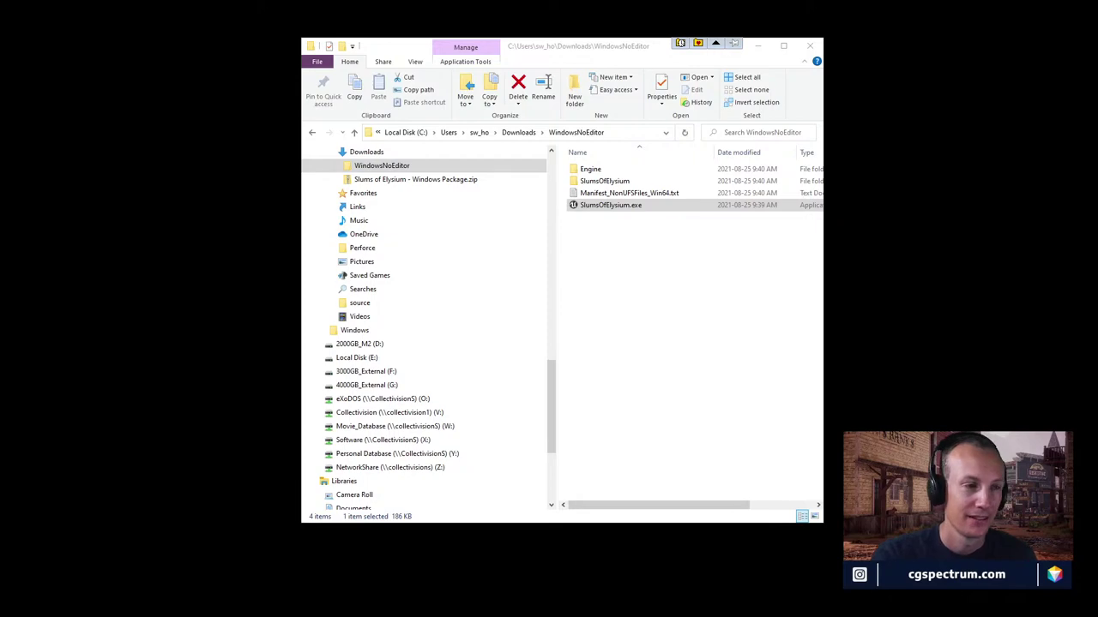
Launch SlumsOfElysium.exe from the WindowsNoEditor folder and start a new game from its main menu
{"action": "key", "text": "Return"}
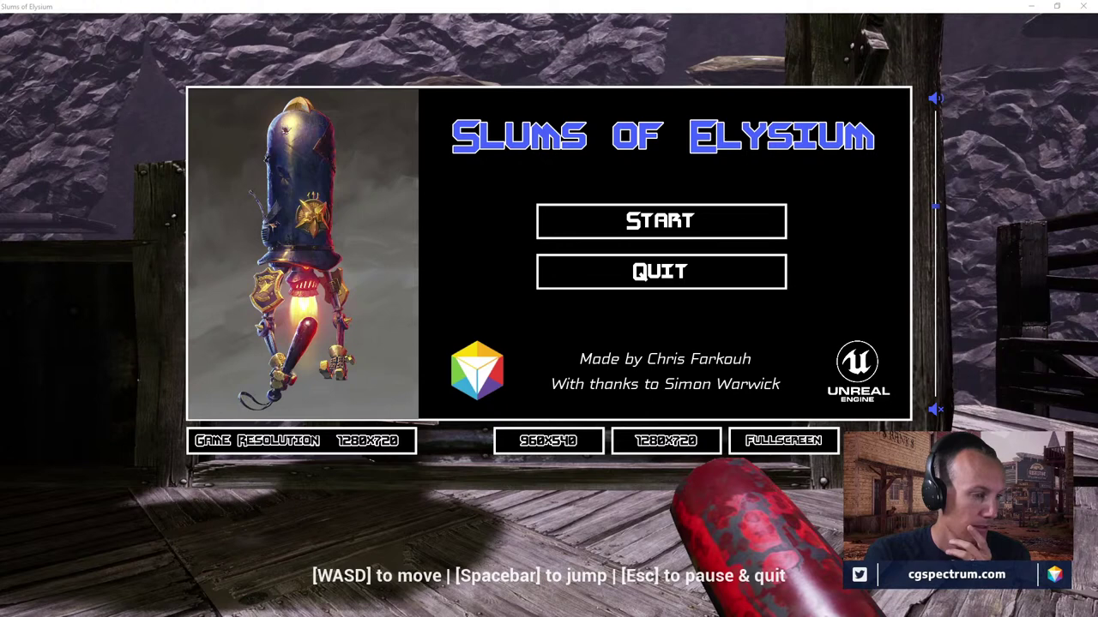
{"action": "left_click", "coordinate": [244, 400]}
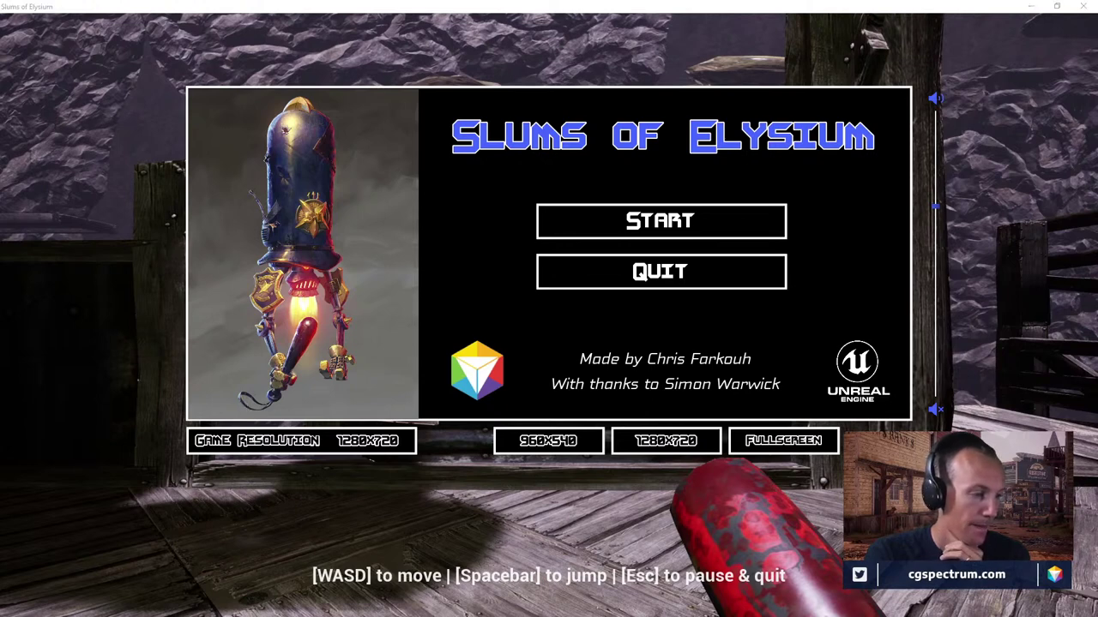
{"action": "left_click", "coordinate": [197, 338]}
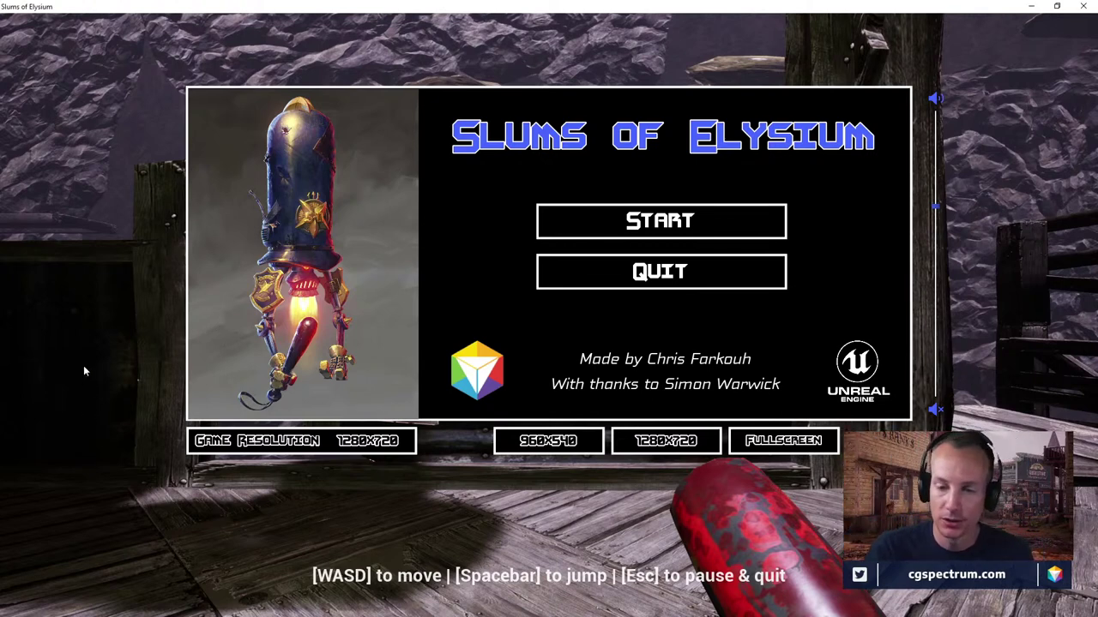
{"action": "key", "text": "super+e"}
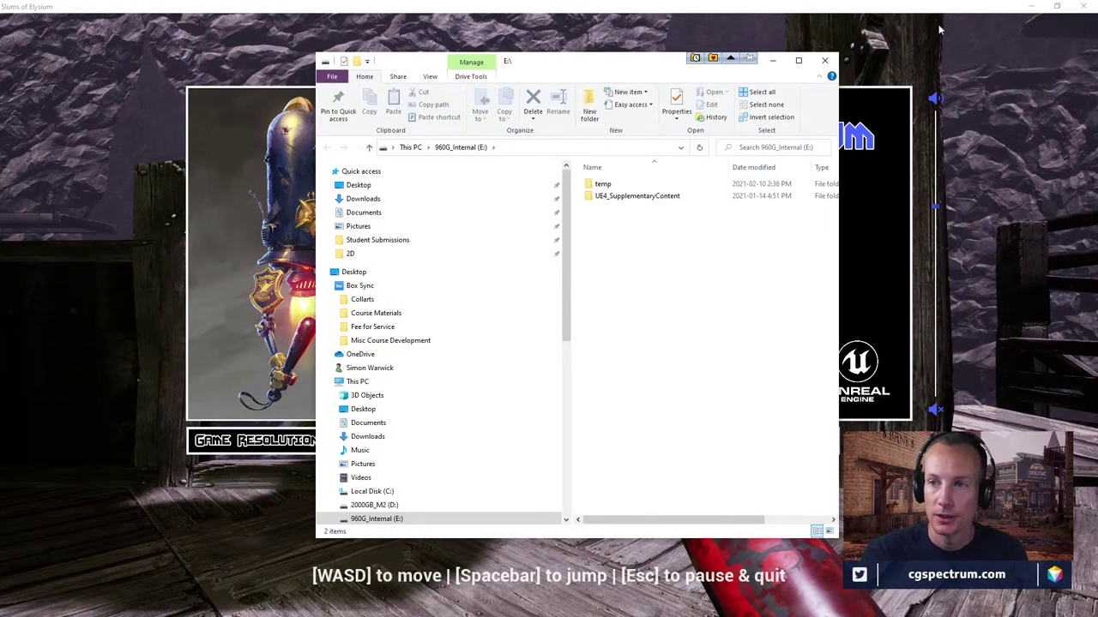
{"action": "left_click", "coordinate": [825, 62]}
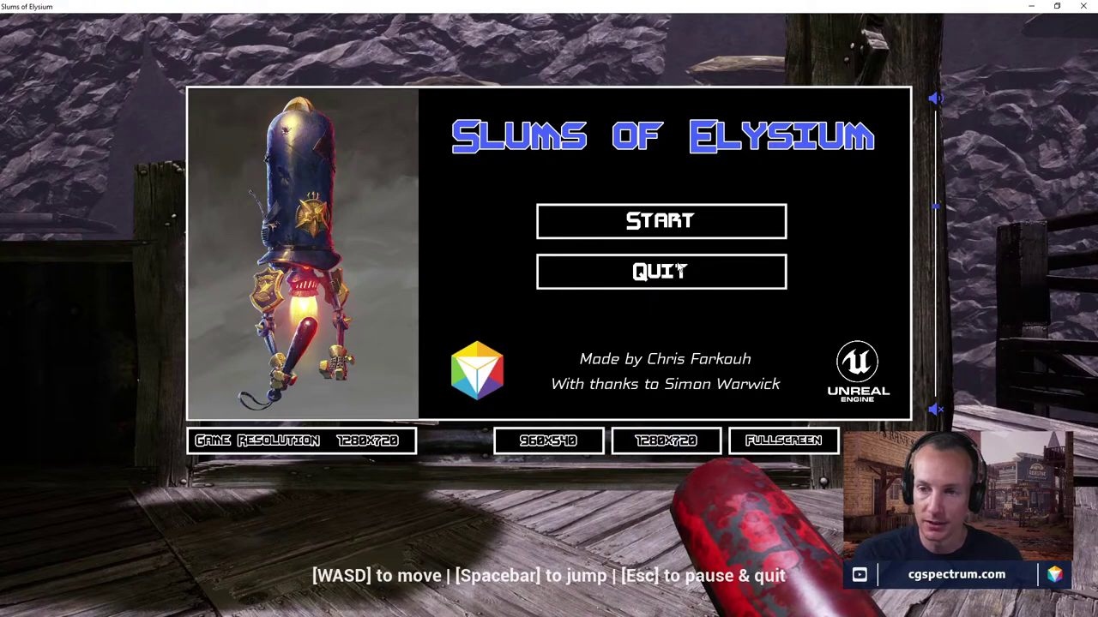
{"action": "left_click", "coordinate": [661, 225]}
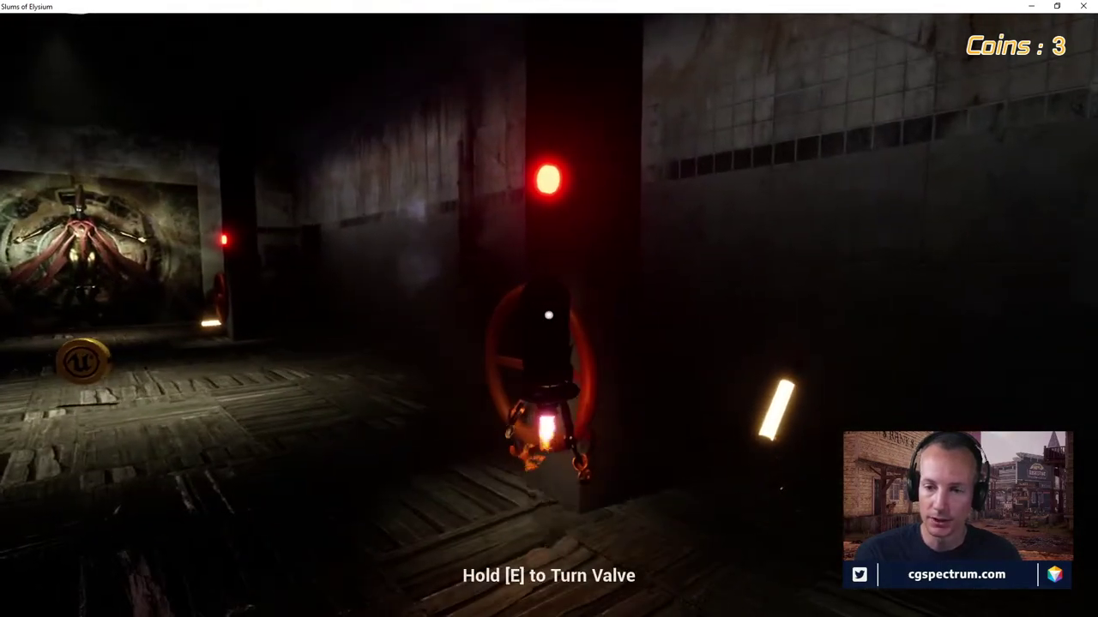
Turn the valves on both pillars of the nearer pair in the dark hall
{"action": "key", "text": "e"}
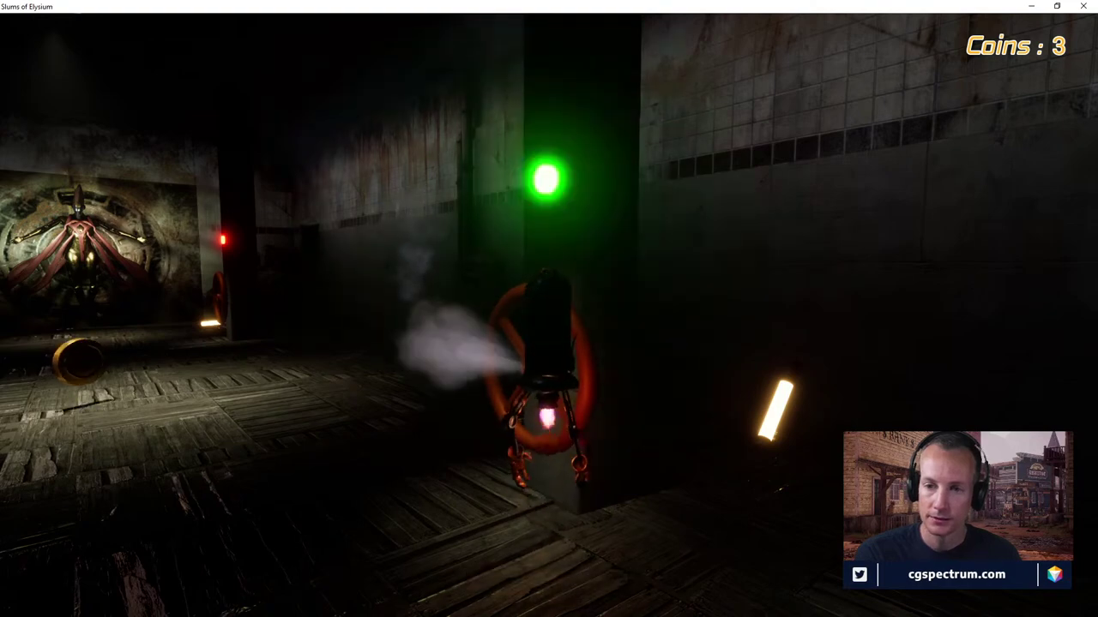
{"action": "key", "text": "w"}
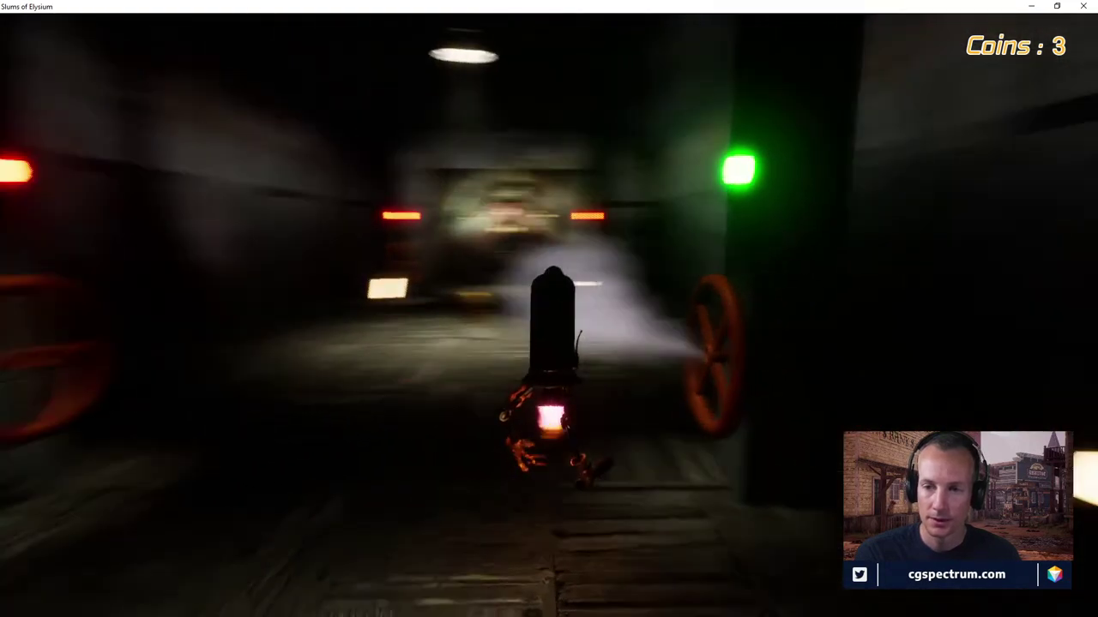
{"action": "key", "text": "w"}
{"action": "key", "text": "e"}
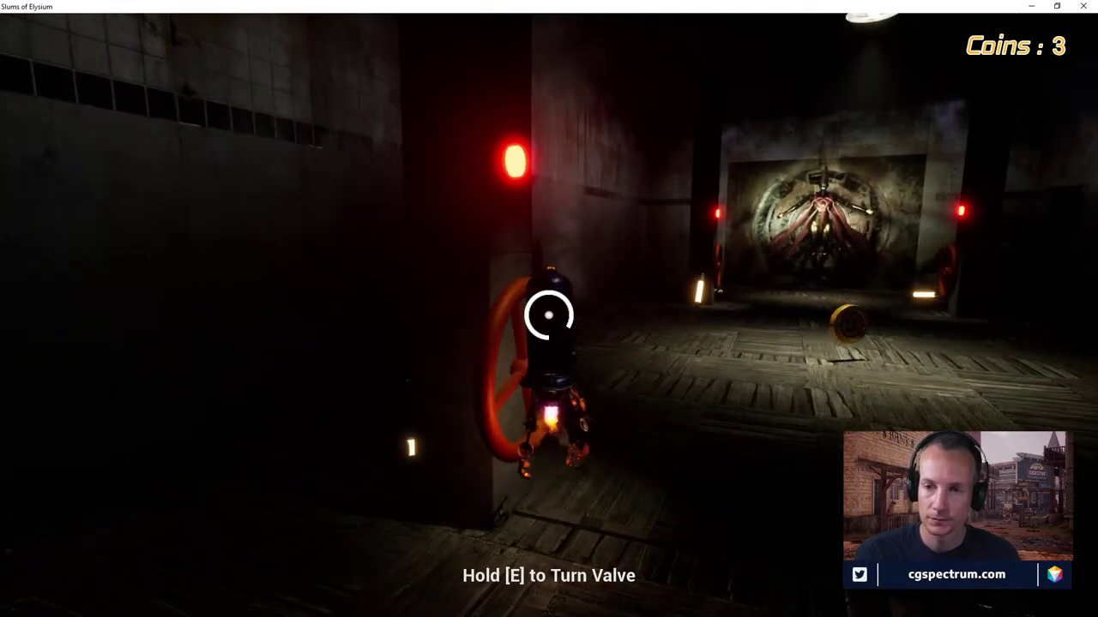
Collect the coin in the middle of the hall and turn the valve on the pillar to the right of the mural
{"action": "key", "text": "w"}
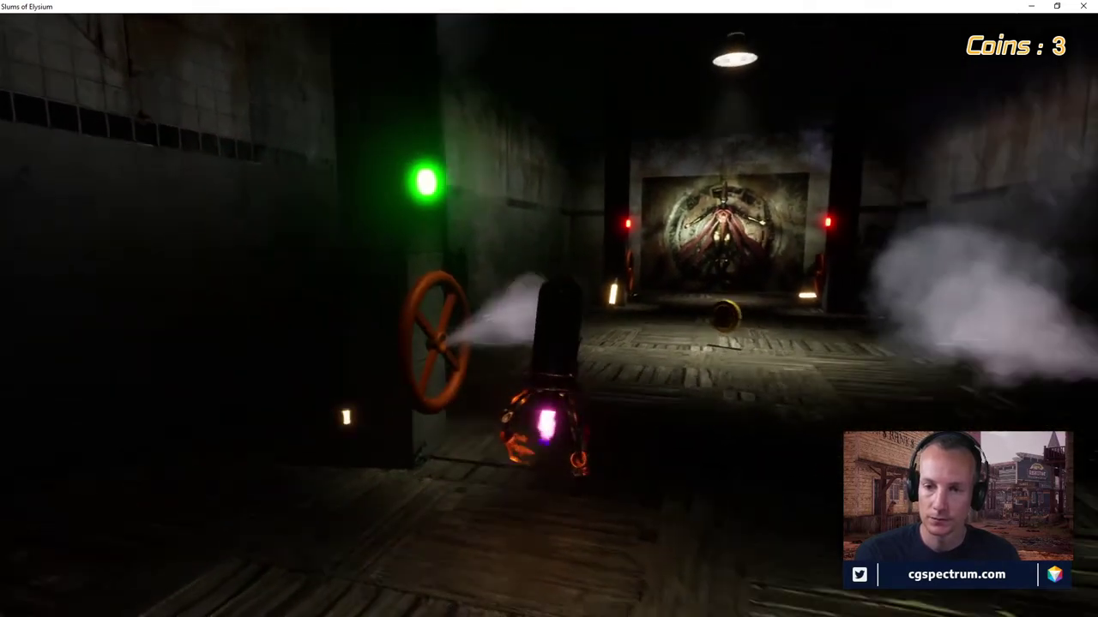
{"action": "key", "text": "w"}
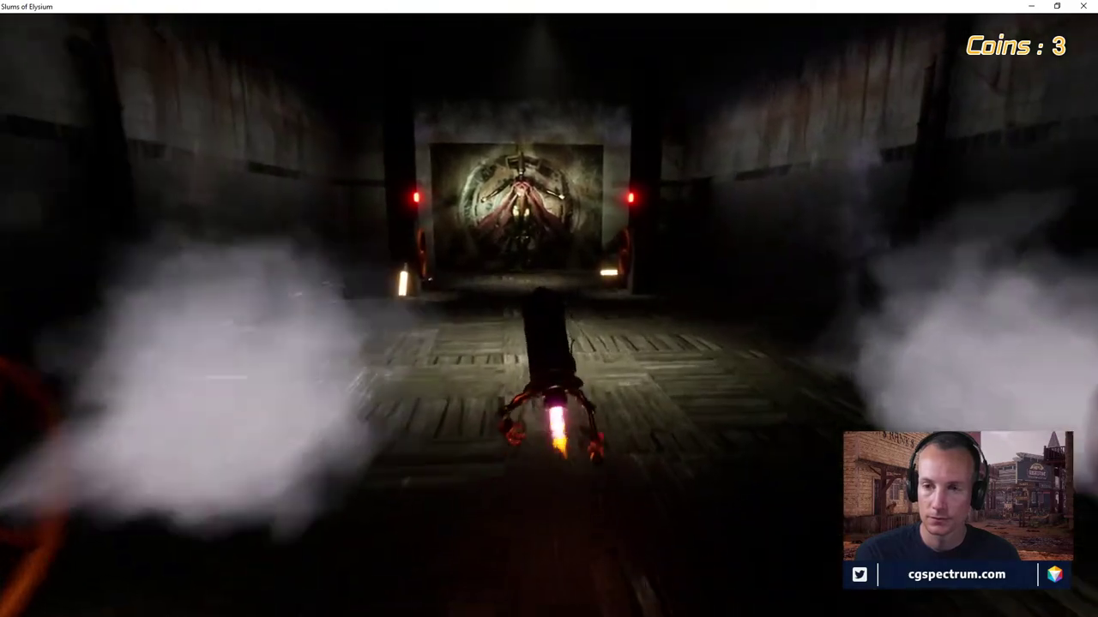
{"action": "key", "text": "w"}
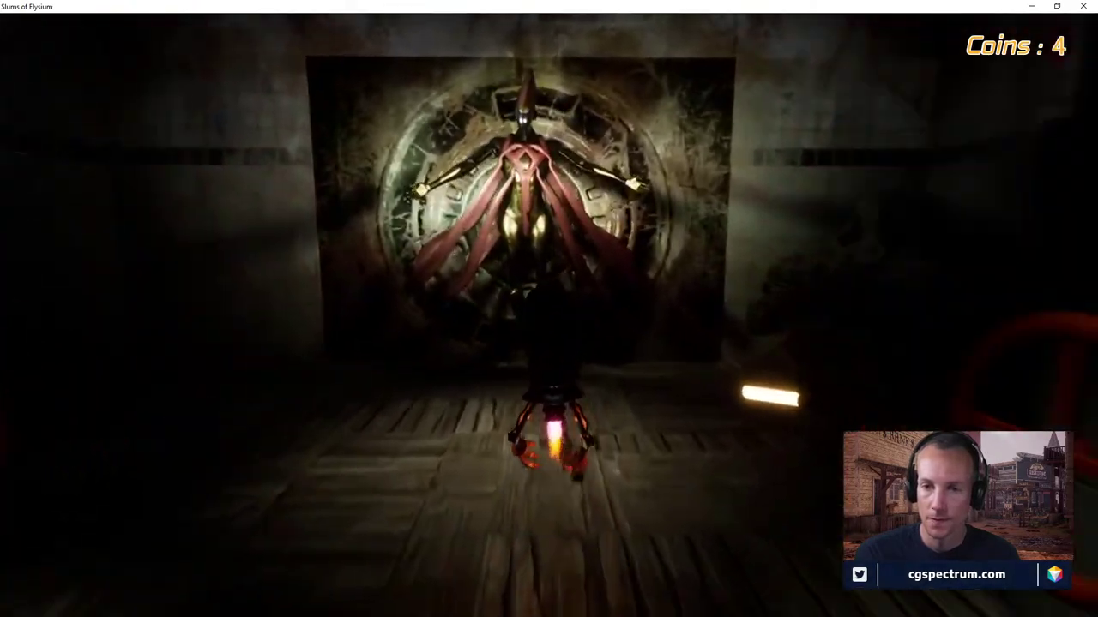
{"action": "key", "text": "s"}
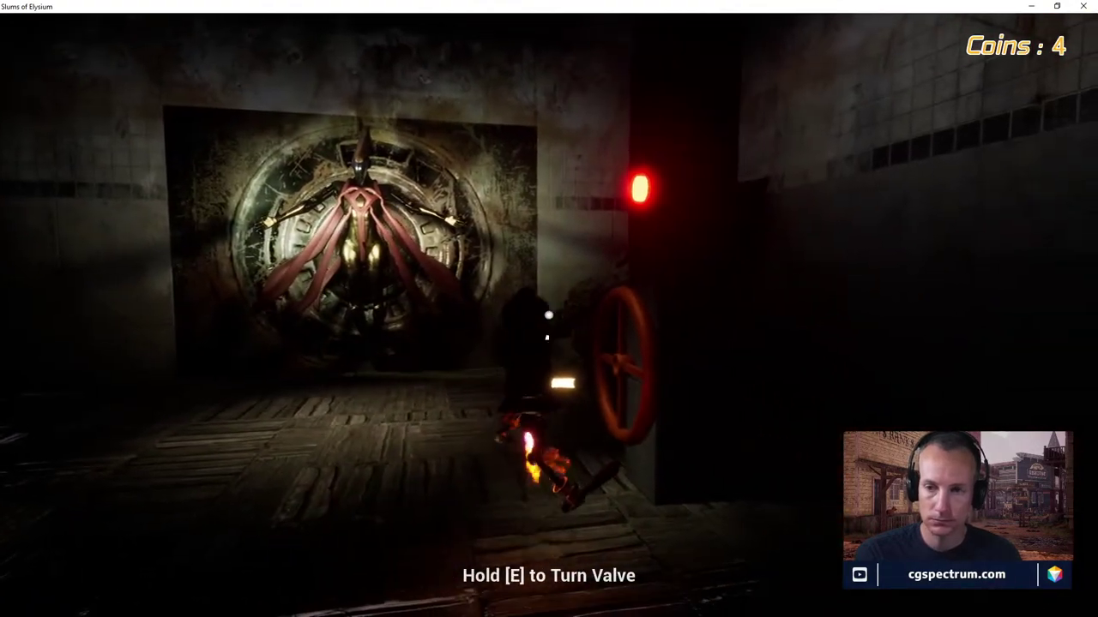
{"action": "key", "text": "e"}
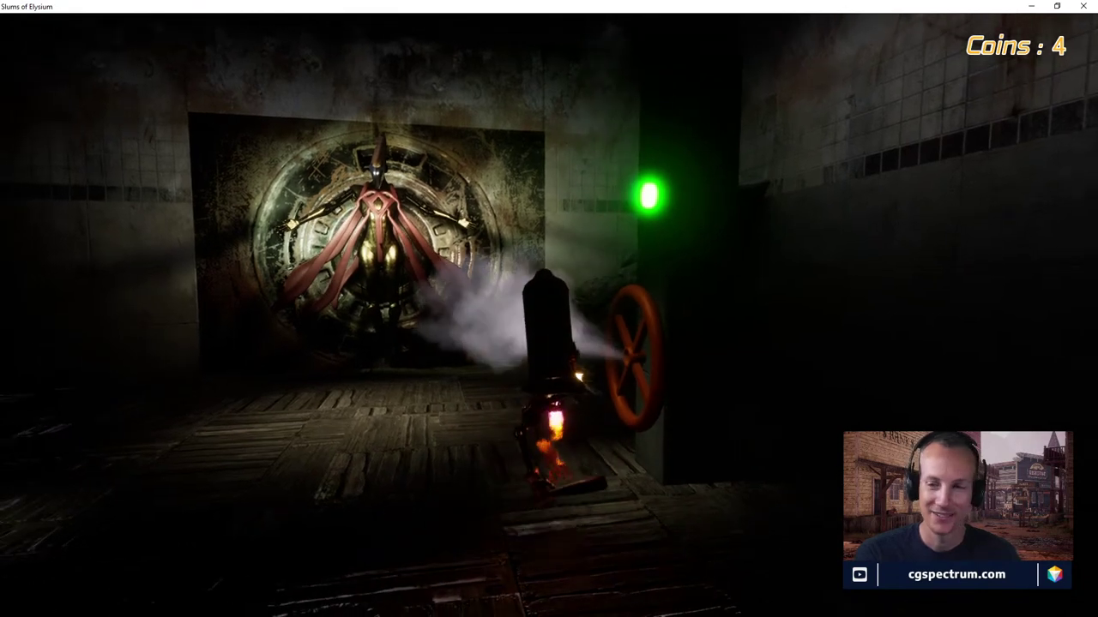
Cross to the pillar left of the mural and turn the last valve to open the way into the cave
{"action": "key", "text": "a"}
{"action": "key", "text": "a"}
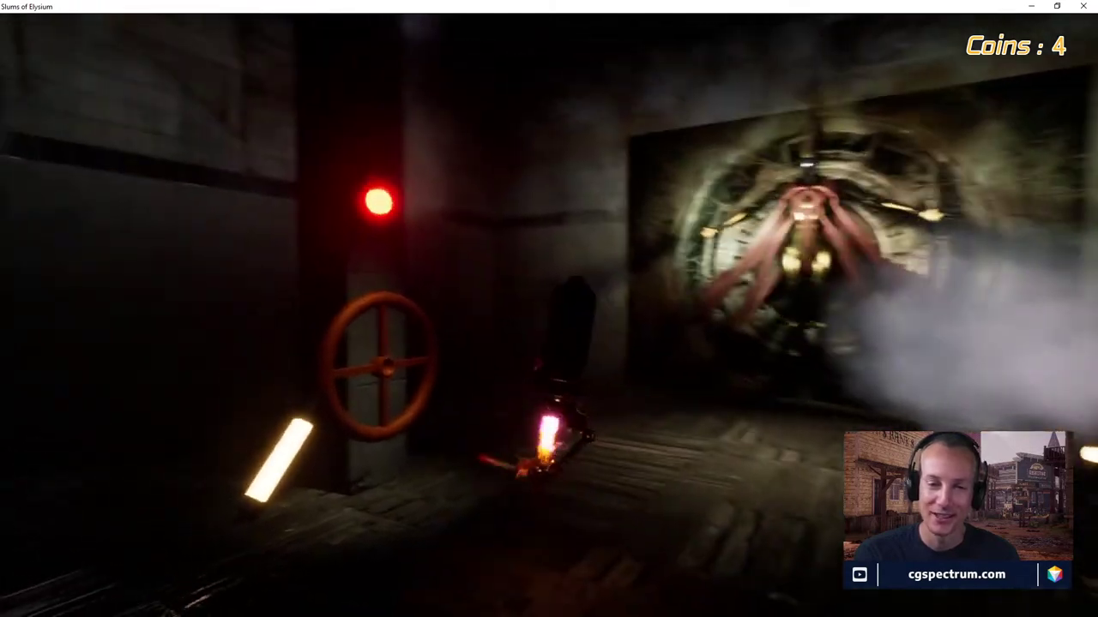
{"action": "key", "text": "a"}
{"action": "key", "text": "w"}
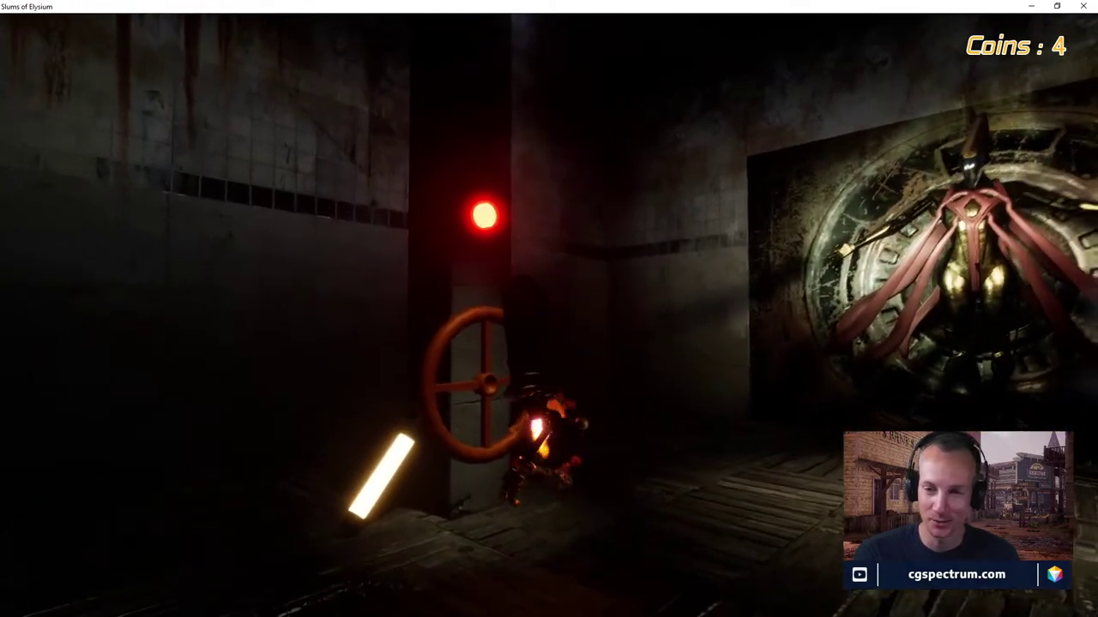
{"action": "key", "text": "d"}
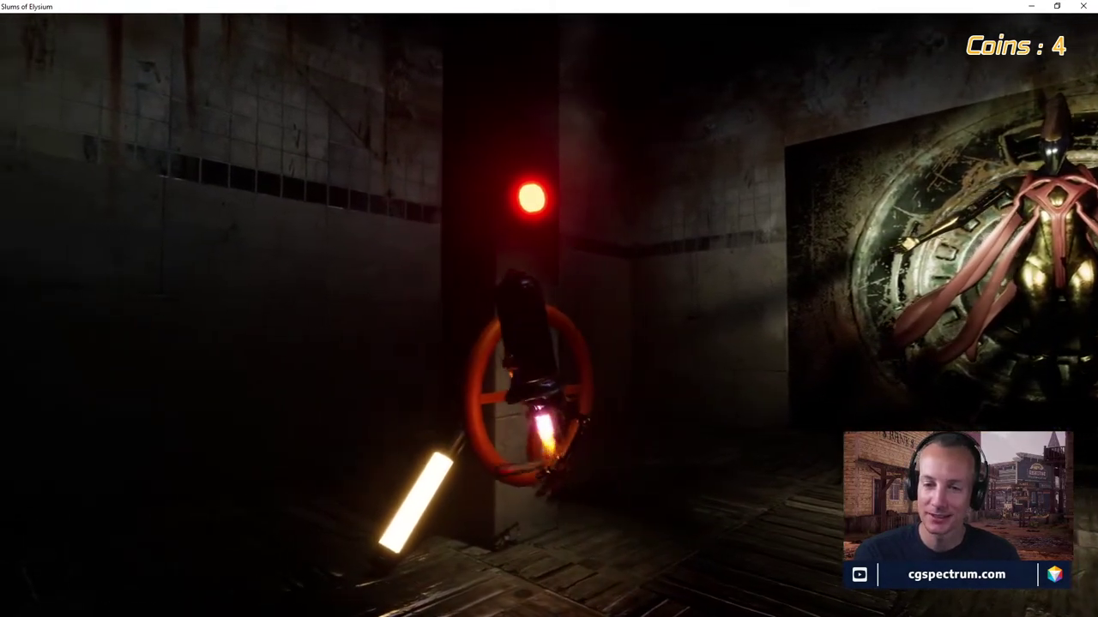
{"action": "key", "text": "a"}
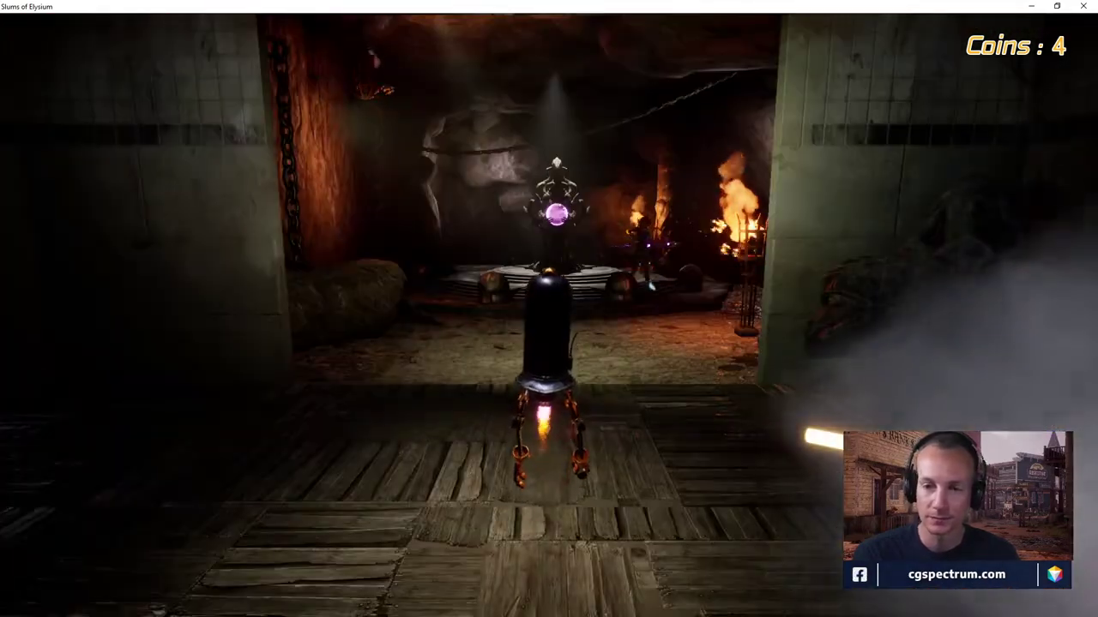
Enter the cave through the opened doorway and approach the figure with the purple orb on the stepped platform
{"action": "key", "text": "w"}
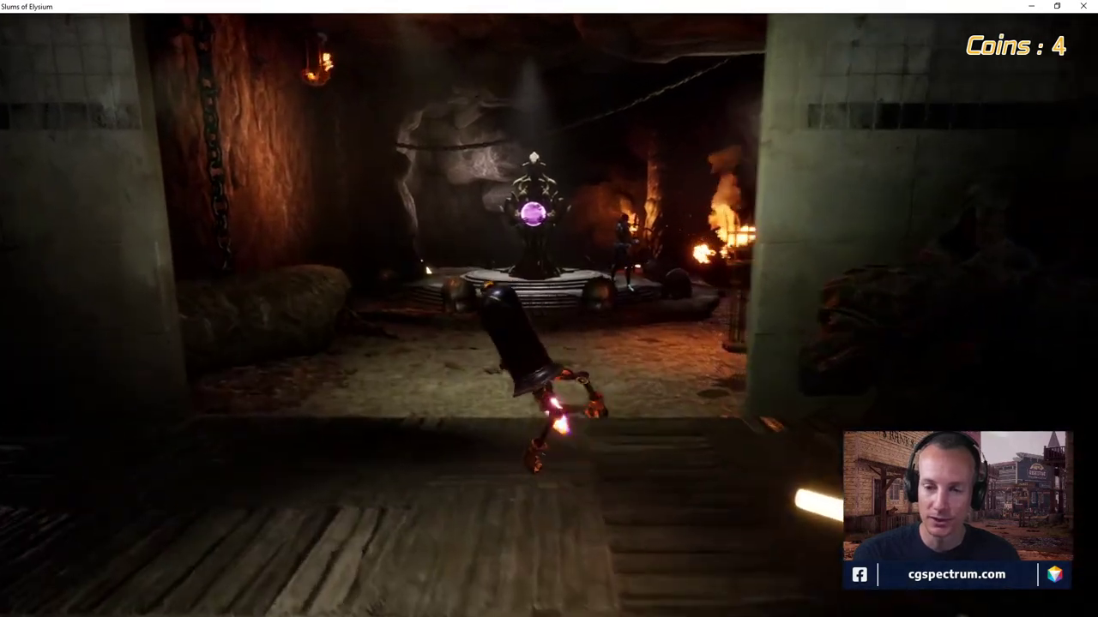
{"action": "key", "text": "w"}
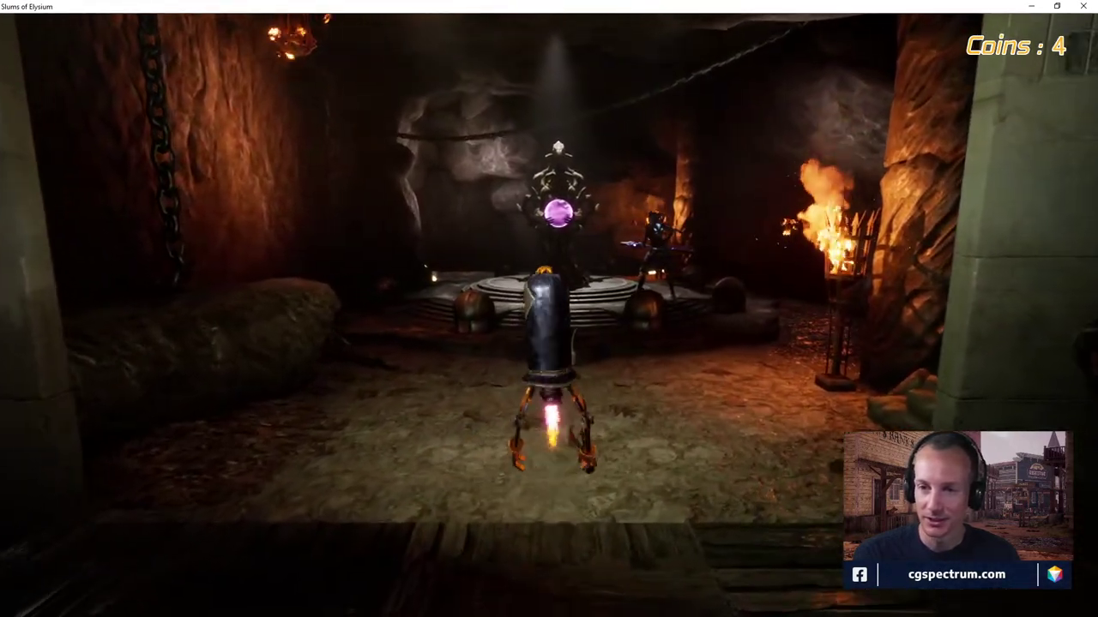
{"action": "key", "text": "w"}
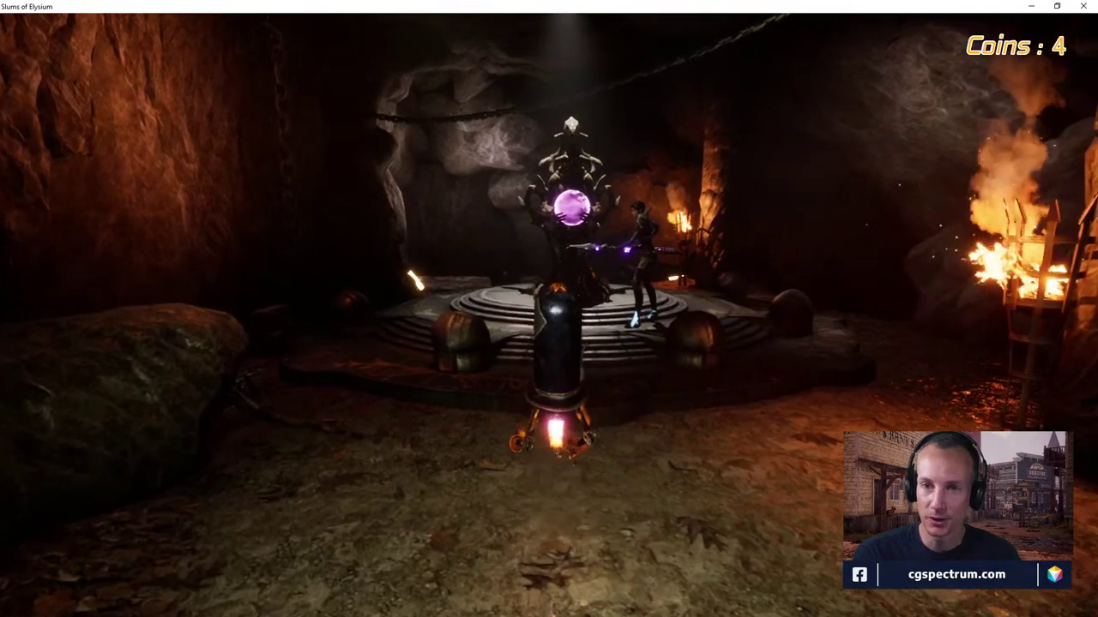
{"action": "key", "text": "w"}
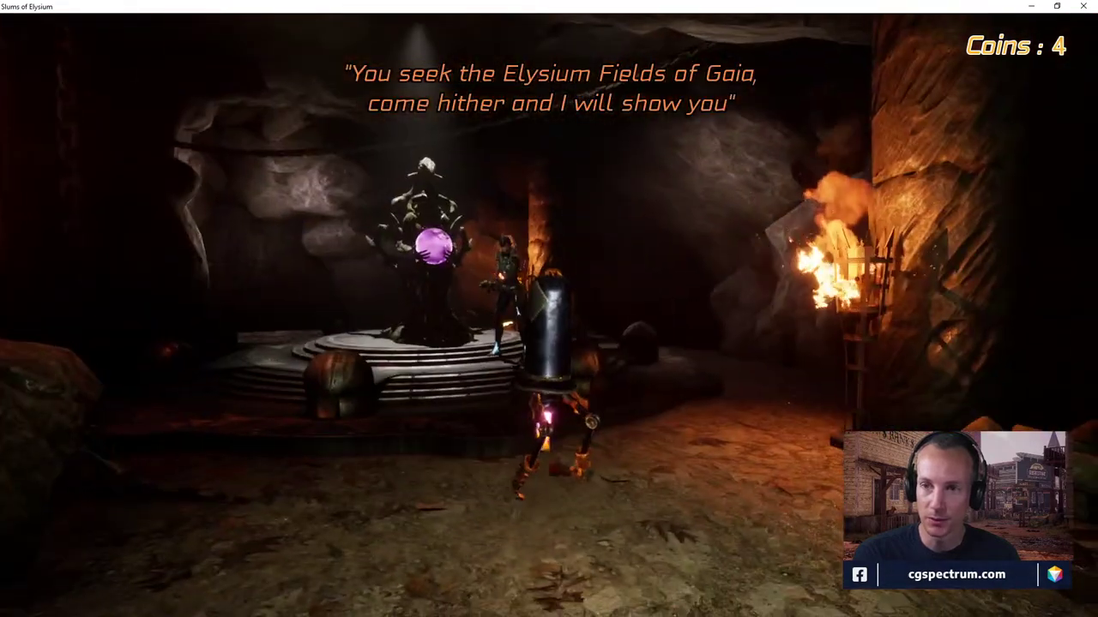
{"action": "key", "text": "w"}
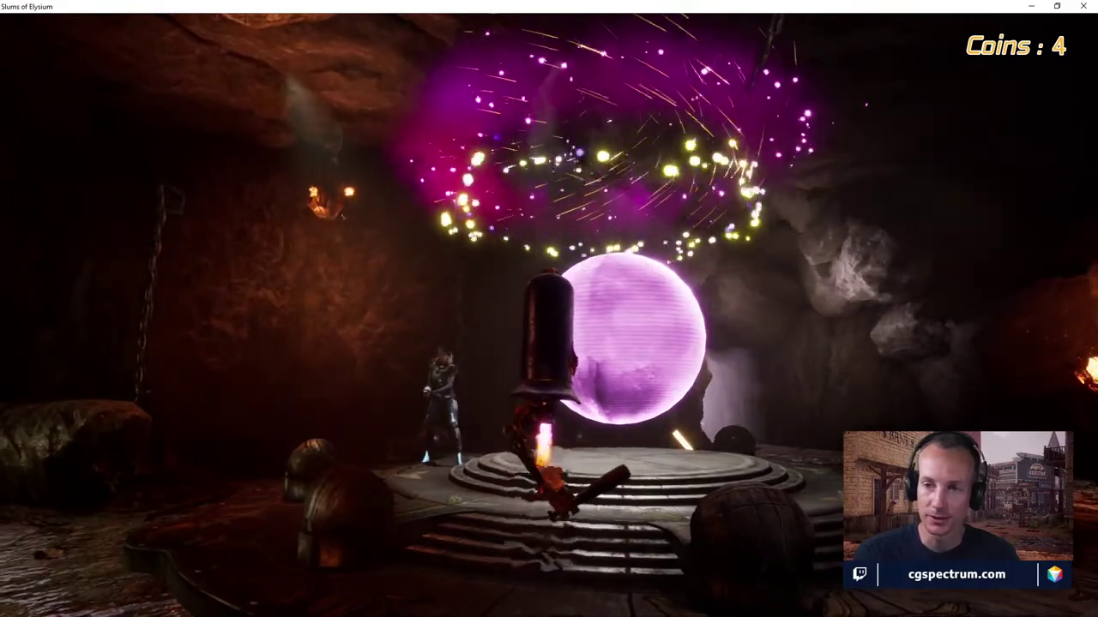
Look back towards the valve hall and return to the armed character beside the large purple sphere
{"action": "key", "text": "w"}
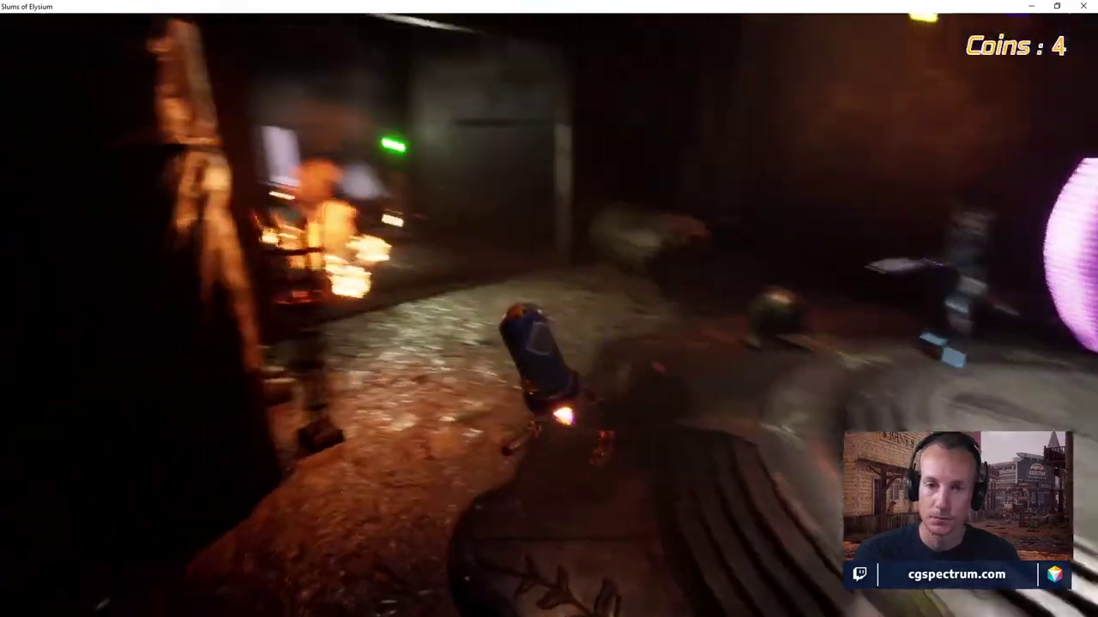
{"action": "key", "text": "w"}
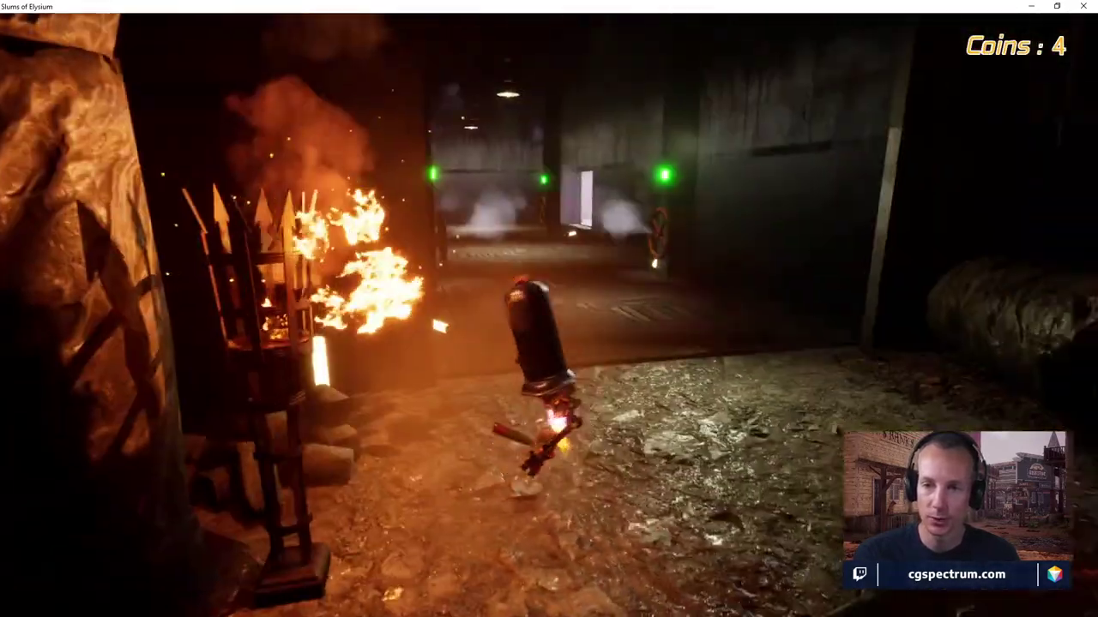
{"action": "key", "text": "w"}
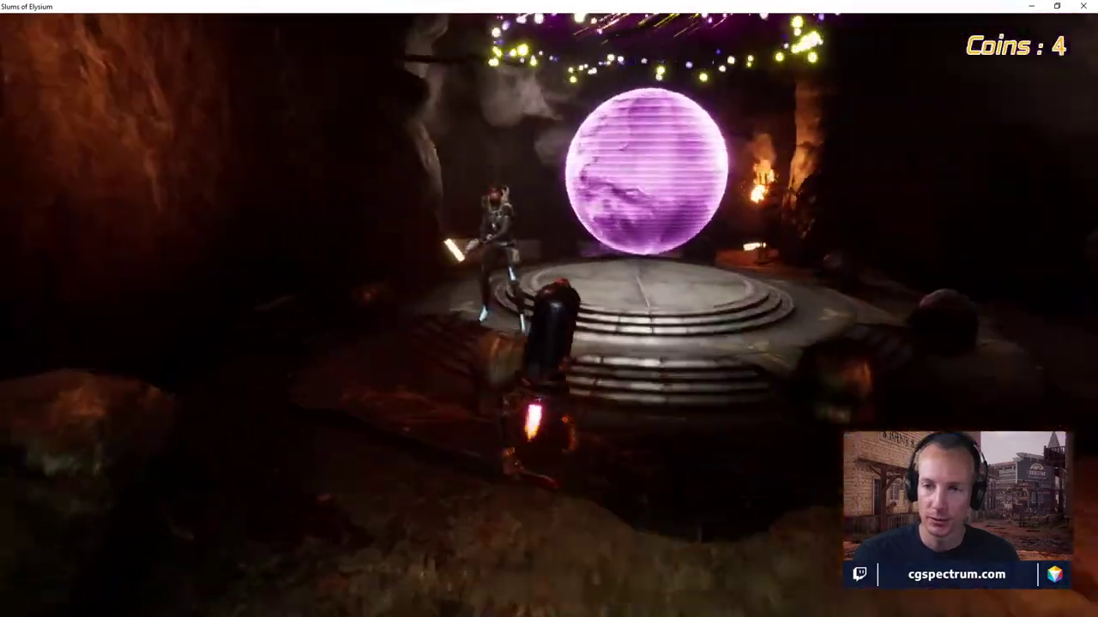
{"action": "key", "text": "w"}
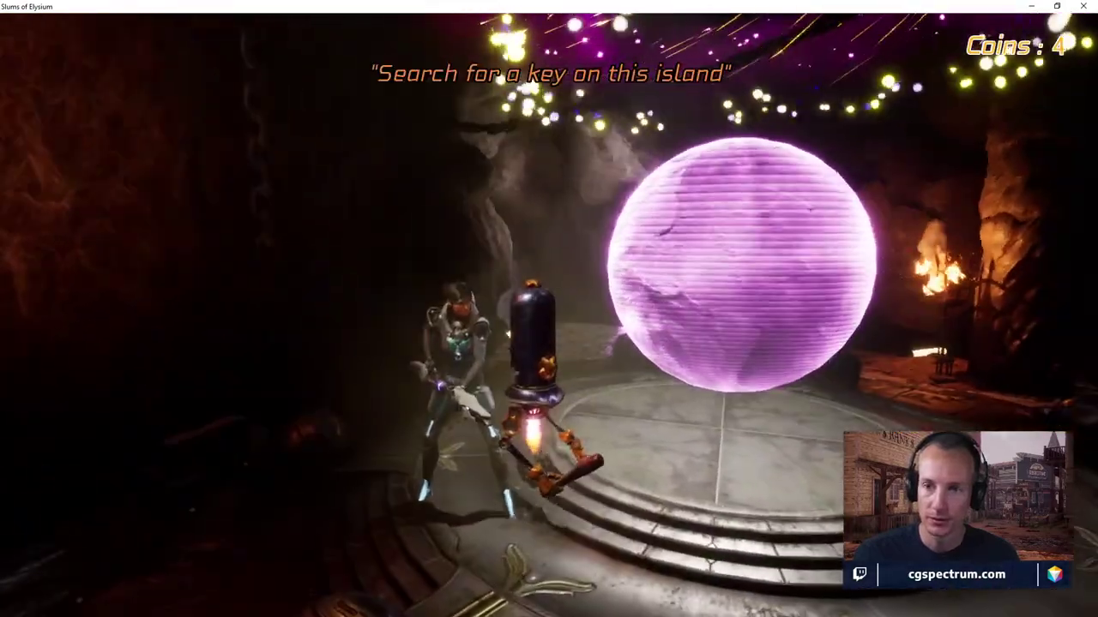
{"action": "key", "text": "w"}
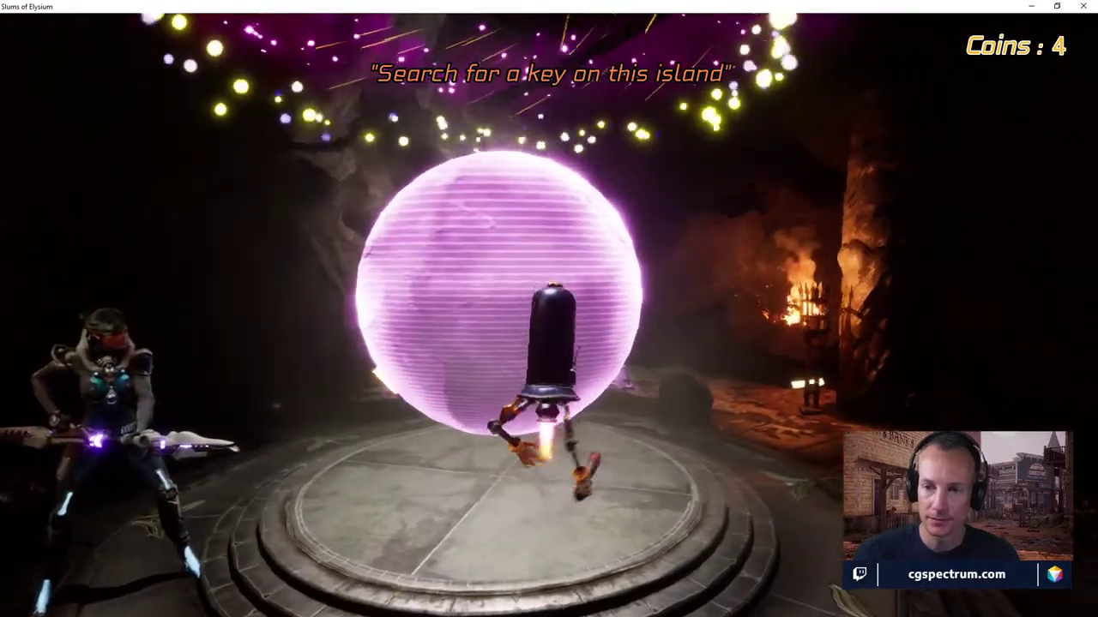
Leave the cave through the bright exit past the burning brazier and collect the coin on the outdoor path
{"action": "key", "text": "w"}
{"action": "key", "text": "w"}
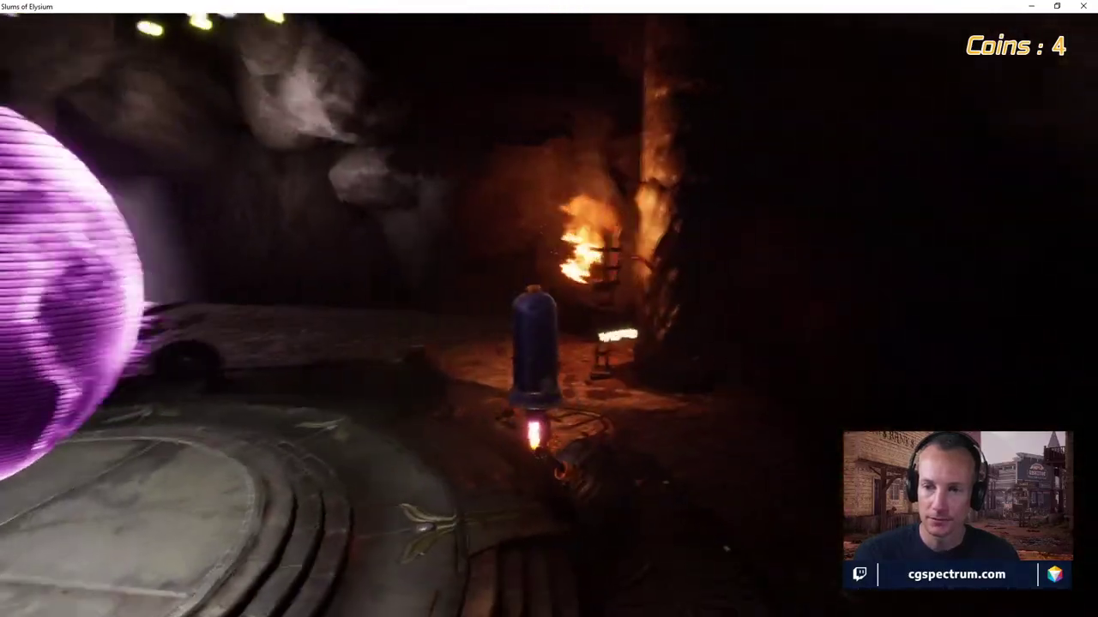
{"action": "key", "text": "w"}
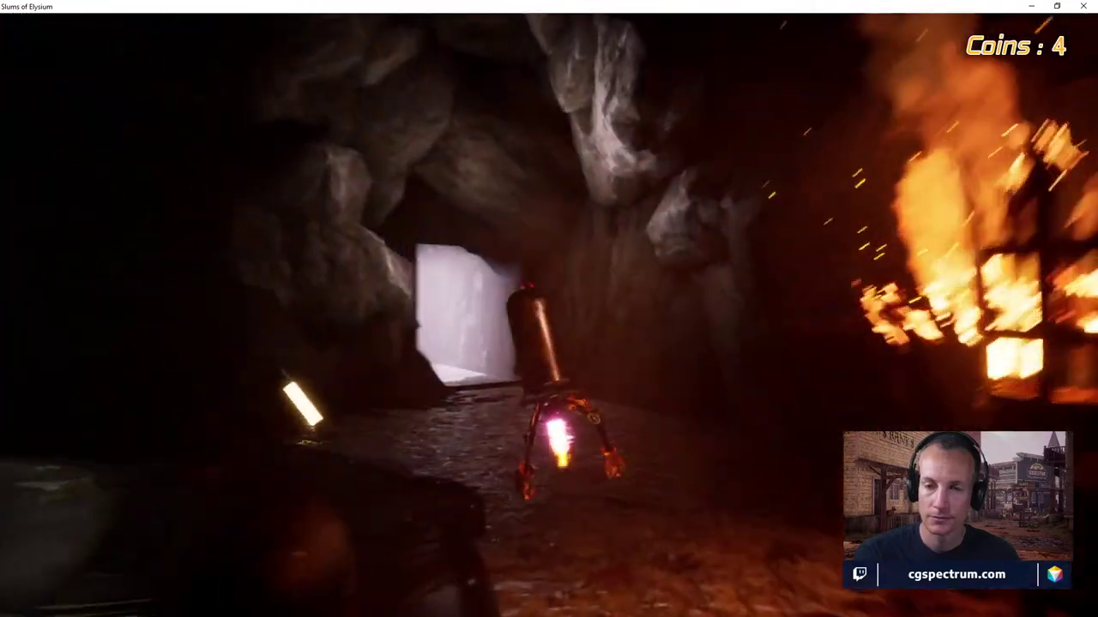
{"action": "key", "text": "w"}
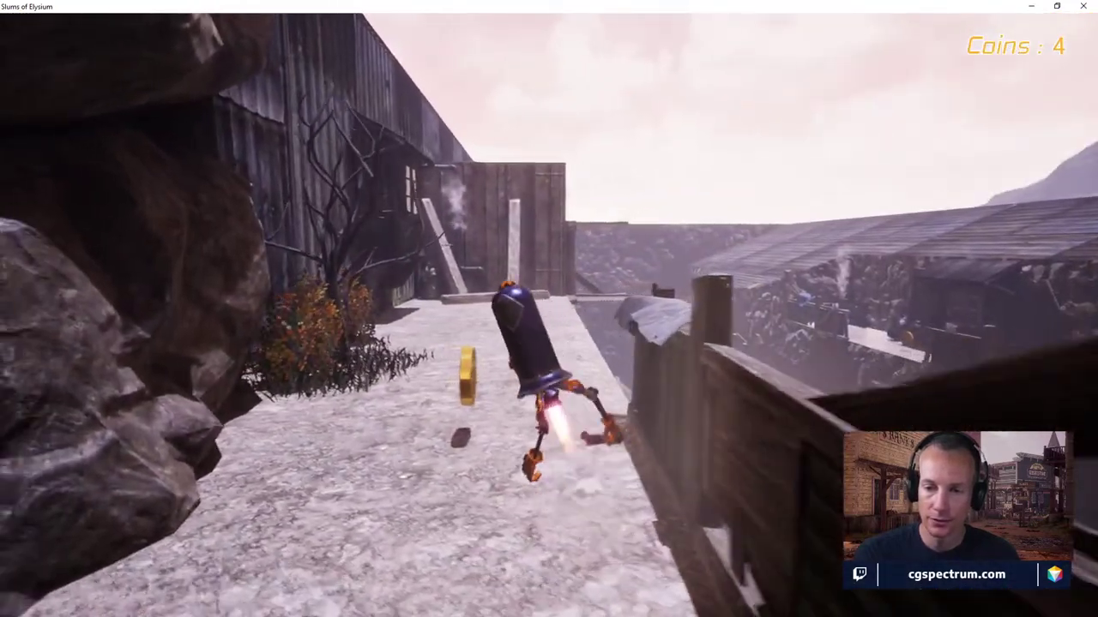
{"action": "key", "text": "w"}
{"action": "key", "text": "w"}
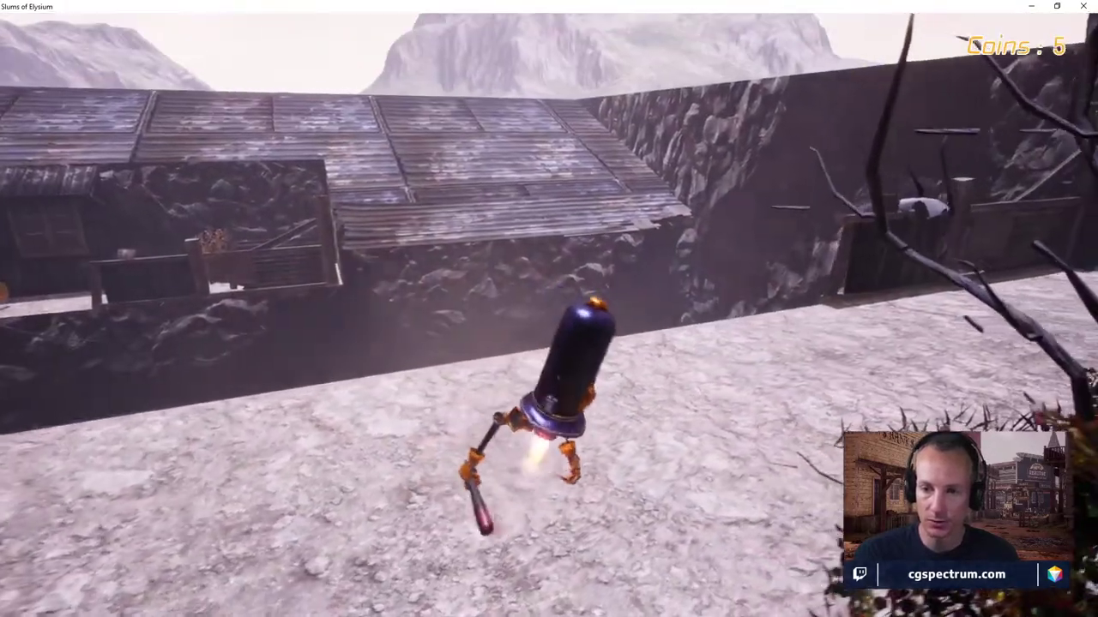
Jump from the outdoor path across the gap onto the corrugated metal roof and move along it
{"action": "key", "text": "w"}
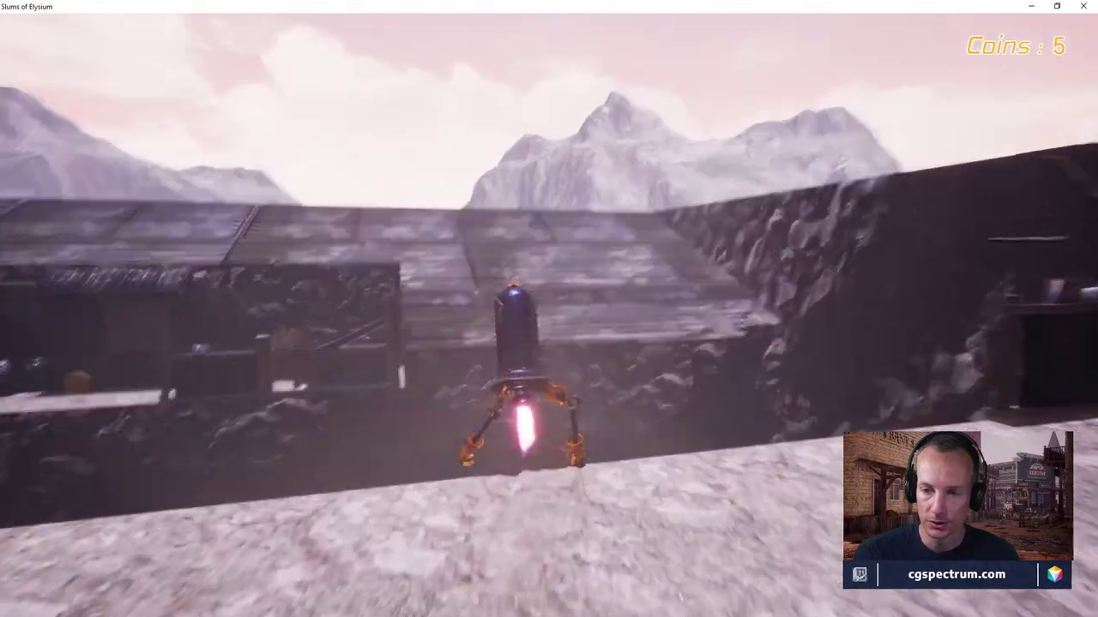
{"action": "key", "text": "w"}
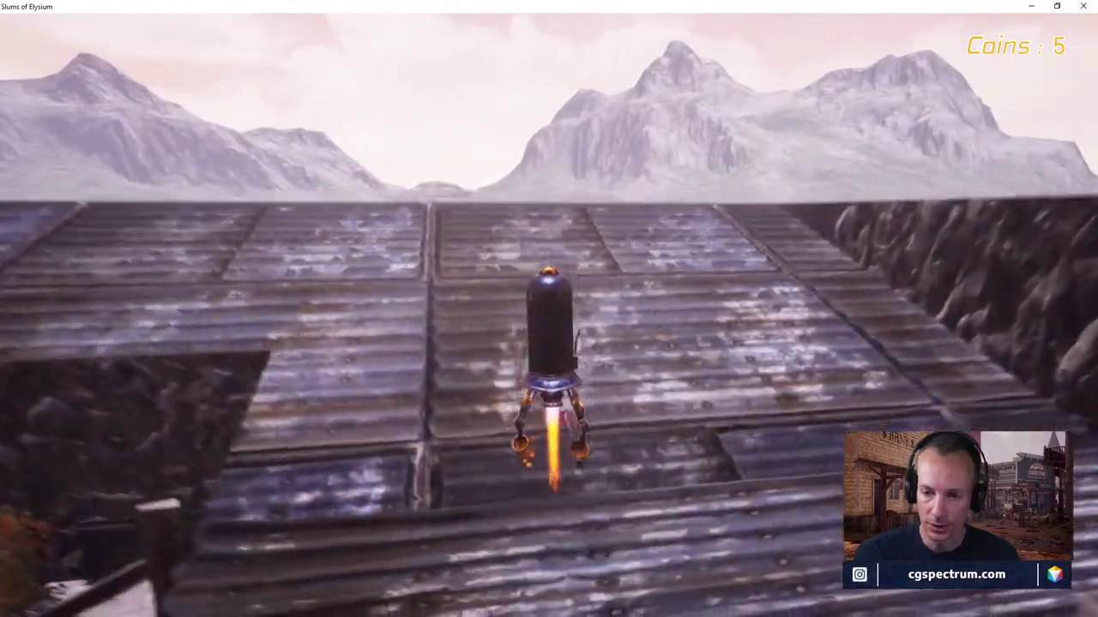
{"action": "key", "text": "w"}
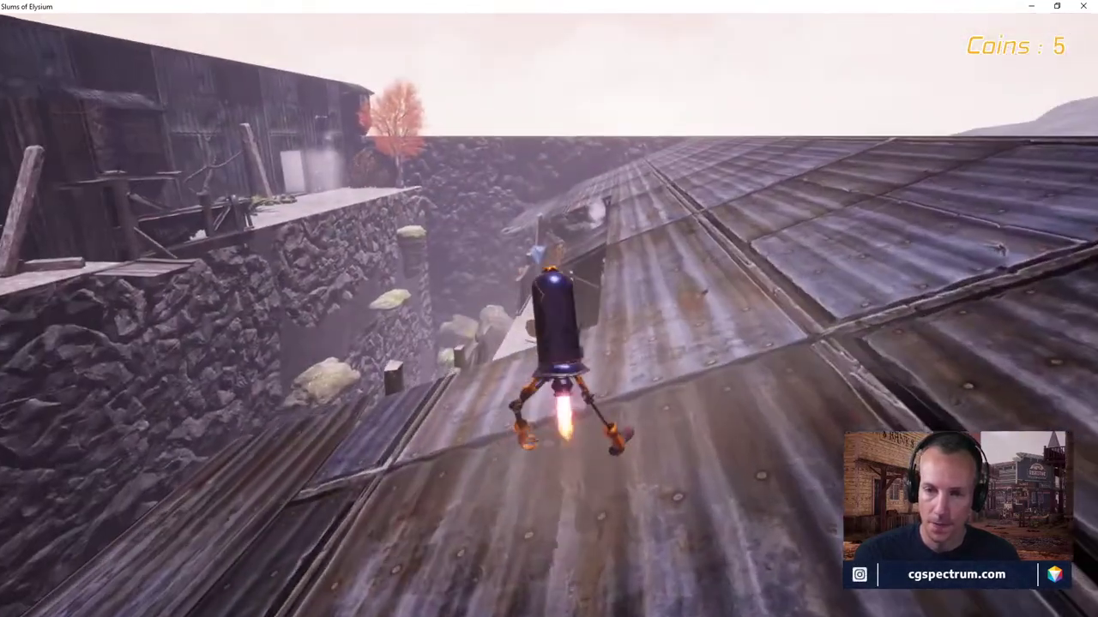
Drop from the metal roof onto the fenced stone ledge, collect the coin there, and descend onto the lower corrugated sheet
{"action": "key", "text": "w"}
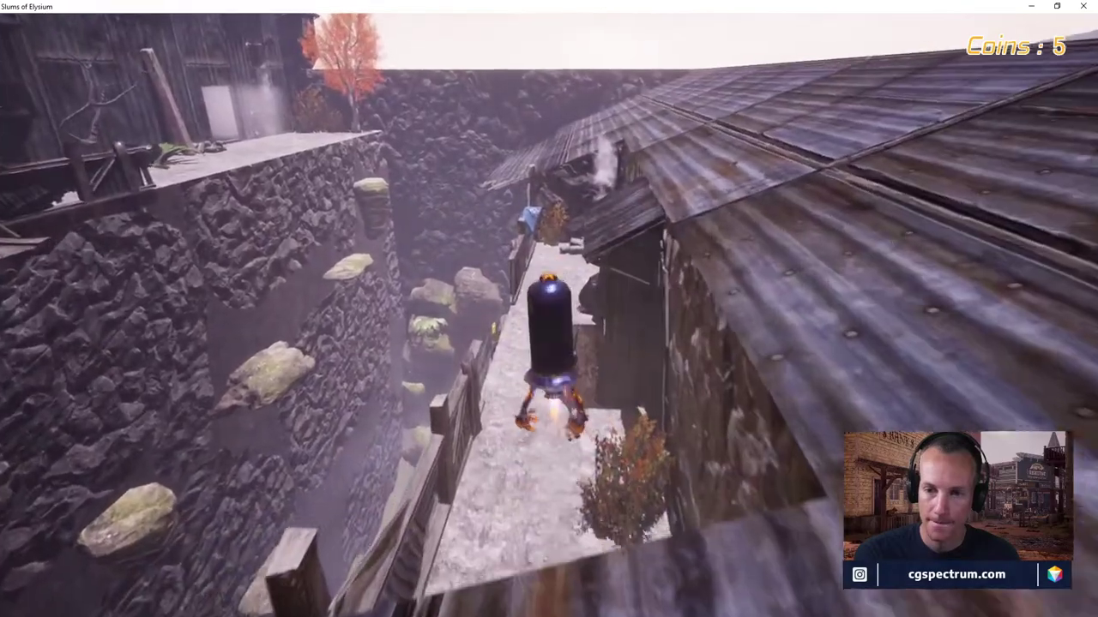
{"action": "key", "text": "w"}
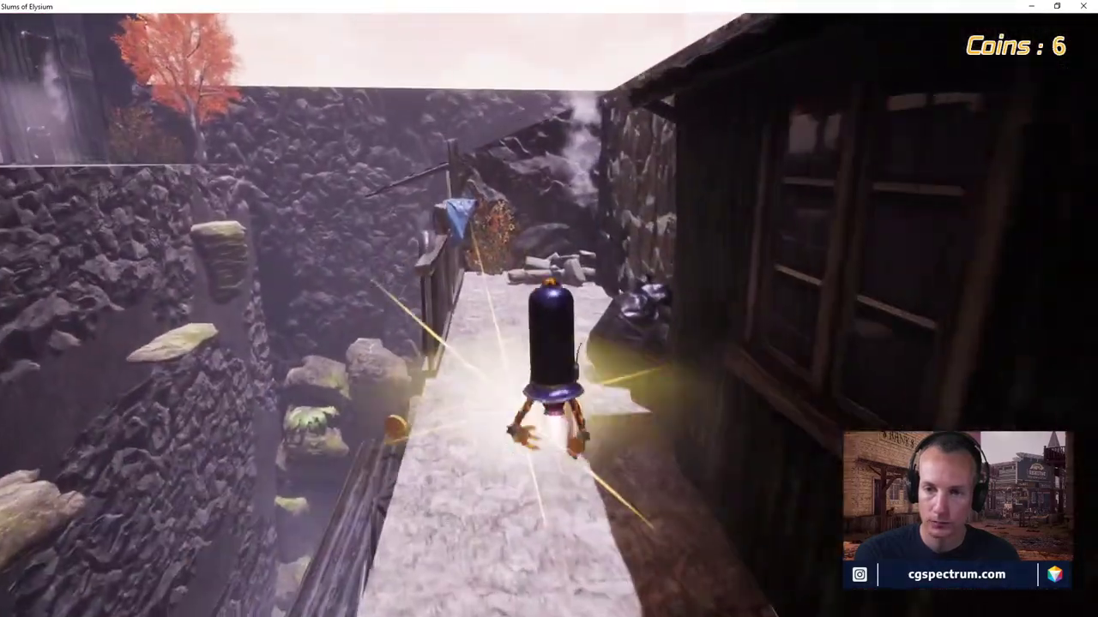
{"action": "key", "text": "w"}
{"action": "key", "text": "w"}
{"action": "key", "text": "w"}
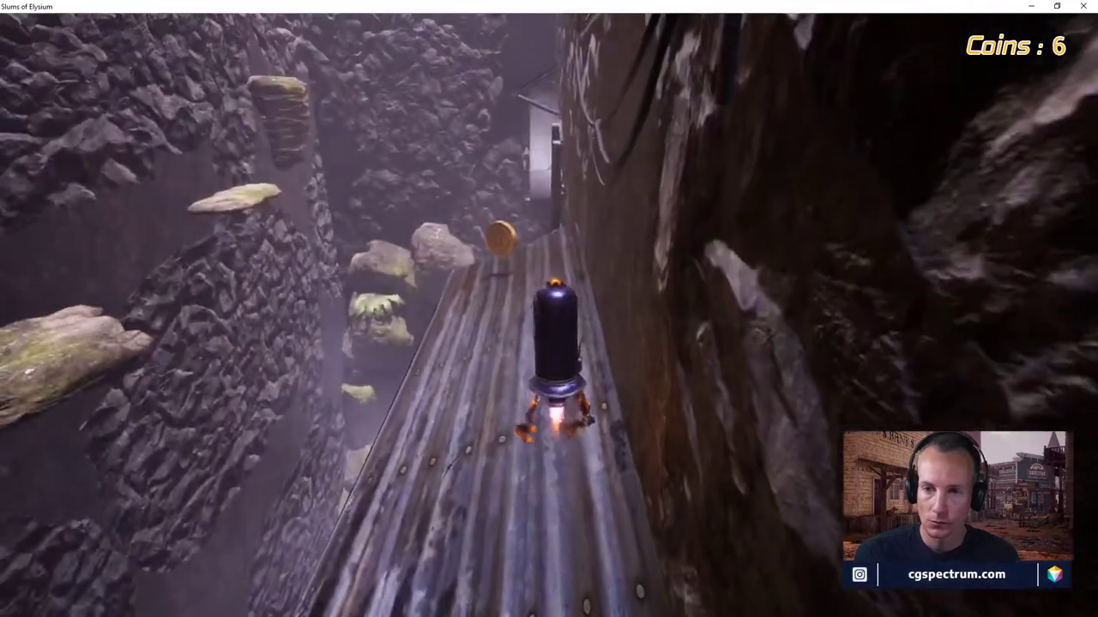
Collect the coin on the lower corrugated sheet, turn around, and jump across the wooden platforms to collect another coin
{"action": "key", "text": "w"}
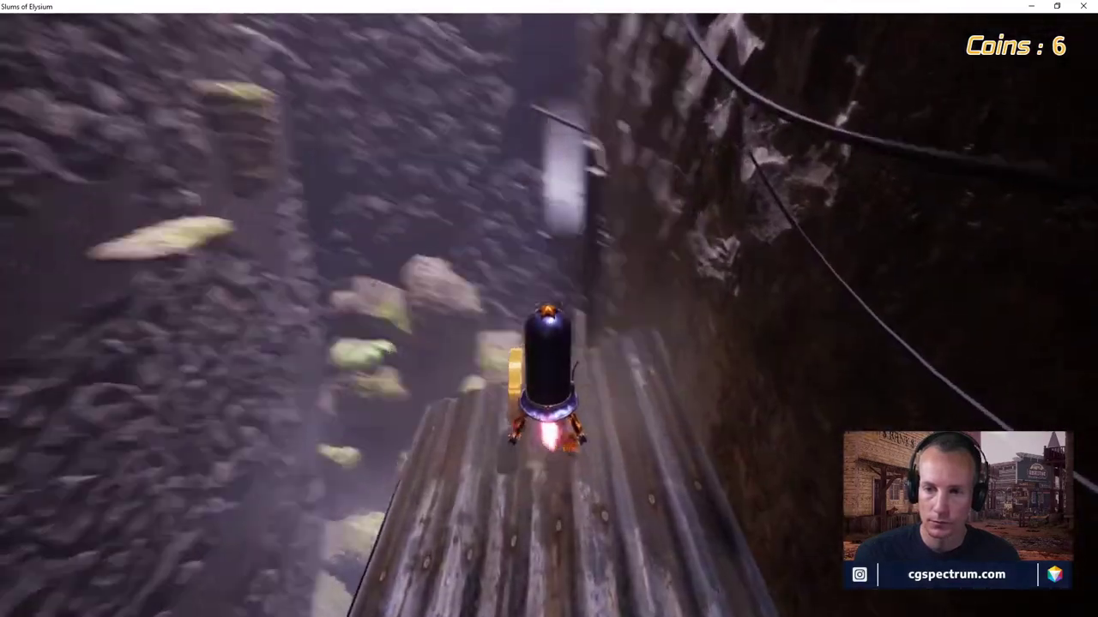
{"action": "key", "text": "w"}
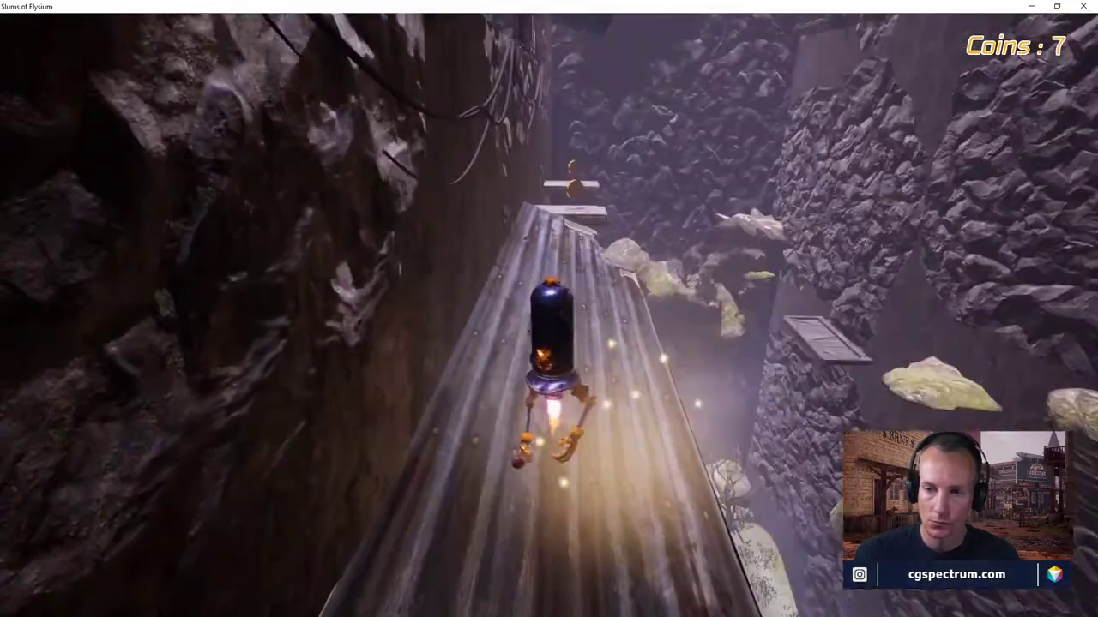
{"action": "key", "text": "w"}
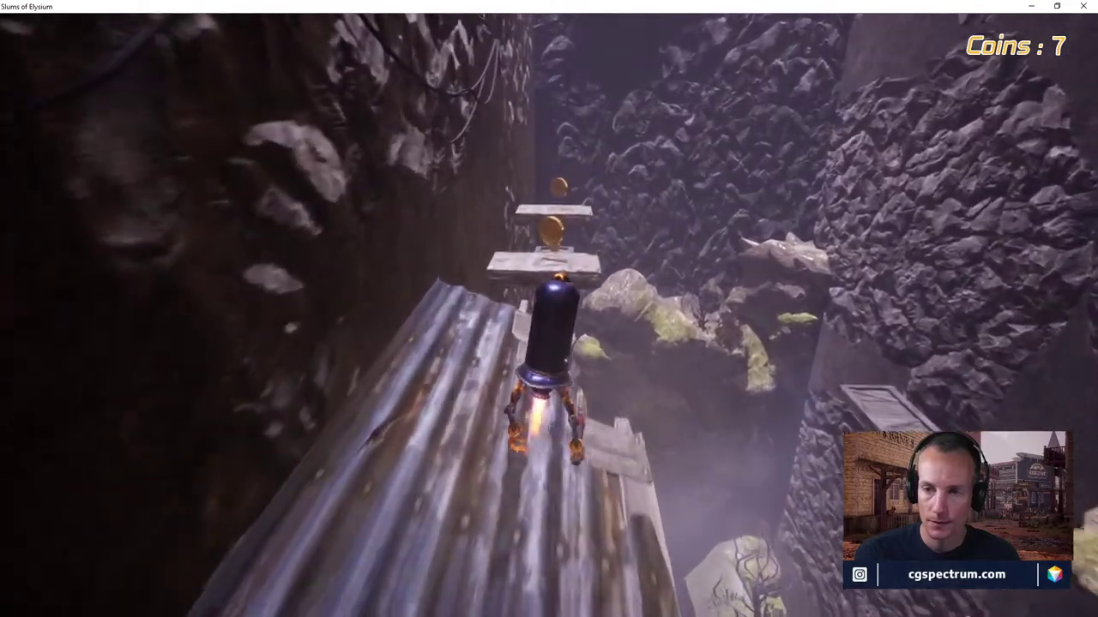
{"action": "key", "text": "w"}
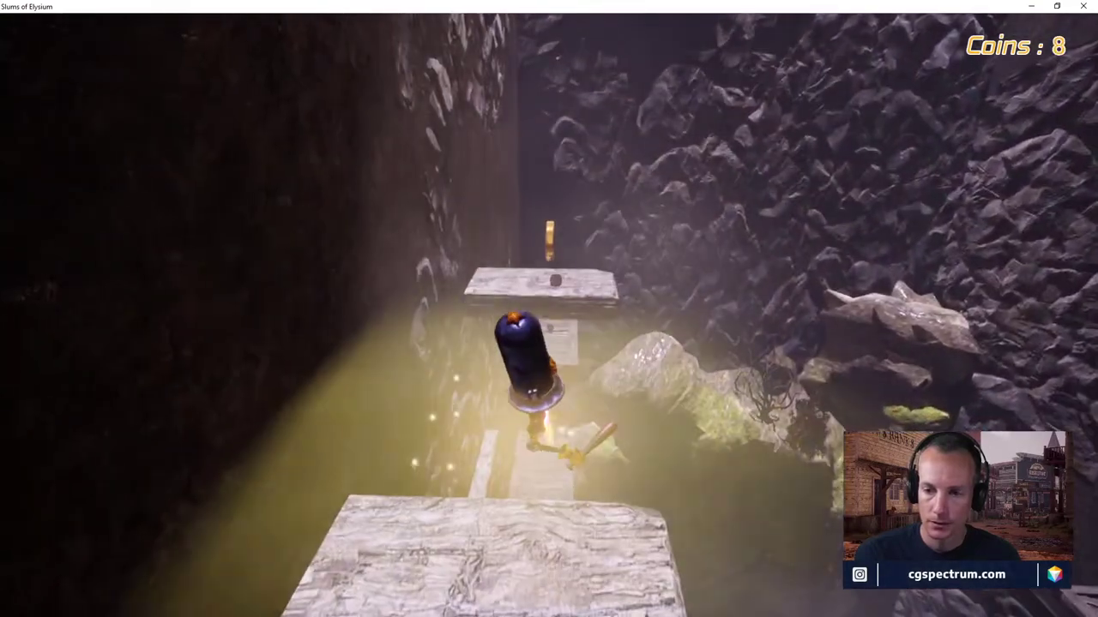
{"action": "key", "text": "w"}
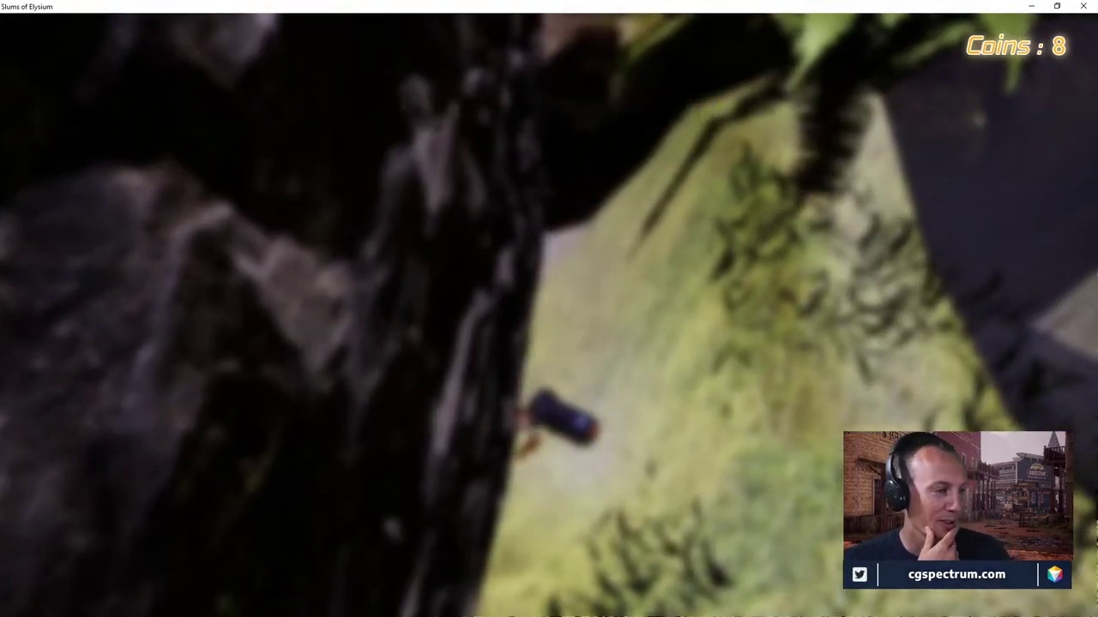
Leave the cave with the purple sphere and jump from the outdoor path across the gap onto the metal roof
{"action": "key", "text": "w"}
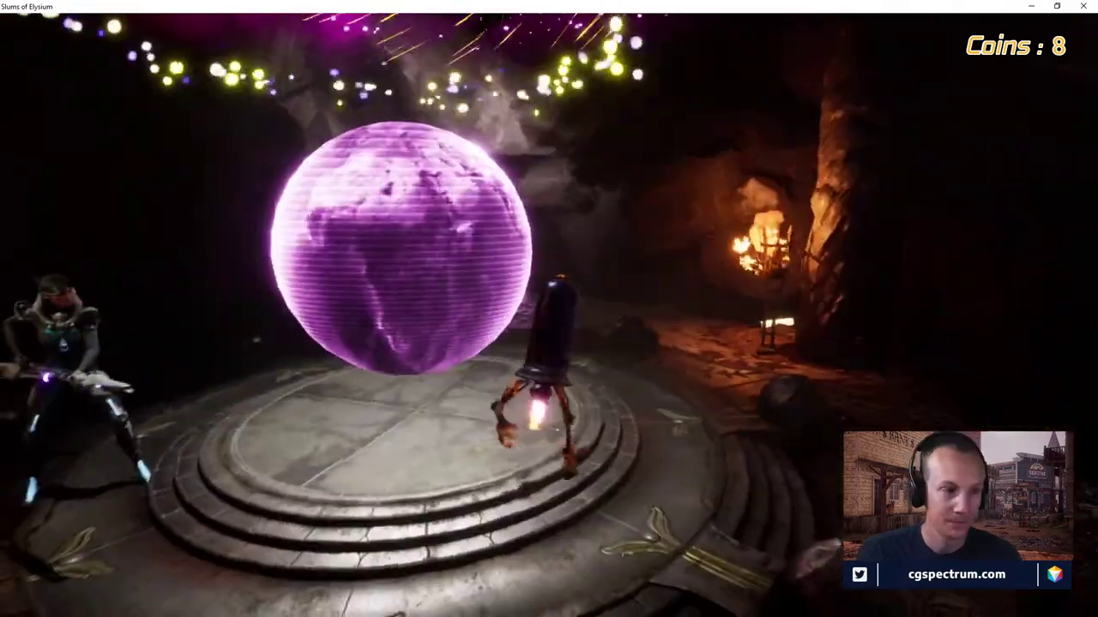
{"action": "key", "text": "w"}
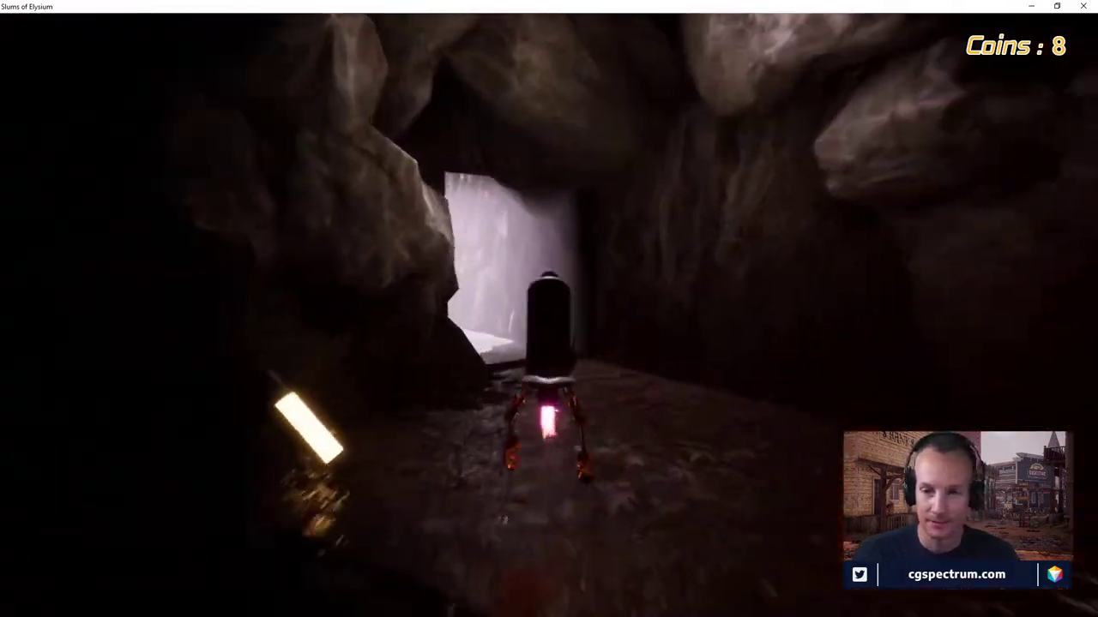
{"action": "key", "text": "w"}
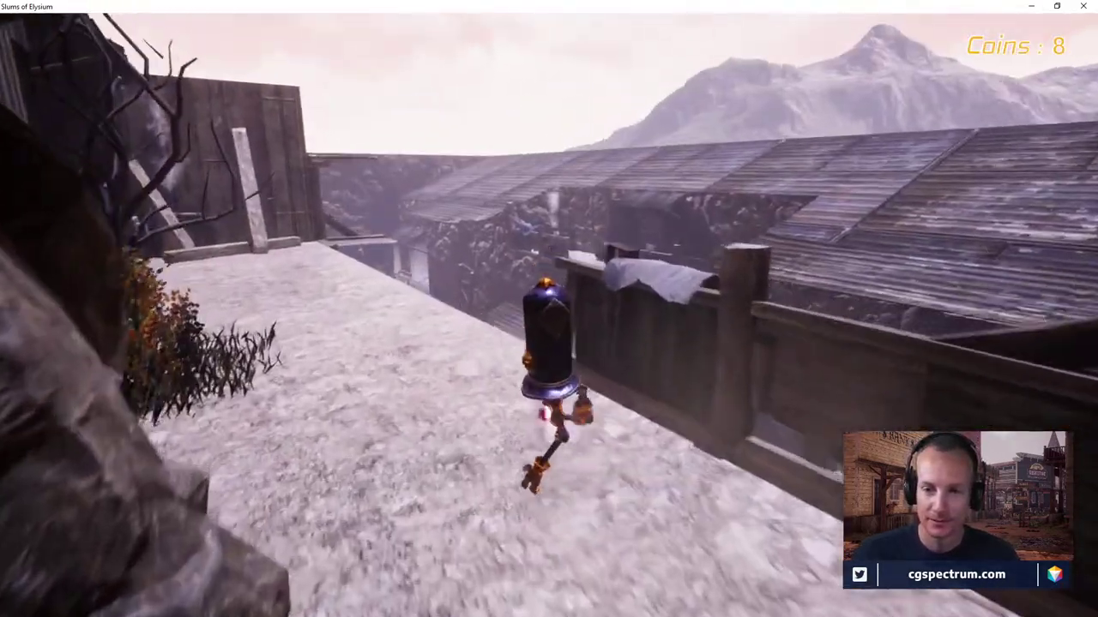
{"action": "key", "text": "w"}
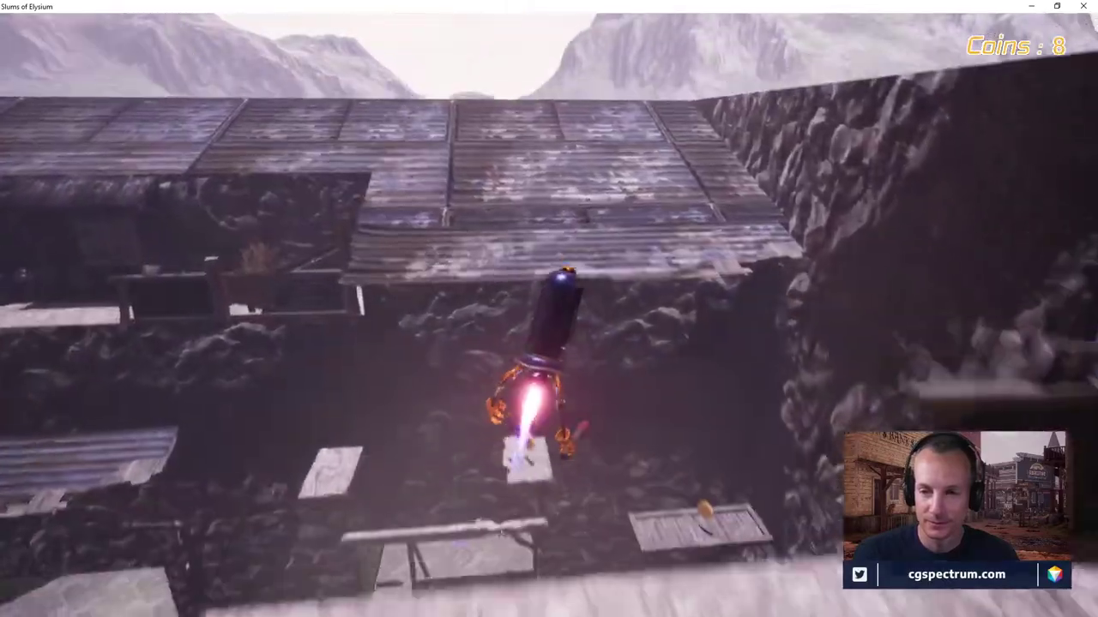
{"action": "key", "text": "w"}
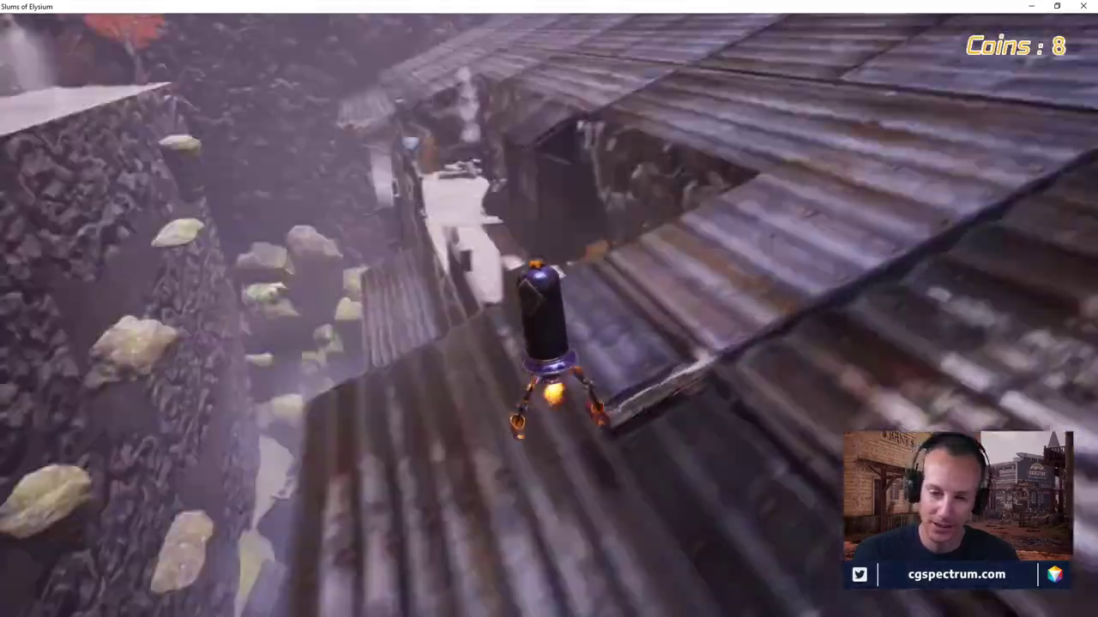
Drop from the roof to the fenced ledge and continue down onto the lower corrugated sheet facing the wooden platforms
{"action": "key", "text": "w"}
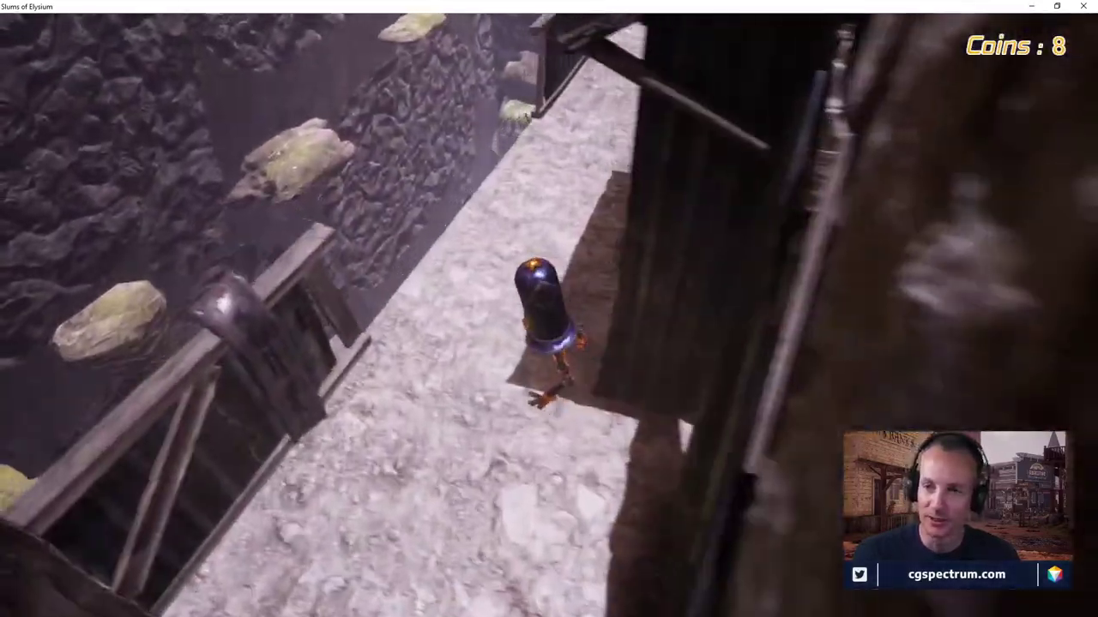
{"action": "key", "text": "w"}
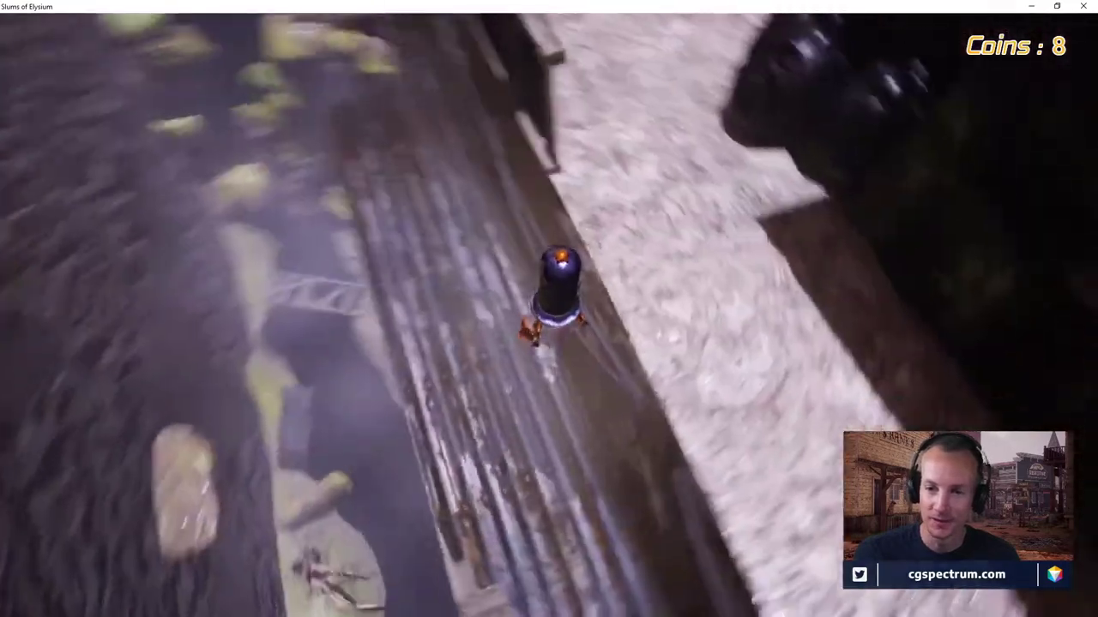
{"action": "key", "text": "w"}
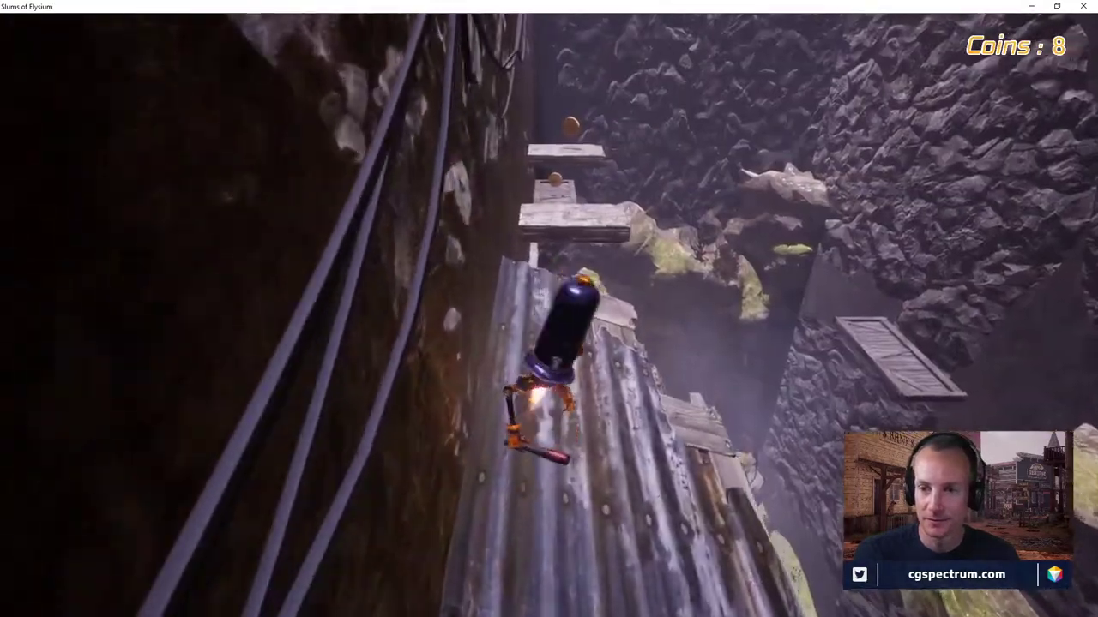
Jump along the wooden platforms on the cliff wall and collect the next coin
{"action": "key", "text": "w"}
{"action": "key", "text": "space"}
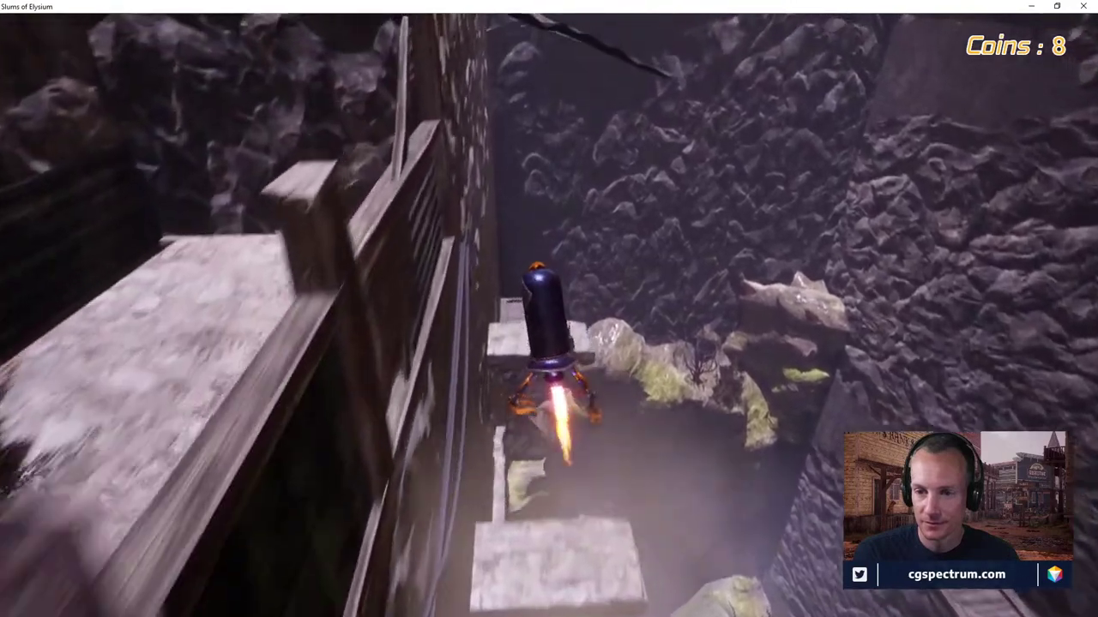
{"action": "key", "text": "w"}
{"action": "key", "text": "w"}
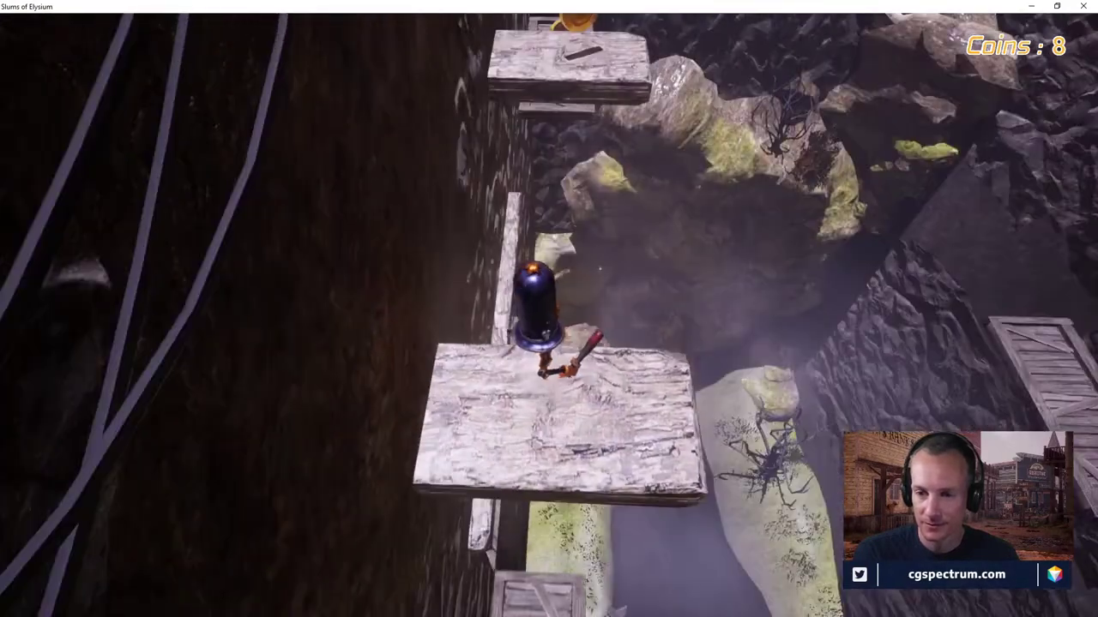
{"action": "key", "text": "w"}
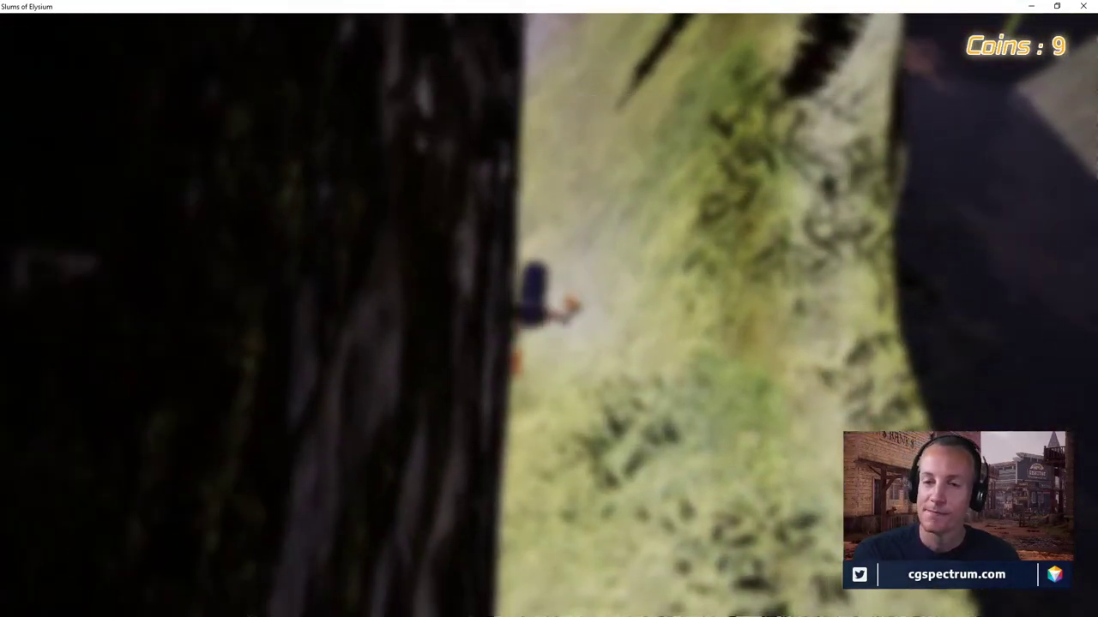
Return from the purple sphere through the cave exit and cross the gap between the fences to the metal roof
{"action": "key", "text": "w"}
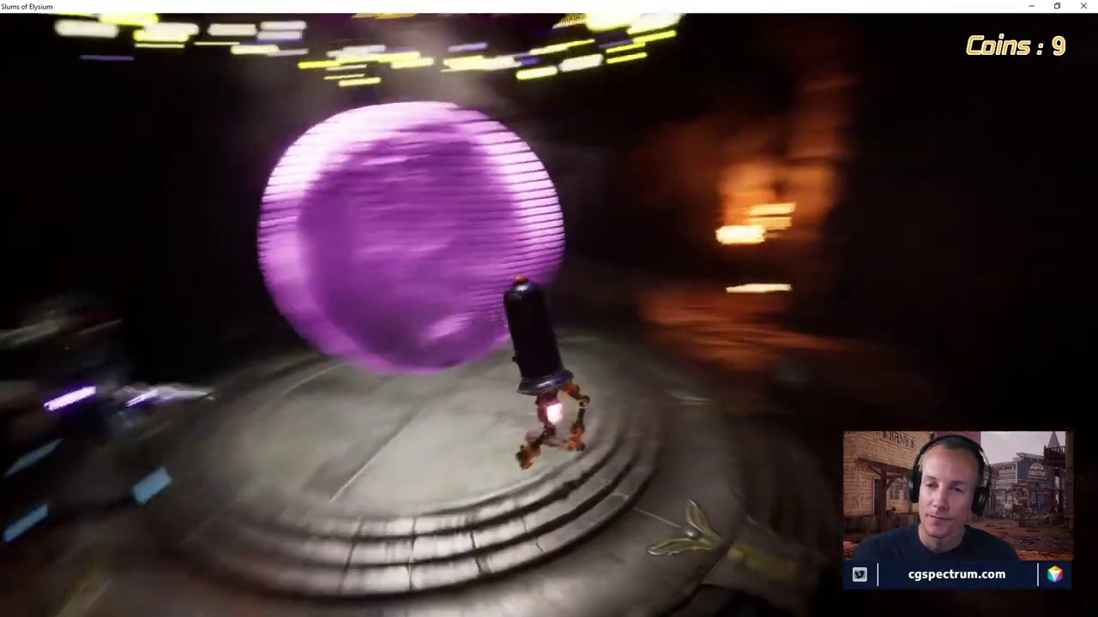
{"action": "key", "text": "w"}
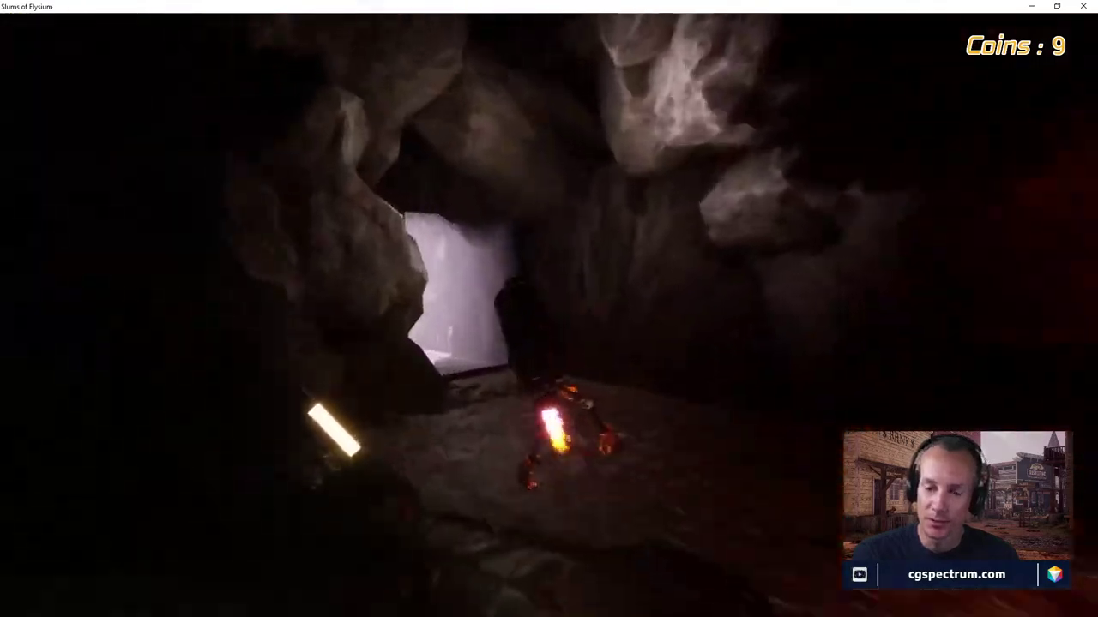
{"action": "key", "text": "w"}
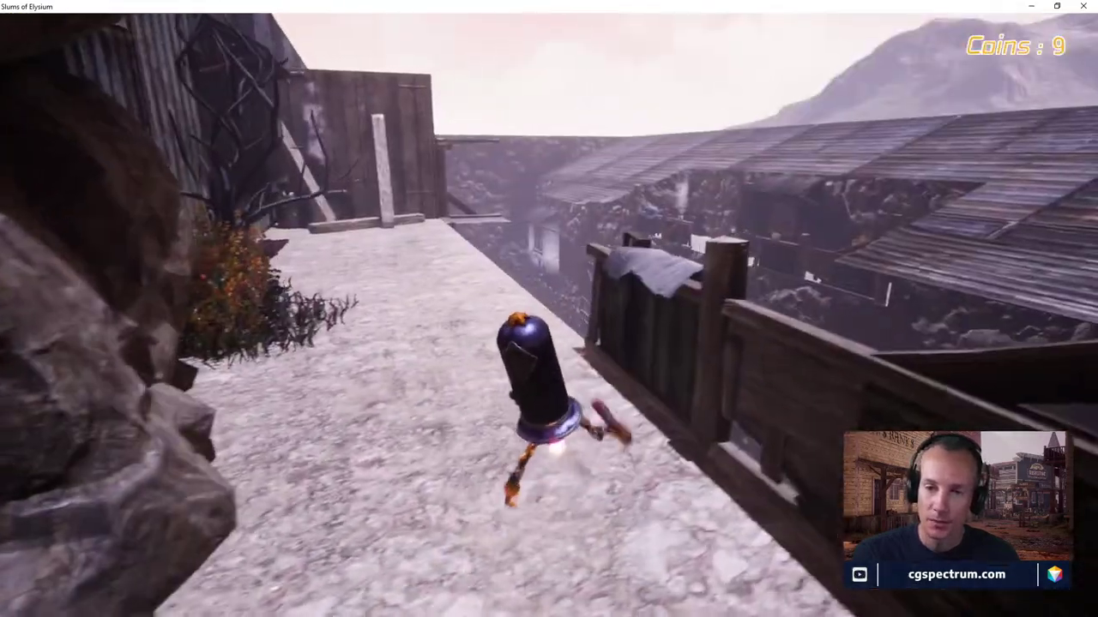
{"action": "key", "text": "w"}
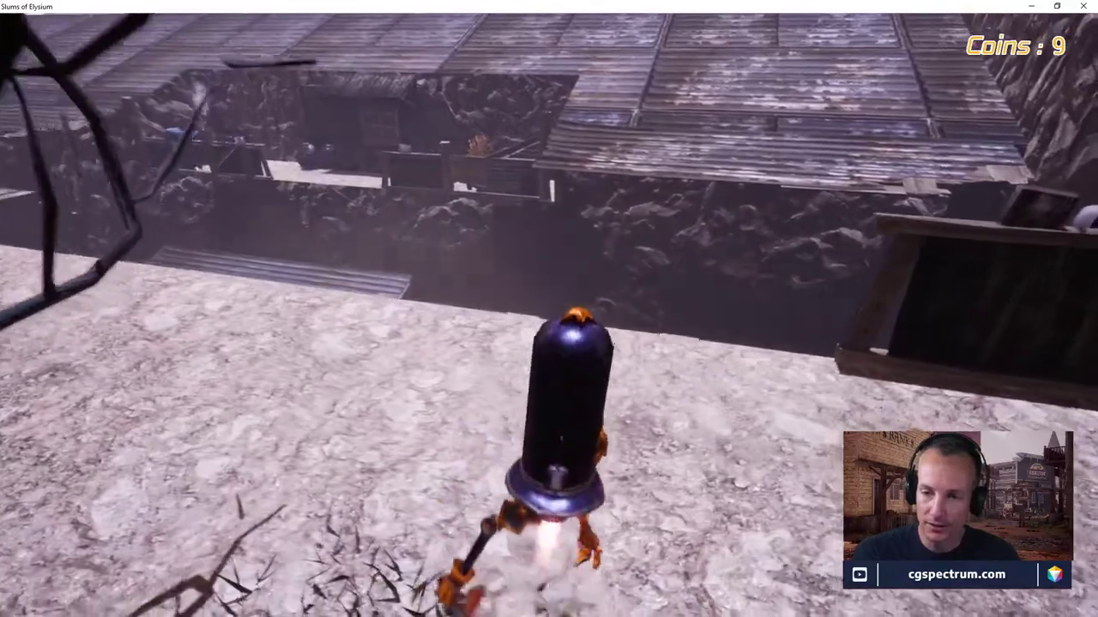
{"action": "key", "text": "w"}
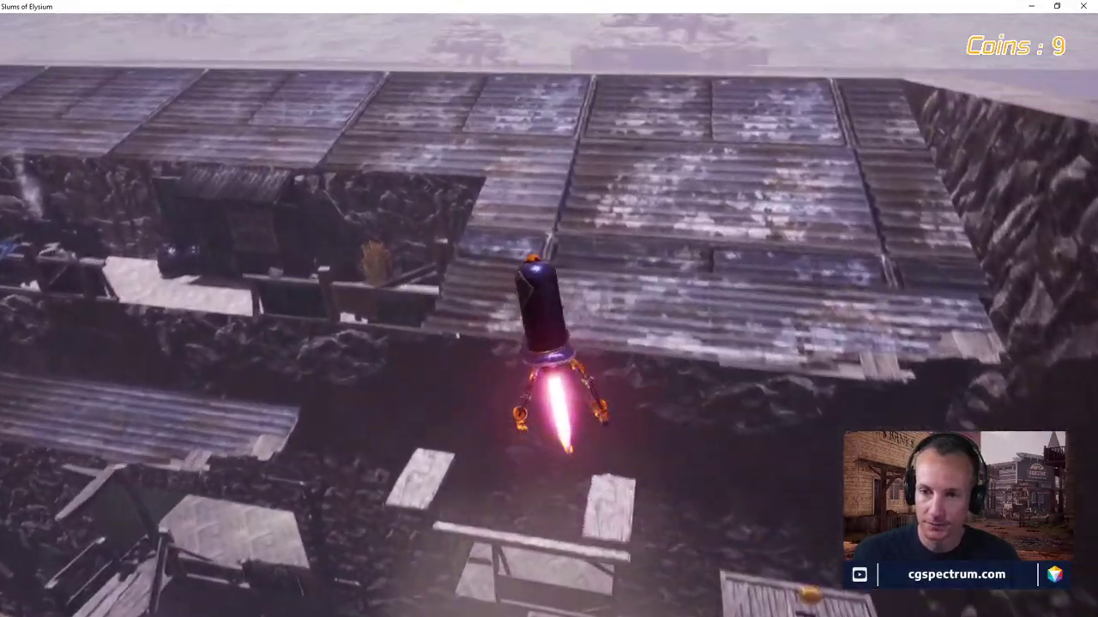
{"action": "key", "text": "w"}
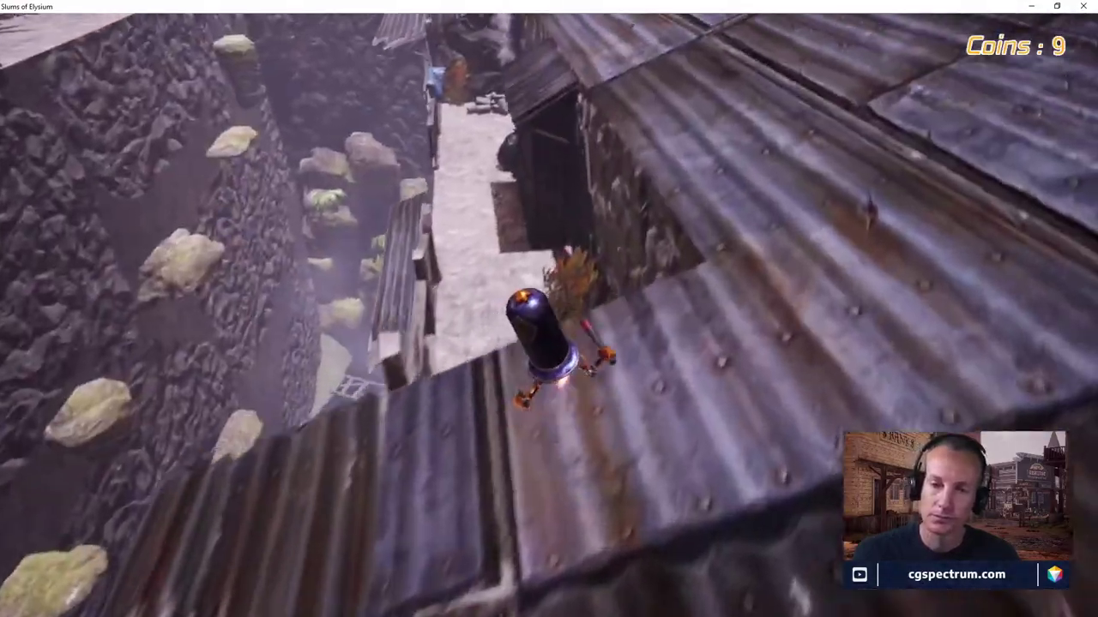
Descend by the fenced ledge and lower sheet, and try to reach the coin on the planks beyond the wooden platforms
{"action": "key", "text": "w"}
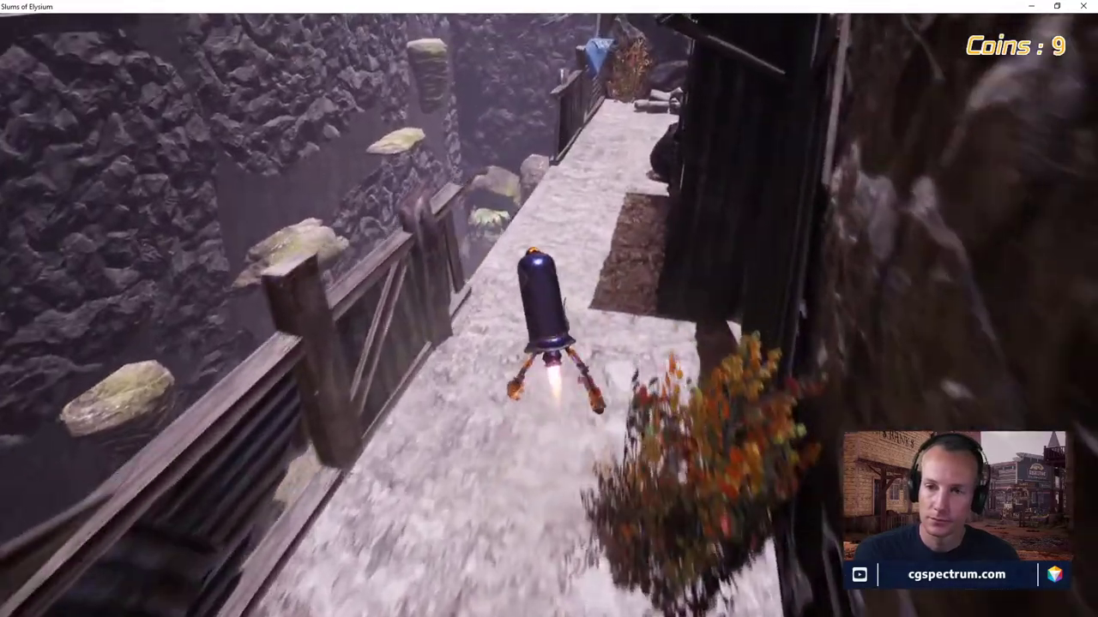
{"action": "key", "text": "w"}
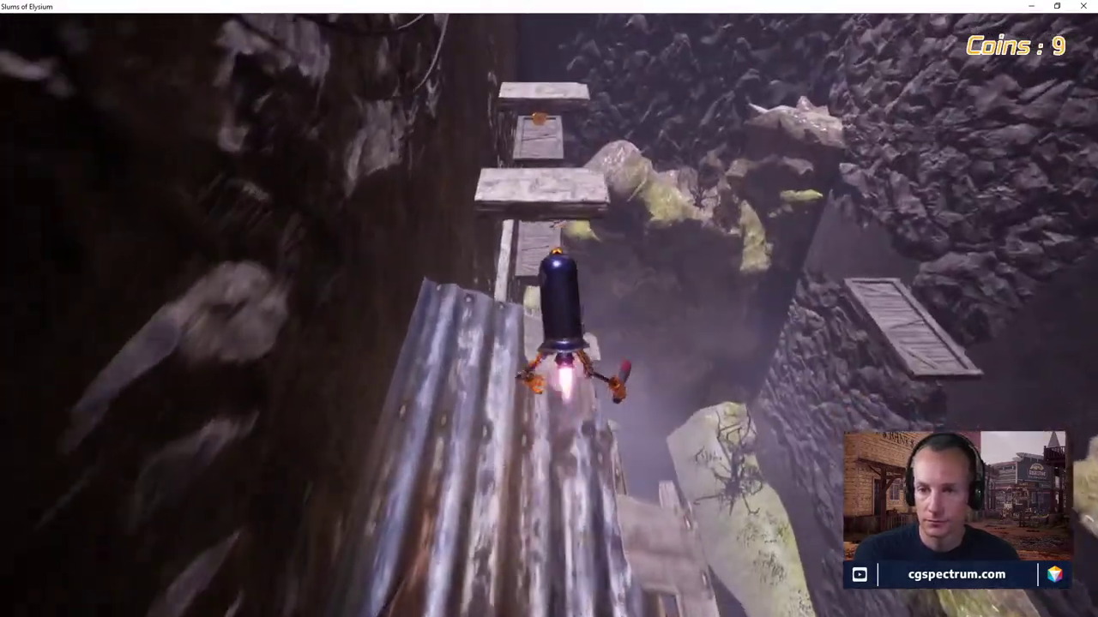
{"action": "key", "text": "w"}
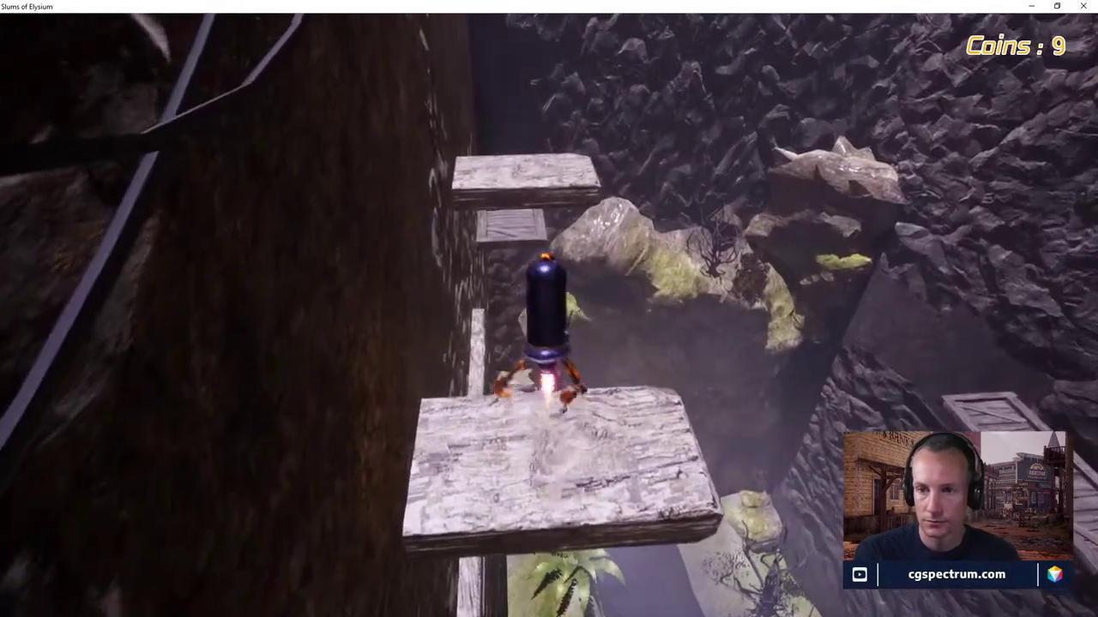
{"action": "key", "text": "w"}
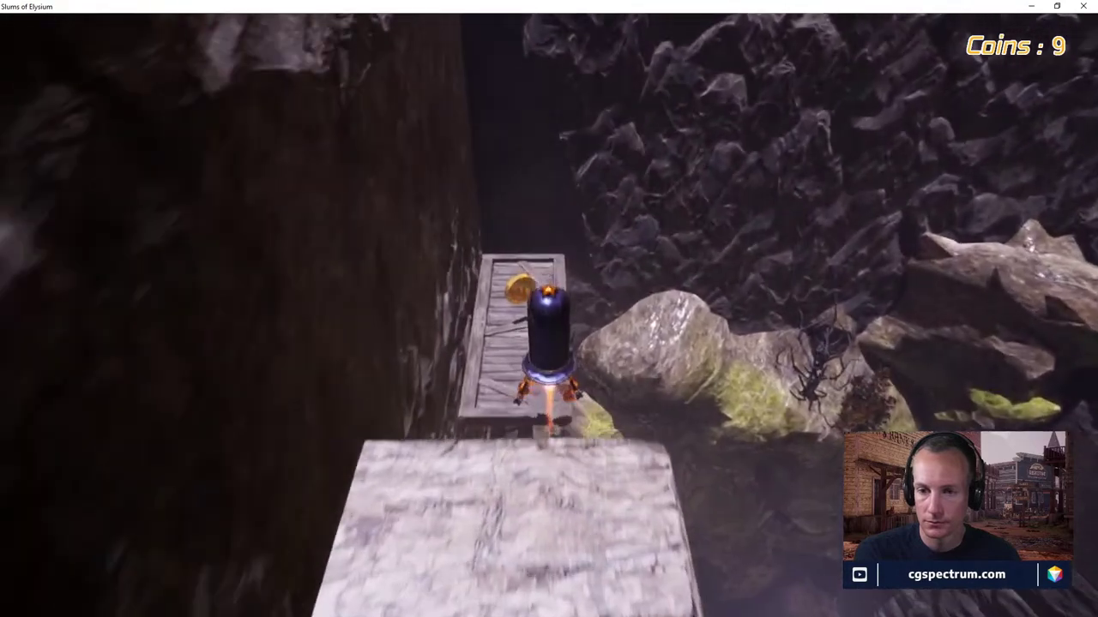
{"action": "key", "text": "w"}
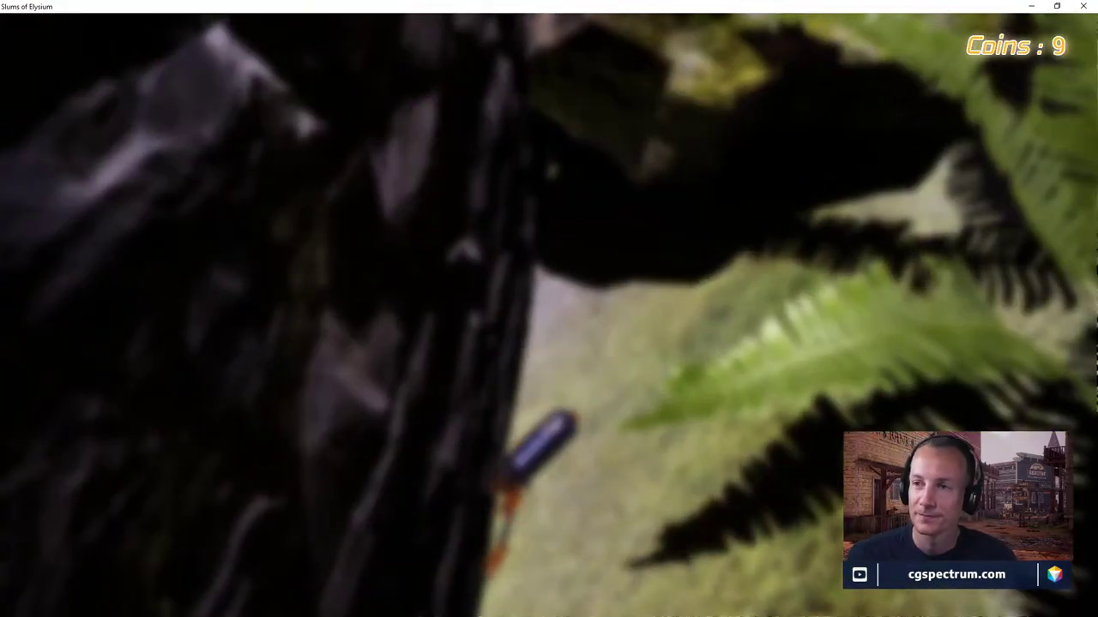
Exit the cave past the purple sphere, follow the path to the bare branches, and jump over to the metal roof
{"action": "key", "text": "w"}
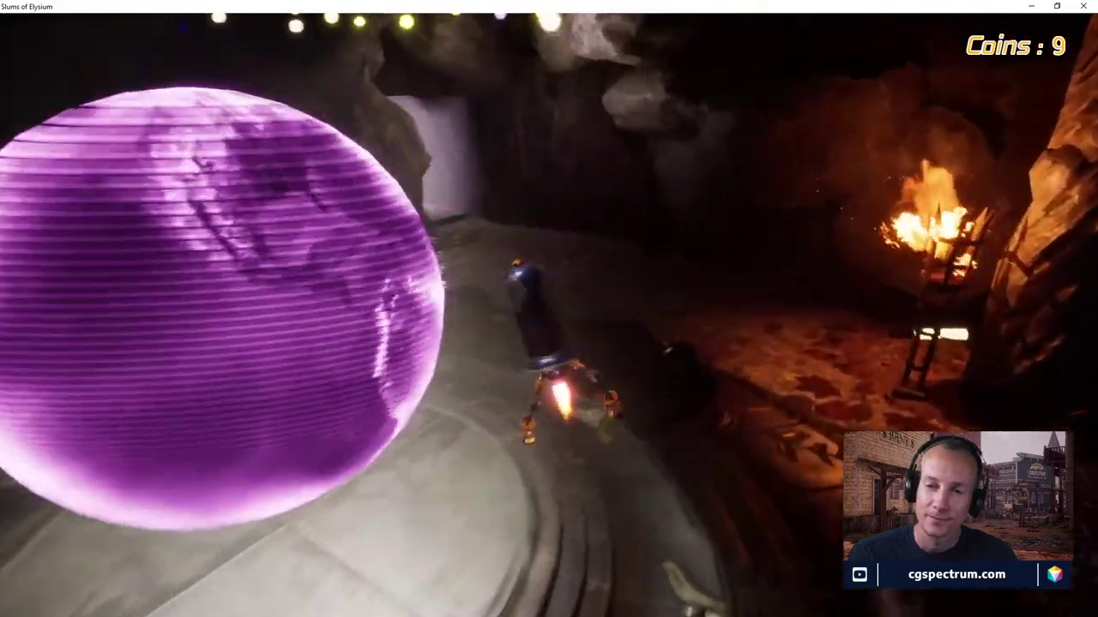
{"action": "key", "text": "w"}
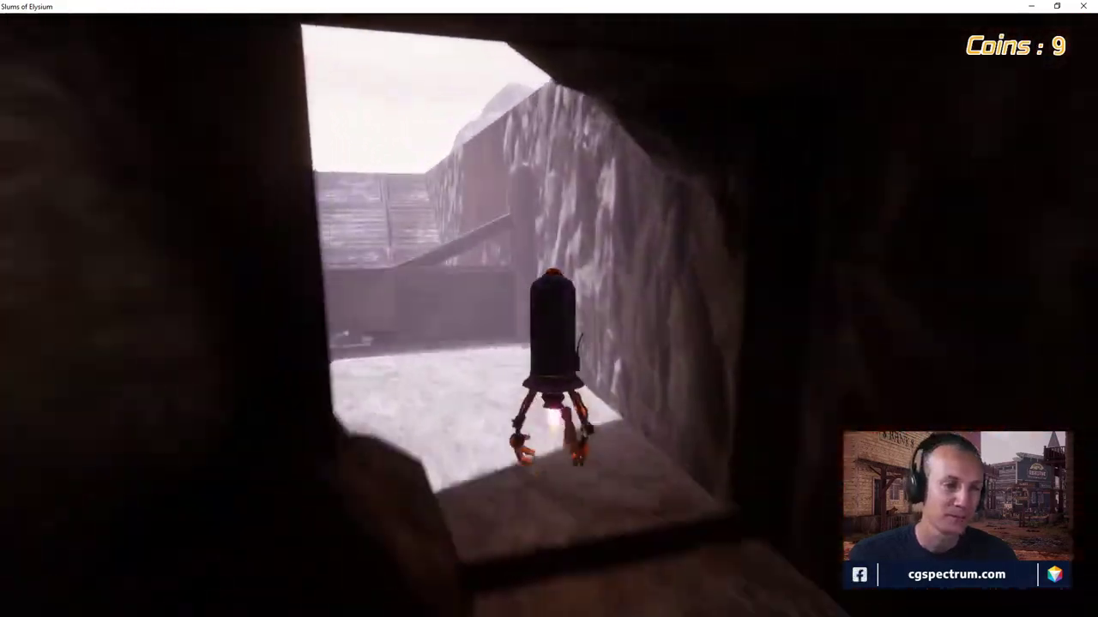
{"action": "key", "text": "w"}
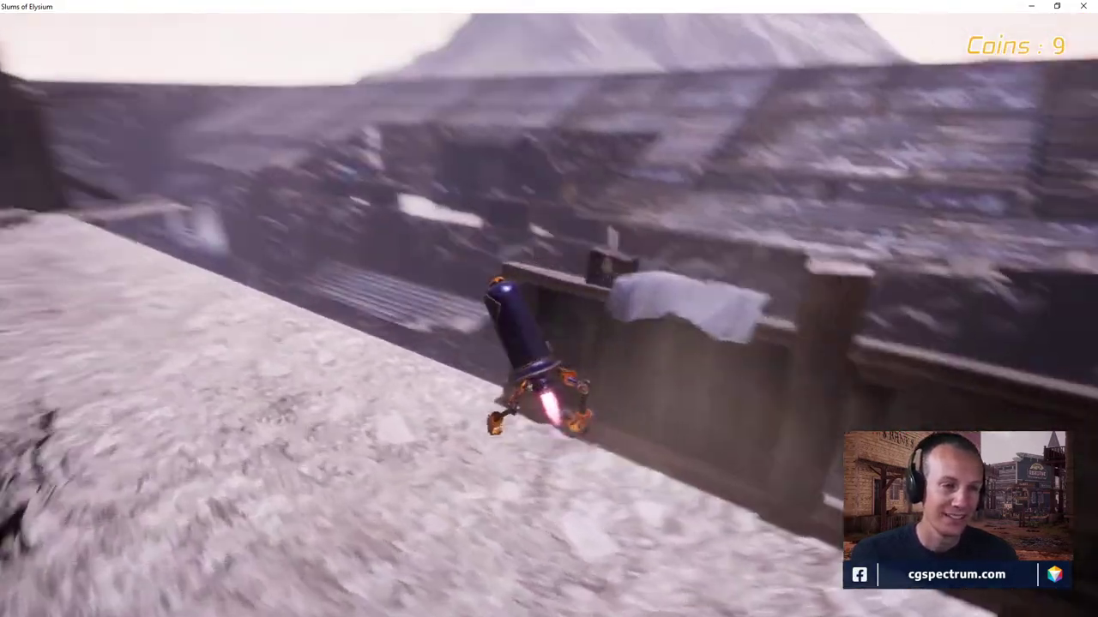
{"action": "key", "text": "w"}
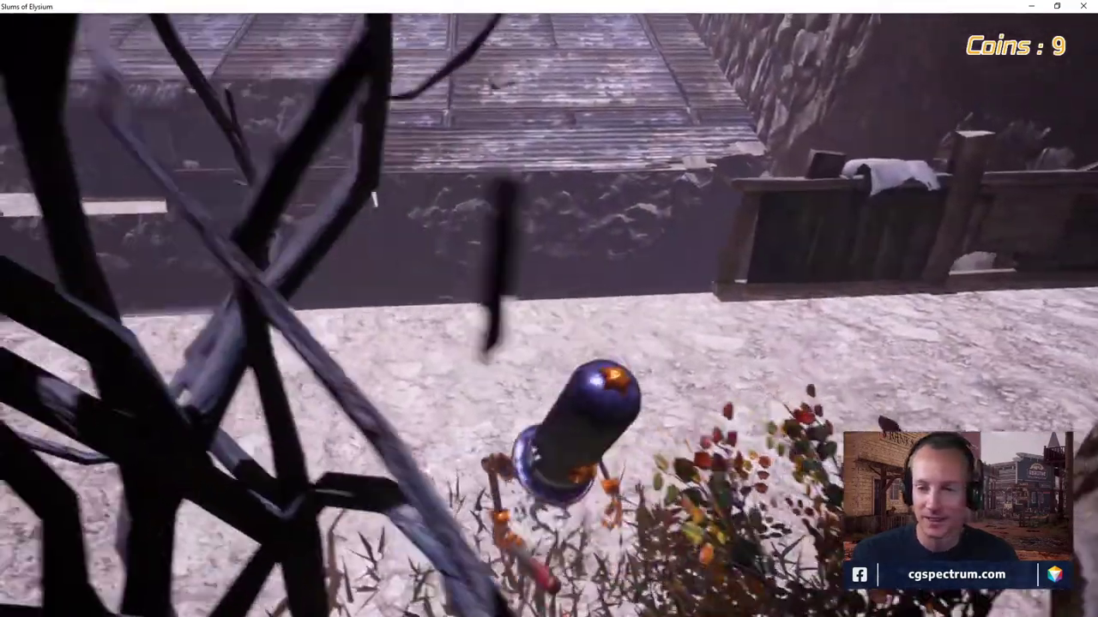
{"action": "key", "text": "space"}
{"action": "key", "text": "w"}
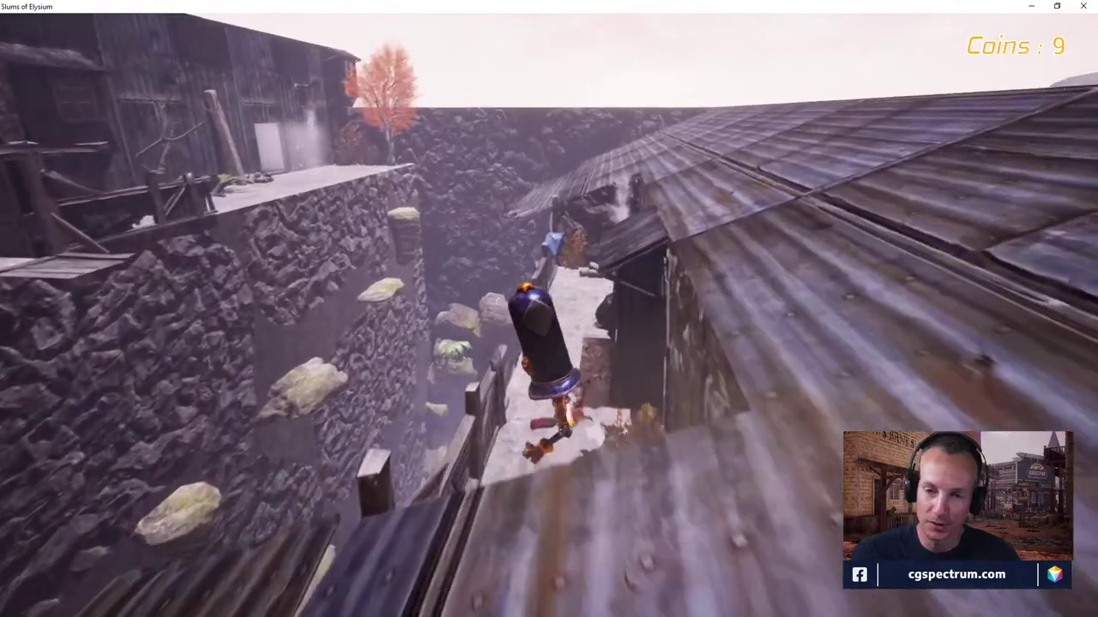
Descend from the metal roof to the lower sheet and cross the planks to the wooden platform along the cliff wall
{"action": "key", "text": "w"}
{"action": "key", "text": "space"}
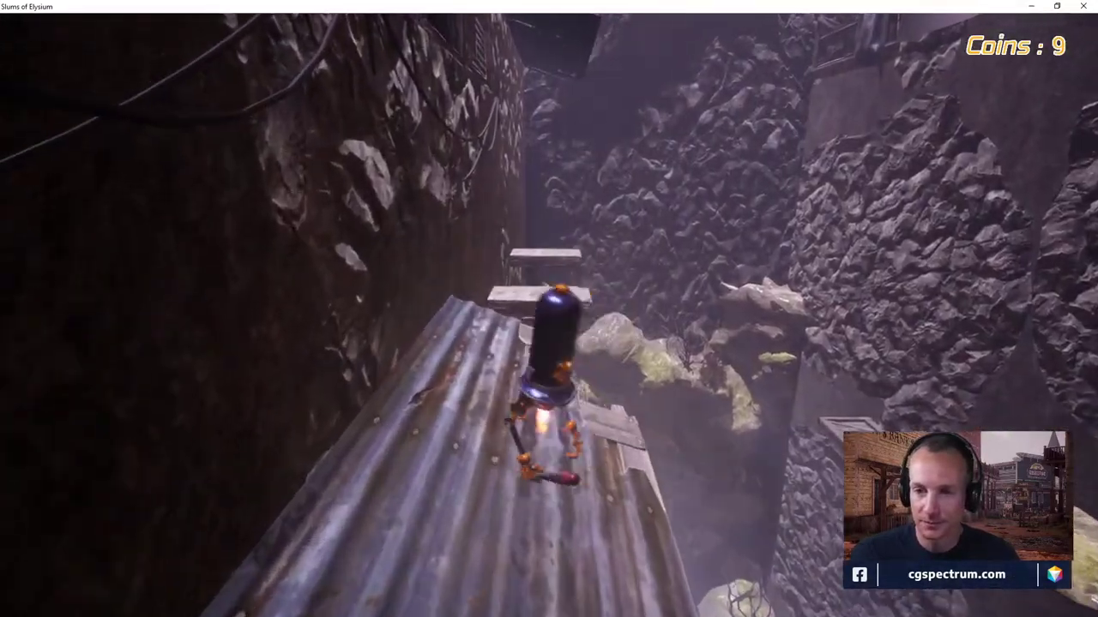
{"action": "key", "text": "w"}
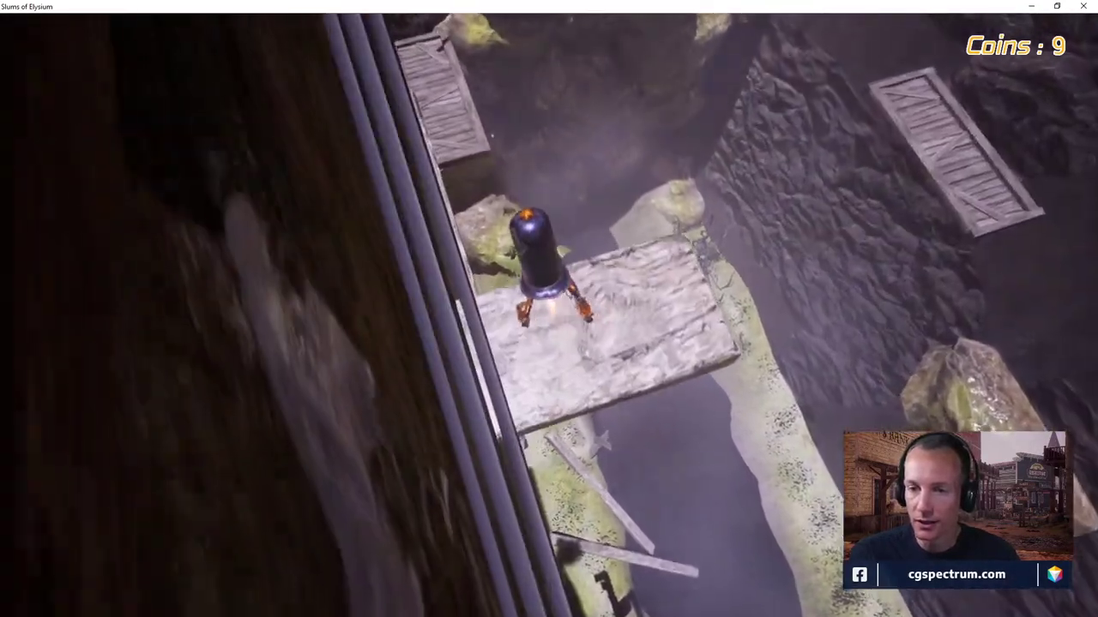
{"action": "key", "text": "w"}
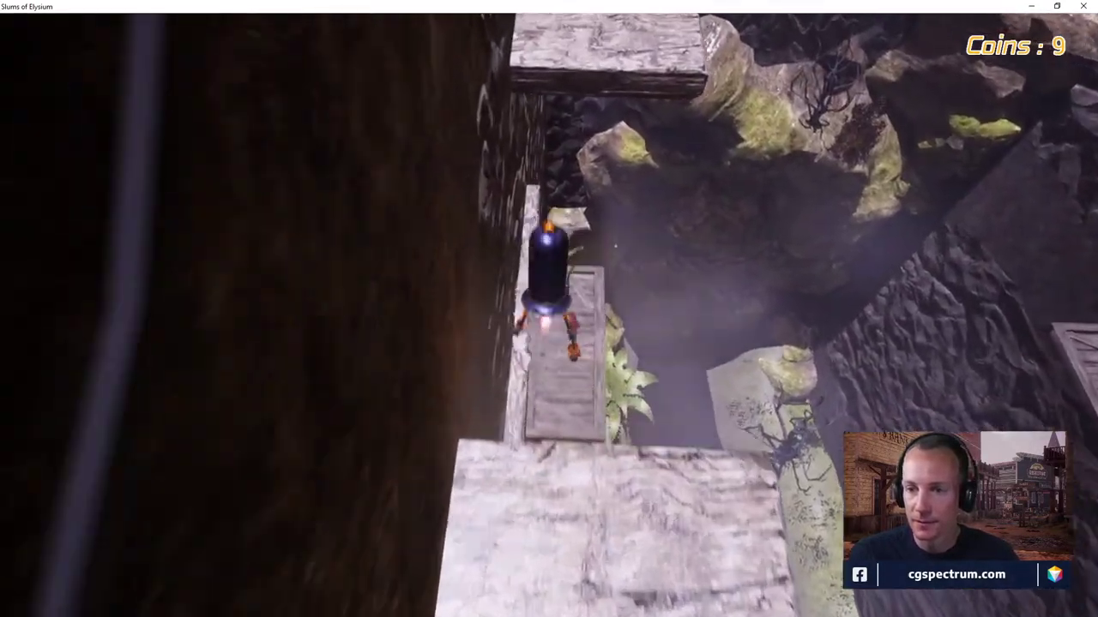
{"action": "key", "text": "w"}
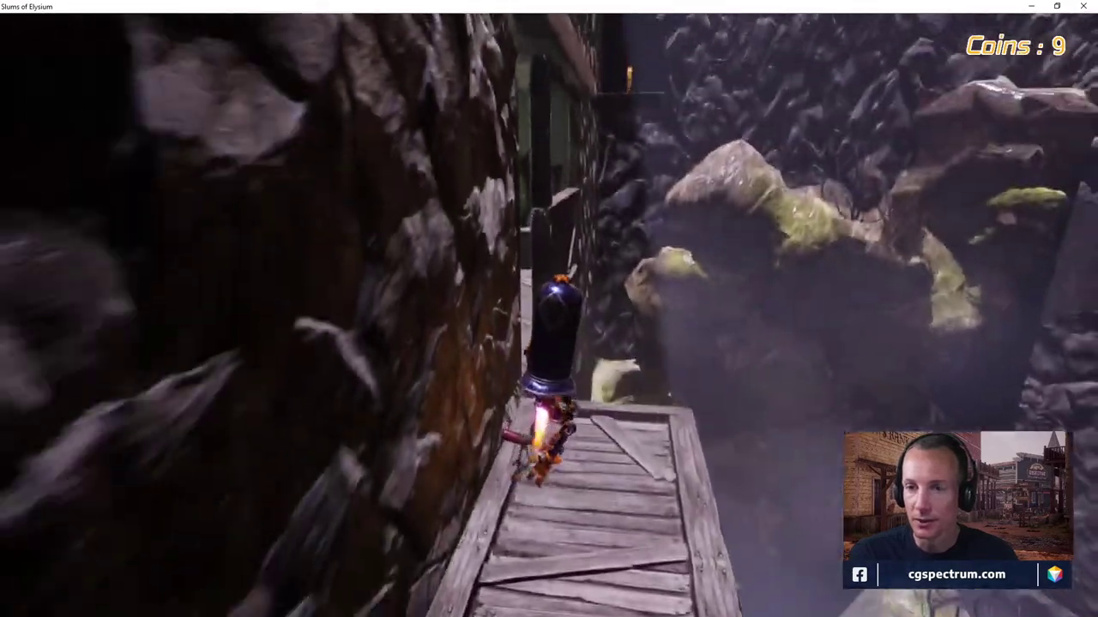
Move past the green room along the wooden platforms and try to reach the coin on the far cliff ledge
{"action": "key", "text": "w"}
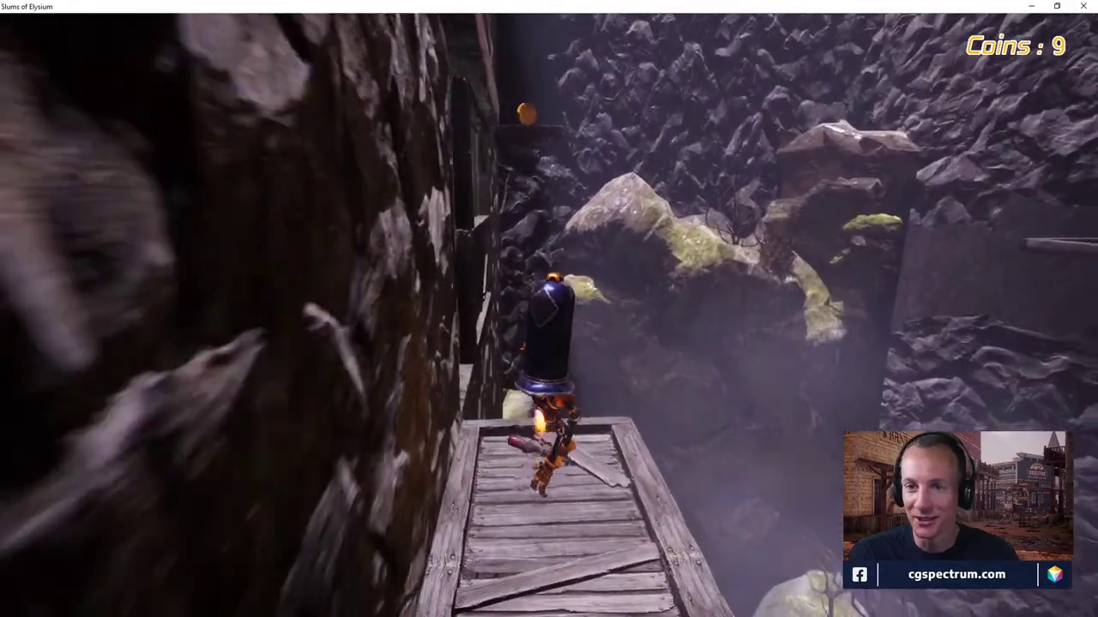
{"action": "key", "text": "w"}
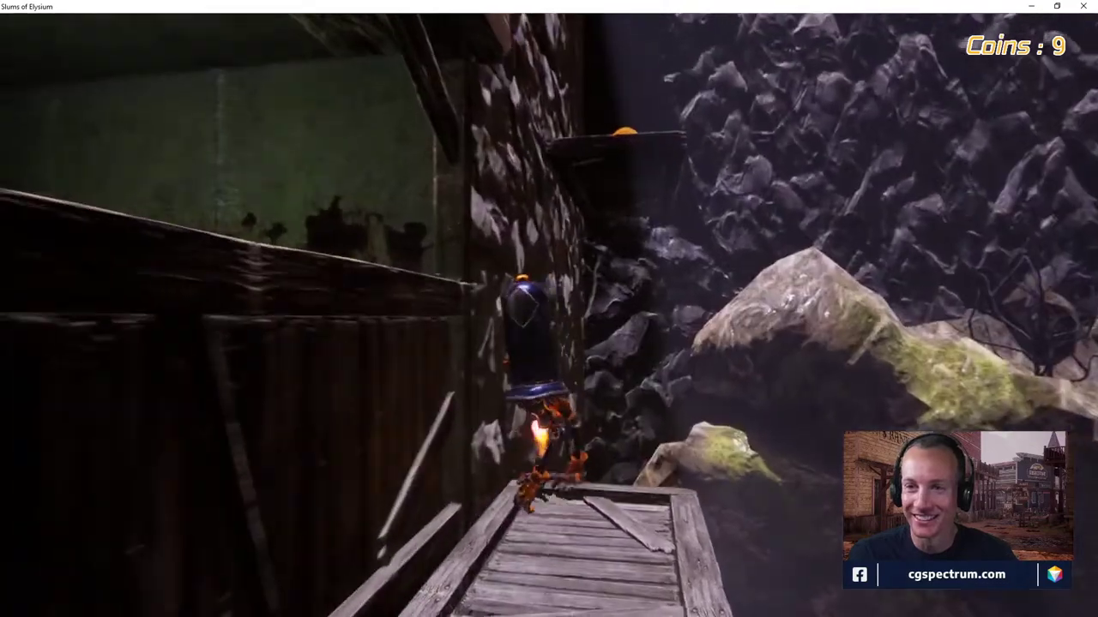
{"action": "key", "text": "w"}
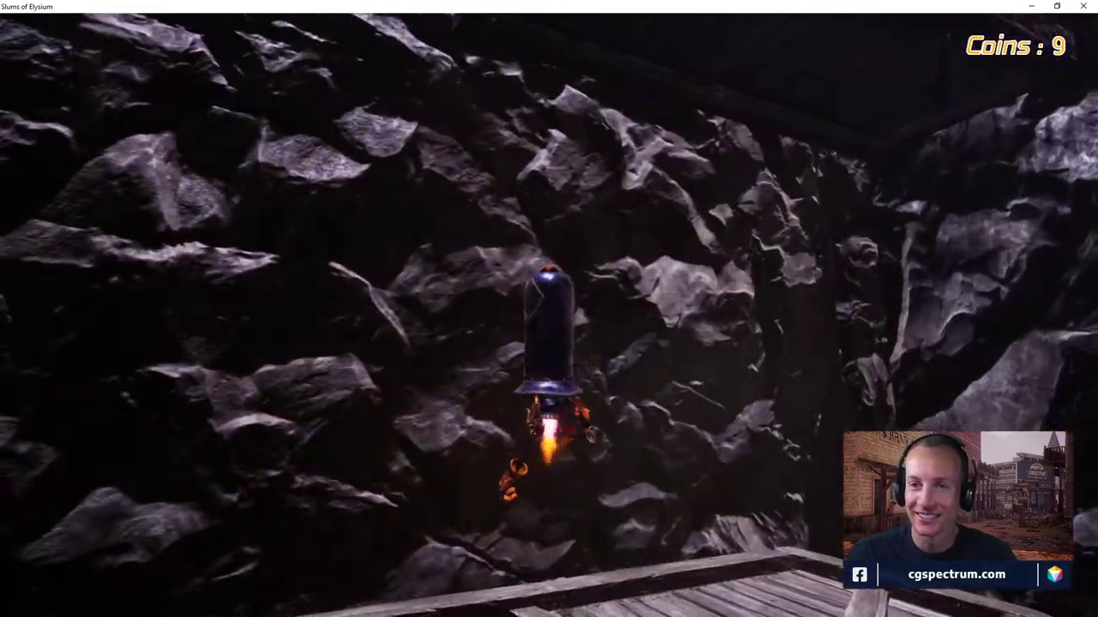
{"action": "key", "text": "w"}
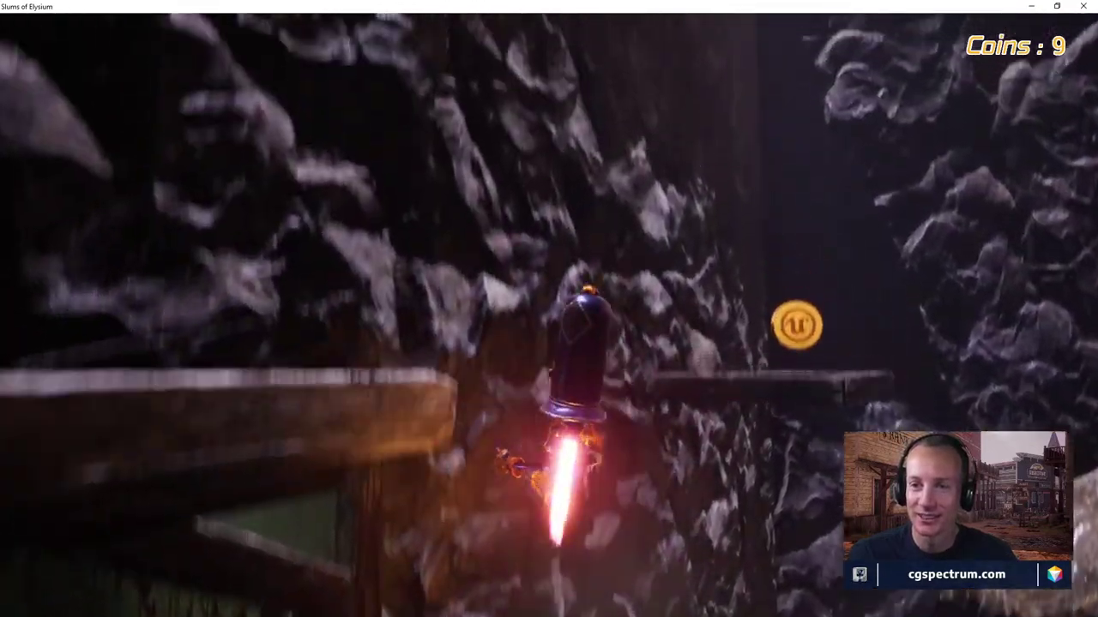
{"action": "key", "text": "w"}
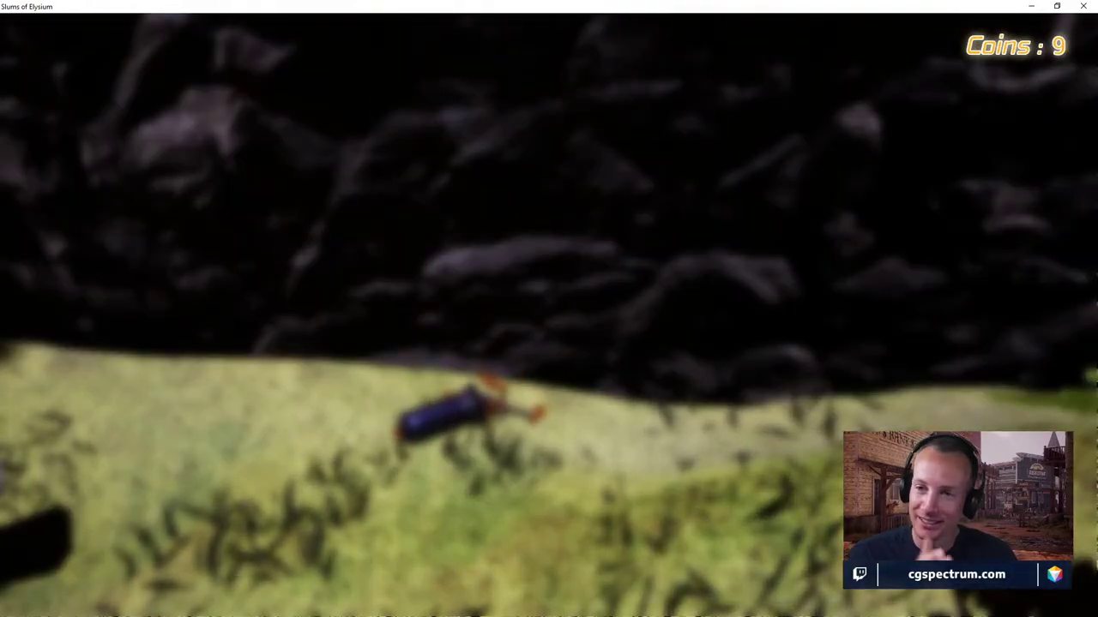
Run from the purple sphere out of the cave and jump the gap to the fenced ledge beside the metal roof
{"action": "key", "text": "w"}
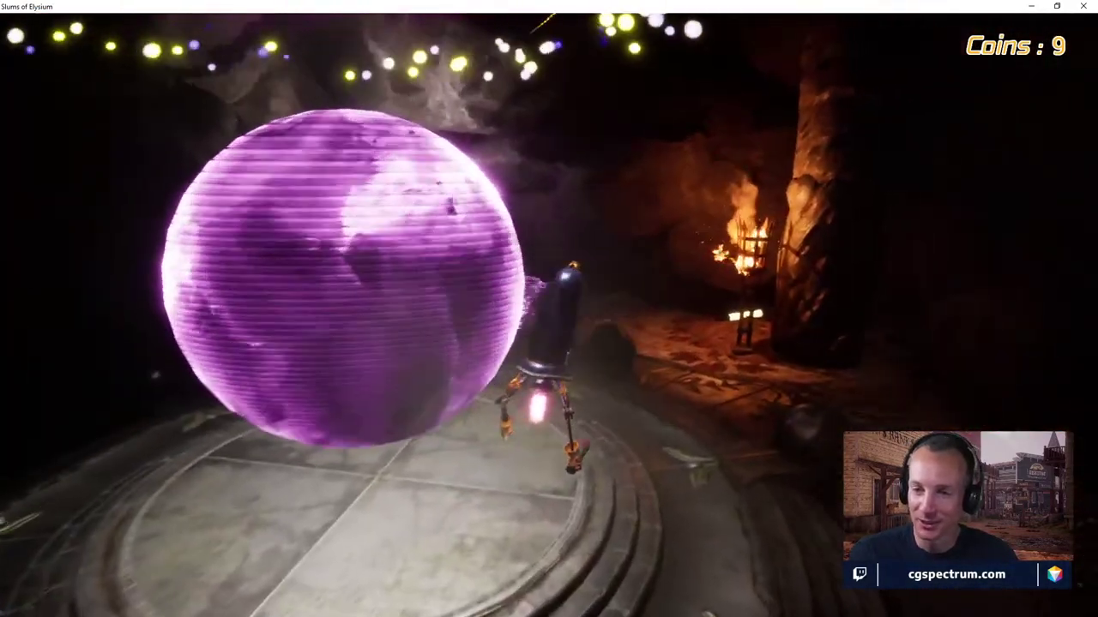
{"action": "key", "text": "w"}
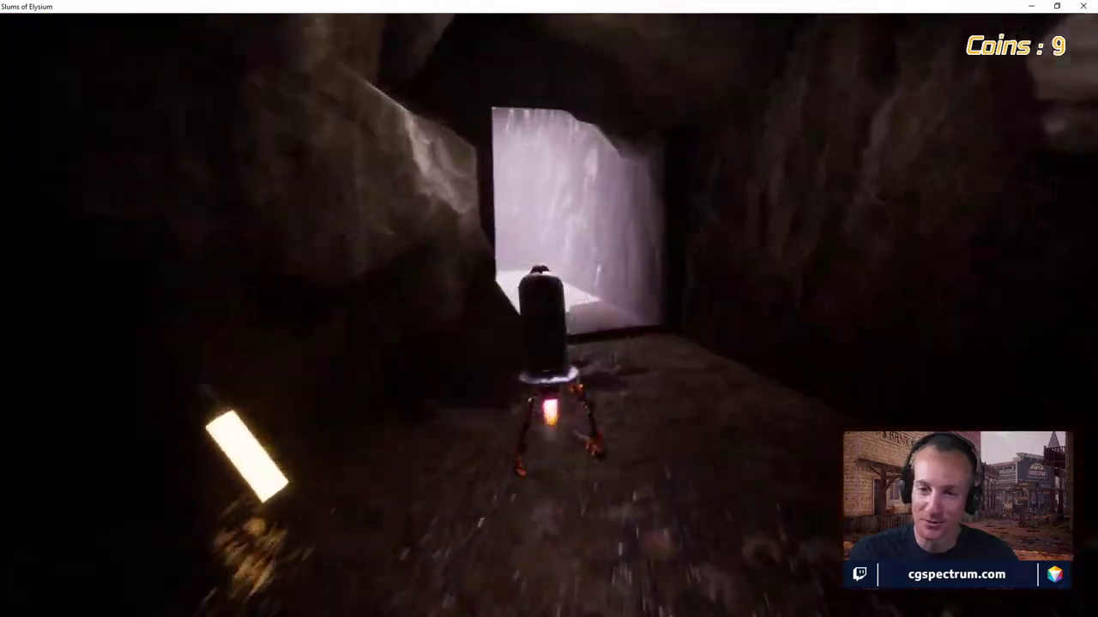
{"action": "key", "text": "w"}
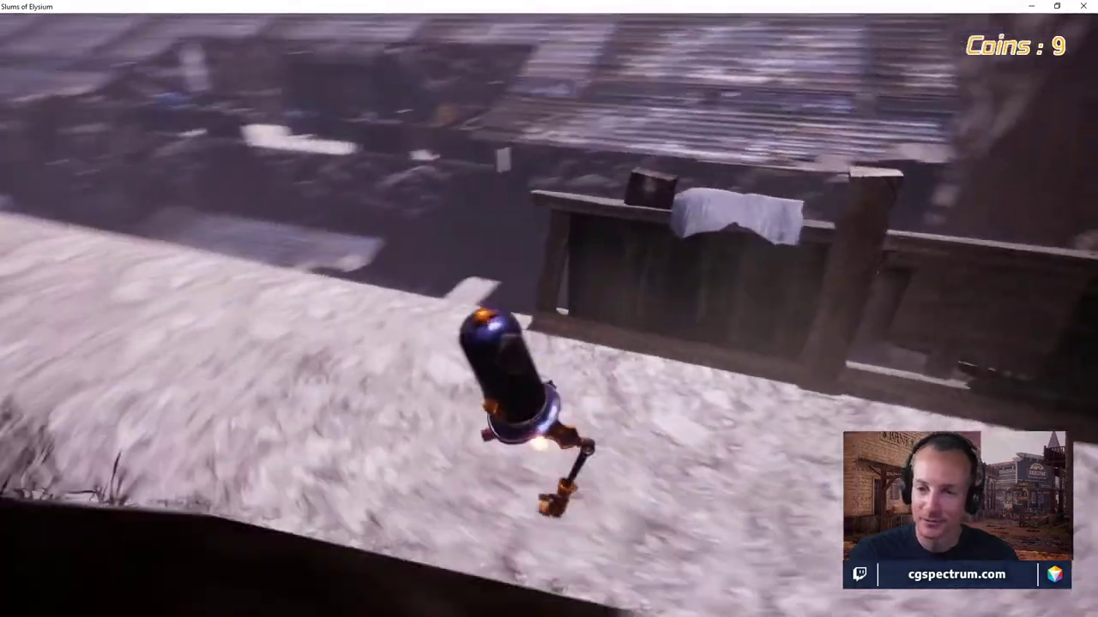
{"action": "key", "text": "w"}
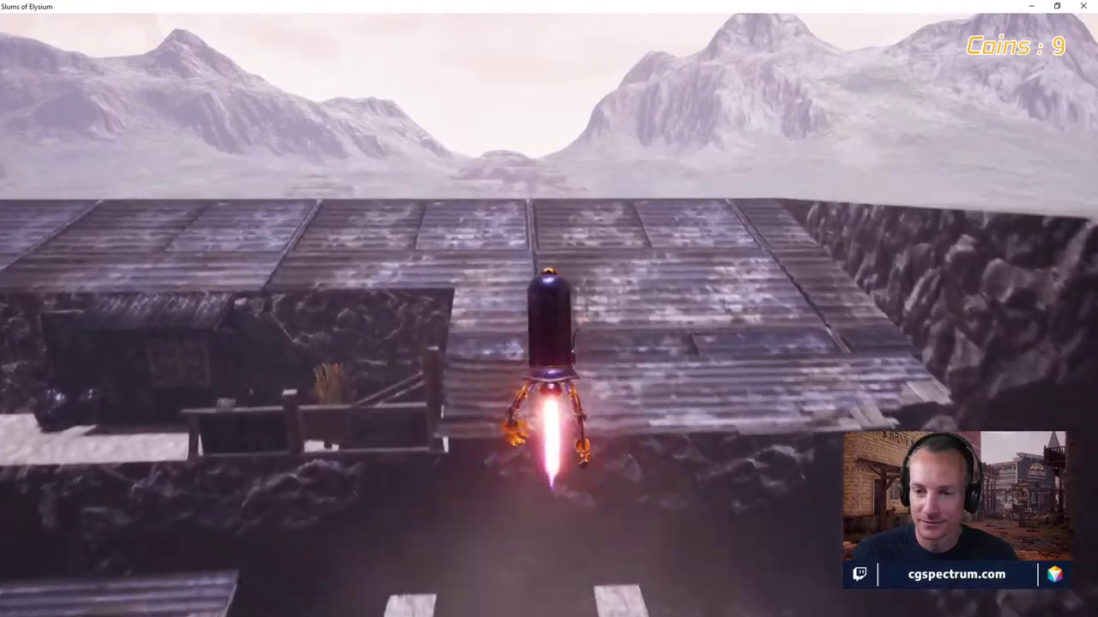
{"action": "key", "text": "w"}
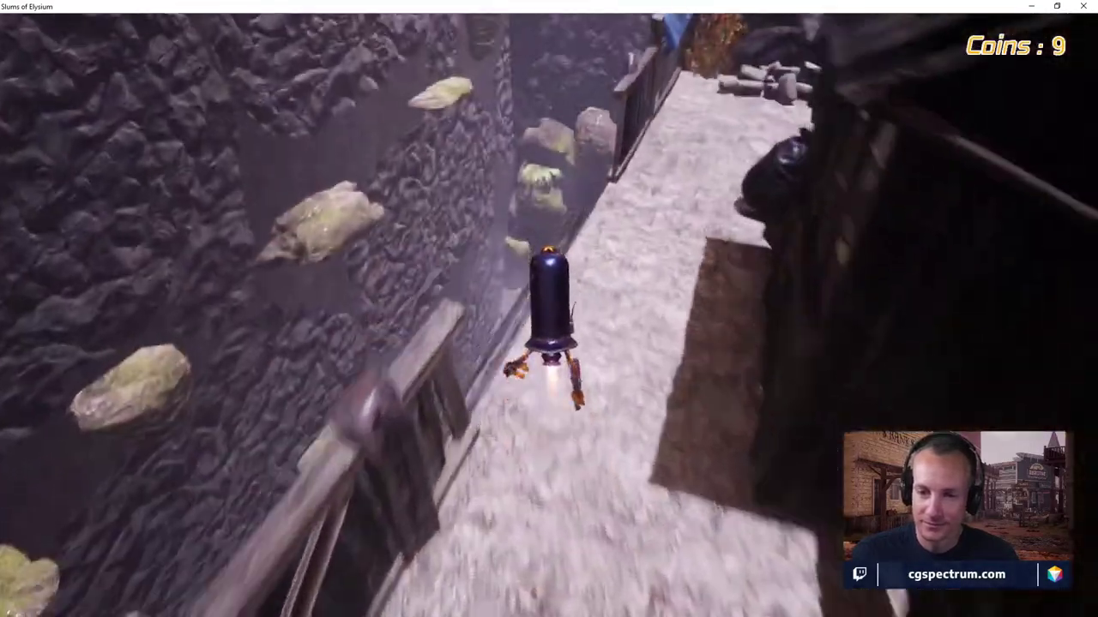
Drop to the lower sheet, hop over the raised planks and wooden platforms, and collect the coin on the far ledge
{"action": "key", "text": "w"}
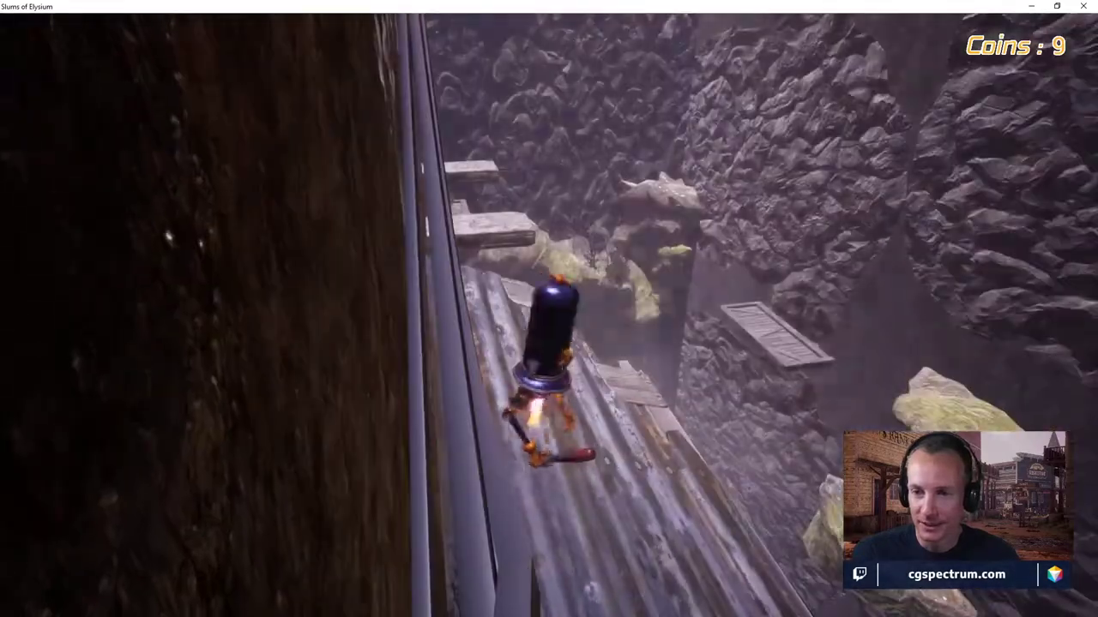
{"action": "key", "text": "w"}
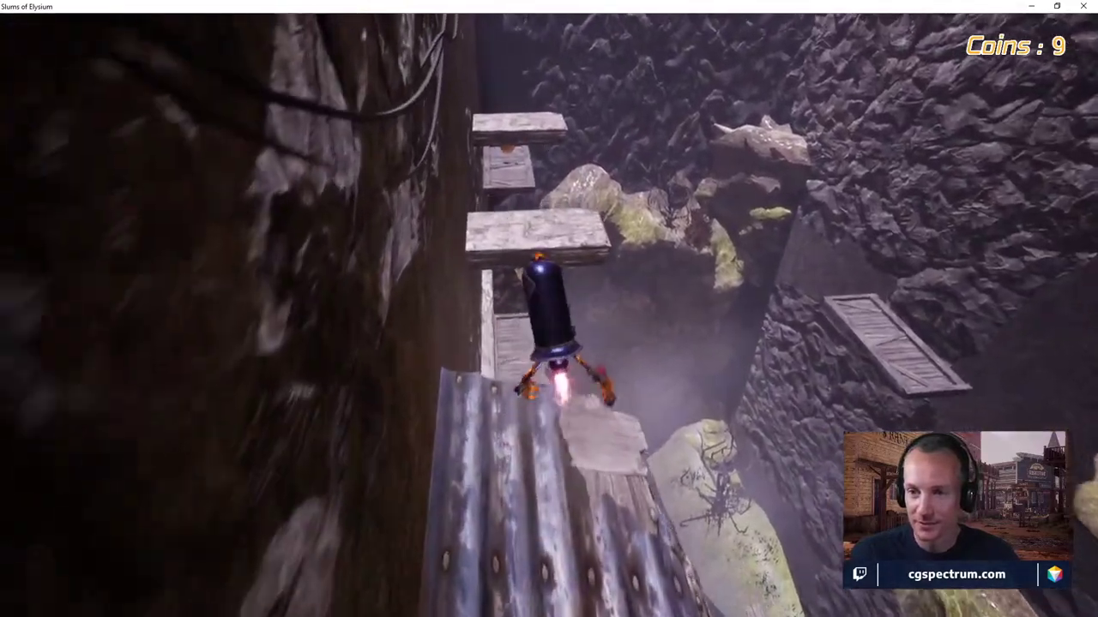
{"action": "key", "text": "w"}
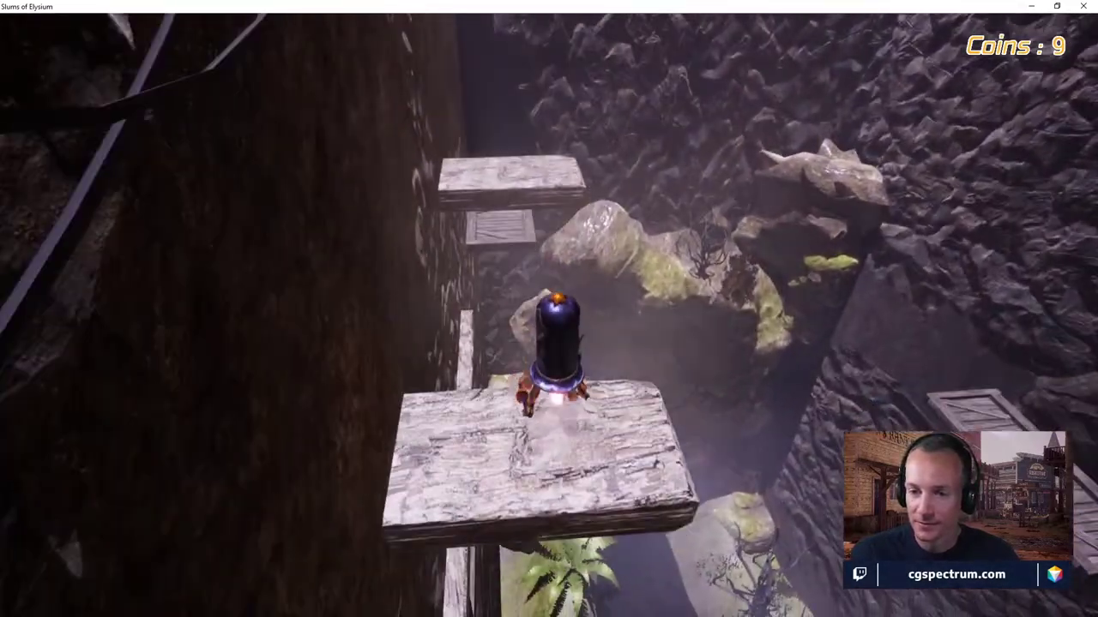
{"action": "key", "text": "w"}
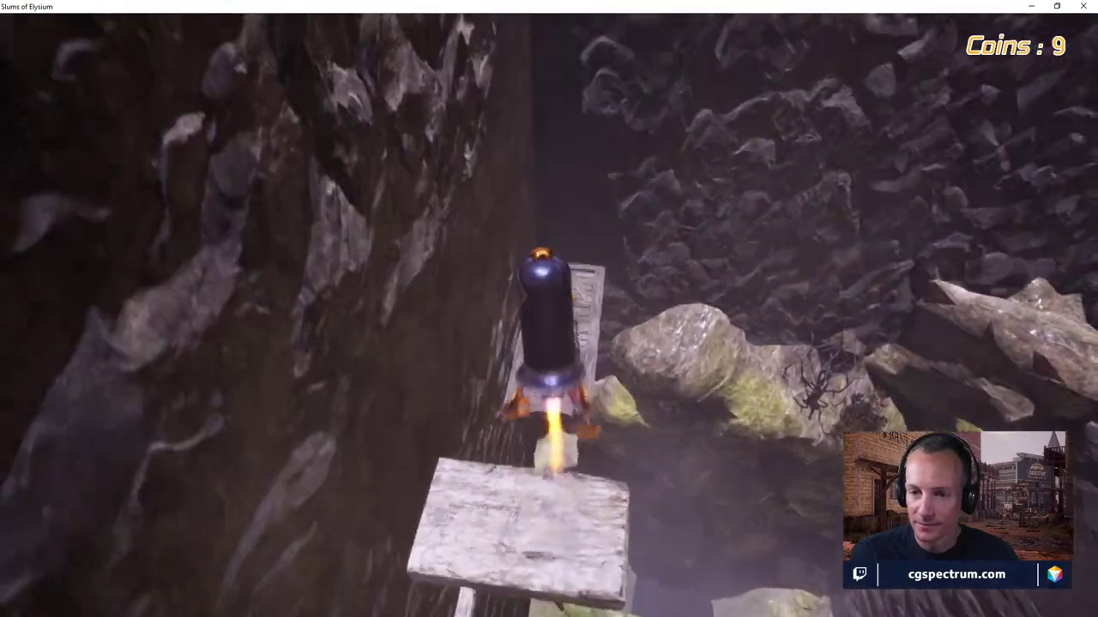
{"action": "key", "text": "w"}
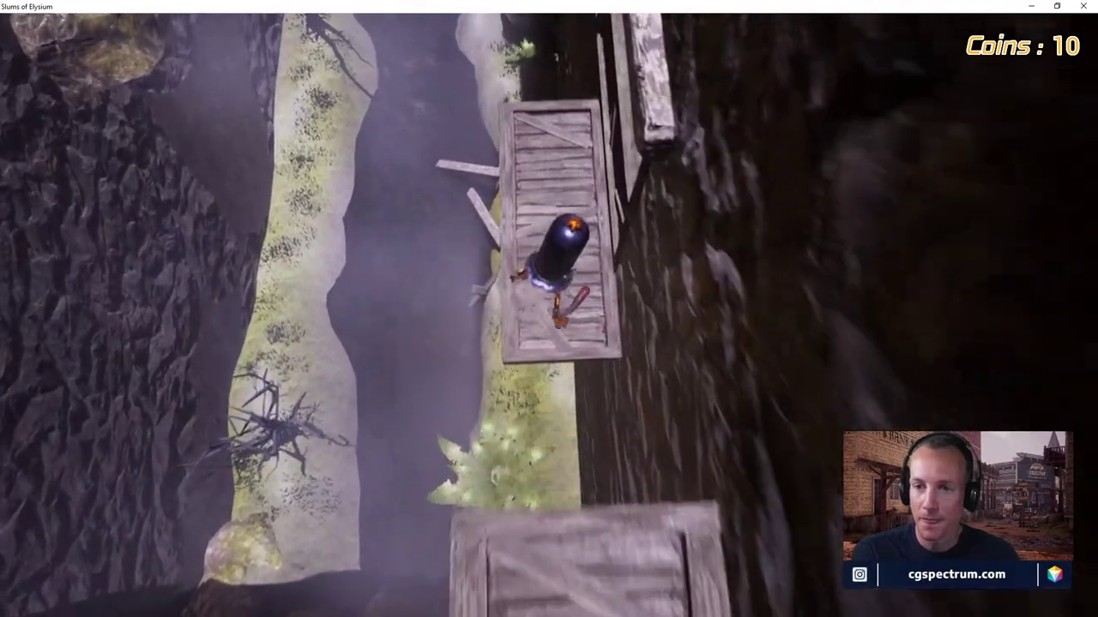
{"action": "key", "text": "w"}
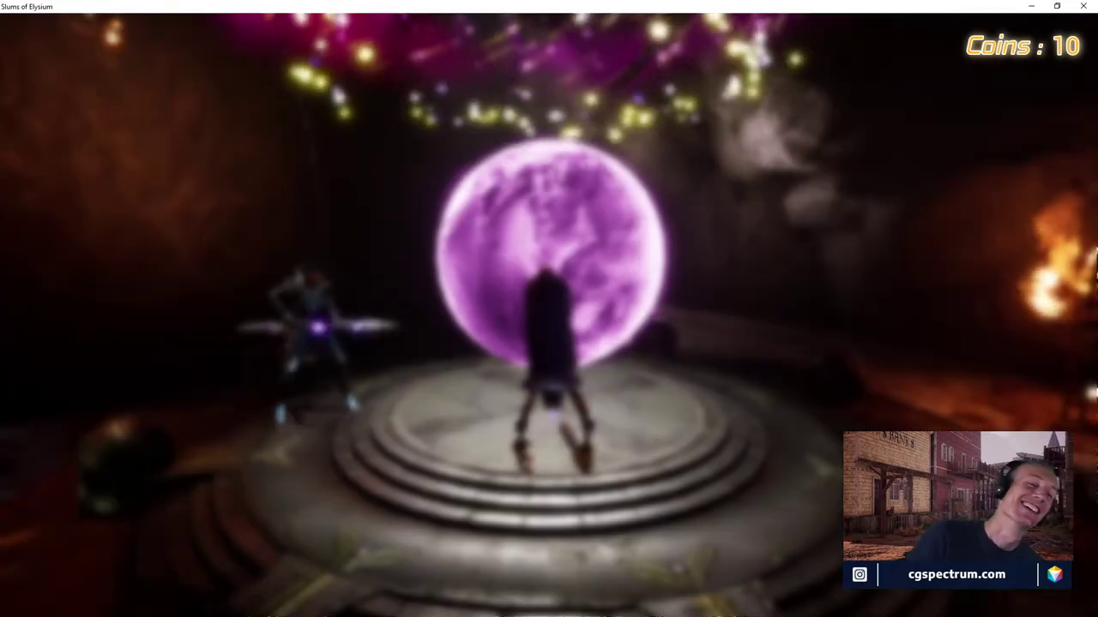
Return from the purple sphere through the cave exit, over the gap and lower sheet, to the wooden platform by the cliff
{"action": "key", "text": "w"}
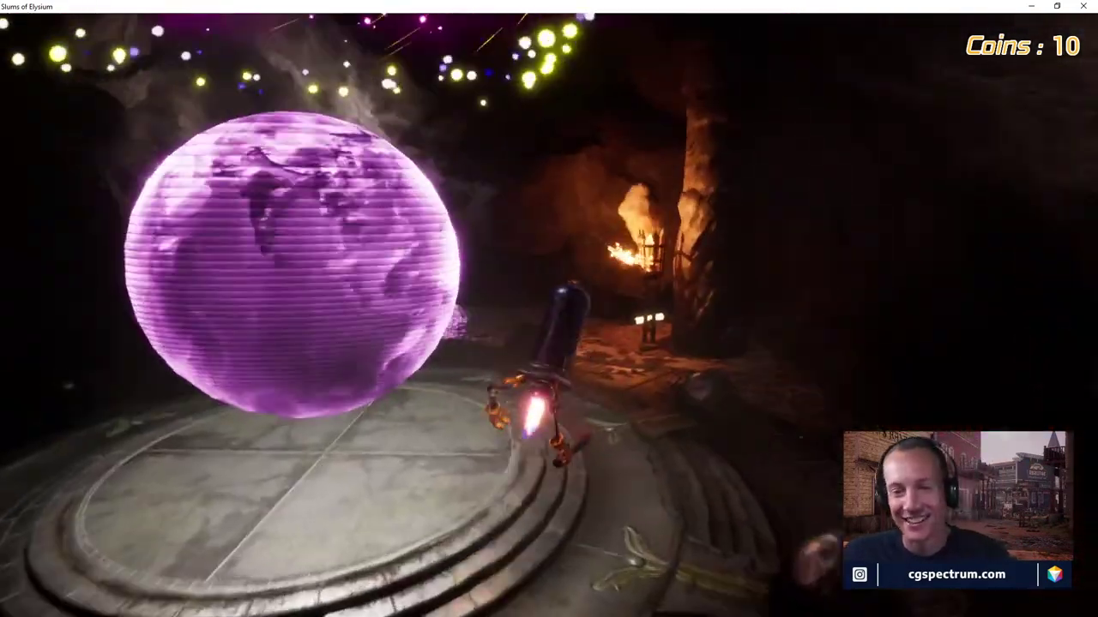
{"action": "key", "text": "w"}
{"action": "key", "text": "w"}
{"action": "key", "text": "w"}
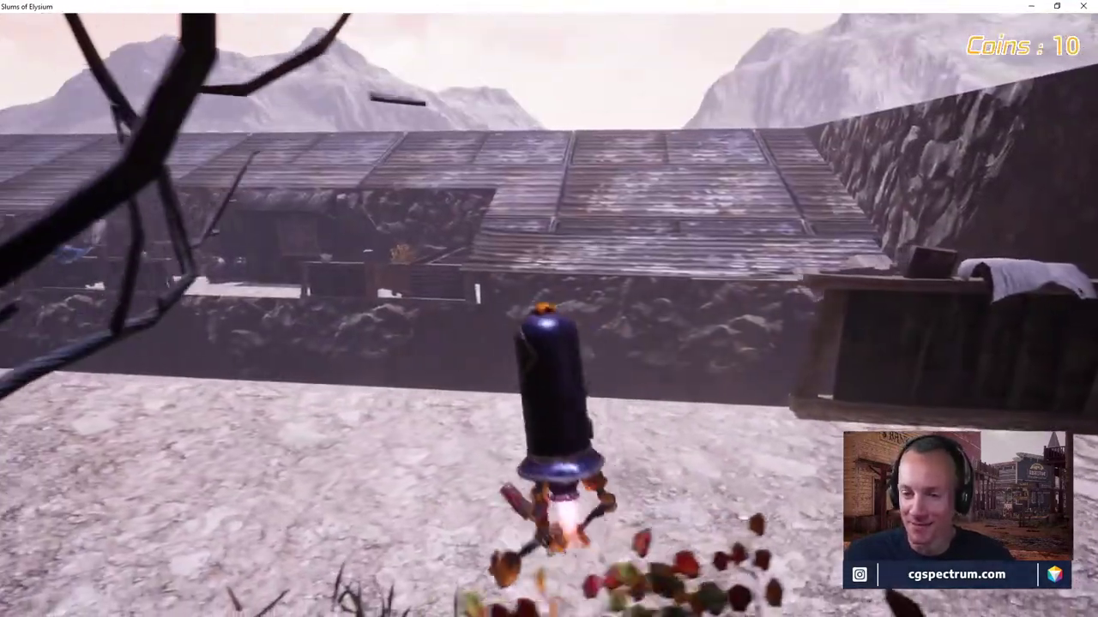
{"action": "key", "text": "w"}
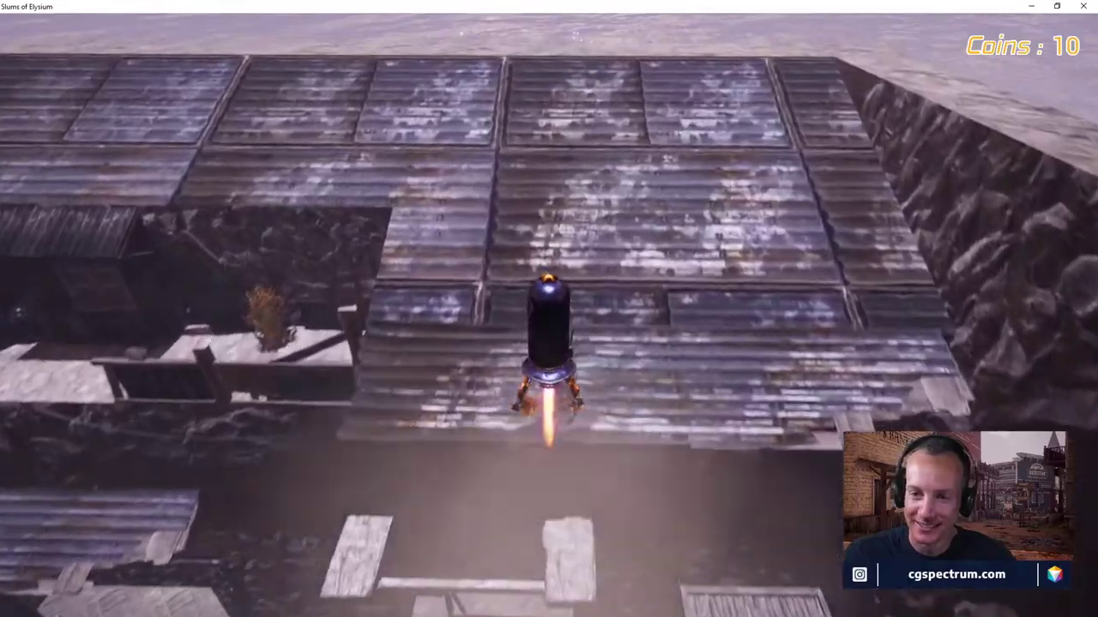
{"action": "key", "text": "w"}
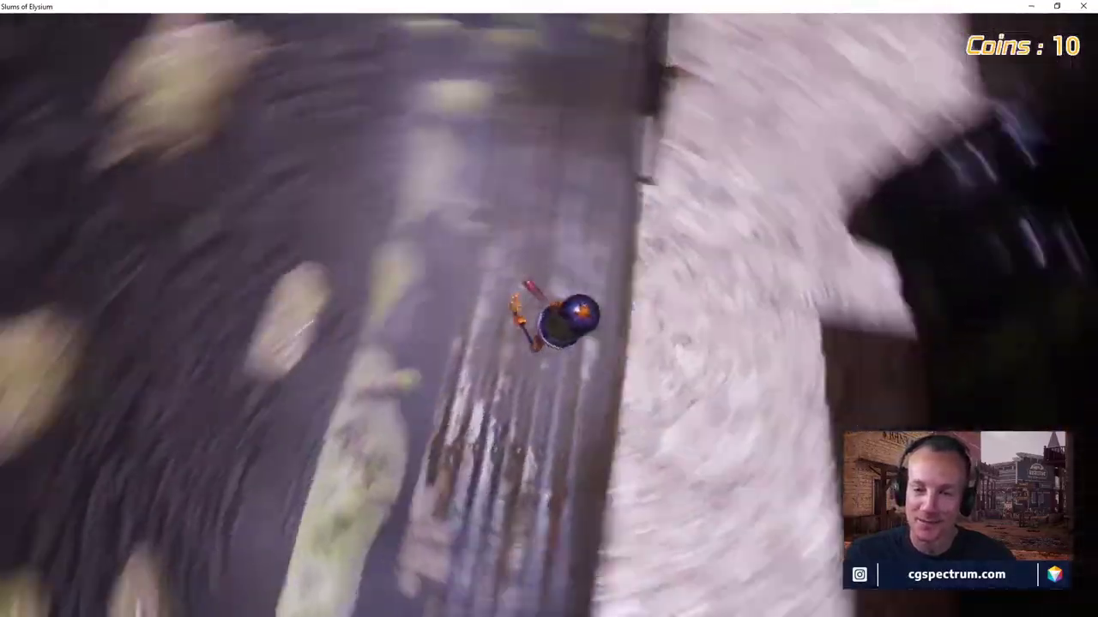
{"action": "key", "text": "w"}
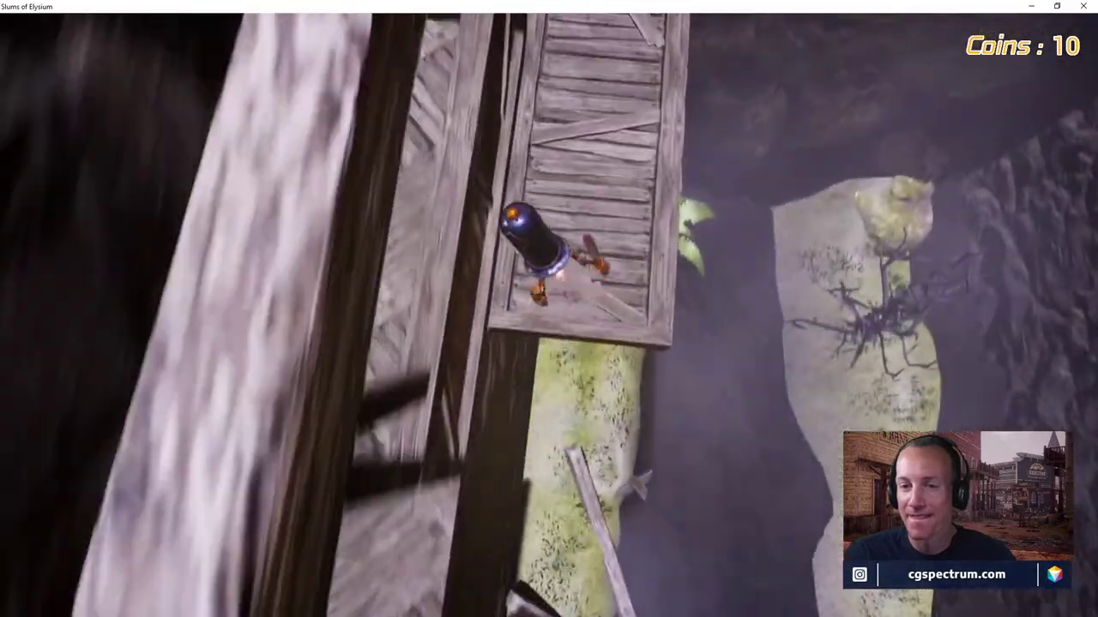
Enter the green-walled room from the wooden platform, circle the floating purple orb, and shatter it
{"action": "key", "text": "w"}
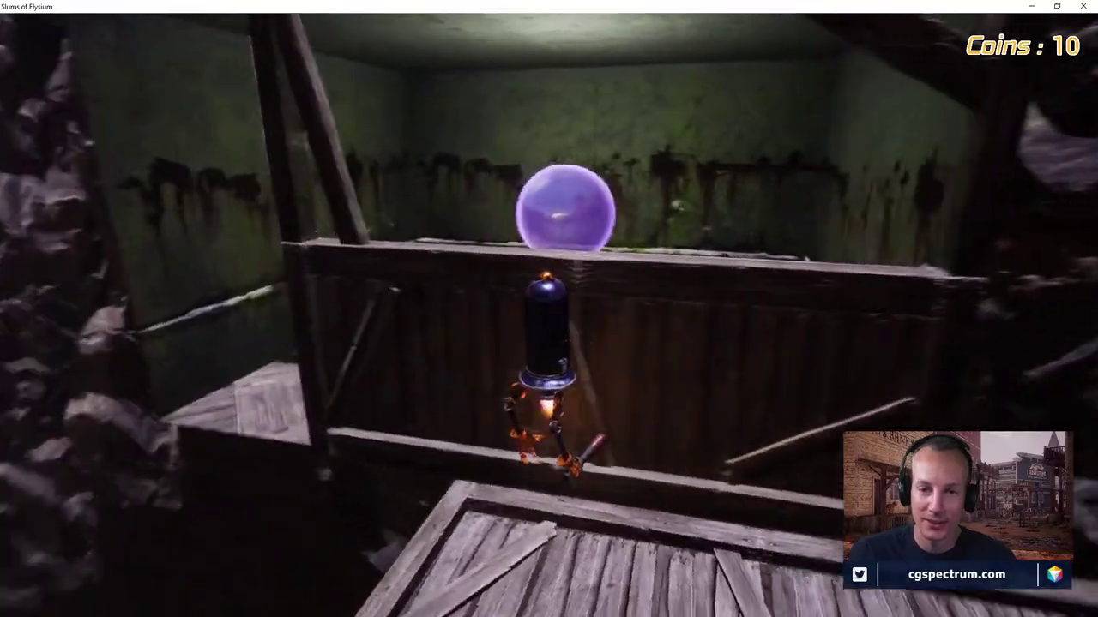
{"action": "key", "text": "w"}
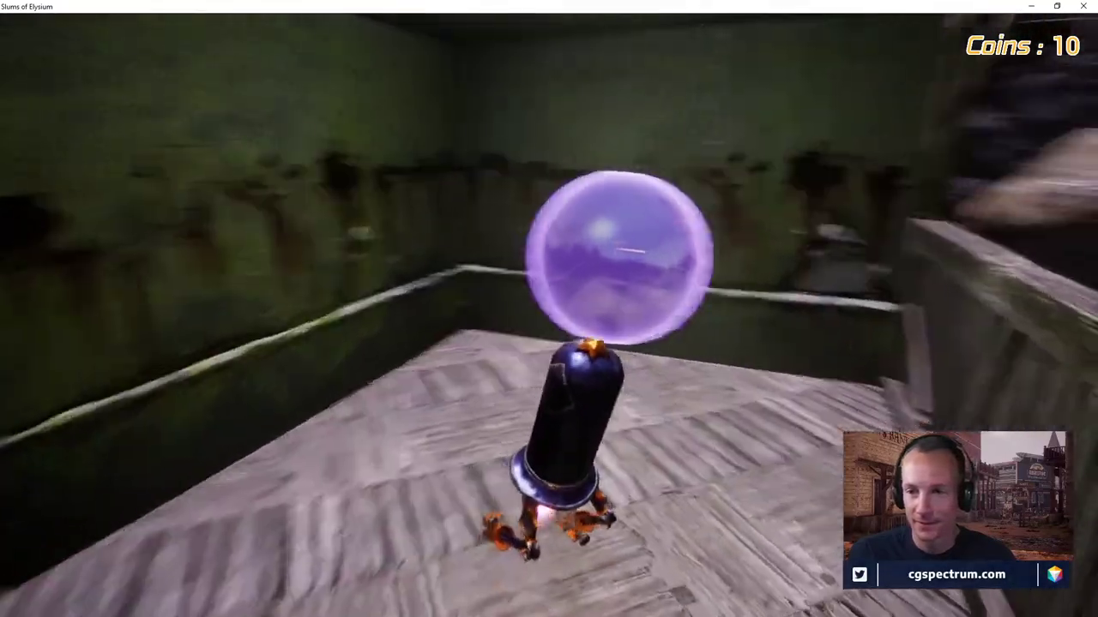
{"action": "key", "text": "w"}
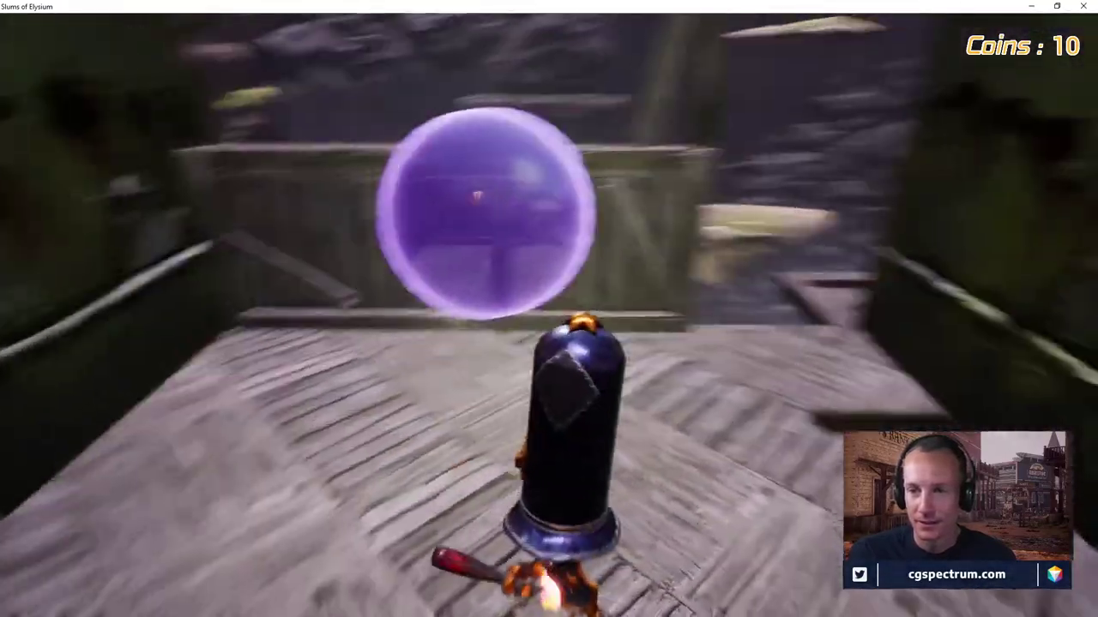
{"action": "key", "text": "w"}
{"action": "key", "text": "w"}
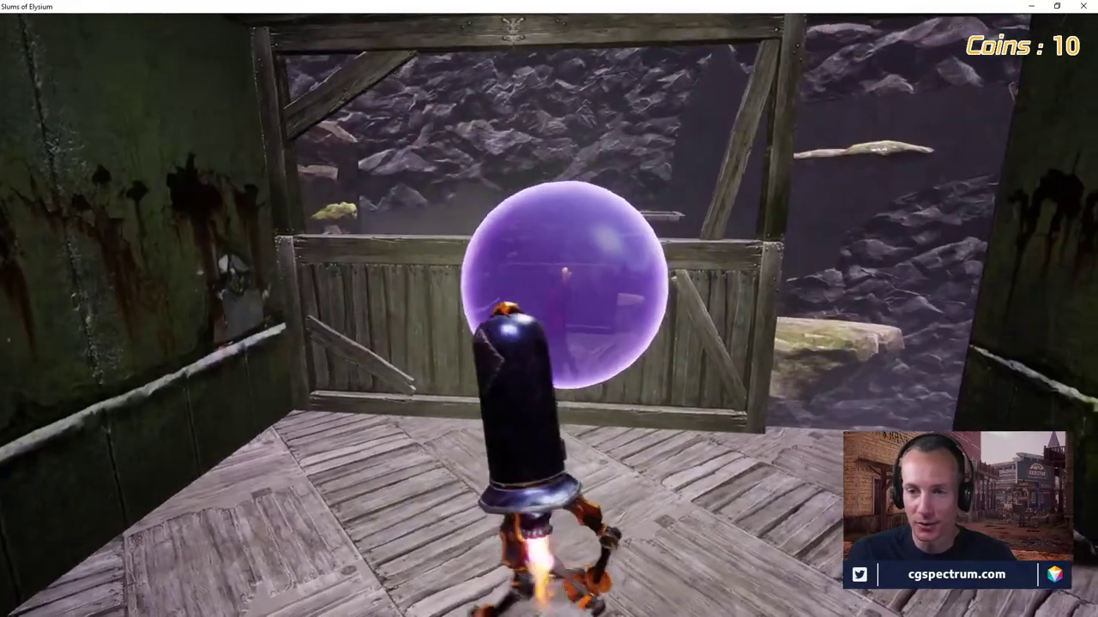
{"action": "key", "text": "e"}
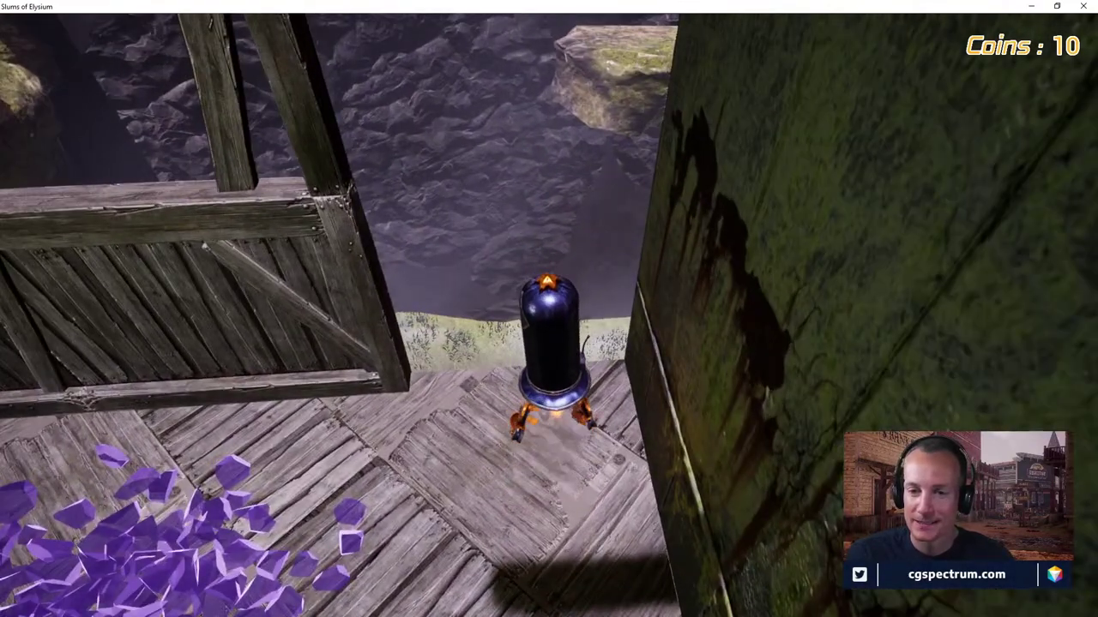
Leave the orb room and cross the wooden platforms to the room with the red light and glowing green door
{"action": "key", "text": "w"}
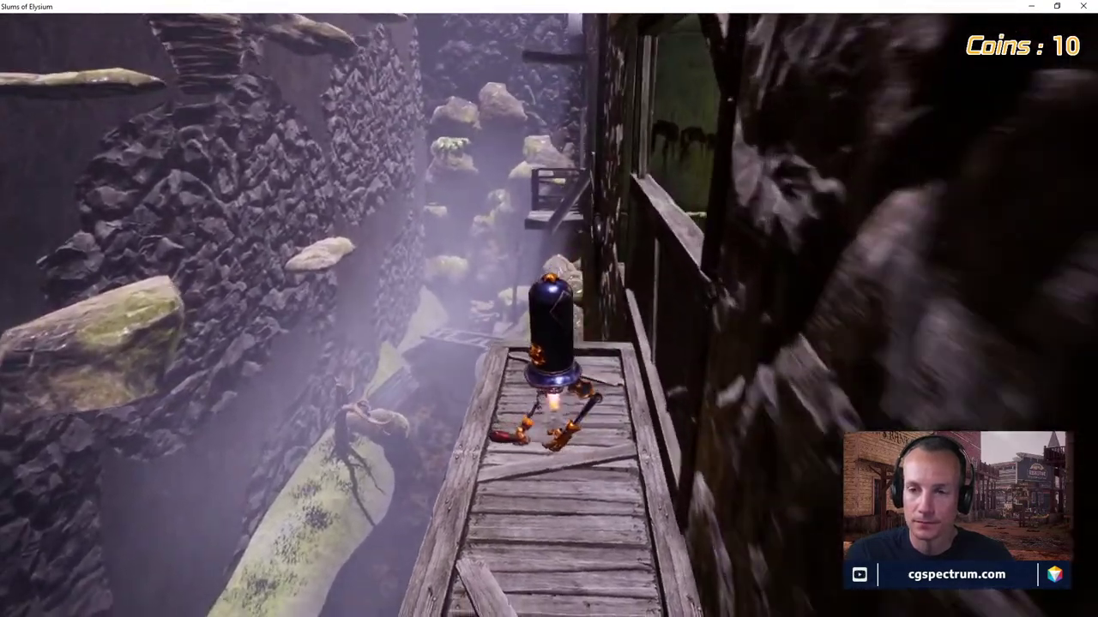
{"action": "key", "text": "w"}
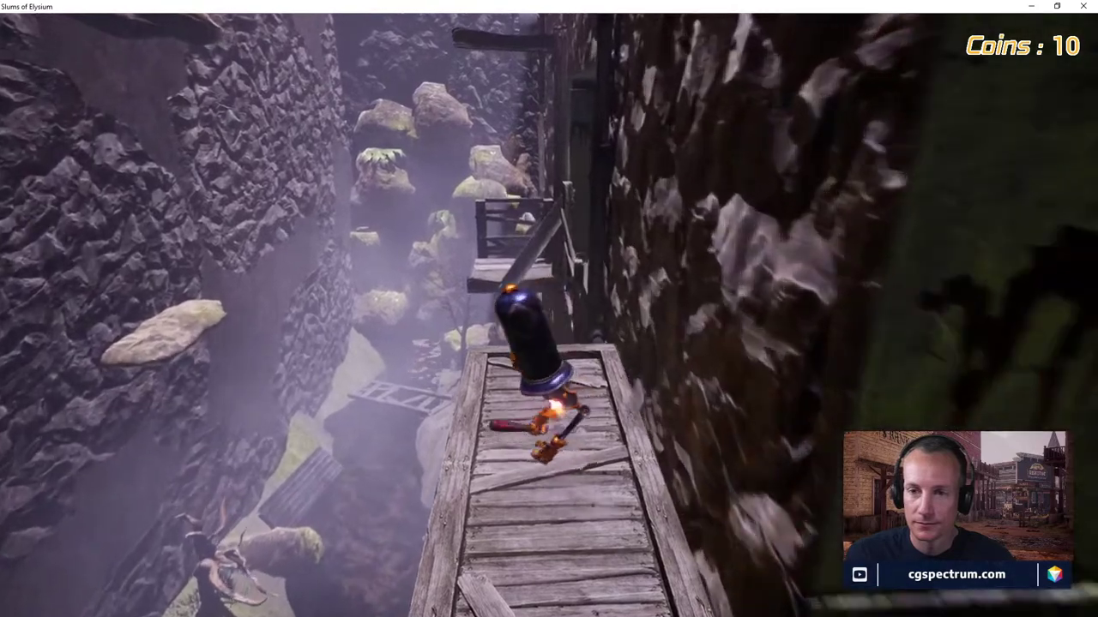
{"action": "key", "text": "w"}
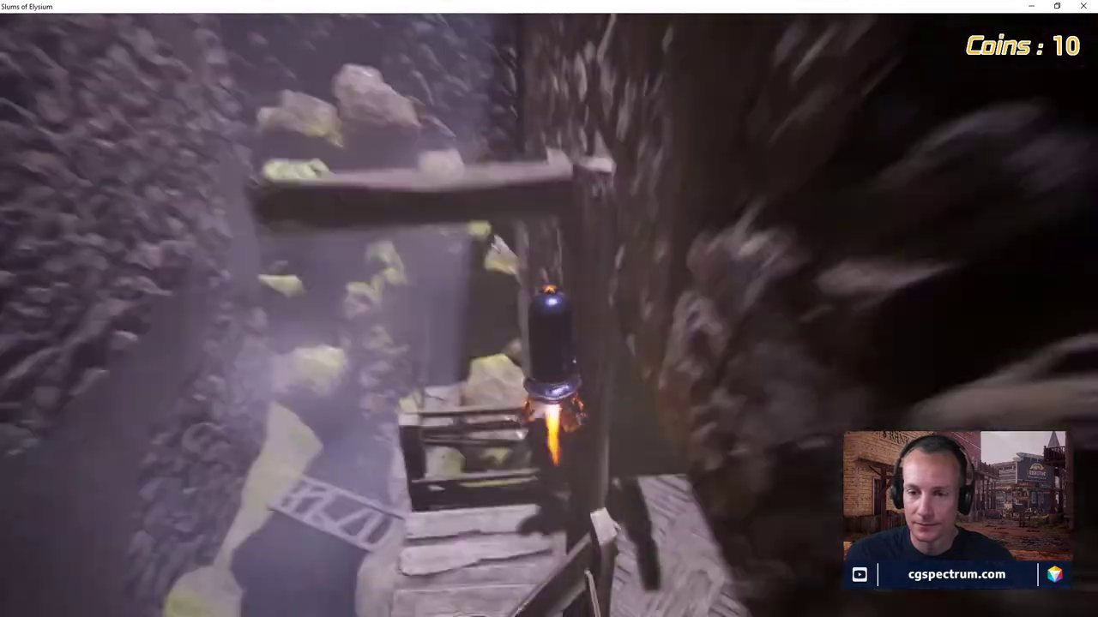
{"action": "key", "text": "w"}
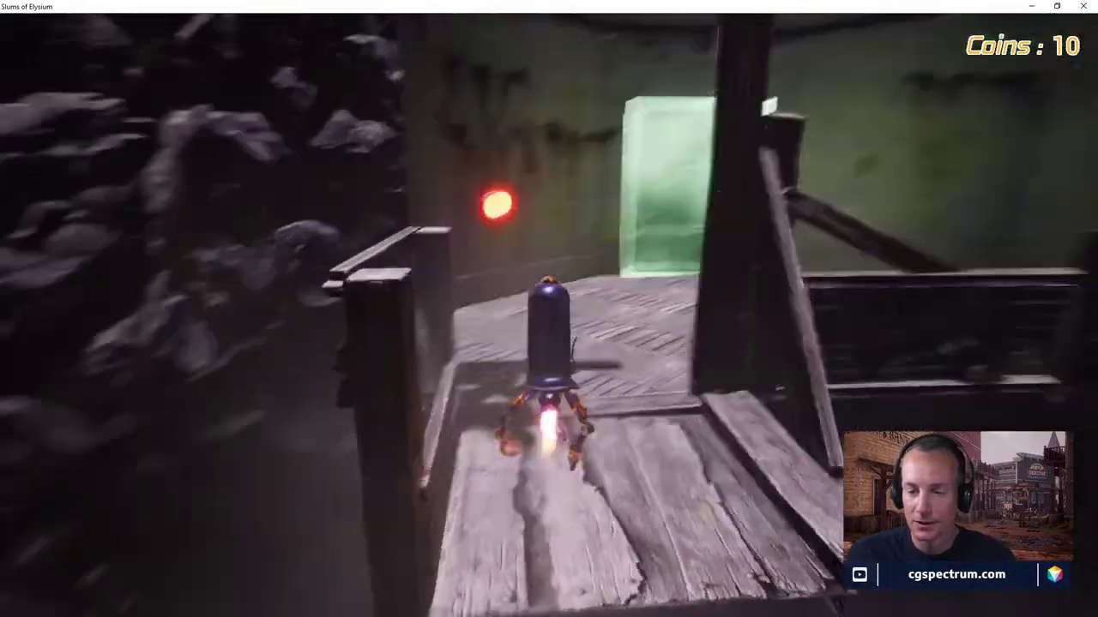
{"action": "key", "text": "w"}
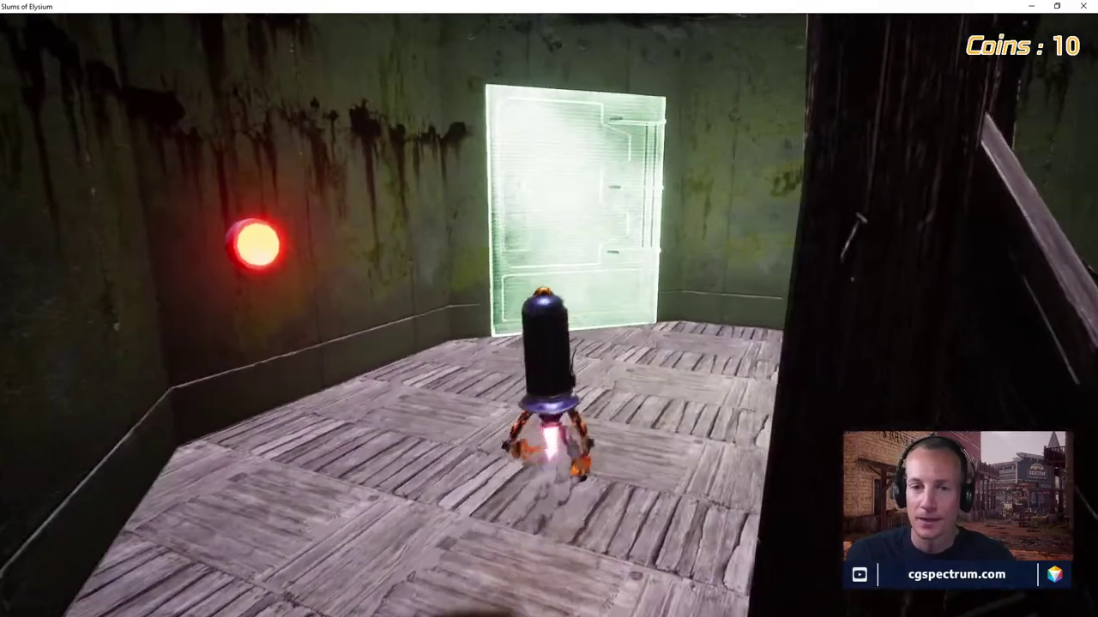
Check the locked green door, jump up to the red light on the wall, and activate it to unlock the door
{"action": "key", "text": "w"}
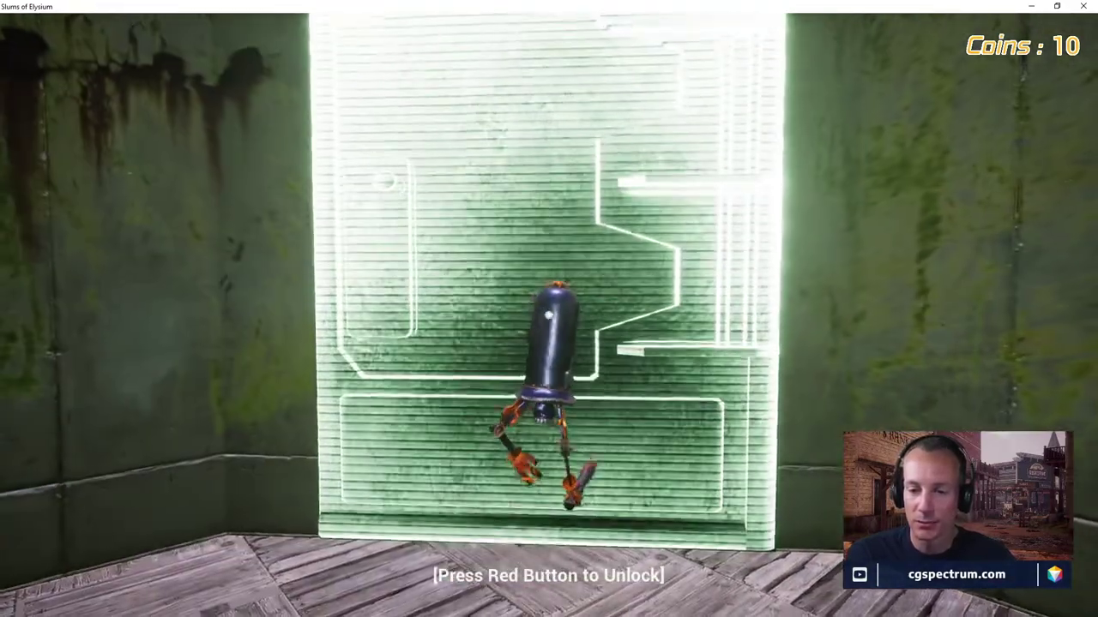
{"action": "key", "text": "s"}
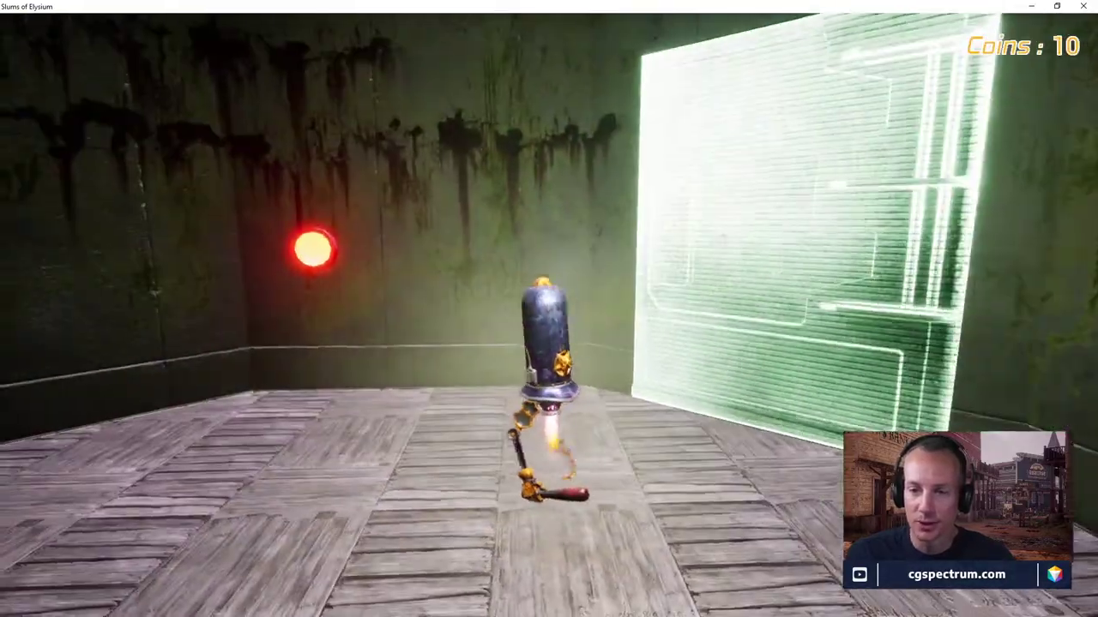
{"action": "key", "text": "w"}
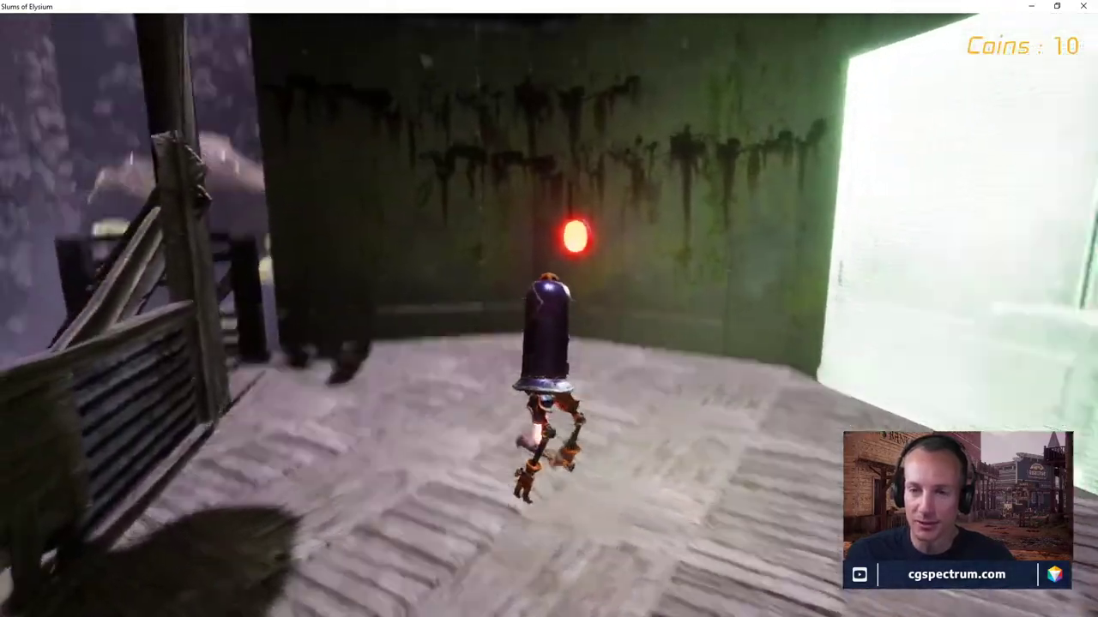
{"action": "key", "text": "w"}
{"action": "key", "text": "space"}
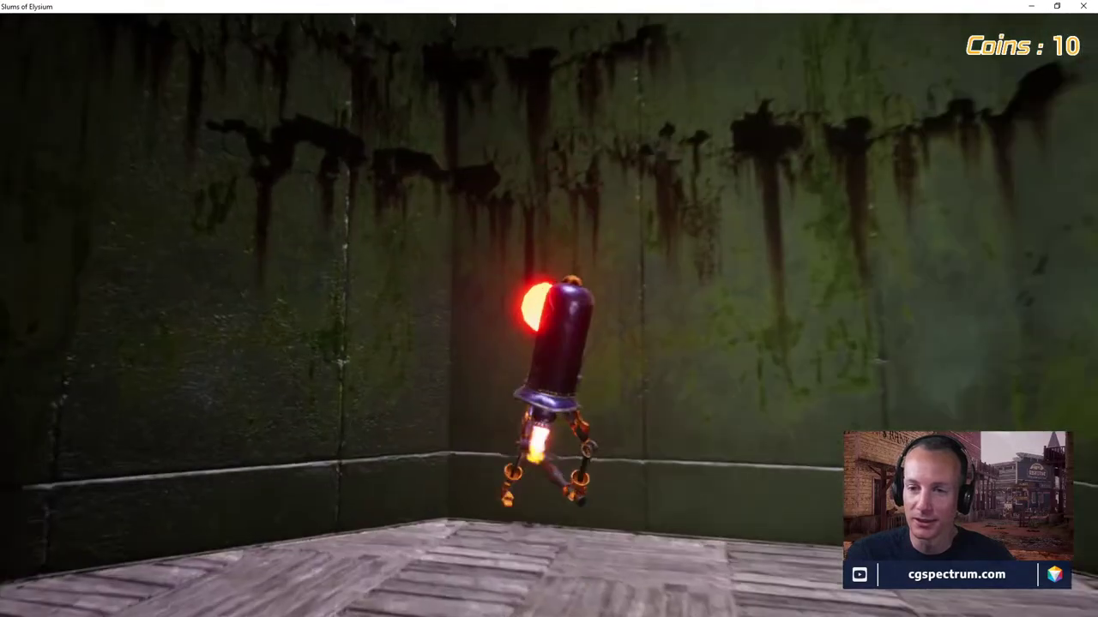
{"action": "key", "text": "space"}
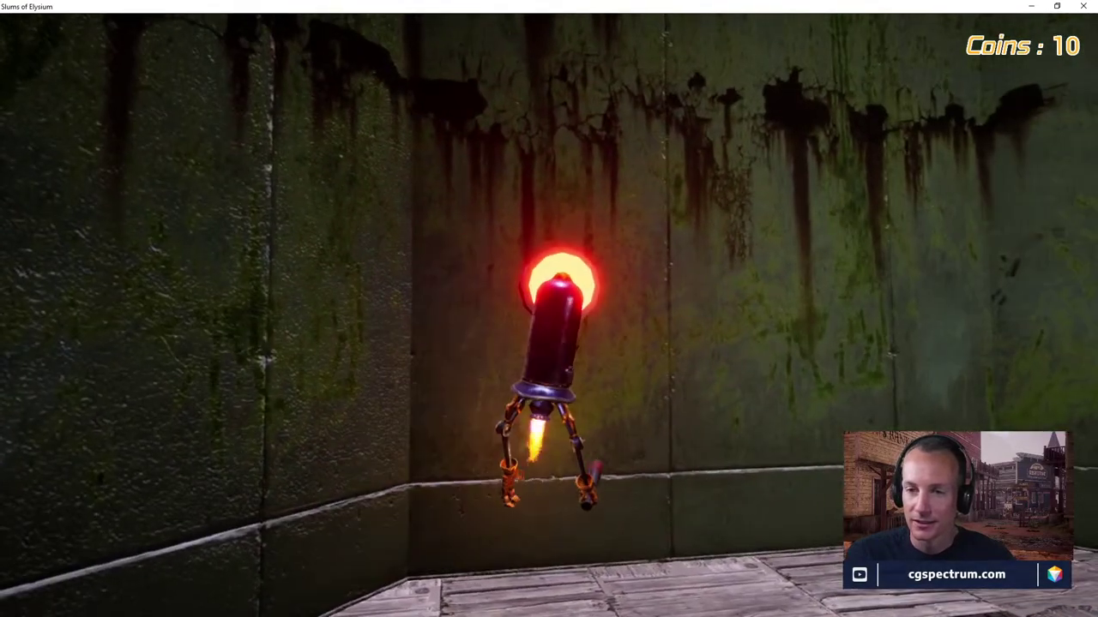
{"action": "key", "text": "space"}
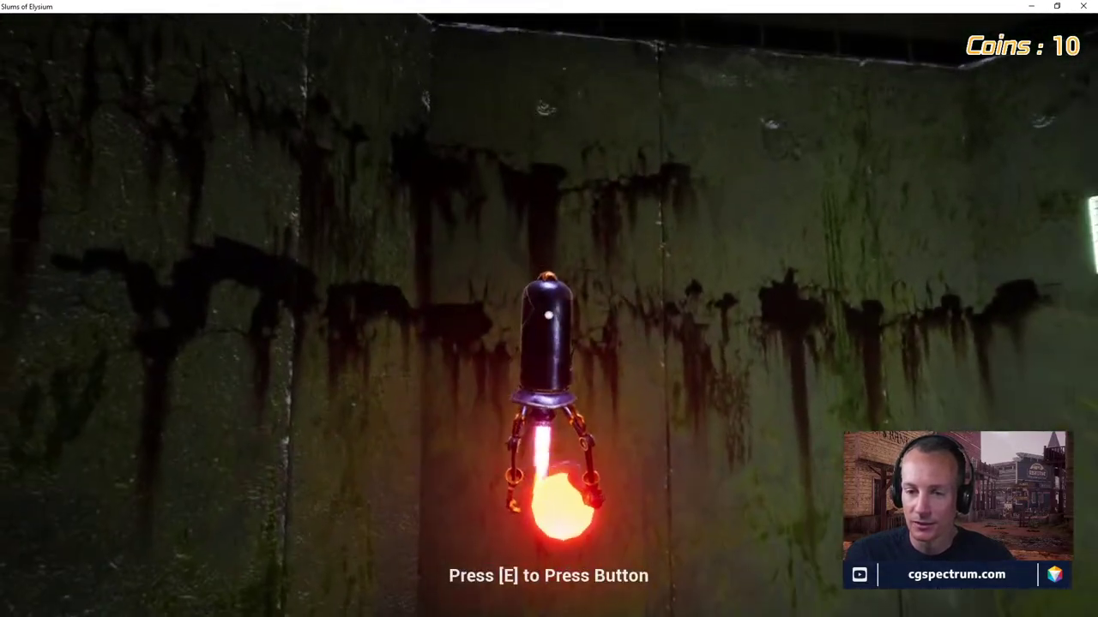
{"action": "key", "text": "w"}
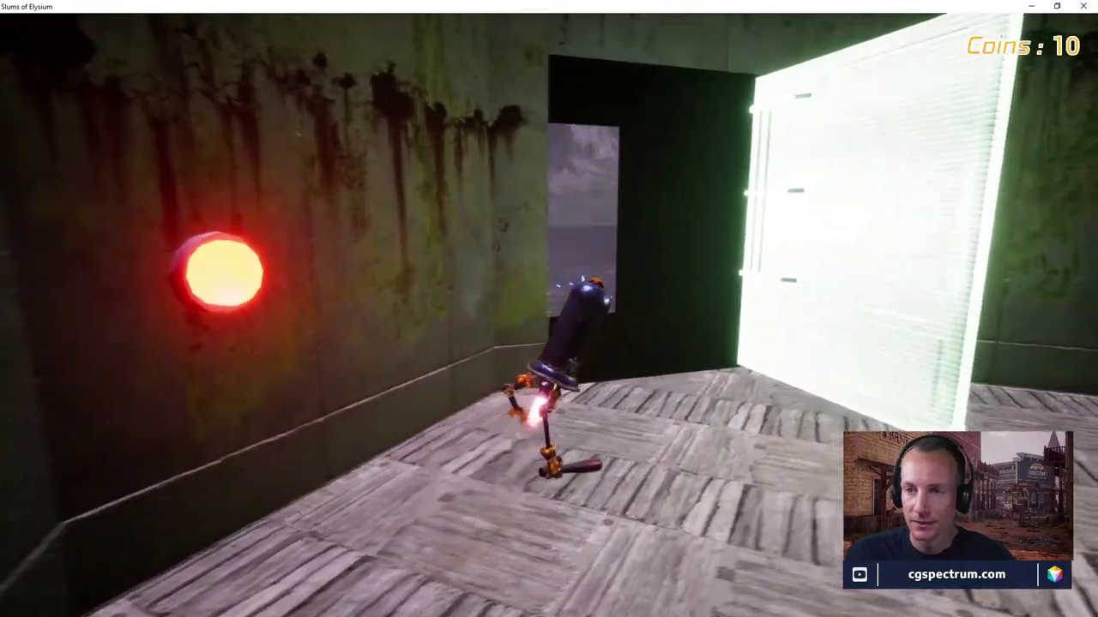
Go through the opened doorway, follow the lit path into the blue portal, and quit the completed level
{"action": "key", "text": "w"}
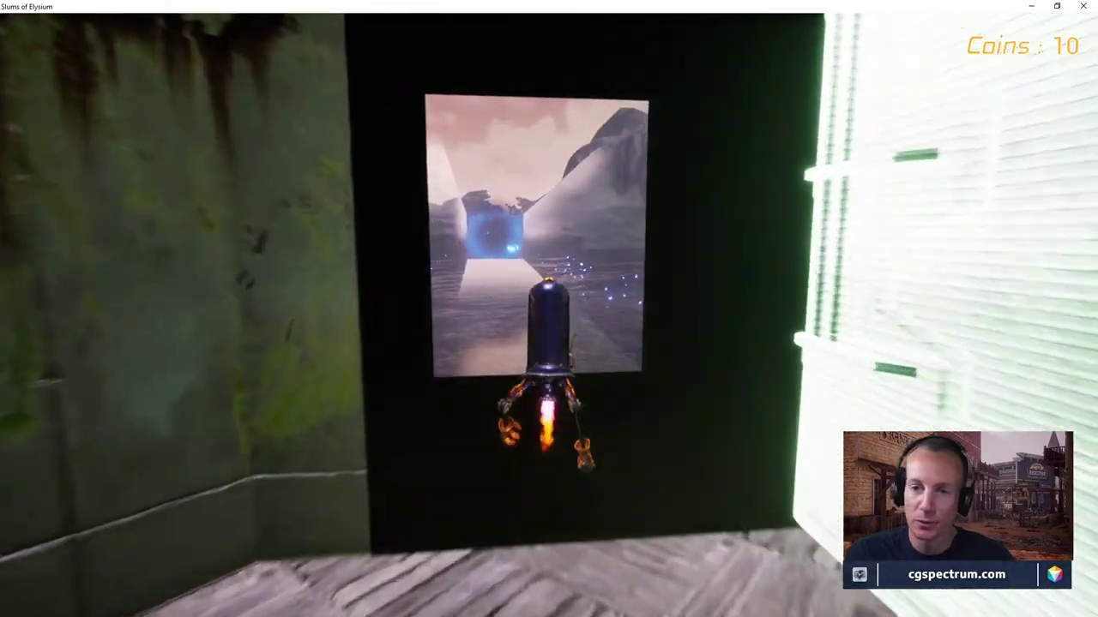
{"action": "key", "text": "w"}
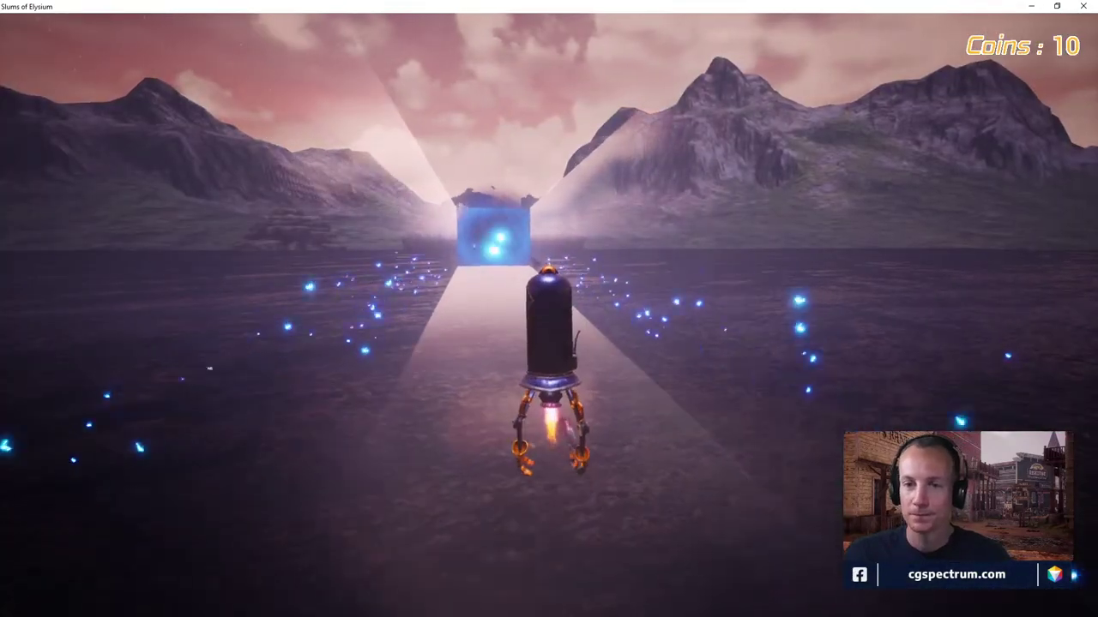
{"action": "key", "text": "w"}
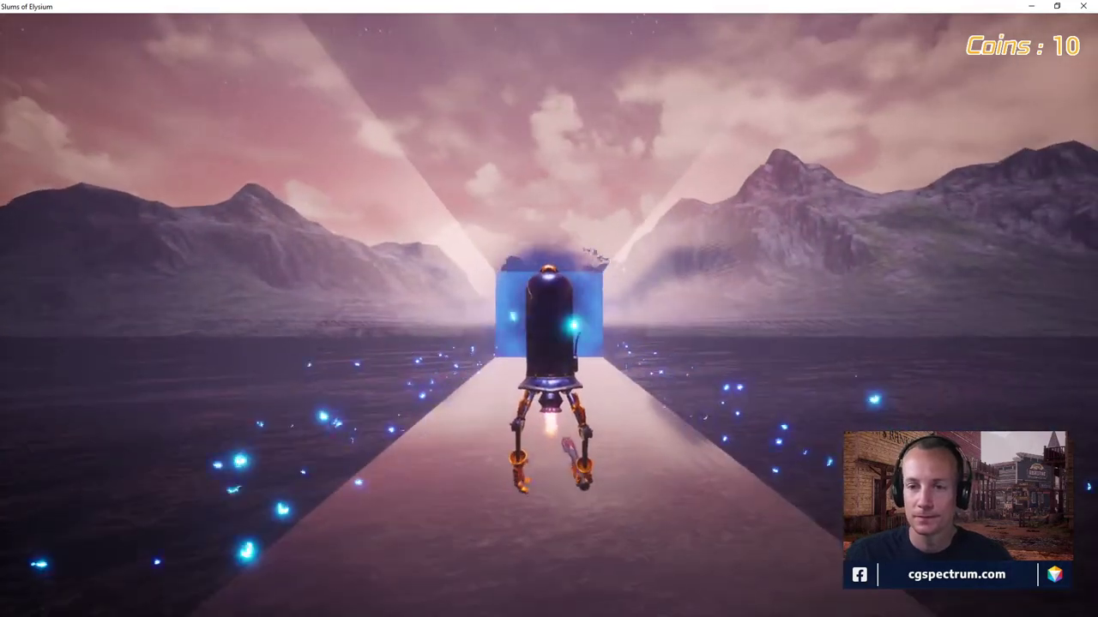
{"action": "key", "text": "w"}
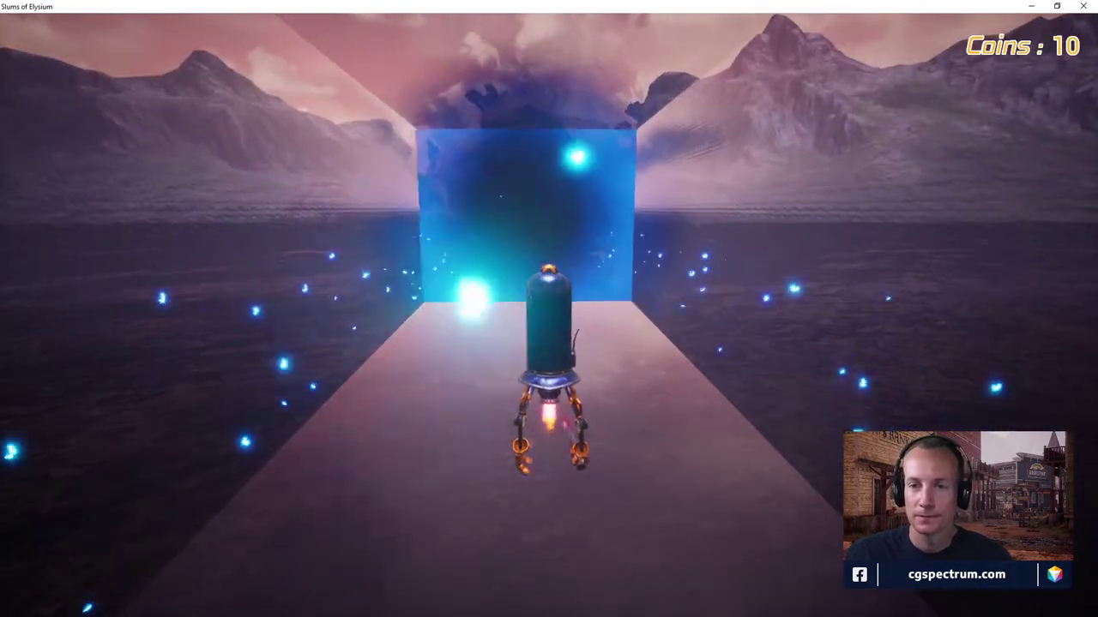
{"action": "key", "text": "w"}
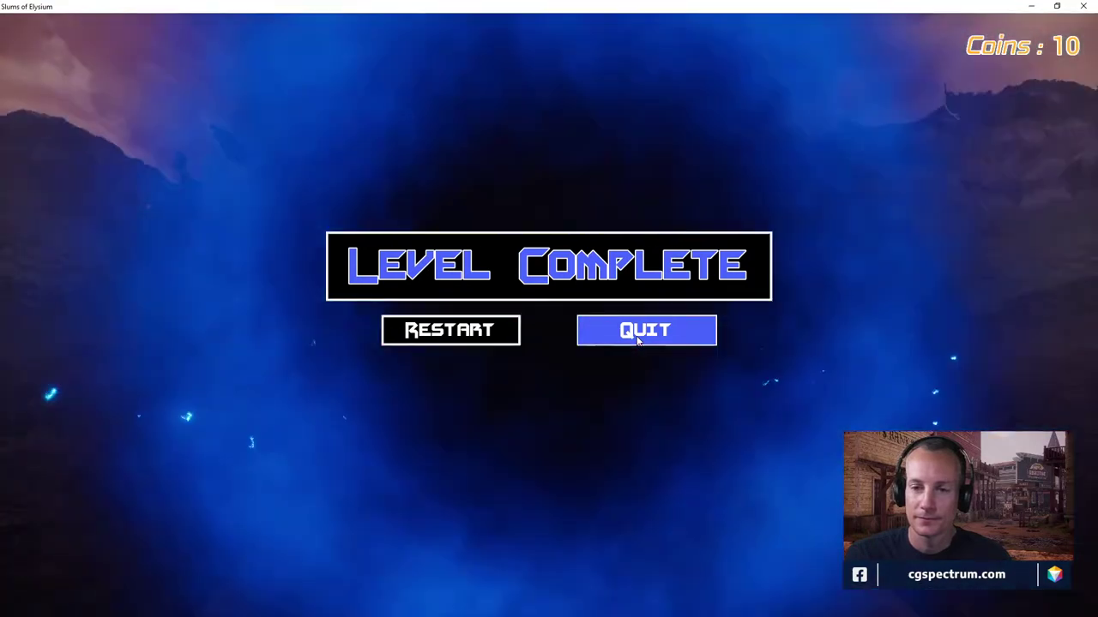
{"action": "left_click", "coordinate": [638, 341]}
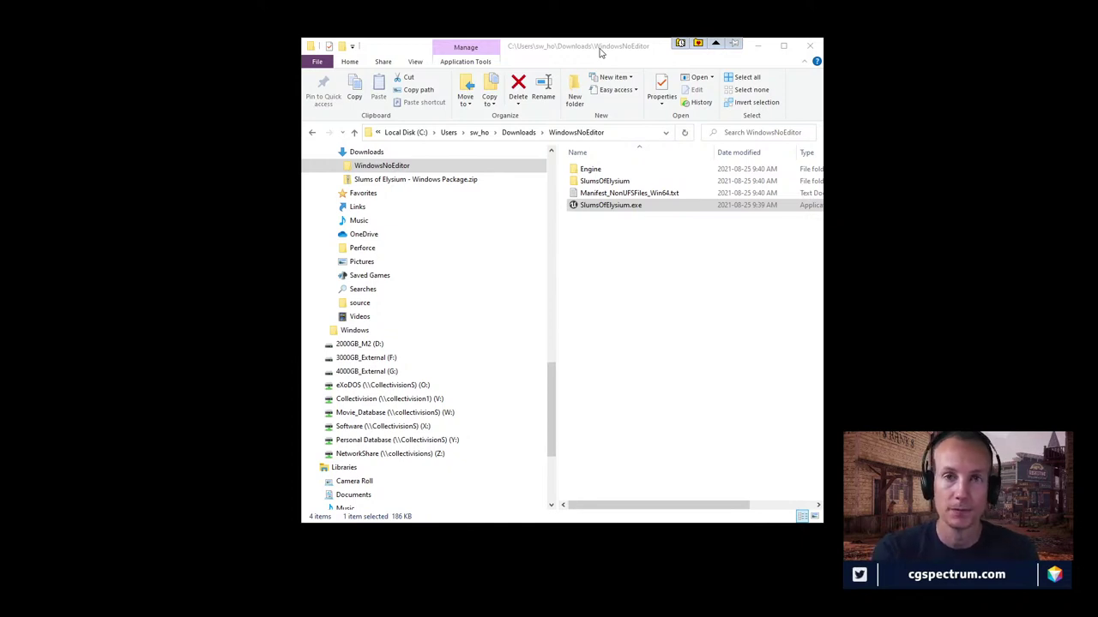
Reposition the WindowsNoEditor window and collapse the user profile and Users folders in its folder tree
{"action": "left_click_drag", "start_coordinate": [590, 56], "coordinate": [544, 51]}
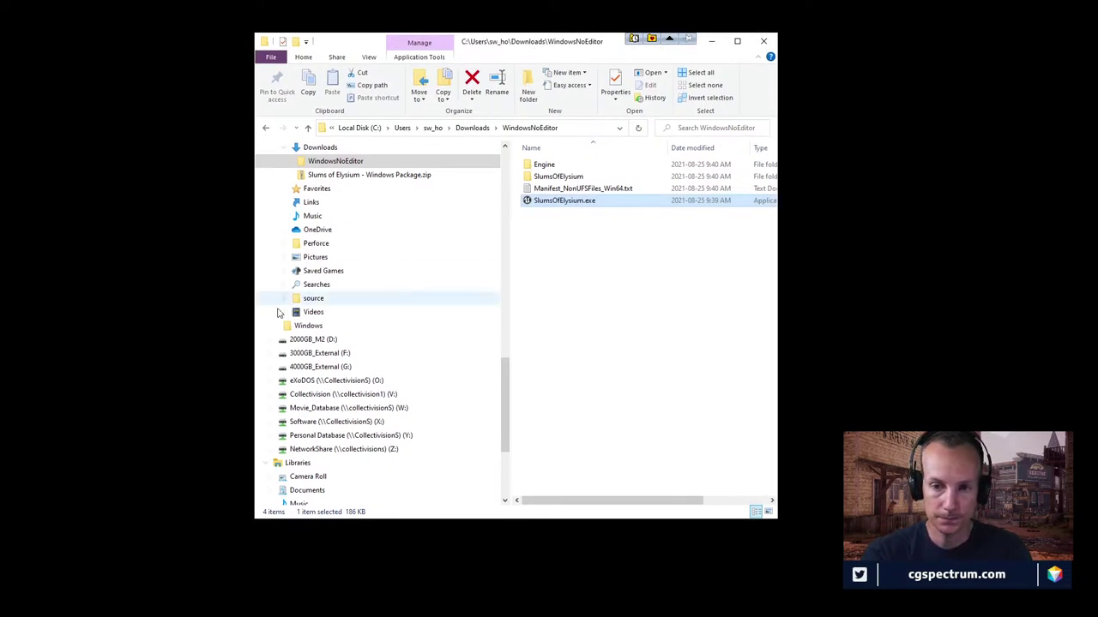
{"action": "scroll", "coordinate": [420, 322], "scroll_direction": "down", "scroll_amount": 2}
{"action": "scroll", "coordinate": [420, 324], "scroll_direction": "up", "scroll_amount": 3}
{"action": "scroll", "coordinate": [420, 323], "scroll_direction": "up", "scroll_amount": 3}
{"action": "scroll", "coordinate": [421, 323], "scroll_direction": "up", "scroll_amount": 2}
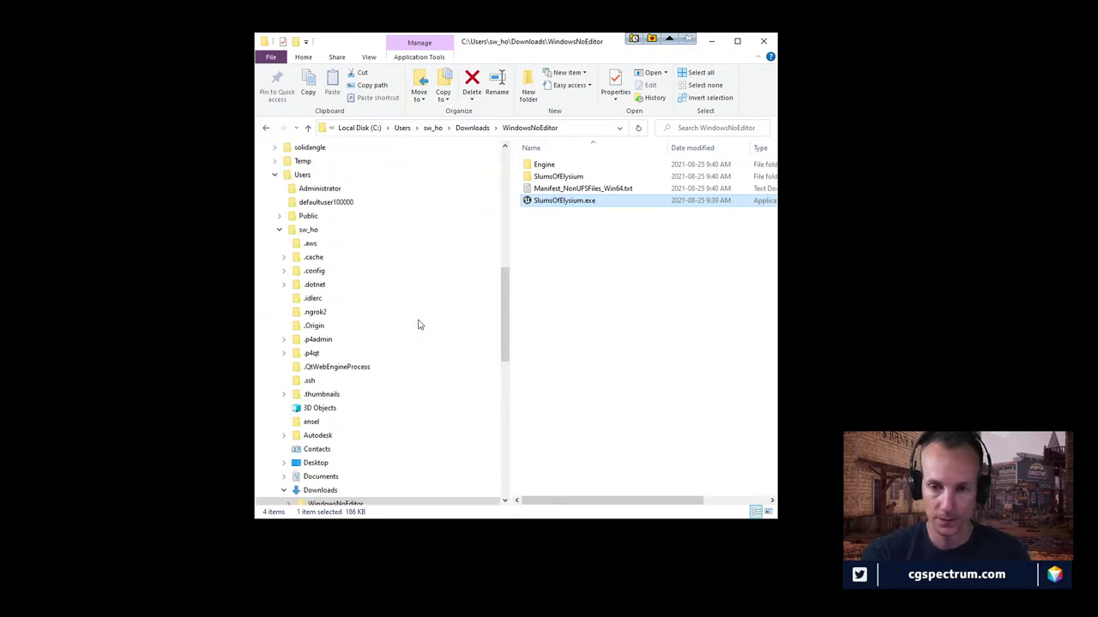
{"action": "left_click", "coordinate": [279, 230]}
{"action": "scroll", "coordinate": [408, 273], "scroll_direction": "up", "scroll_amount": 2}
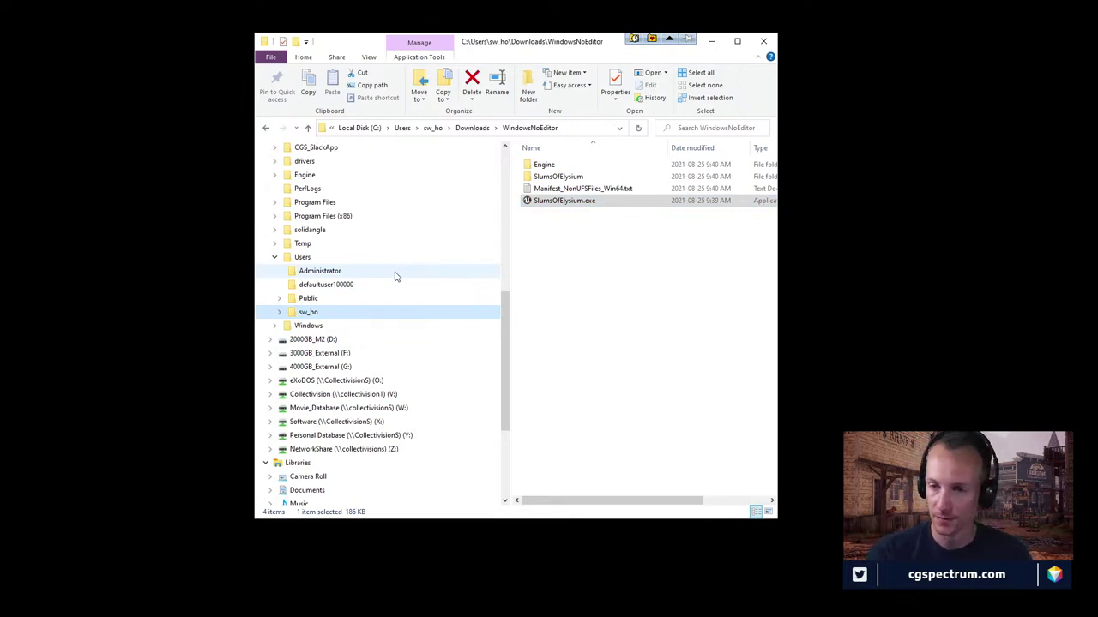
{"action": "scroll", "coordinate": [394, 276], "scroll_direction": "up", "scroll_amount": 2}
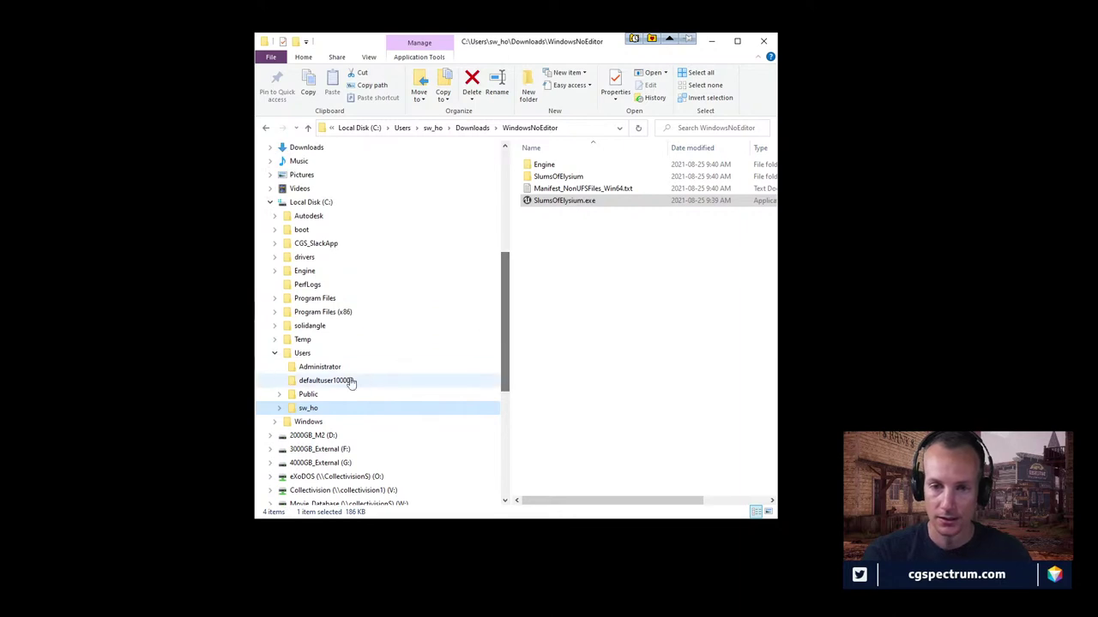
{"action": "left_click", "coordinate": [274, 353]}
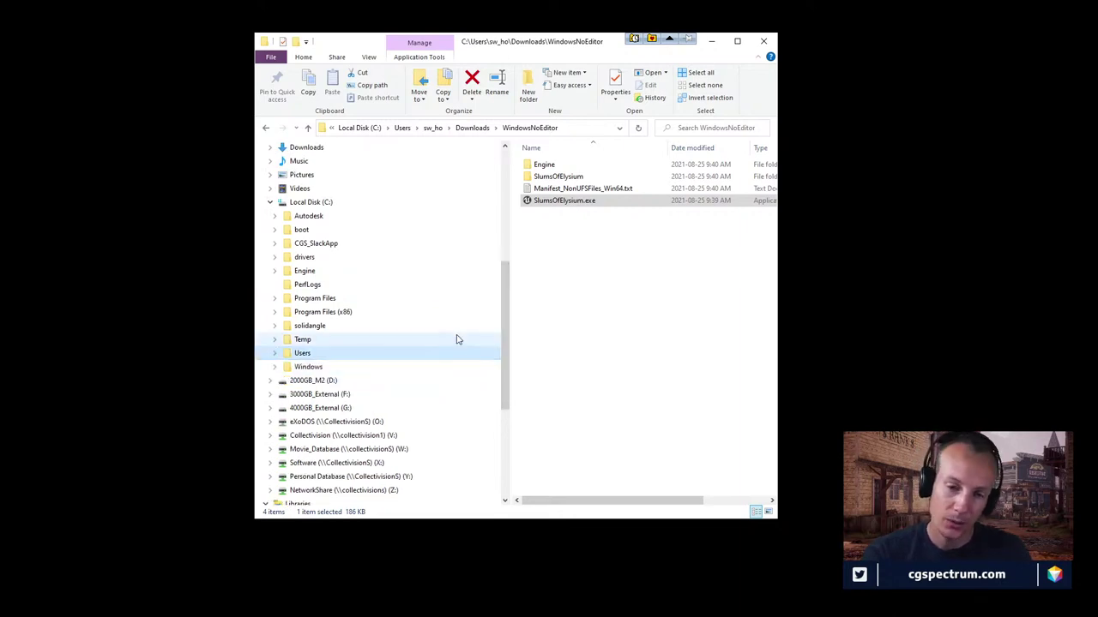
{"action": "scroll", "coordinate": [300, 420], "scroll_direction": "down", "scroll_amount": 1}
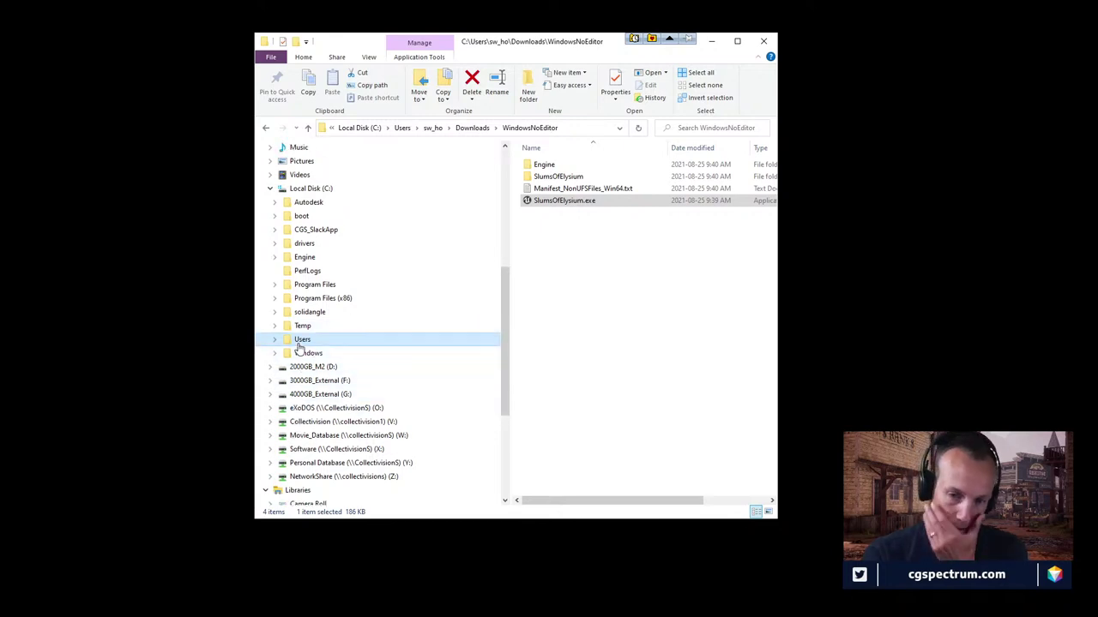
Open the Box-App-CGS-Intro favorite folder in a new window and browse from there to D:\SVN_CGS\SVN_CGSServer
{"action": "left_click", "coordinate": [652, 39]}
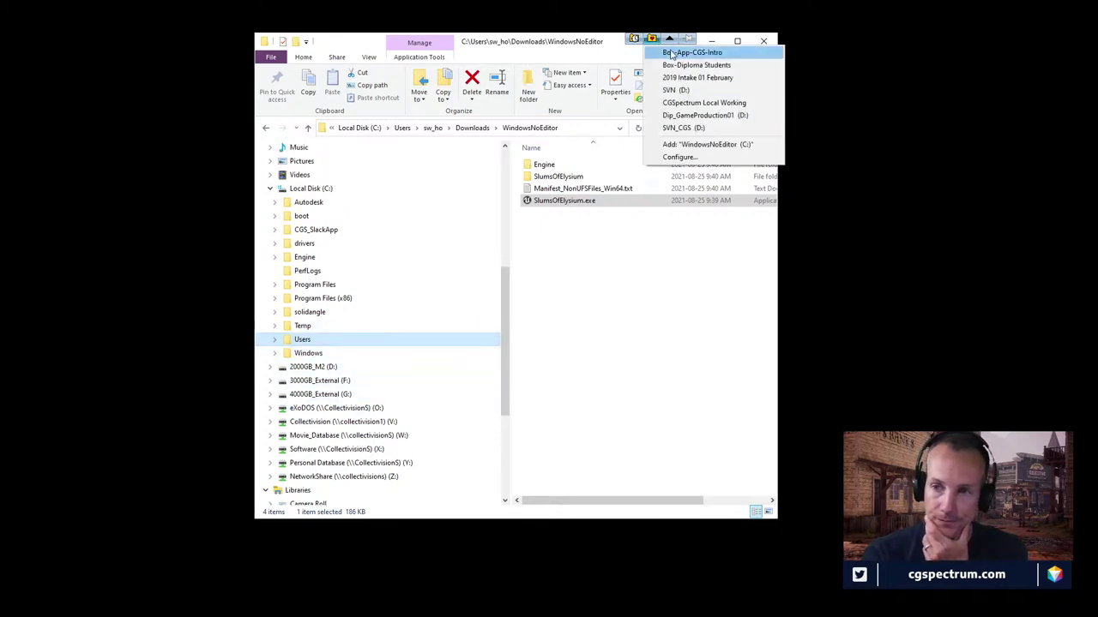
{"action": "left_click", "coordinate": [672, 53]}
{"action": "scroll", "coordinate": [386, 361], "scroll_direction": "down", "scroll_amount": 8}
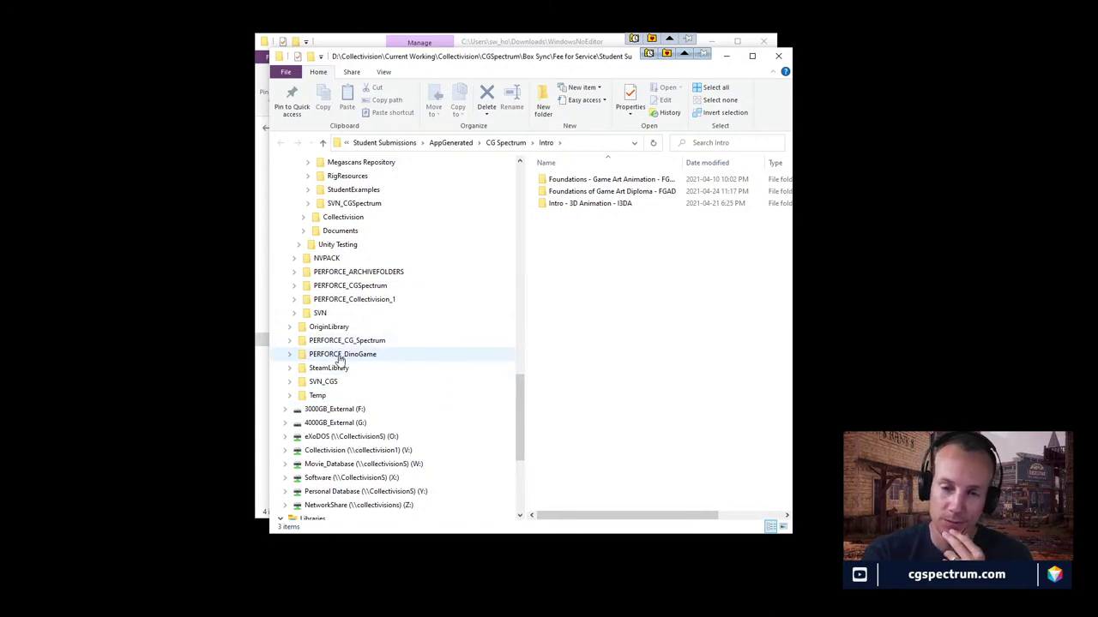
{"action": "left_click", "coordinate": [323, 380]}
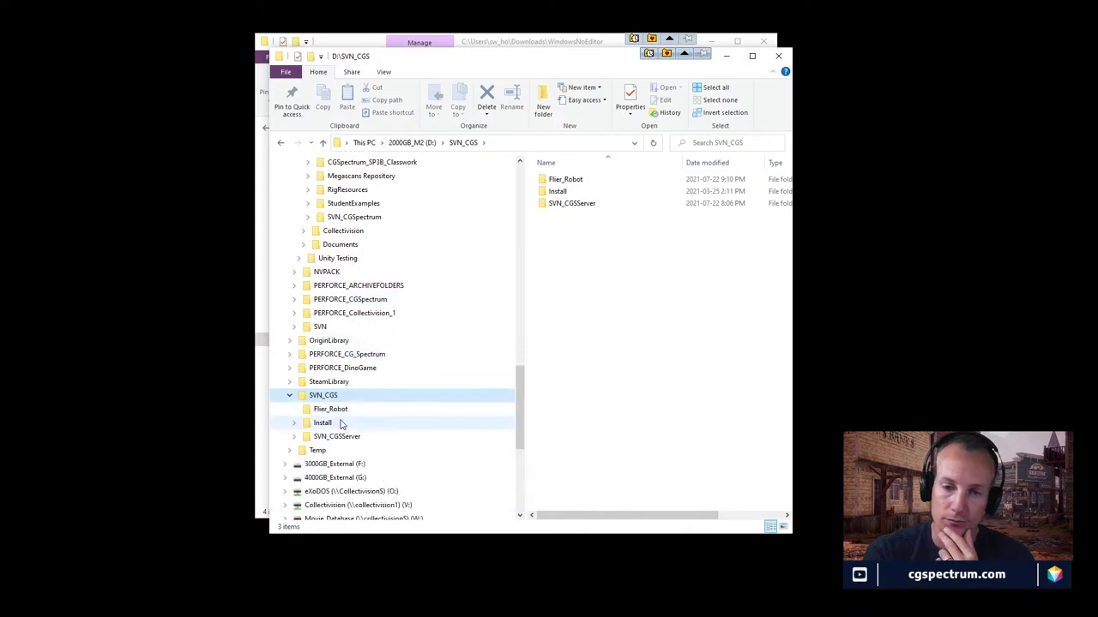
{"action": "left_click", "coordinate": [326, 437]}
{"action": "scroll", "coordinate": [355, 452], "scroll_direction": "down", "scroll_amount": 2}
{"action": "scroll", "coordinate": [338, 441], "scroll_direction": "up", "scroll_amount": 3}
{"action": "scroll", "coordinate": [343, 449], "scroll_direction": "down", "scroll_amount": 3}
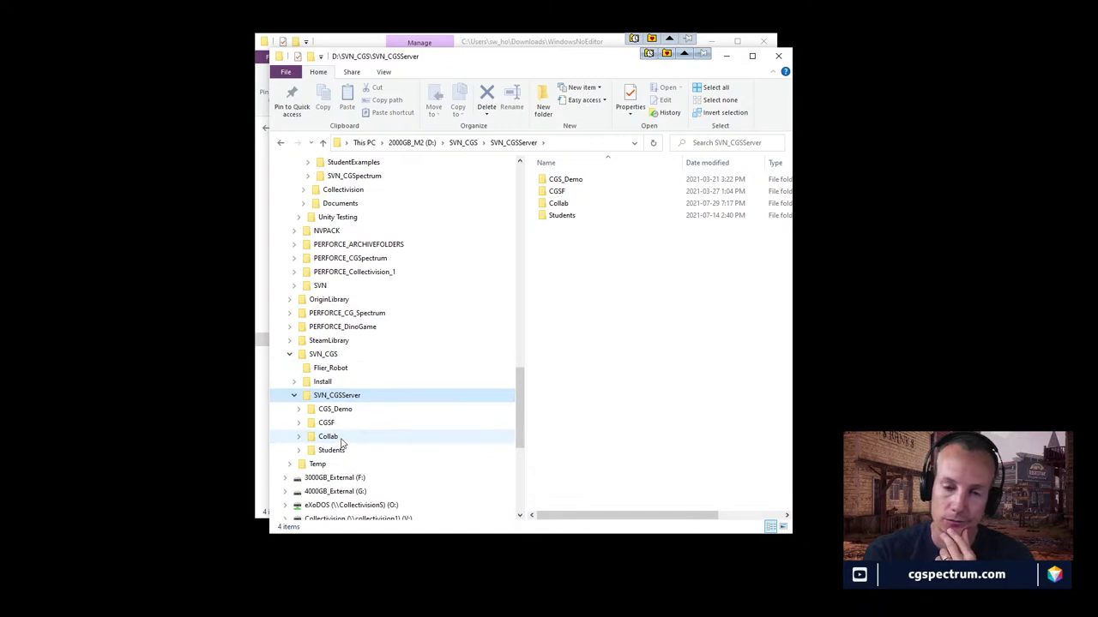
Open the Banana folder inside Collab and launch BananaProject.uproject in Unreal Editor
{"action": "left_click", "coordinate": [327, 439]}
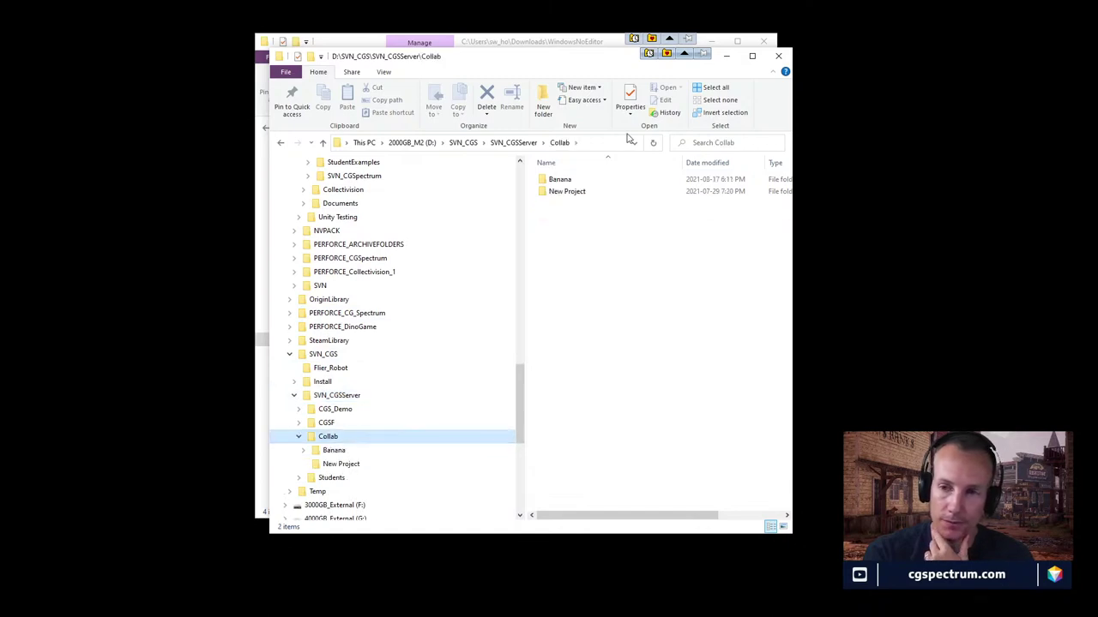
{"action": "double_click", "coordinate": [557, 179]}
{"action": "left_click", "coordinate": [583, 264]}
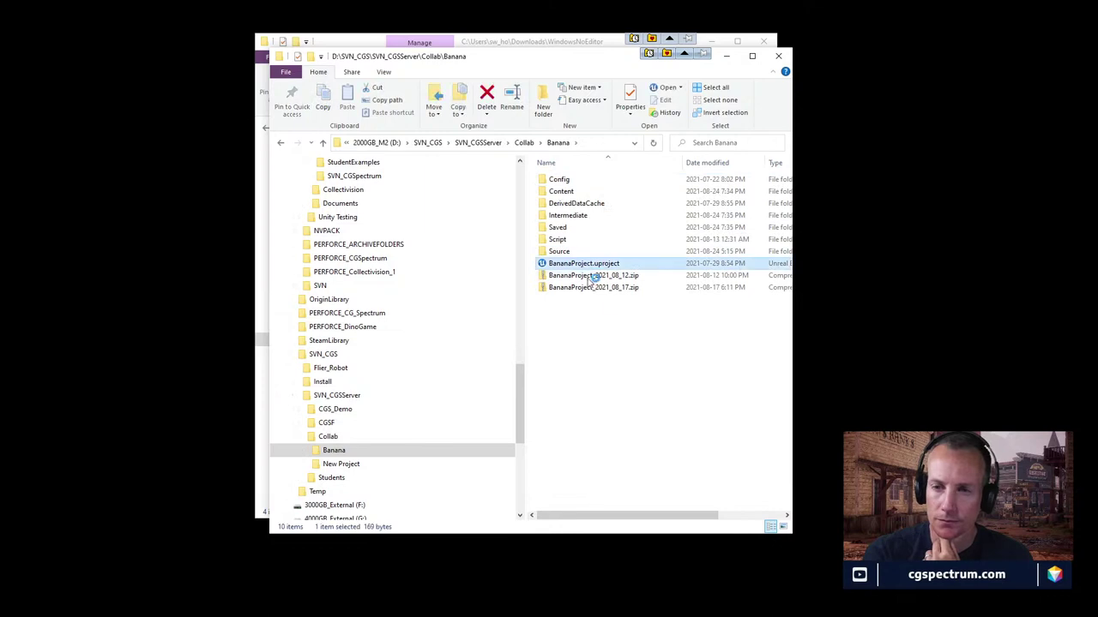
Close the WindowsNoEditor window and minimize the Banana folder window to reveal the Unreal Editor
{"action": "left_click", "coordinate": [574, 42]}
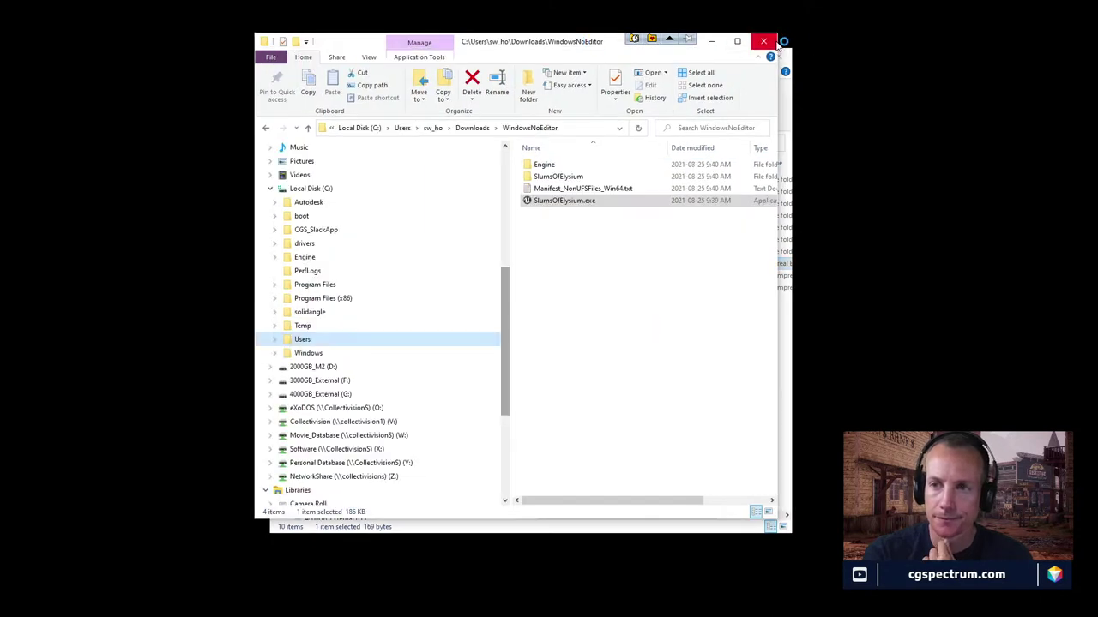
{"action": "left_click", "coordinate": [763, 40]}
{"action": "left_click_drag", "start_coordinate": [597, 66], "coordinate": [549, 59]}
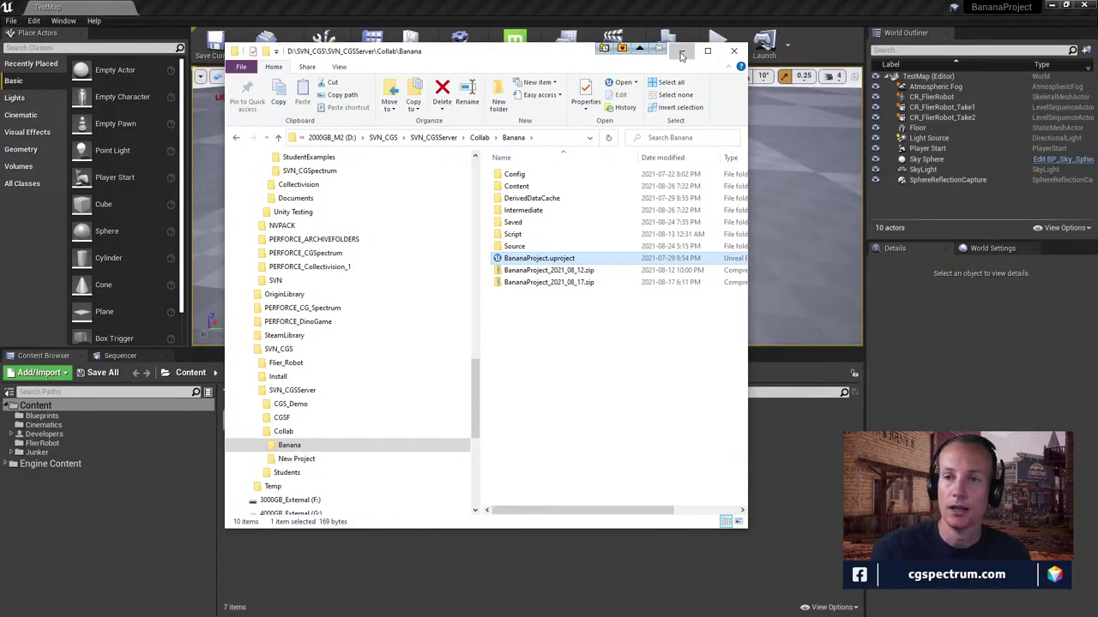
{"action": "left_click", "coordinate": [681, 51]}
Play TestMap in the editor viewport and test the Junker character's running, turning, kicking and jumping animations
{"action": "left_click", "coordinate": [719, 45]}
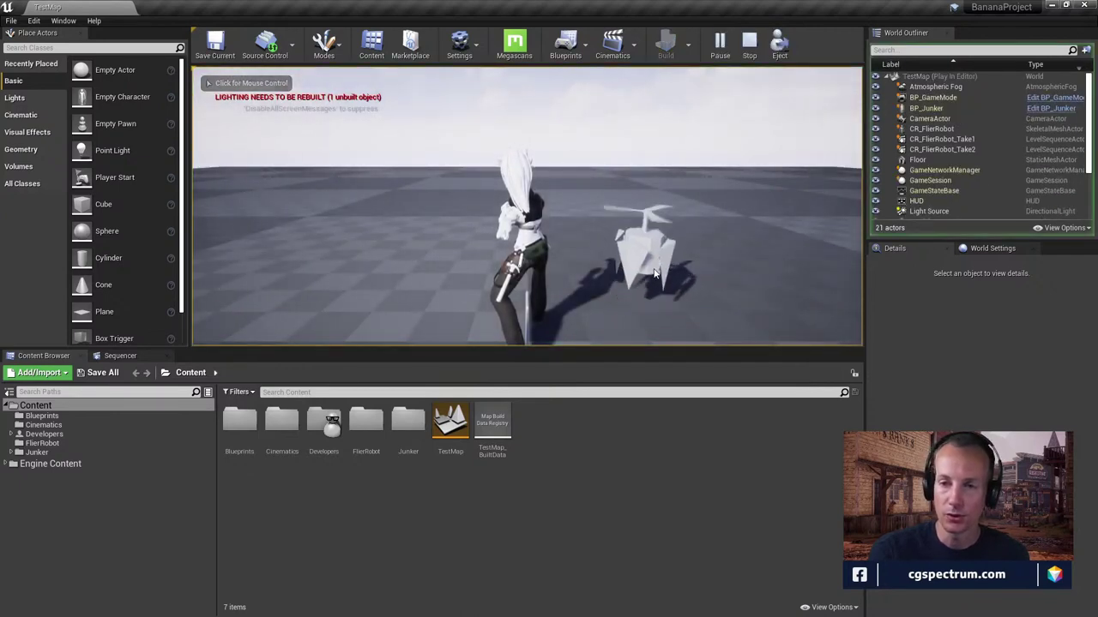
{"action": "left_click", "coordinate": [600, 217]}
{"action": "key", "text": "w"}
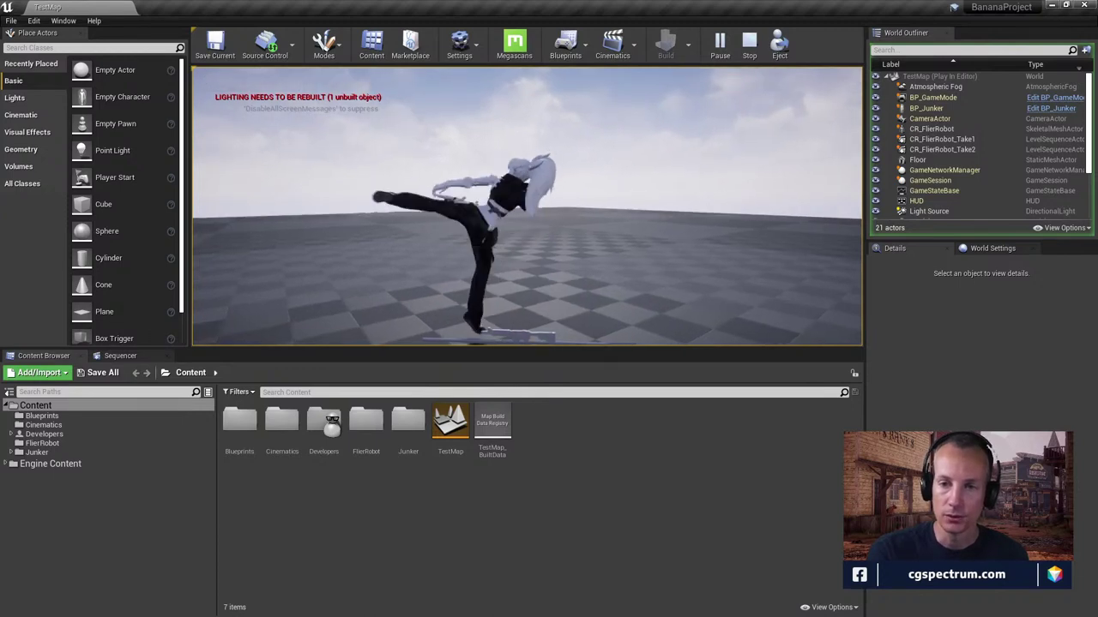
{"action": "key", "text": "w"}
{"action": "key", "text": "a"}
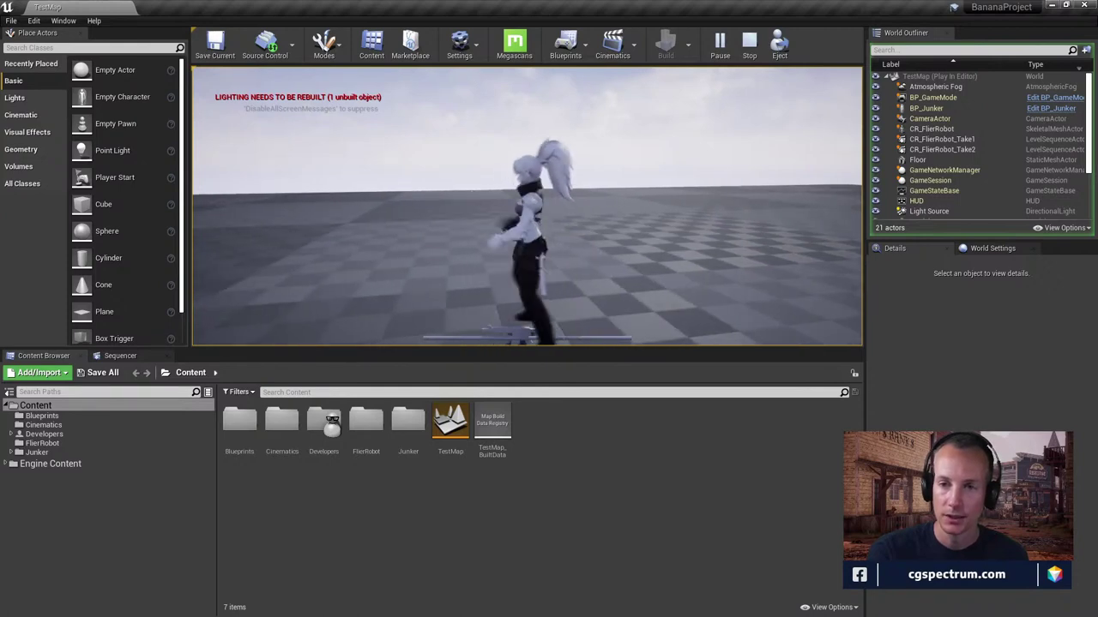
{"action": "key", "text": "space"}
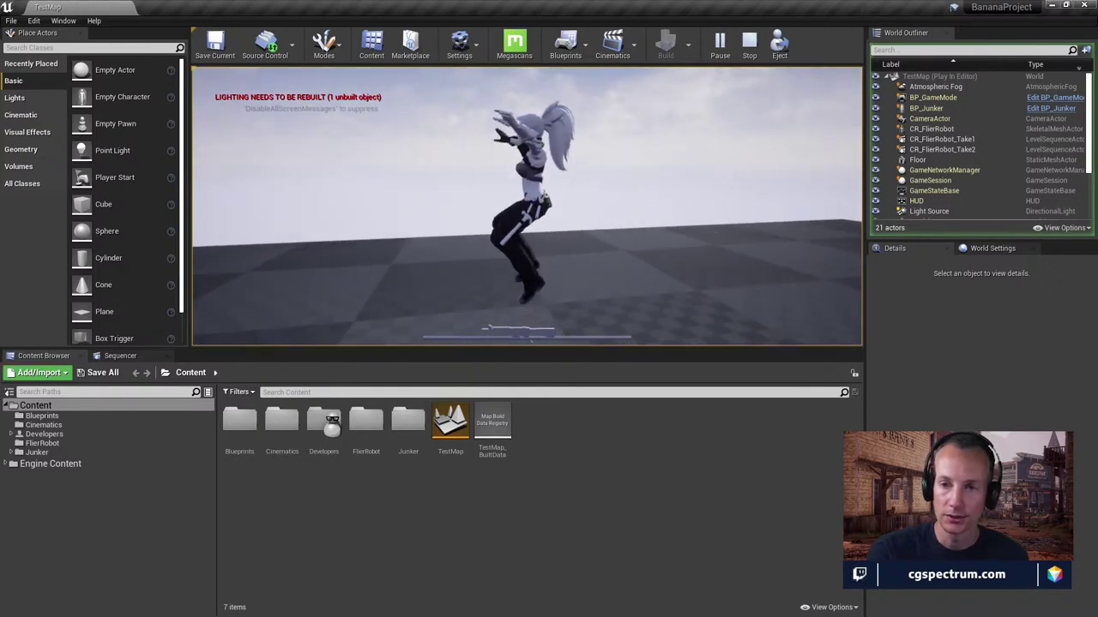
{"action": "key", "text": "space"}
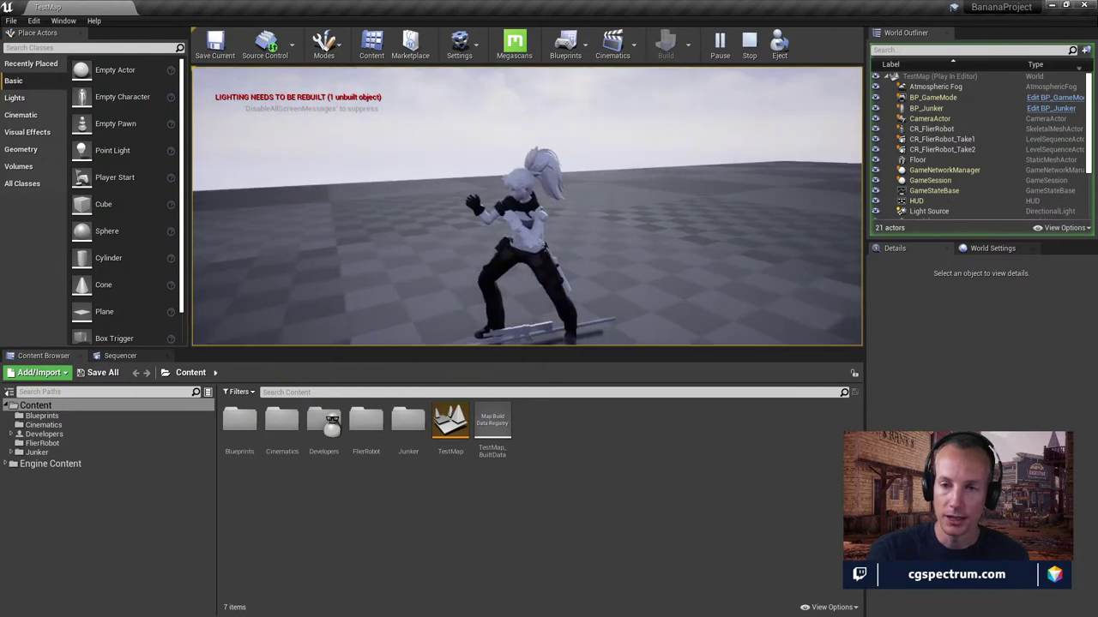
Turn the character toward the flier robot, end the play session, and view the robot up close in the level viewport
{"action": "key", "text": "w"}
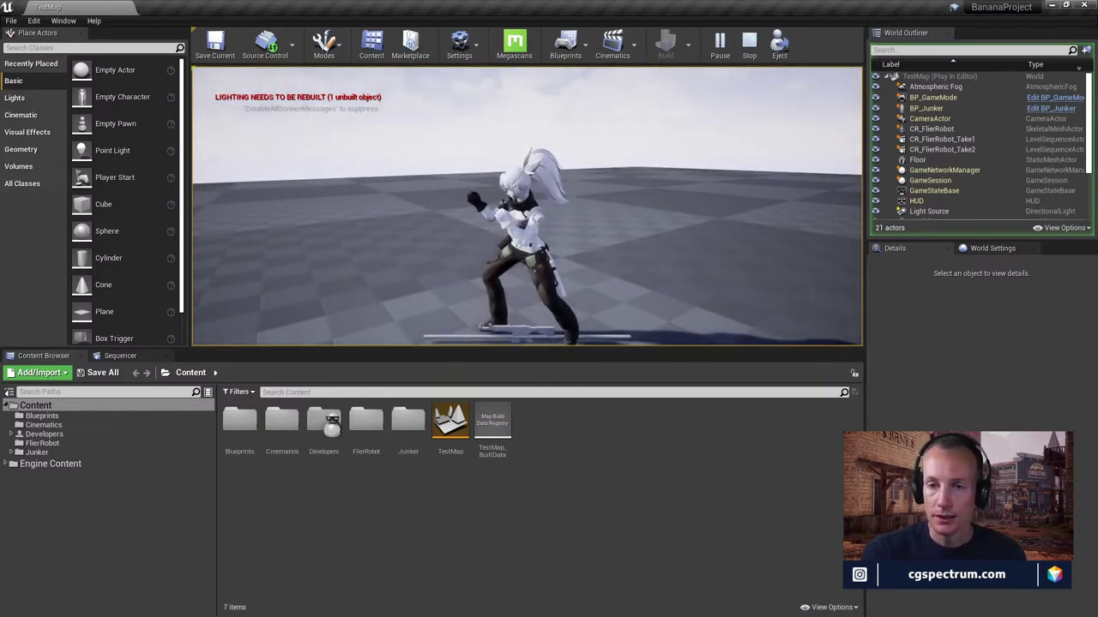
{"action": "key", "text": "w"}
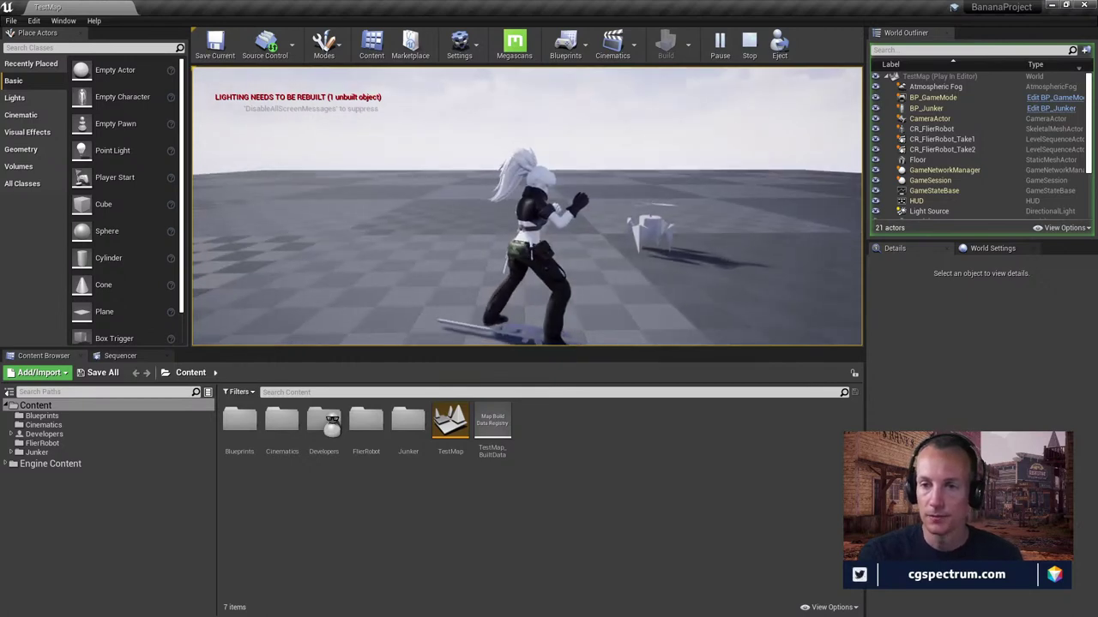
{"action": "key", "text": "Escape"}
{"action": "right_click_drag", "start_coordinate": [641, 233], "coordinate": [665, 253]}
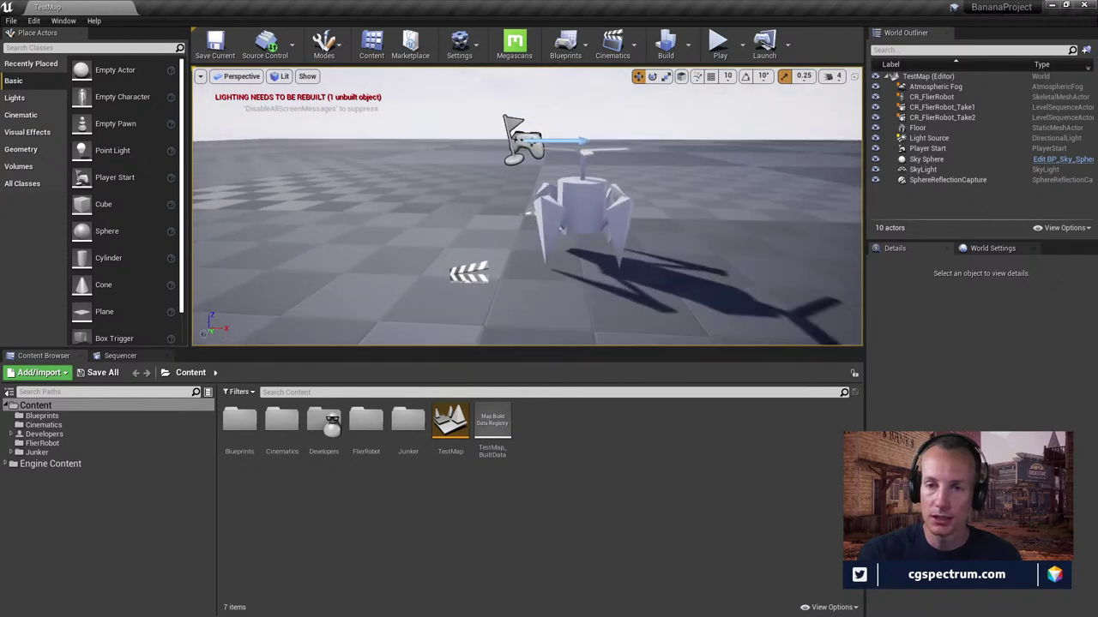
Select the flier robot in the level, enlarge the Content Browser area, and view the robot from a higher angle
{"action": "left_click", "coordinate": [574, 202]}
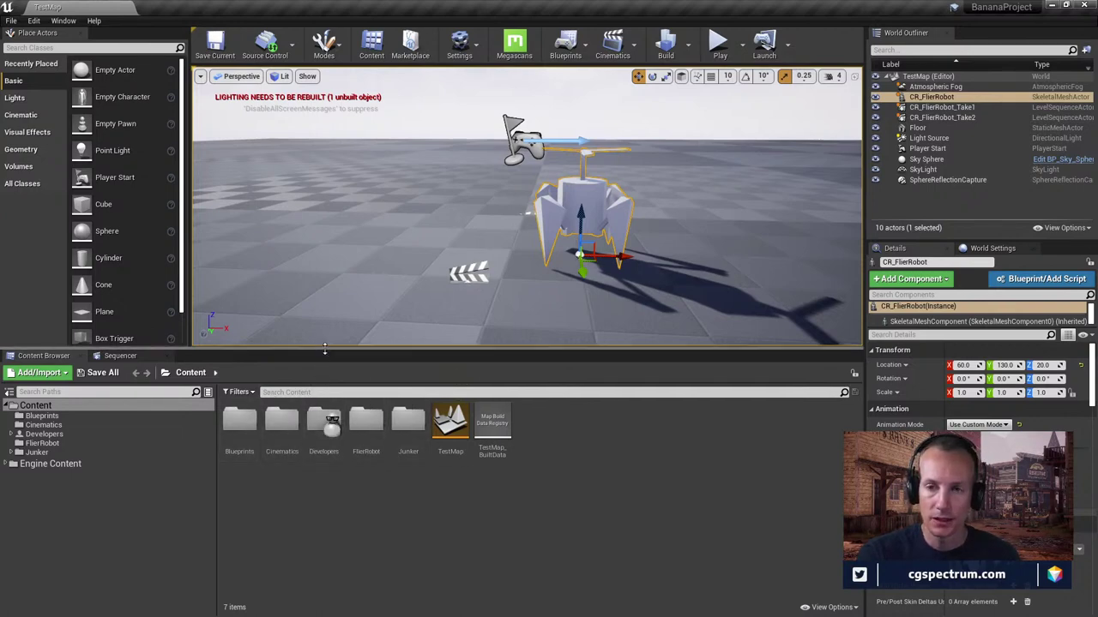
{"action": "left_click_drag", "start_coordinate": [324, 347], "coordinate": [324, 325]}
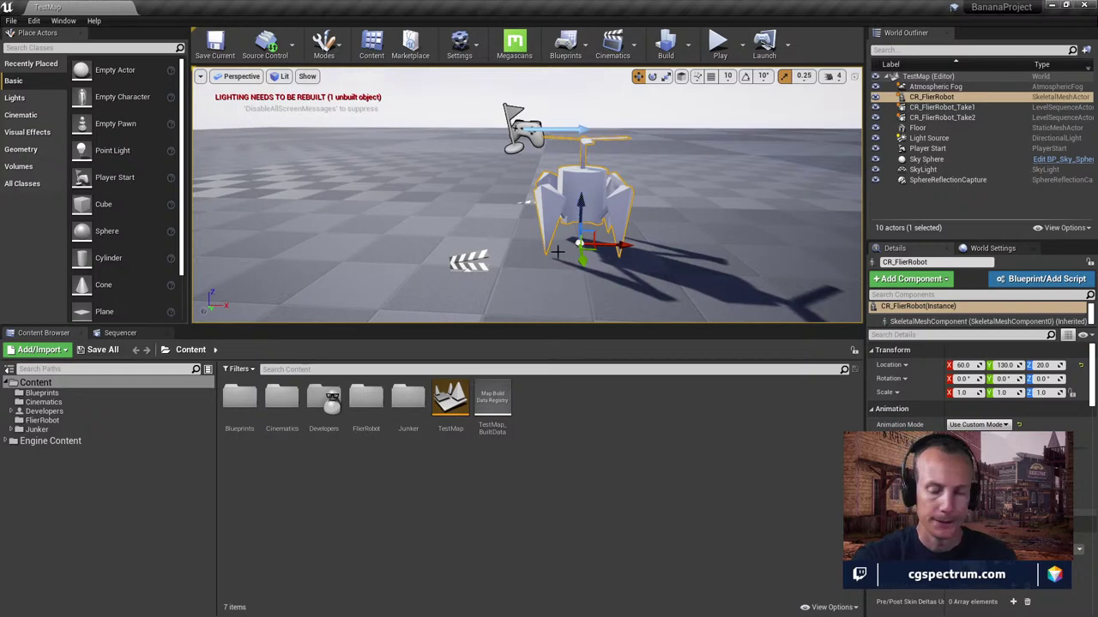
{"action": "right_click_drag", "start_coordinate": [571, 204], "coordinate": [536, 206]}
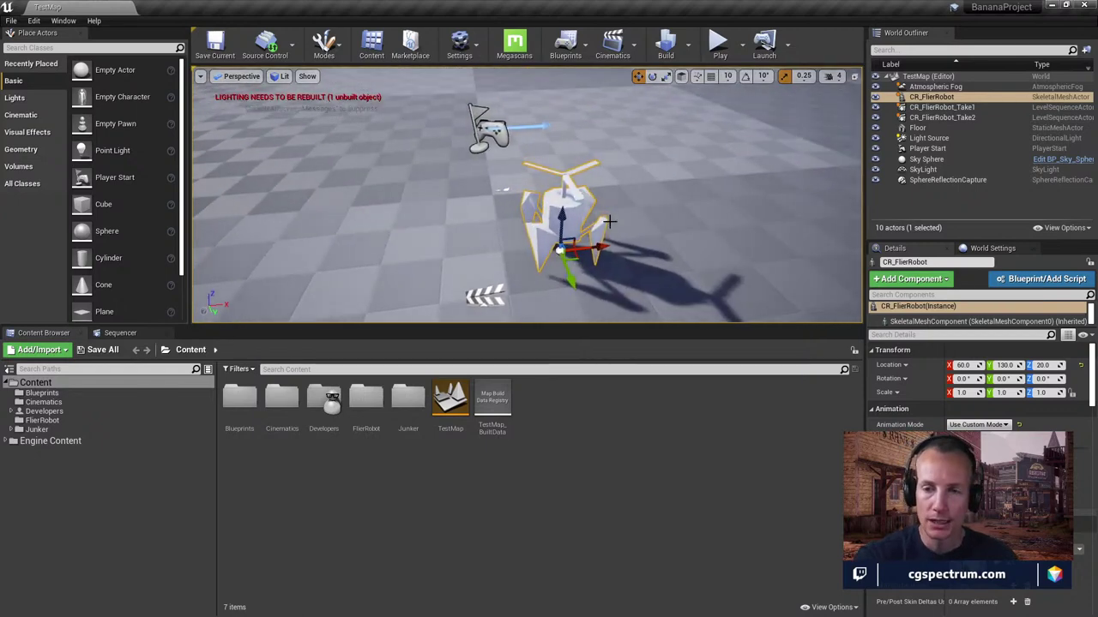
Browse the Blueprints, Junker and FlierRobot content folders, dismissing the File Explorer location error
{"action": "left_click", "coordinate": [40, 394]}
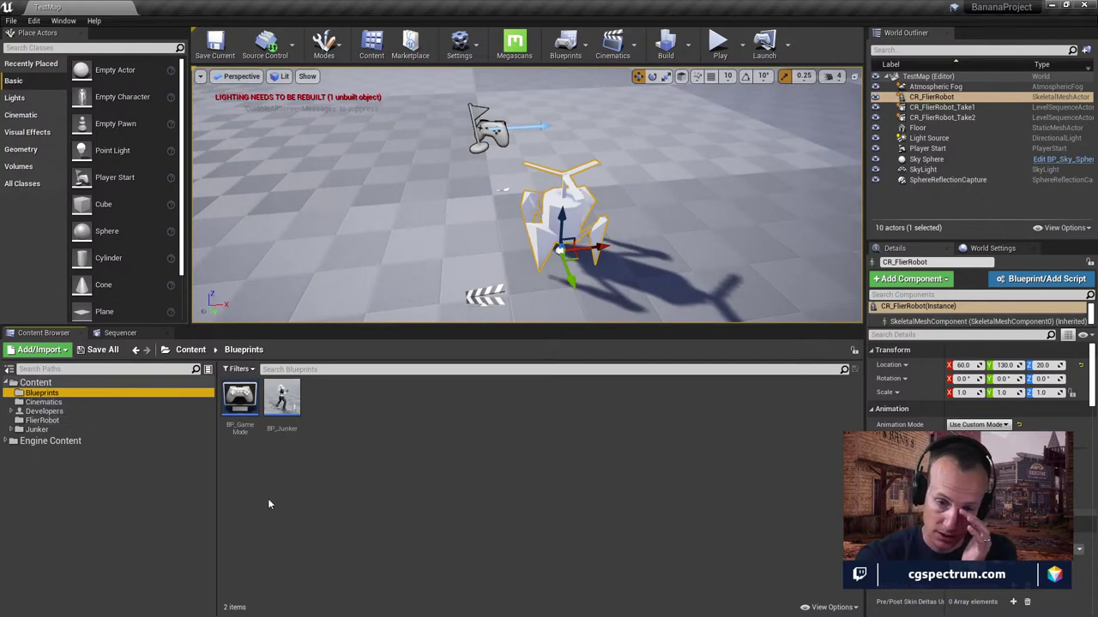
{"action": "double_click", "coordinate": [34, 430]}
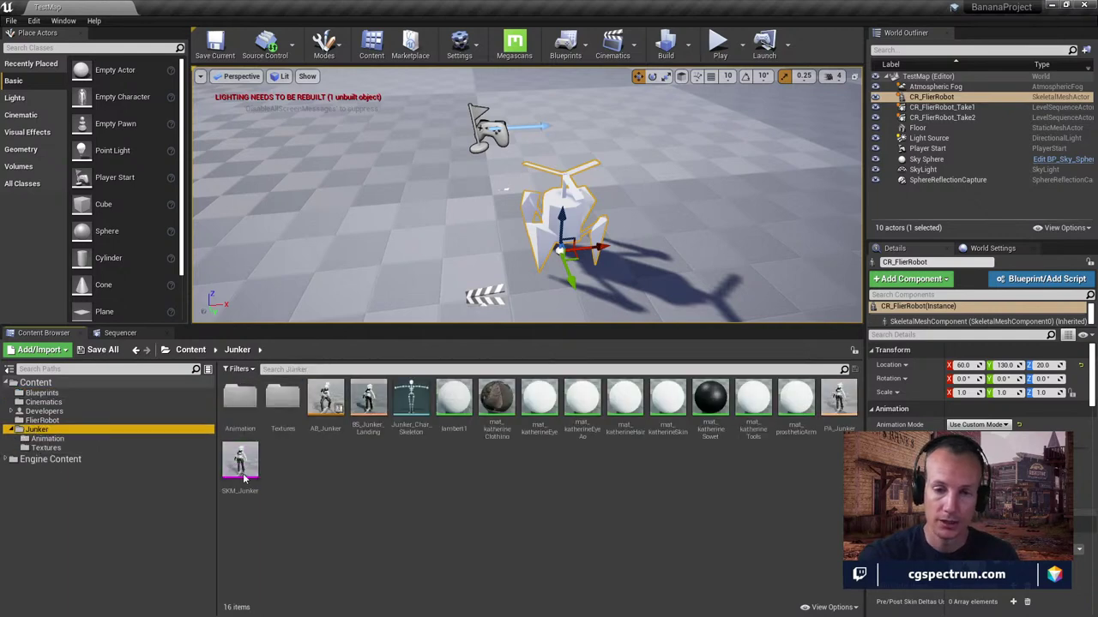
{"action": "left_click", "coordinate": [48, 423]}
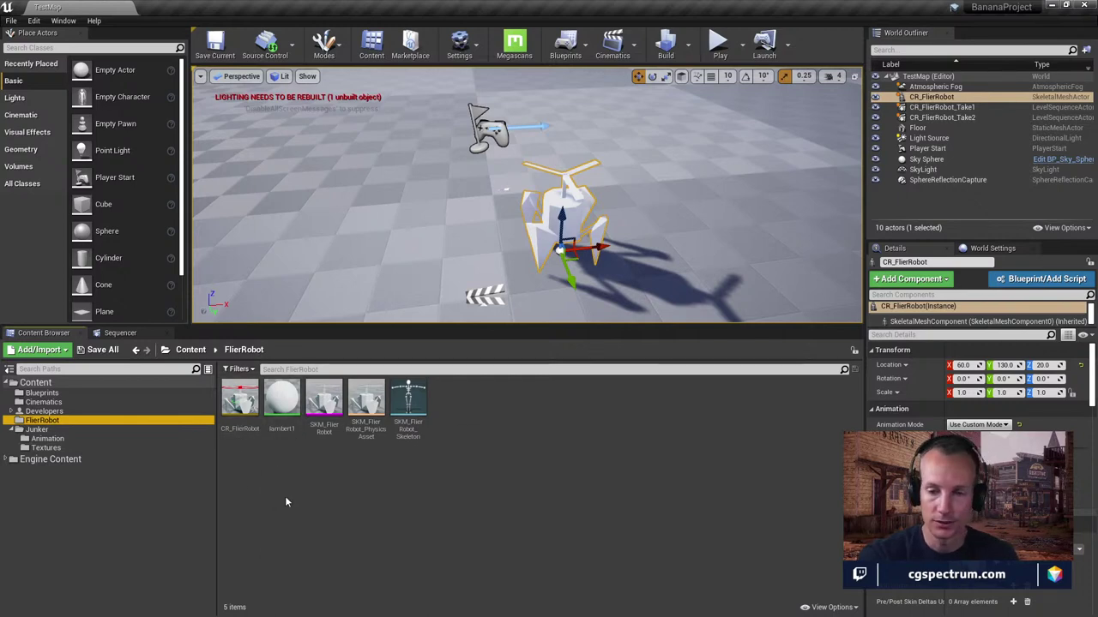
{"action": "left_click", "coordinate": [41, 393]}
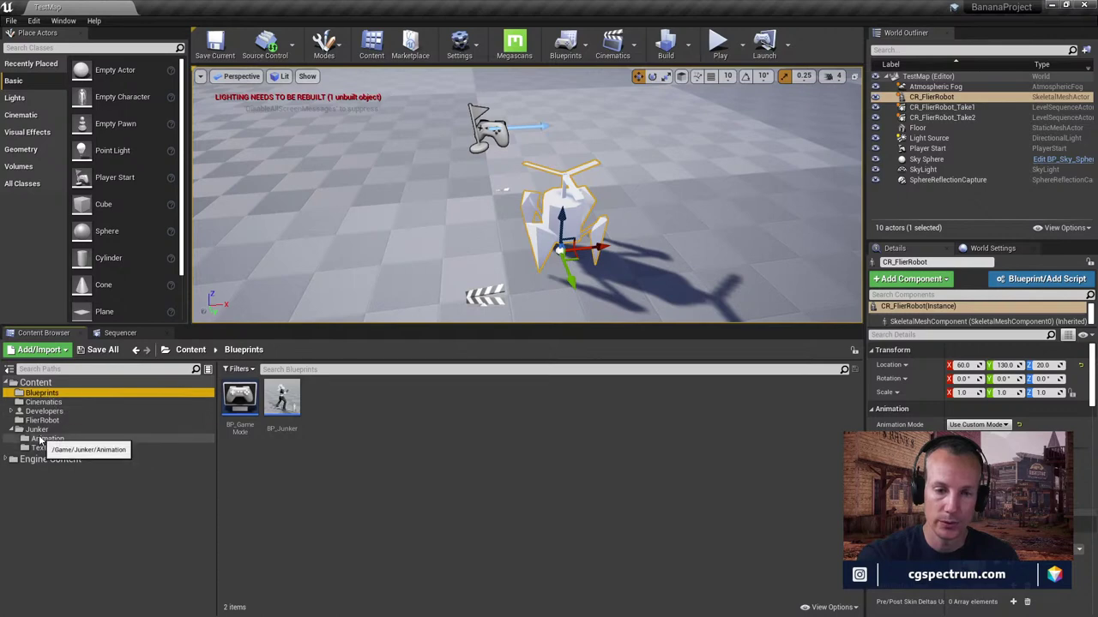
{"action": "left_click", "coordinate": [38, 438]}
{"action": "left_click", "coordinate": [36, 429]}
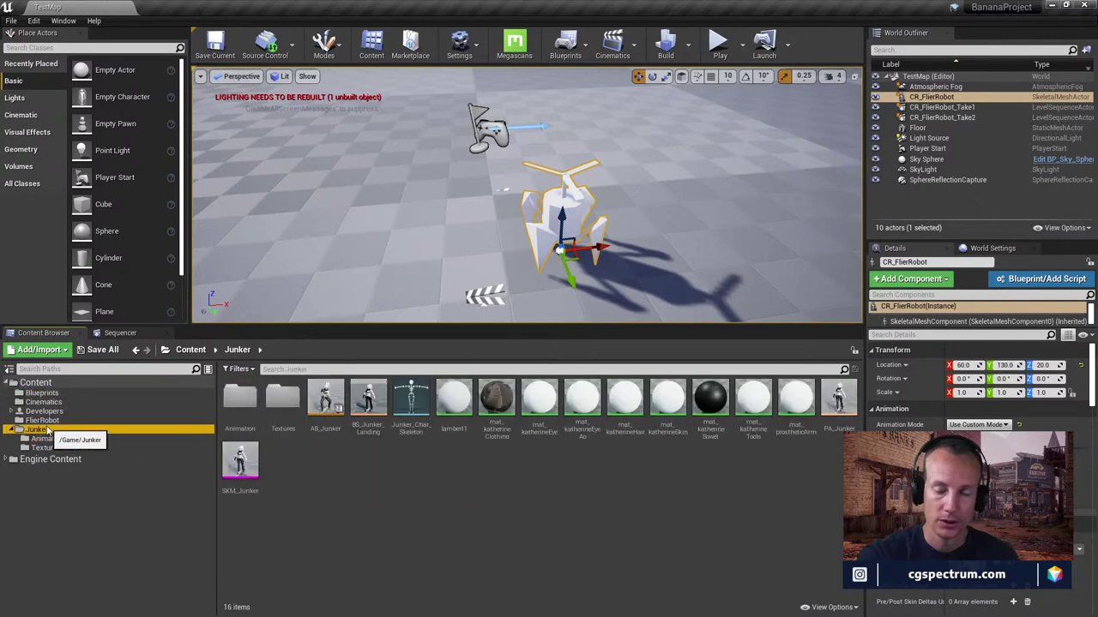
{"action": "left_click", "coordinate": [45, 420]}
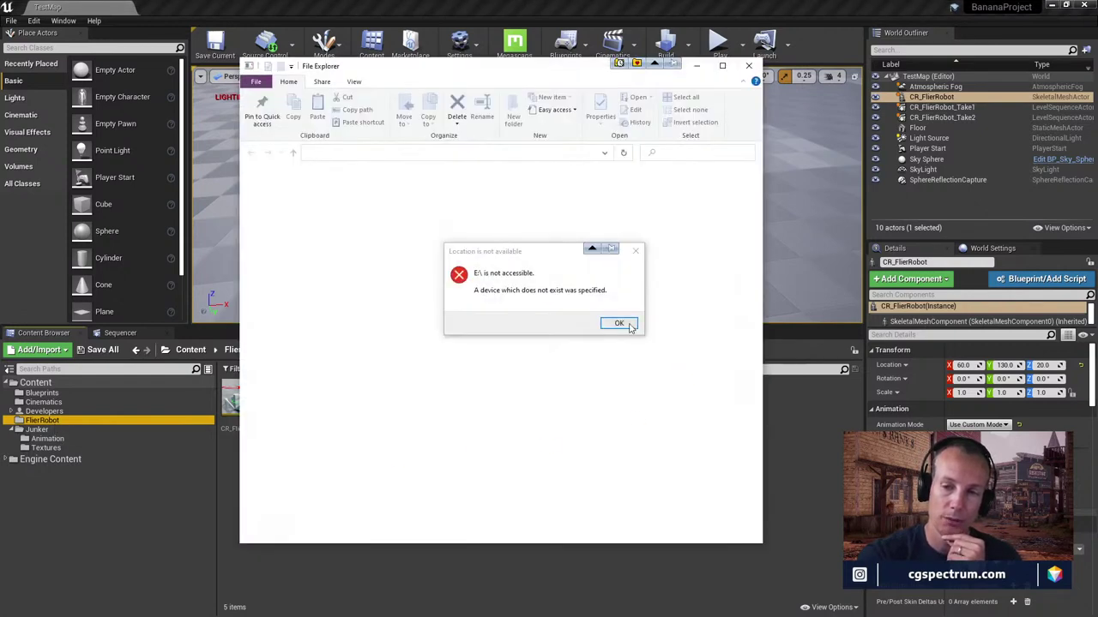
{"action": "left_click", "coordinate": [628, 325]}
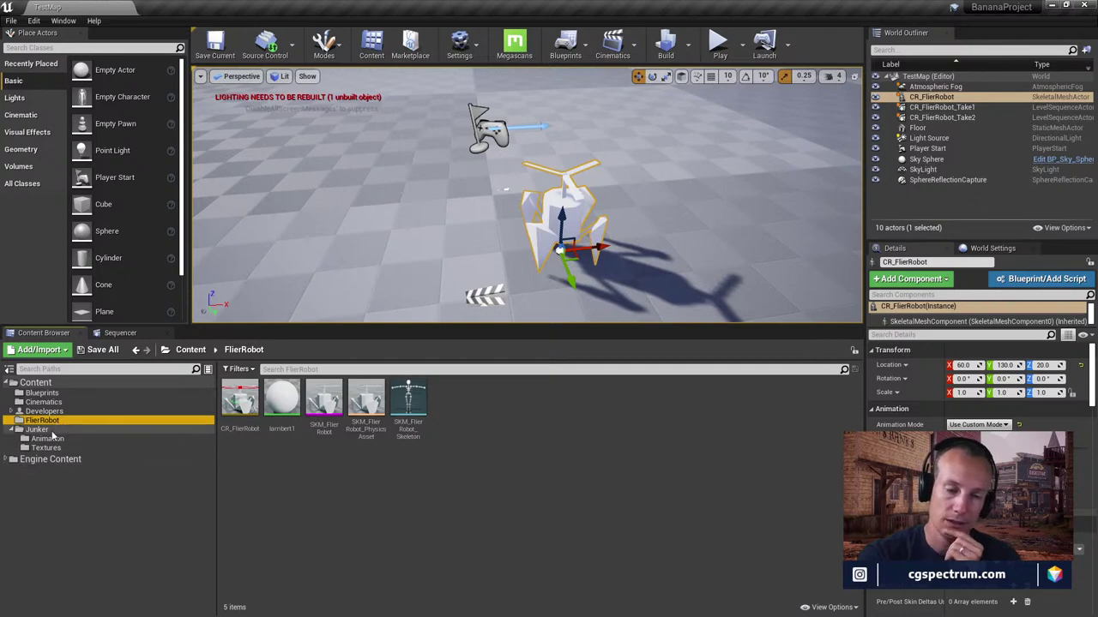
Open the CR_FlierRobot_Take1 level sequence from the Cinematics folder
{"action": "left_click", "coordinate": [43, 402]}
{"action": "left_click", "coordinate": [251, 393]}
{"action": "double_click", "coordinate": [253, 393]}
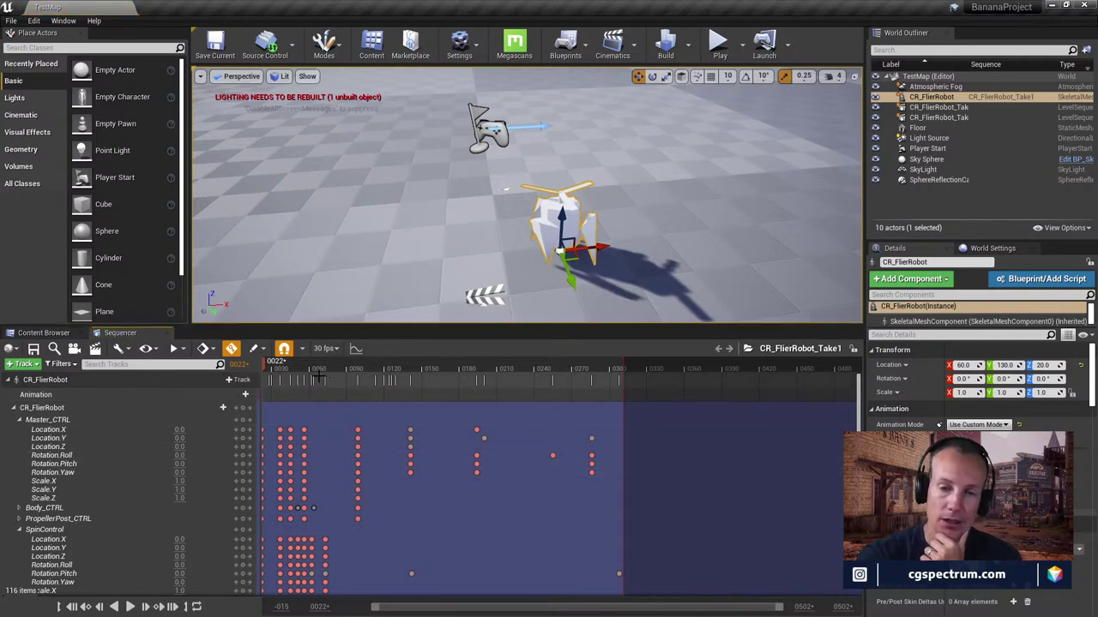
Extend the timeline's visible range back to frame -15 and scrub the flier robot's animation up to frame 55
{"action": "left_click_drag", "start_coordinate": [277, 367], "coordinate": [311, 377]}
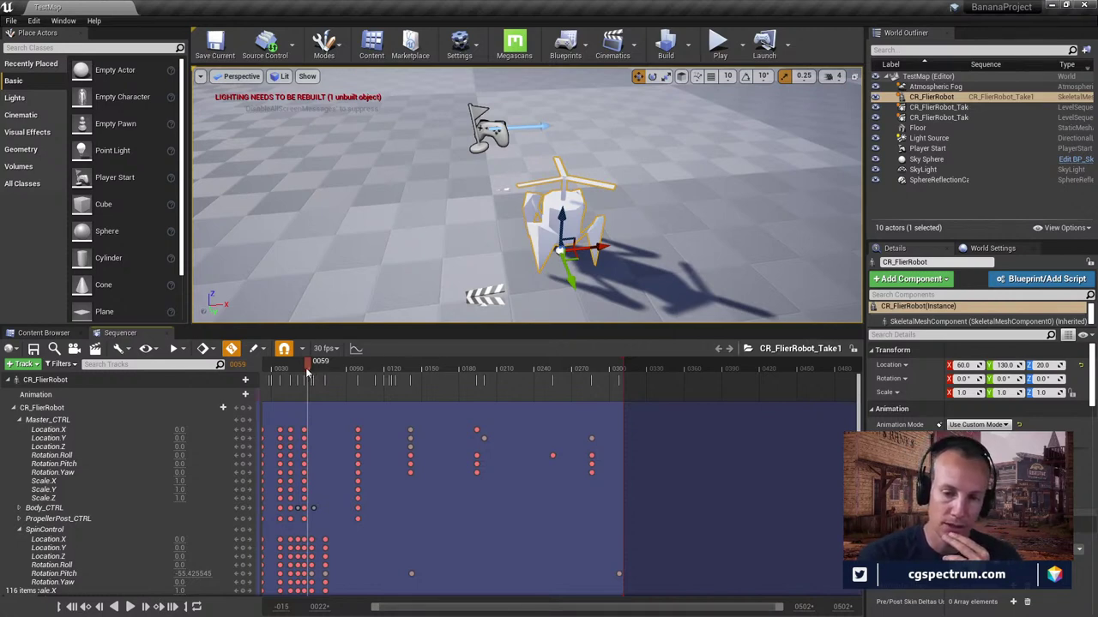
{"action": "left_click_drag", "start_coordinate": [308, 370], "coordinate": [263, 385]}
{"action": "left_click_drag", "start_coordinate": [377, 610], "coordinate": [344, 614]}
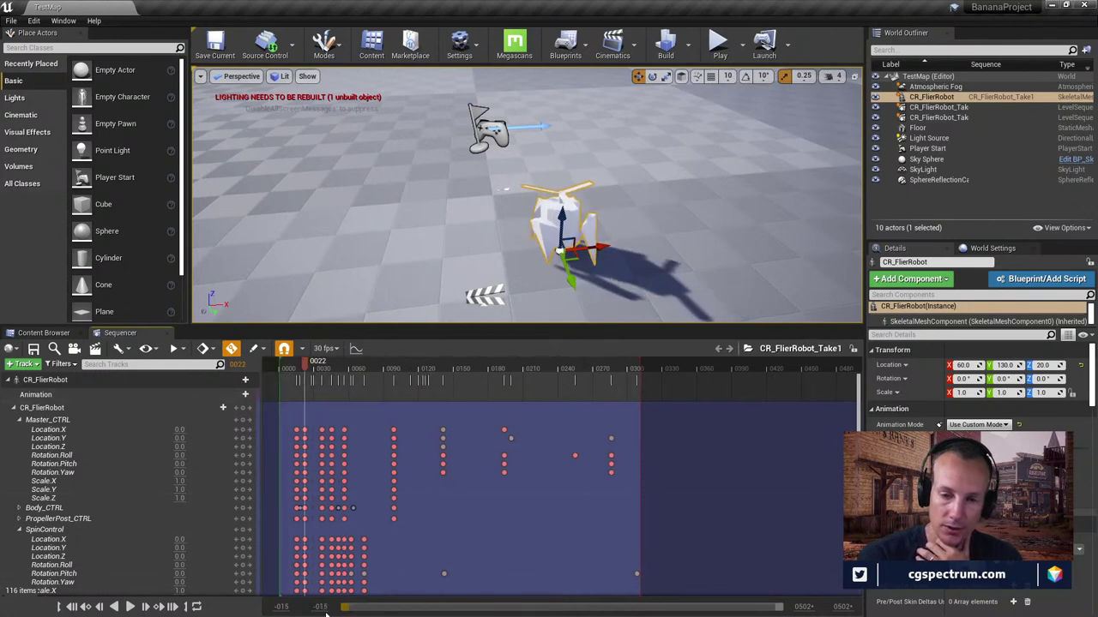
{"action": "left_click", "coordinate": [281, 368]}
{"action": "left_click_drag", "start_coordinate": [281, 368], "coordinate": [344, 378]}
Show the flier robot's rig controls, shift PropellerPost_CTRL in the viewport, and undo the move
{"action": "left_click", "coordinate": [48, 419]}
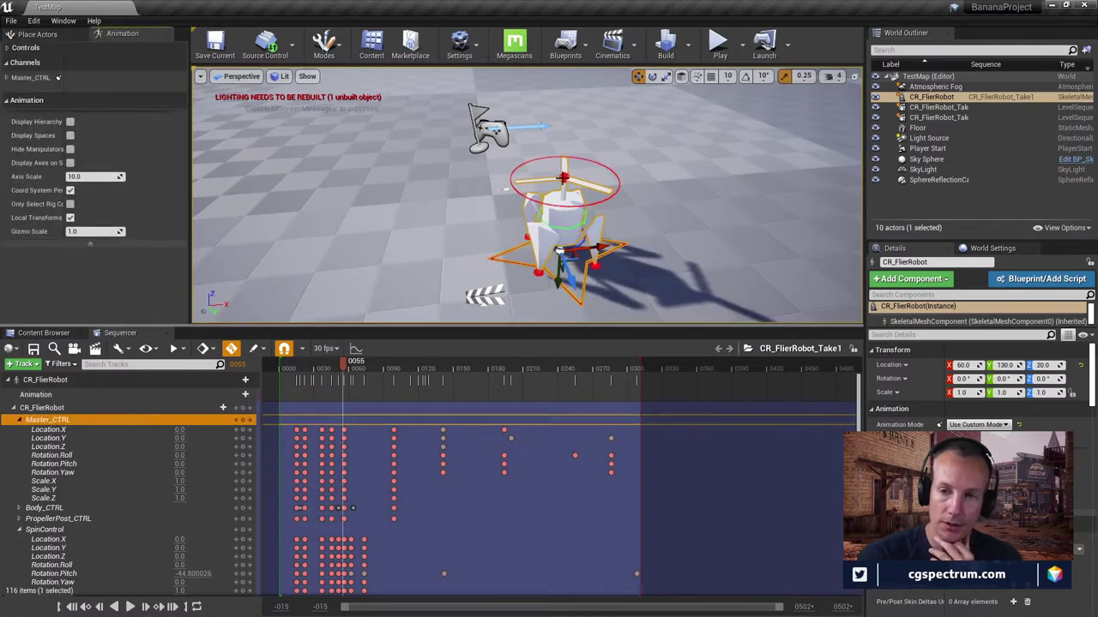
{"action": "scroll", "coordinate": [544, 189], "scroll_direction": "up", "scroll_amount": 8}
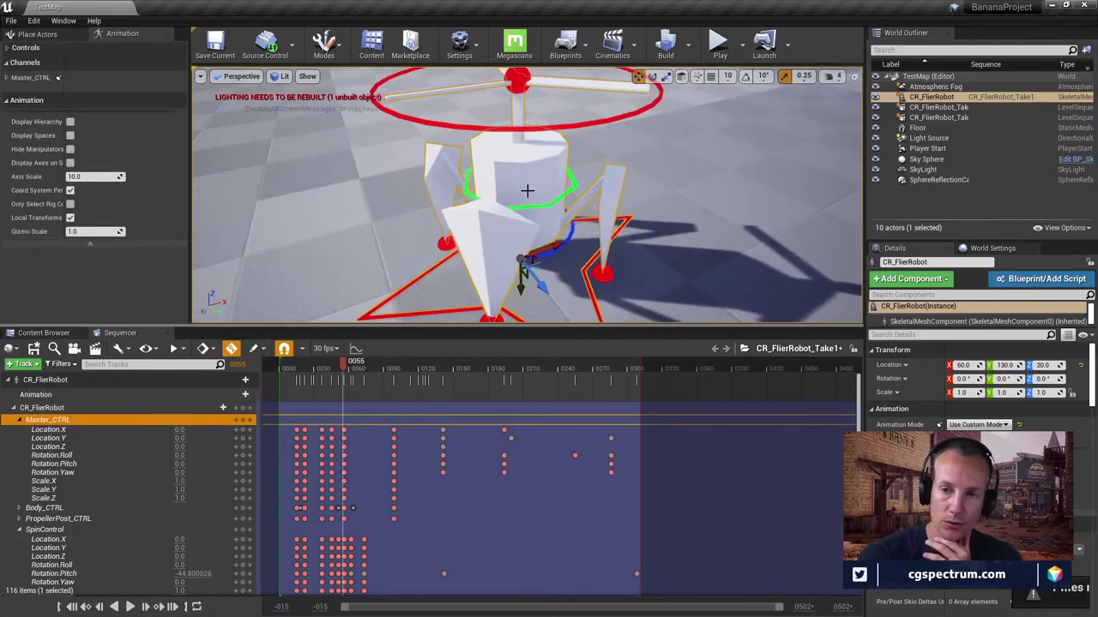
{"action": "left_click", "coordinate": [546, 206]}
{"action": "right_click_drag", "start_coordinate": [518, 212], "coordinate": [648, 235]}
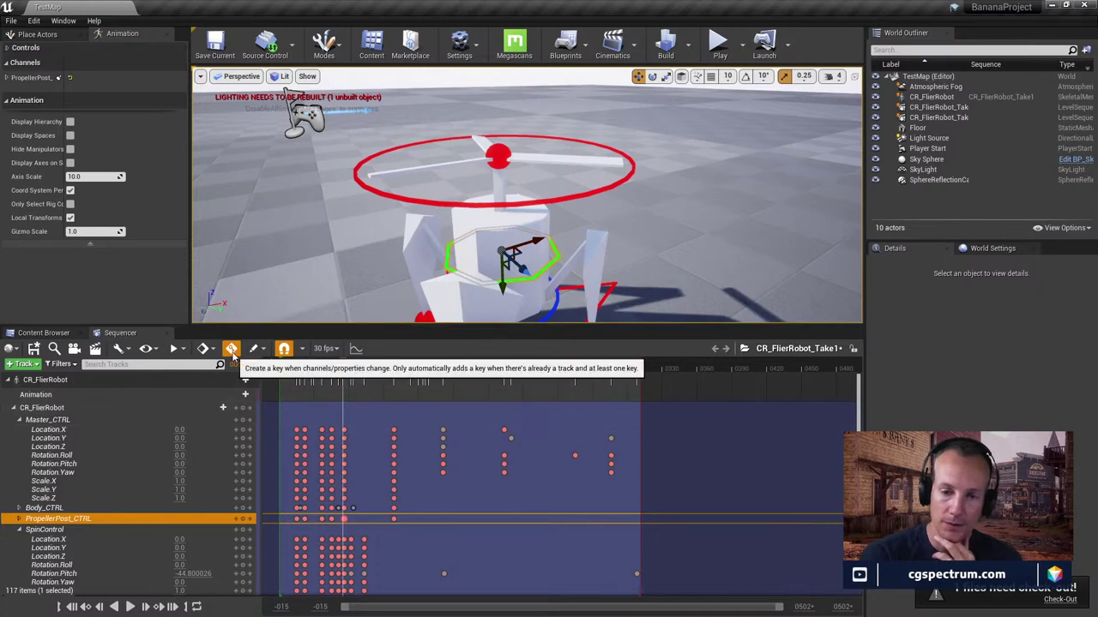
{"action": "key", "text": "ctrl+z"}
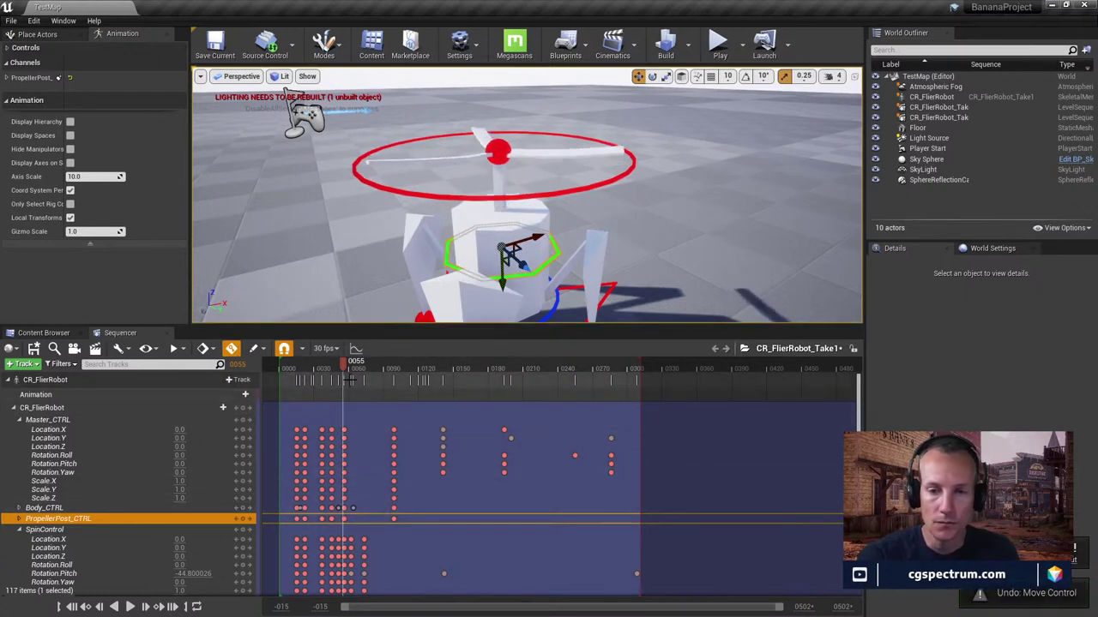
Scrub the take back and forth over its early frames down to frame -7, examining the robot and its rig controls up close
{"action": "left_click_drag", "start_coordinate": [341, 378], "coordinate": [339, 380]}
{"action": "right_click_drag", "start_coordinate": [326, 84], "coordinate": [554, 201]}
{"action": "mouse_move", "coordinate": [338, 369]}
{"action": "left_mouse_down"}
{"action": "mouse_move", "coordinate": [328, 369]}
{"action": "mouse_move", "coordinate": [370, 369]}
{"action": "mouse_move", "coordinate": [323, 380]}
{"action": "mouse_move", "coordinate": [343, 380]}
{"action": "mouse_move", "coordinate": [332, 378]}
{"action": "left_mouse_up"}
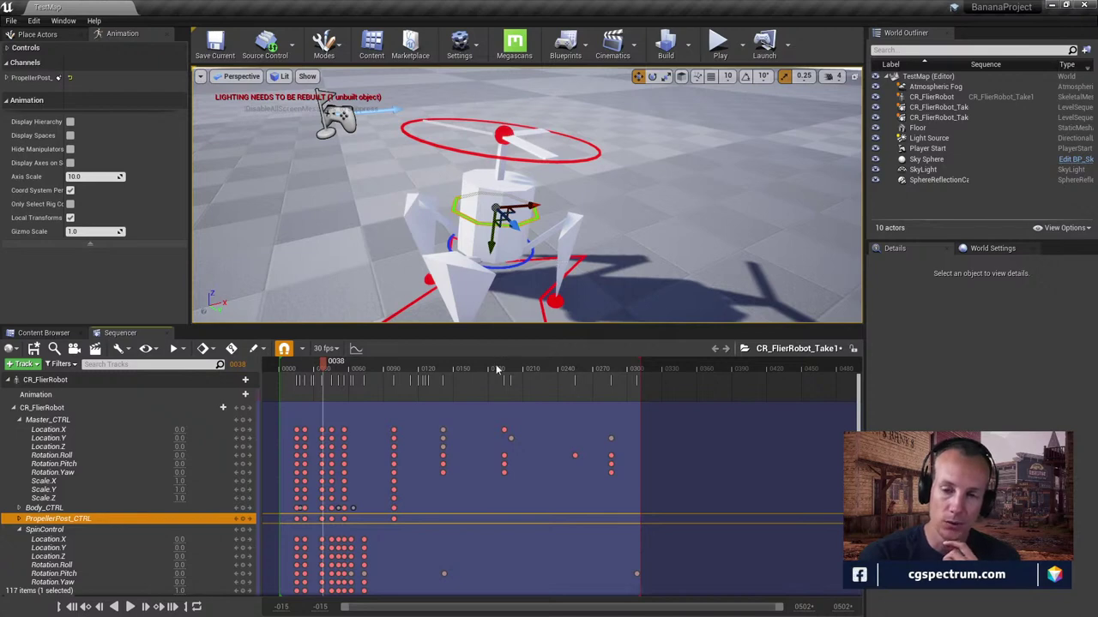
{"action": "mouse_move", "coordinate": [326, 367]}
{"action": "left_mouse_down"}
{"action": "mouse_move", "coordinate": [352, 369]}
{"action": "mouse_move", "coordinate": [300, 369]}
{"action": "mouse_move", "coordinate": [380, 374]}
{"action": "mouse_move", "coordinate": [317, 378]}
{"action": "left_mouse_up"}
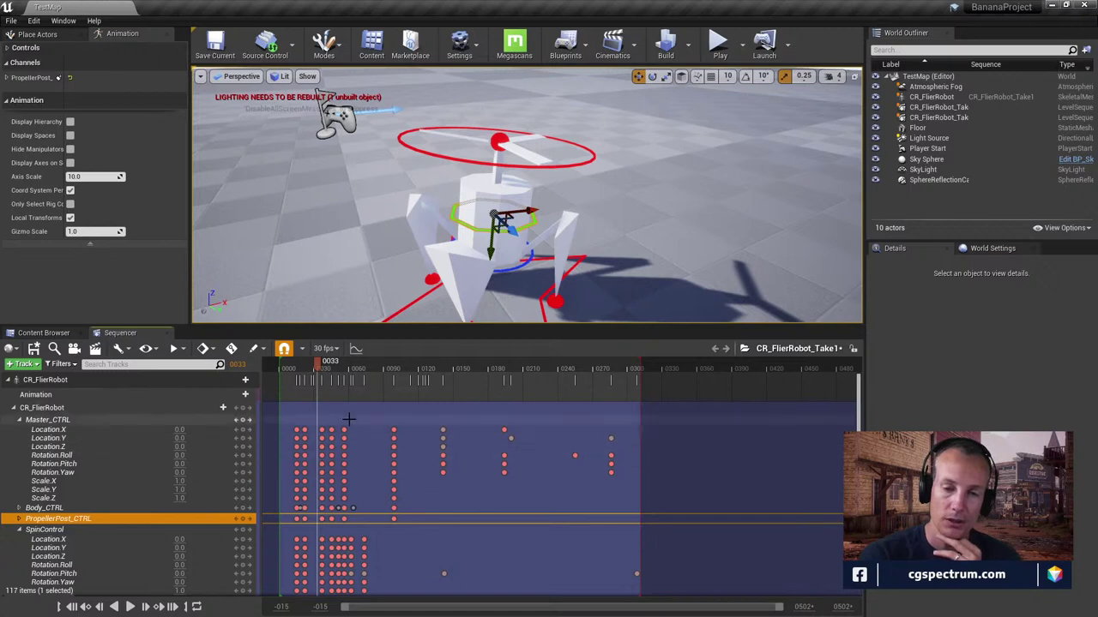
{"action": "mouse_move", "coordinate": [316, 371]}
{"action": "left_mouse_down"}
{"action": "mouse_move", "coordinate": [302, 374]}
{"action": "mouse_move", "coordinate": [385, 387]}
{"action": "mouse_move", "coordinate": [307, 378]}
{"action": "left_mouse_up"}
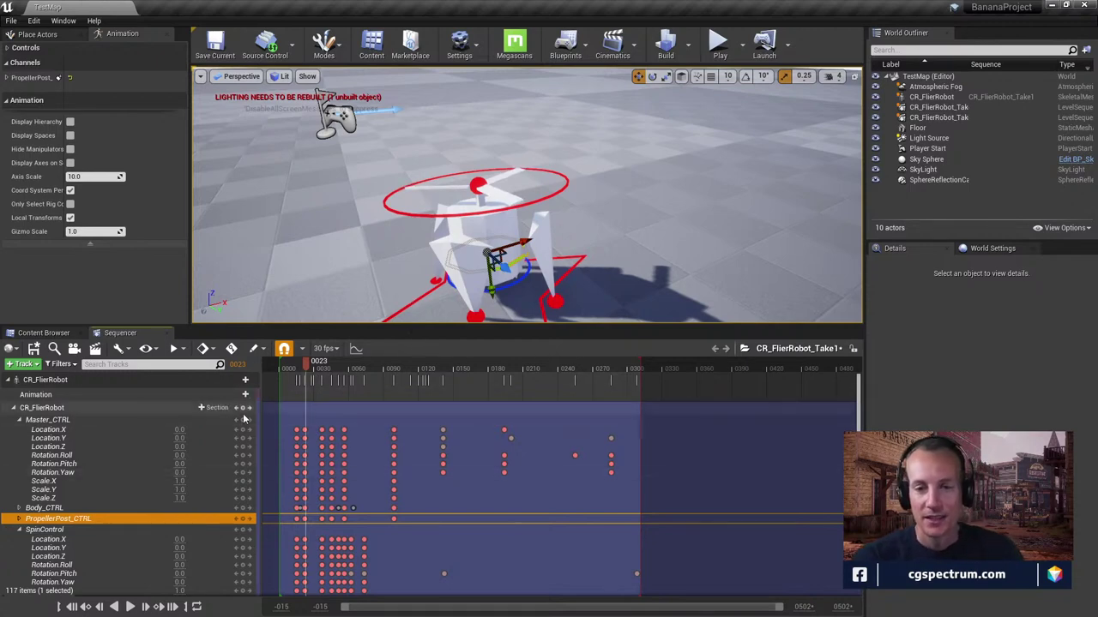
{"action": "left_click_drag", "start_coordinate": [307, 367], "coordinate": [321, 367]}
{"action": "key", "text": "f"}
{"action": "right_click_drag", "start_coordinate": [366, 291], "coordinate": [366, 290]}
{"action": "left_click_drag", "start_coordinate": [314, 367], "coordinate": [271, 367]}
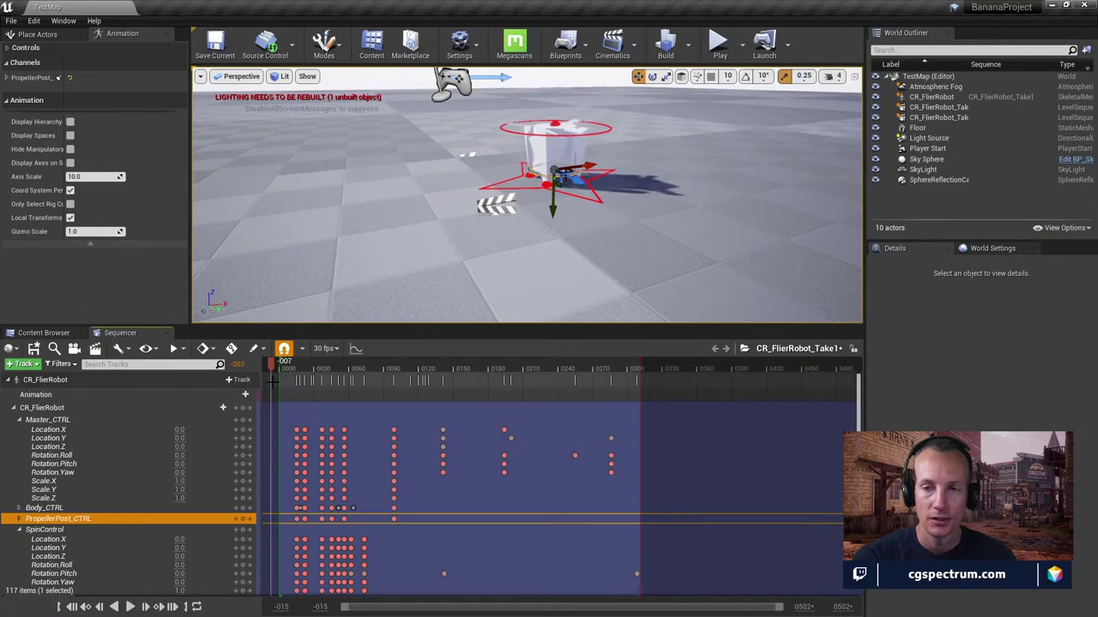
{"action": "right_click_drag", "start_coordinate": [623, 168], "coordinate": [623, 168]}
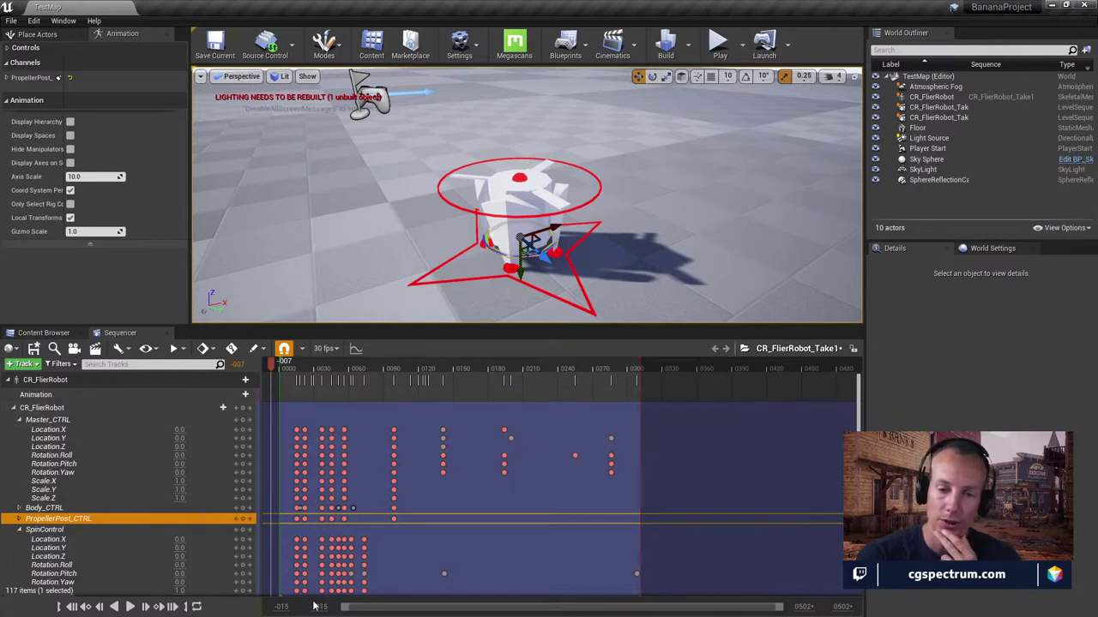
Shorten the sequence's playback range to about its first 10 frames and play it looped
{"action": "left_click_drag", "start_coordinate": [781, 611], "coordinate": [770, 610]}
{"action": "left_click_drag", "start_coordinate": [652, 363], "coordinate": [296, 359]}
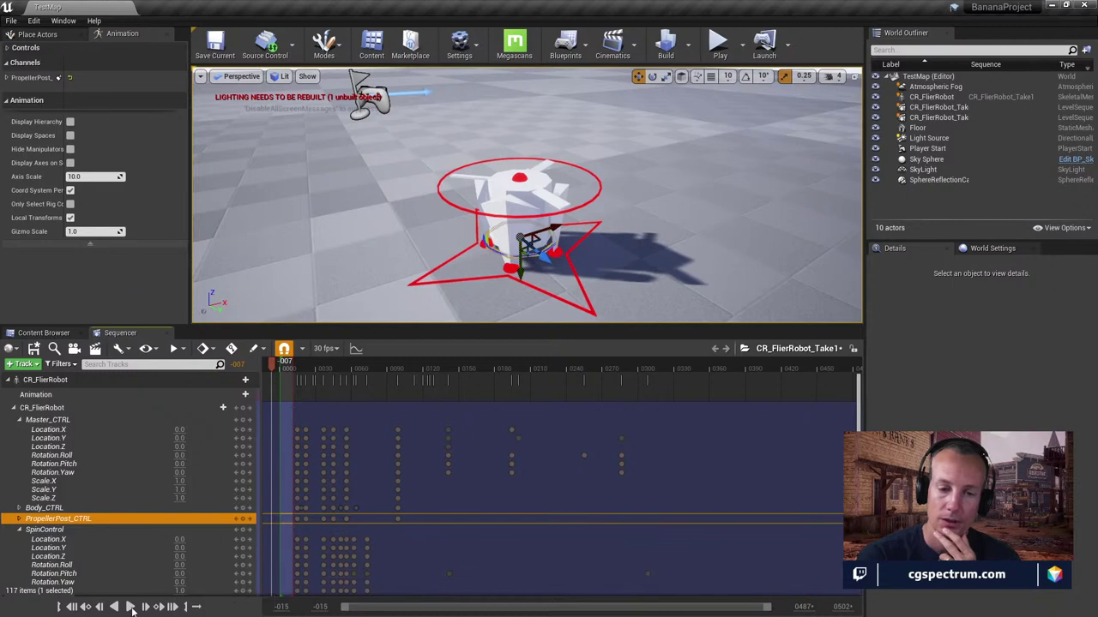
{"action": "left_click", "coordinate": [130, 606]}
{"action": "left_click", "coordinate": [197, 606]}
{"action": "left_click", "coordinate": [129, 606]}
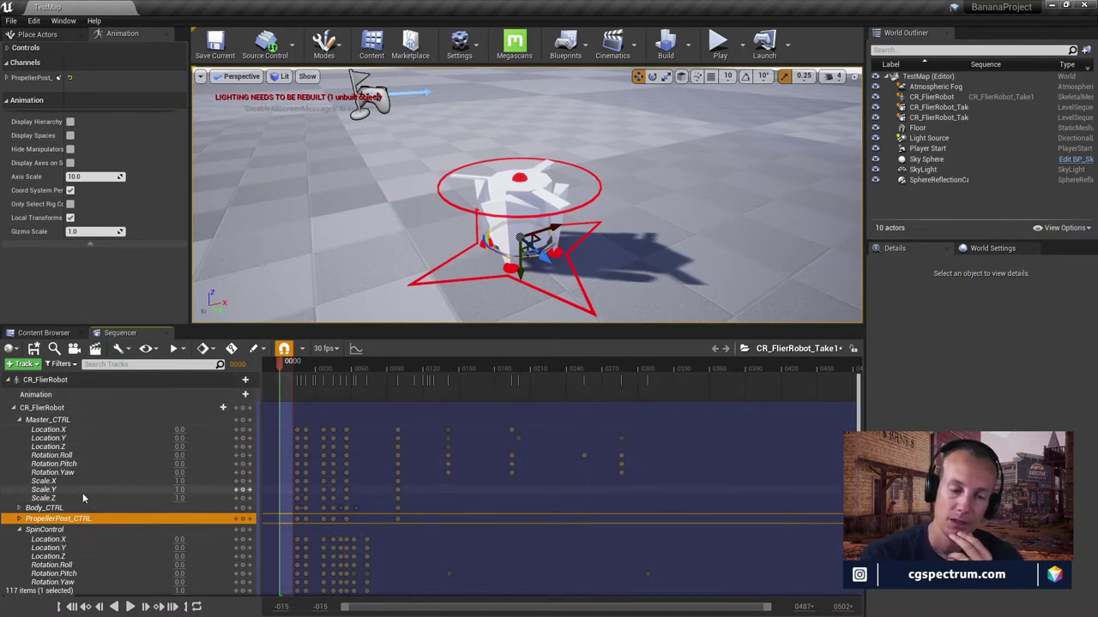
Save the sequence, checking out the CR_FlierRobot_Take1 asset from source control
{"action": "scroll", "coordinate": [93, 554], "scroll_direction": "down", "scroll_amount": 2}
{"action": "scroll", "coordinate": [93, 558], "scroll_direction": "up", "scroll_amount": 2}
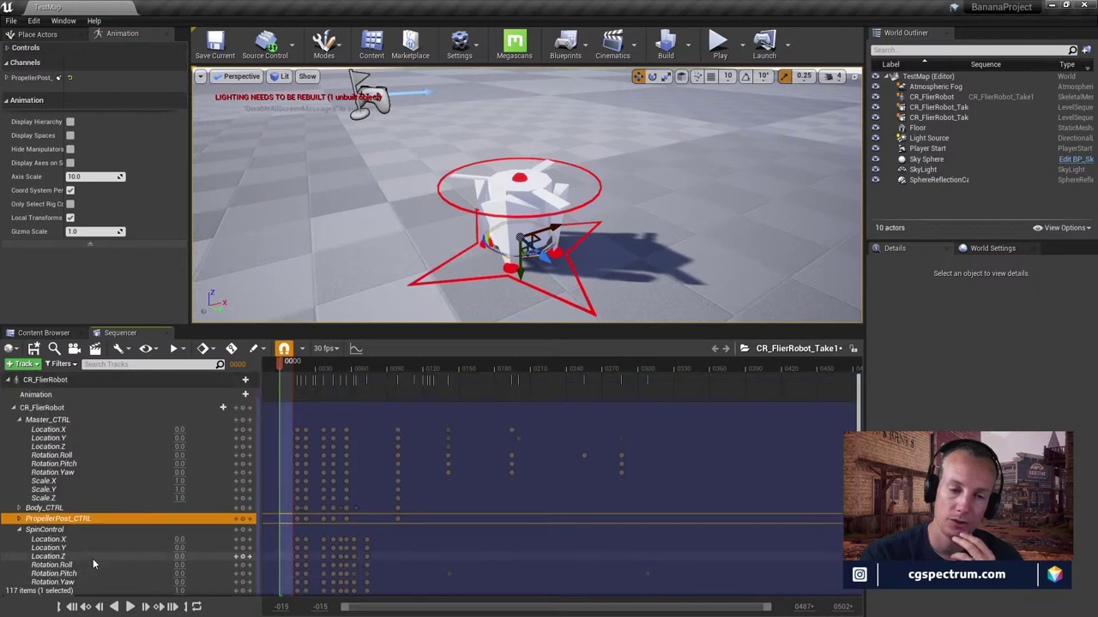
{"action": "left_click", "coordinate": [34, 349]}
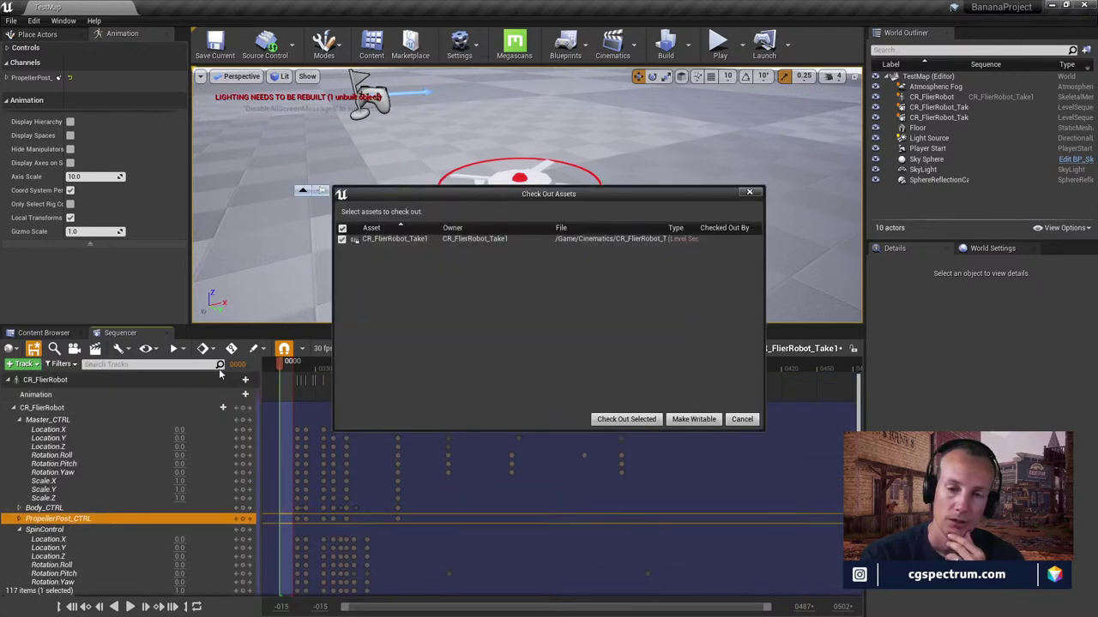
{"action": "left_click", "coordinate": [645, 419]}
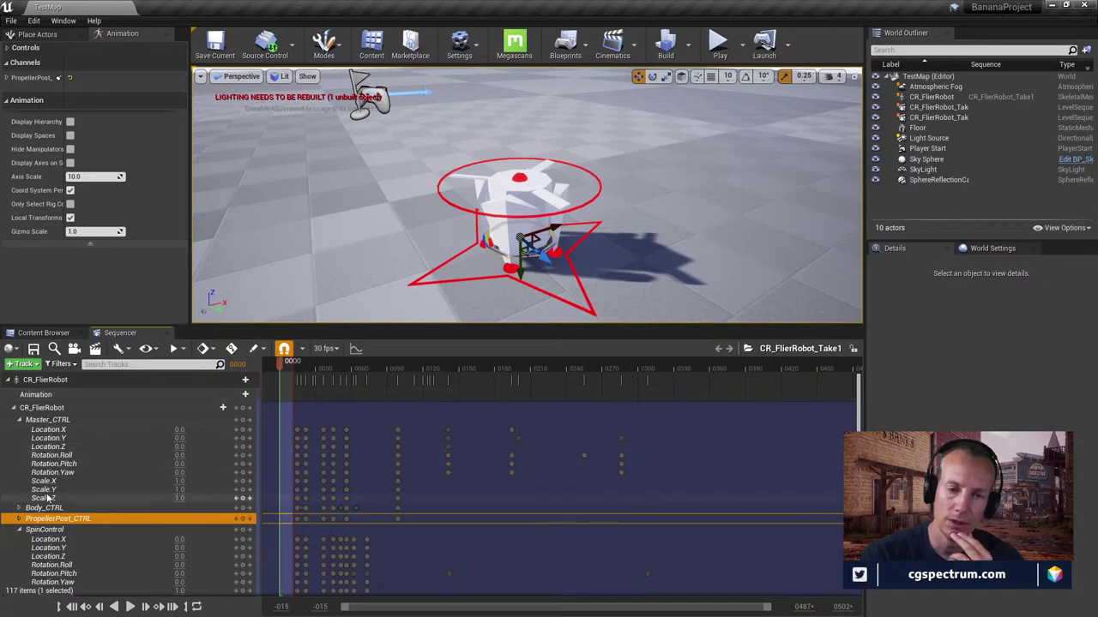
{"action": "left_click", "coordinate": [45, 411]}
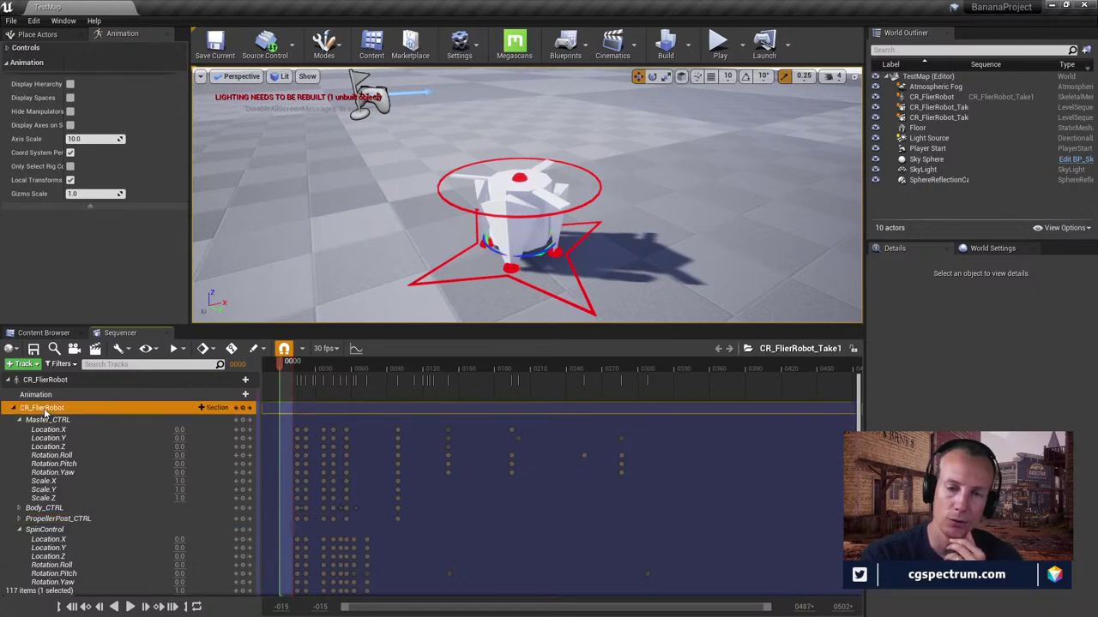
{"action": "right_click", "coordinate": [44, 412]}
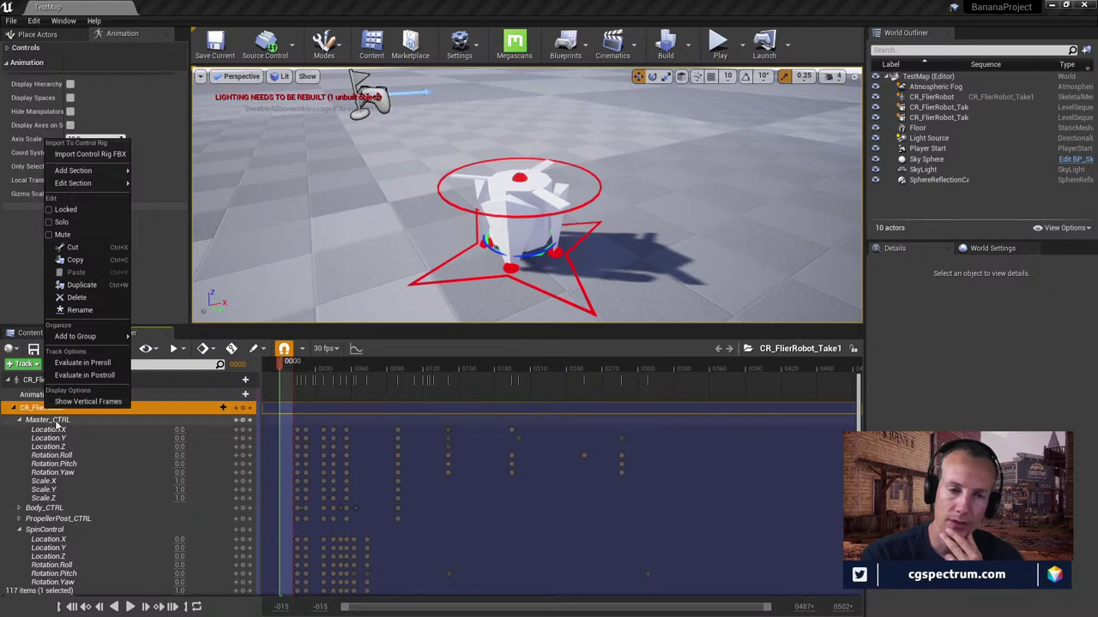
{"action": "key", "text": "Escape"}
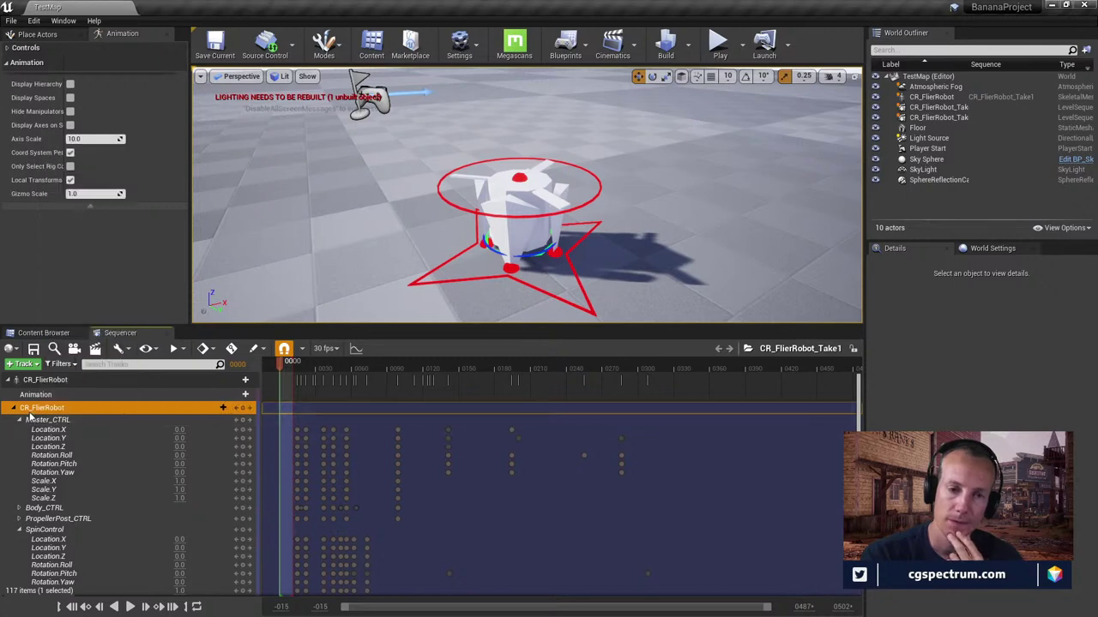
Bake a pose asset from the CR_FlierRobot sequencer track into the FlierRobot folder, named AN_FlierRobot_Sleep
{"action": "left_click", "coordinate": [56, 385]}
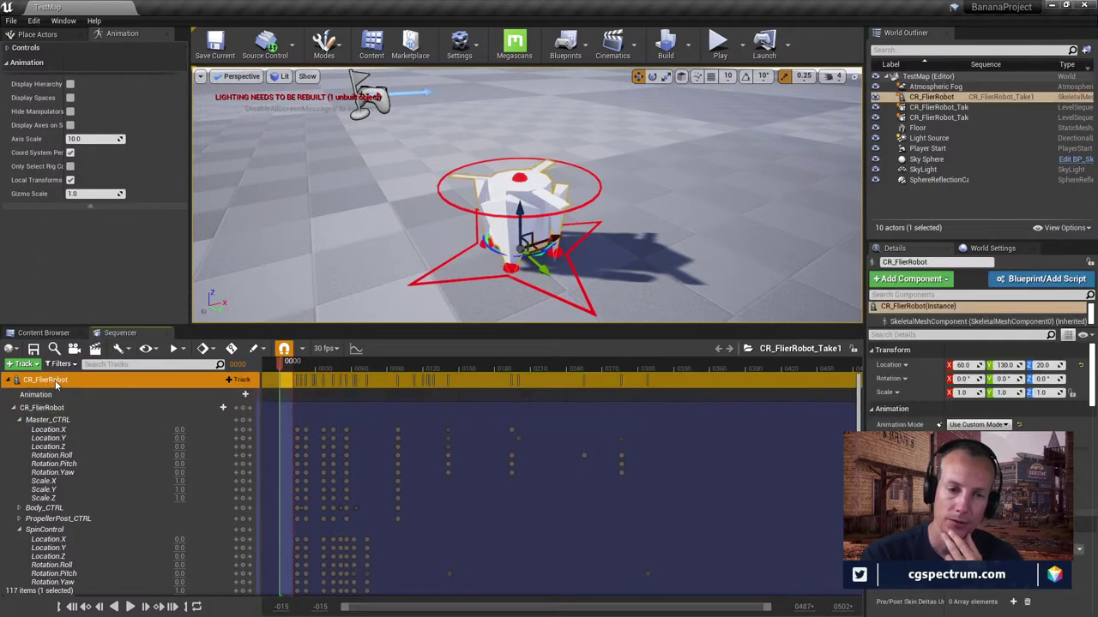
{"action": "right_click", "coordinate": [57, 385]}
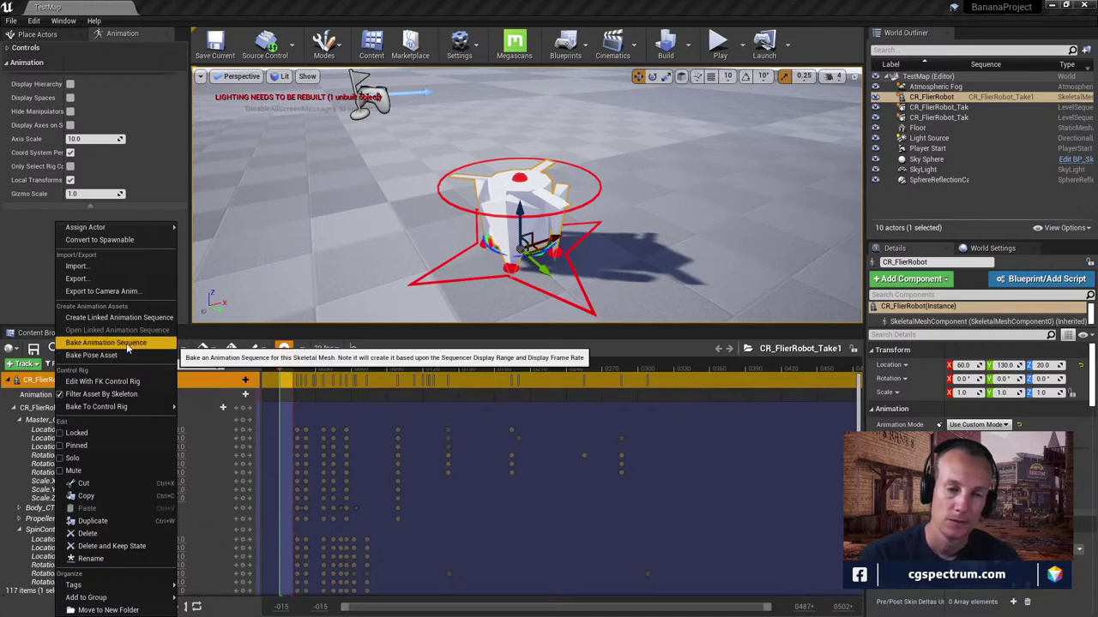
{"action": "left_click", "coordinate": [120, 357]}
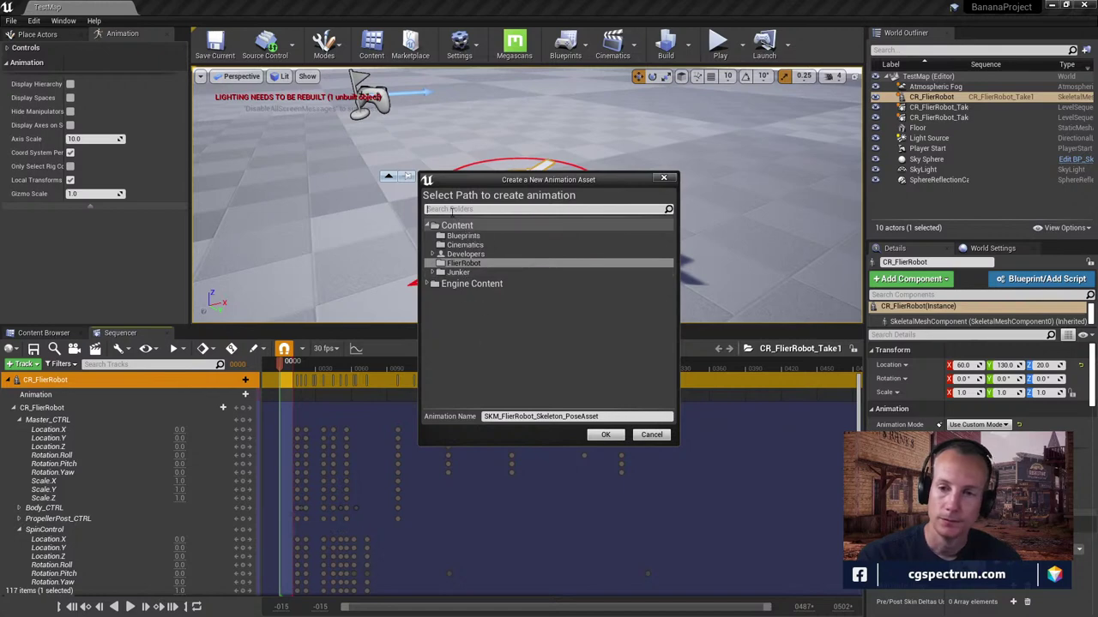
{"action": "left_click", "coordinate": [502, 416]}
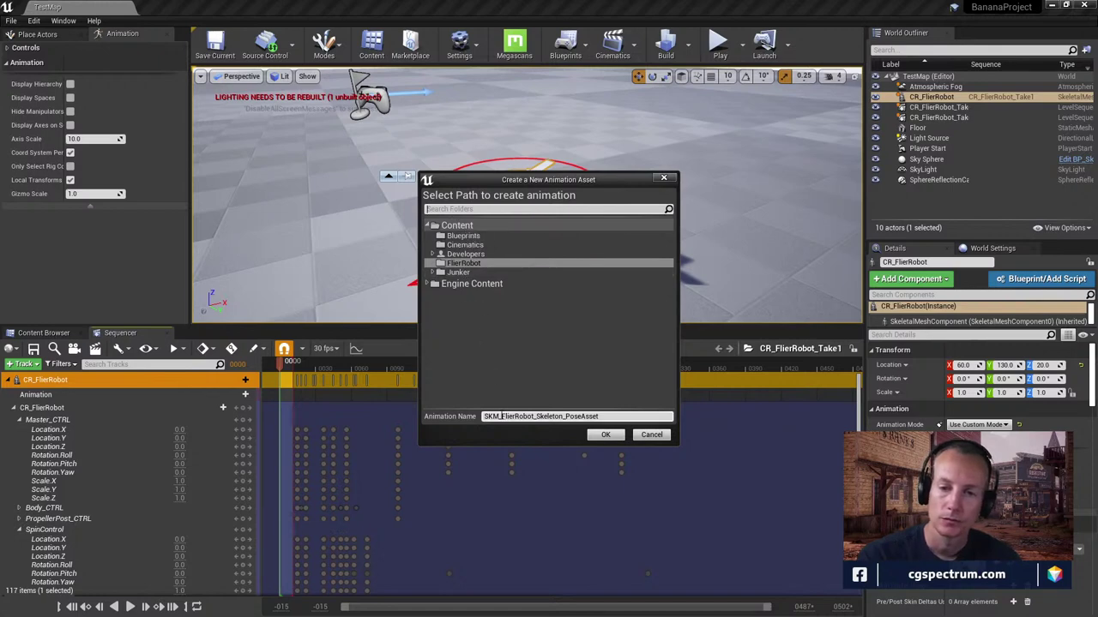
{"action": "left_click_drag", "start_coordinate": [501, 416], "coordinate": [455, 416]}
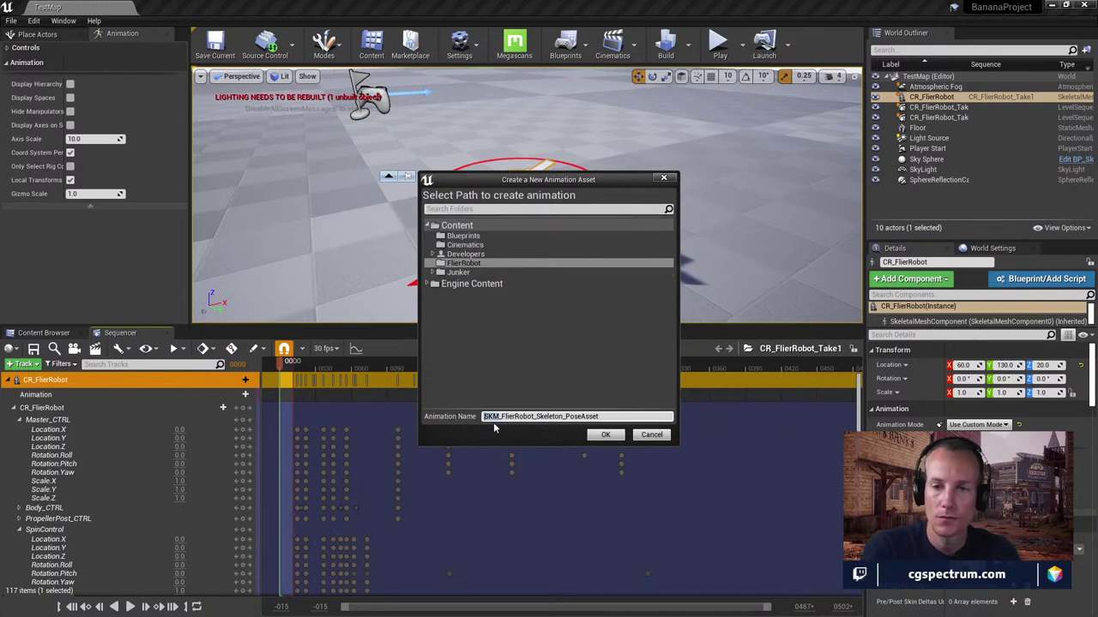
{"action": "type", "text": "AN_"}
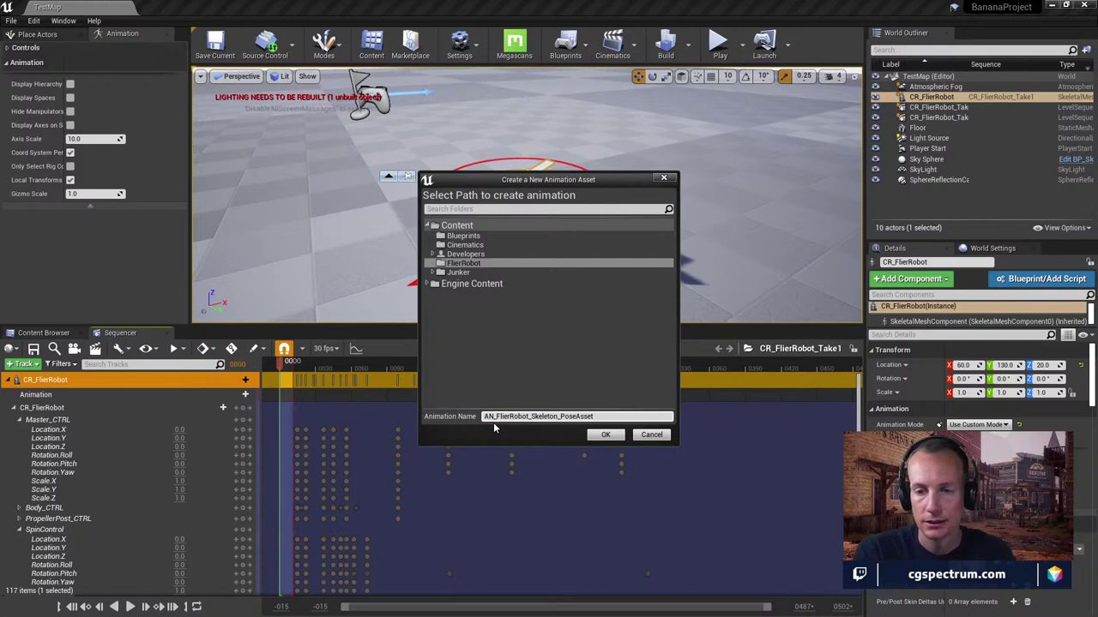
{"action": "key", "text": "End"}
{"action": "key", "text": "BackSpace"}
{"action": "key", "text": "BackSpace"}
{"action": "key", "text": "BackSpace"}
{"action": "key", "text": "BackSpace"}
{"action": "key", "text": "BackSpace"}
{"action": "key", "text": "BackSpace"}
{"action": "key", "text": "BackSpace"}
{"action": "key", "text": "BackSpace"}
{"action": "key", "text": "BackSpace"}
{"action": "key", "text": "BackSpace"}
{"action": "key", "text": "BackSpace"}
{"action": "key", "text": "BackSpace"}
{"action": "key", "text": "BackSpace"}
{"action": "key", "text": "BackSpace"}
{"action": "key", "text": "BackSpace"}
{"action": "key", "text": "BackSpace"}
{"action": "key", "text": "BackSpace"}
{"action": "key", "text": "BackSpace"}
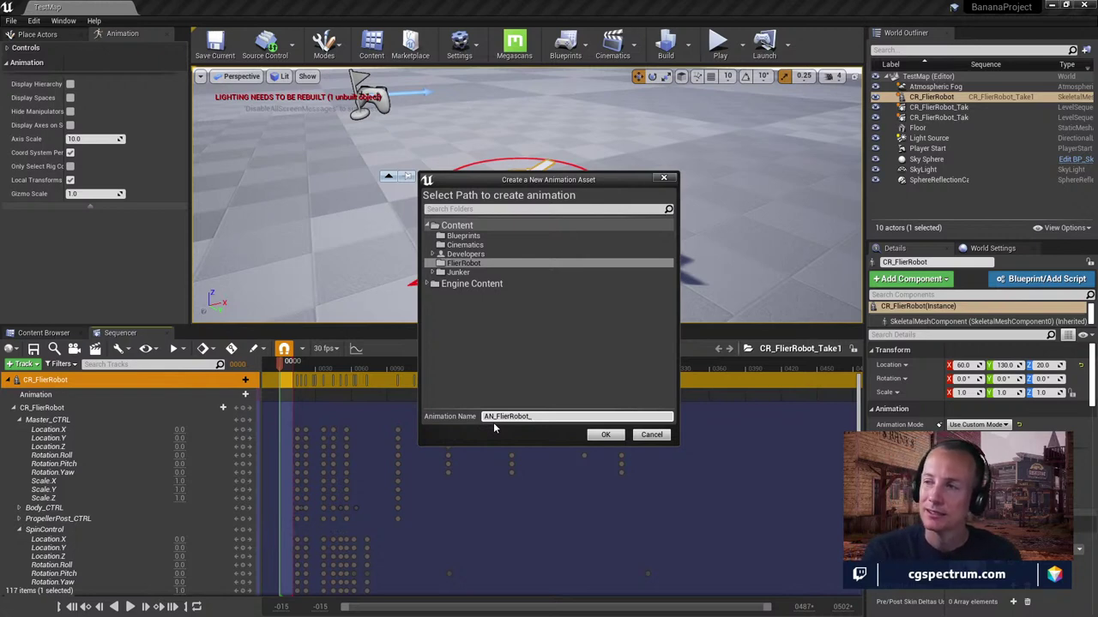
{"action": "type", "text": "asleep"}
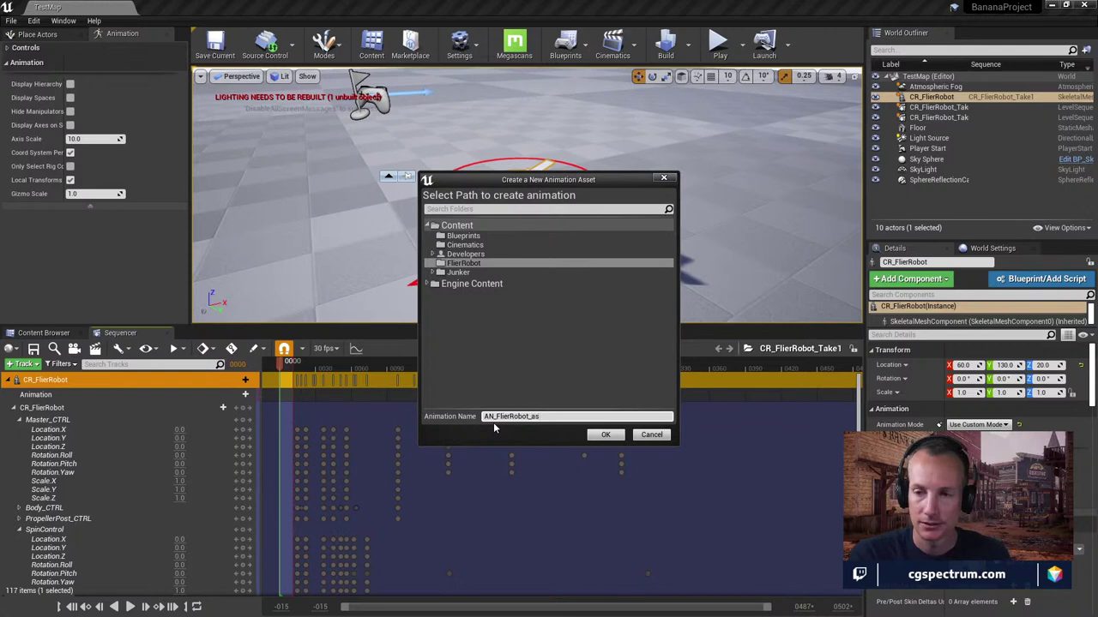
{"action": "key", "text": "Left"}
{"action": "key", "text": "Left"}
{"action": "key", "text": "Left"}
{"action": "key", "text": "Left"}
{"action": "key", "text": "Left"}
{"action": "key", "text": "BackSpace"}
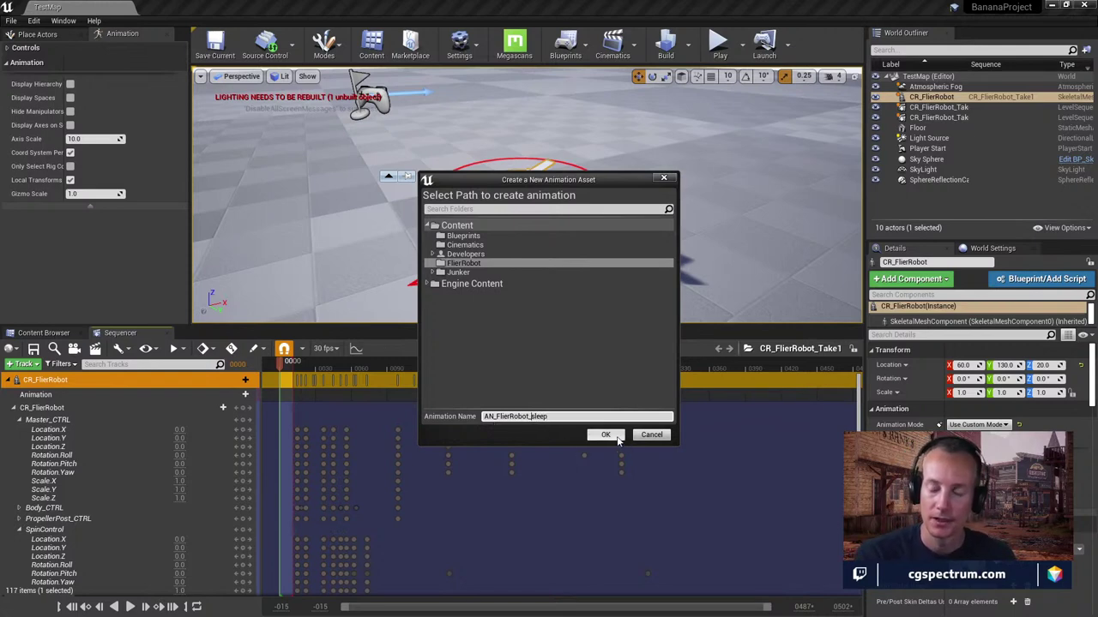
{"action": "left_click", "coordinate": [605, 436]}
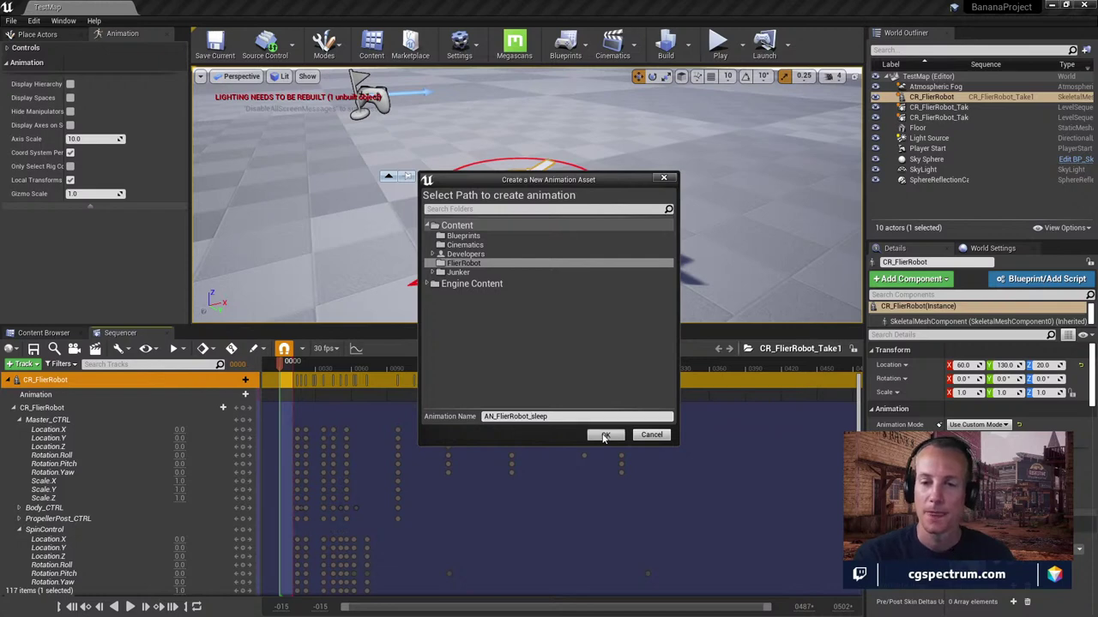
{"action": "left_click", "coordinate": [543, 417]}
{"action": "key", "text": "BackSpace"}
{"action": "type", "text": "S"}
{"action": "left_click", "coordinate": [602, 436]}
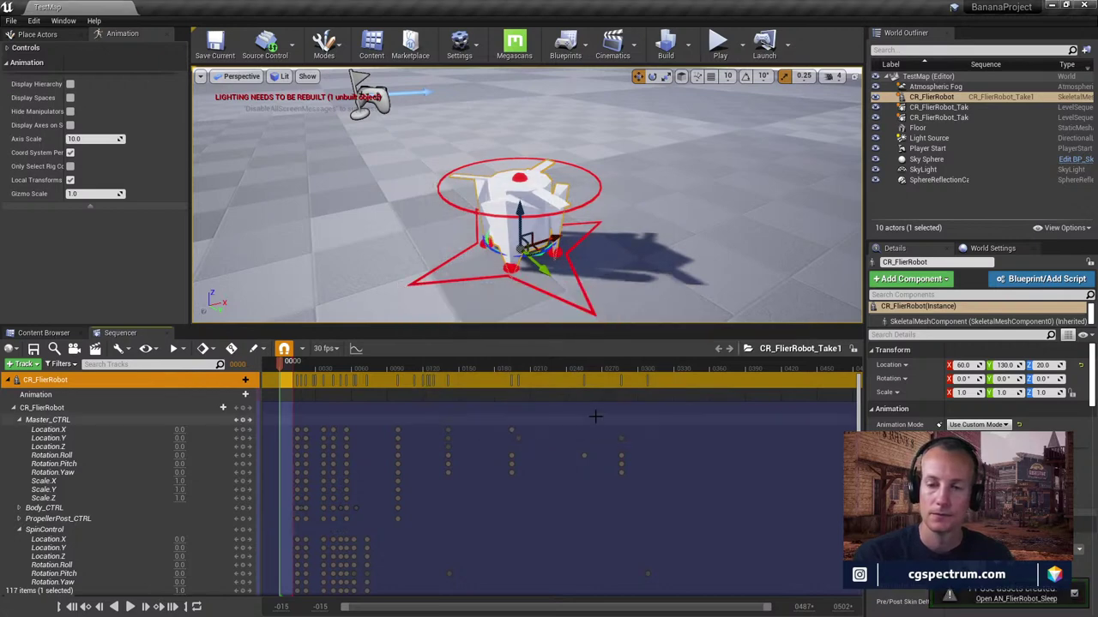
Open the AN_FlierRobot_Sleep pose asset in a maximized editor and raise Pose_0's weight to about 0.92 to preview it
{"action": "left_click", "coordinate": [1027, 601]}
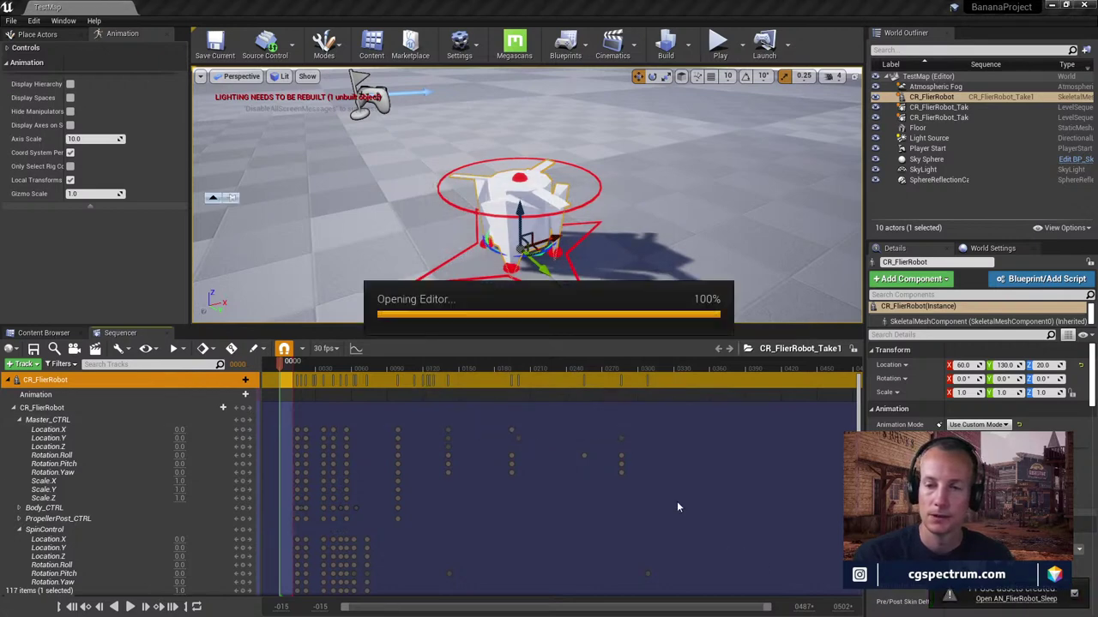
{"action": "double_click", "coordinate": [615, 195]}
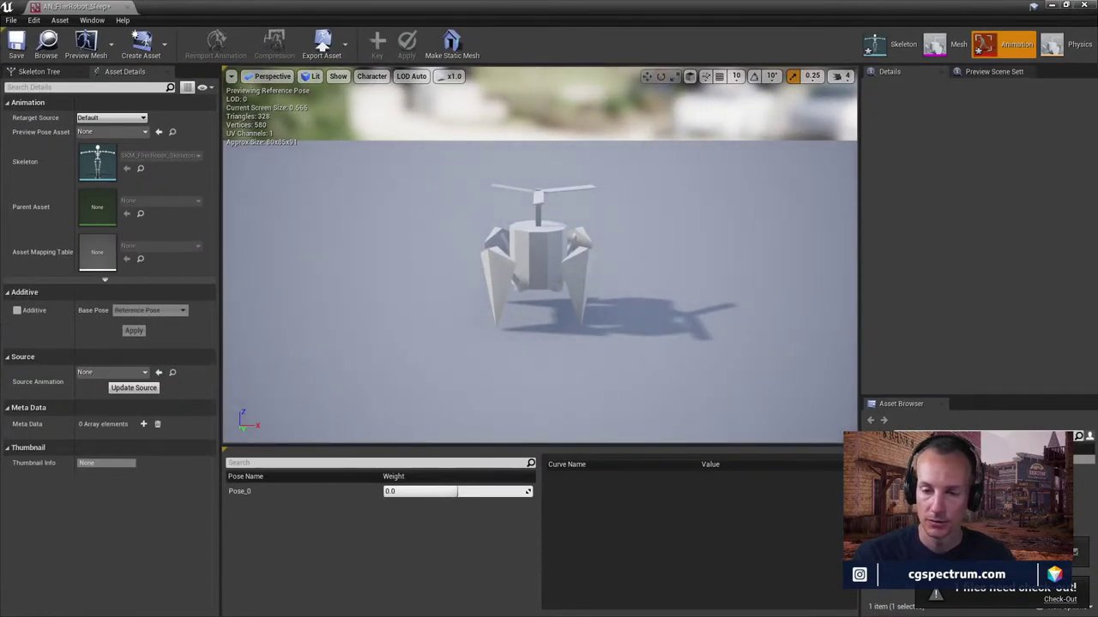
{"action": "left_click", "coordinate": [446, 491]}
{"action": "type", "text": "1"}
{"action": "key", "text": "Return"}
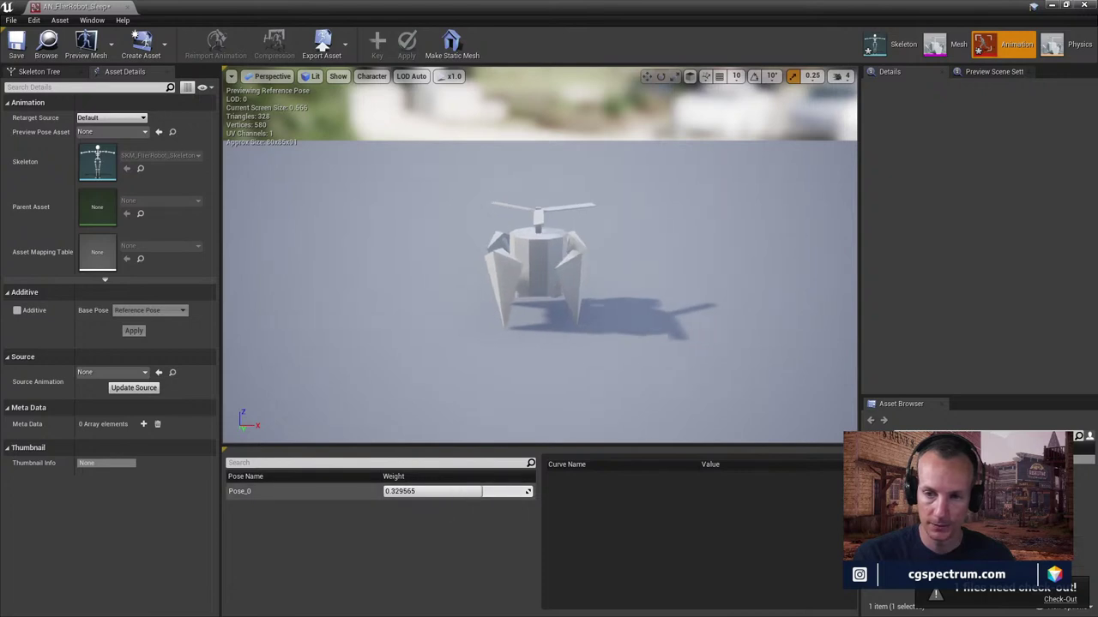
{"action": "left_click_drag", "start_coordinate": [445, 491], "coordinate": [527, 491]}
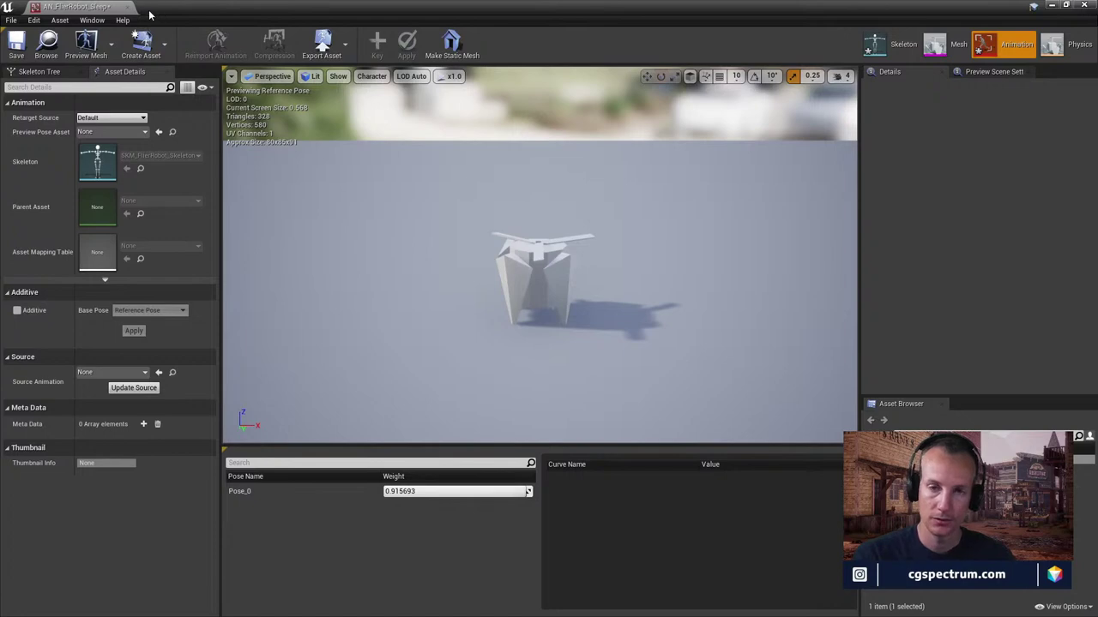
Save the AN_FlierRobot_Sleep pose asset and close its editor window
{"action": "left_click", "coordinate": [16, 43]}
{"action": "left_click_drag", "start_coordinate": [254, 16], "coordinate": [381, 285]}
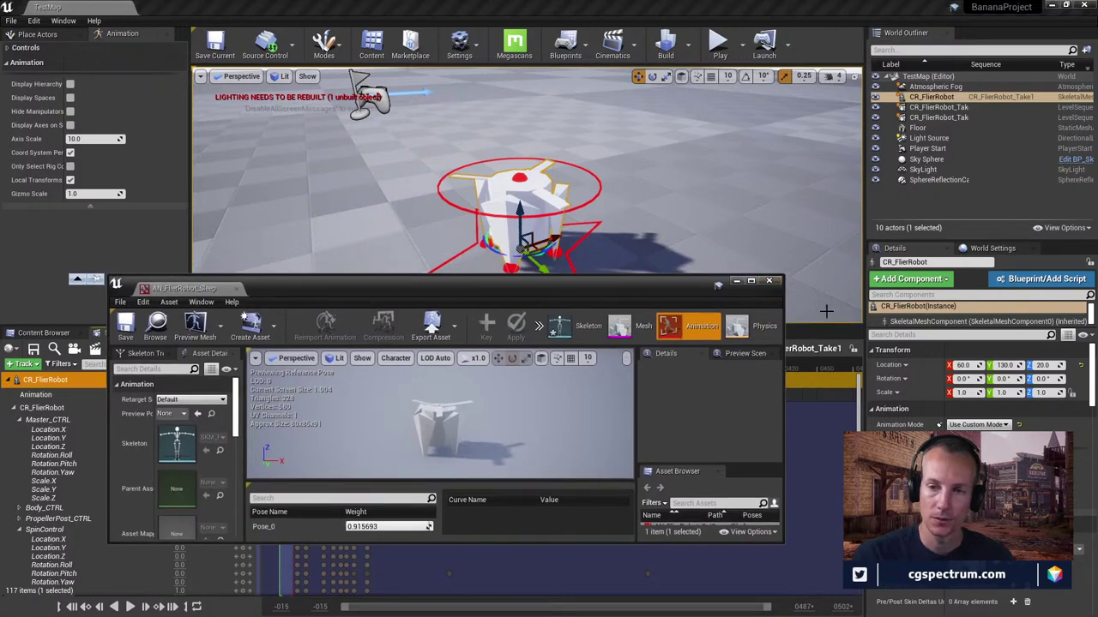
{"action": "left_click", "coordinate": [768, 280]}
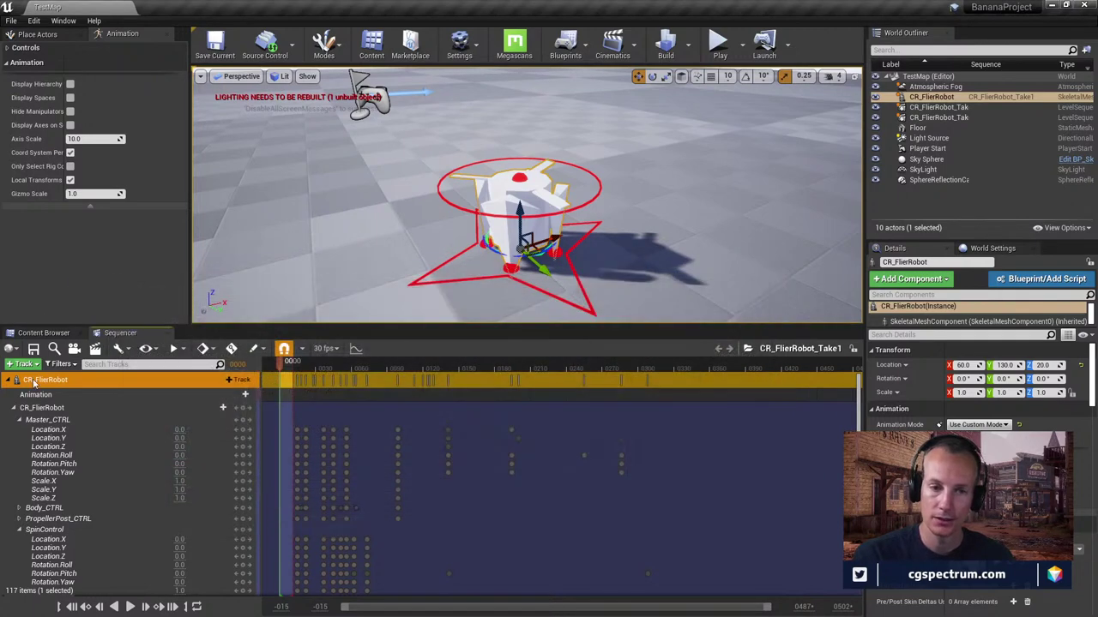
Try to bake an animation sequence from the CR_FlierRobot track as AN_FlierRobot_Sleep, declining to replace the existing pose asset
{"action": "right_click", "coordinate": [39, 382]}
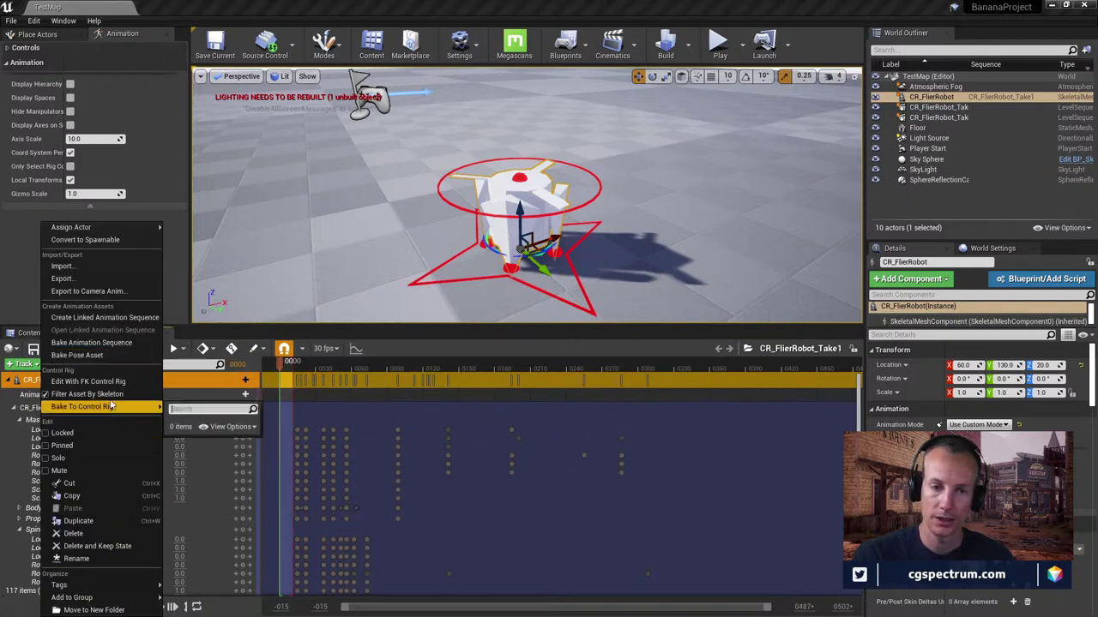
{"action": "left_click", "coordinate": [103, 343]}
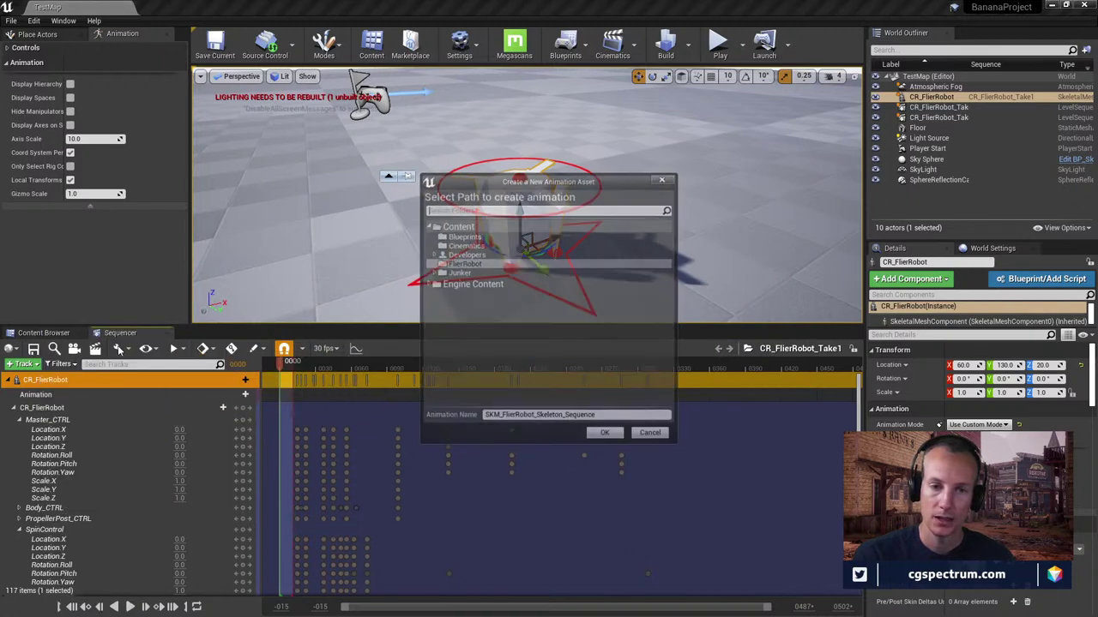
{"action": "left_click", "coordinate": [500, 416]}
{"action": "left_click_drag", "start_coordinate": [500, 416], "coordinate": [483, 417]}
{"action": "type", "text": "A"}
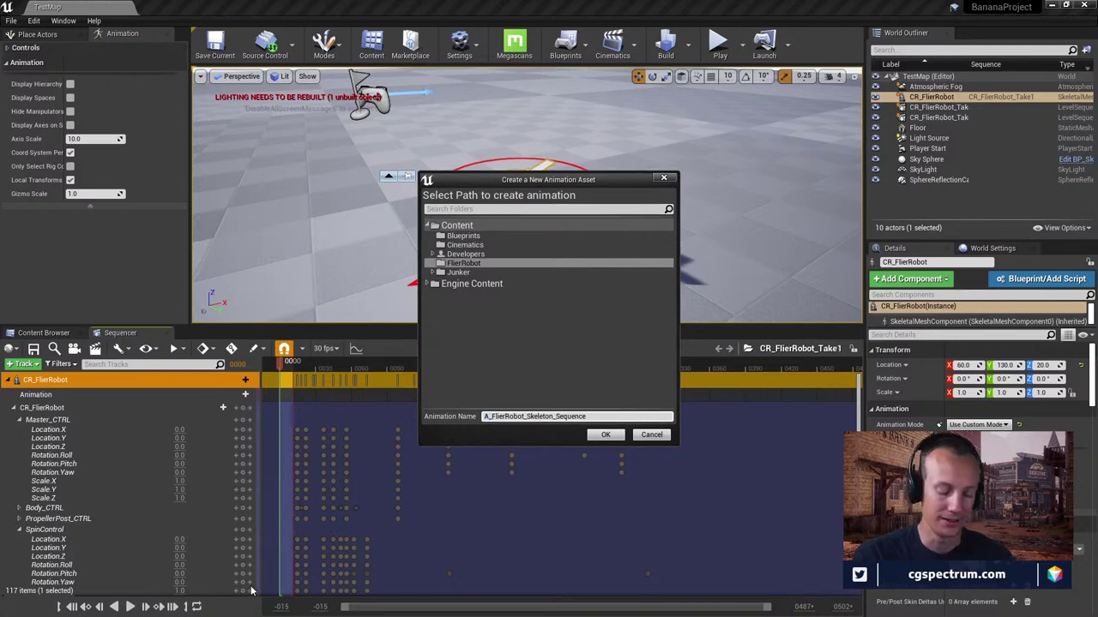
{"action": "type", "text": "N"}
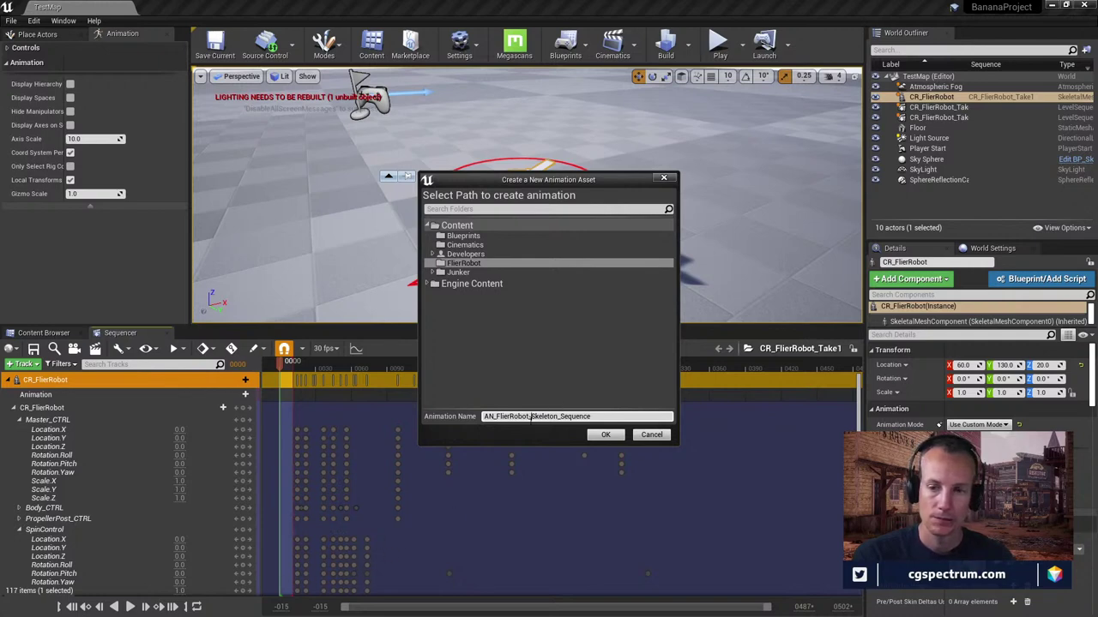
{"action": "left_click_drag", "start_coordinate": [531, 416], "coordinate": [808, 404]}
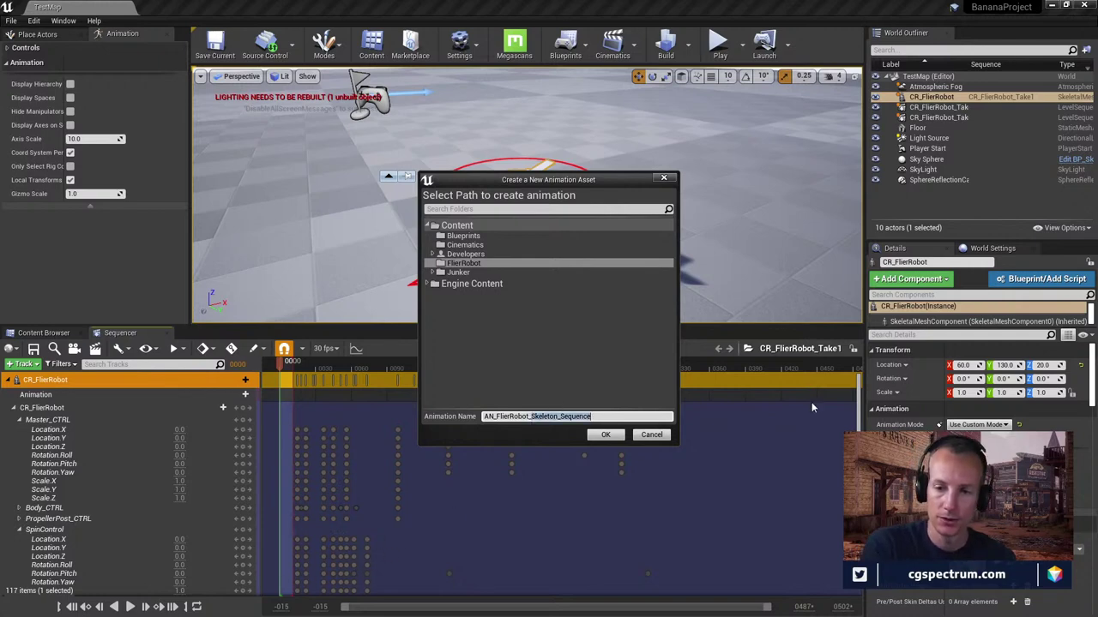
{"action": "type", "text": "Sleep"}
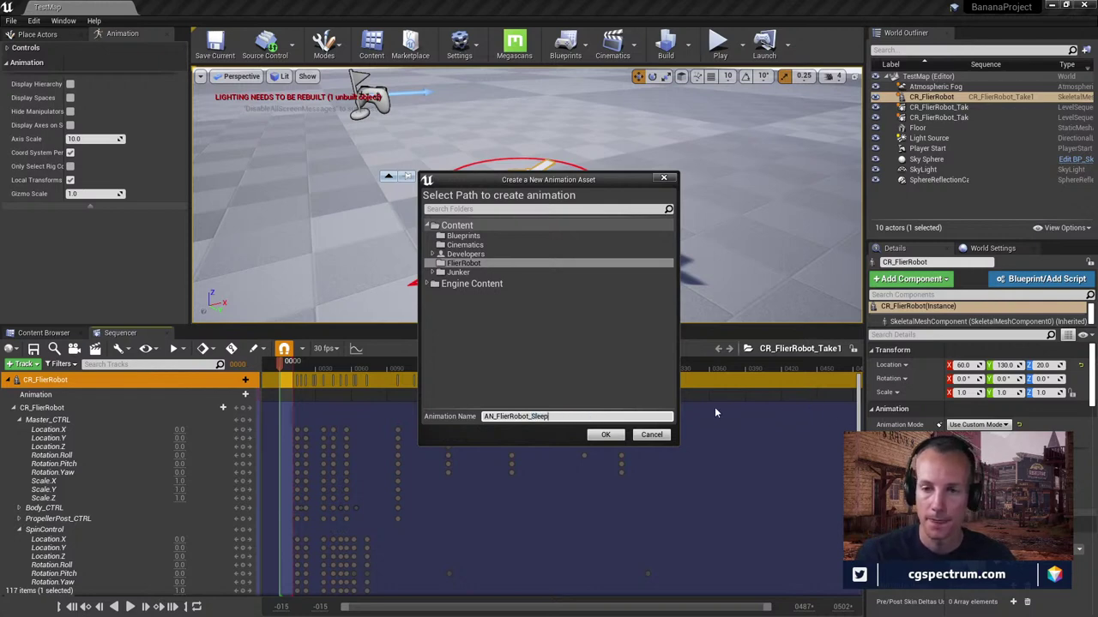
{"action": "left_click", "coordinate": [606, 435]}
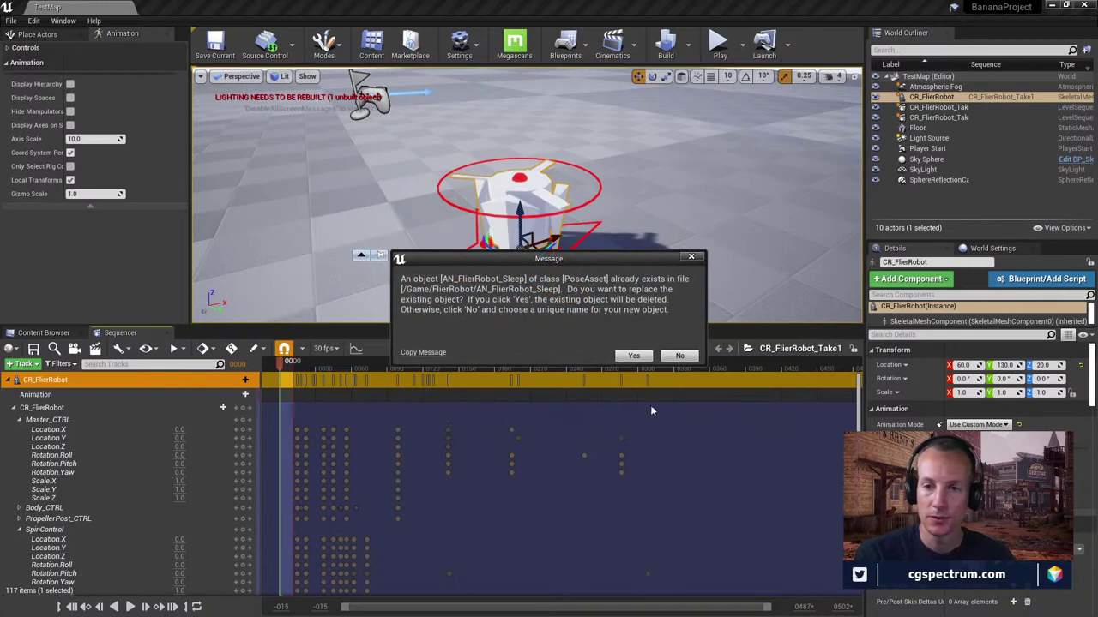
{"action": "left_click", "coordinate": [680, 356]}
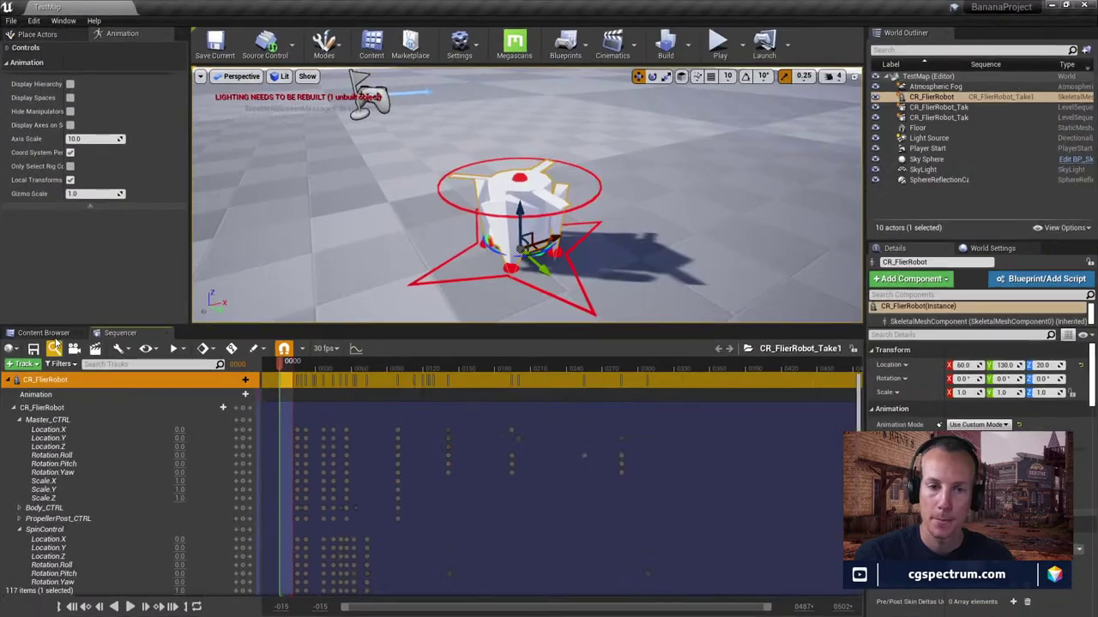
Rename the AN_FlierRobot_Sleep pose asset in the FlierRobot content folder to AN_FlierRobot_Sleep_Pose
{"action": "left_click", "coordinate": [43, 333]}
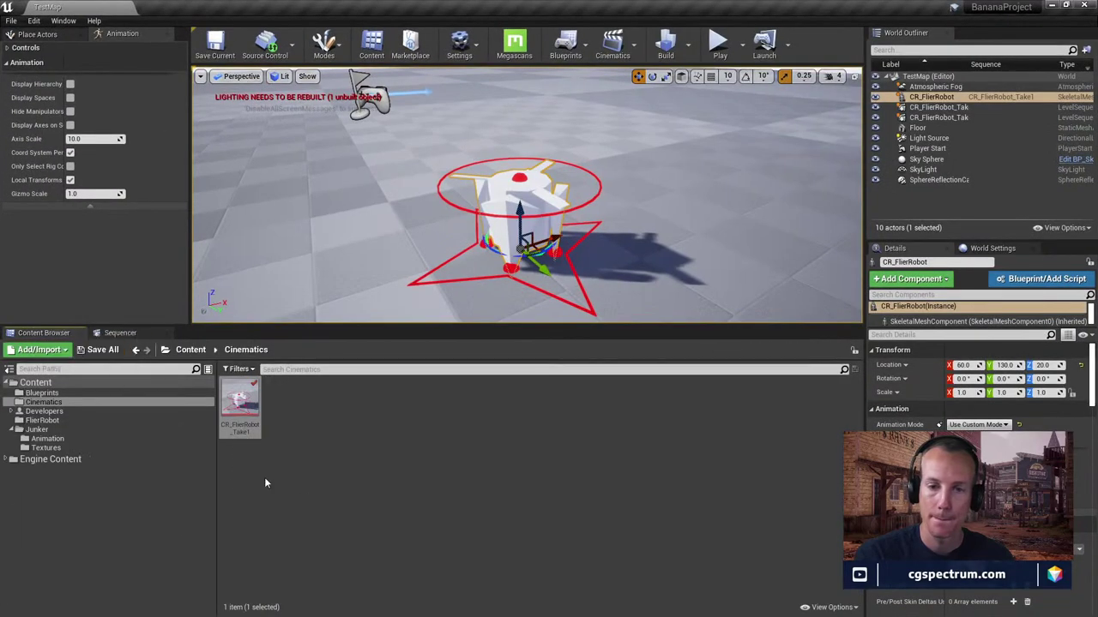
{"action": "right_click", "coordinate": [238, 404]}
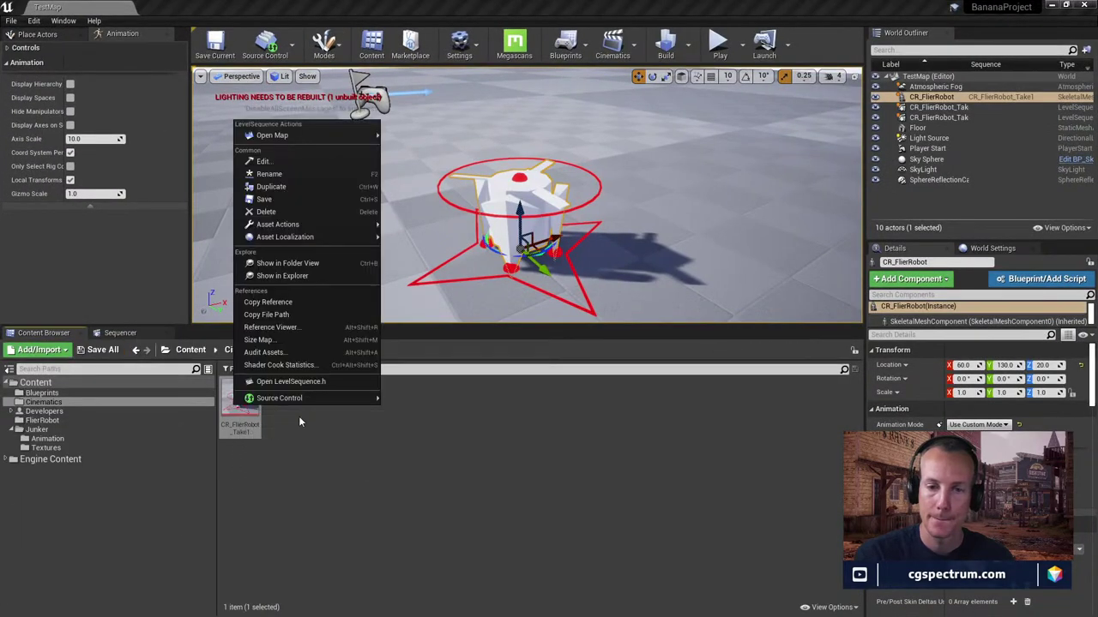
{"action": "left_click", "coordinate": [308, 201]}
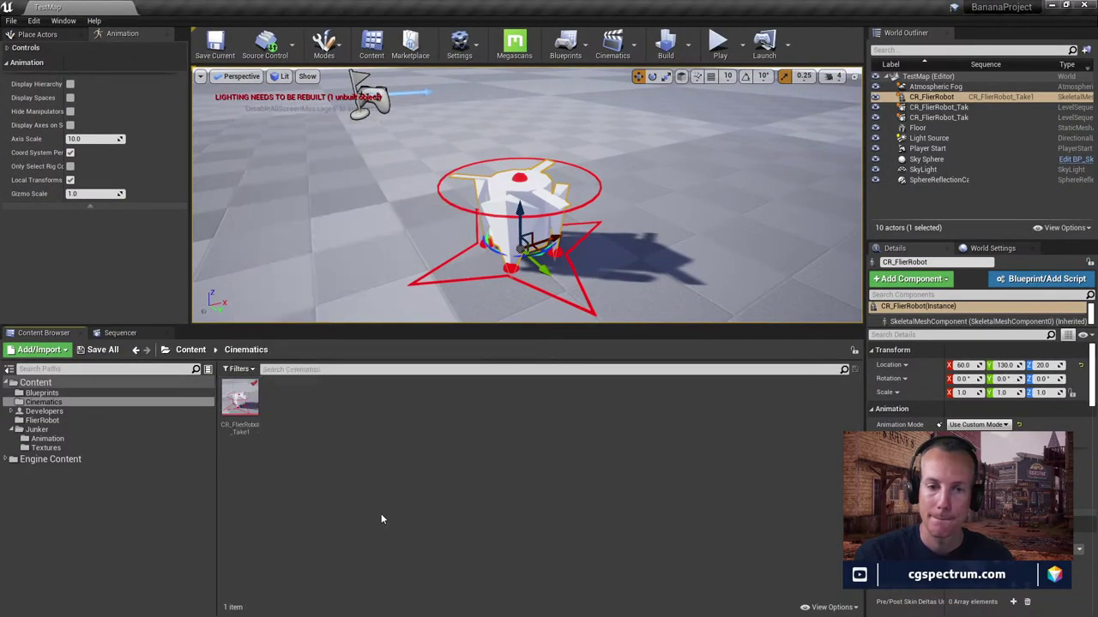
{"action": "left_click", "coordinate": [38, 429]}
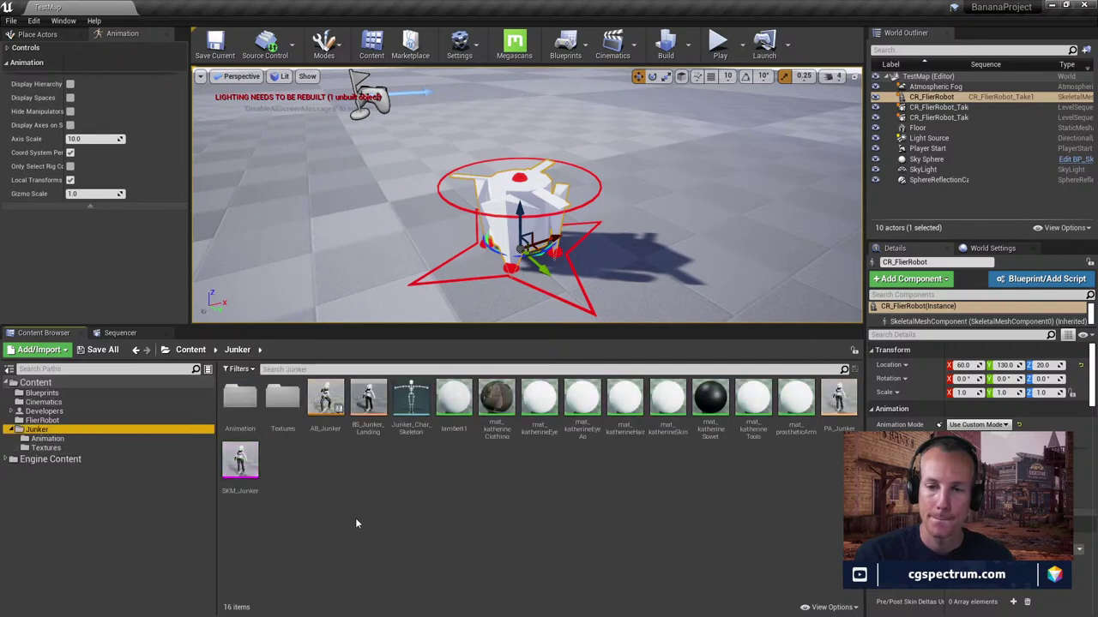
{"action": "left_click", "coordinate": [41, 420]}
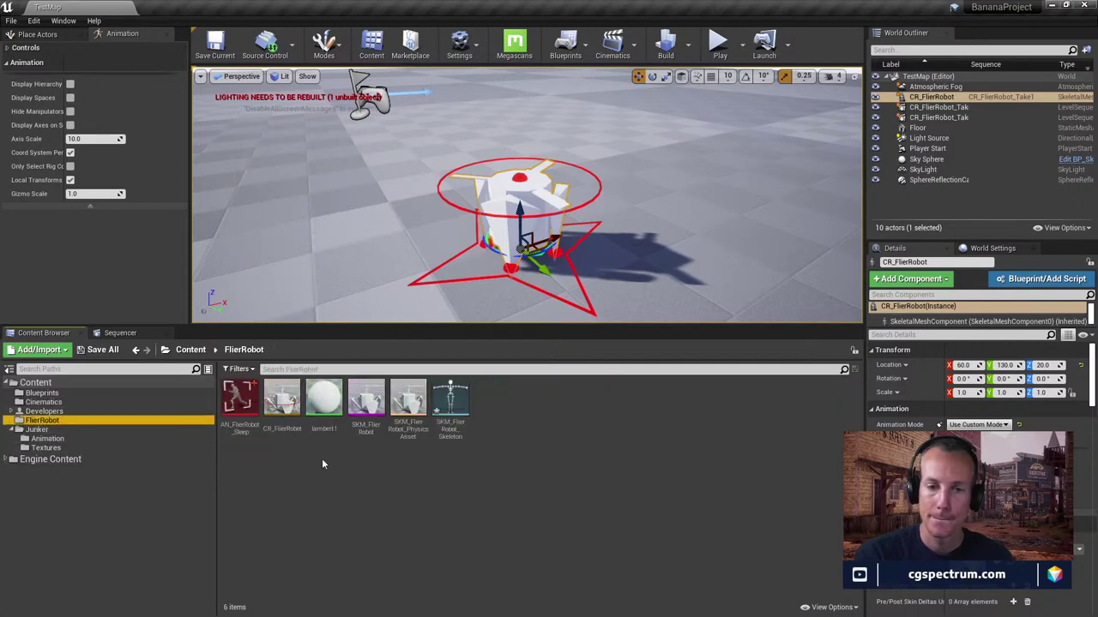
{"action": "right_click", "coordinate": [246, 419]}
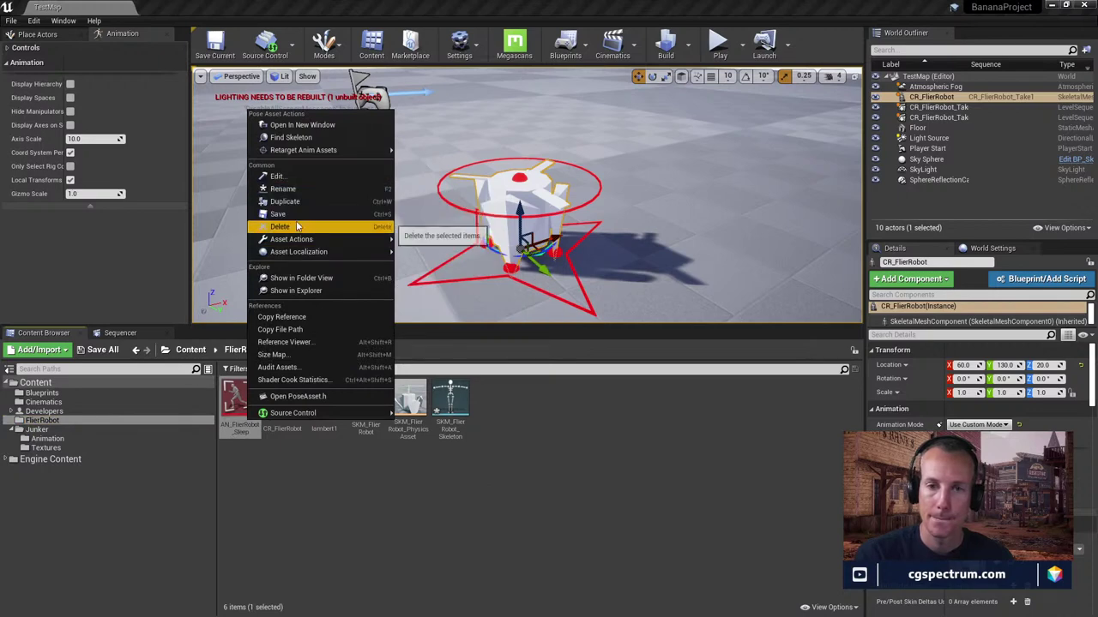
{"action": "left_click", "coordinate": [300, 189]}
{"action": "key", "text": "End"}
{"action": "type", "text": "_"}
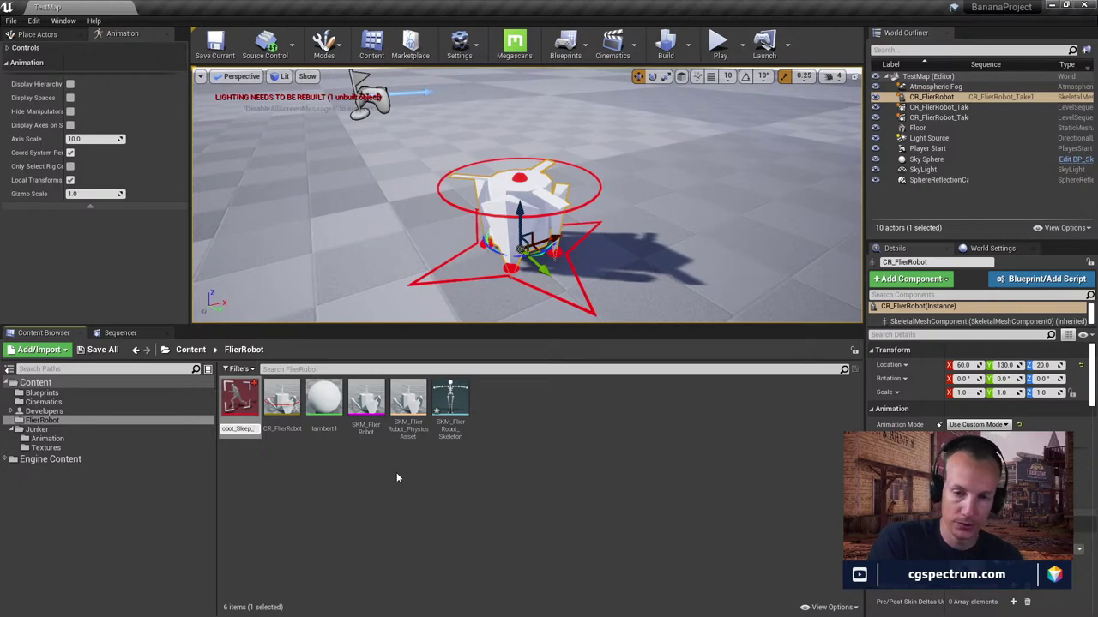
{"action": "type", "text": "Pose"}
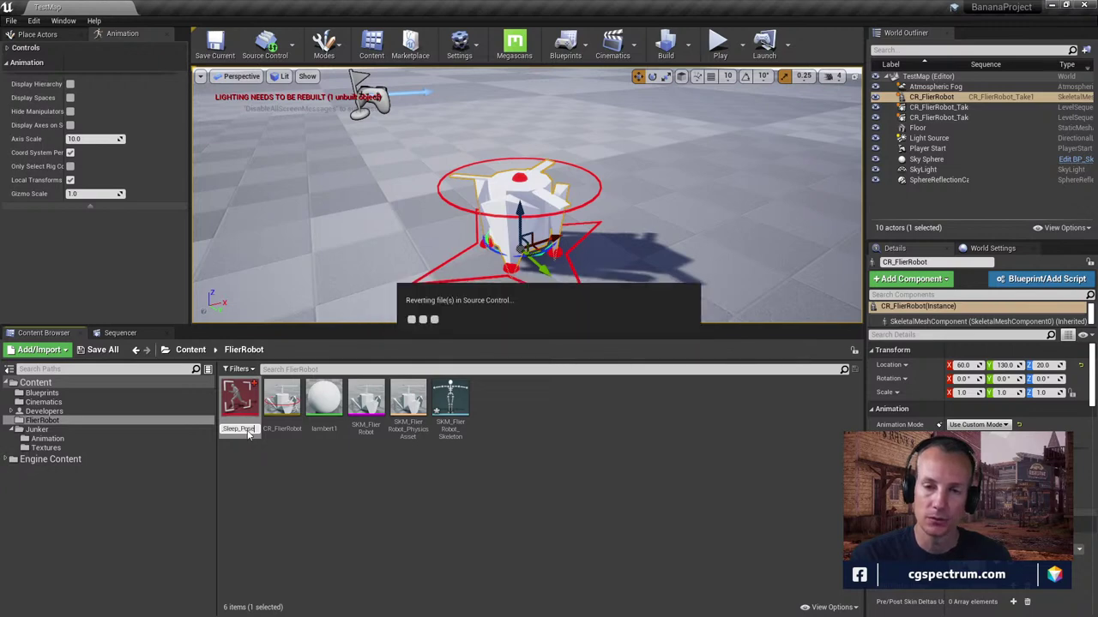
Rename the sleep pose asset in the FlierRobot folder to AP_FlierRobot_Sleep
{"action": "right_click", "coordinate": [245, 429]}
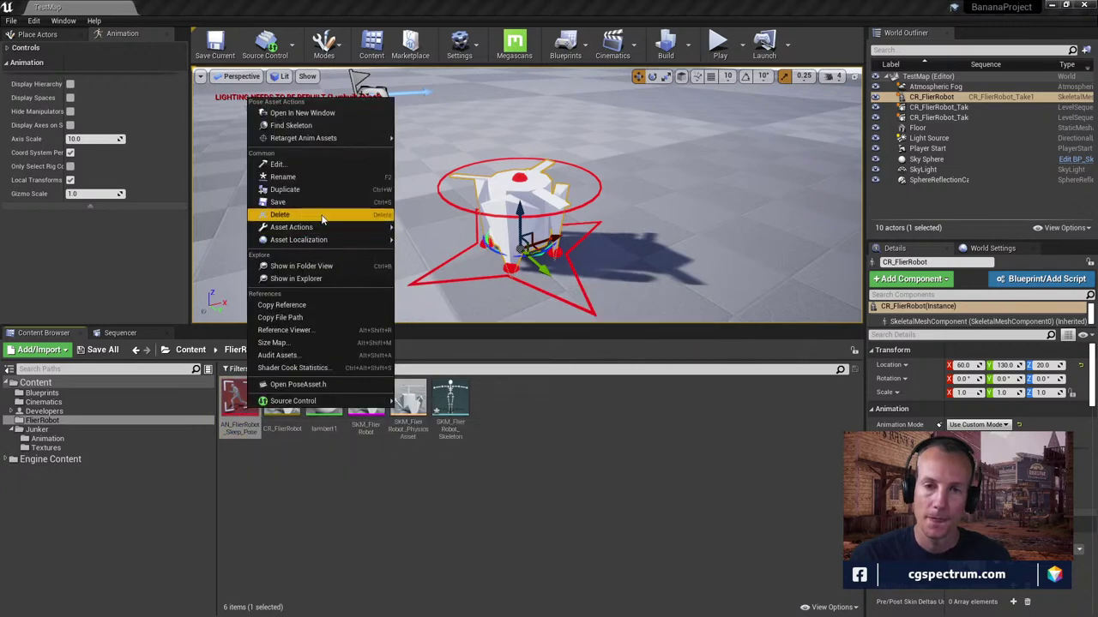
{"action": "left_click", "coordinate": [291, 175]}
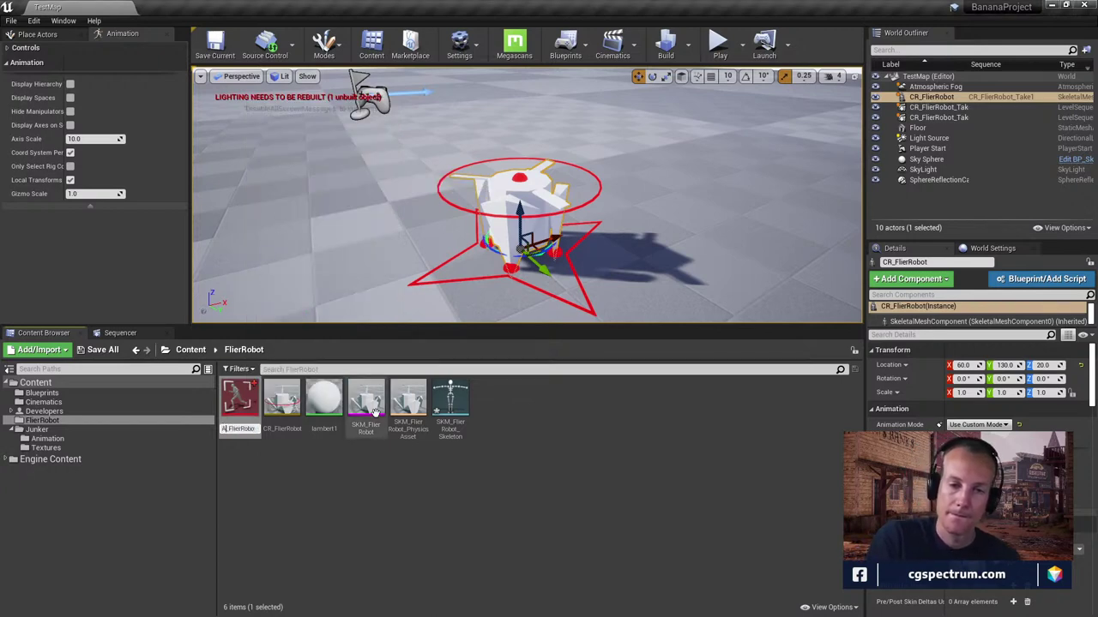
{"action": "key", "text": "Return"}
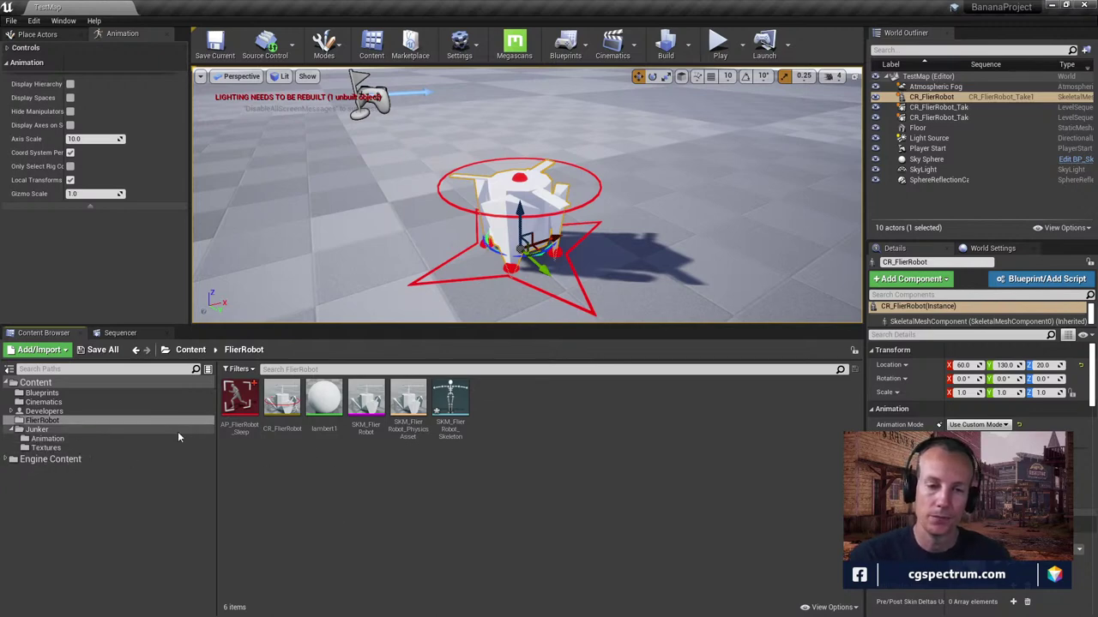
Bake the CR_FlierRobot track into an animation sequence named AN_FlierRobot_Sleep in the FlierRobot folder, exporting transforms and curves
{"action": "left_click", "coordinate": [125, 332]}
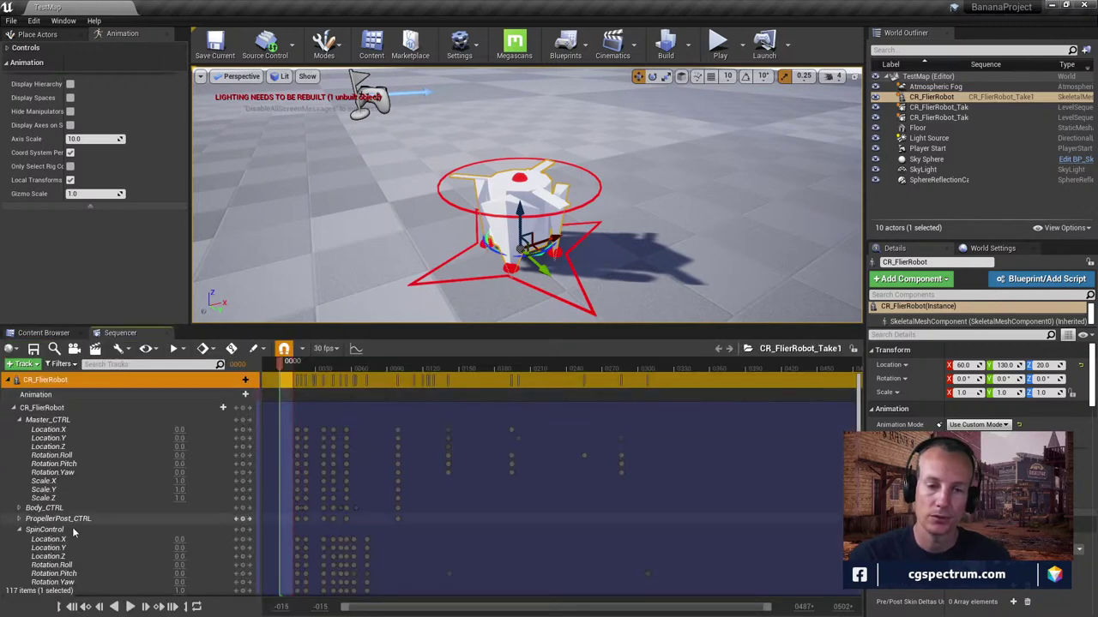
{"action": "right_click", "coordinate": [73, 382]}
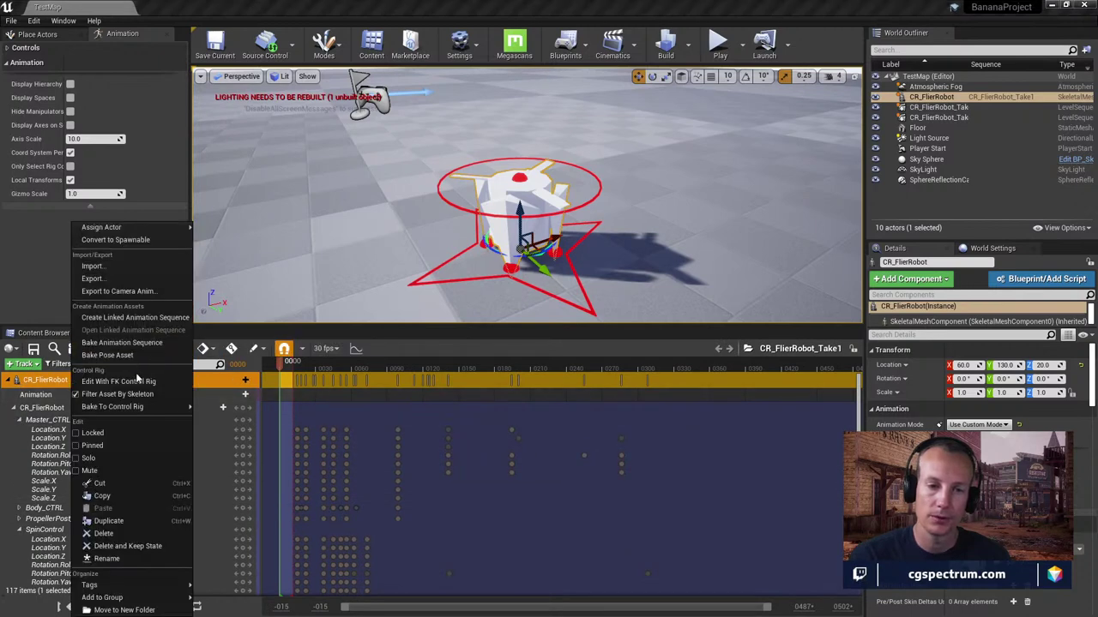
{"action": "left_click", "coordinate": [128, 343]}
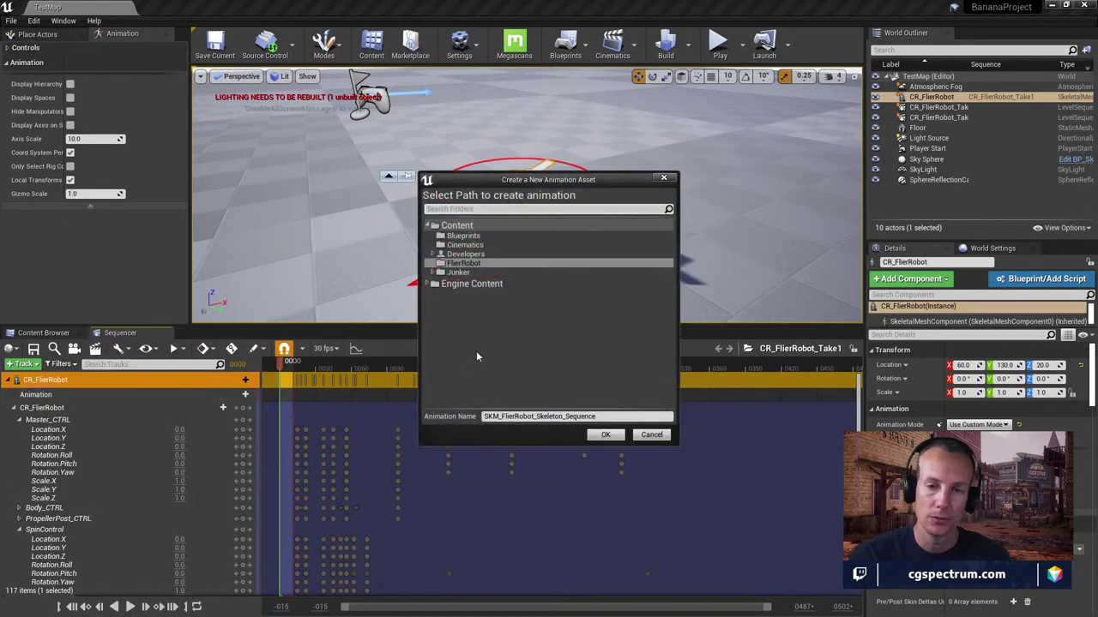
{"action": "left_click", "coordinate": [546, 417]}
{"action": "left_click_drag", "start_coordinate": [537, 416], "coordinate": [600, 417]}
{"action": "type", "text": "S"}
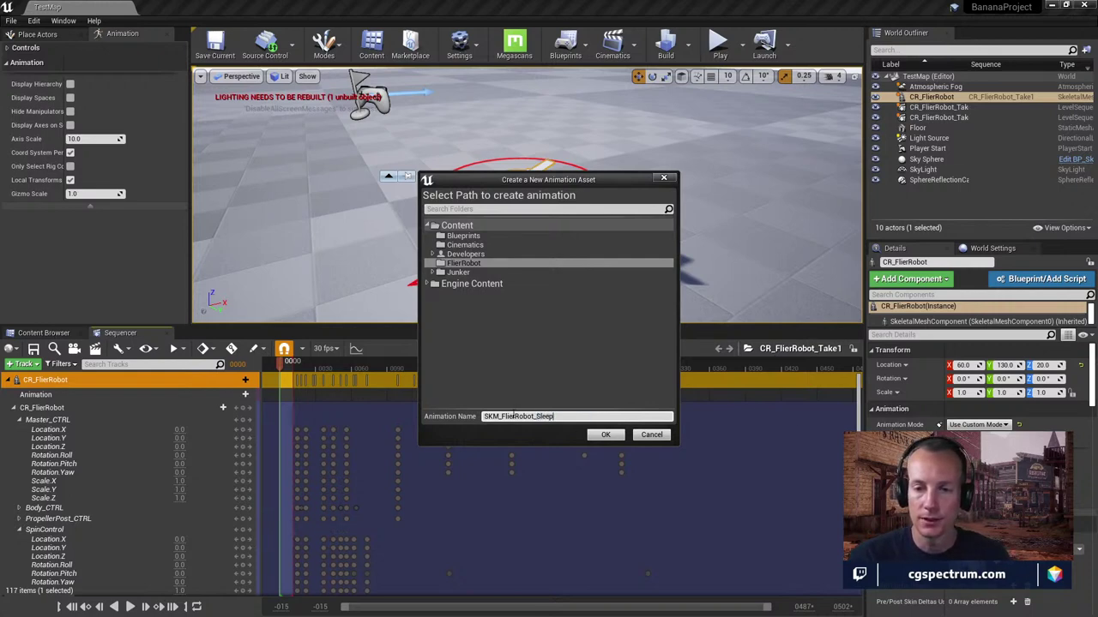
{"action": "type", "text": "AN"}
{"action": "left_click", "coordinate": [603, 436]}
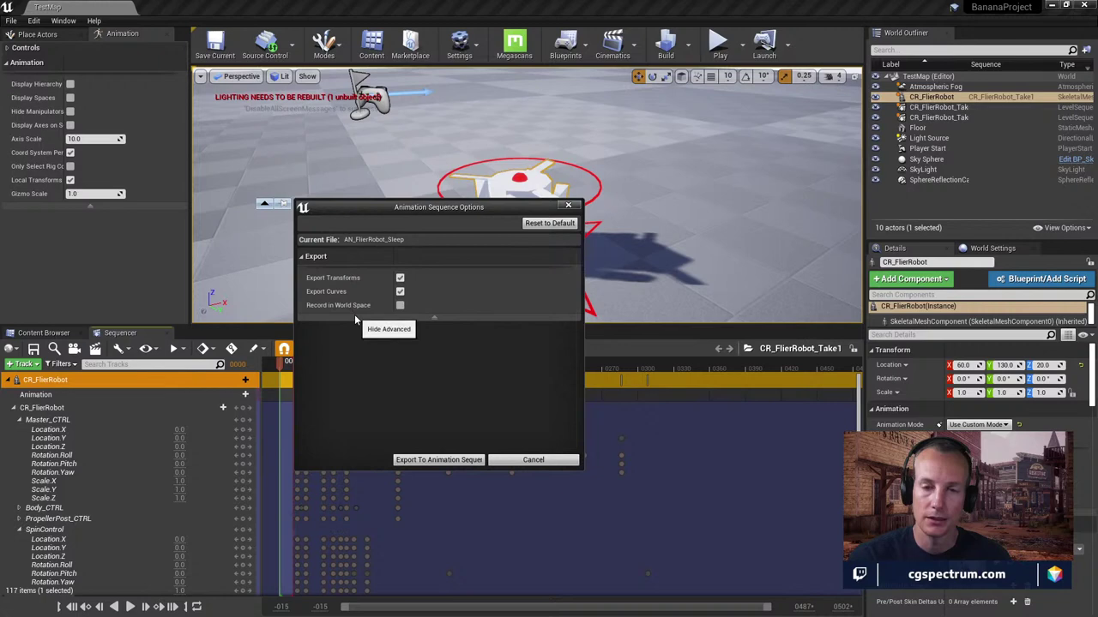
{"action": "mouse_move", "coordinate": [461, 210]}
{"action": "left_mouse_down"}
{"action": "mouse_move", "coordinate": [468, 337]}
{"action": "mouse_move", "coordinate": [470, 216]}
{"action": "left_mouse_up"}
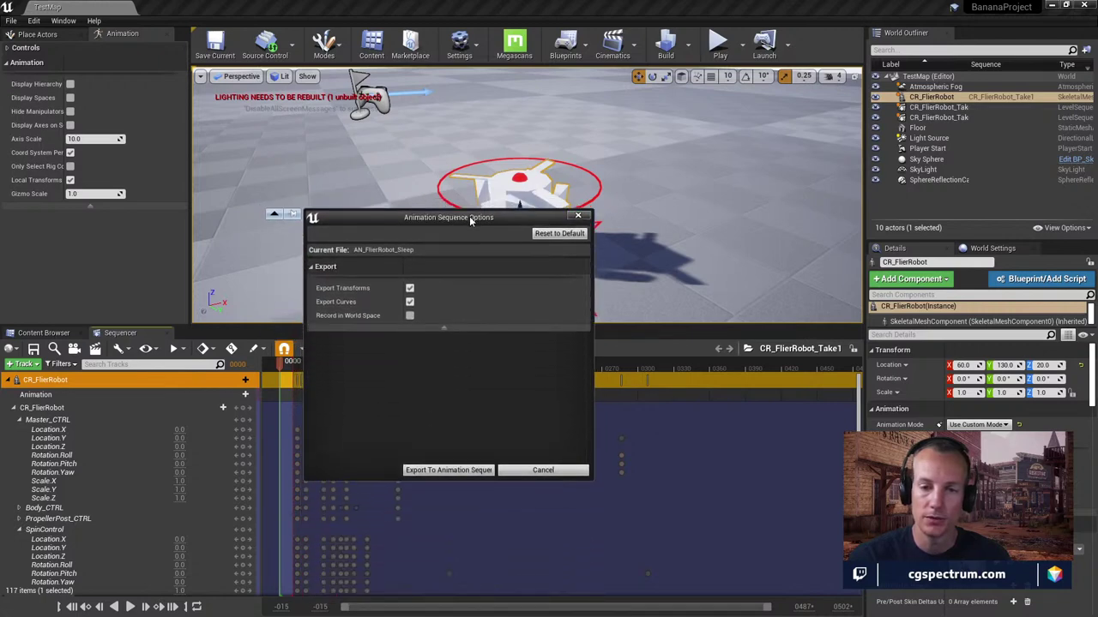
{"action": "left_click", "coordinate": [487, 466]}
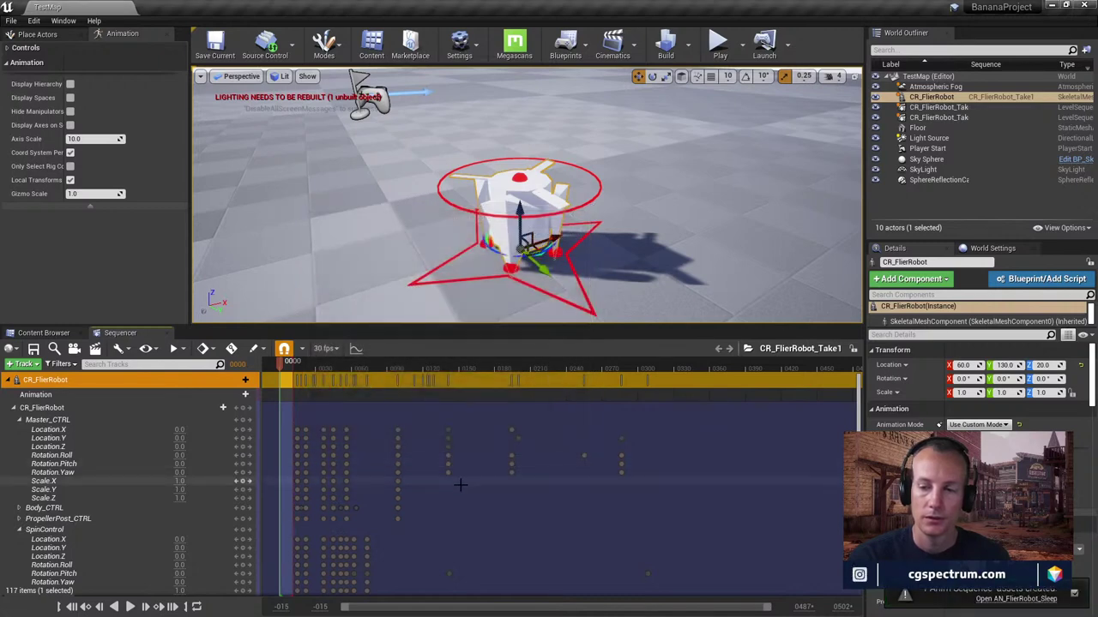
Open the baked AN_FlierRobot_Sleep sequence in a maximized editor and examine the robot's animation from several angles
{"action": "left_click", "coordinate": [1020, 599]}
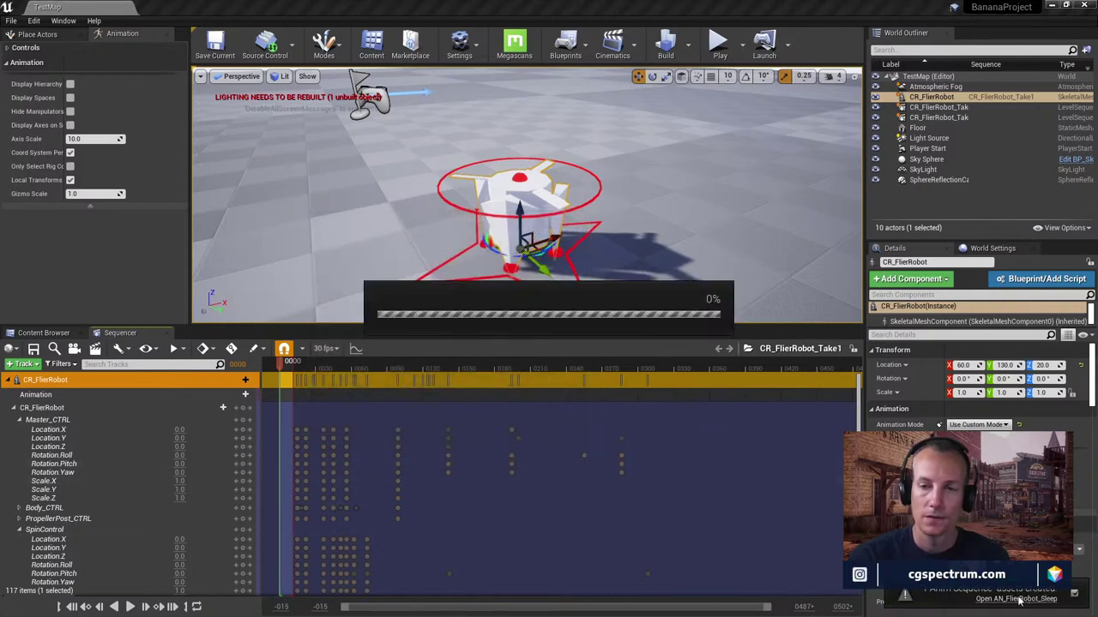
{"action": "double_click", "coordinate": [538, 289]}
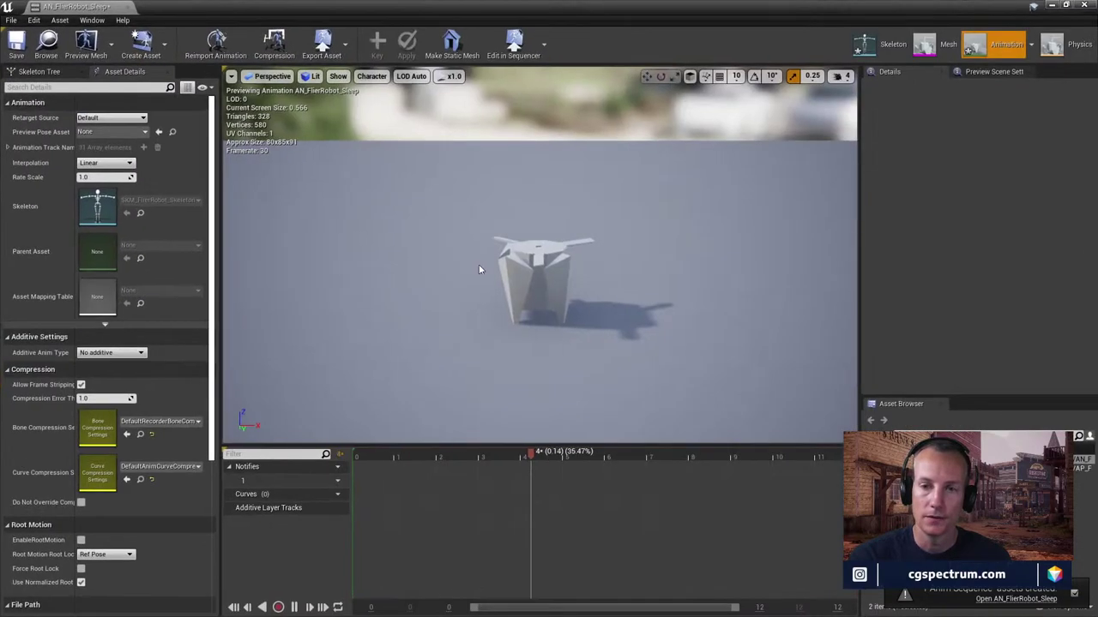
{"action": "right_click_drag", "start_coordinate": [539, 299], "coordinate": [625, 315]}
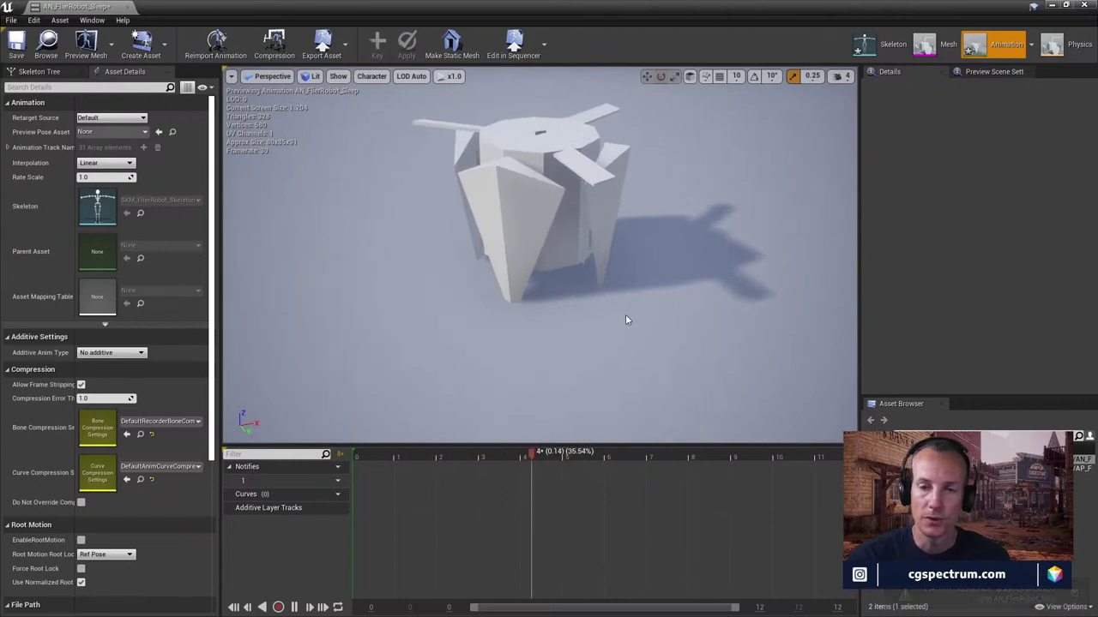
{"action": "right_click_drag", "start_coordinate": [532, 306], "coordinate": [558, 241]}
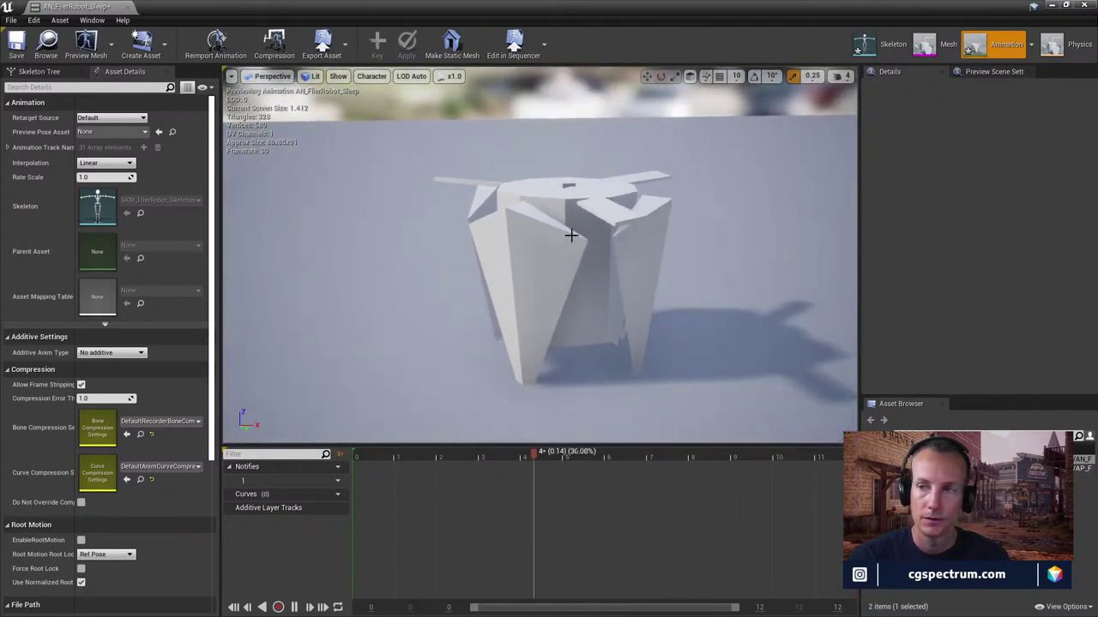
Open the flier robot's physics asset, run the physics simulation on all bodies, and stop it
{"action": "left_click", "coordinate": [1059, 45]}
{"action": "right_click_drag", "start_coordinate": [686, 295], "coordinate": [686, 283]}
{"action": "right_click_drag", "start_coordinate": [623, 259], "coordinate": [623, 259]}
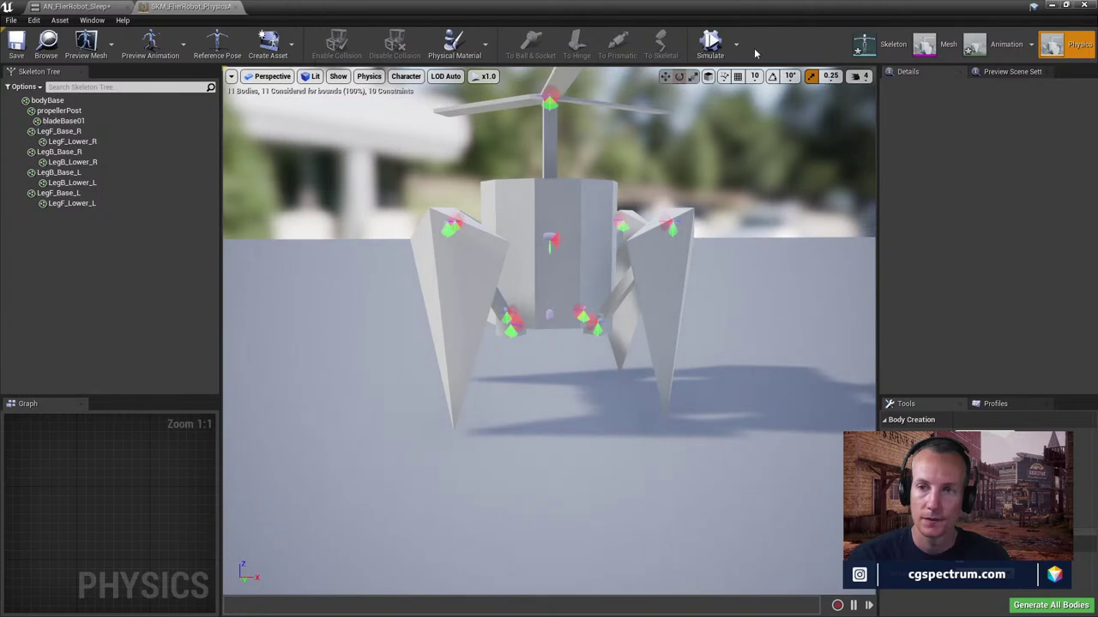
{"action": "left_click", "coordinate": [711, 43]}
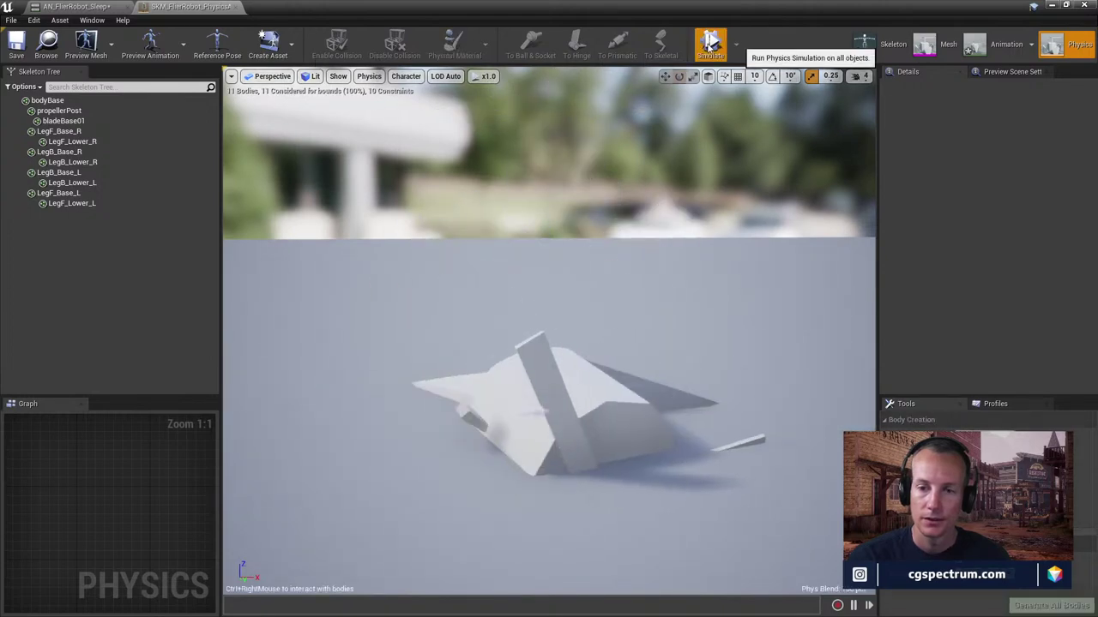
{"action": "left_click", "coordinate": [711, 43]}
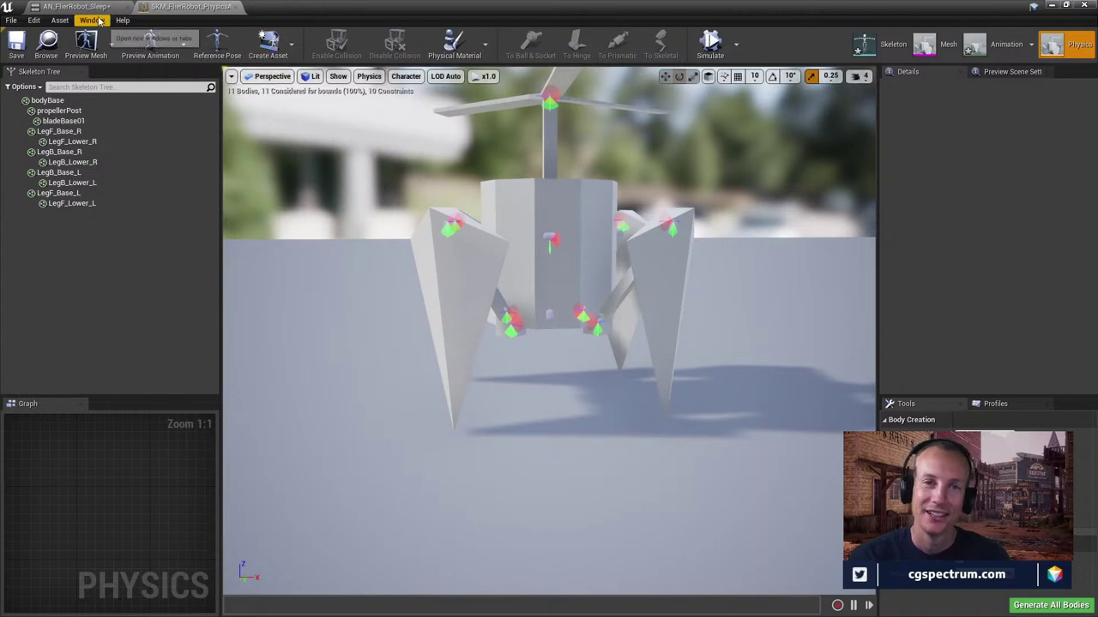
{"action": "left_click", "coordinate": [96, 19]}
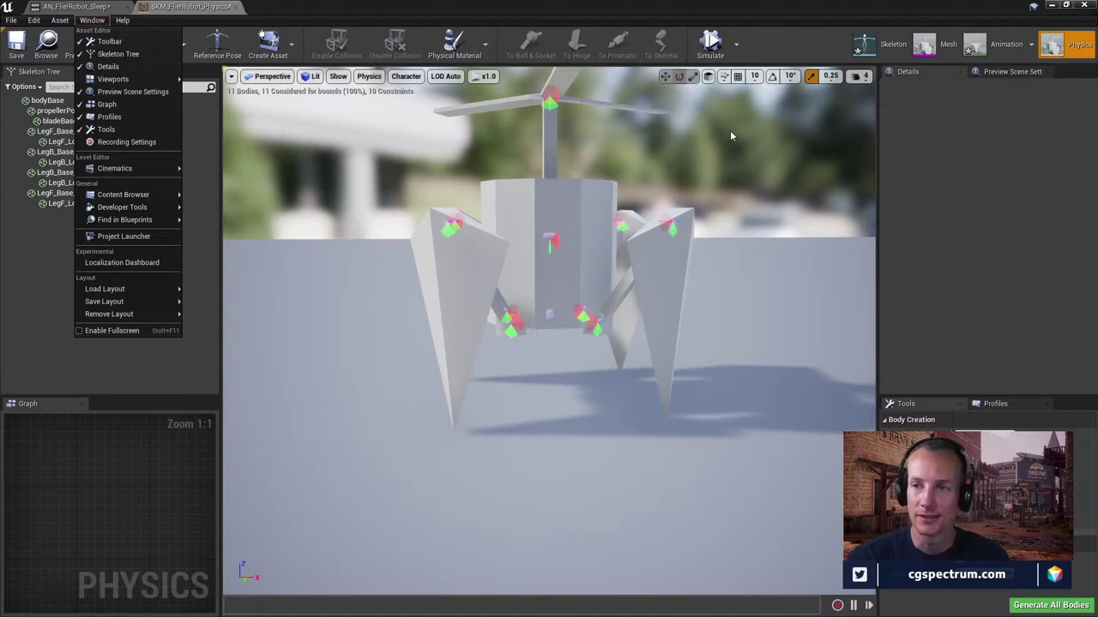
{"action": "left_click", "coordinate": [735, 44]}
{"action": "left_click", "coordinate": [775, 38]}
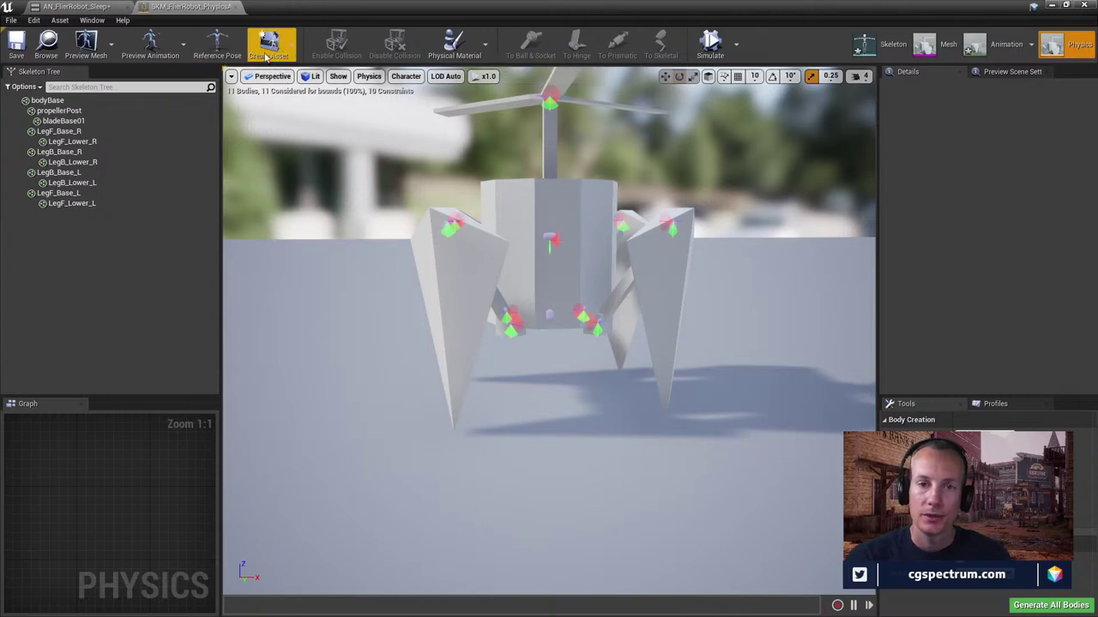
{"action": "left_click", "coordinate": [290, 46]}
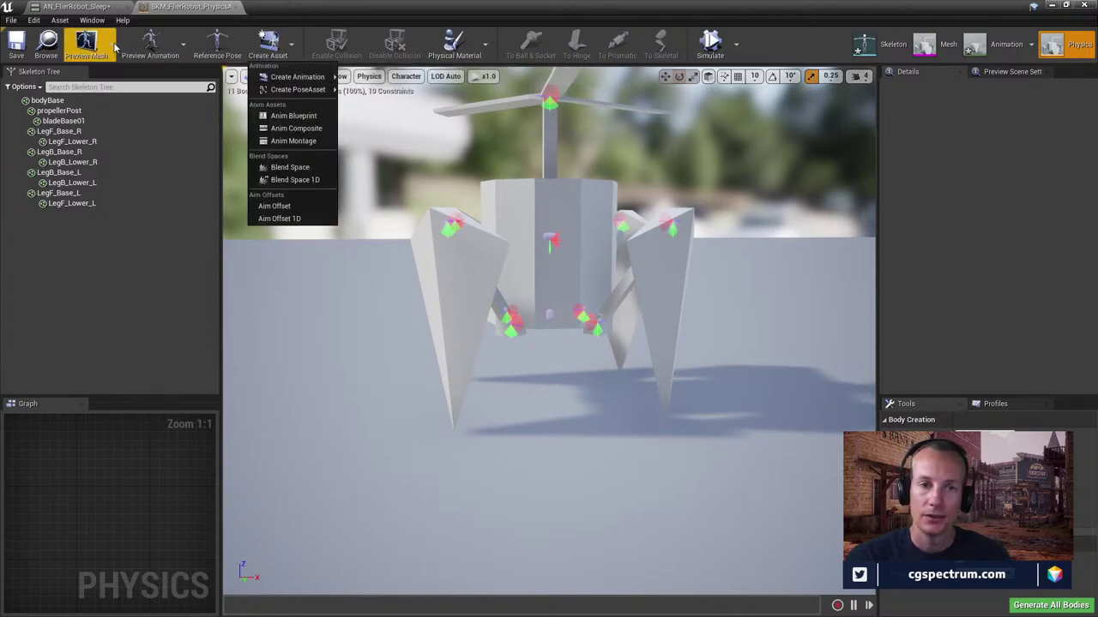
{"action": "left_click", "coordinate": [115, 48]}
{"action": "left_click", "coordinate": [88, 381]}
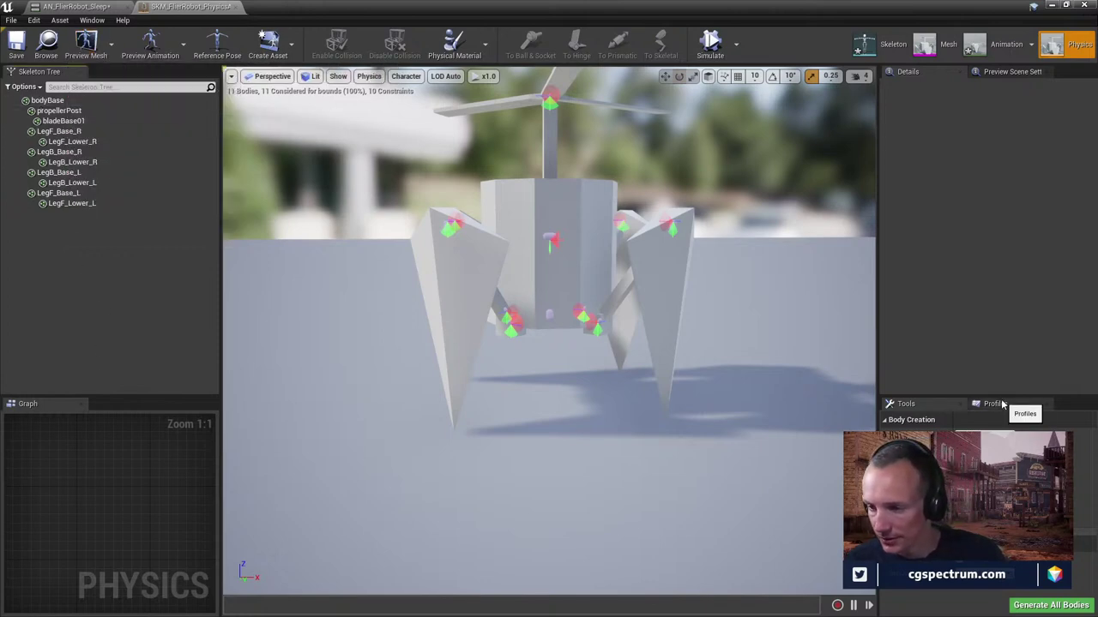
Generate all bodies for the flier robot's physics asset, then run and stop the physics simulation
{"action": "left_click", "coordinate": [1051, 605]}
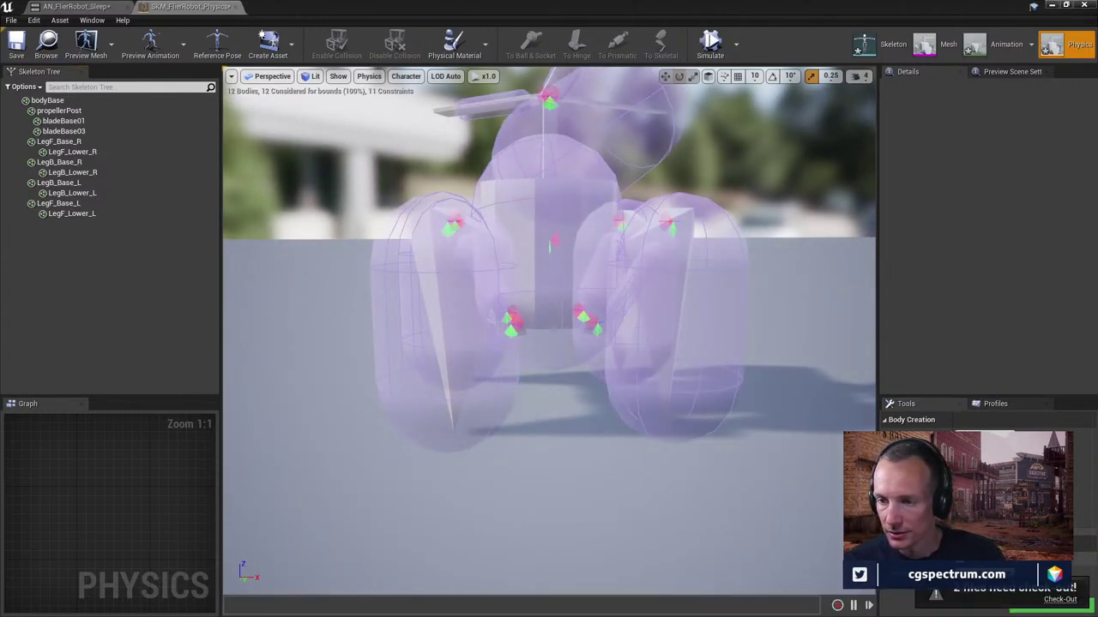
{"action": "left_click", "coordinate": [715, 48]}
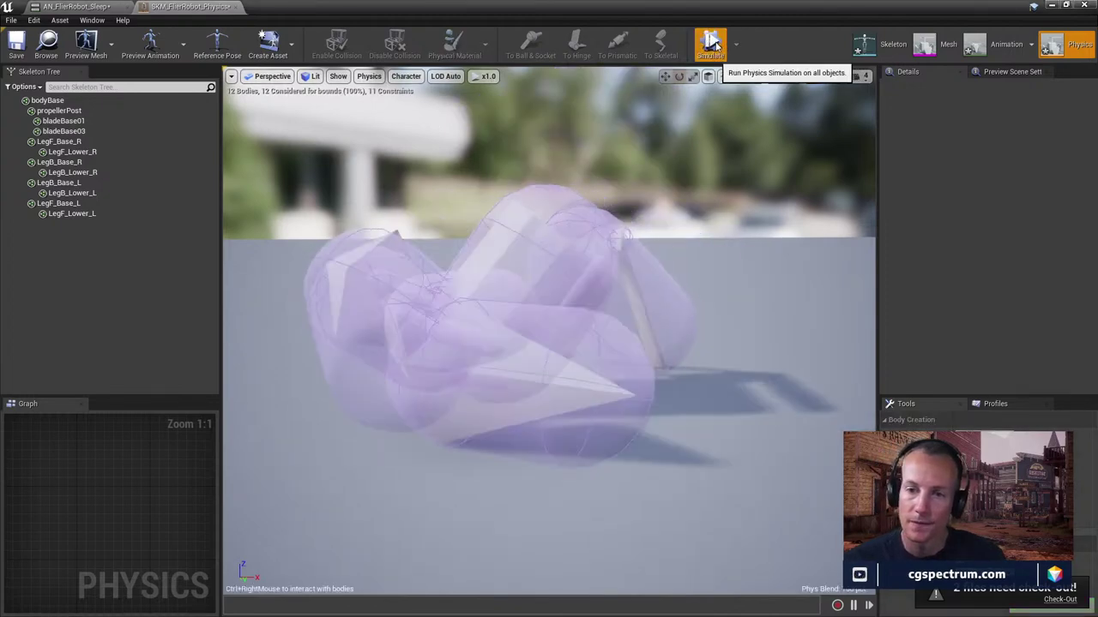
{"action": "left_click", "coordinate": [715, 48]}
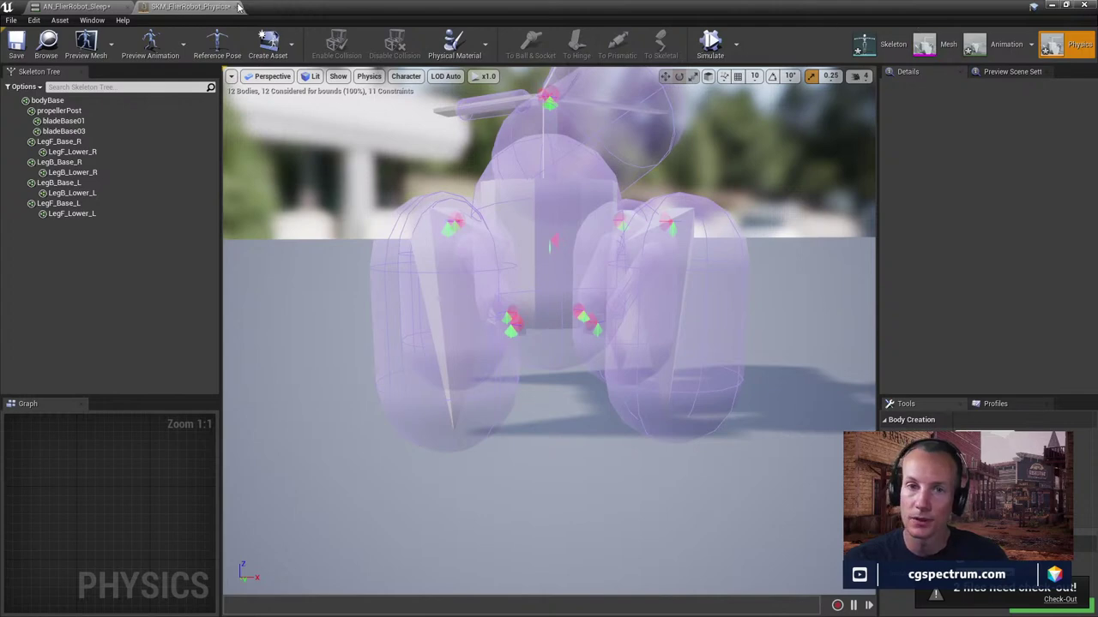
Close the asset editors and save all modified content, checking out the SKM_FlierRobot physics asset and skeleton from source control
{"action": "left_click", "coordinate": [126, 6]}
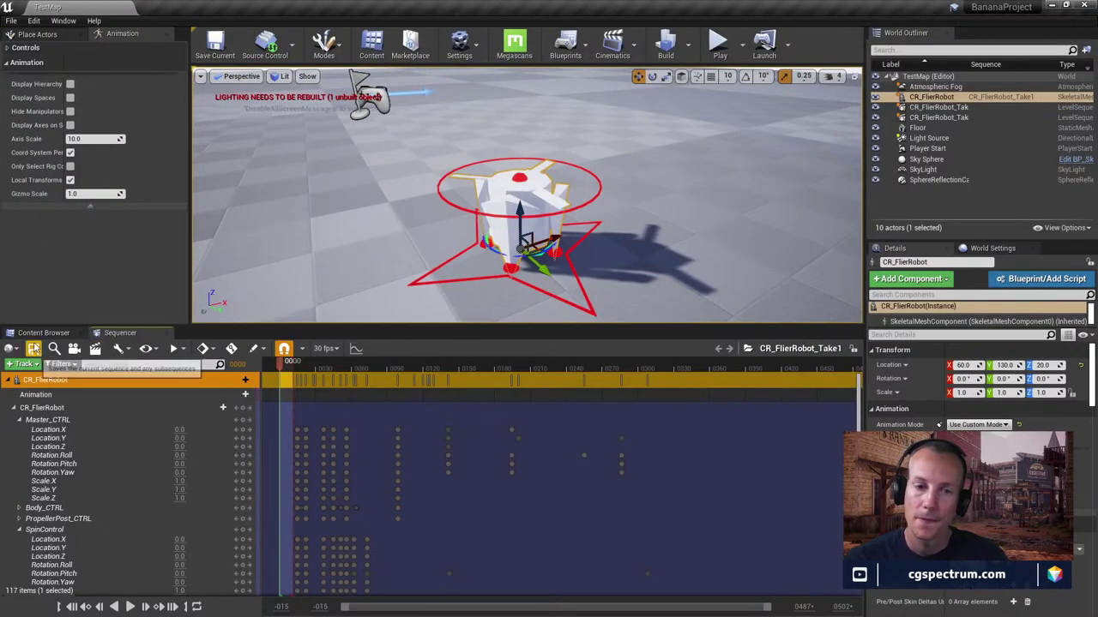
{"action": "left_click", "coordinate": [41, 333]}
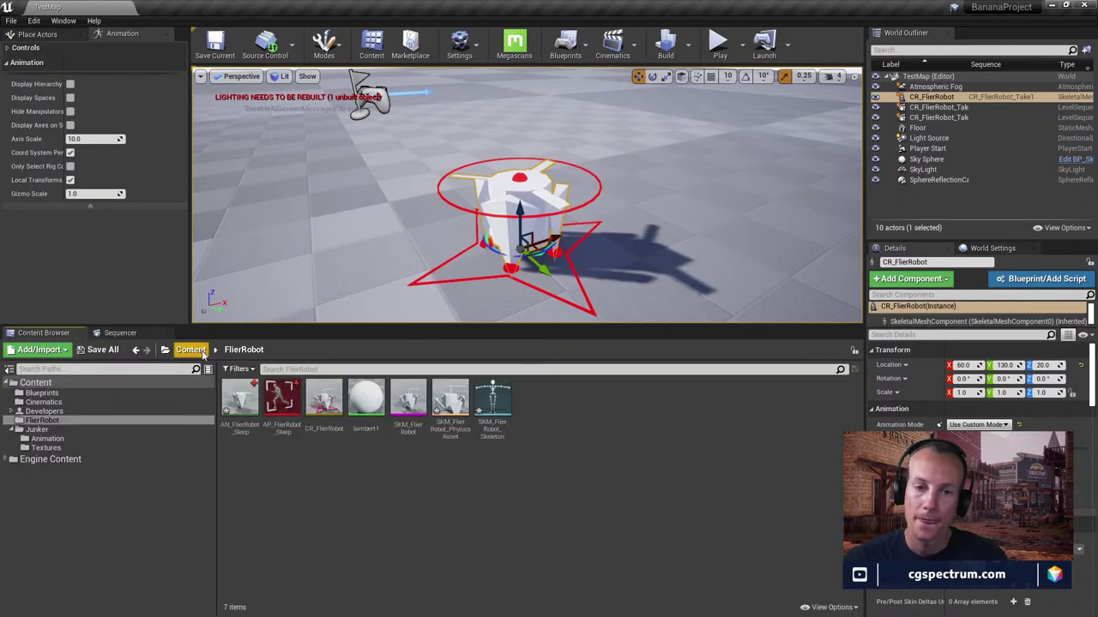
{"action": "left_click", "coordinate": [101, 350]}
{"action": "left_click", "coordinate": [650, 418]}
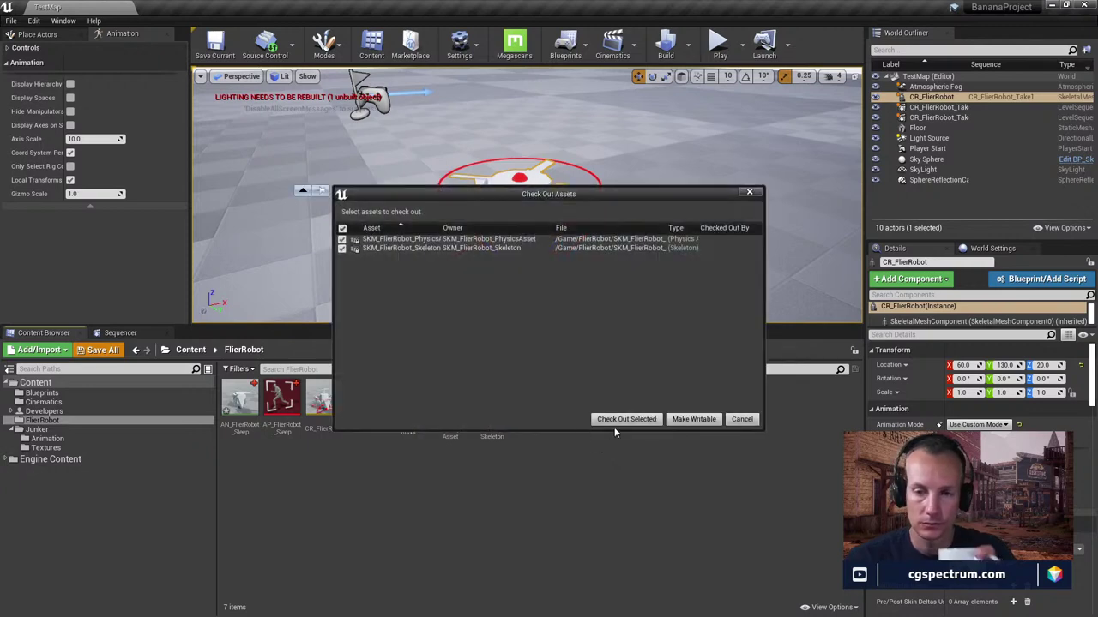
{"action": "left_click", "coordinate": [623, 420]}
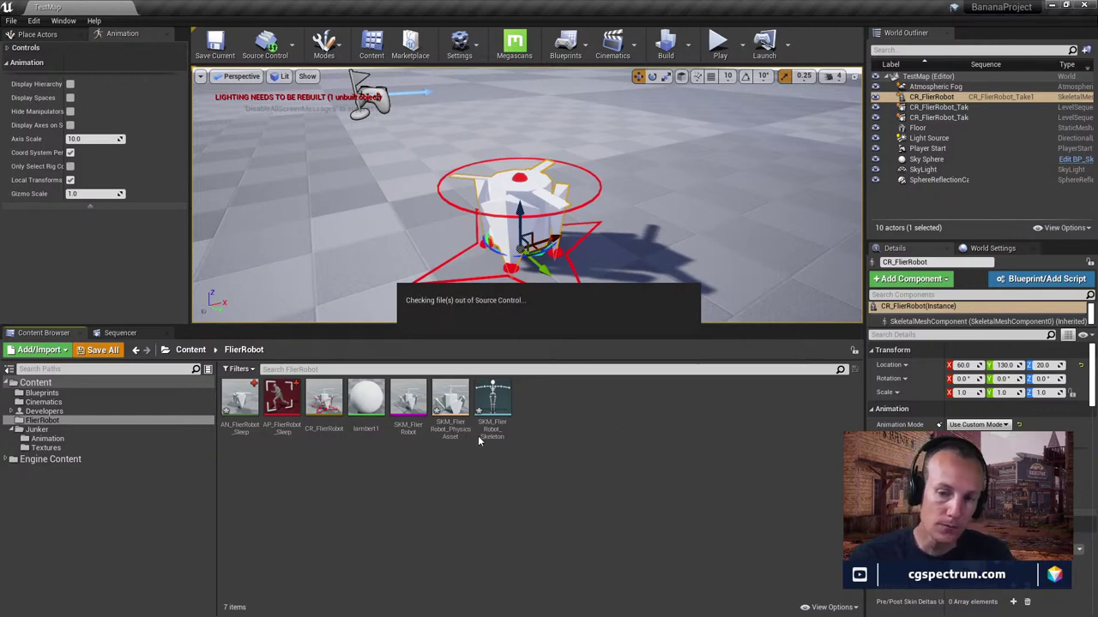
Force-delete SKM_FlierRobot_PhysicsAsset from the FlierRobot folder
{"action": "right_click", "coordinate": [452, 427]}
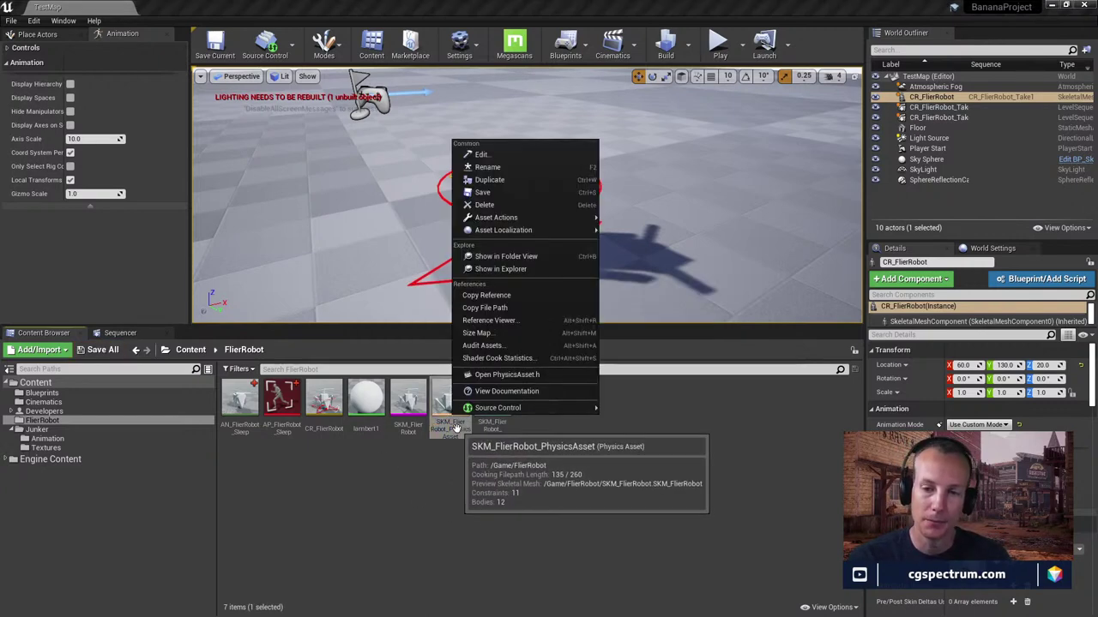
{"action": "left_click", "coordinate": [489, 204]}
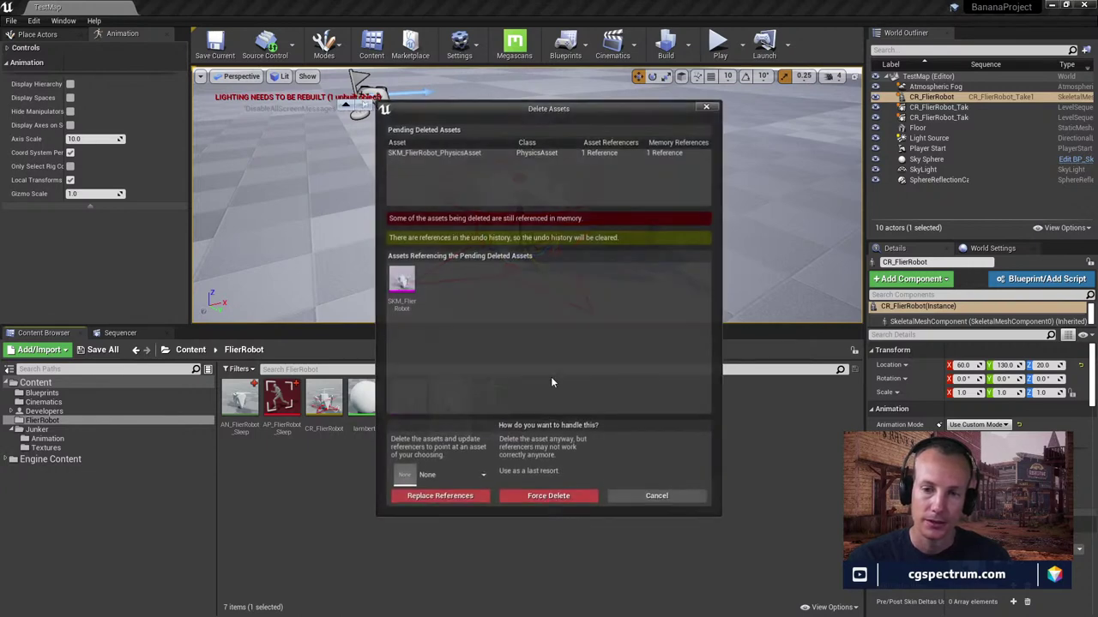
{"action": "left_click", "coordinate": [548, 495]}
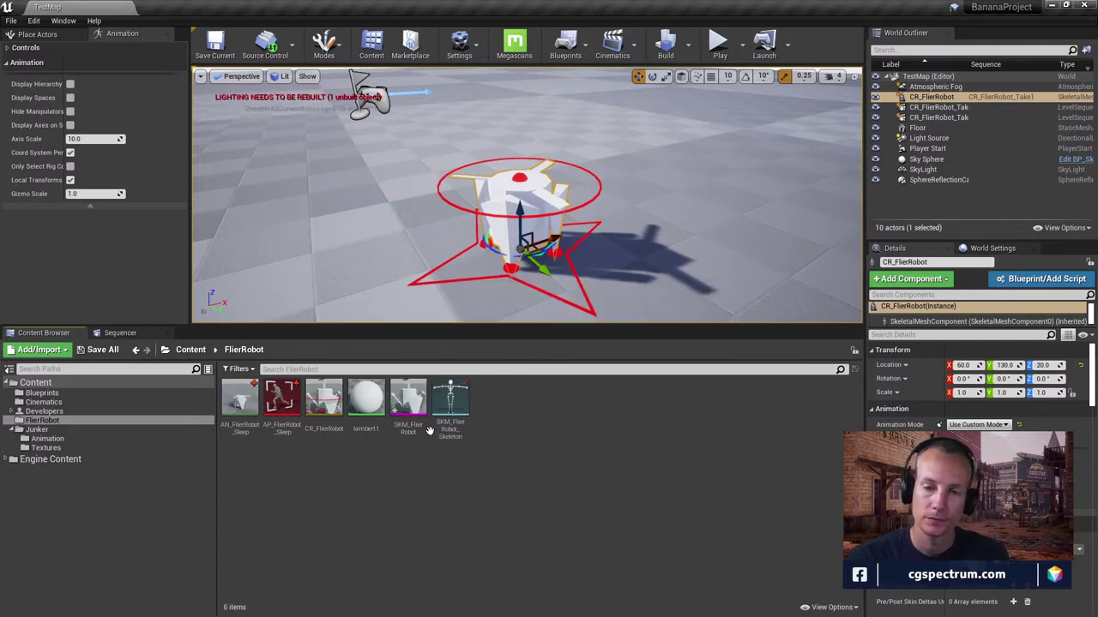
Create a new physics asset from the SKM_FlierRobot skeletal mesh with capsule primitives, a minimum bone size of 20.0 and limited angular constraints
{"action": "left_click", "coordinate": [414, 403]}
{"action": "right_click", "coordinate": [414, 404]}
{"action": "mouse_move", "coordinate": [481, 220]}
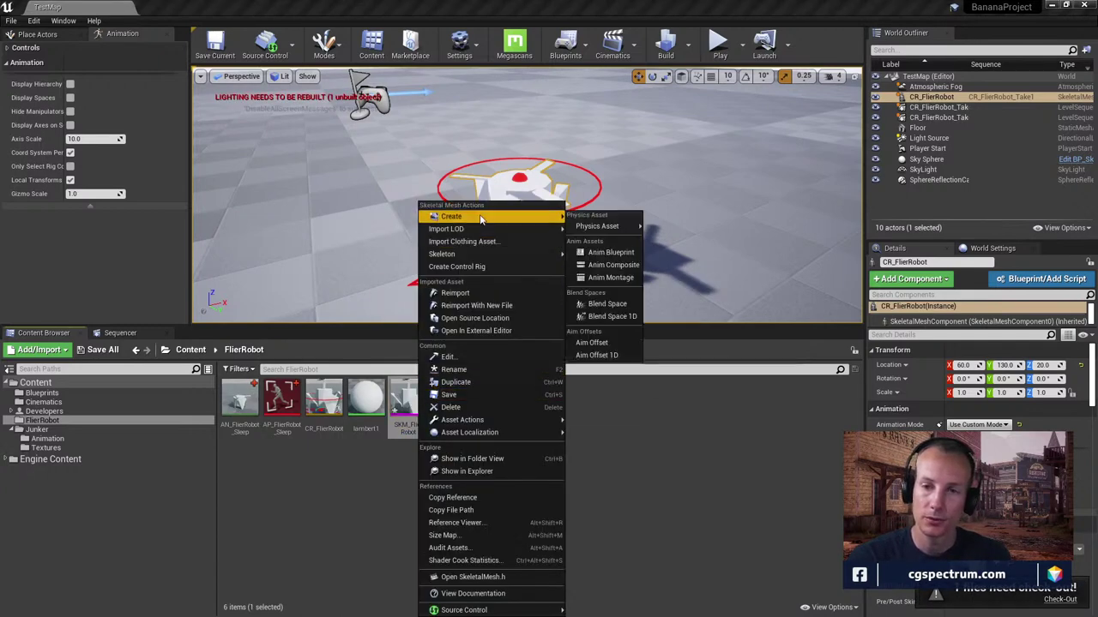
{"action": "mouse_move", "coordinate": [600, 225]}
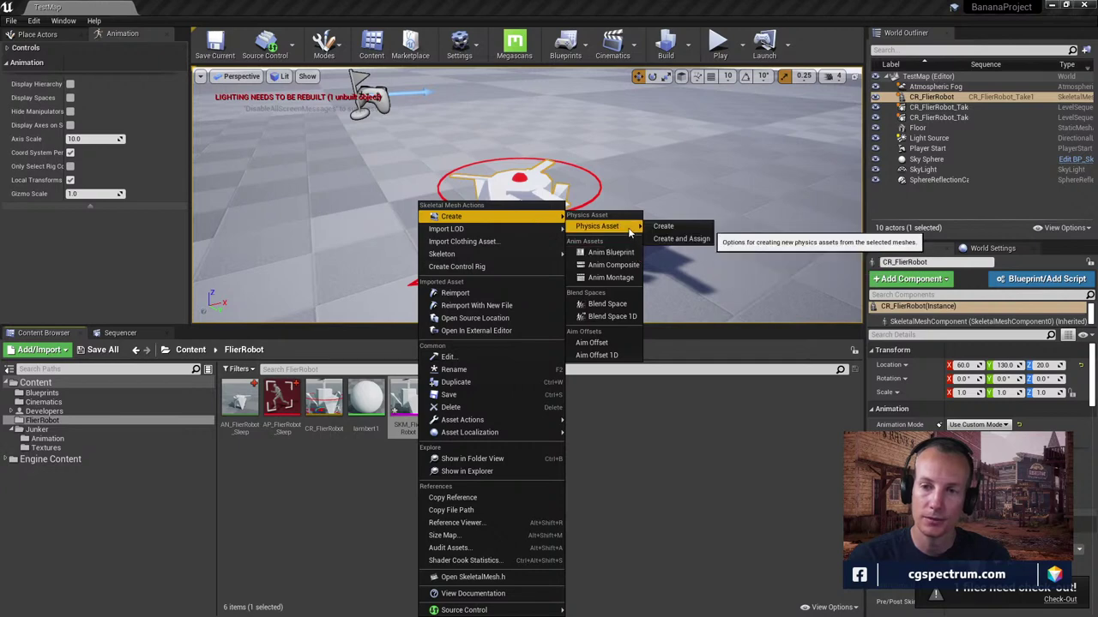
{"action": "left_click", "coordinate": [675, 227]}
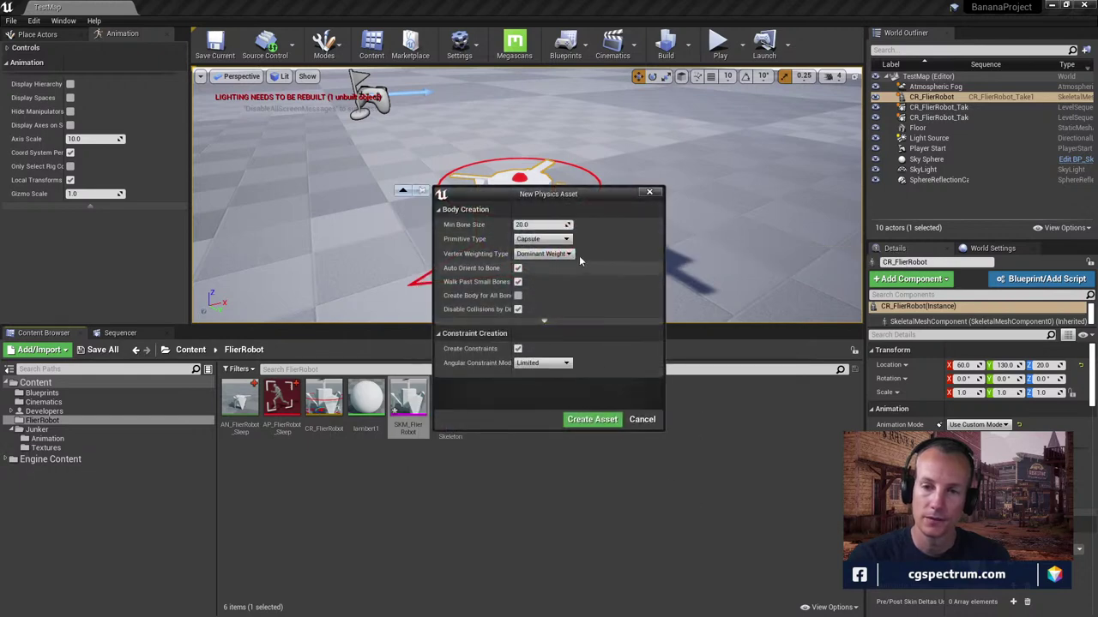
{"action": "left_click", "coordinate": [591, 419]}
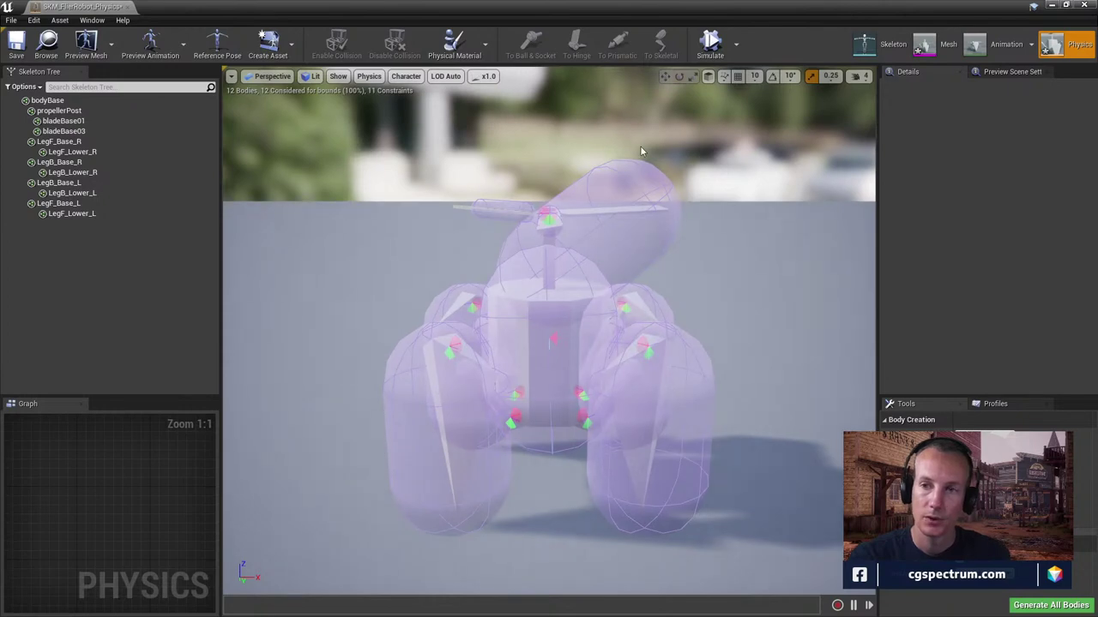
Run and stop the flier robot's physics simulation, then save the physics asset and close its editor
{"action": "left_click", "coordinate": [710, 43]}
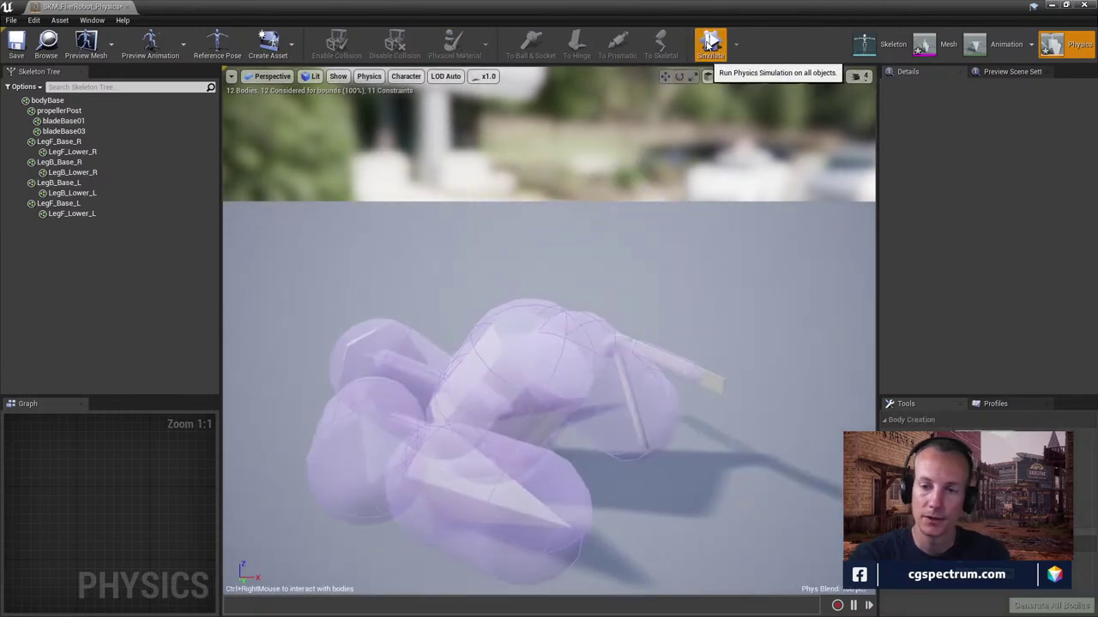
{"action": "left_click", "coordinate": [710, 43]}
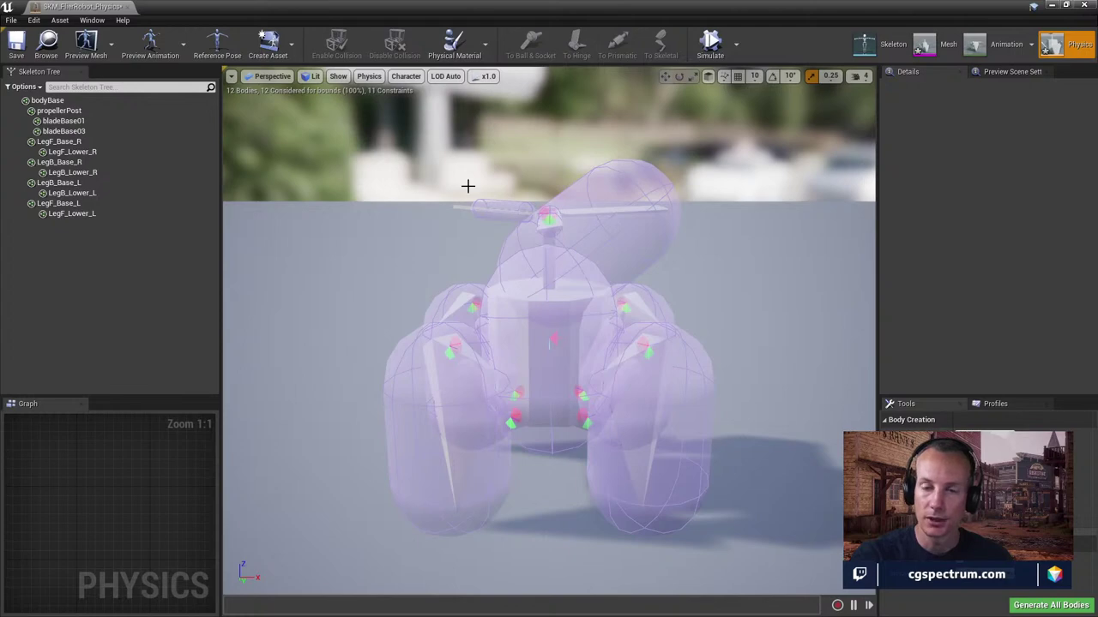
{"action": "left_click", "coordinate": [19, 50]}
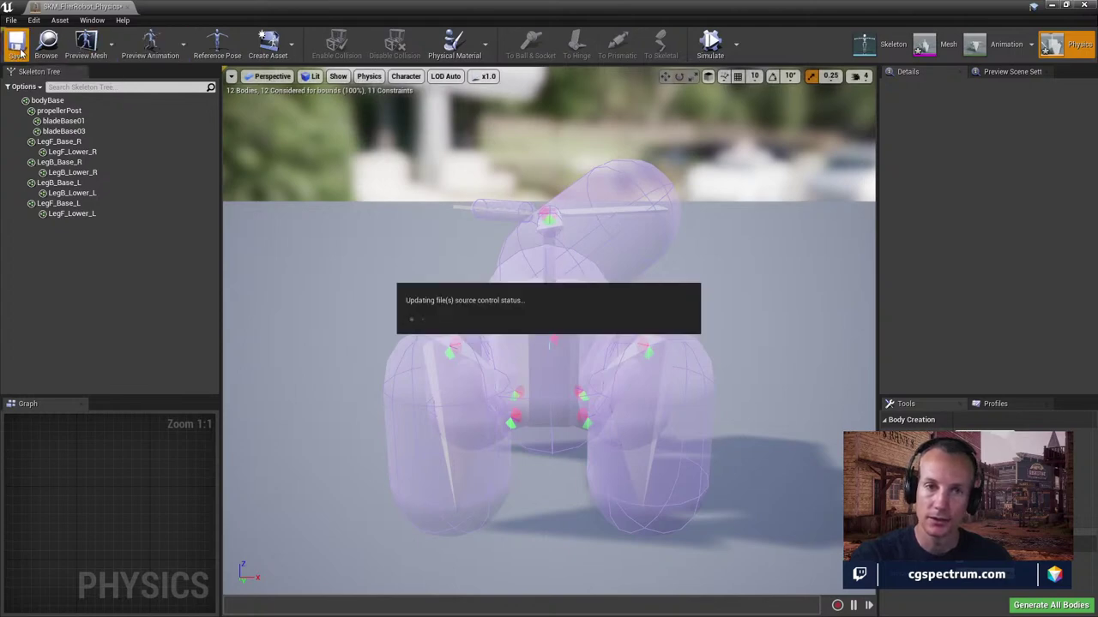
{"action": "left_click", "coordinate": [127, 7]}
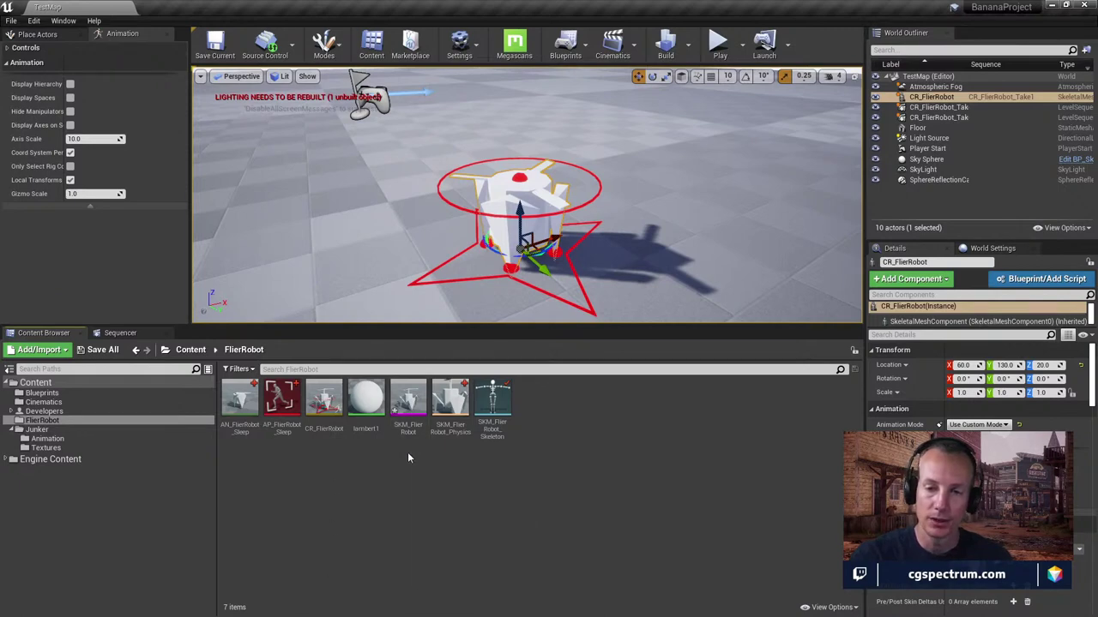
Save all modified content, checking out the SKM_FlierRobot skeletal mesh from source control
{"action": "left_click", "coordinate": [101, 349]}
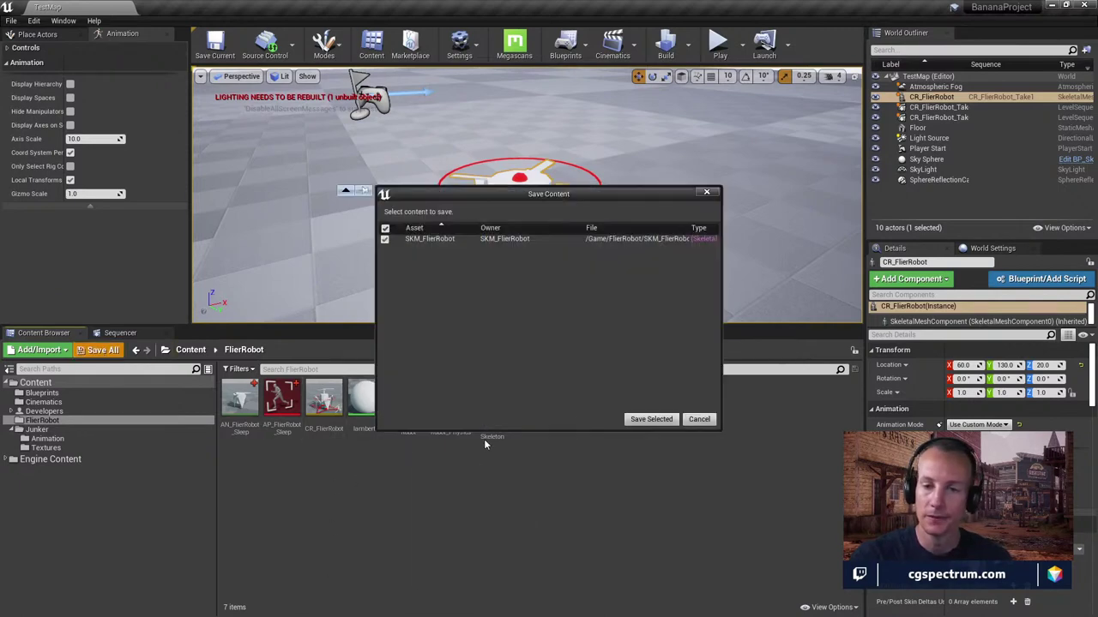
{"action": "left_click", "coordinate": [650, 418]}
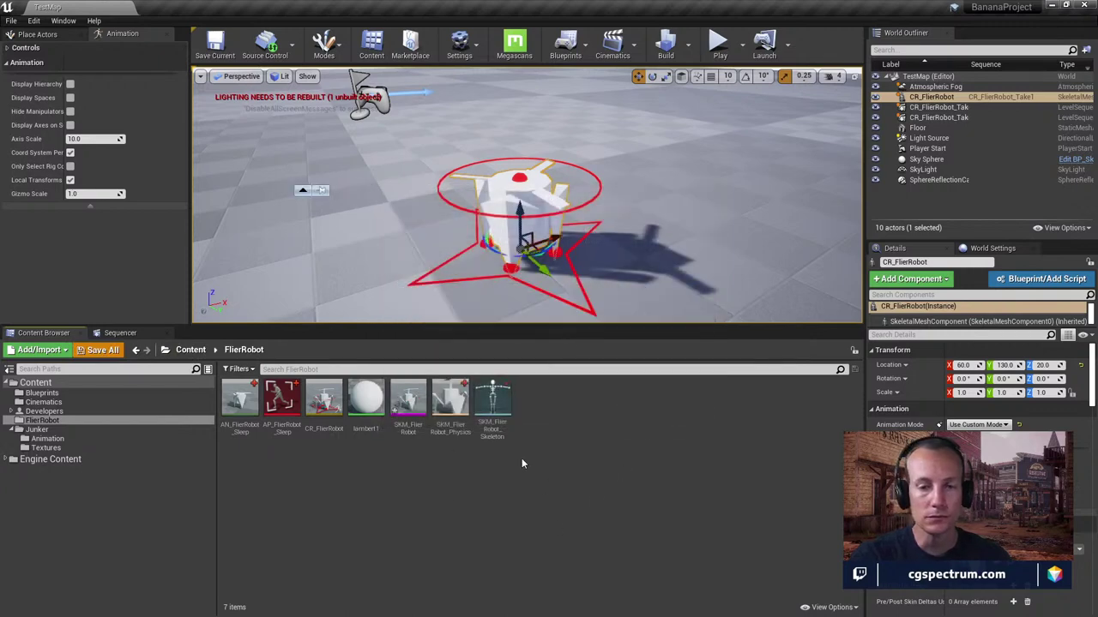
{"action": "left_click", "coordinate": [626, 418]}
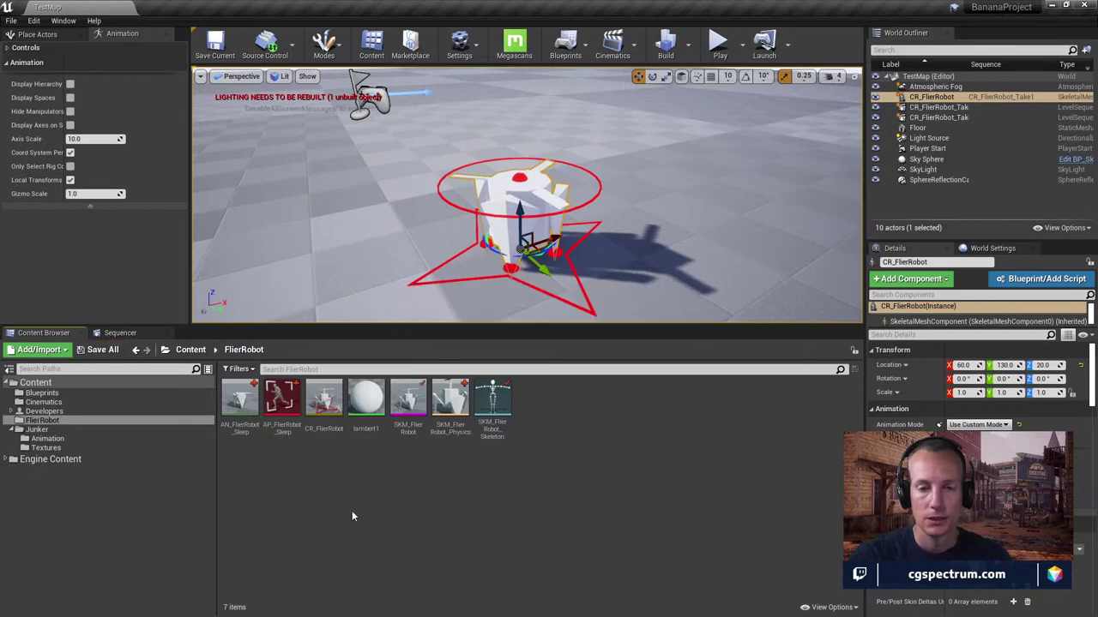
Create a new folder named Animation inside the FlierRobot folder
{"action": "right_click", "coordinate": [300, 464]}
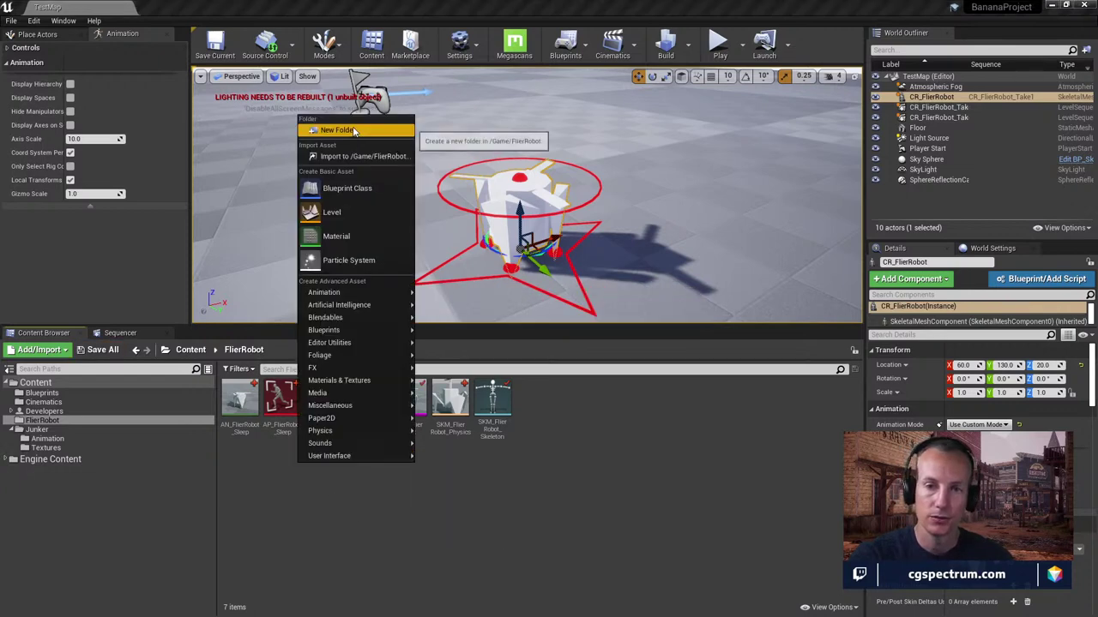
{"action": "left_click", "coordinate": [325, 128]}
{"action": "type", "text": "Animation"}
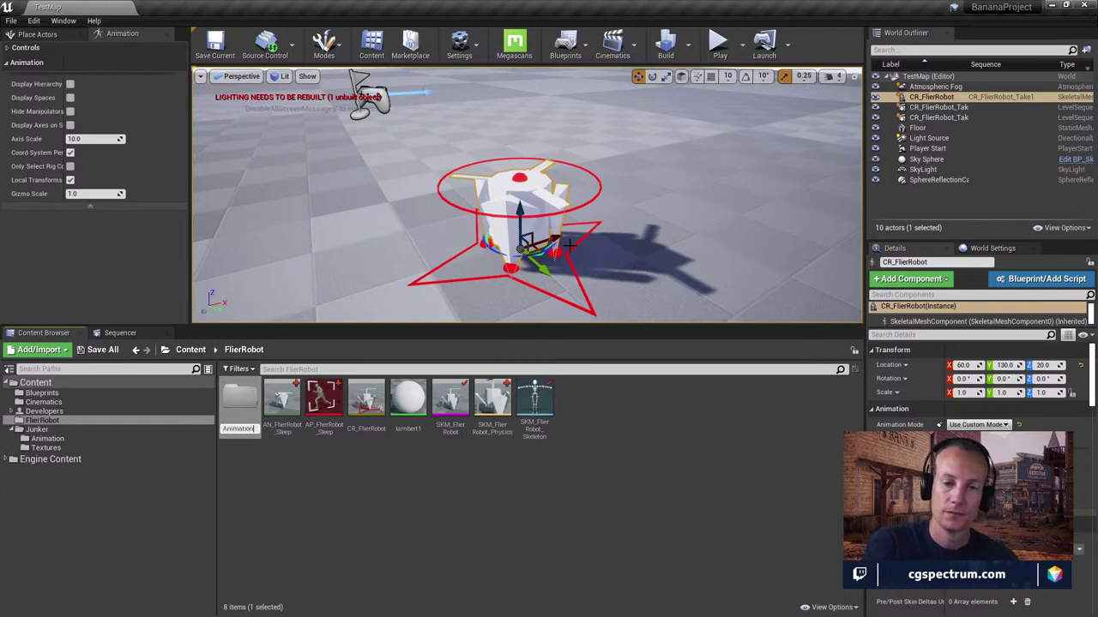
{"action": "key", "text": "Return"}
Move the AN_FlierRobot_Sleep and AP_FlierRobot_Sleep assets into the Animation folder
{"action": "left_click", "coordinate": [285, 397]}
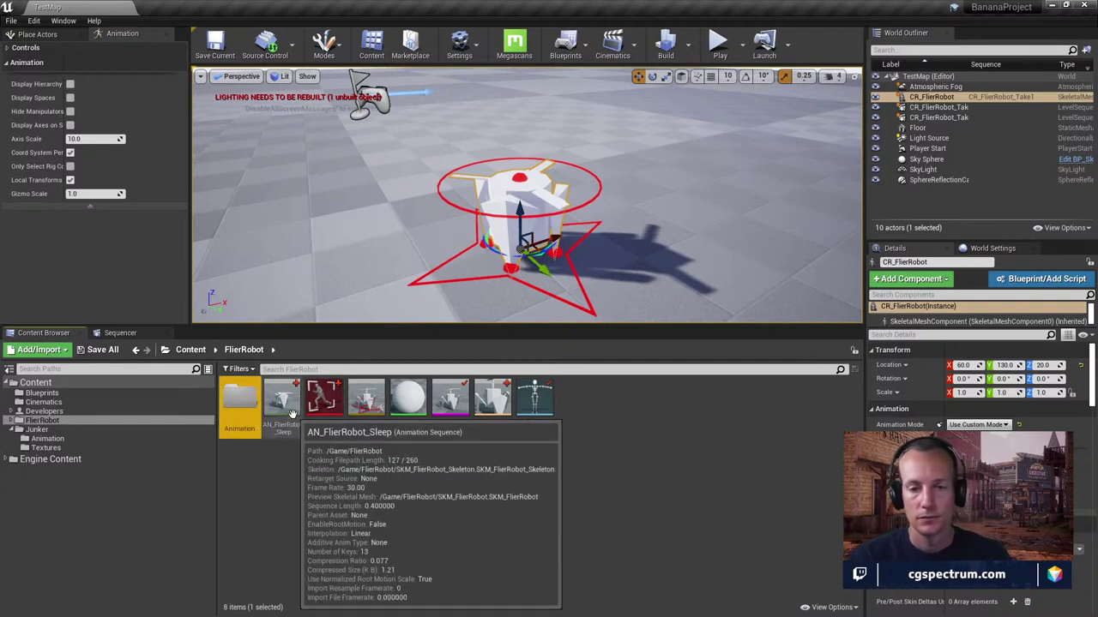
{"action": "left_click", "coordinate": [335, 392], "text": "ctrl"}
{"action": "left_click_drag", "start_coordinate": [337, 391], "coordinate": [240, 409]}
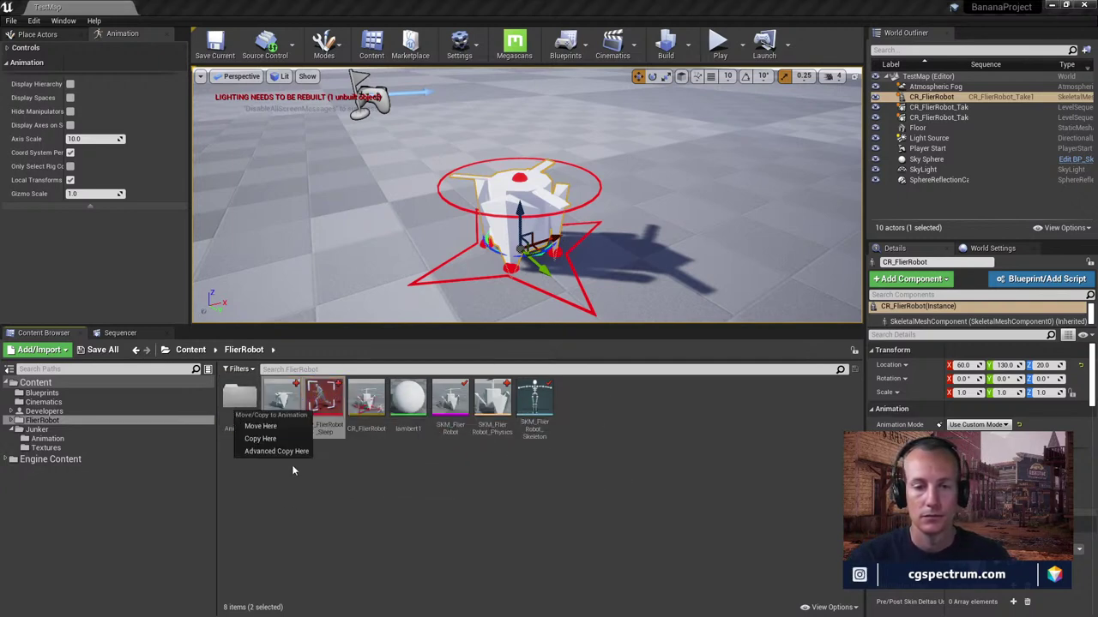
{"action": "left_click", "coordinate": [258, 426]}
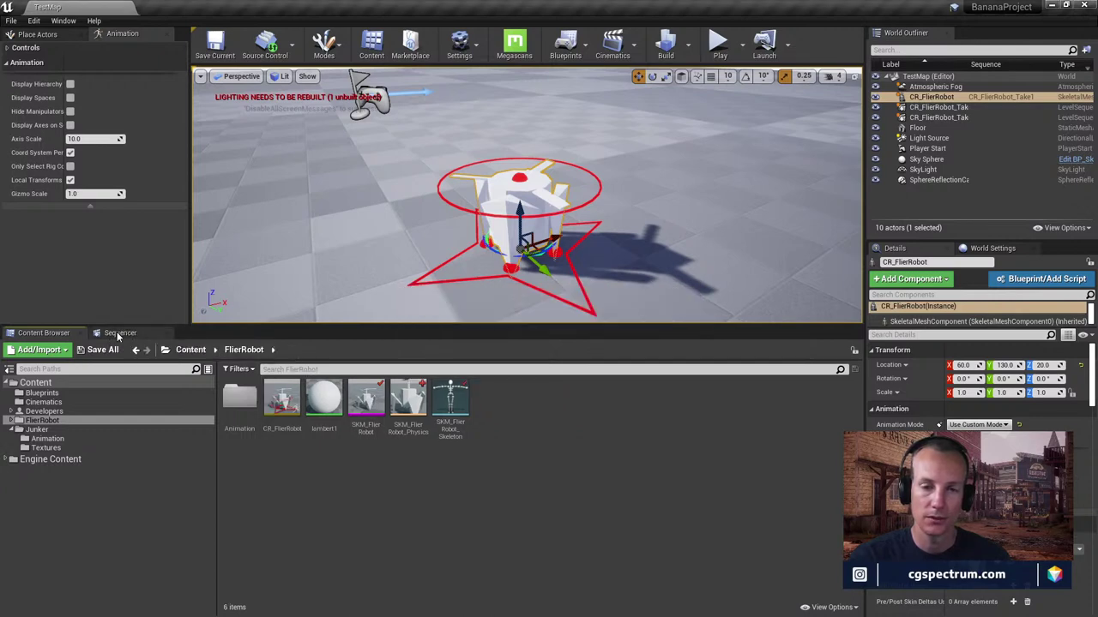
Set the CR_FlierRobot_Take1 playback range to cover the wake-up keys, from just after the sleep pose to around frame 73
{"action": "left_click", "coordinate": [119, 333]}
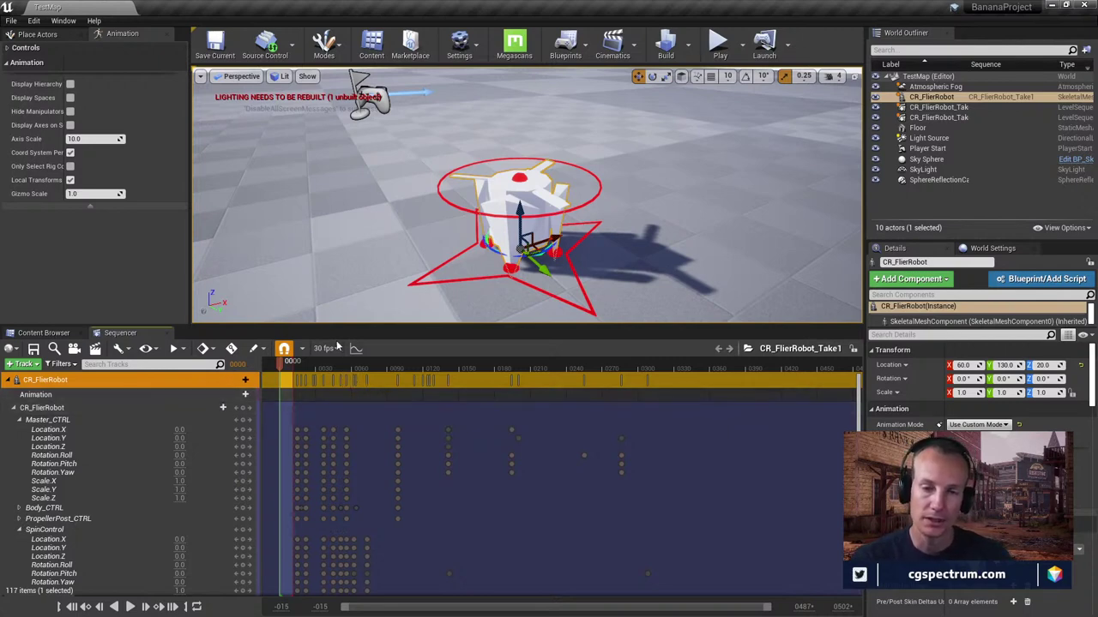
{"action": "left_click_drag", "start_coordinate": [290, 362], "coordinate": [373, 369]}
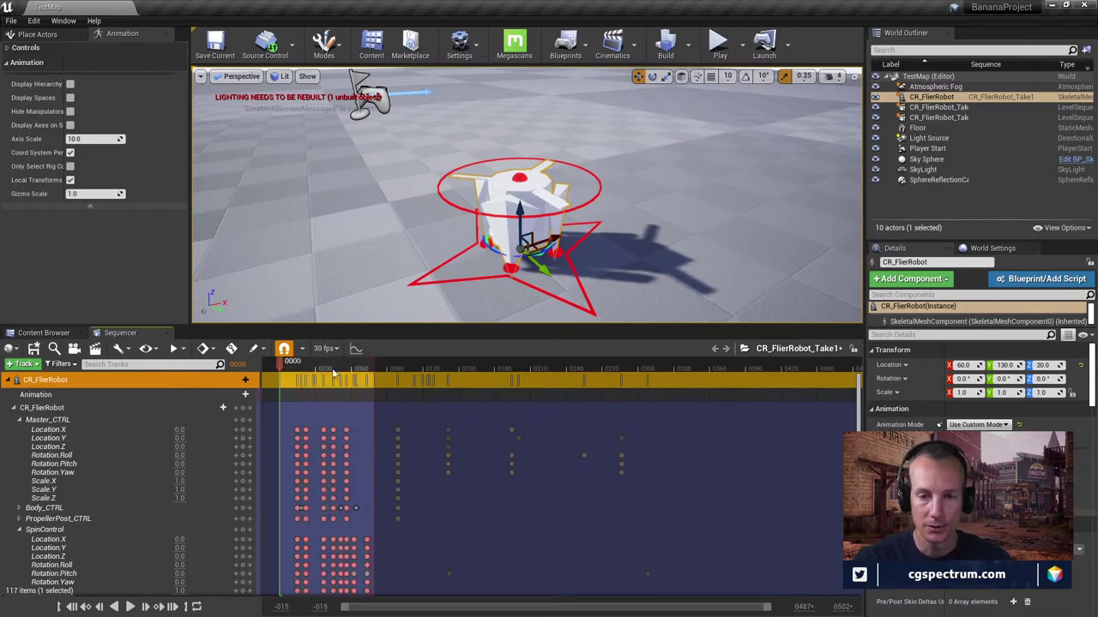
{"action": "left_click_drag", "start_coordinate": [284, 374], "coordinate": [322, 367]}
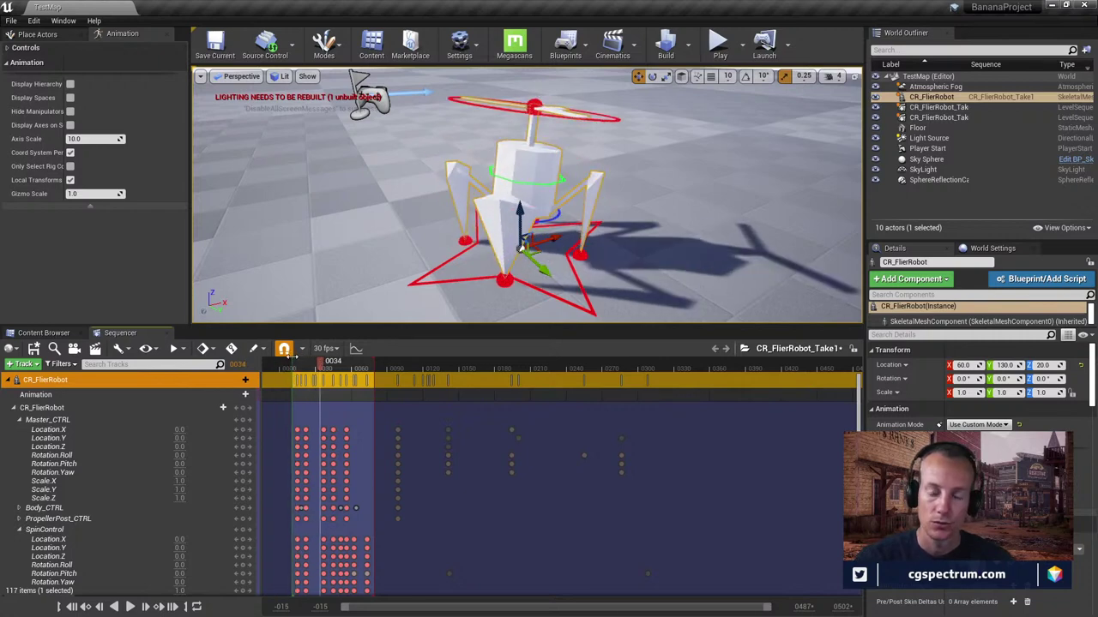
{"action": "mouse_move", "coordinate": [322, 367]}
{"action": "left_mouse_down"}
{"action": "mouse_move", "coordinate": [300, 367]}
{"action": "mouse_move", "coordinate": [364, 378]}
{"action": "mouse_move", "coordinate": [290, 364]}
{"action": "mouse_move", "coordinate": [326, 367]}
{"action": "left_mouse_up"}
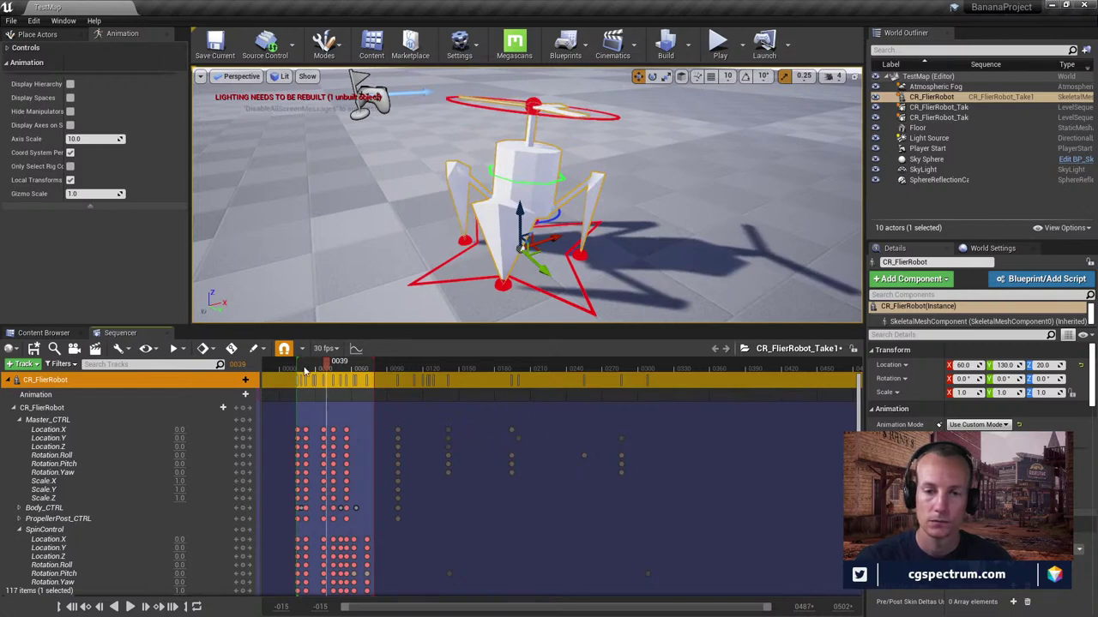
{"action": "left_click_drag", "start_coordinate": [327, 365], "coordinate": [367, 379]}
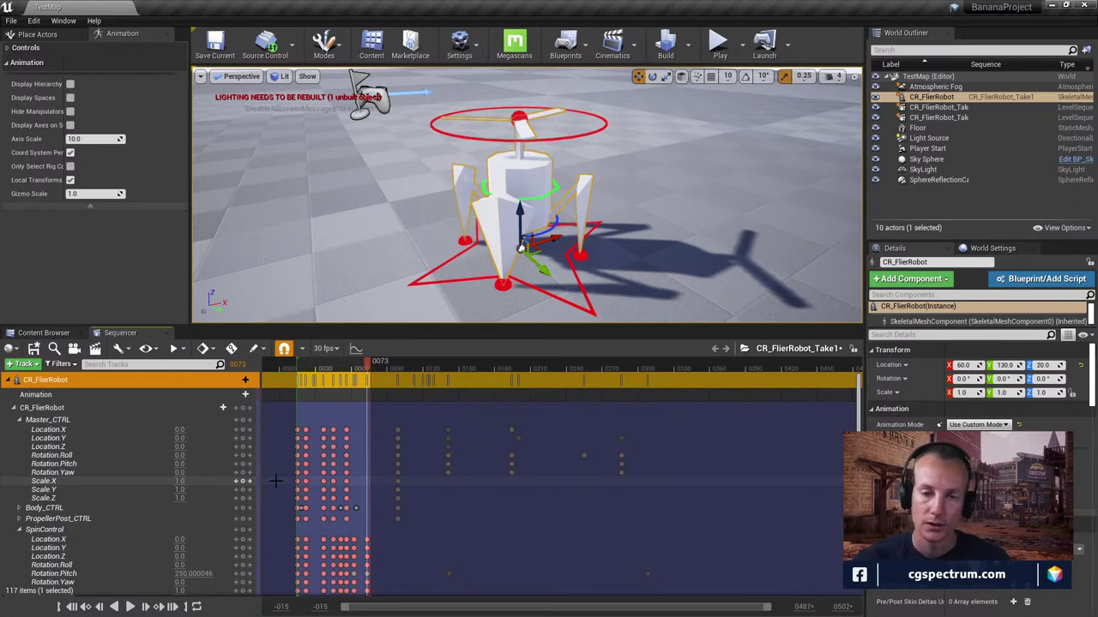
Bake the CR_FlierRobot track to an animation sequence named AN_FlierRobot_Awake in the FlierRobot/Animation folder
{"action": "right_click", "coordinate": [68, 377]}
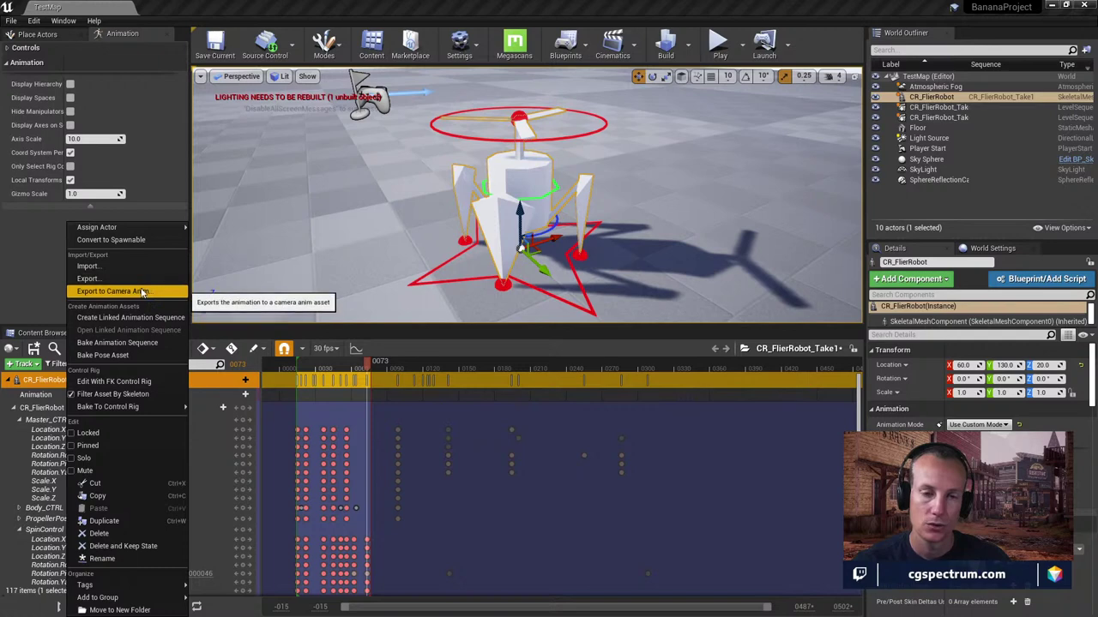
{"action": "left_click", "coordinate": [152, 344]}
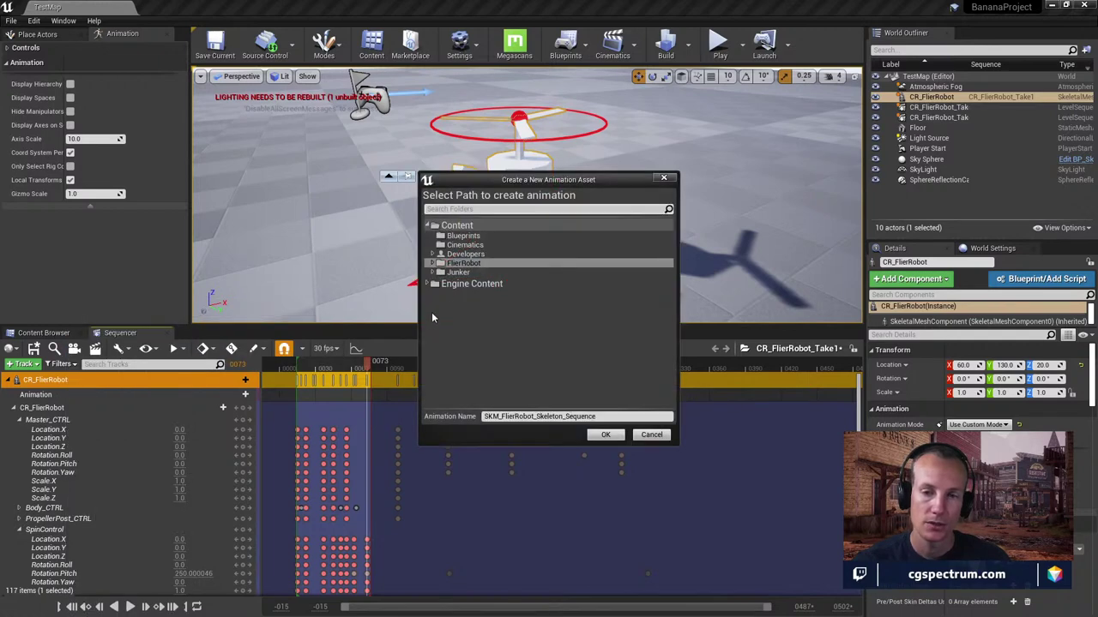
{"action": "double_click", "coordinate": [454, 263]}
{"action": "left_click", "coordinate": [467, 271]}
{"action": "left_click", "coordinate": [559, 417]}
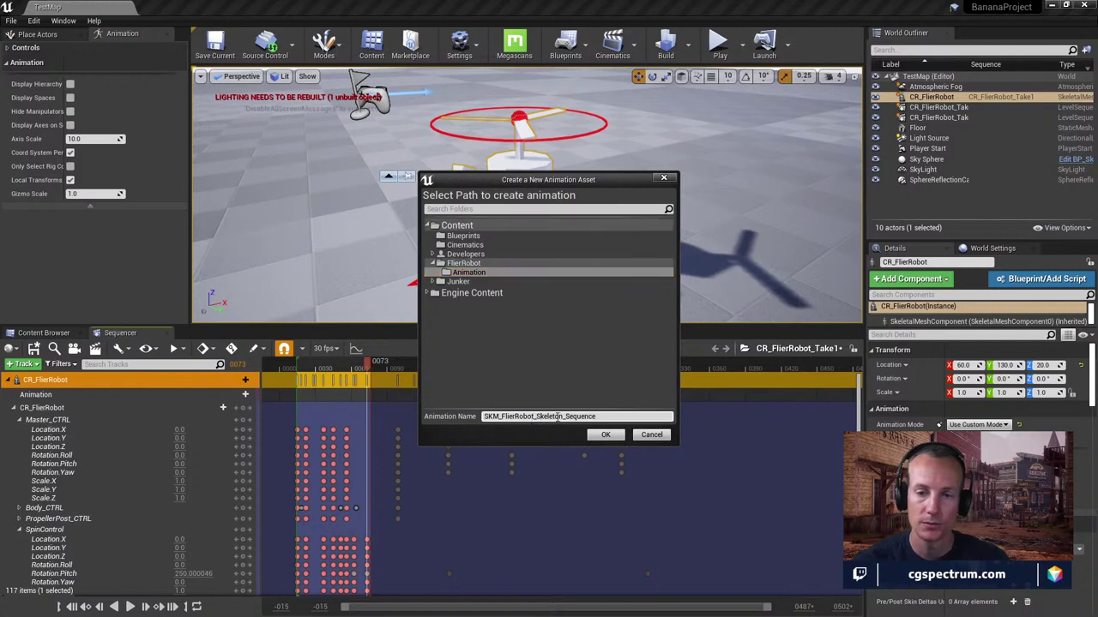
{"action": "left_click_drag", "start_coordinate": [562, 416], "coordinate": [598, 417]}
{"action": "left_click_drag", "start_coordinate": [499, 417], "coordinate": [483, 417]}
{"action": "type", "text": "AN"}
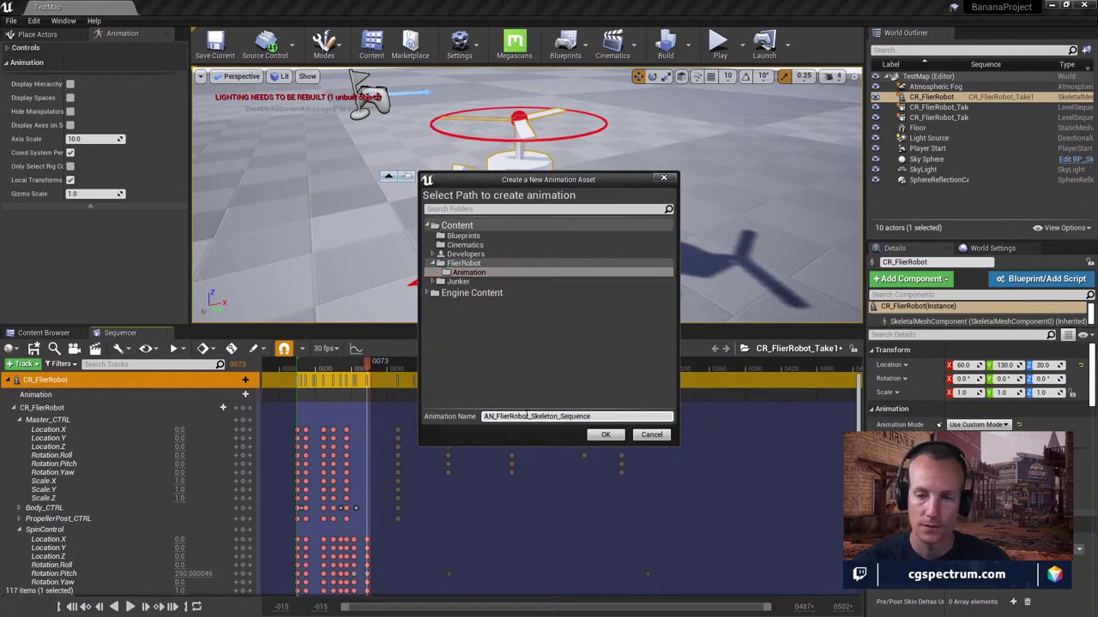
{"action": "left_click_drag", "start_coordinate": [530, 417], "coordinate": [642, 417]}
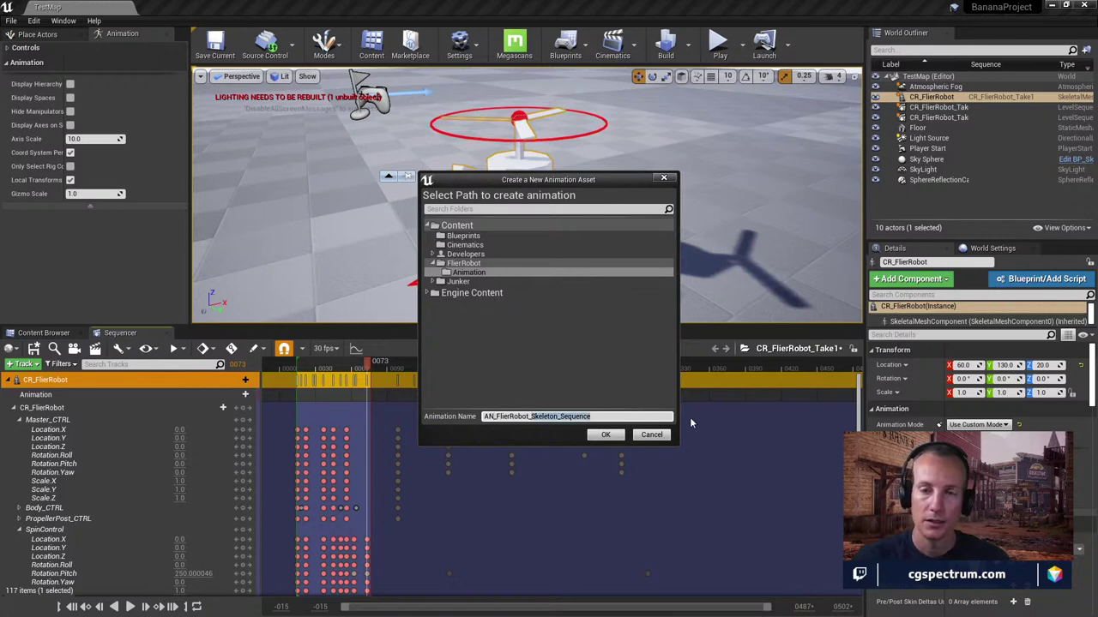
{"action": "type", "text": "Awa"}
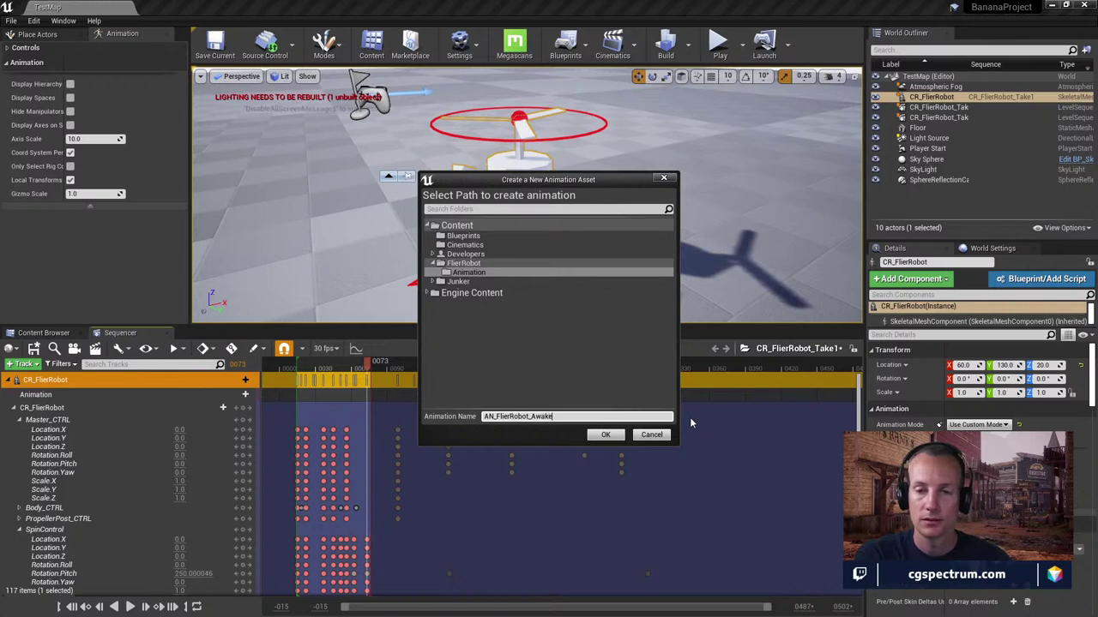
{"action": "left_click", "coordinate": [604, 436]}
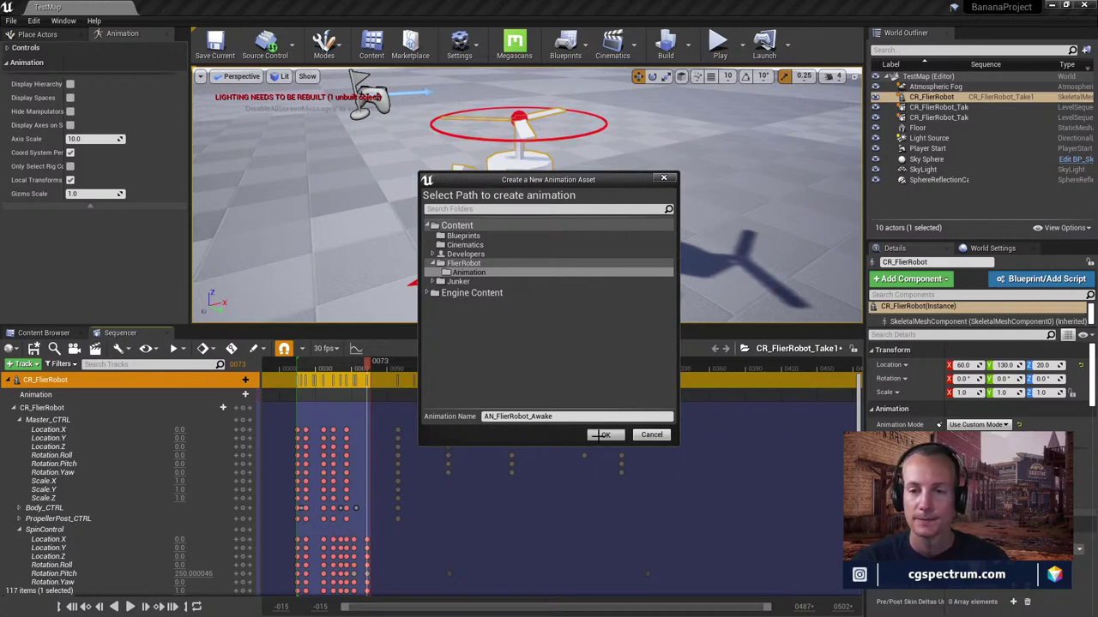
{"action": "left_click", "coordinate": [605, 435]}
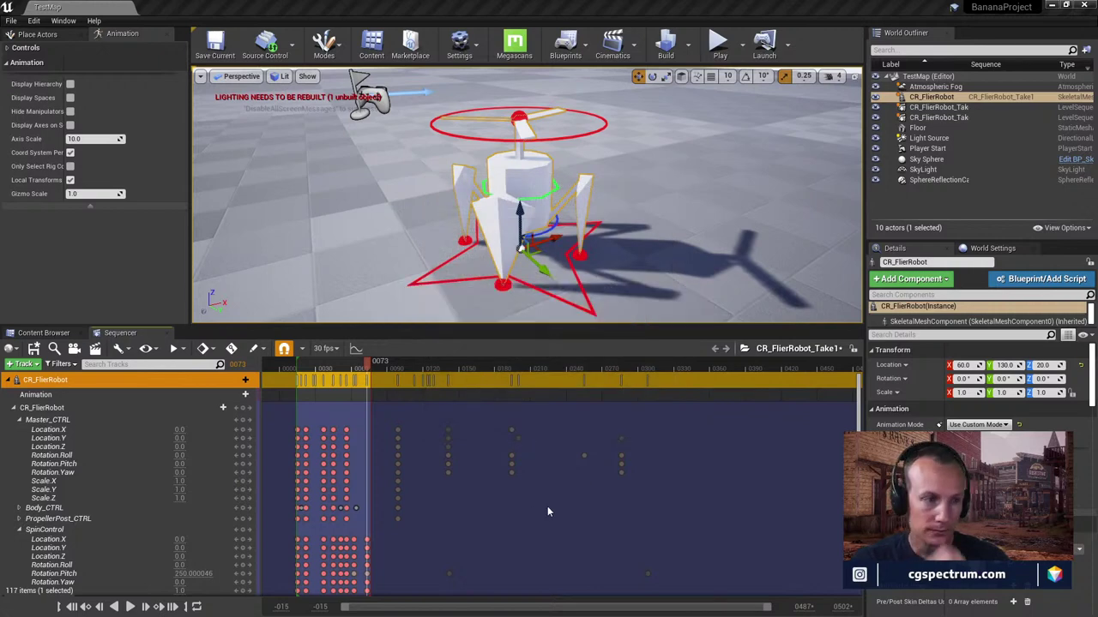
Export AN_FlierRobot_Awake with transforms and curves included and without world-space recording
{"action": "left_click_drag", "start_coordinate": [288, 214], "coordinate": [458, 214]}
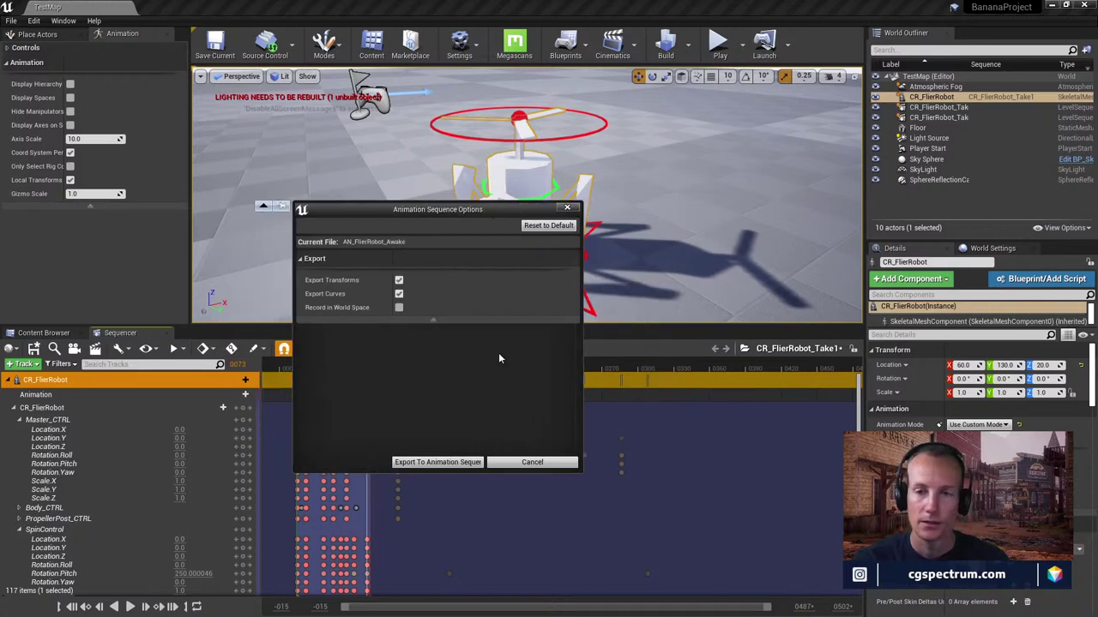
{"action": "left_click", "coordinate": [446, 464]}
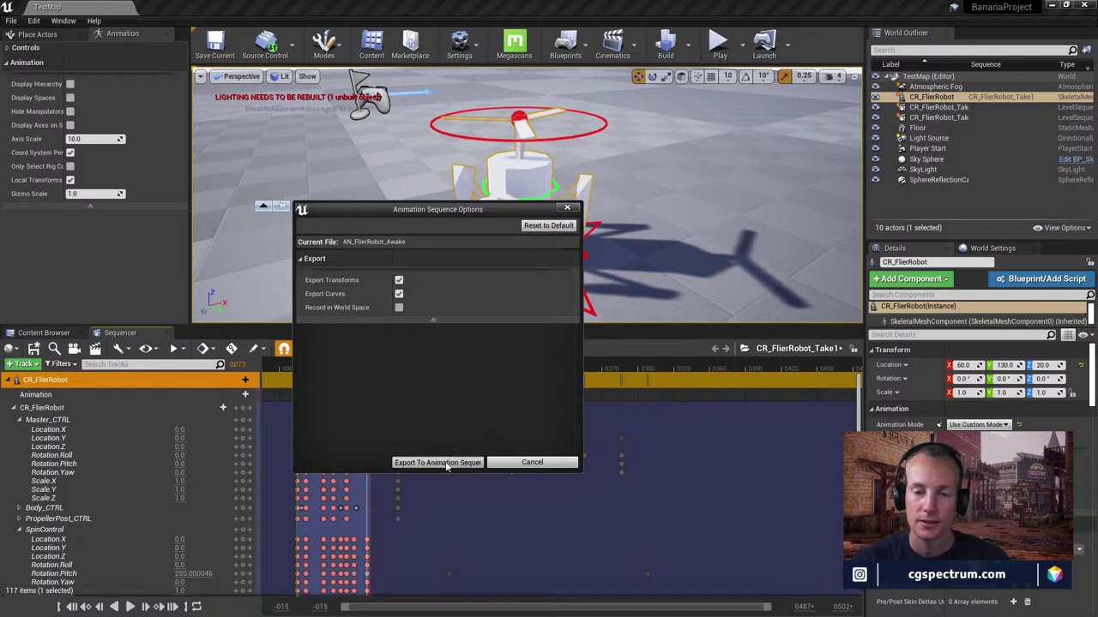
{"action": "left_click", "coordinate": [446, 463]}
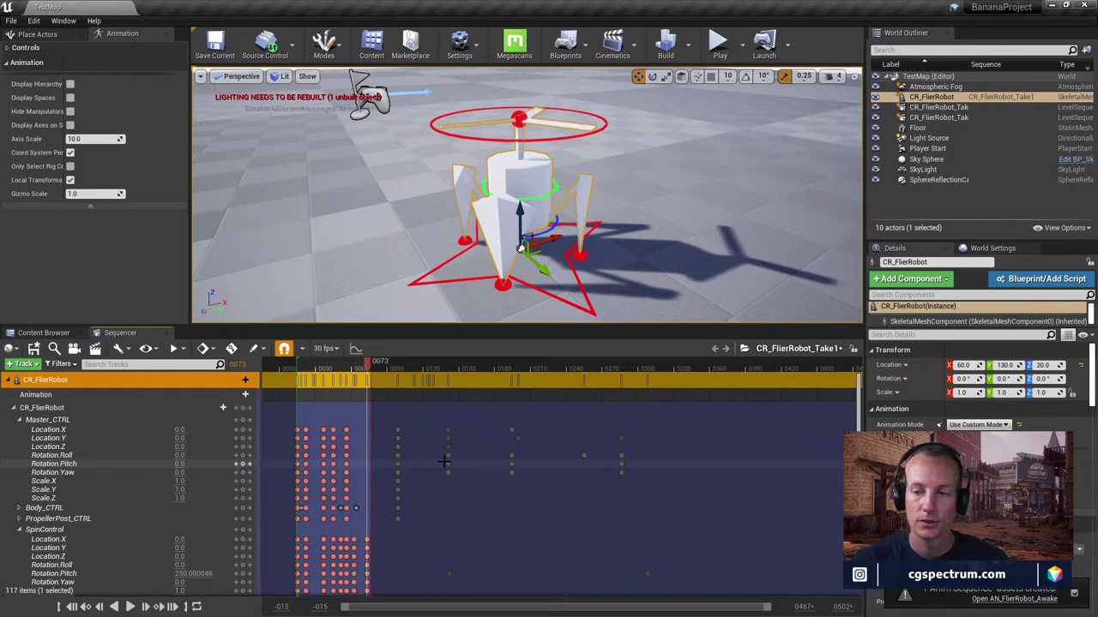
Open AN_FlierRobot_Awake and scrub back to its first frames to check how the animation starts
{"action": "left_click", "coordinate": [992, 599]}
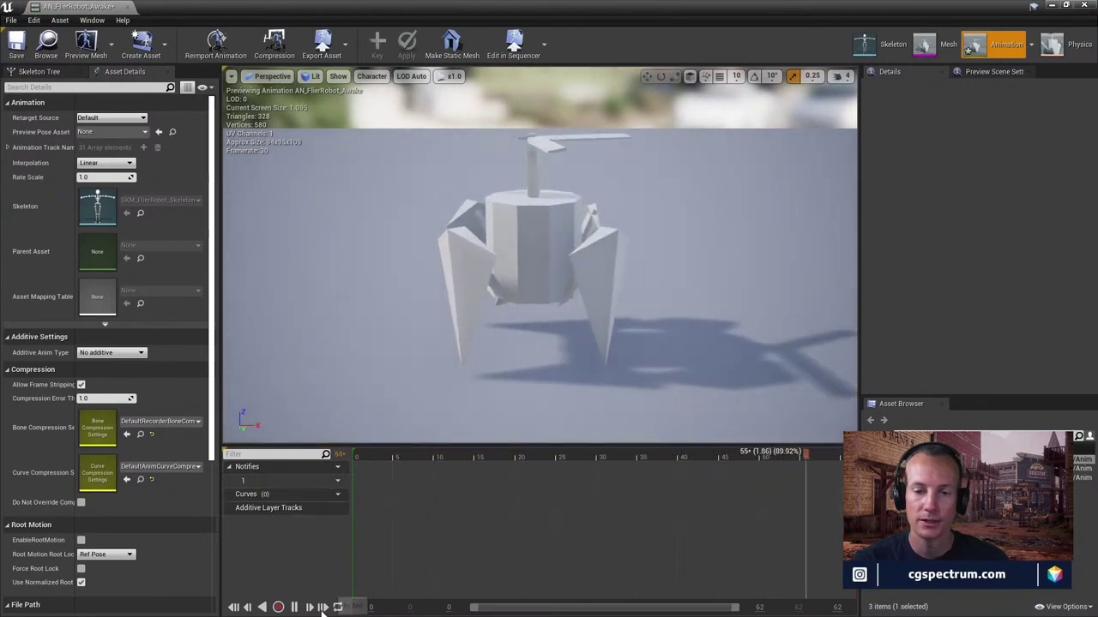
{"action": "left_click_drag", "start_coordinate": [446, 456], "coordinate": [343, 470]}
{"action": "left_click_drag", "start_coordinate": [347, 468], "coordinate": [342, 489]}
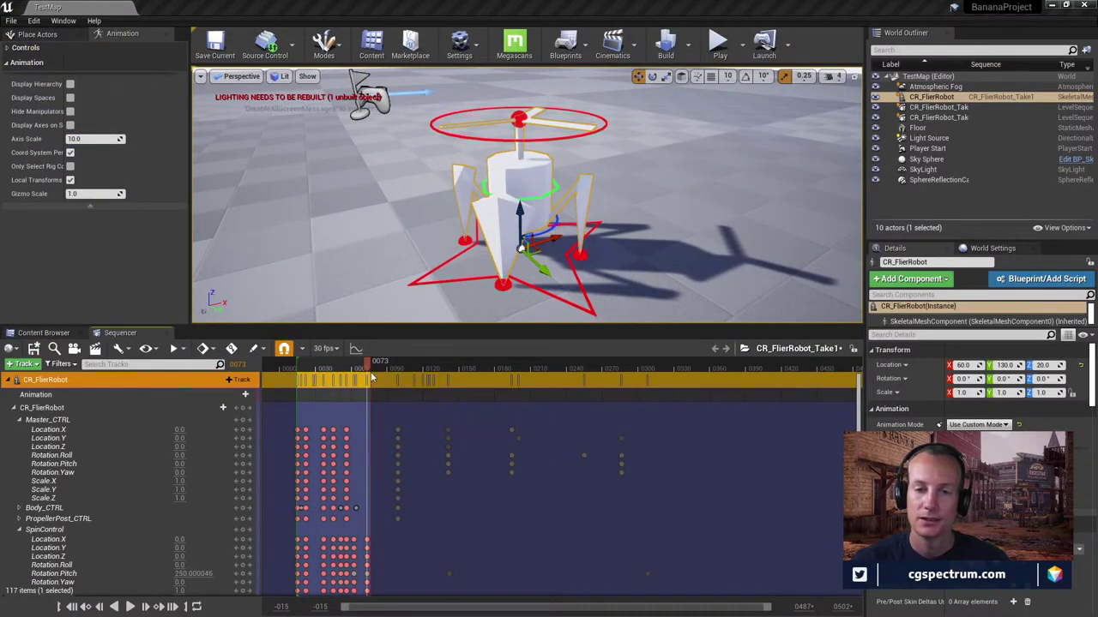
Move the playback range start to frame 13 and start baking CR_FlierRobot again, replacing the animation name's SKM prefix with AN
{"action": "left_click_drag", "start_coordinate": [339, 371], "coordinate": [295, 382]}
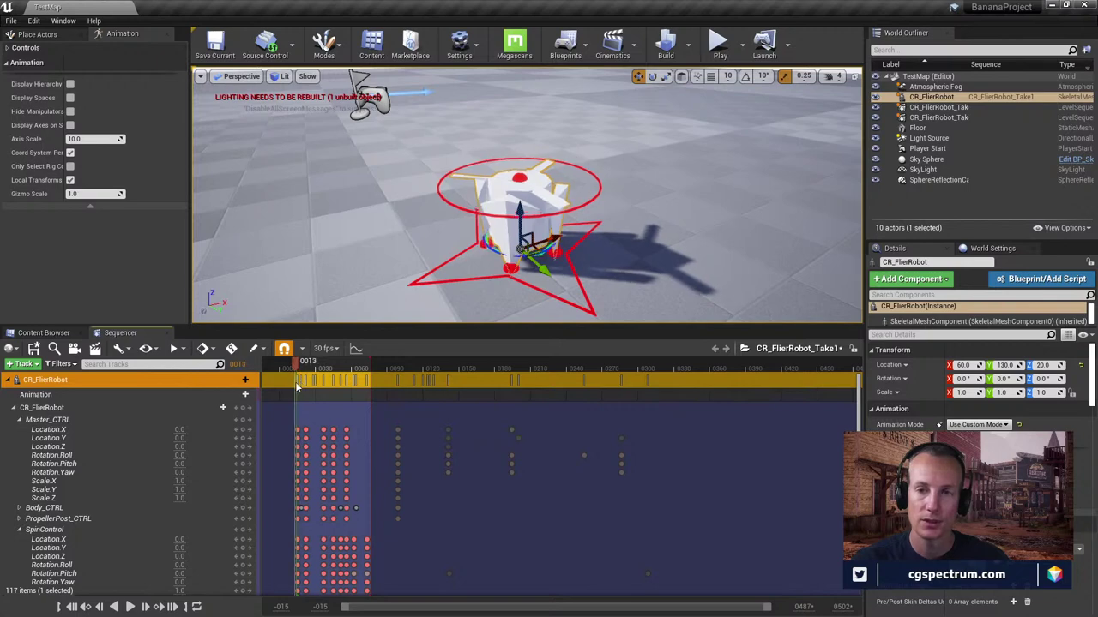
{"action": "right_click", "coordinate": [66, 382]}
{"action": "left_click", "coordinate": [120, 341]}
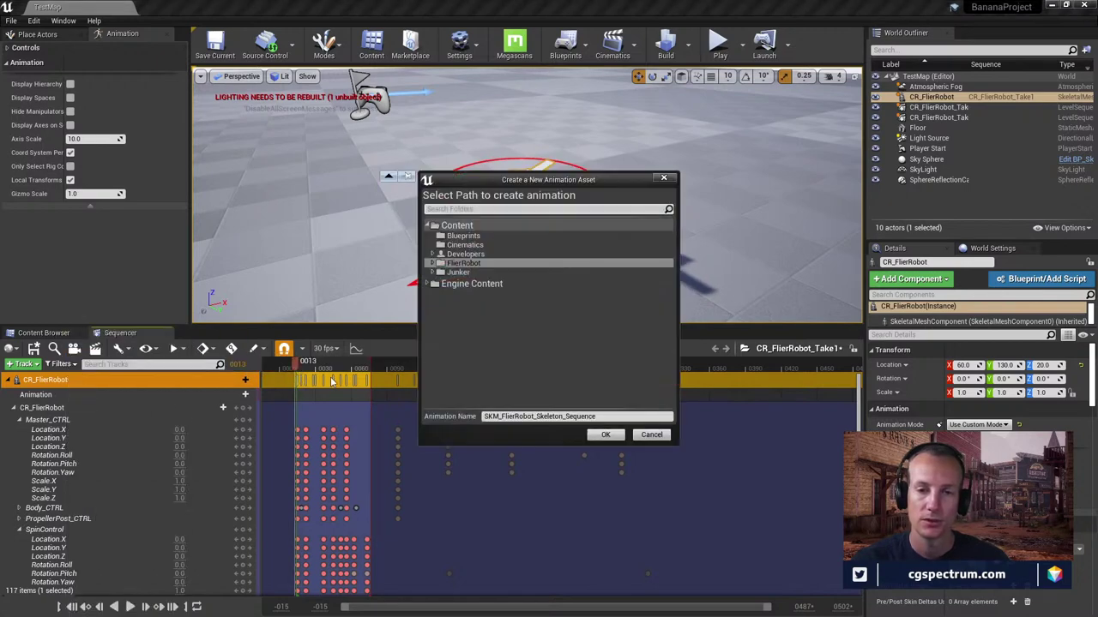
{"action": "left_click", "coordinate": [498, 416]}
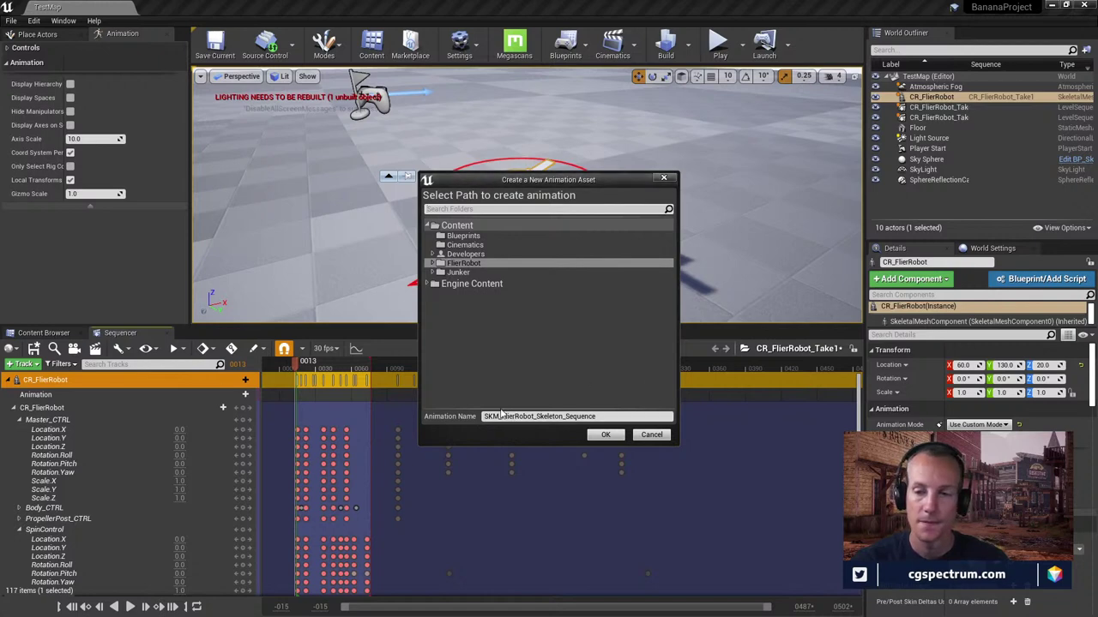
{"action": "key", "text": "BackSpace"}
{"action": "key", "text": "BackSpace"}
{"action": "key", "text": "BackSpace"}
{"action": "type", "text": "A"}
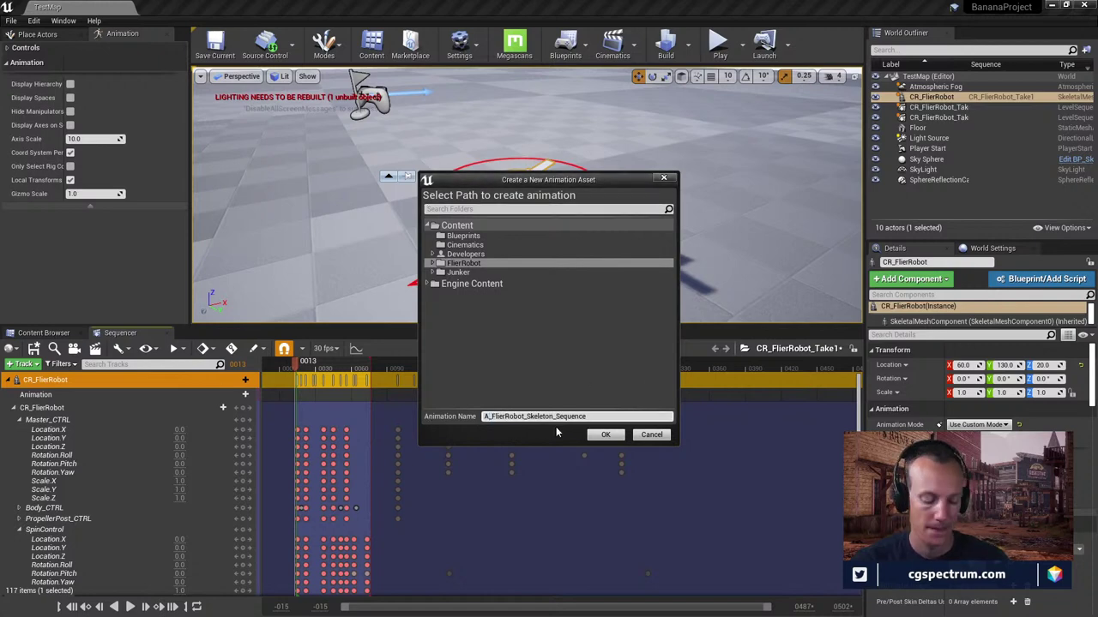
{"action": "type", "text": "N"}
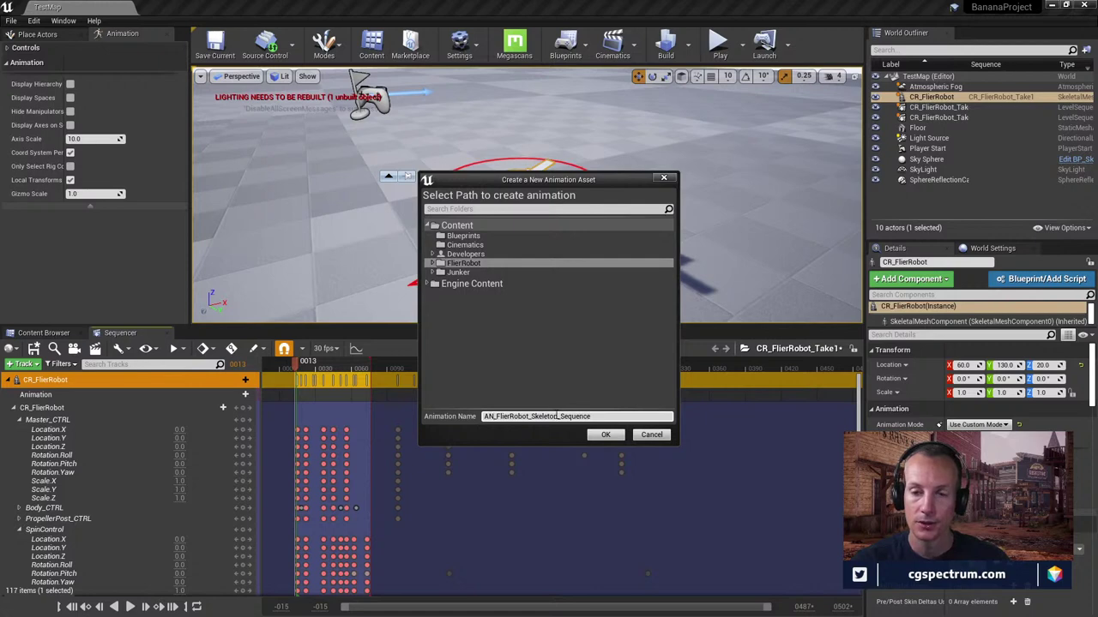
Name the new animation asset AN_FlierRobot_Awake2 in the FlierRobot folder and export it with transforms and curves
{"action": "left_click_drag", "start_coordinate": [561, 416], "coordinate": [791, 418]}
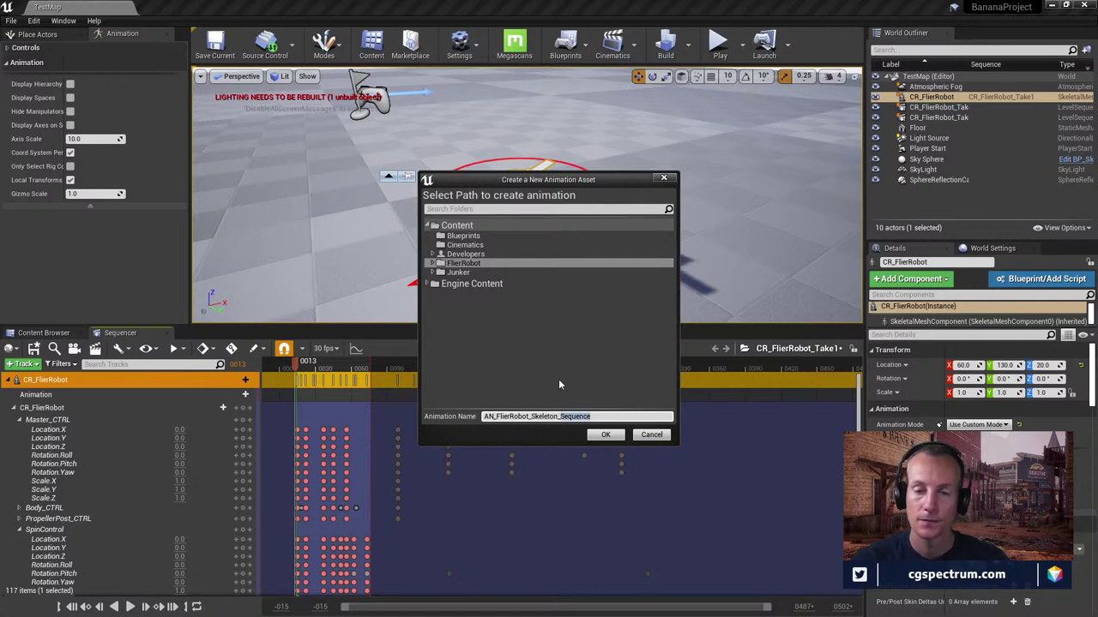
{"action": "key", "text": "BackSpace"}
{"action": "key", "text": "BackSpace"}
{"action": "key", "text": "BackSpace"}
{"action": "key", "text": "BackSpace"}
{"action": "key", "text": "BackSpace"}
{"action": "key", "text": "BackSpace"}
{"action": "key", "text": "BackSpace"}
{"action": "key", "text": "BackSpace"}
{"action": "key", "text": "BackSpace"}
{"action": "key", "text": "BackSpace"}
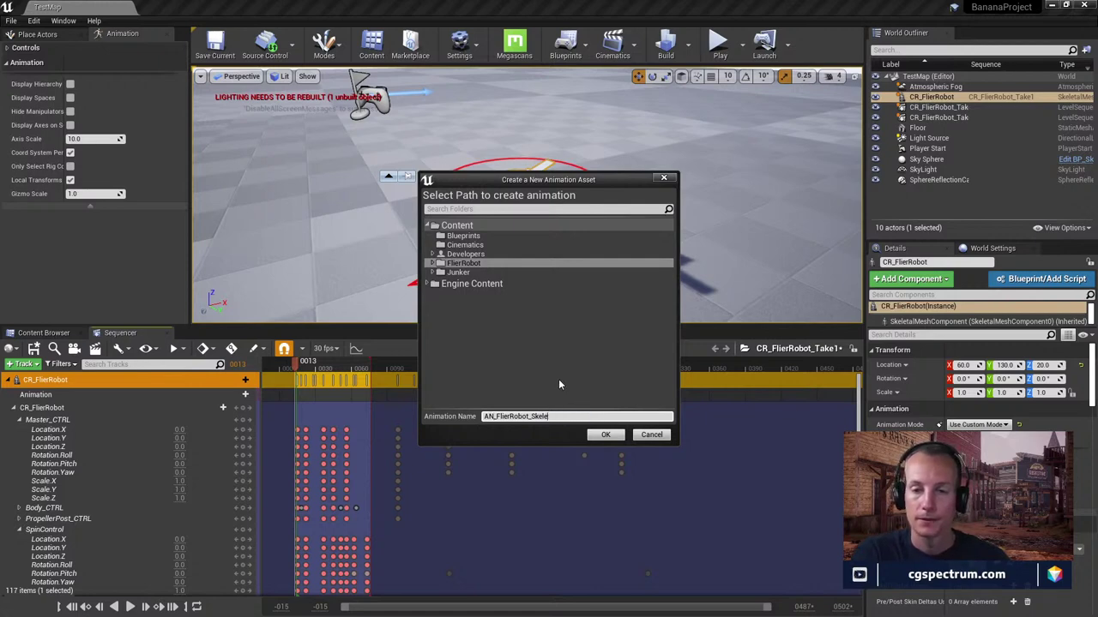
{"action": "type", "text": "Awake2"}
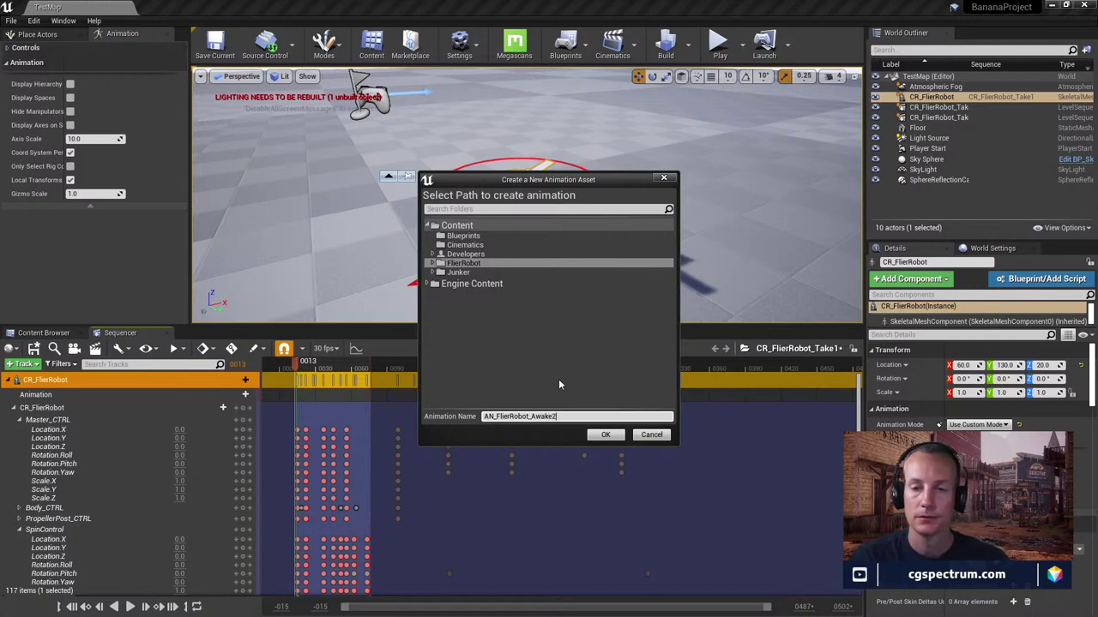
{"action": "left_click", "coordinate": [606, 435]}
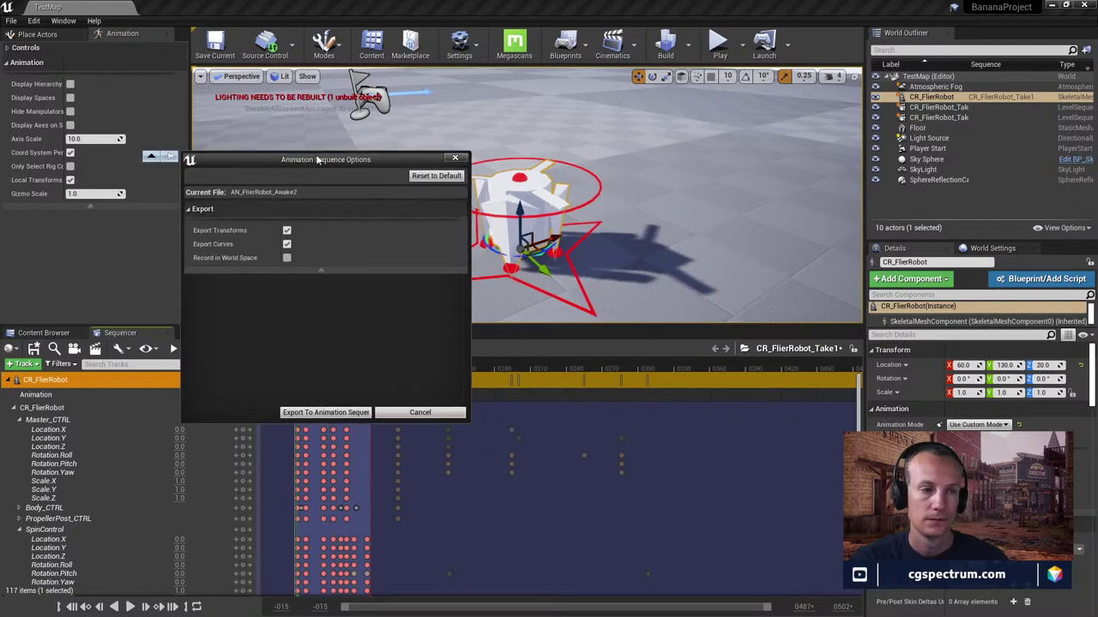
{"action": "left_click", "coordinate": [325, 412]}
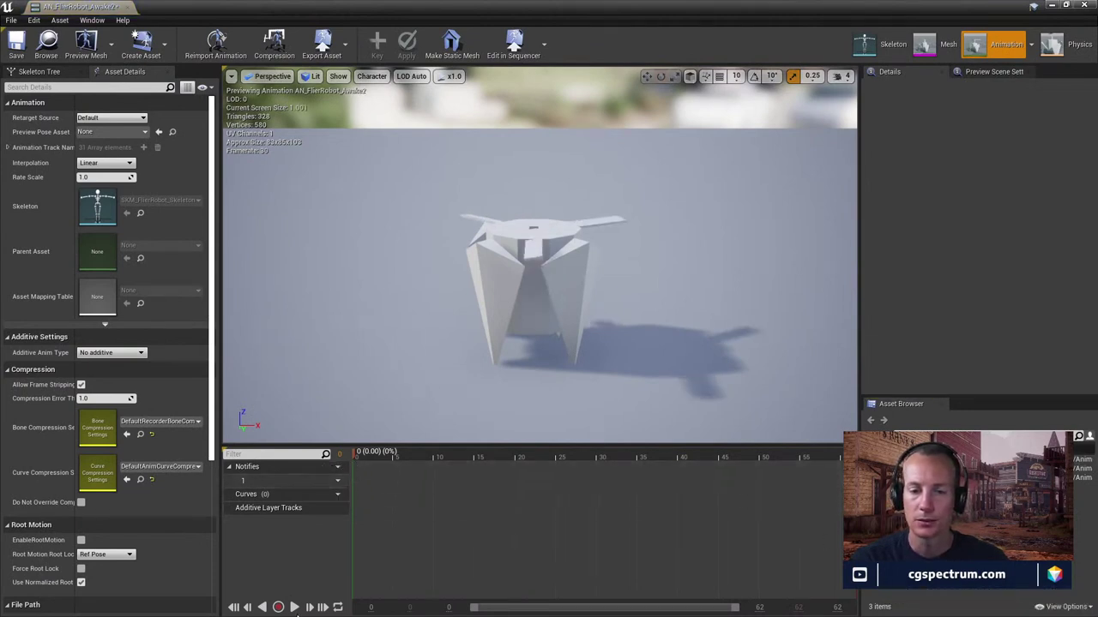
Preview the exported AN_FlierRobot_Awake2 animation, pause it, and close its asset editor
{"action": "left_click", "coordinate": [294, 607]}
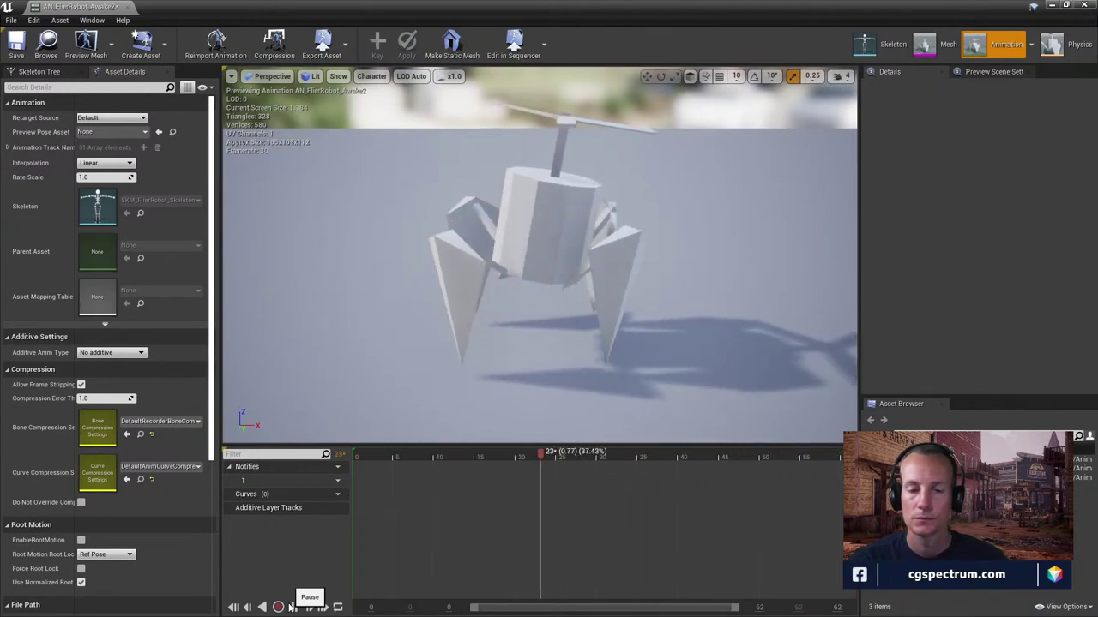
{"action": "left_click", "coordinate": [292, 606]}
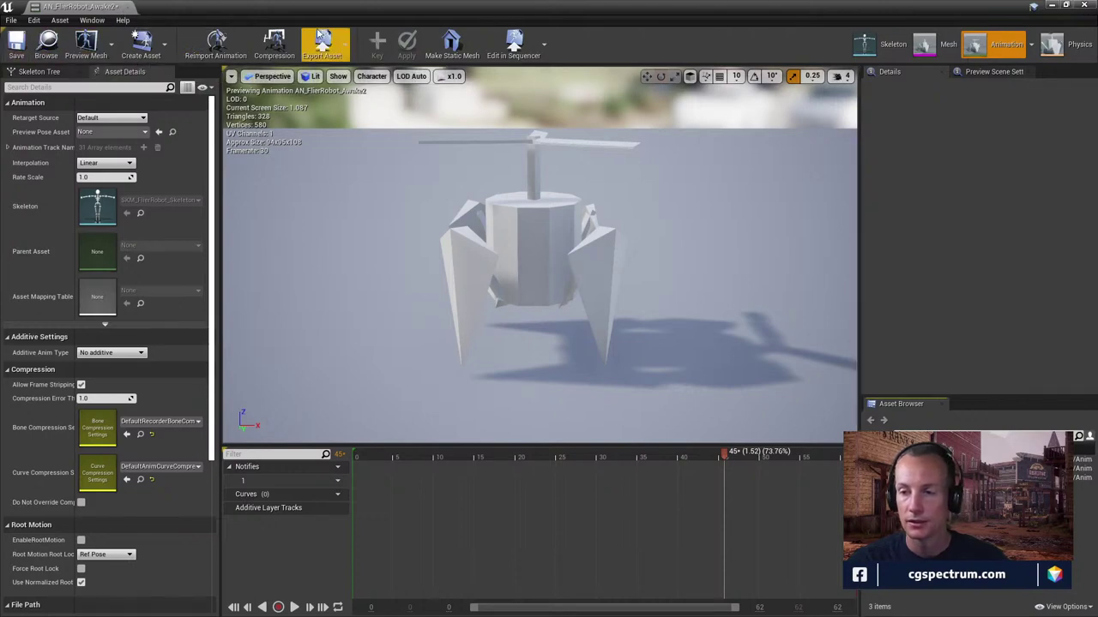
{"action": "left_click", "coordinate": [127, 9]}
Move AN_FlierRobot_Awake2 from the FlierRobot folder into its Animation subfolder
{"action": "left_click", "coordinate": [45, 333]}
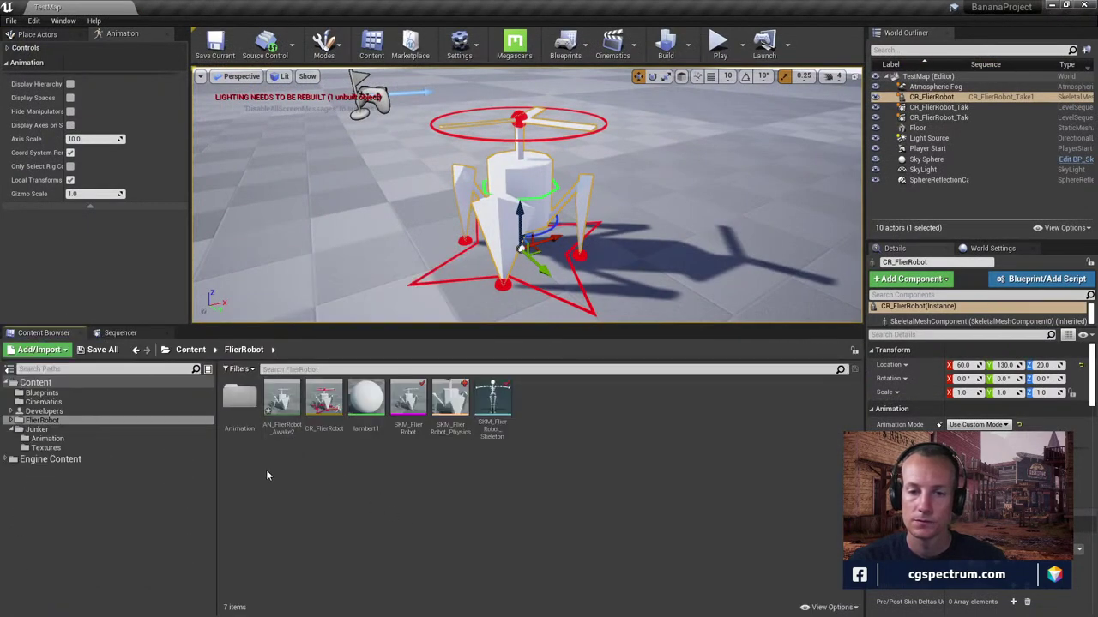
{"action": "left_click_drag", "start_coordinate": [281, 401], "coordinate": [241, 408]}
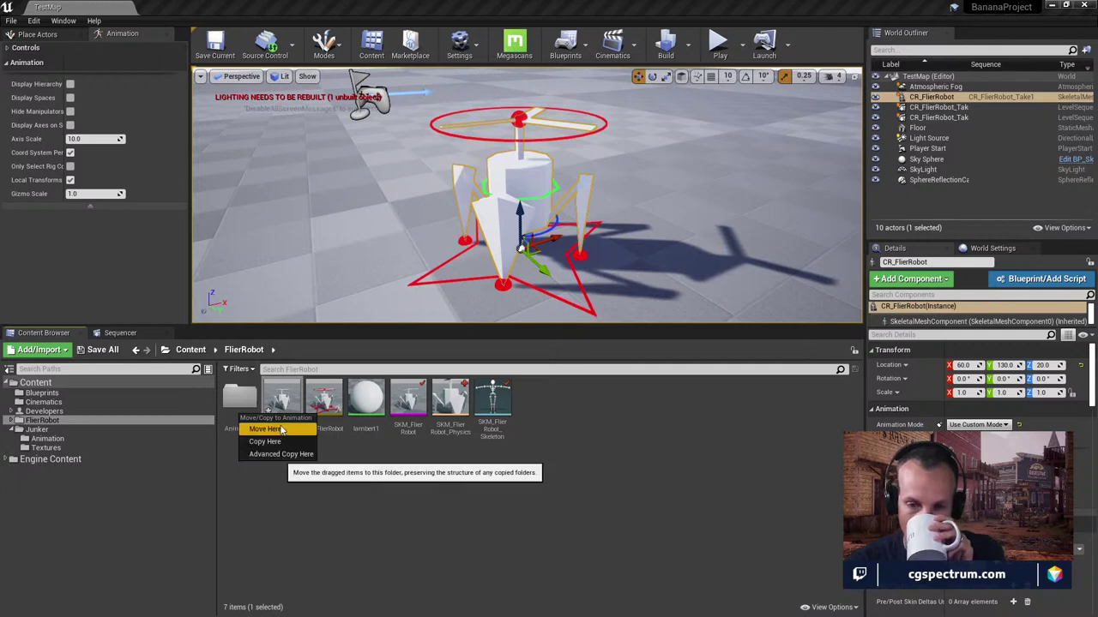
{"action": "left_click", "coordinate": [282, 429]}
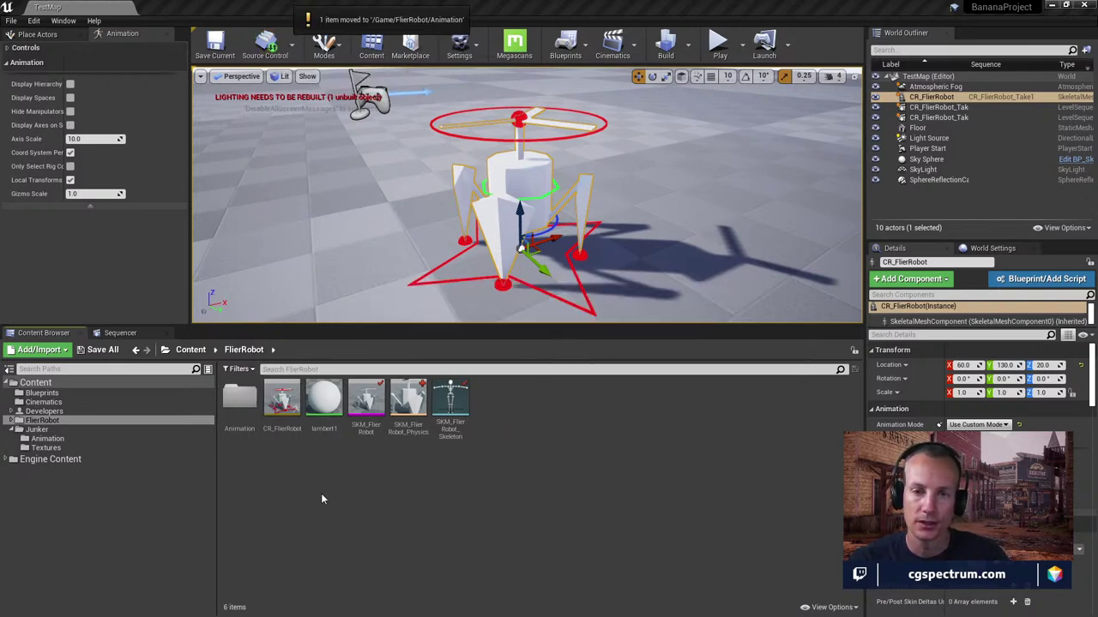
Force delete the old AN_FlierRobot_Awake asset from the FlierRobot/Animation folder
{"action": "double_click", "coordinate": [239, 399]}
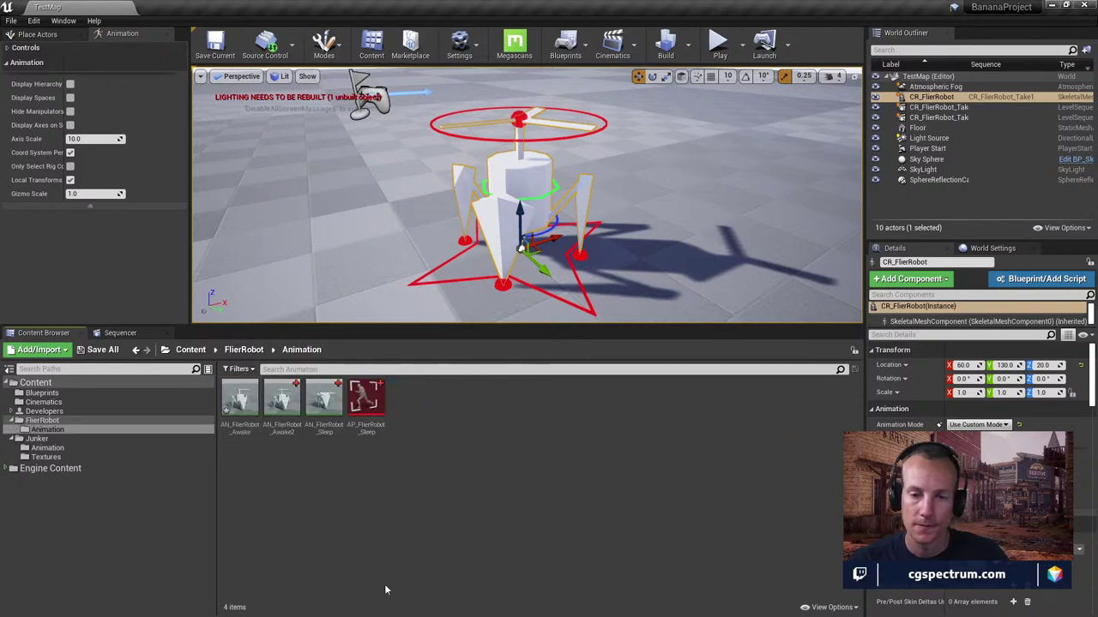
{"action": "right_click", "coordinate": [248, 403]}
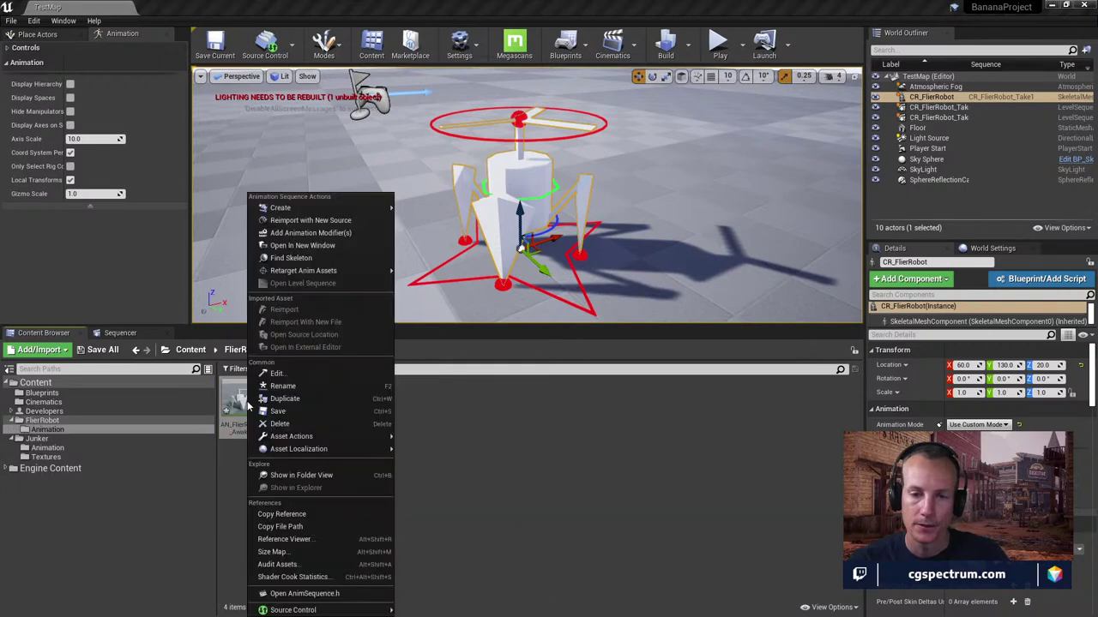
{"action": "left_click", "coordinate": [280, 424]}
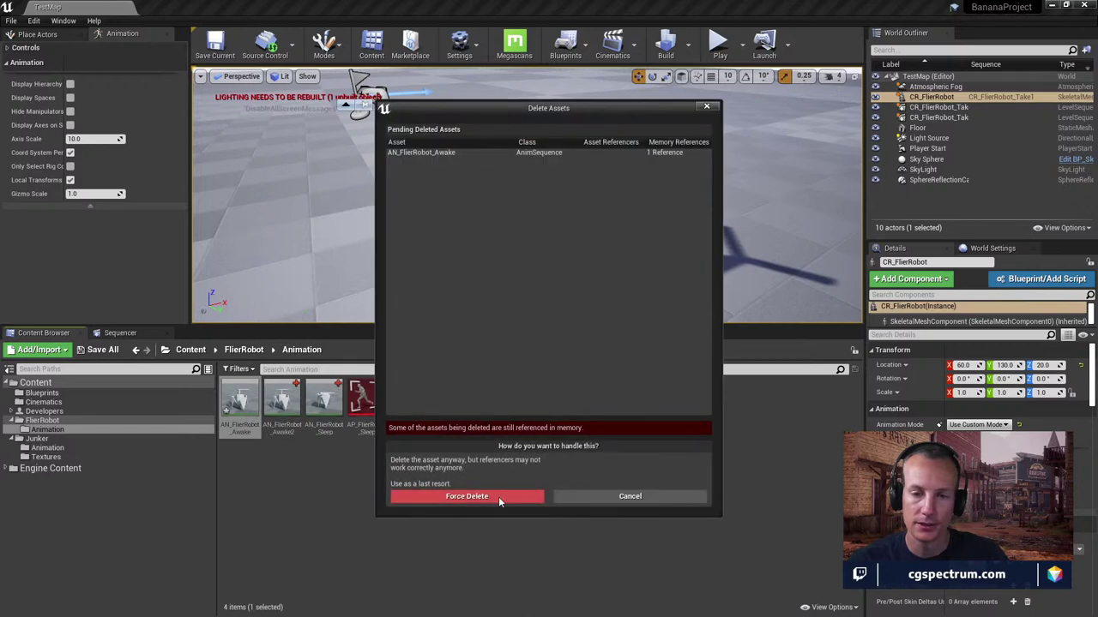
{"action": "left_click", "coordinate": [467, 498]}
Rename the AN_FlierRobot_Awake2 asset as AN_FlierRobot_Awake
{"action": "right_click", "coordinate": [241, 402]}
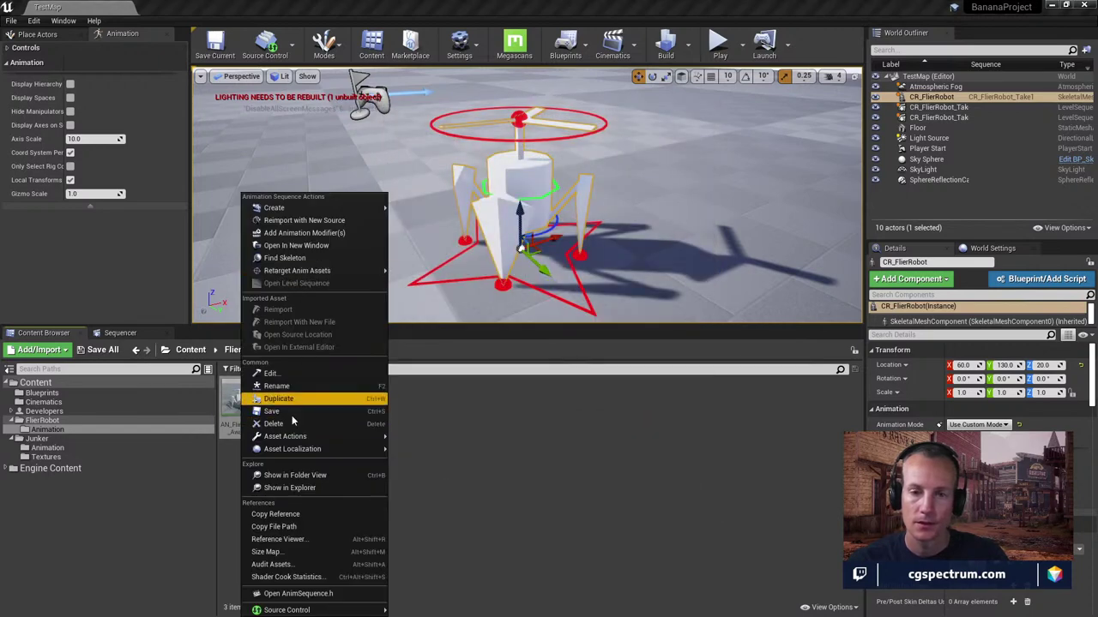
{"action": "mouse_move", "coordinate": [289, 438]}
{"action": "left_click", "coordinate": [276, 386]}
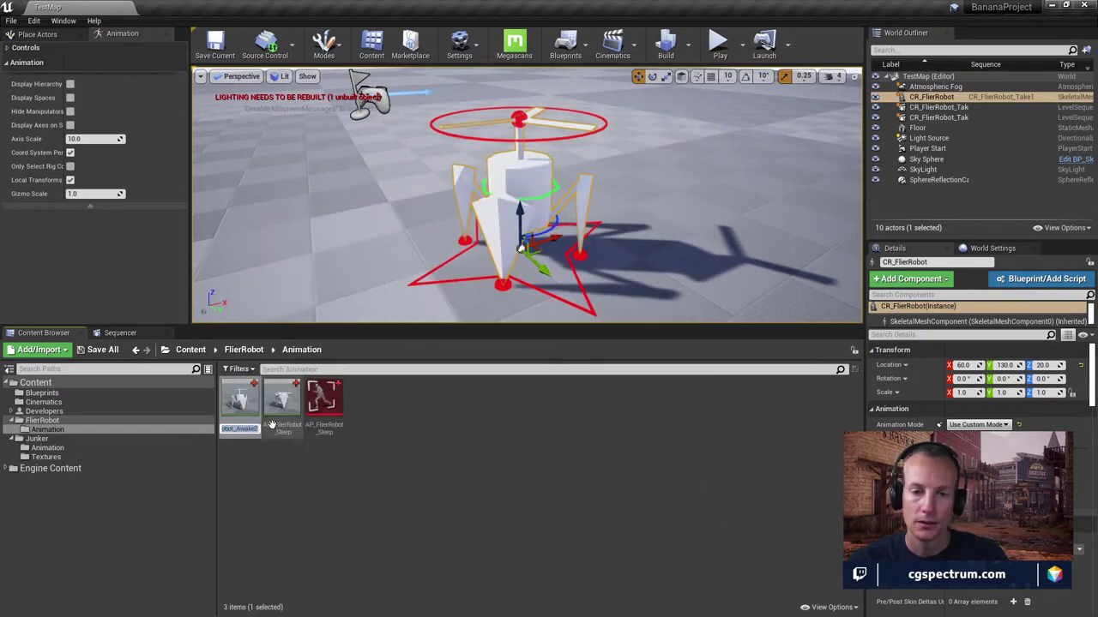
{"action": "key", "text": "End"}
{"action": "key", "text": "BackSpace"}
{"action": "key", "text": "Return"}
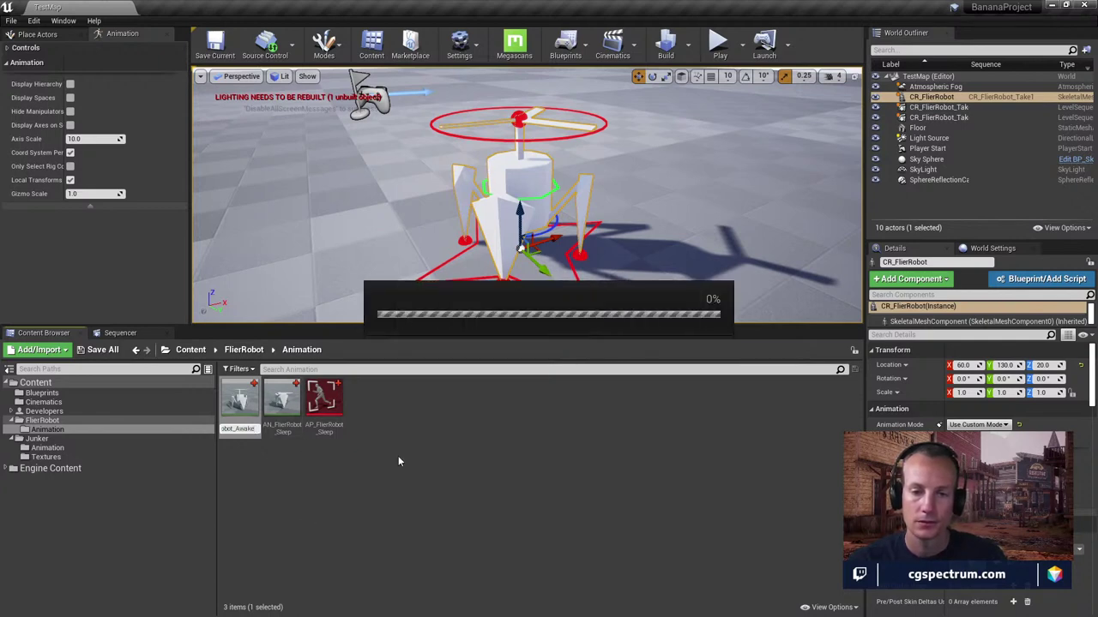
{"action": "left_click", "coordinate": [362, 504]}
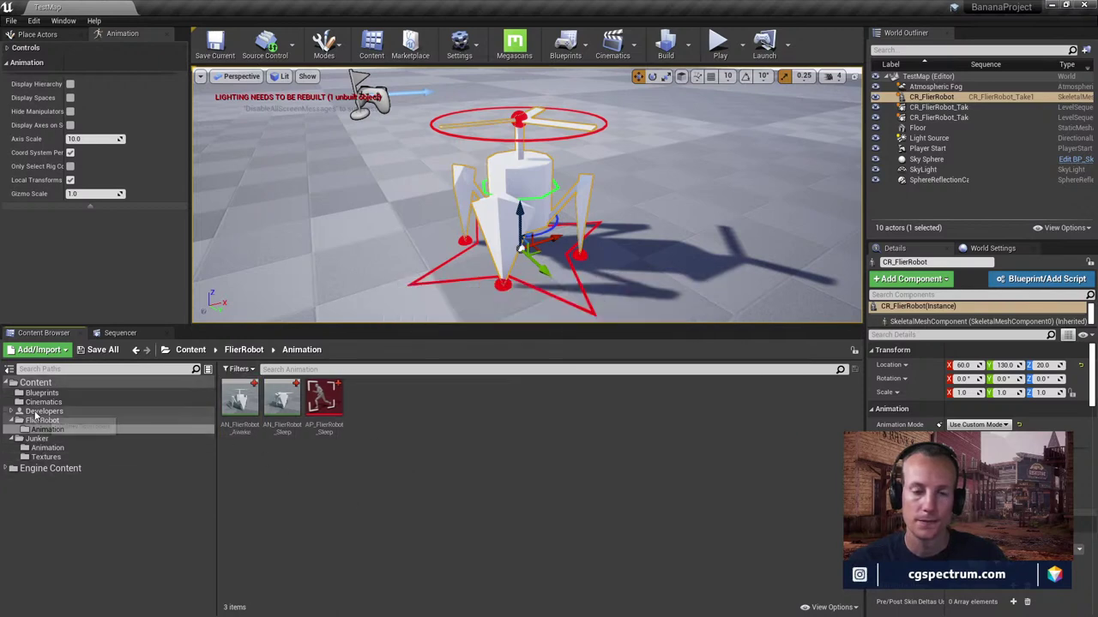
Set the CR_FlierRobot_Take1 sequence's playback range to about frames 78 to 95
{"action": "left_click", "coordinate": [120, 333]}
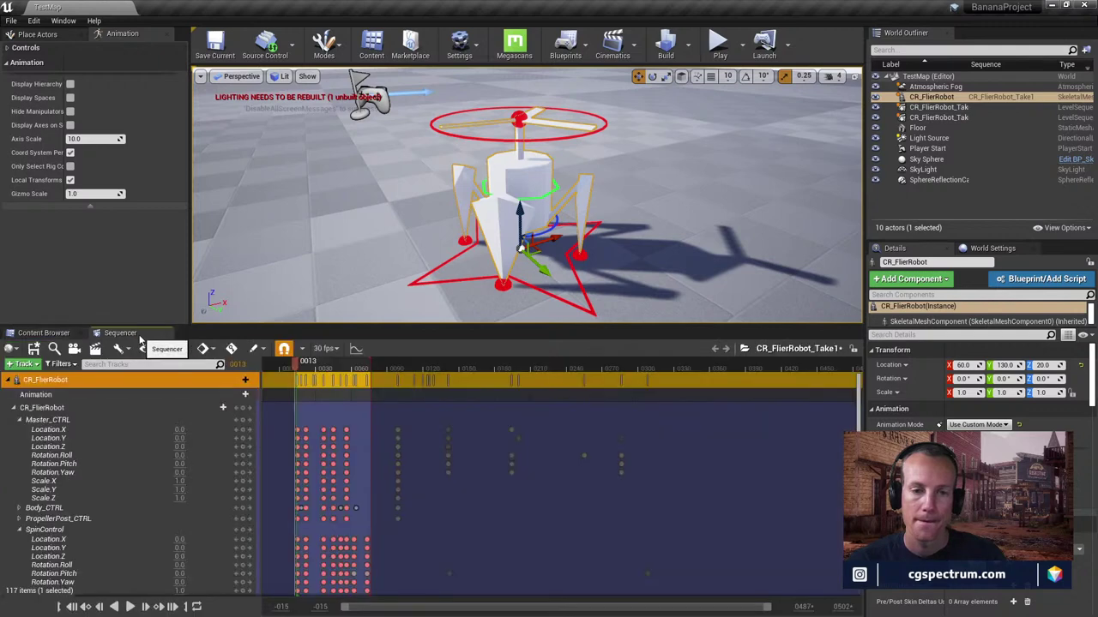
{"action": "left_click_drag", "start_coordinate": [310, 369], "coordinate": [394, 368]}
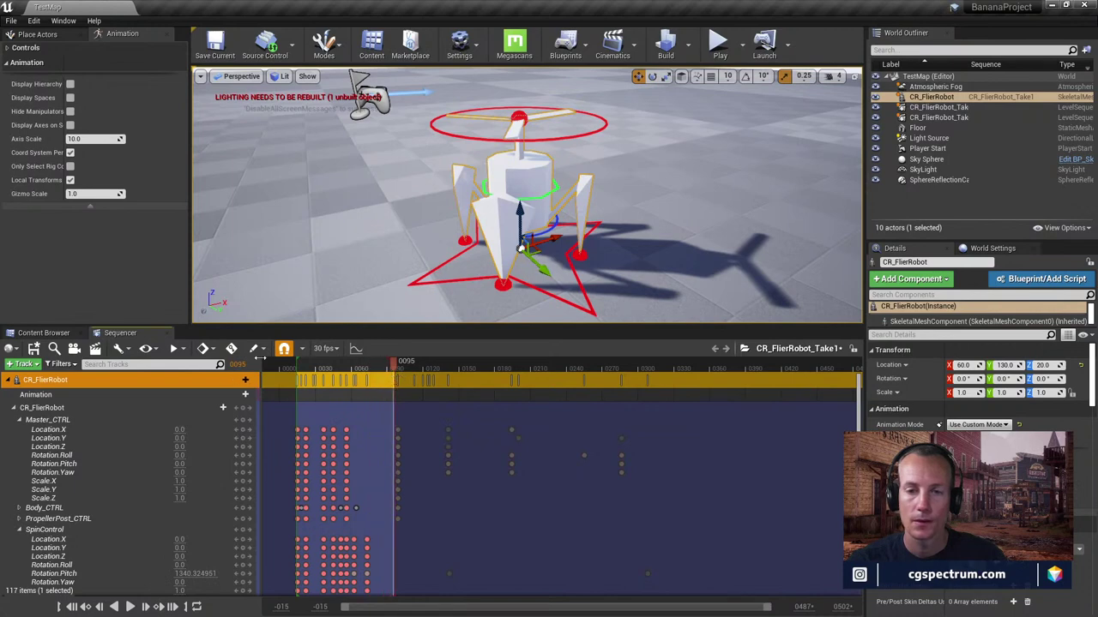
{"action": "left_click_drag", "start_coordinate": [305, 367], "coordinate": [375, 369]}
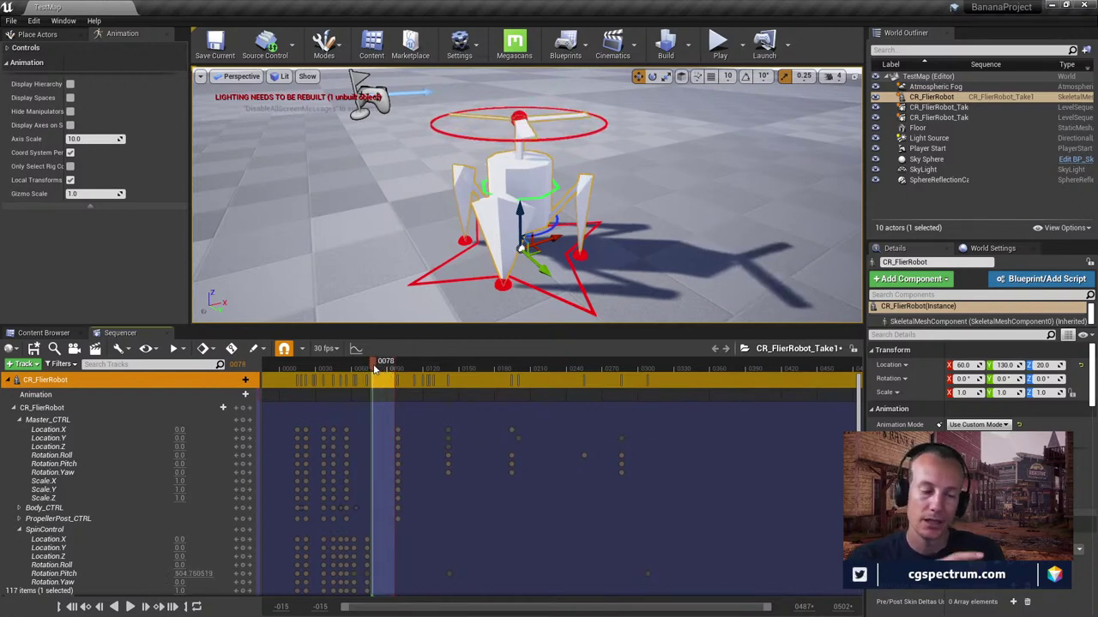
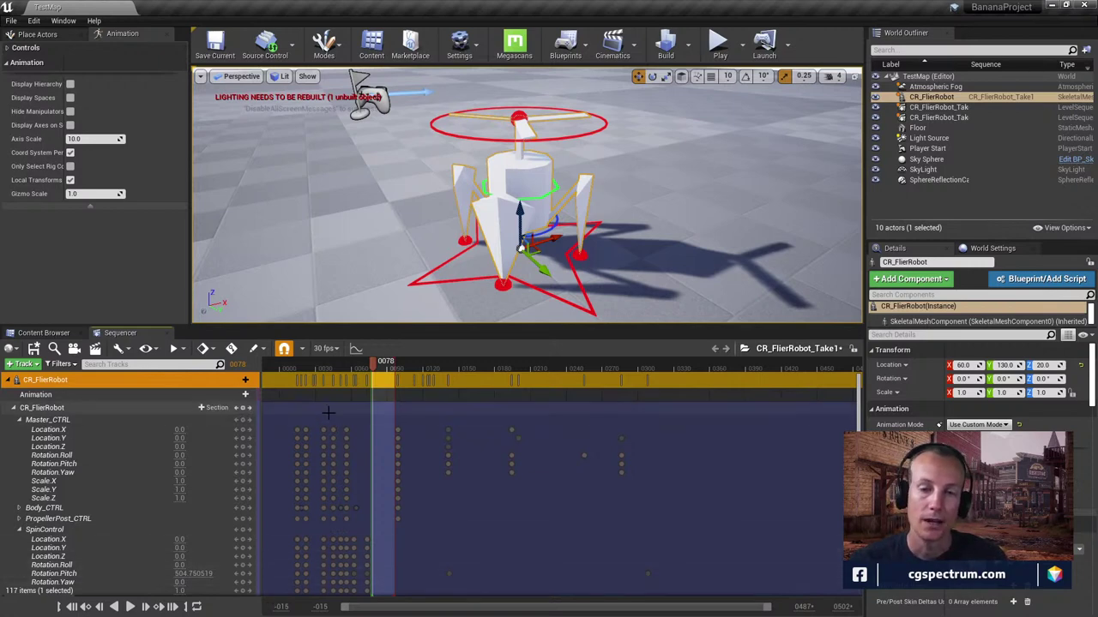
Start baking an animation sequence from the CR_FlierRobot track, with FlierRobot/Animation as the destination folder
{"action": "right_click", "coordinate": [58, 383]}
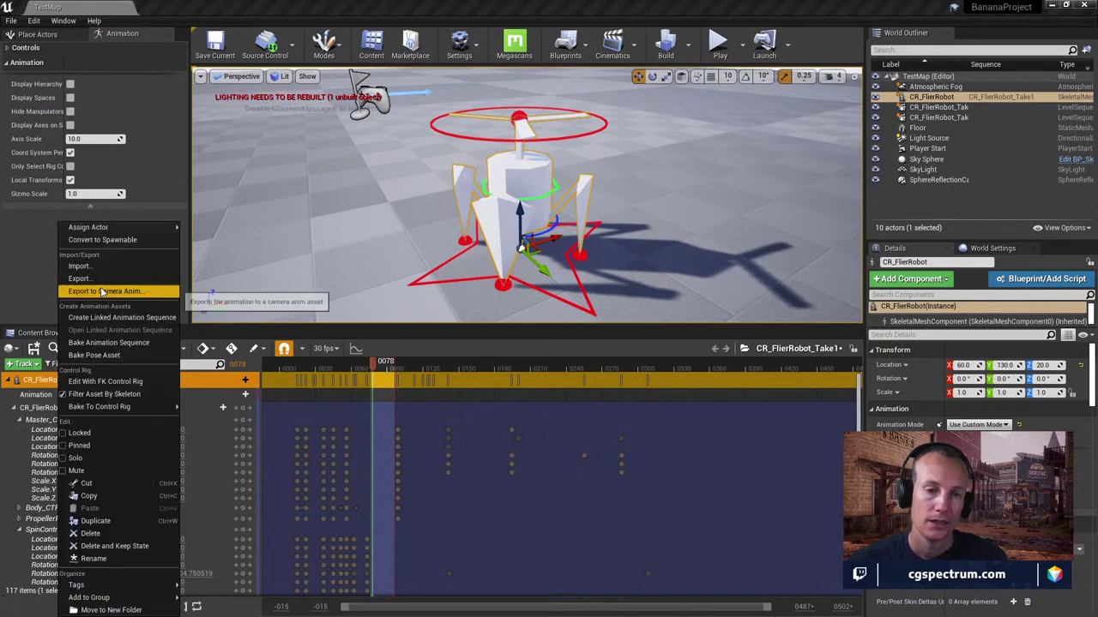
{"action": "left_click", "coordinate": [125, 342]}
{"action": "left_click", "coordinate": [437, 264]}
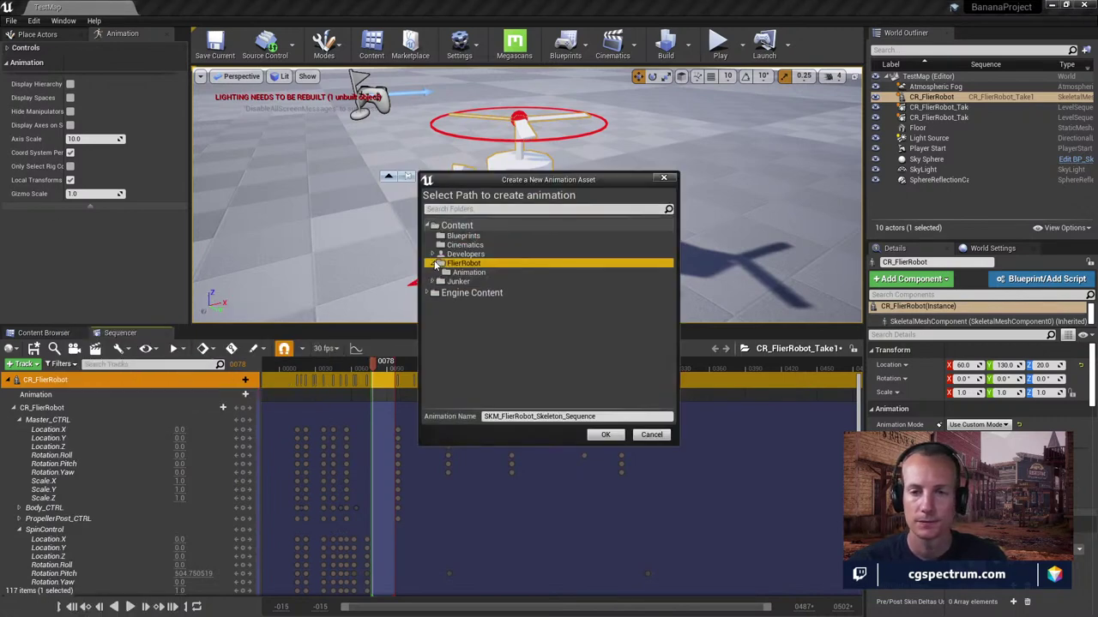
{"action": "left_click", "coordinate": [468, 272]}
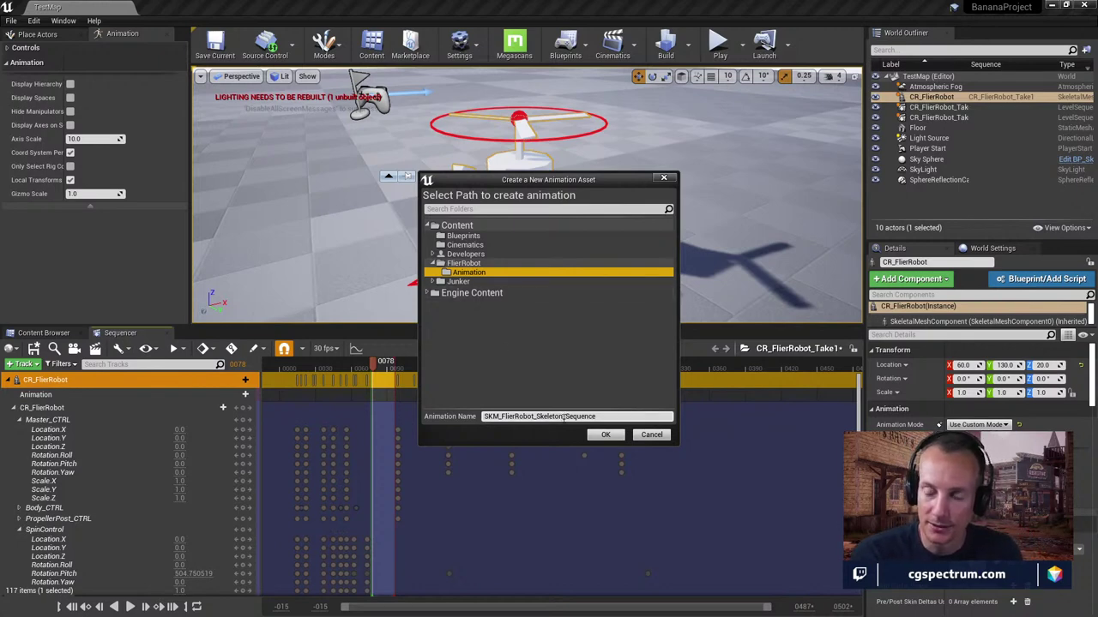
Name the baked animation AN_FlierRobot_Idle and export it with transforms and curves
{"action": "left_click_drag", "start_coordinate": [536, 417], "coordinate": [426, 428]}
{"action": "key", "text": "Home"}
{"action": "key", "text": "Delete"}
{"action": "key", "text": "Delete"}
{"action": "key", "text": "Delete"}
{"action": "type", "text": "AN"}
{"action": "left_click_drag", "start_coordinate": [532, 417], "coordinate": [592, 417]}
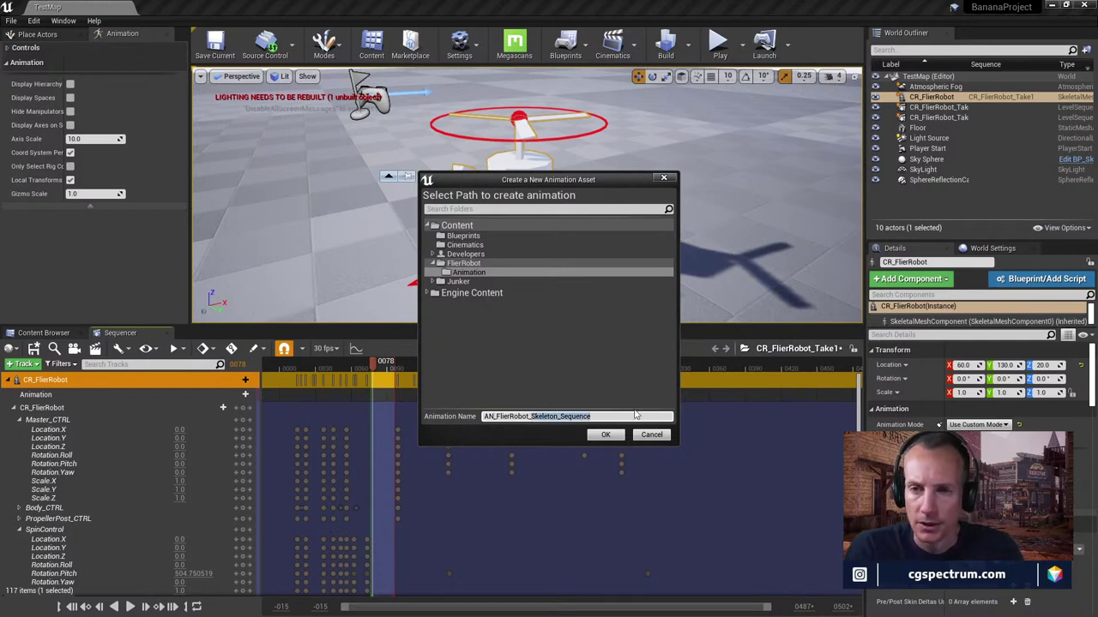
{"action": "key", "text": "BackSpace"}
{"action": "type", "text": "Idle"}
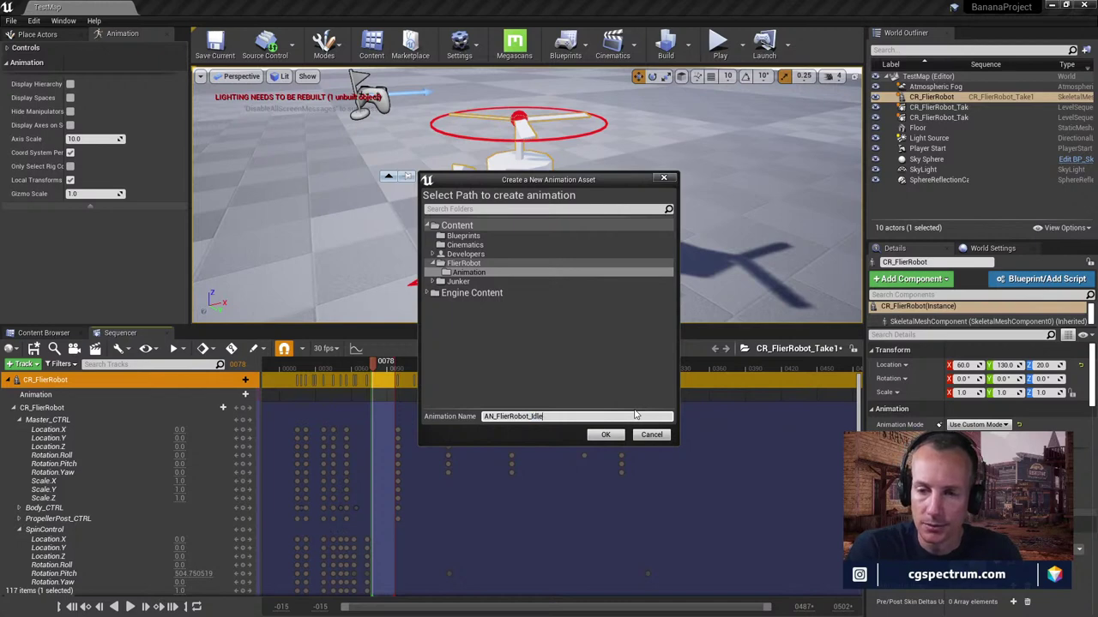
{"action": "left_click", "coordinate": [604, 435]}
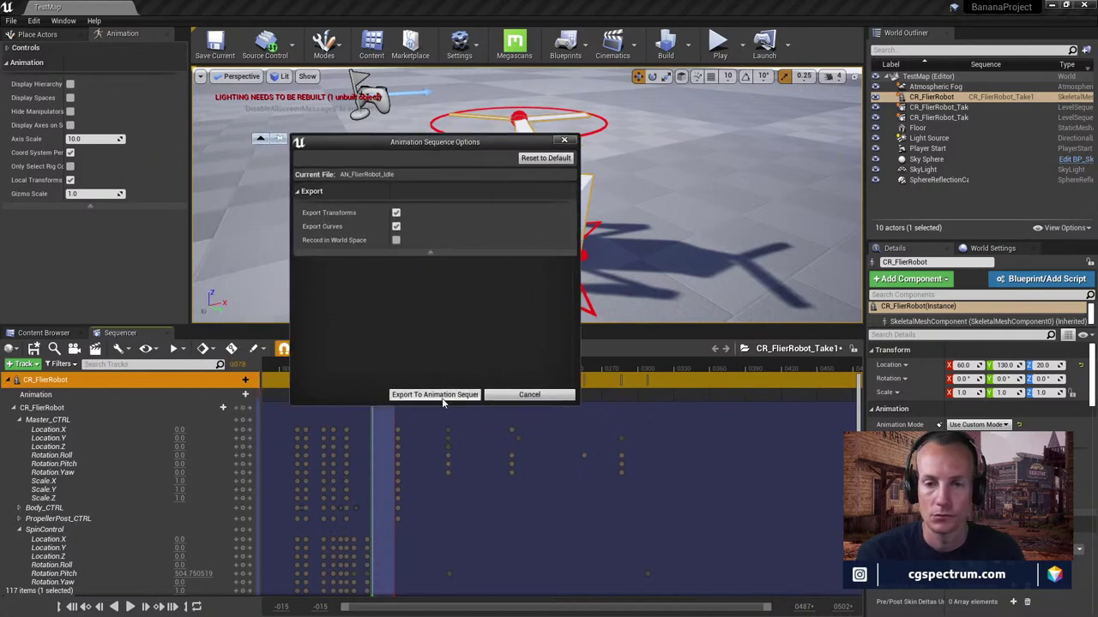
{"action": "left_click", "coordinate": [435, 396]}
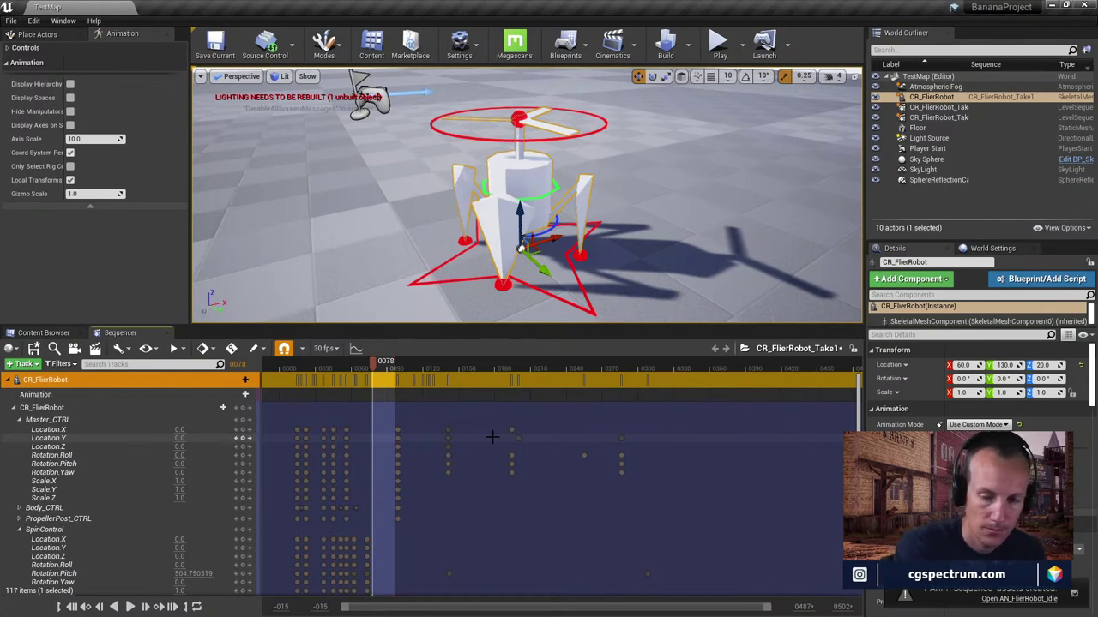
Set the playback range to cover the takeoff, from about frame 99 to the next set of Master_CTRL keyframes
{"action": "left_click_drag", "start_coordinate": [380, 369], "coordinate": [415, 378]}
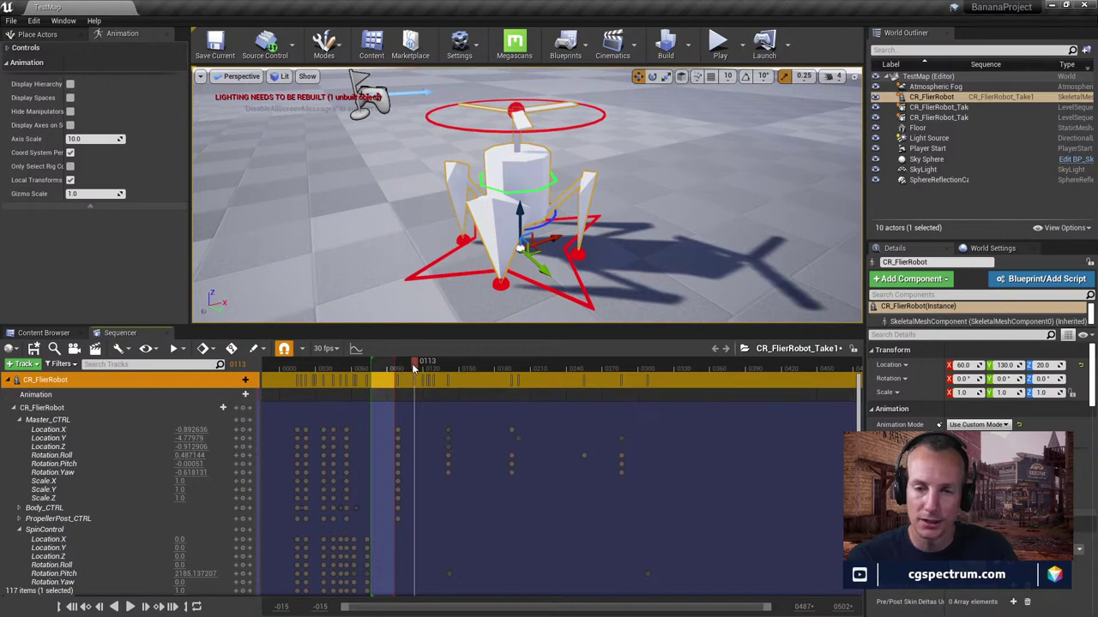
{"action": "mouse_move", "coordinate": [399, 367]}
{"action": "left_mouse_down"}
{"action": "mouse_move", "coordinate": [444, 380]}
{"action": "mouse_move", "coordinate": [398, 391]}
{"action": "mouse_move", "coordinate": [377, 368]}
{"action": "mouse_move", "coordinate": [448, 375]}
{"action": "left_mouse_up"}
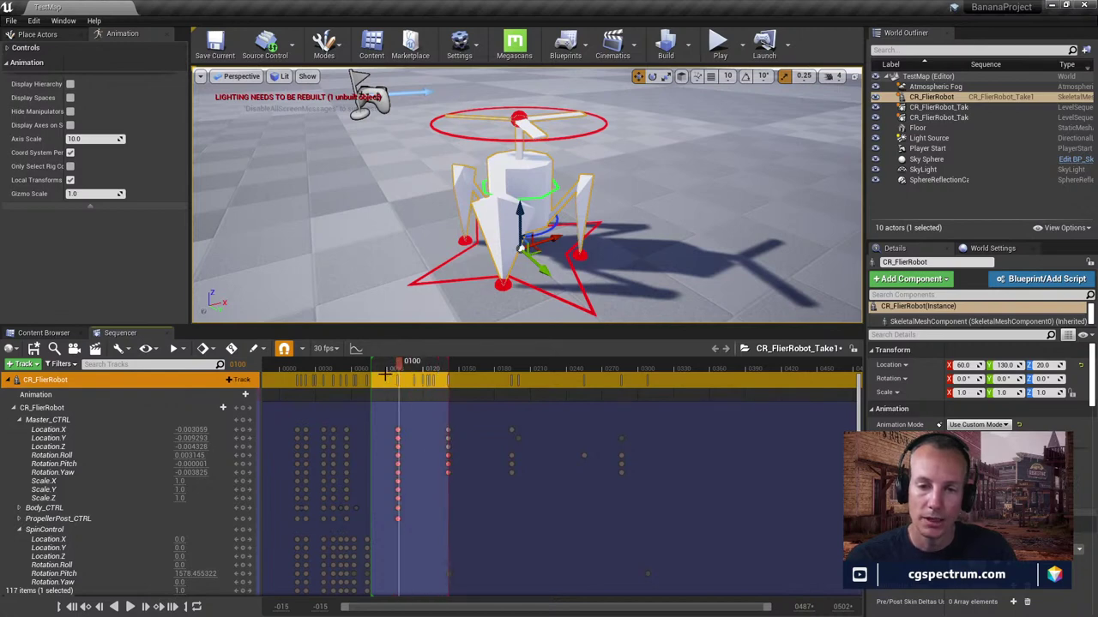
{"action": "left_click_drag", "start_coordinate": [369, 367], "coordinate": [436, 385]}
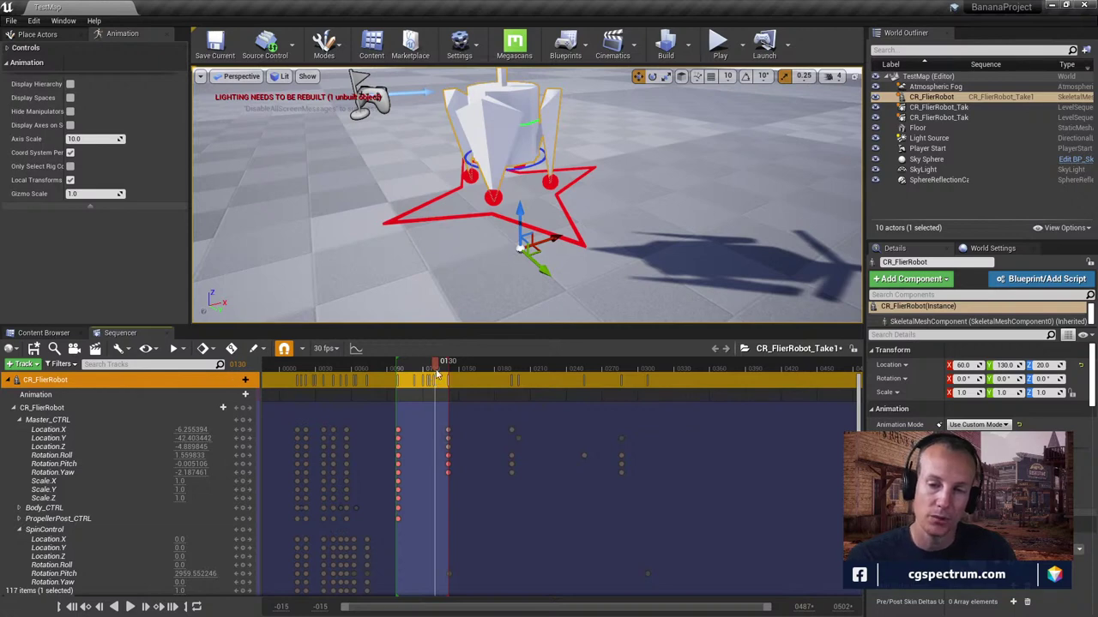
{"action": "left_click_drag", "start_coordinate": [434, 380], "coordinate": [397, 403]}
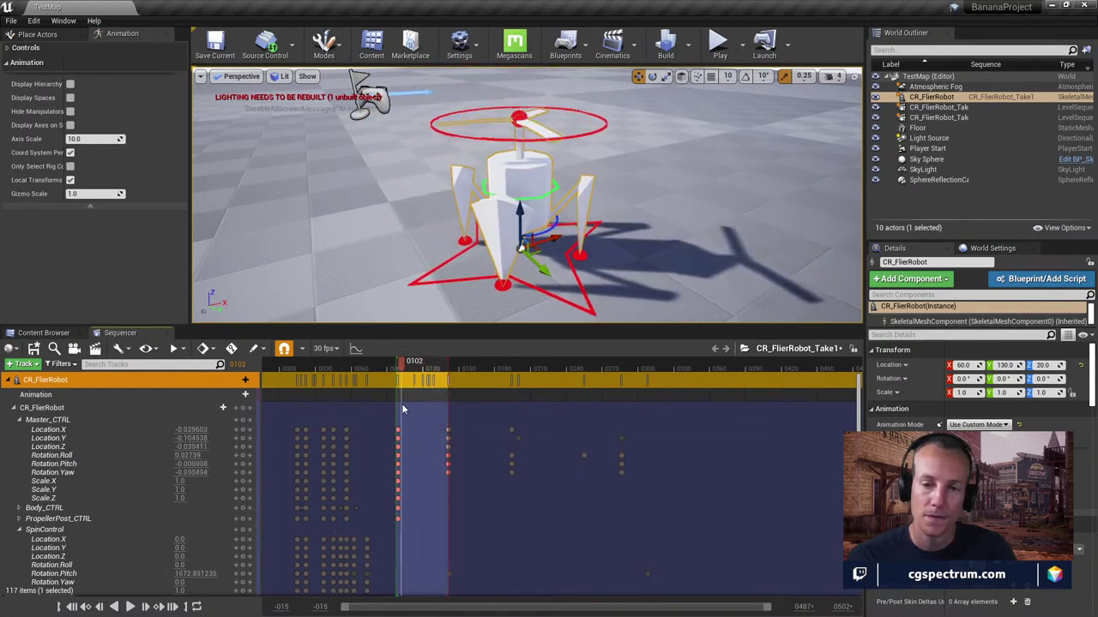
Select the robot's Master_CTRL control, save the CR_FlierRobot_Take1 sequence, and close Sequencer
{"action": "left_click", "coordinate": [583, 290]}
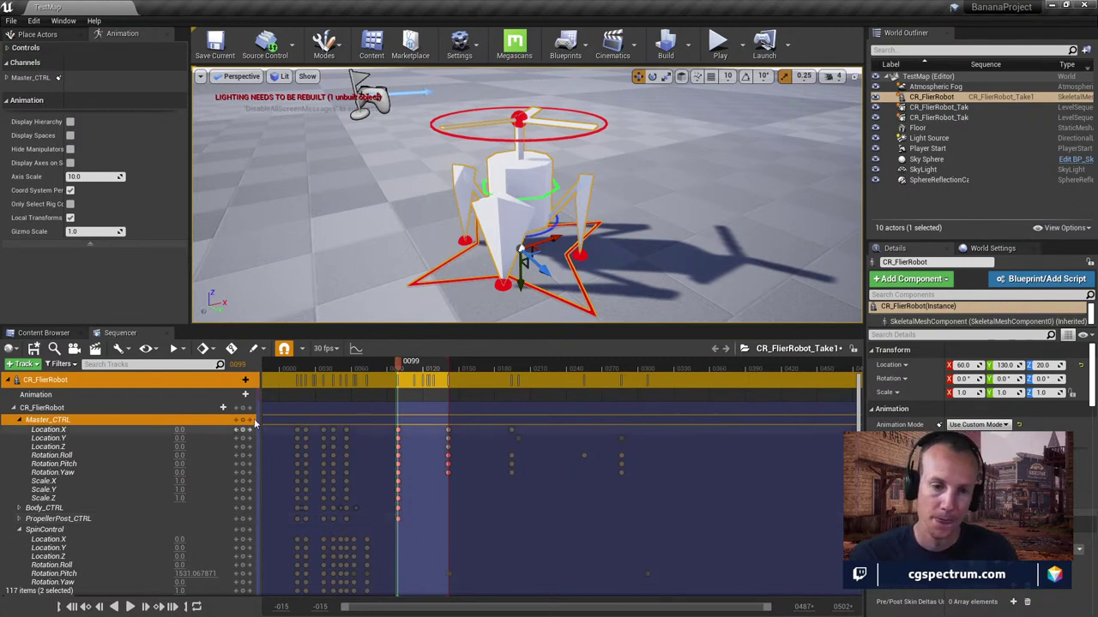
{"action": "left_click", "coordinate": [32, 348]}
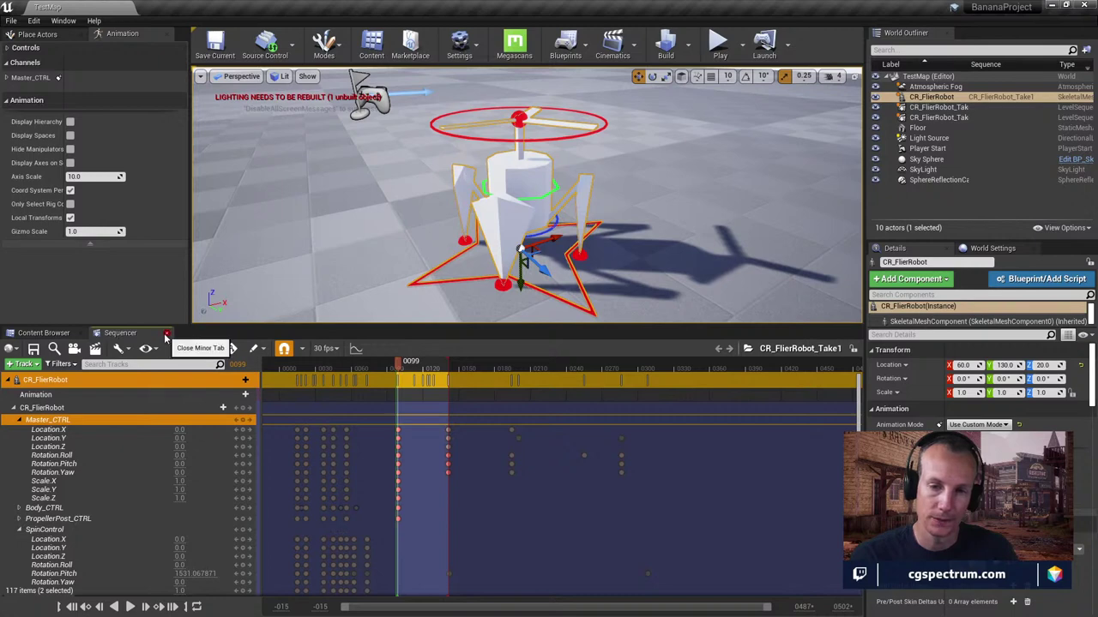
{"action": "left_click", "coordinate": [165, 333]}
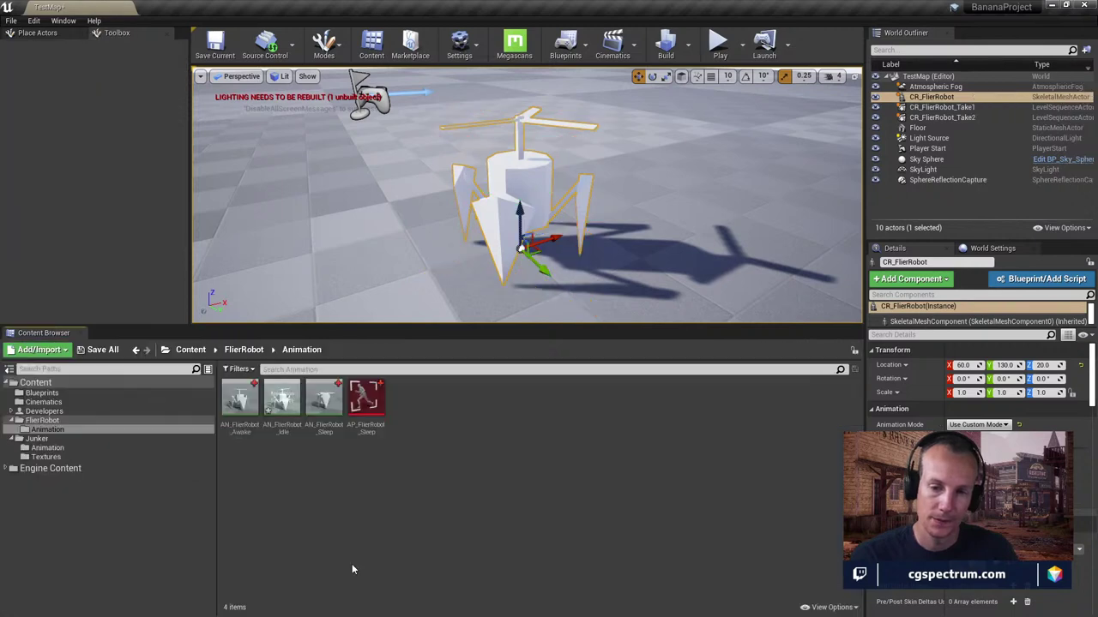
Duplicate the CR_FlierRobot_Take1 sequence in the Cinematics folder and name the copy CR_FlierRobot_AnimationExports
{"action": "left_click", "coordinate": [43, 401]}
{"action": "right_click", "coordinate": [241, 410]}
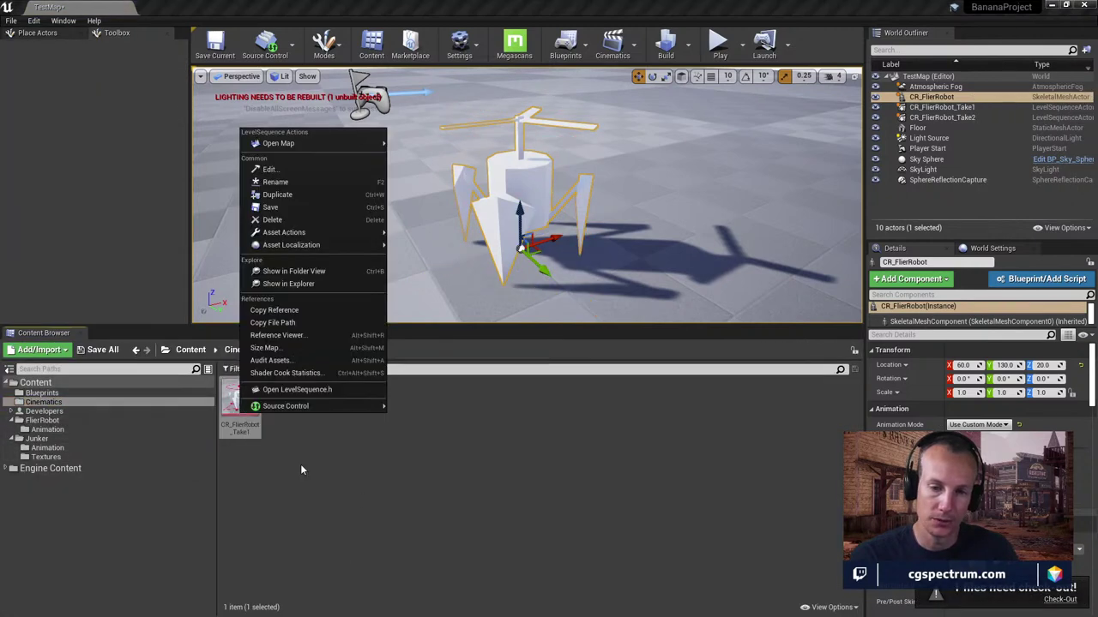
{"action": "left_click", "coordinate": [300, 195]}
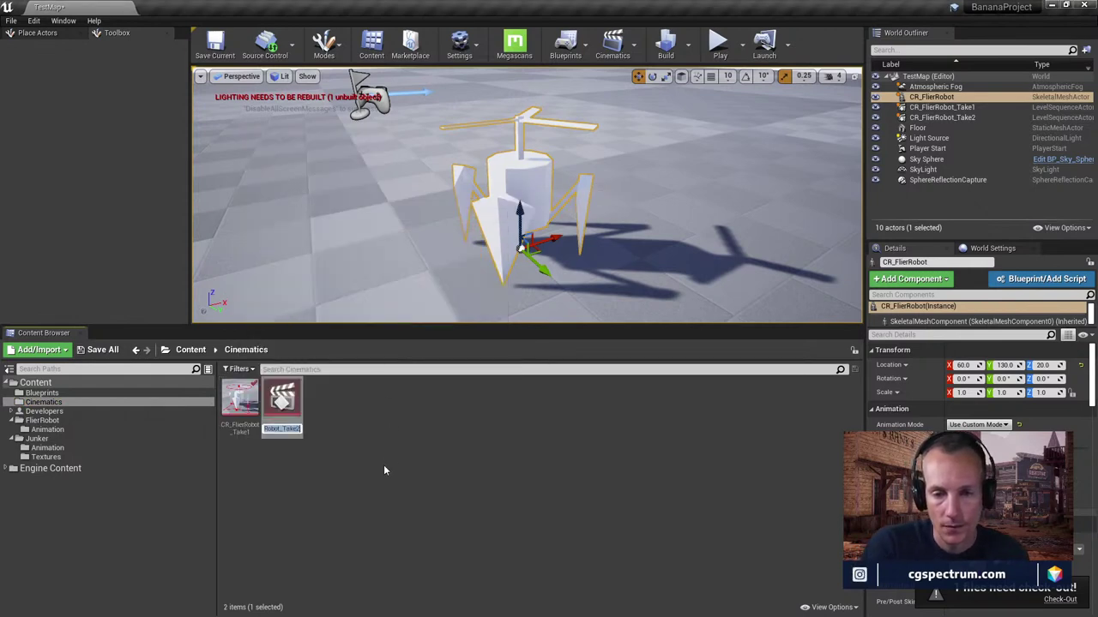
{"action": "type", "text": "CR_Flier"}
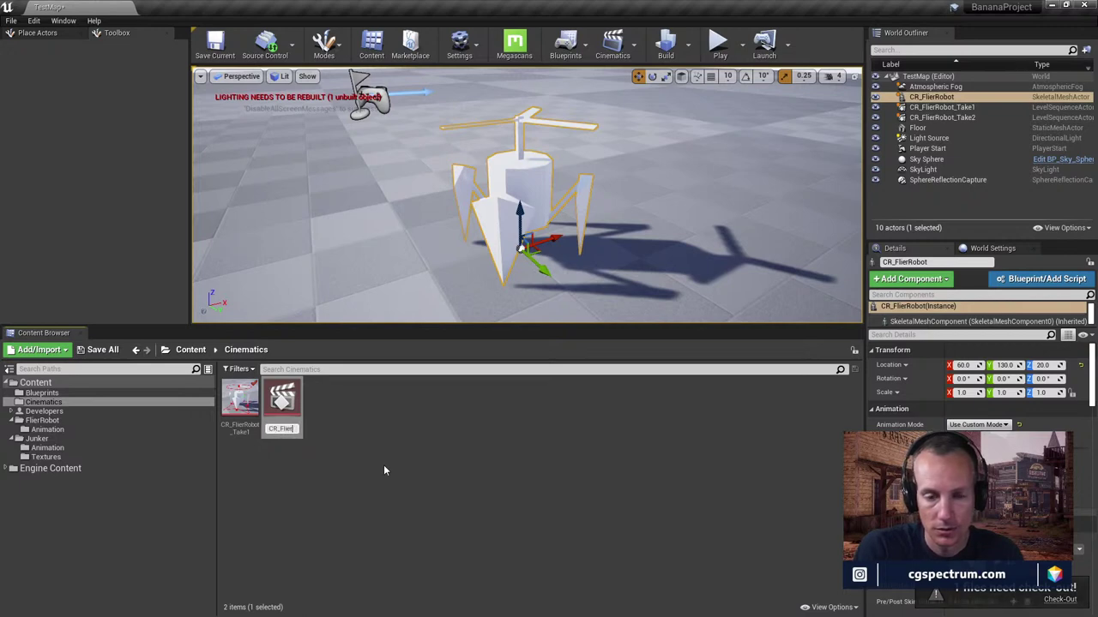
{"action": "type", "text": "Robot_"}
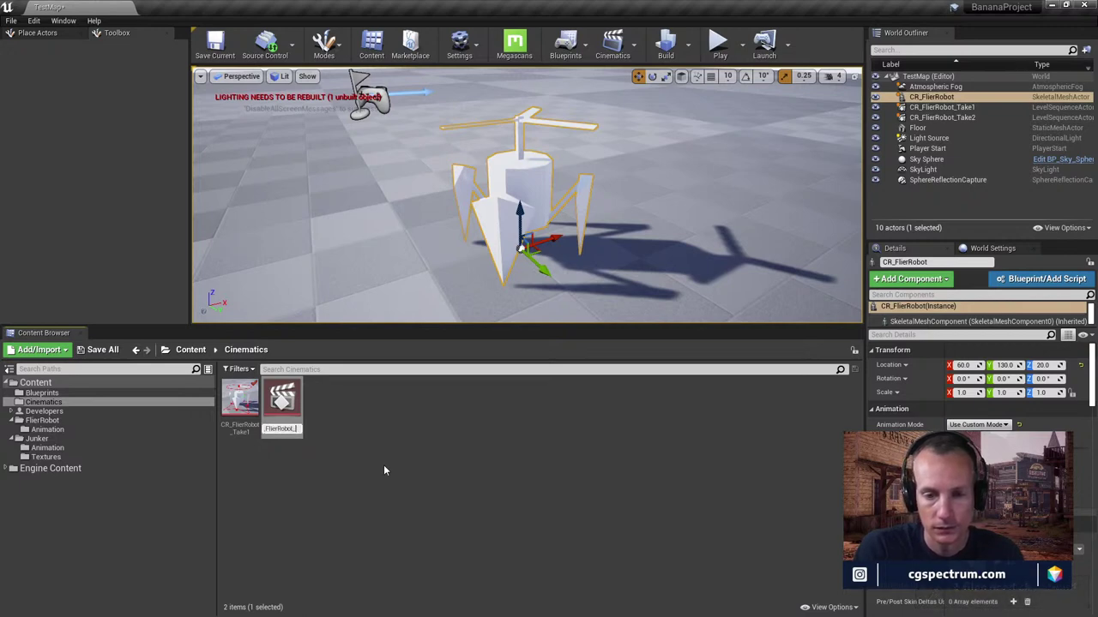
{"action": "type", "text": "AnimationExports"}
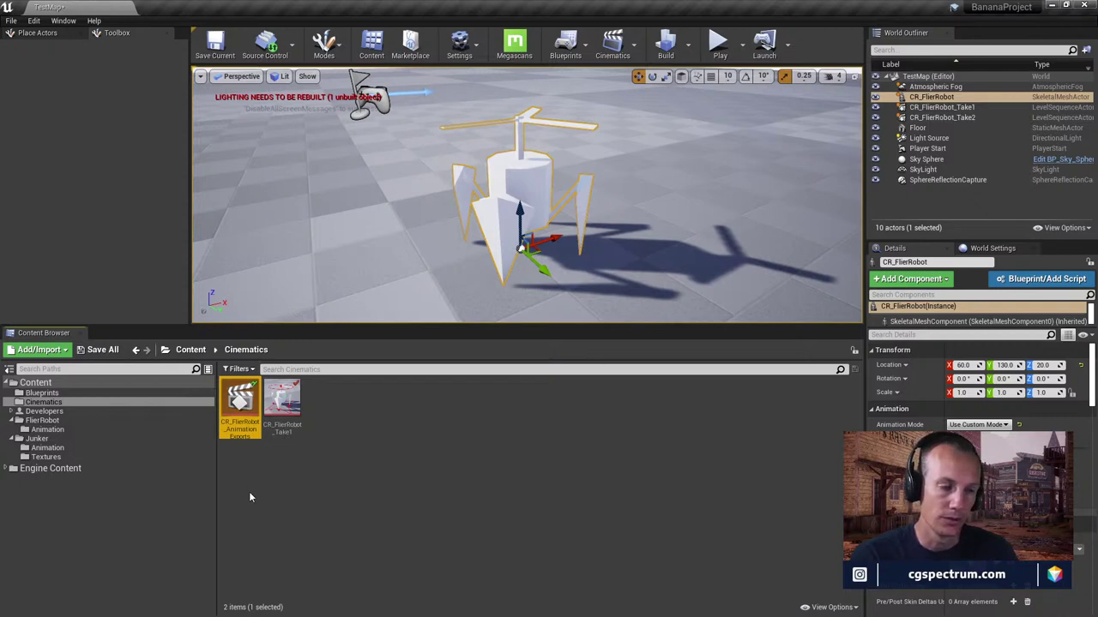
Open the CR_FlierRobot_AnimationExports sequence, select the robot's Master_CTRL control, and scrub through the takeoff to frame 137
{"action": "double_click", "coordinate": [240, 402]}
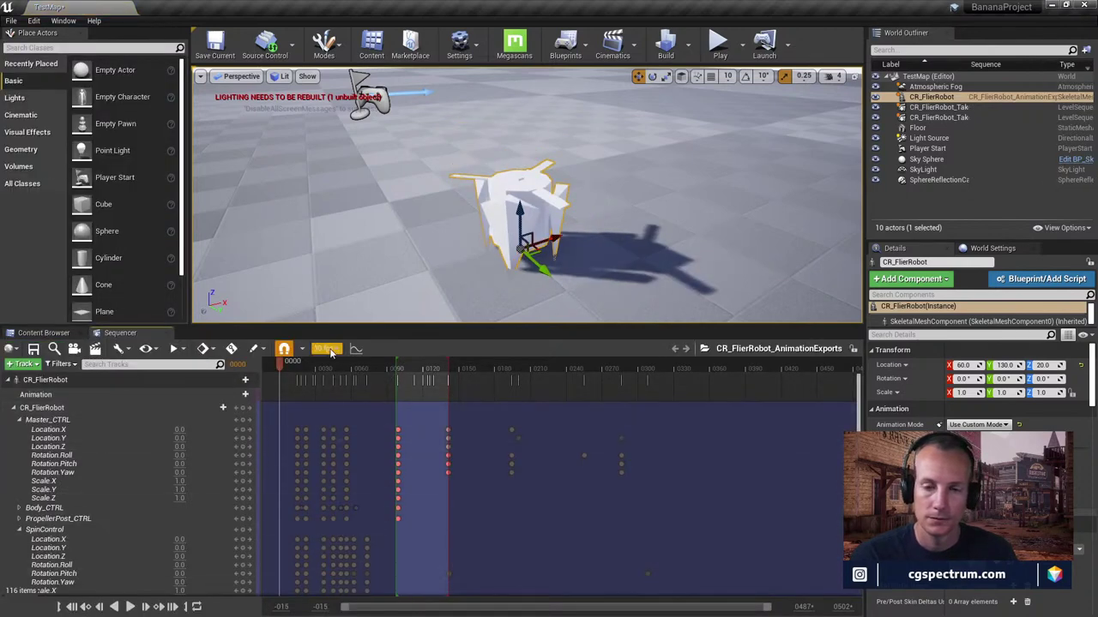
{"action": "left_click_drag", "start_coordinate": [300, 369], "coordinate": [421, 404]}
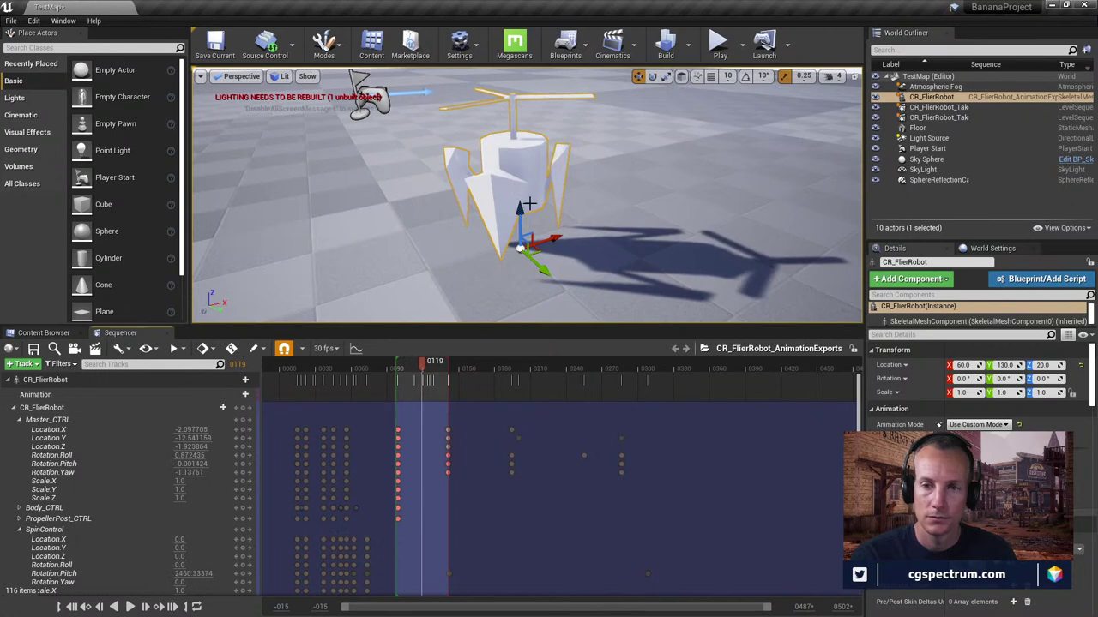
{"action": "left_click", "coordinate": [102, 407]}
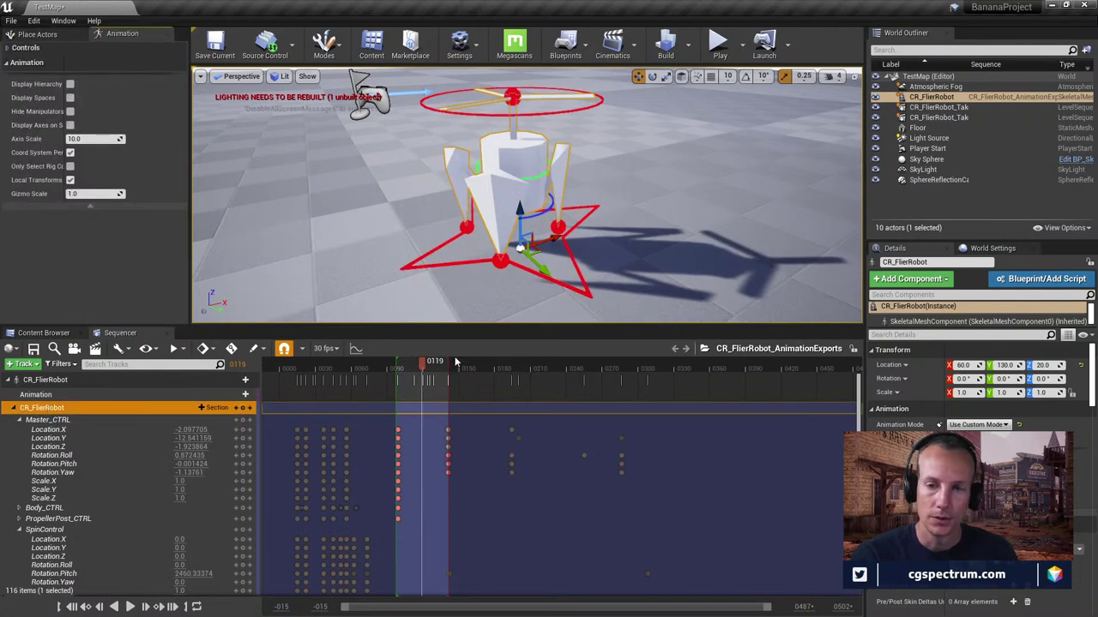
{"action": "left_click", "coordinate": [577, 280]}
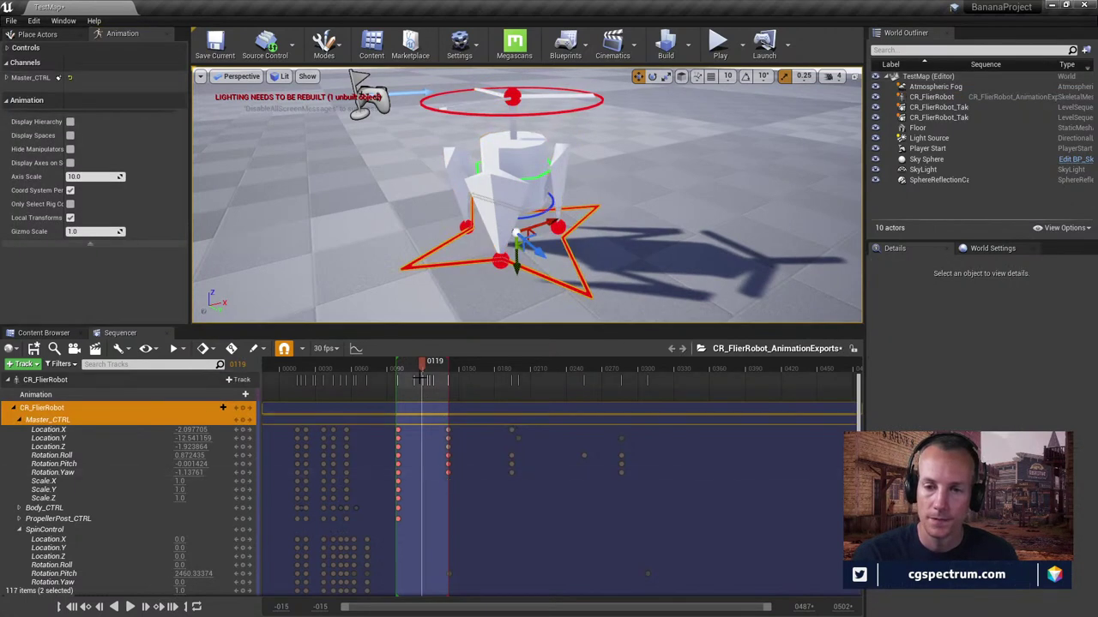
{"action": "left_click_drag", "start_coordinate": [422, 380], "coordinate": [444, 389]}
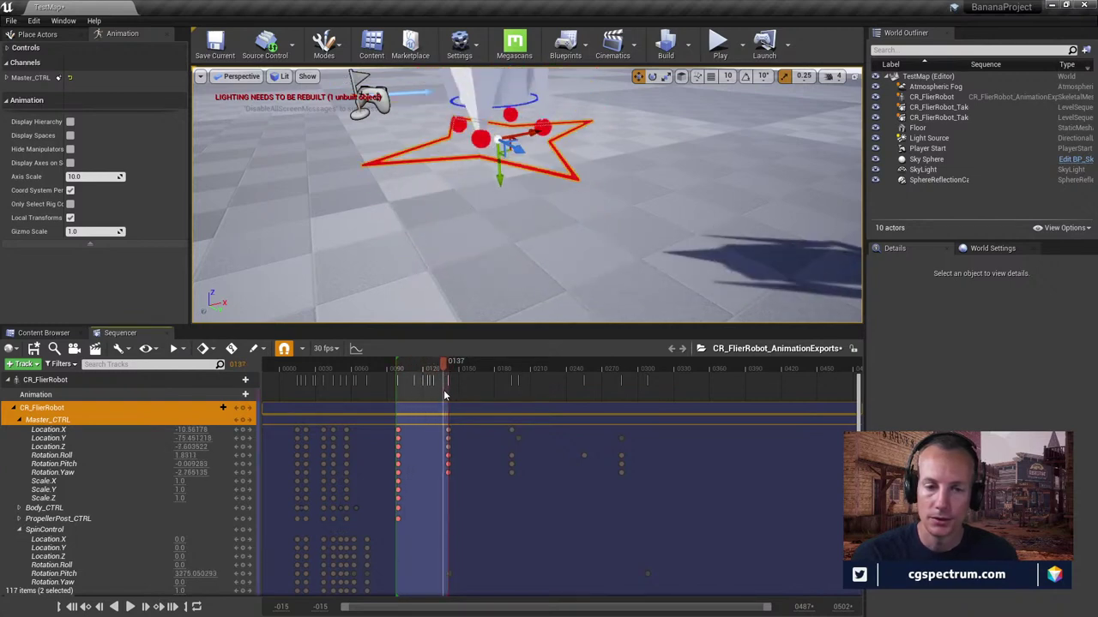
Show Master_CTRL's Location.Y curve in the curve editor, keep the robot in view, and scrub back to frame 131
{"action": "left_click", "coordinate": [62, 439]}
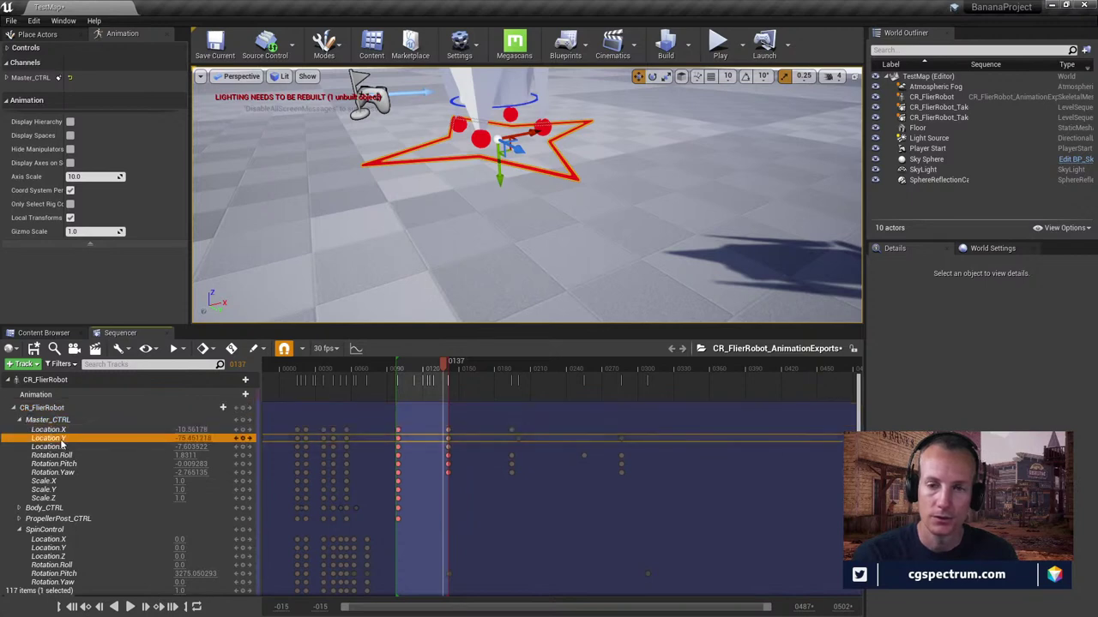
{"action": "left_click", "coordinate": [355, 349]}
{"action": "left_click_drag", "start_coordinate": [600, 168], "coordinate": [399, 255]}
{"action": "scroll", "coordinate": [651, 438], "scroll_direction": "down", "scroll_amount": 2}
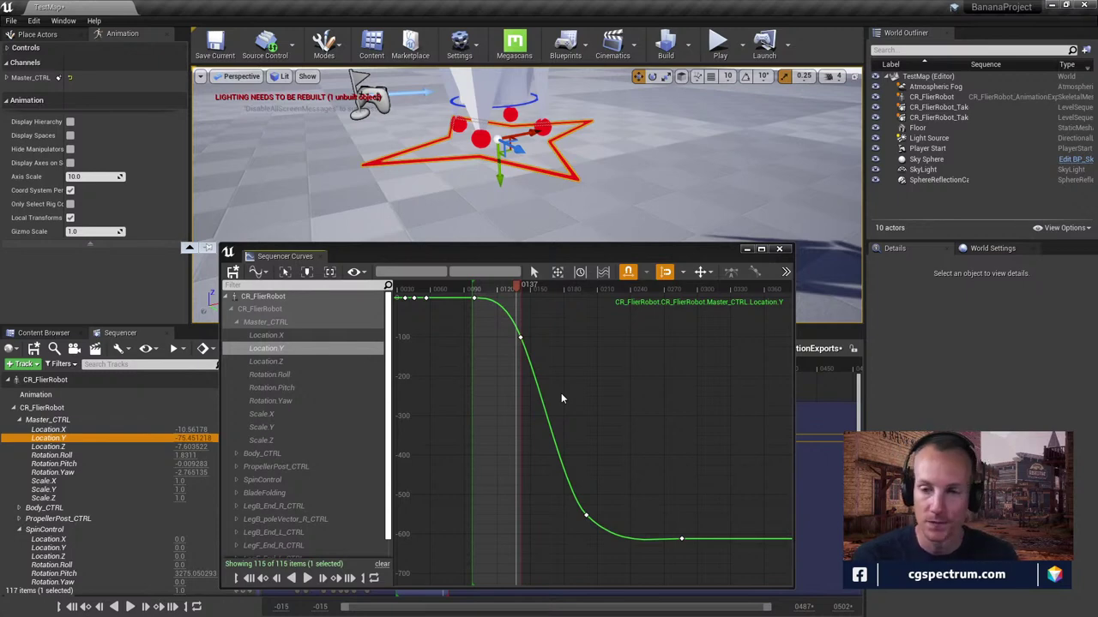
{"action": "left_click_drag", "start_coordinate": [540, 252], "coordinate": [746, 313]}
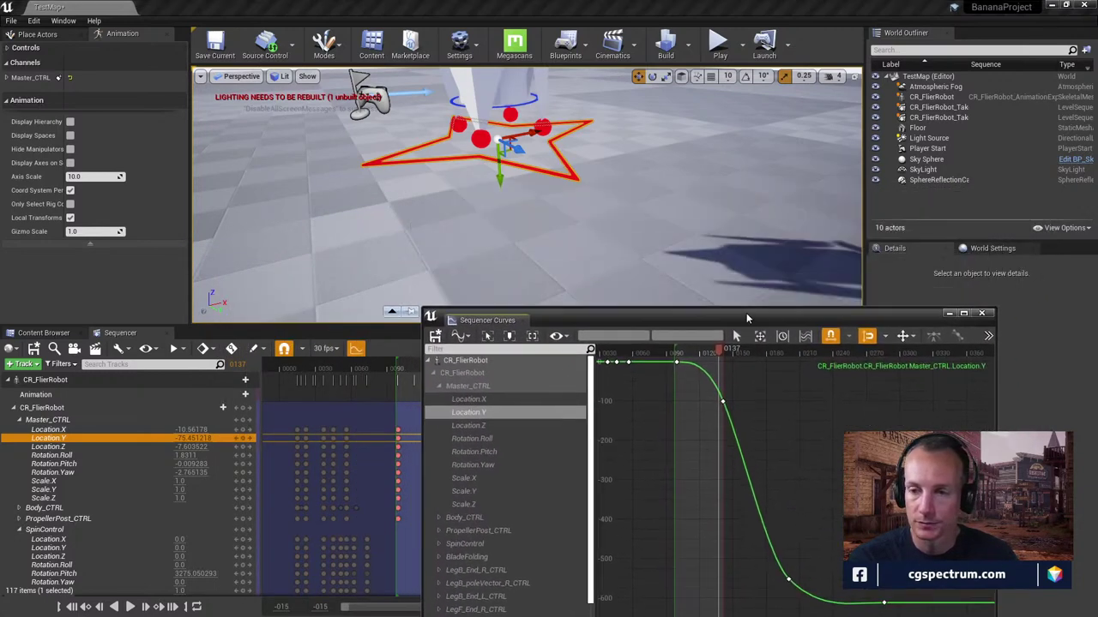
{"action": "mouse_move", "coordinate": [719, 359]}
{"action": "left_mouse_down"}
{"action": "mouse_move", "coordinate": [686, 359]}
{"action": "mouse_move", "coordinate": [731, 358]}
{"action": "mouse_move", "coordinate": [712, 358]}
{"action": "left_mouse_up"}
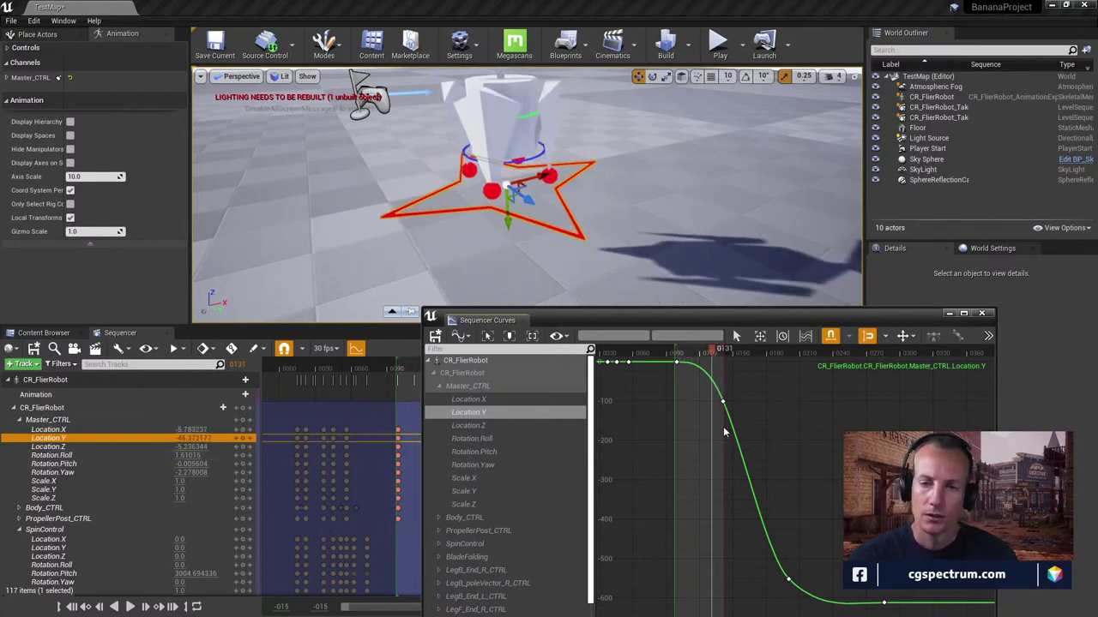
Raise Master_CTRL's Location.Y key at frame 141 to about -25 and scrub to frame 140 to check the motion
{"action": "left_click_drag", "start_coordinate": [733, 393], "coordinate": [711, 408]}
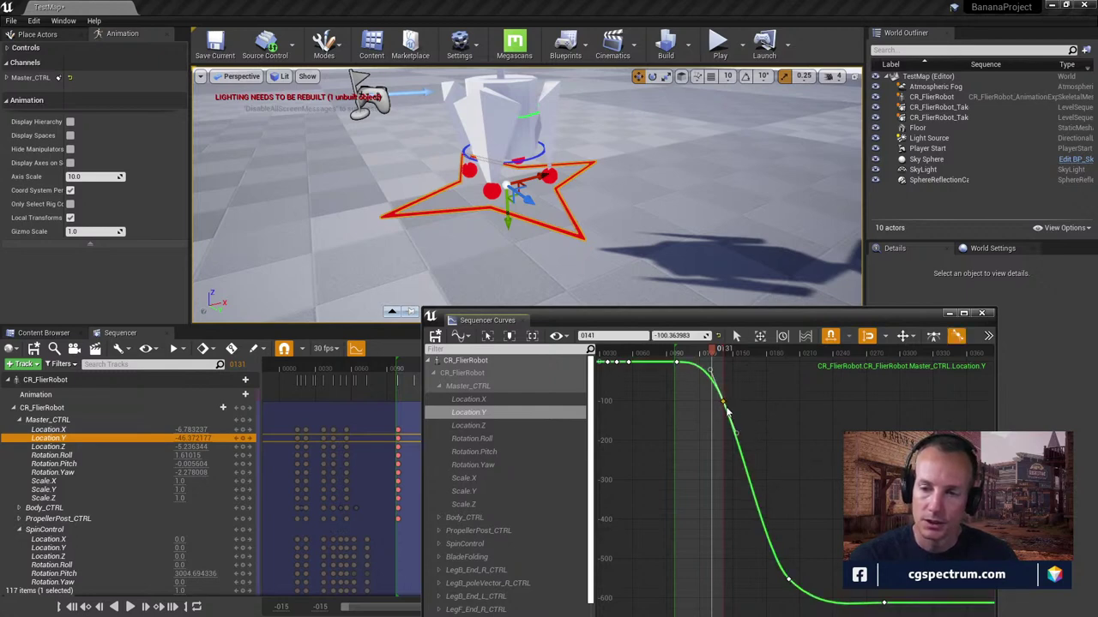
{"action": "left_click_drag", "start_coordinate": [723, 401], "coordinate": [755, 366]}
{"action": "scroll", "coordinate": [772, 392], "scroll_direction": "up", "scroll_amount": 2}
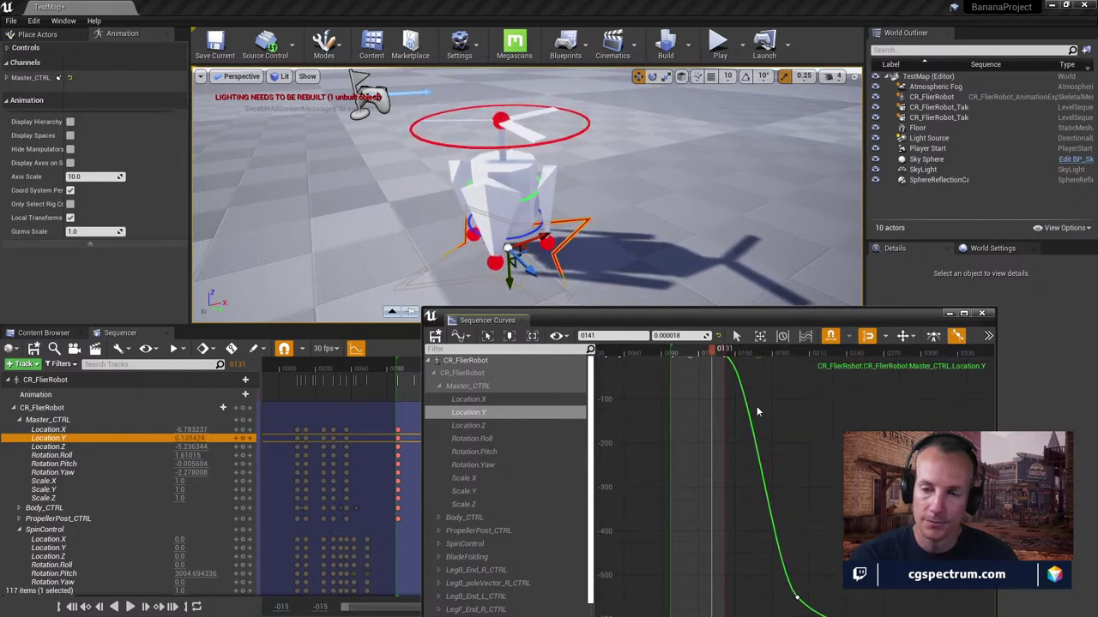
{"action": "right_click_drag", "start_coordinate": [772, 387], "coordinate": [767, 477]}
{"action": "left_click_drag", "start_coordinate": [711, 461], "coordinate": [722, 463]}
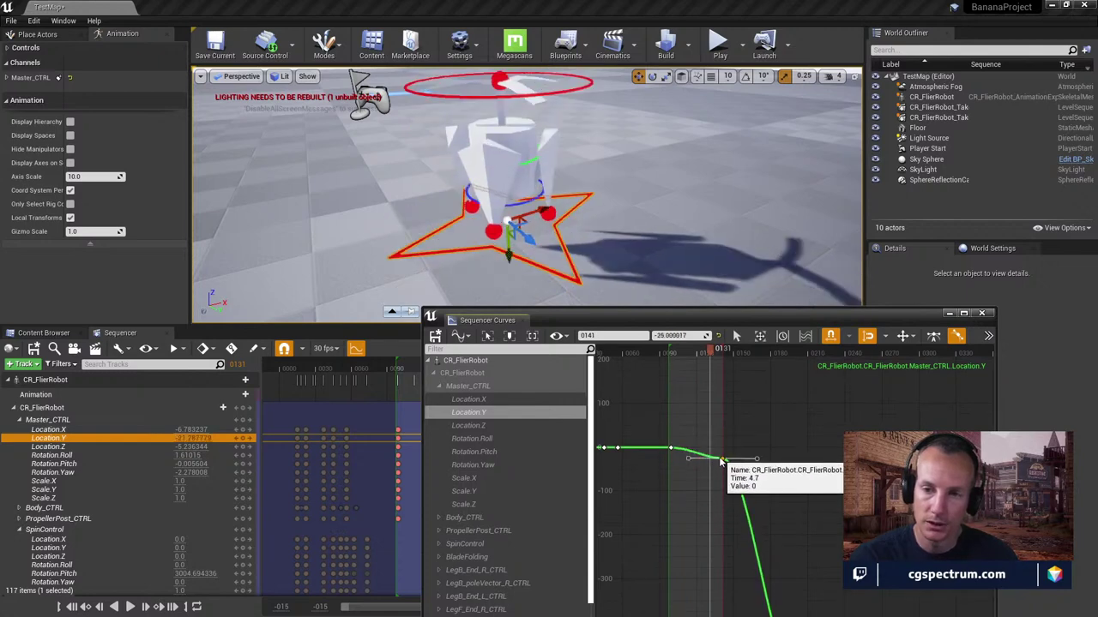
{"action": "mouse_move", "coordinate": [703, 351]}
{"action": "left_mouse_down"}
{"action": "mouse_move", "coordinate": [678, 357]}
{"action": "mouse_move", "coordinate": [722, 363]}
{"action": "left_mouse_up"}
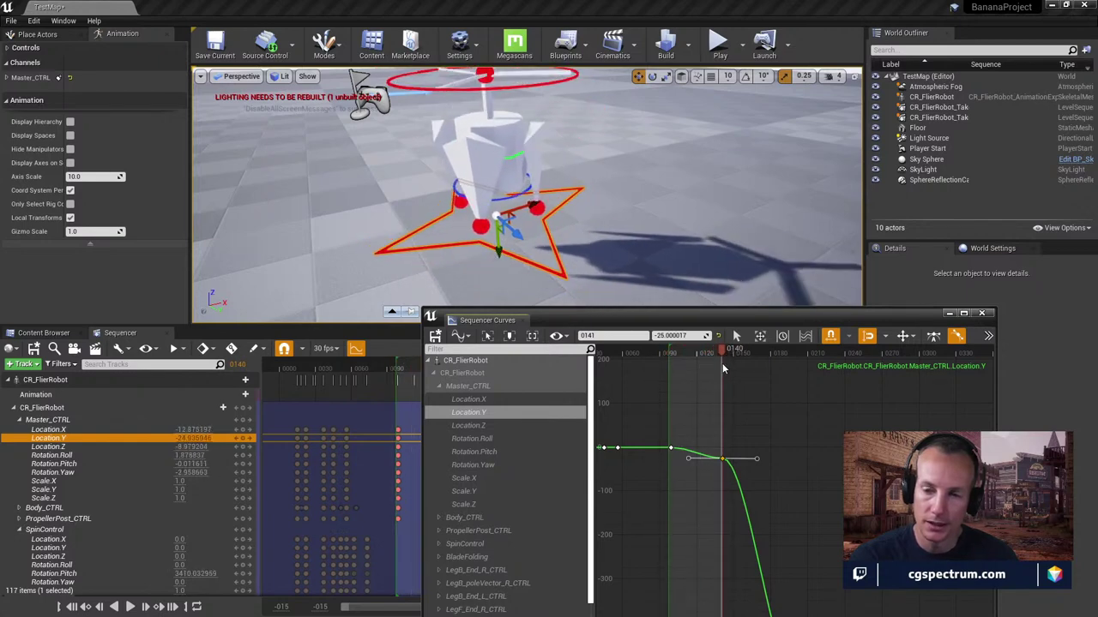
Move Master_CTRL's Location.X key at the end of the takeoff to frame 140 with a value of 0
{"action": "left_click", "coordinate": [484, 401]}
{"action": "left_click", "coordinate": [864, 485]}
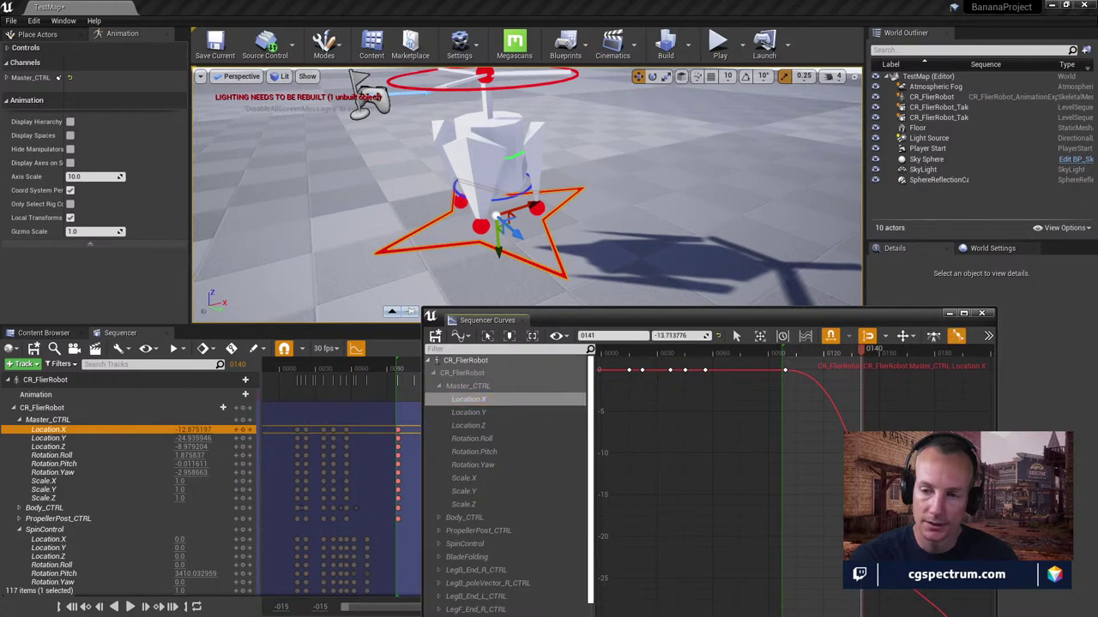
{"action": "left_click", "coordinate": [784, 369]}
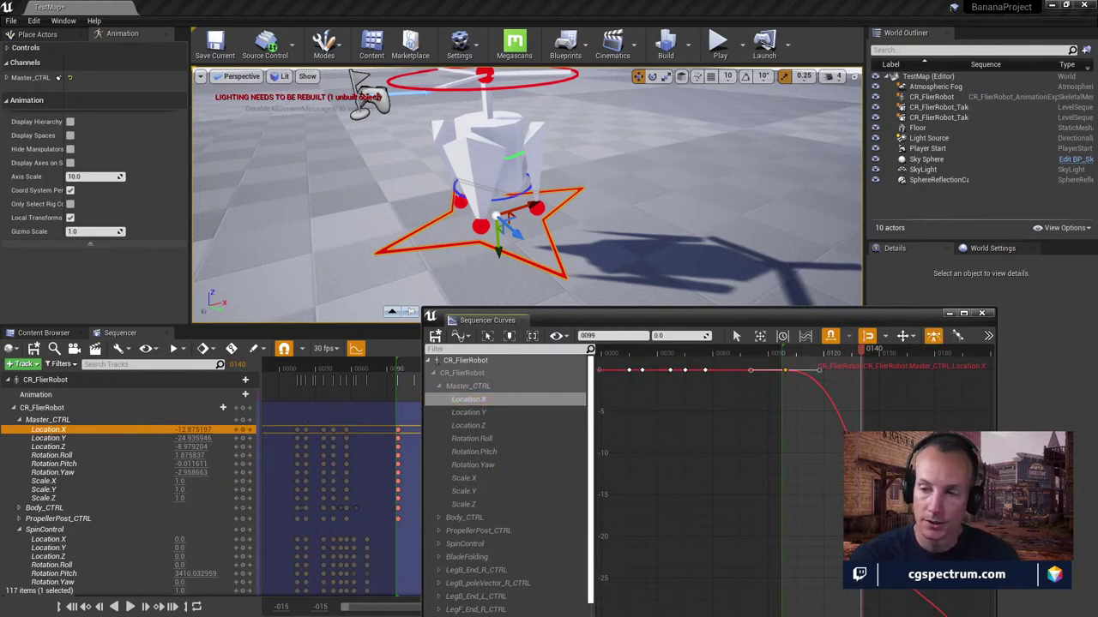
{"action": "left_click", "coordinate": [864, 484]}
{"action": "left_click_drag", "start_coordinate": [864, 485], "coordinate": [861, 369]}
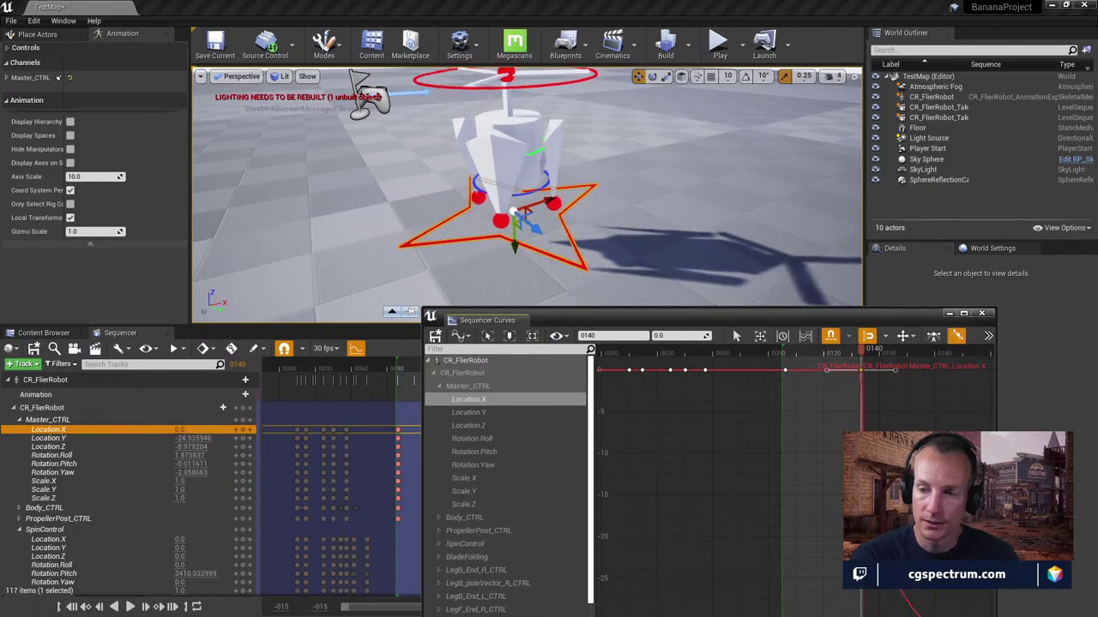
{"action": "left_click", "coordinate": [824, 406]}
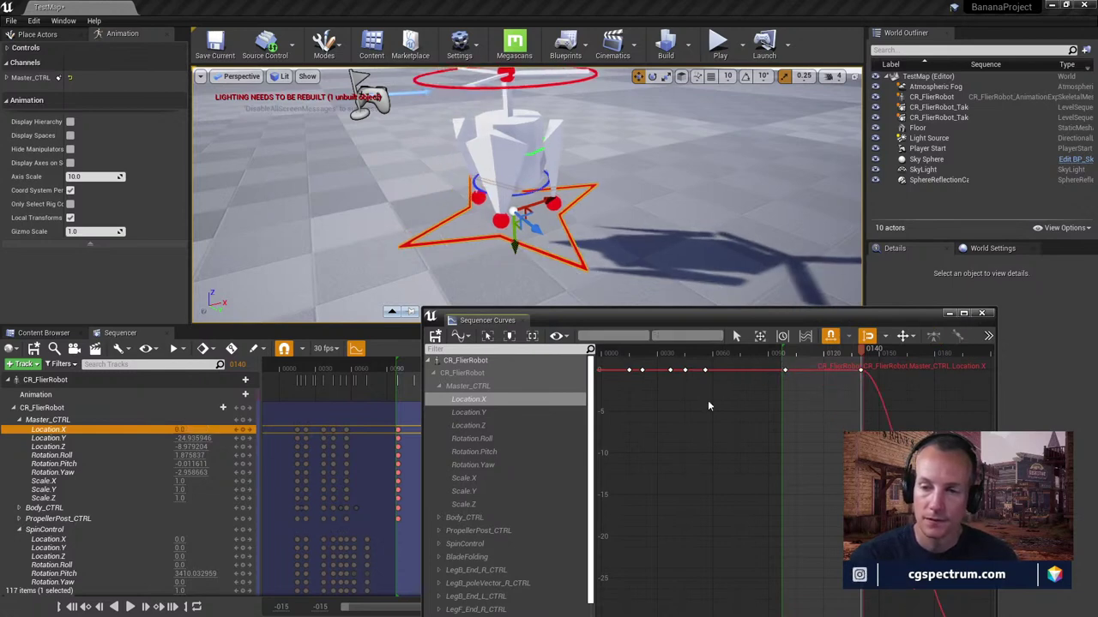
Set Master_CTRL's Location.Z key at the end of the takeoff to 0, level with the preceding keys
{"action": "left_click", "coordinate": [477, 425]}
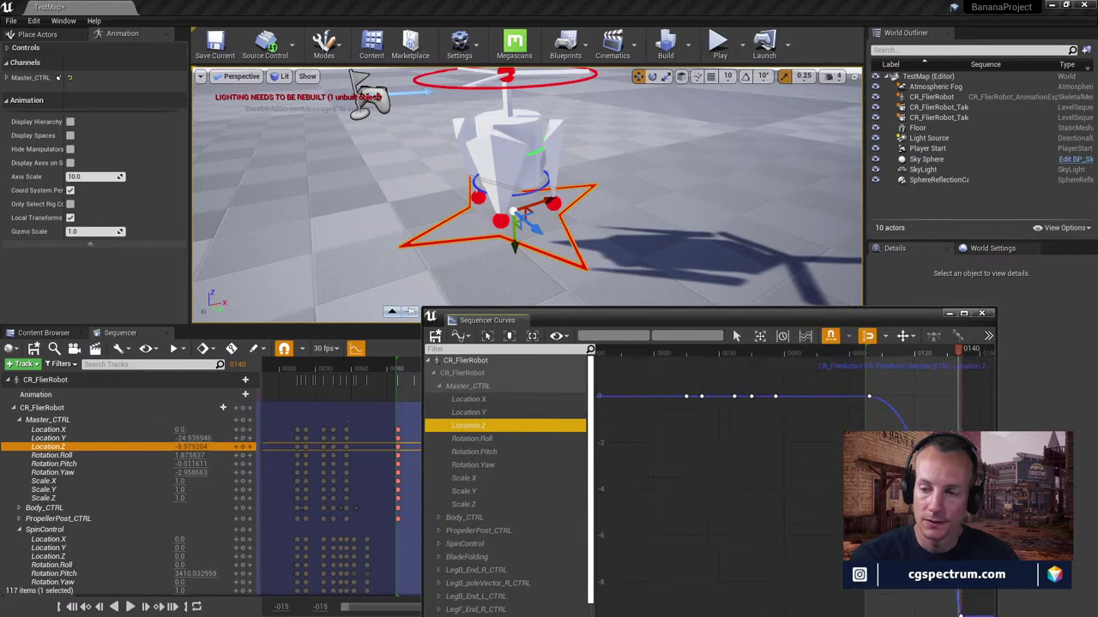
{"action": "left_click", "coordinate": [958, 611]}
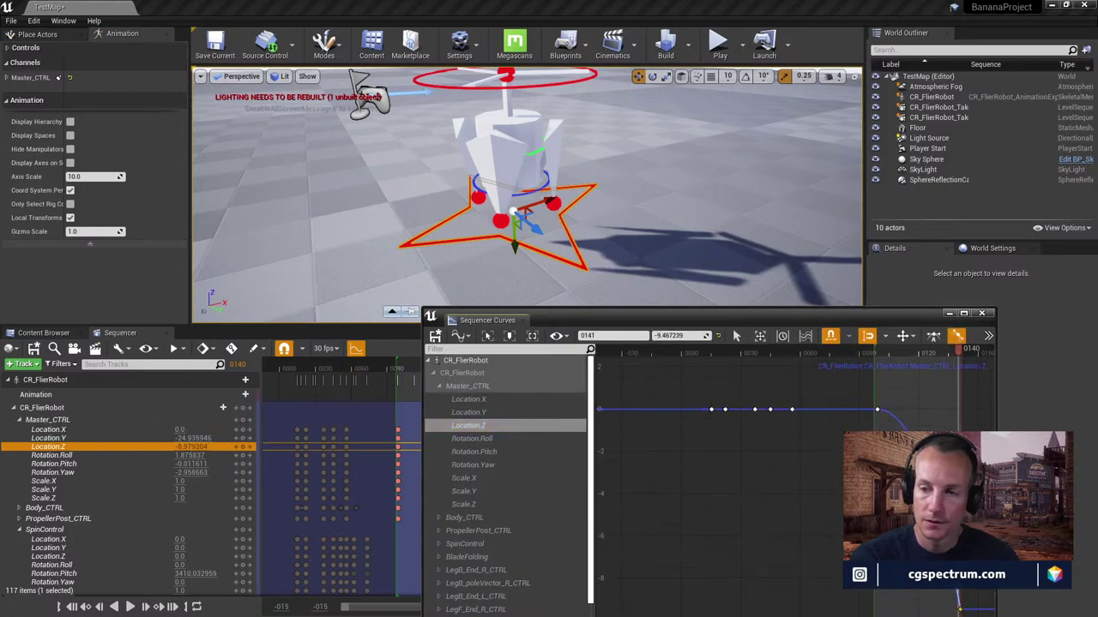
{"action": "key", "text": "ctrl+z"}
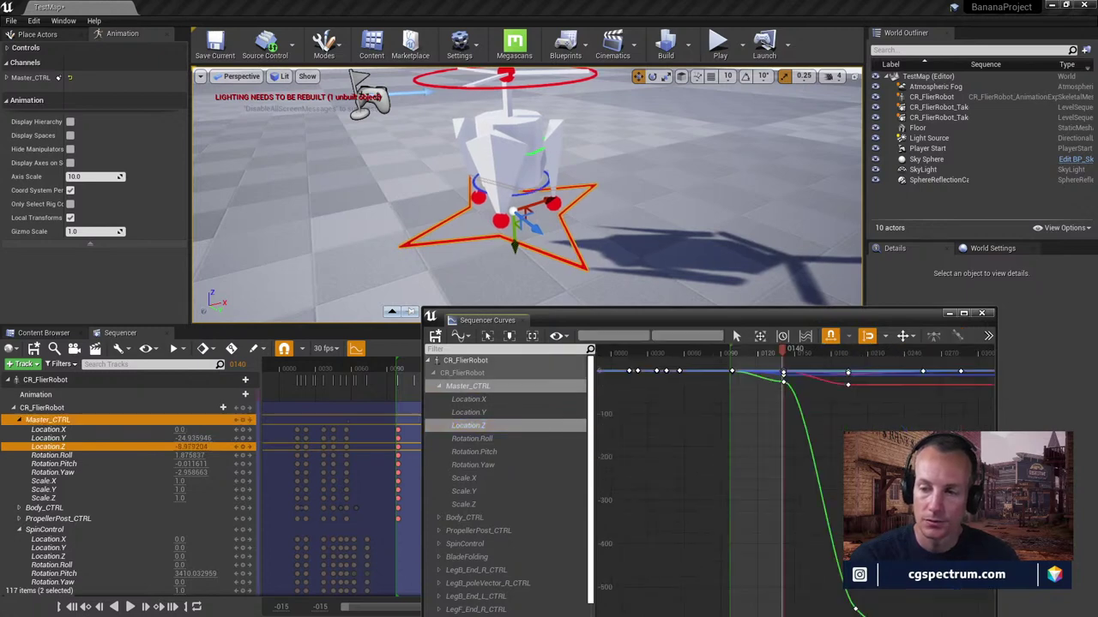
{"action": "left_click", "coordinate": [480, 427]}
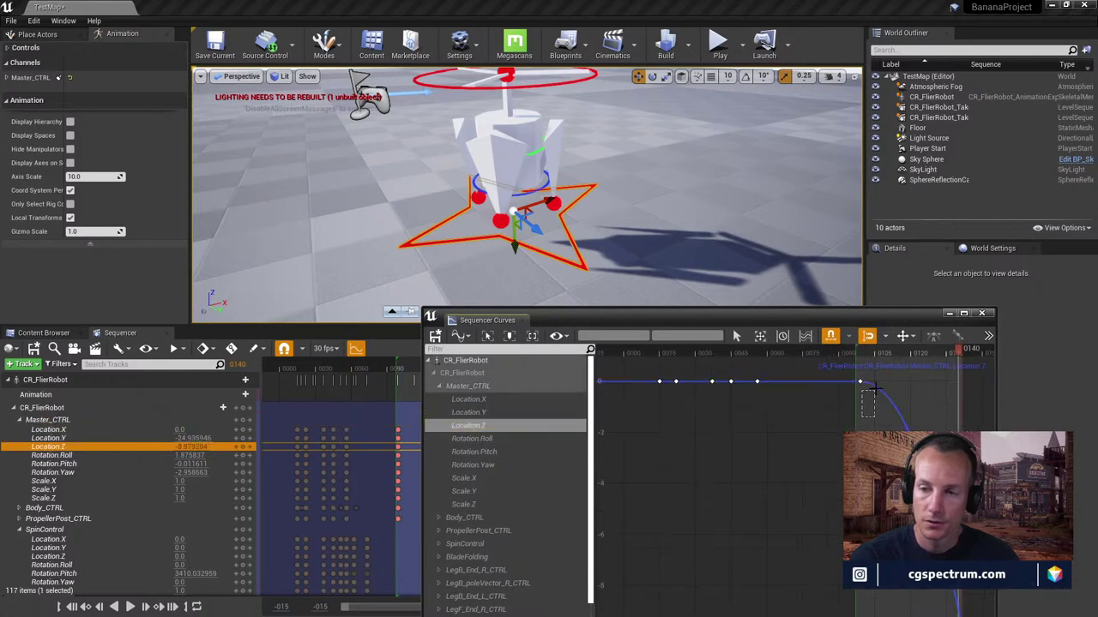
{"action": "left_click", "coordinate": [859, 381]}
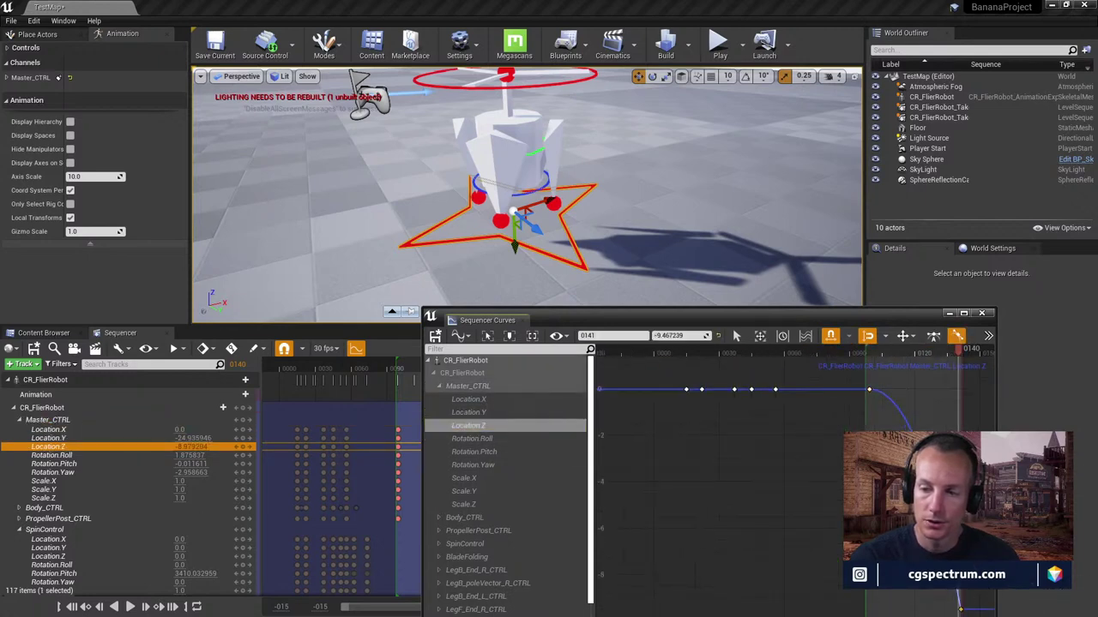
{"action": "left_click", "coordinate": [947, 399]}
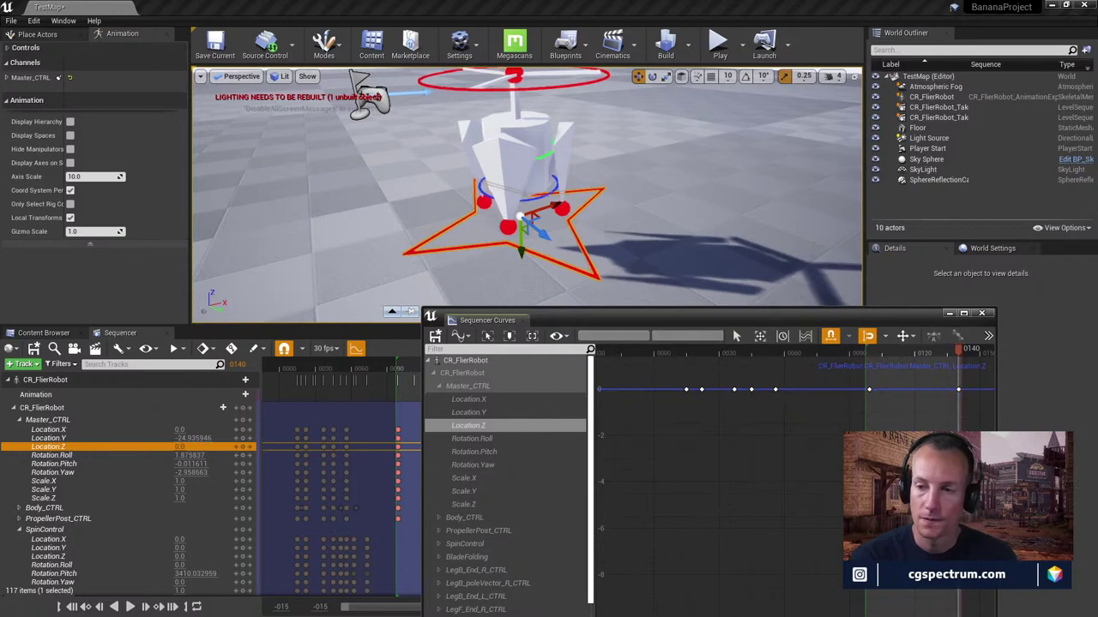
Scrub the end of the takeoff between frames 130 and 141 to review the robot's adjusted motion
{"action": "left_click_drag", "start_coordinate": [959, 352], "coordinate": [939, 389]}
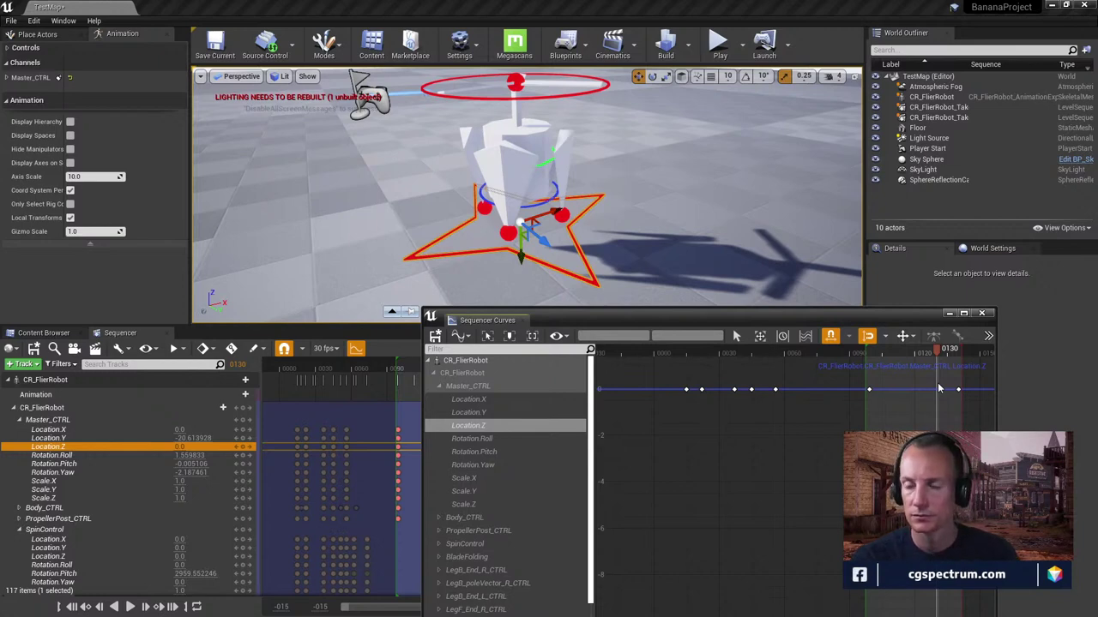
{"action": "left_click_drag", "start_coordinate": [851, 320], "coordinate": [674, 520]}
{"action": "mouse_move", "coordinate": [447, 367]}
{"action": "left_mouse_down"}
{"action": "mouse_move", "coordinate": [418, 378]}
{"action": "mouse_move", "coordinate": [473, 369]}
{"action": "mouse_move", "coordinate": [448, 366]}
{"action": "left_mouse_up"}
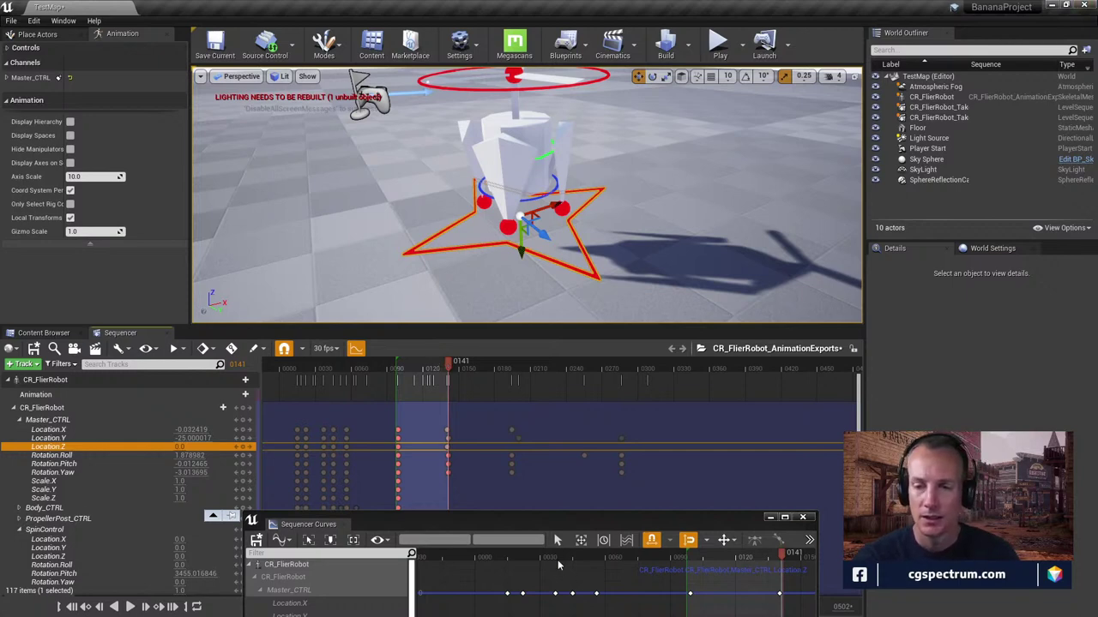
{"action": "left_click_drag", "start_coordinate": [561, 521], "coordinate": [663, 310]}
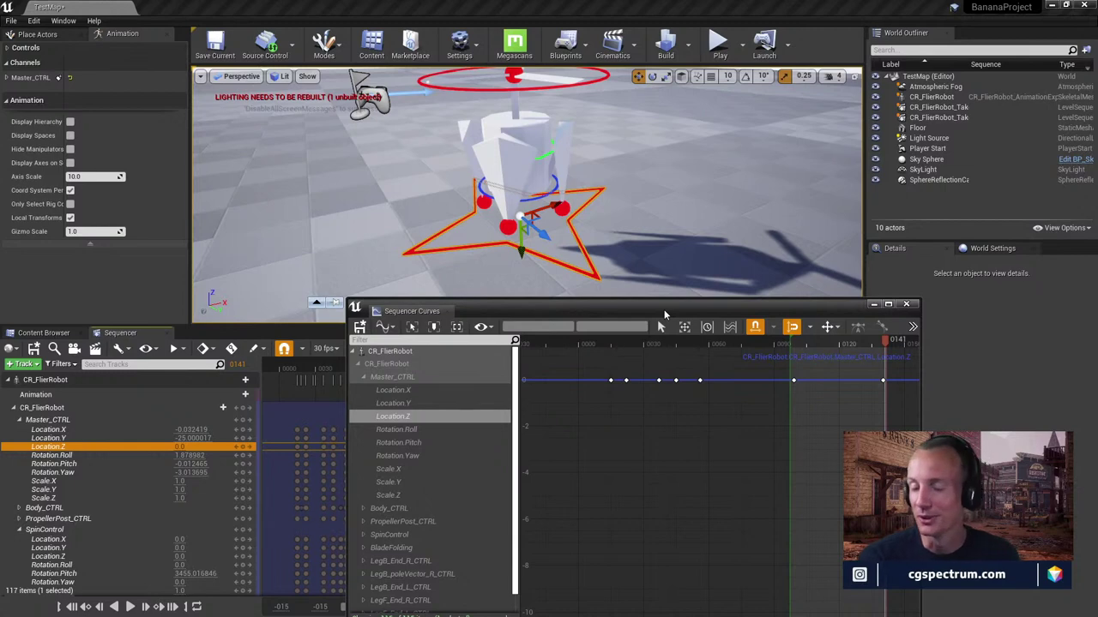
{"action": "left_click_drag", "start_coordinate": [664, 310], "coordinate": [662, 402]}
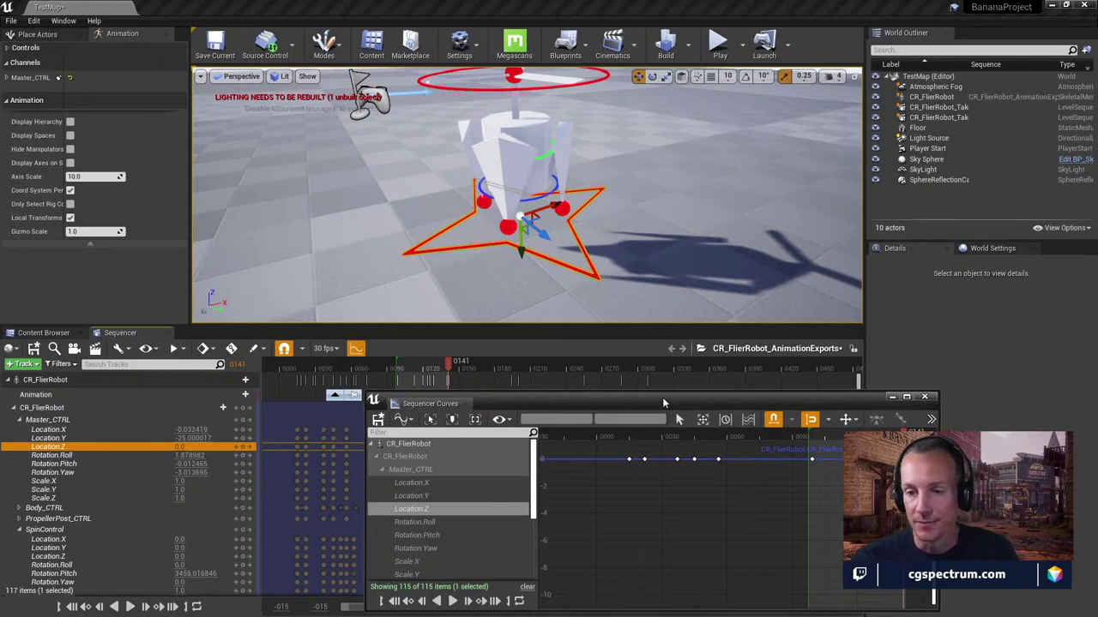
{"action": "left_click_drag", "start_coordinate": [662, 397], "coordinate": [680, 384]}
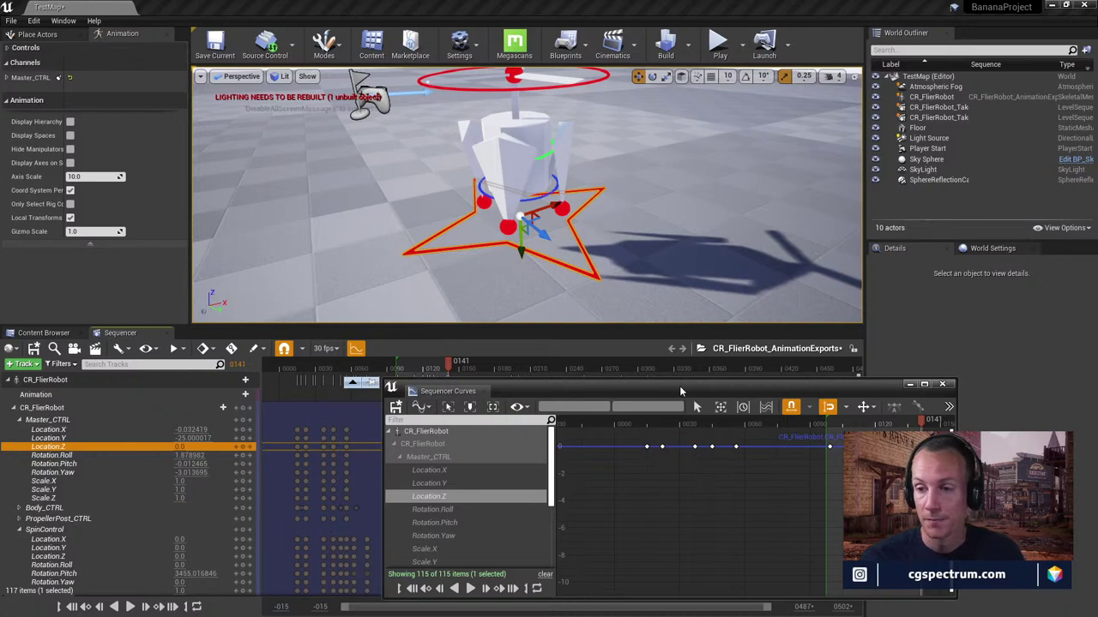
{"action": "left_click_drag", "start_coordinate": [683, 389], "coordinate": [693, 378]}
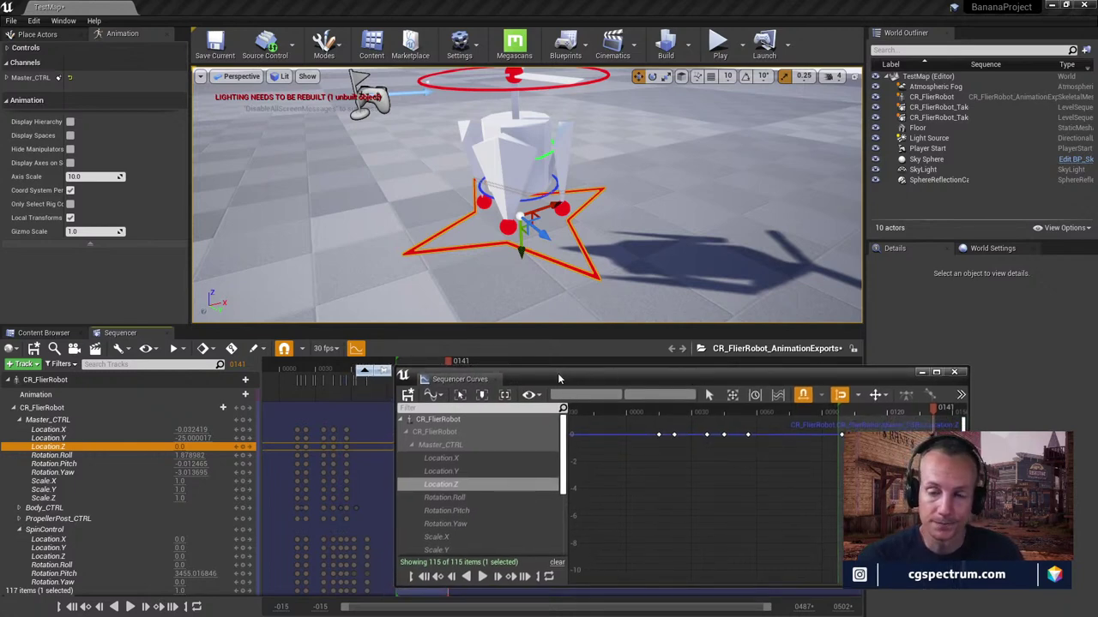
{"action": "left_click_drag", "start_coordinate": [589, 378], "coordinate": [620, 377]}
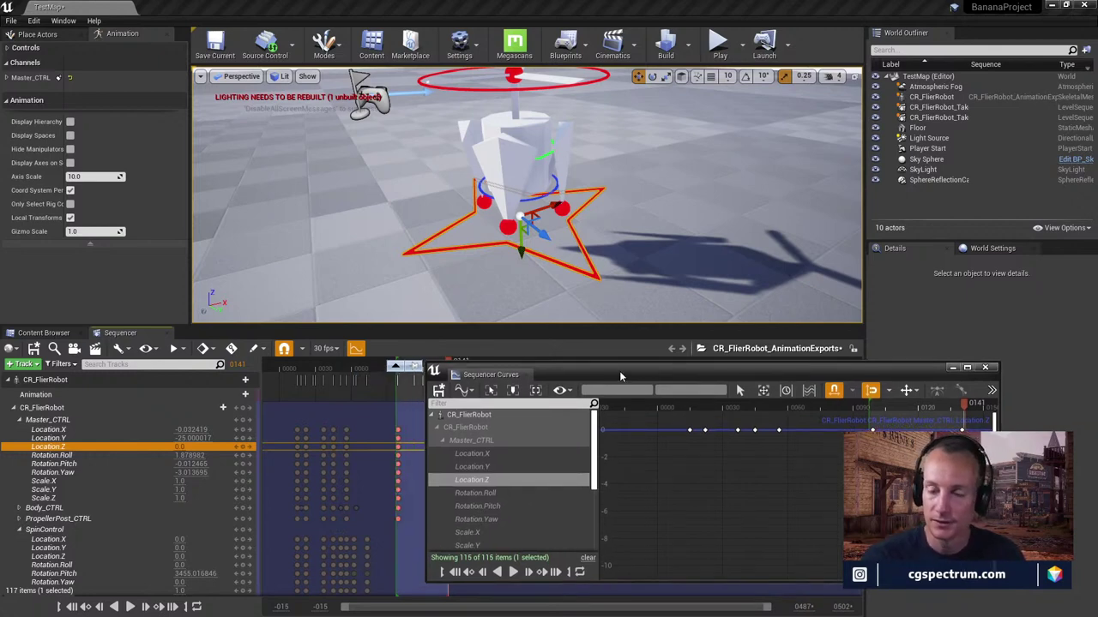
Shift the Sequencer Curves window away from the timeline's takeoff keys
{"action": "left_click_drag", "start_coordinate": [620, 370], "coordinate": [647, 373]}
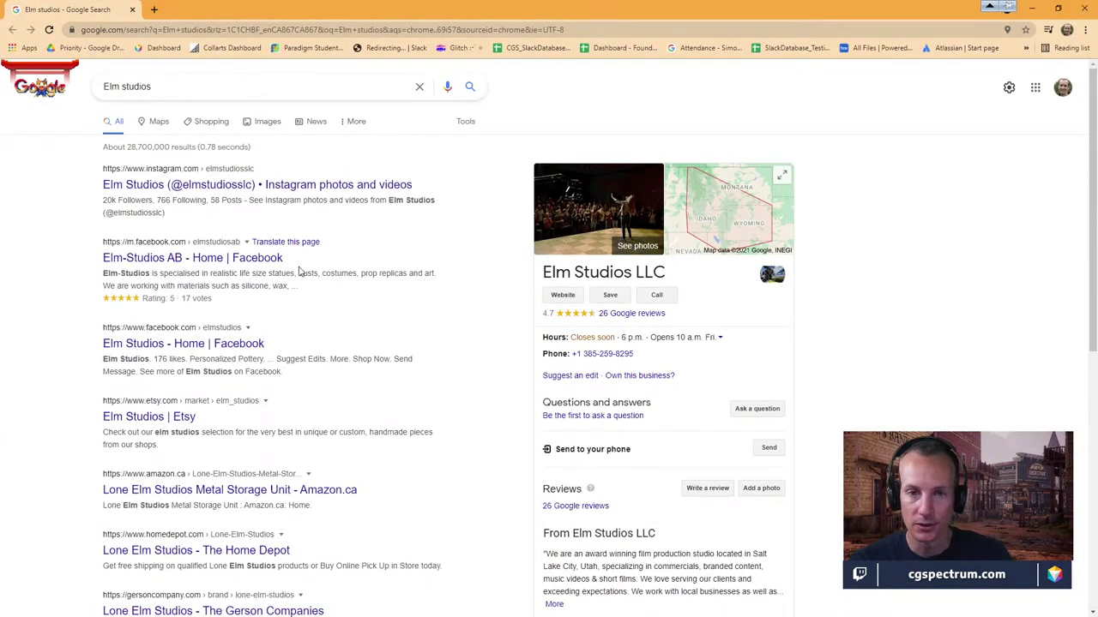
Examine the Google results for Elm studios and check the Elm Studios Facebook page before returning to the results
{"action": "left_click", "coordinate": [261, 343]}
{"action": "scroll", "coordinate": [428, 425], "scroll_direction": "down", "scroll_amount": 2}
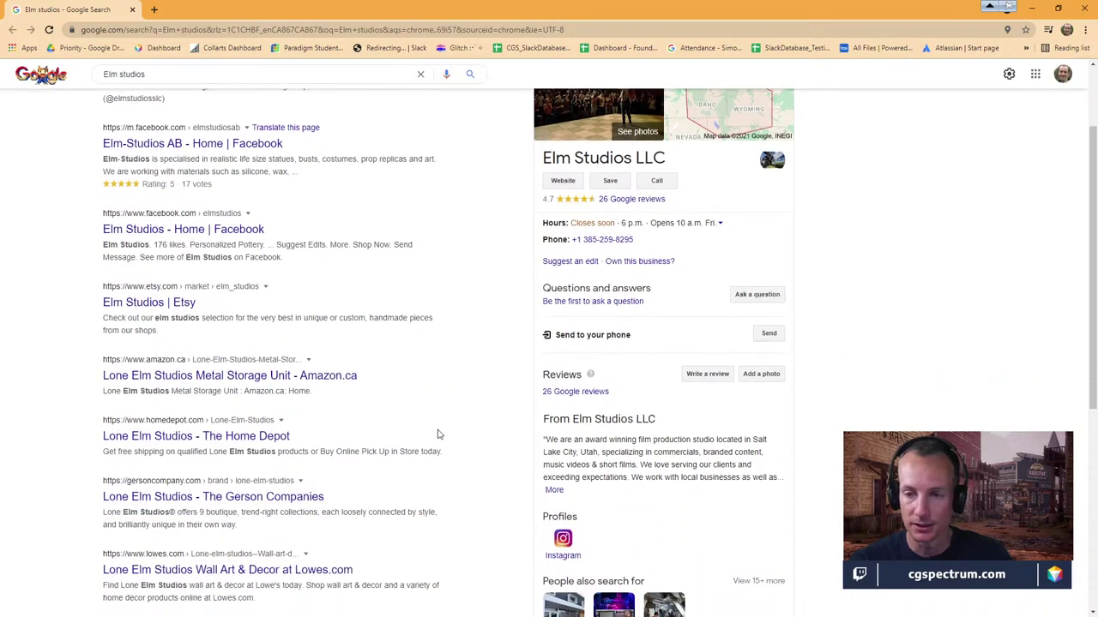
{"action": "scroll", "coordinate": [440, 440], "scroll_direction": "up", "scroll_amount": 2}
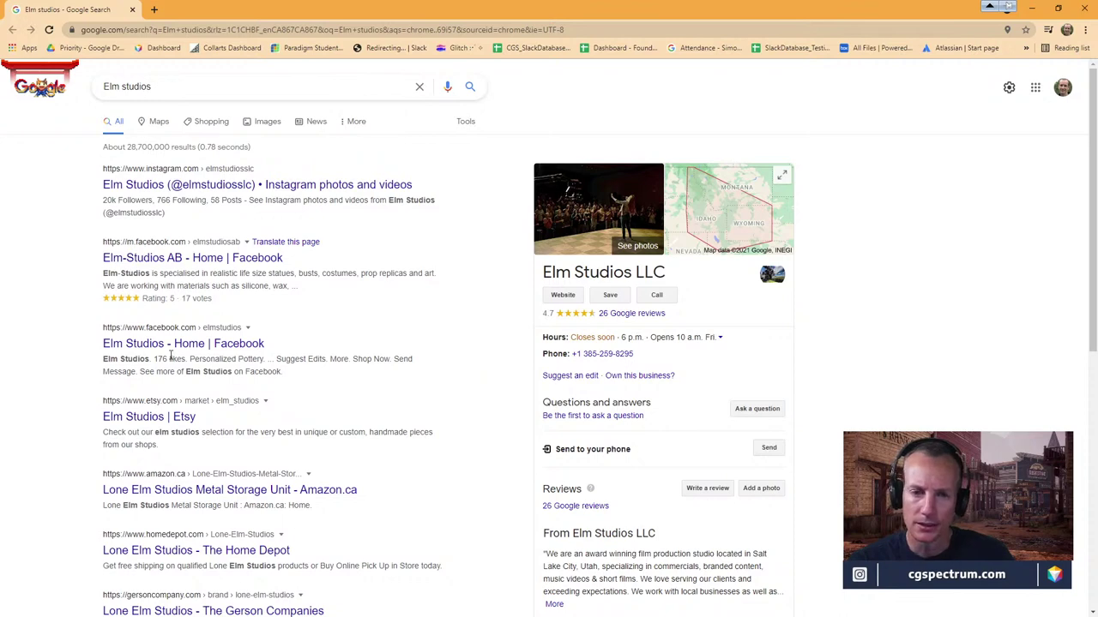
{"action": "scroll", "coordinate": [195, 281], "scroll_direction": "down", "scroll_amount": 1}
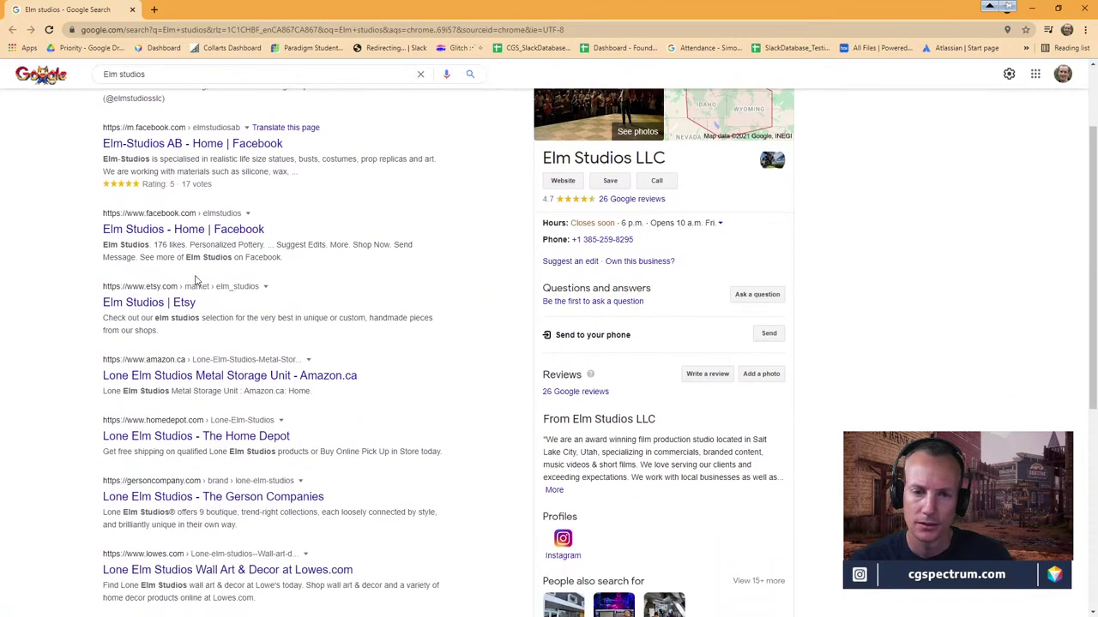
{"action": "scroll", "coordinate": [206, 296], "scroll_direction": "down", "scroll_amount": 1}
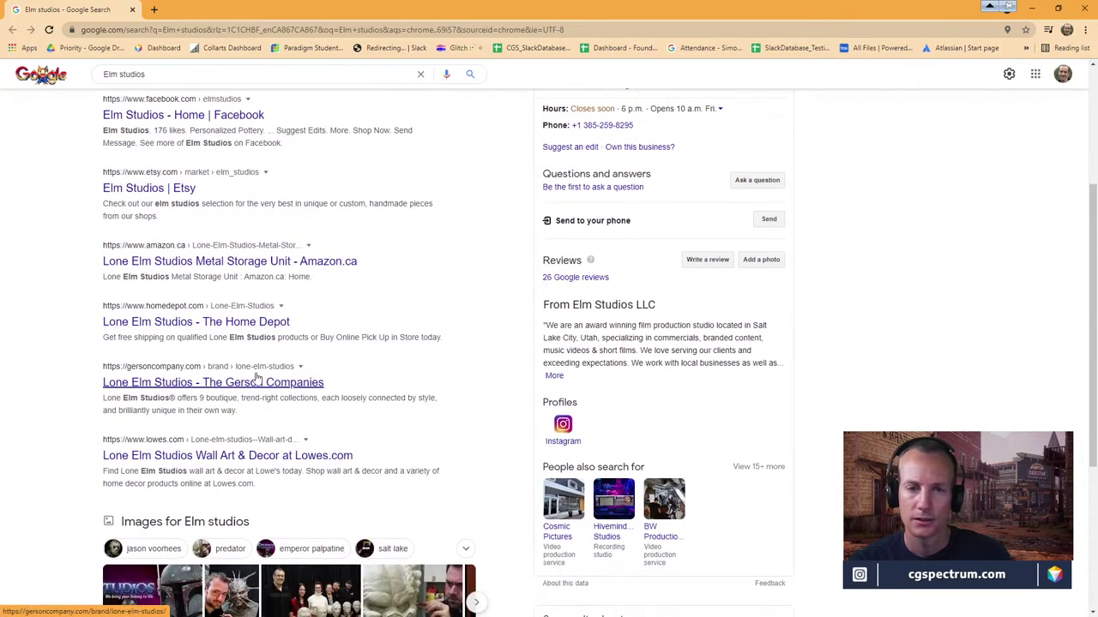
{"action": "scroll", "coordinate": [257, 377], "scroll_direction": "up", "scroll_amount": 2}
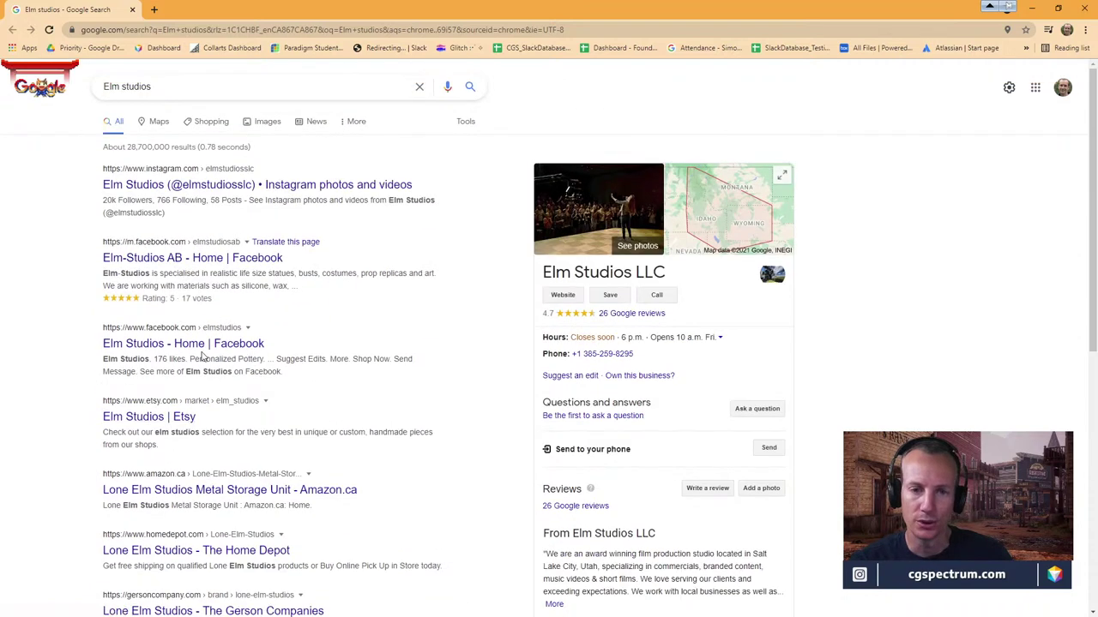
{"action": "left_click", "coordinate": [191, 345]}
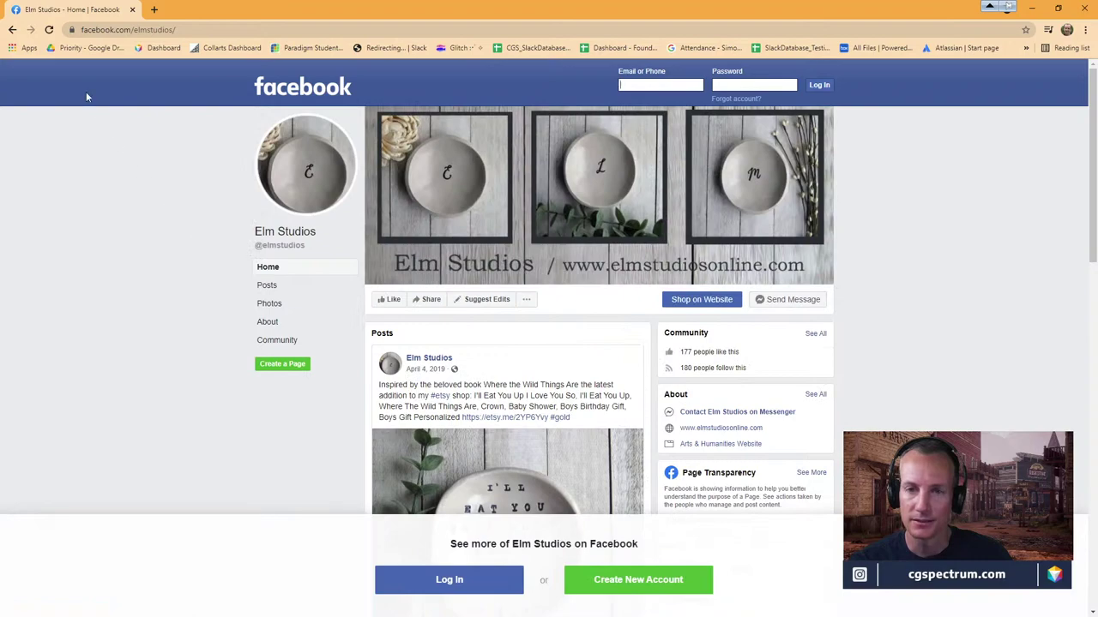
{"action": "left_click", "coordinate": [13, 30]}
Look through the remaining web results and the image results for Elm studios
{"action": "scroll", "coordinate": [446, 424], "scroll_direction": "down", "scroll_amount": 1}
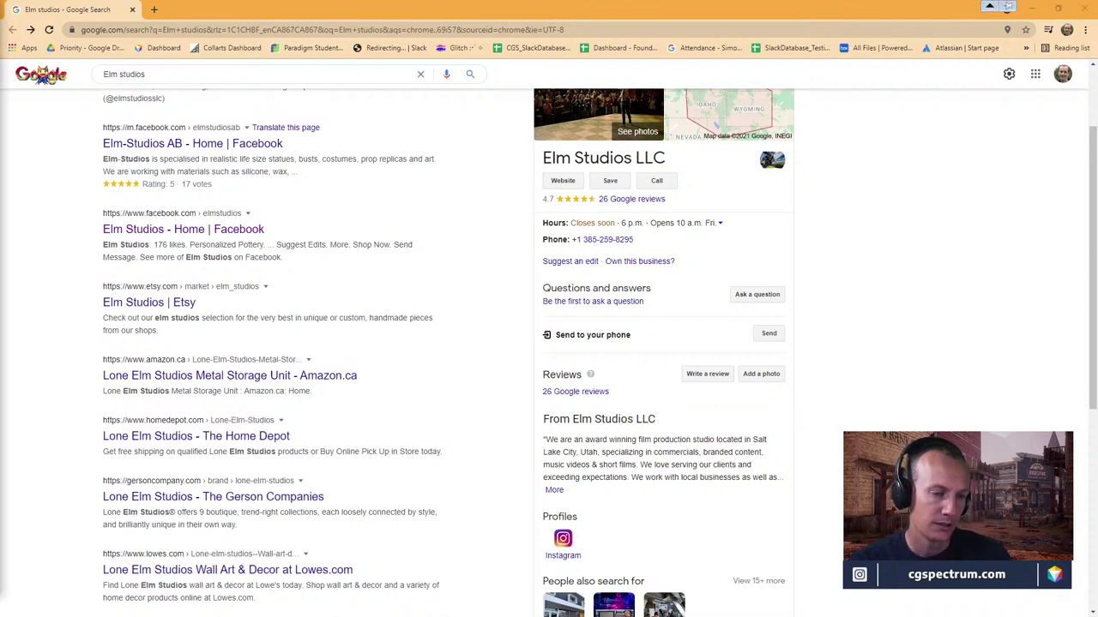
{"action": "scroll", "coordinate": [443, 367], "scroll_direction": "down", "scroll_amount": 3}
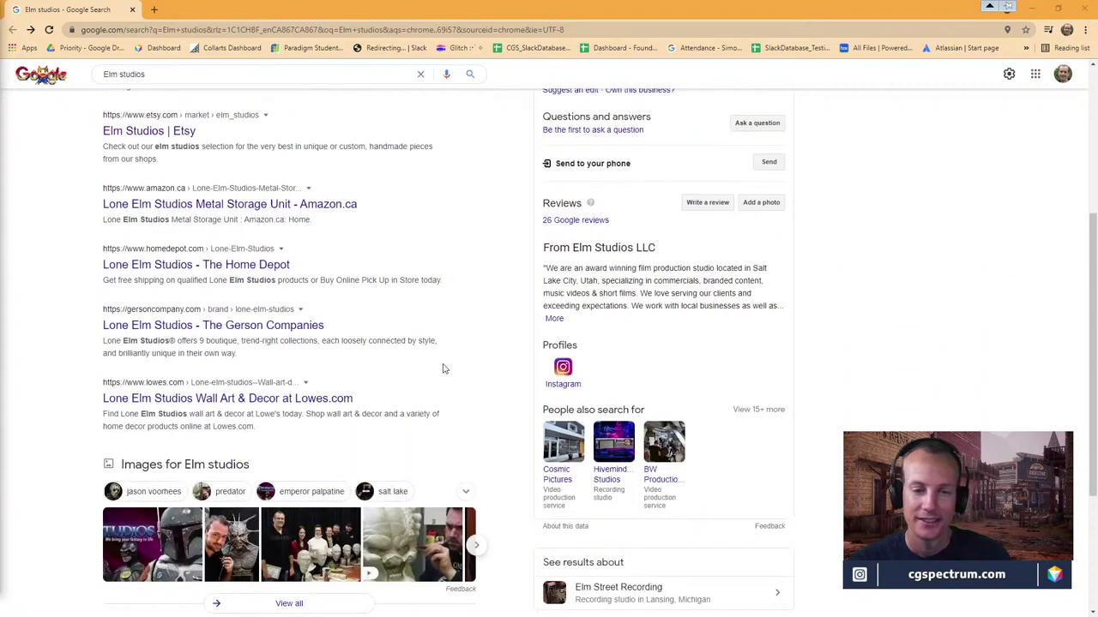
{"action": "scroll", "coordinate": [441, 386], "scroll_direction": "down", "scroll_amount": 1}
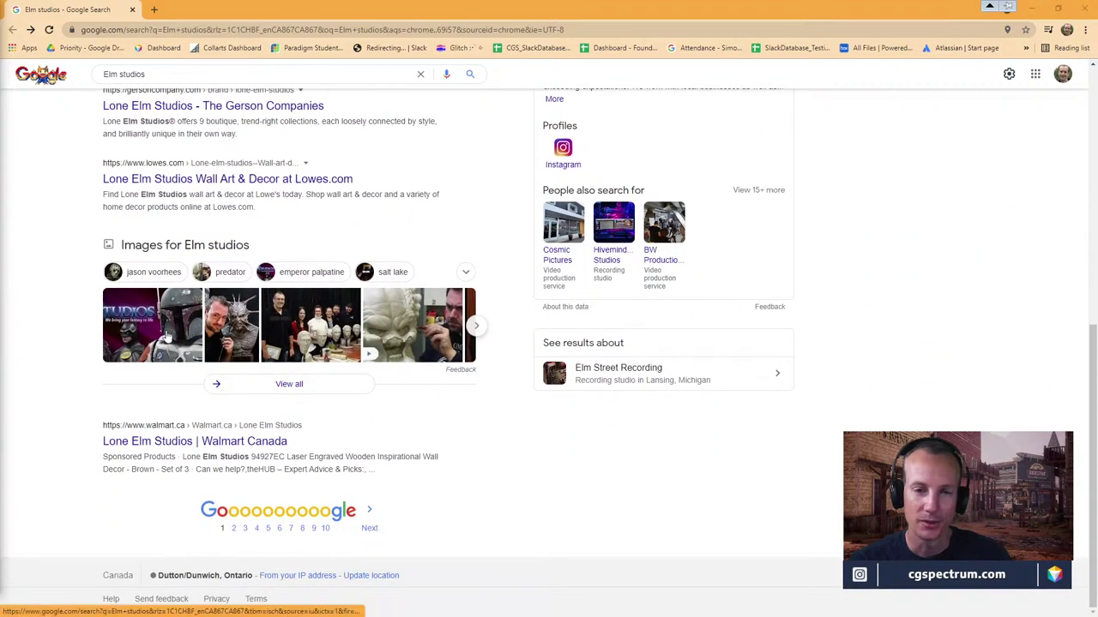
{"action": "scroll", "coordinate": [384, 309], "scroll_direction": "up", "scroll_amount": 5}
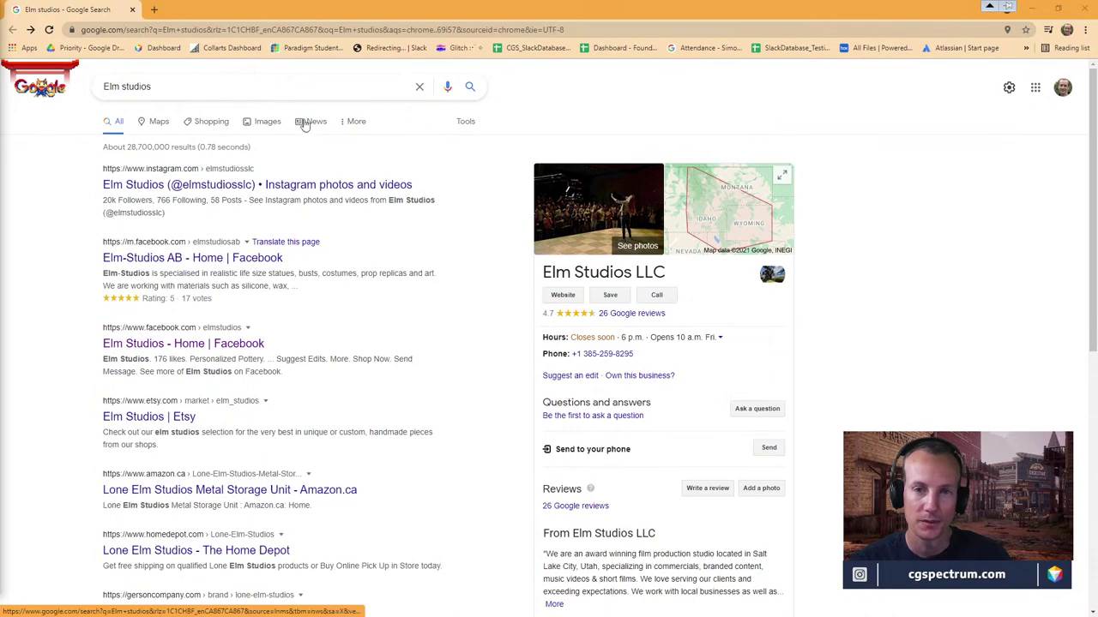
{"action": "left_click", "coordinate": [270, 121]}
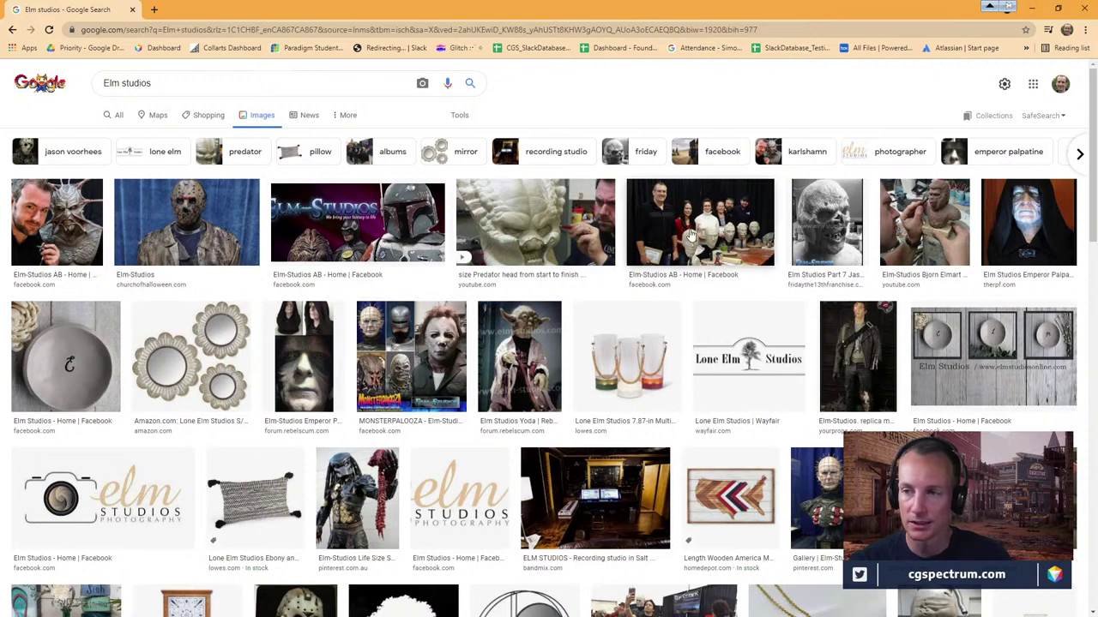
{"action": "scroll", "coordinate": [780, 254], "scroll_direction": "down", "scroll_amount": 5}
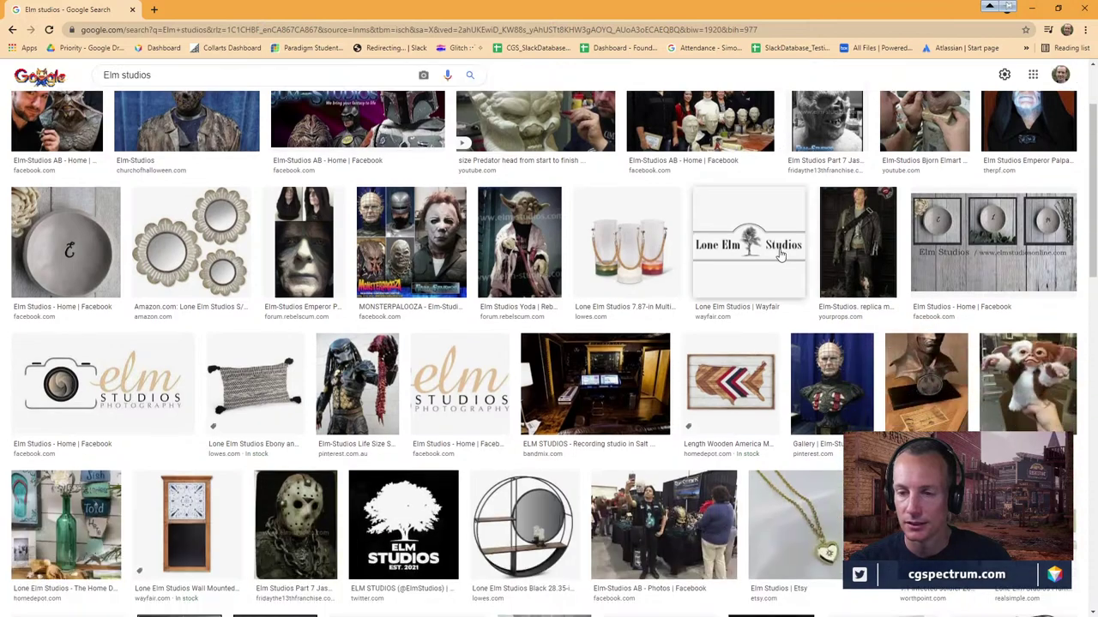
{"action": "scroll", "coordinate": [770, 295], "scroll_direction": "down", "scroll_amount": 2}
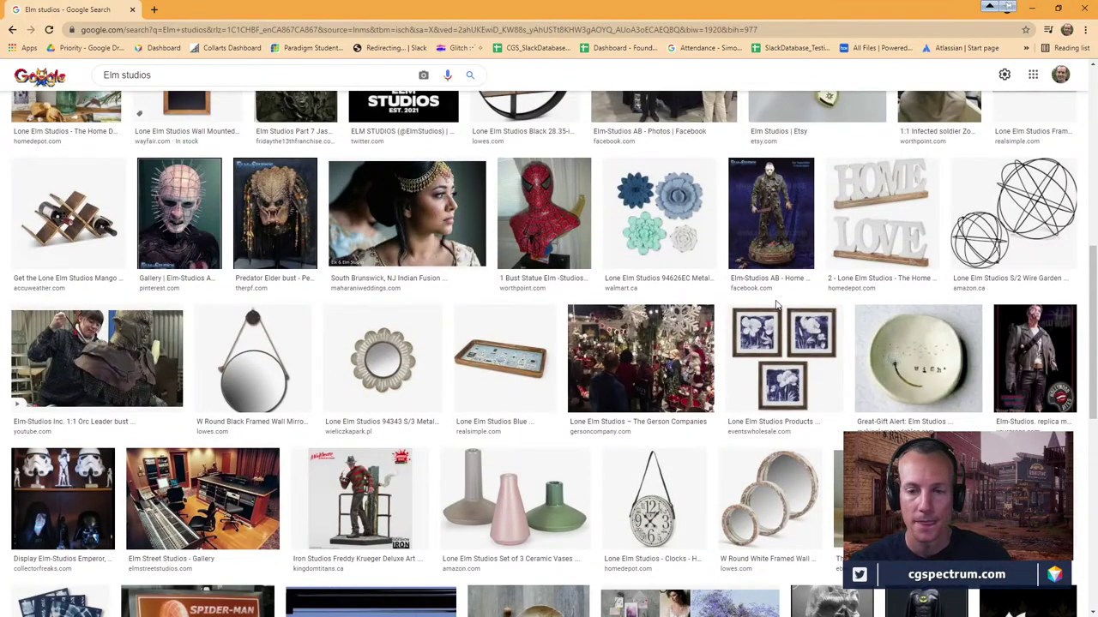
{"action": "scroll", "coordinate": [776, 309], "scroll_direction": "down", "scroll_amount": 5}
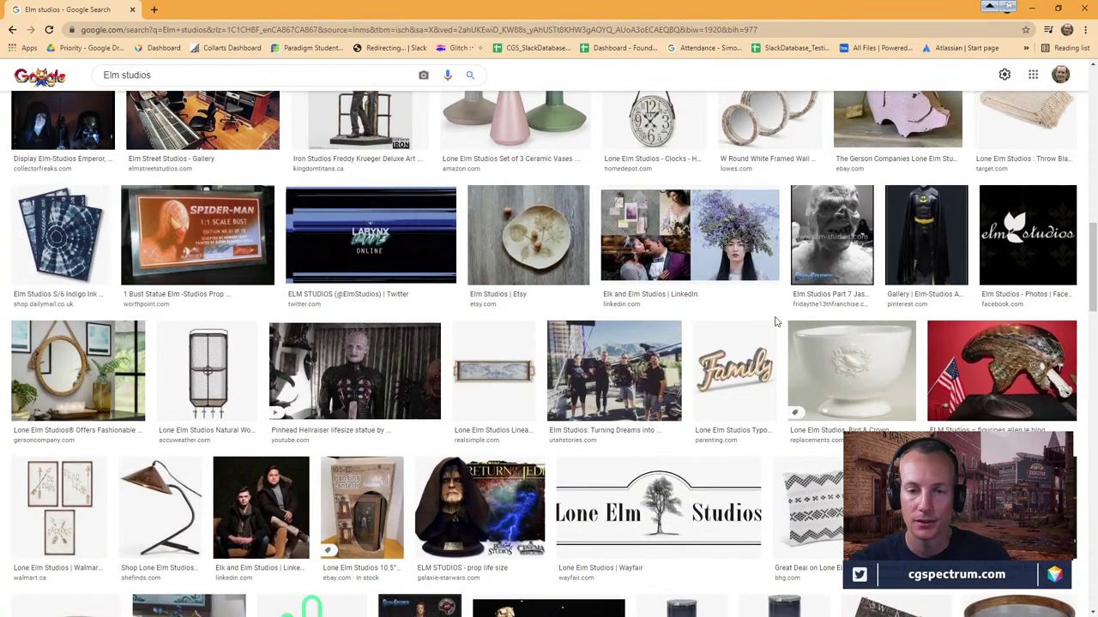
{"action": "scroll", "coordinate": [776, 322], "scroll_direction": "up", "scroll_amount": 15}
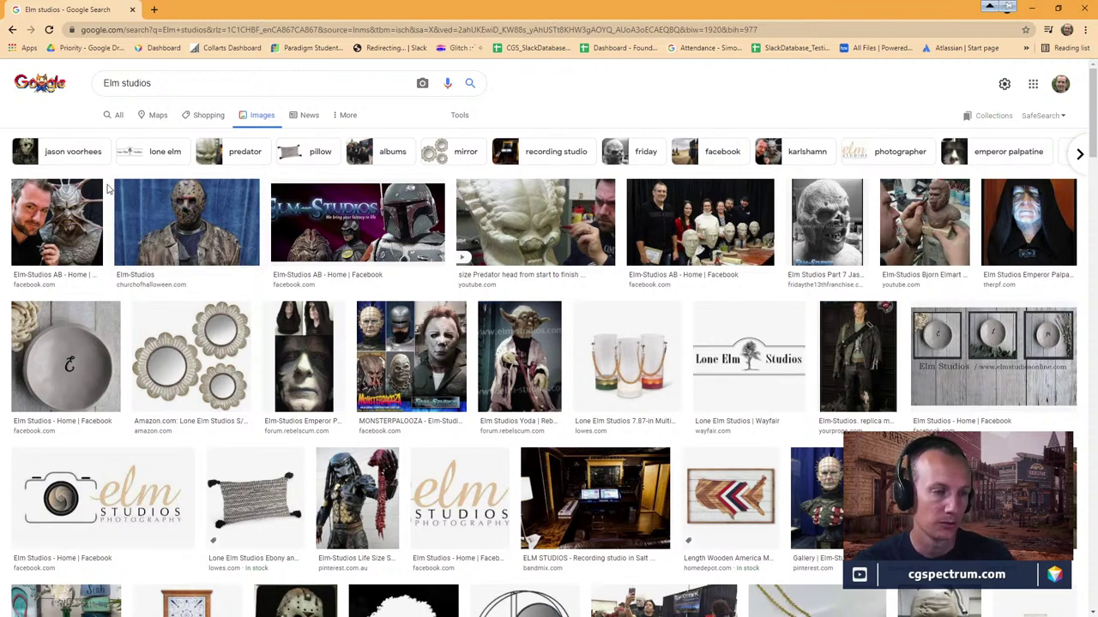
Return to the web results and search Google for "hollywood collectibles group"
{"action": "triple_click", "coordinate": [129, 83]}
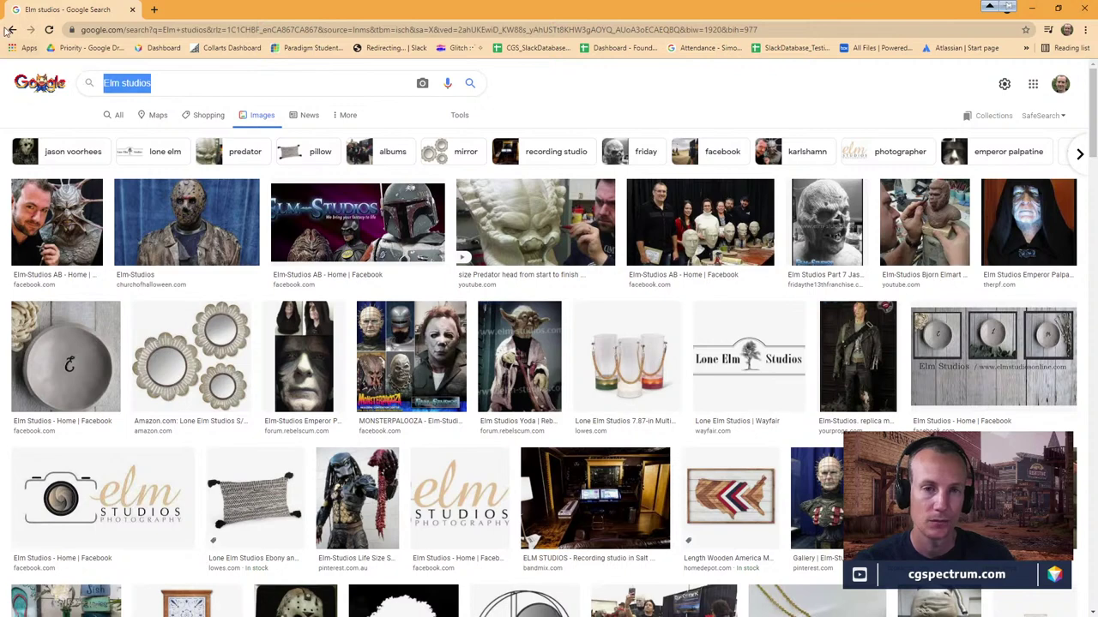
{"action": "left_click", "coordinate": [12, 29]}
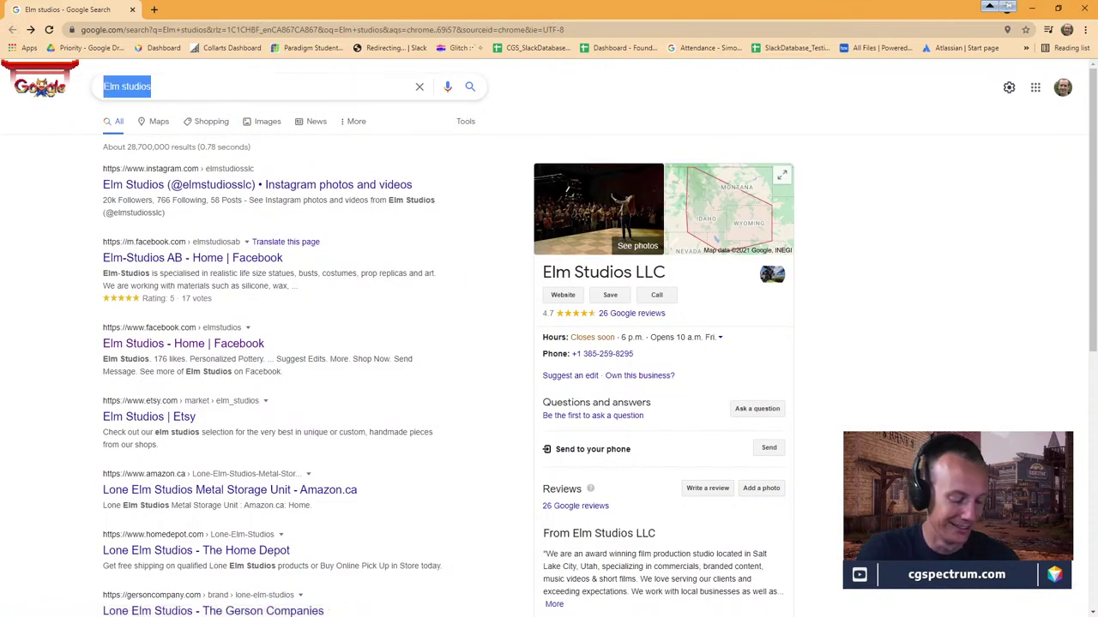
{"action": "type", "text": "holdi"}
{"action": "key", "text": "BackSpace"}
{"action": "key", "text": "BackSpace"}
{"action": "key", "text": "BackSpace"}
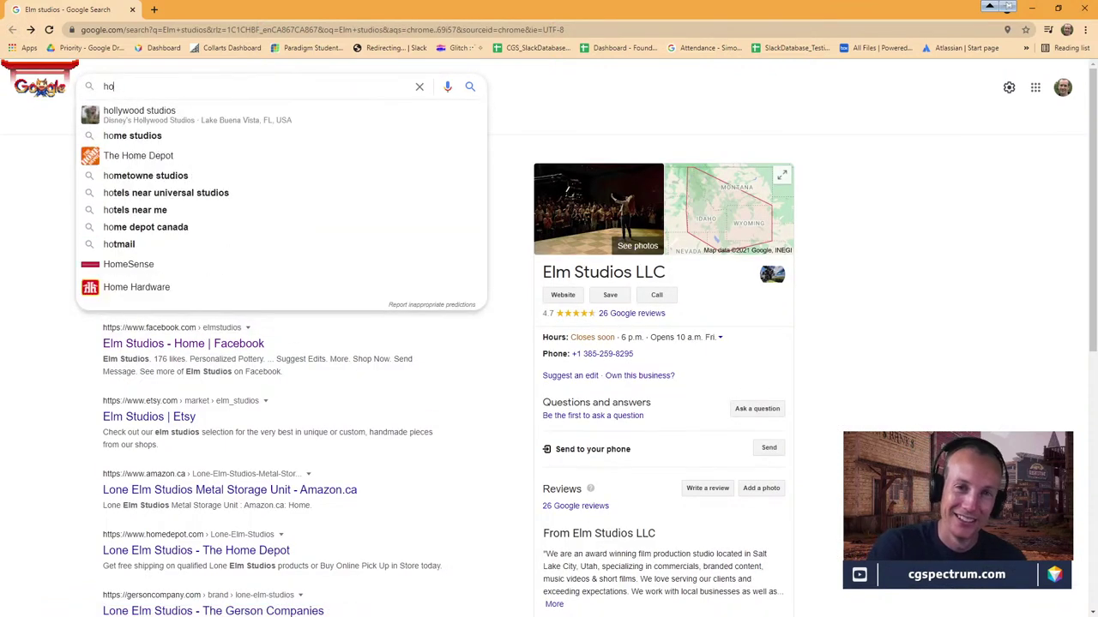
{"action": "type", "text": "l"}
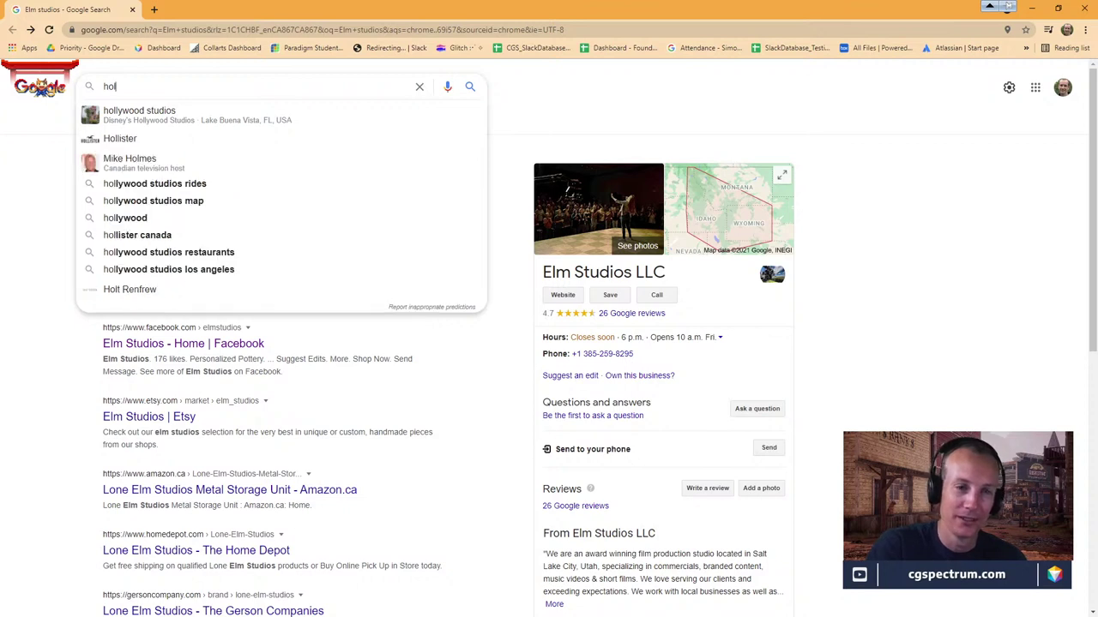
{"action": "type", "text": "lywood "}
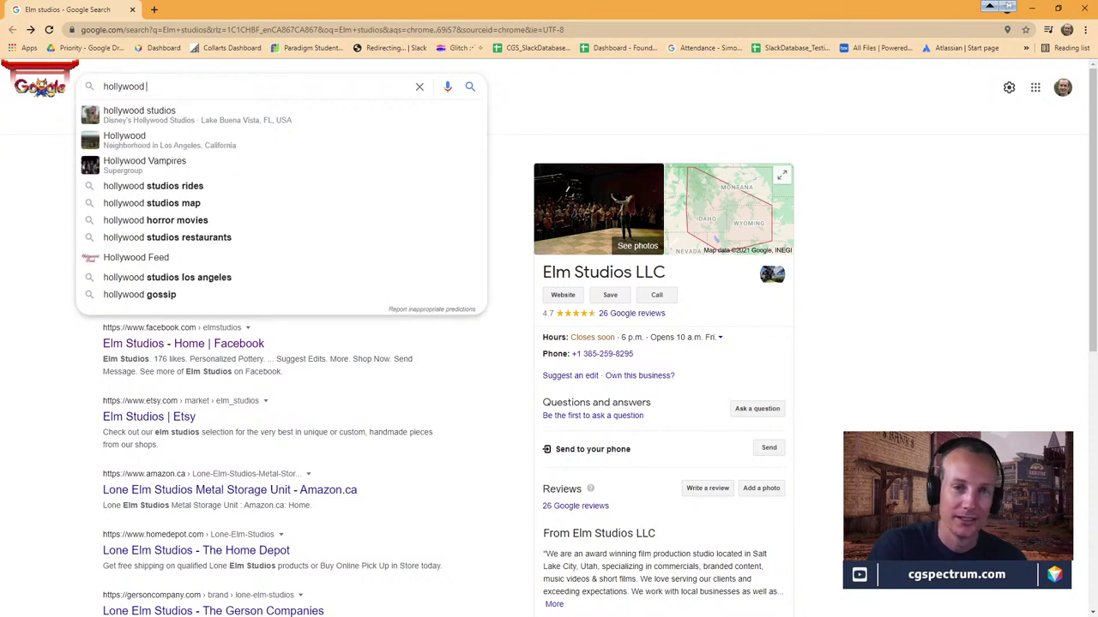
{"action": "type", "text": "collec"}
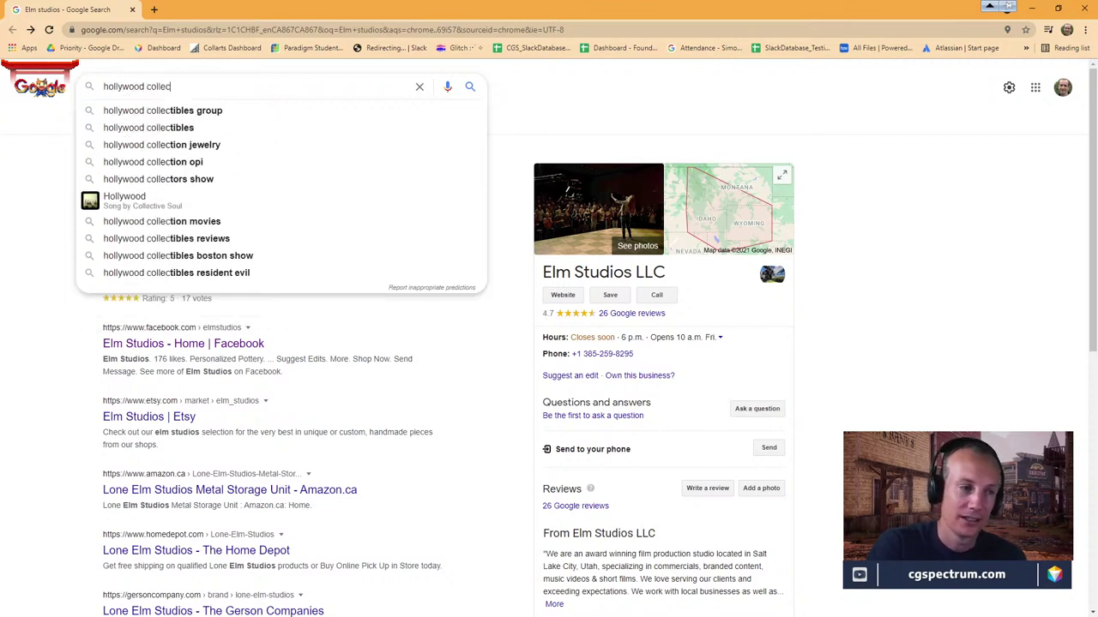
{"action": "type", "text": "tibles grou"}
{"action": "key", "text": "Return"}
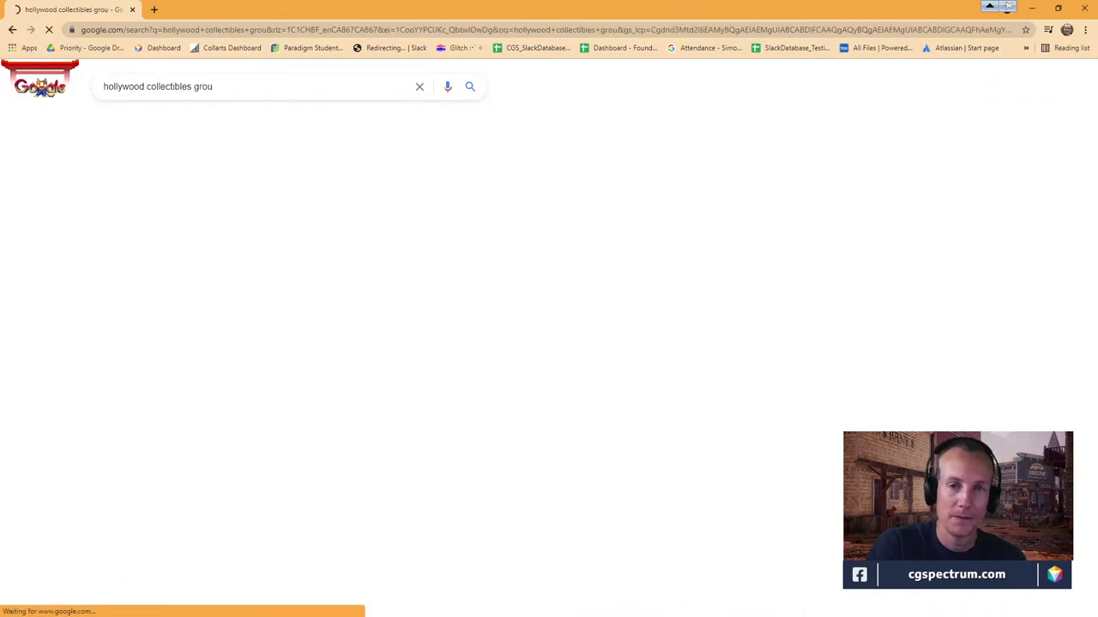
Look over the latest releases on the Hollywood Collectibles Group store site and return to the search results
{"action": "left_click", "coordinate": [305, 173]}
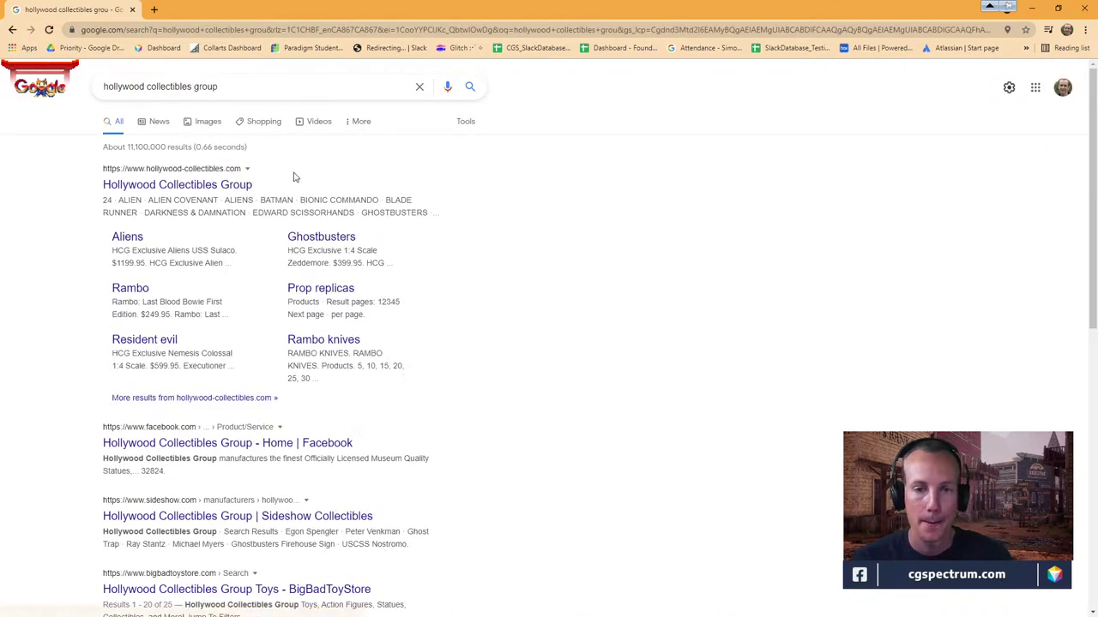
{"action": "left_click", "coordinate": [229, 185]}
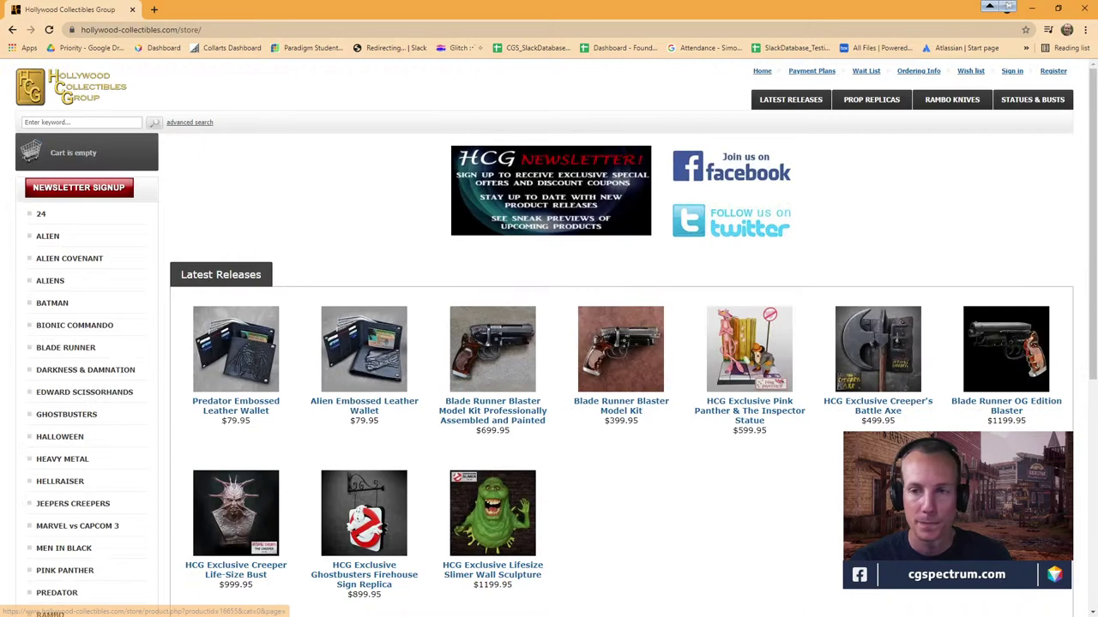
{"action": "scroll", "coordinate": [820, 483], "scroll_direction": "down", "scroll_amount": 1}
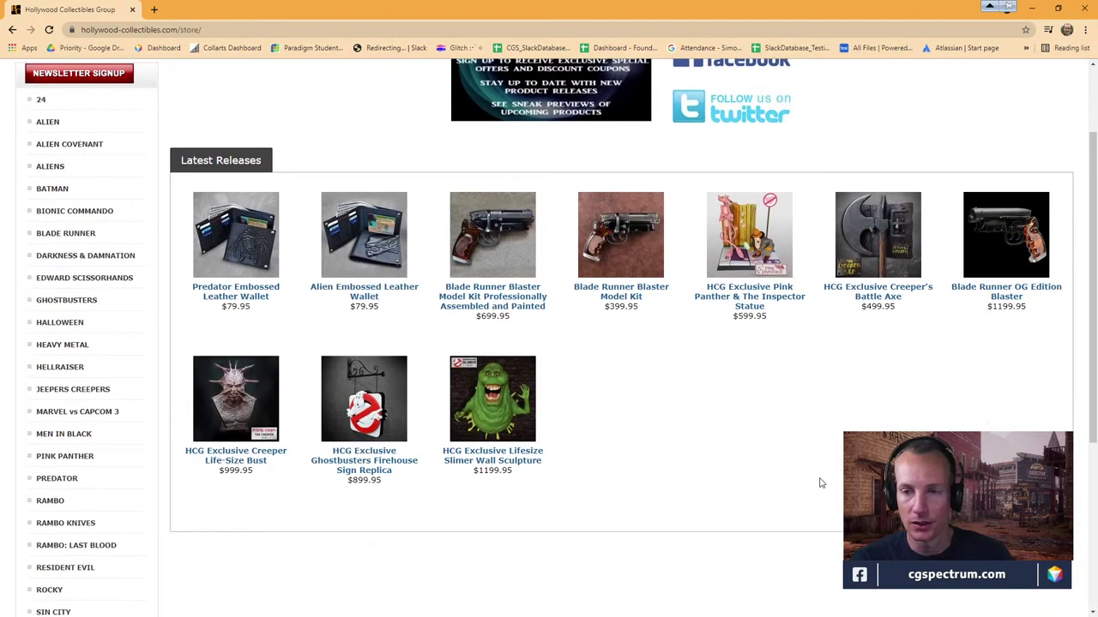
{"action": "left_click", "coordinate": [12, 29]}
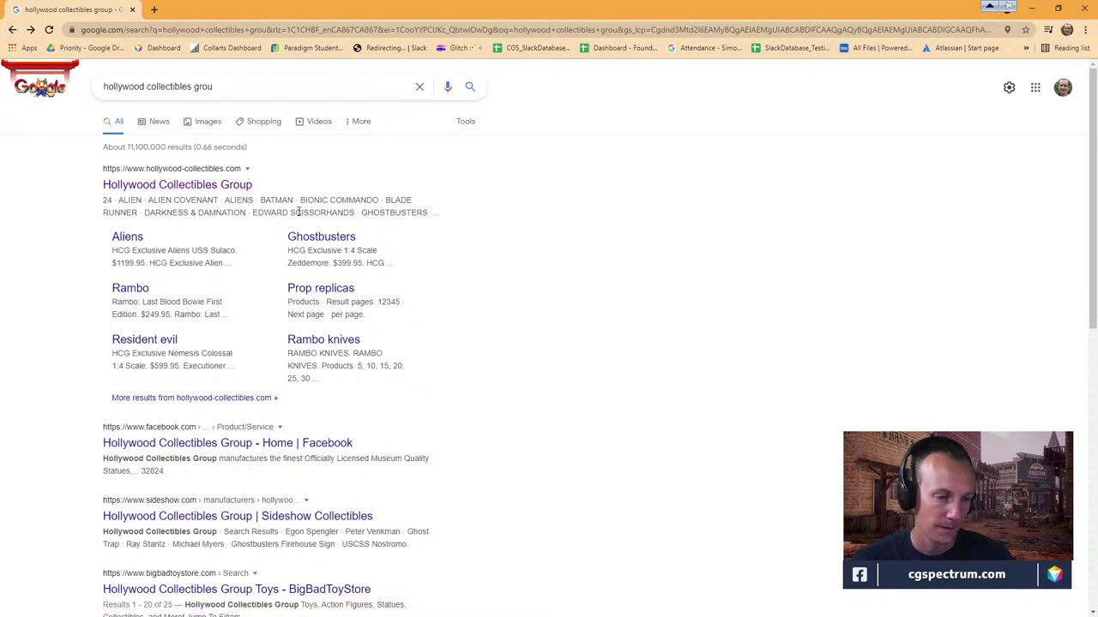
Look through the image results for hollywood collectibles group and close the browser to return to Unreal Editor
{"action": "left_click", "coordinate": [208, 122]}
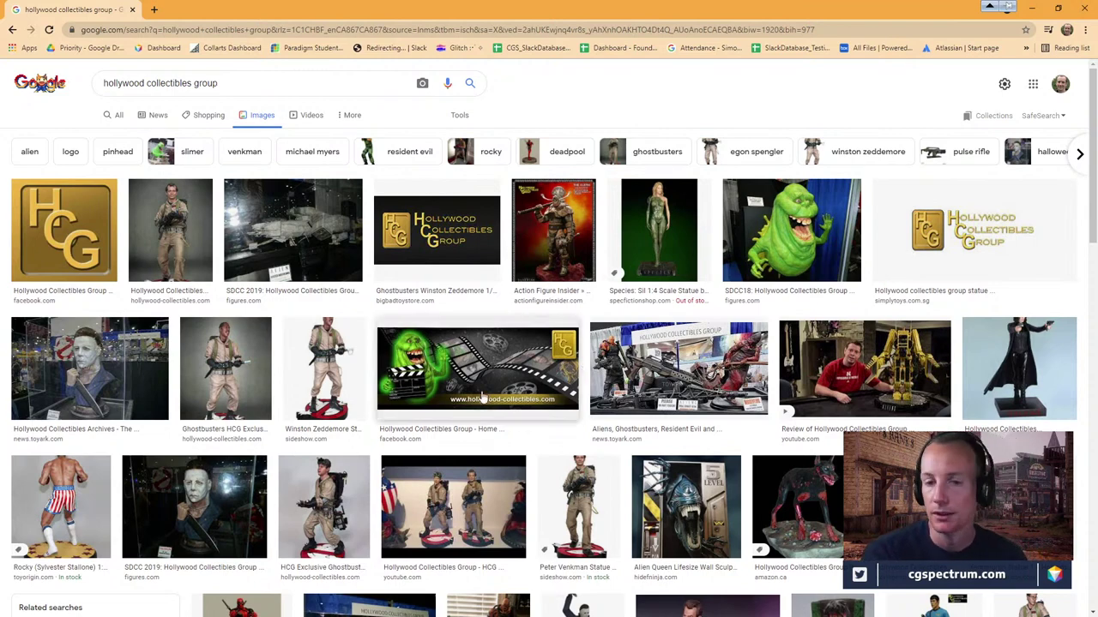
{"action": "scroll", "coordinate": [241, 391], "scroll_direction": "down", "scroll_amount": 2}
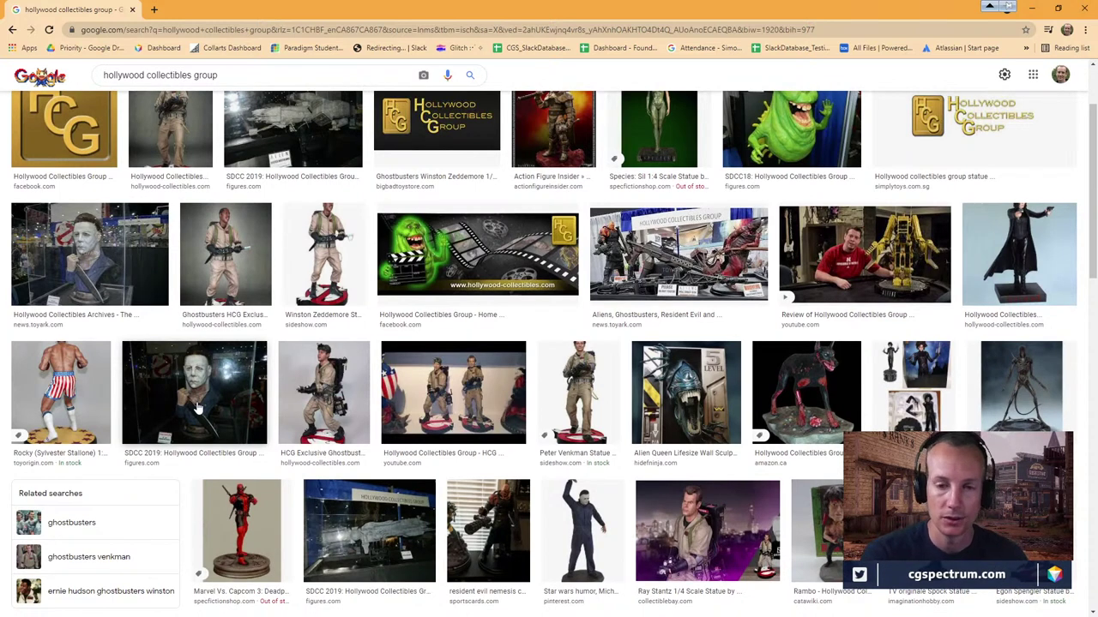
{"action": "left_click_drag", "start_coordinate": [227, 6], "coordinate": [369, 146]}
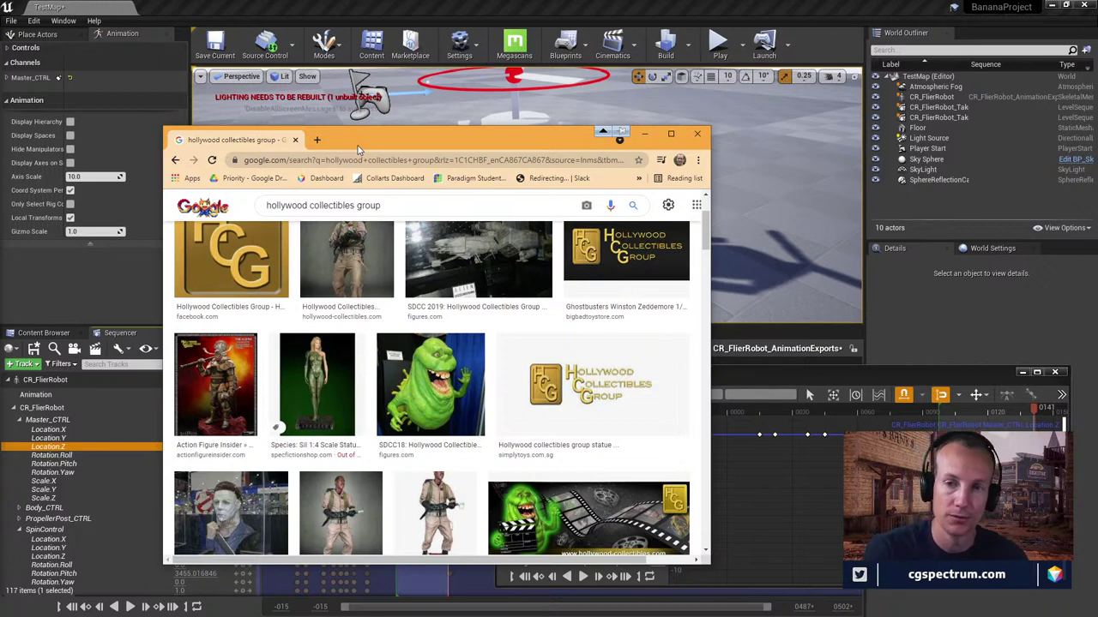
{"action": "left_click", "coordinate": [696, 133]}
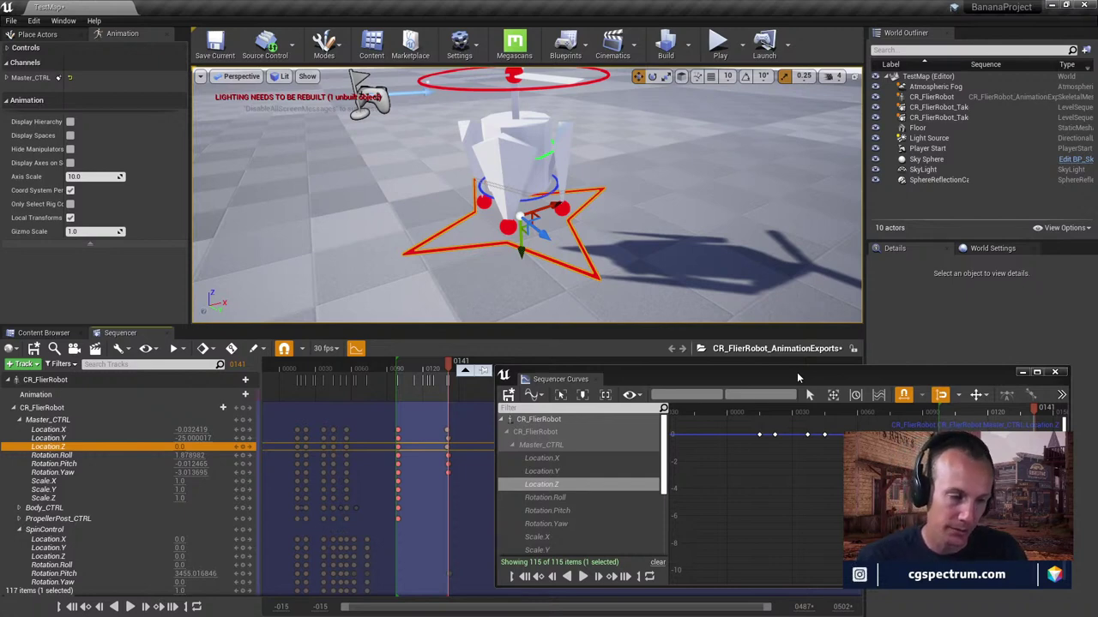
Move the Sequencer Curves window clear of the timeline and scrub the takeoff section, stopping at frame 137
{"action": "left_click_drag", "start_coordinate": [816, 377], "coordinate": [765, 395]}
{"action": "left_click_drag", "start_coordinate": [511, 402], "coordinate": [605, 385]}
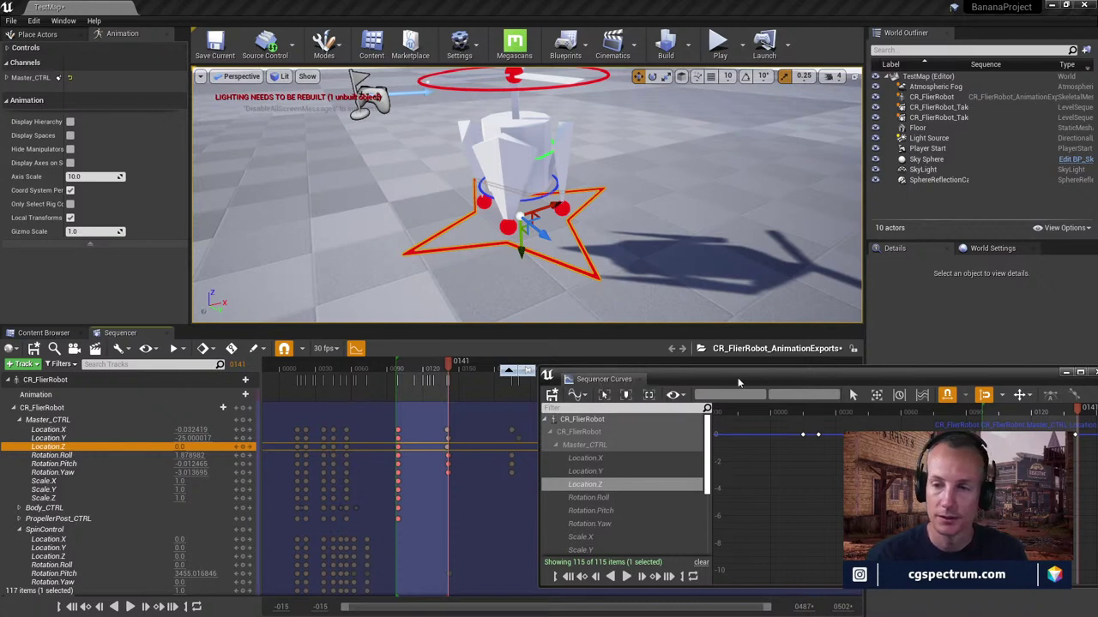
{"action": "left_click", "coordinate": [388, 376]}
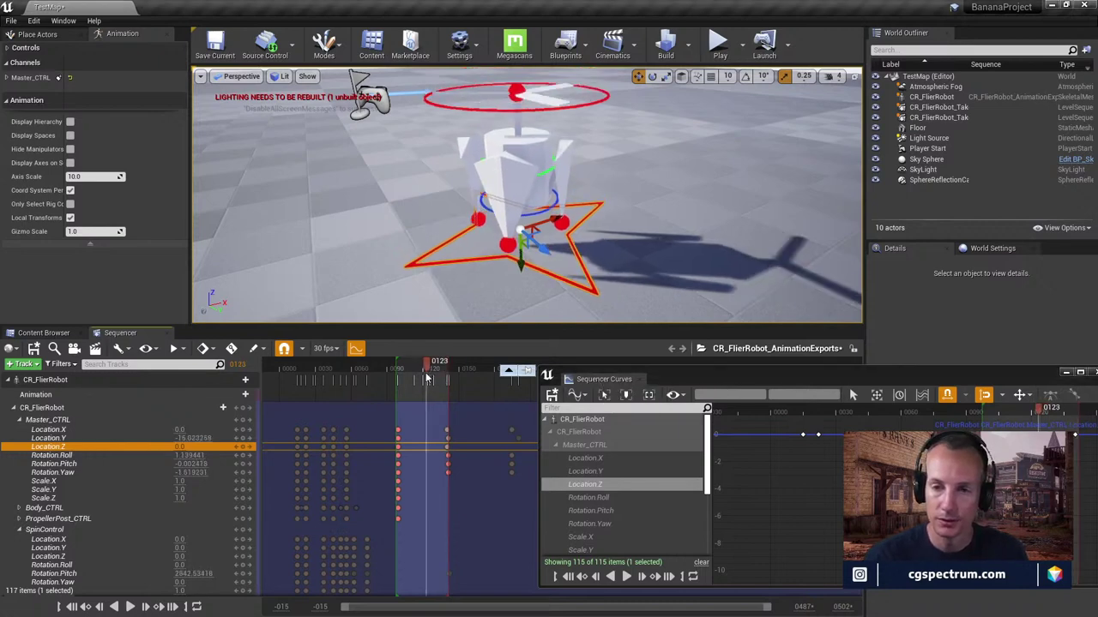
{"action": "left_click_drag", "start_coordinate": [388, 373], "coordinate": [446, 384]}
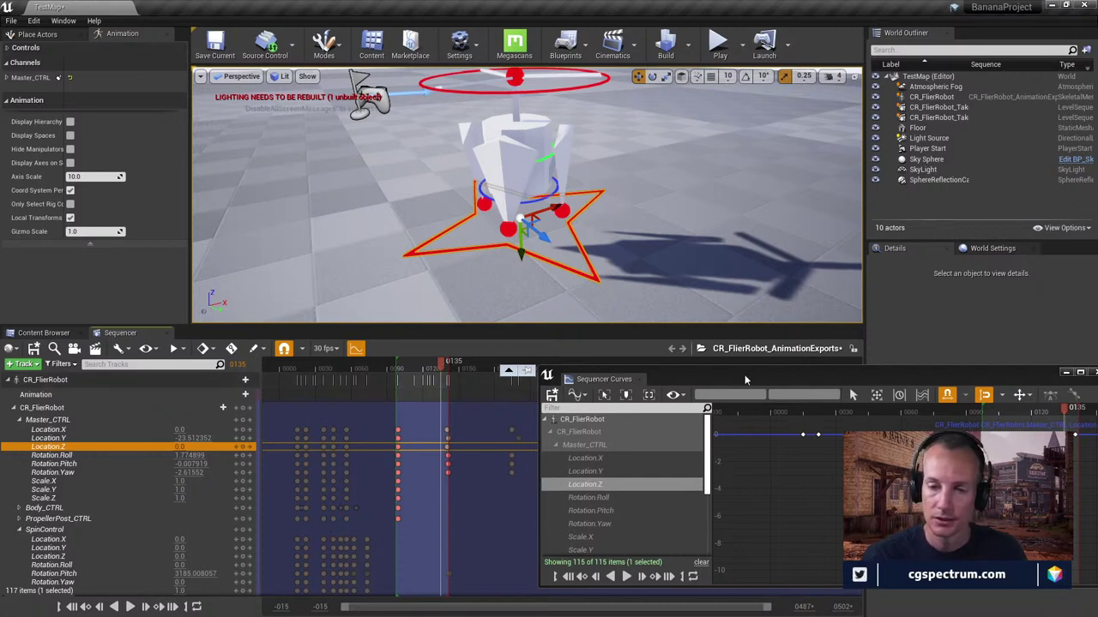
{"action": "left_click_drag", "start_coordinate": [440, 366], "coordinate": [445, 440]}
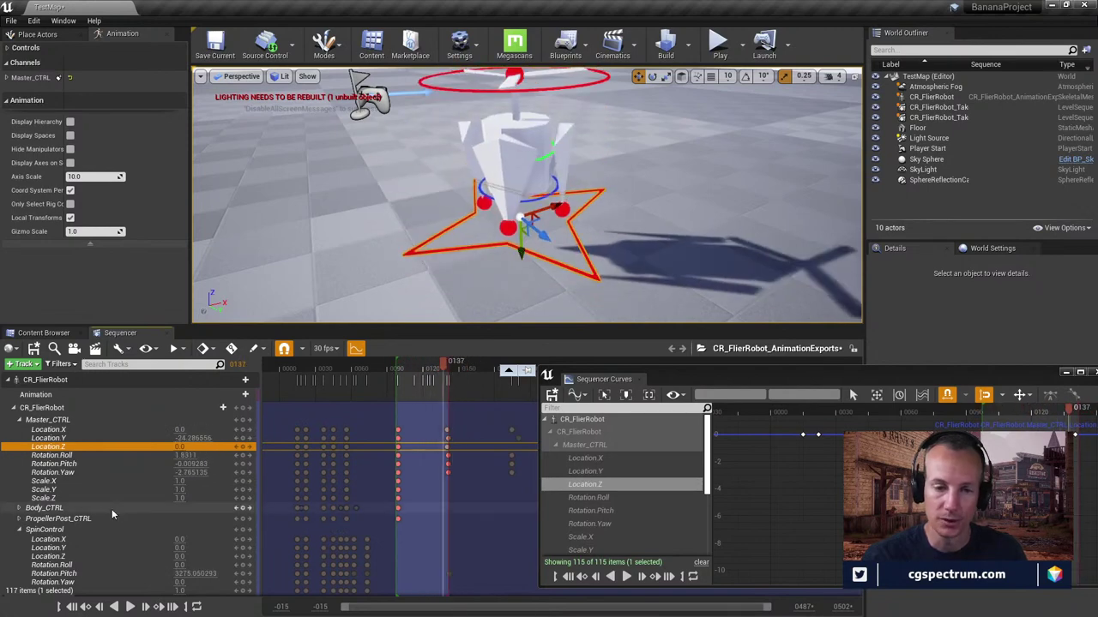
Set the Master_CTRL Rotation.Roll and Rotation.Pitch keys at frame 140 to 0 on their curves
{"action": "left_click", "coordinate": [74, 456]}
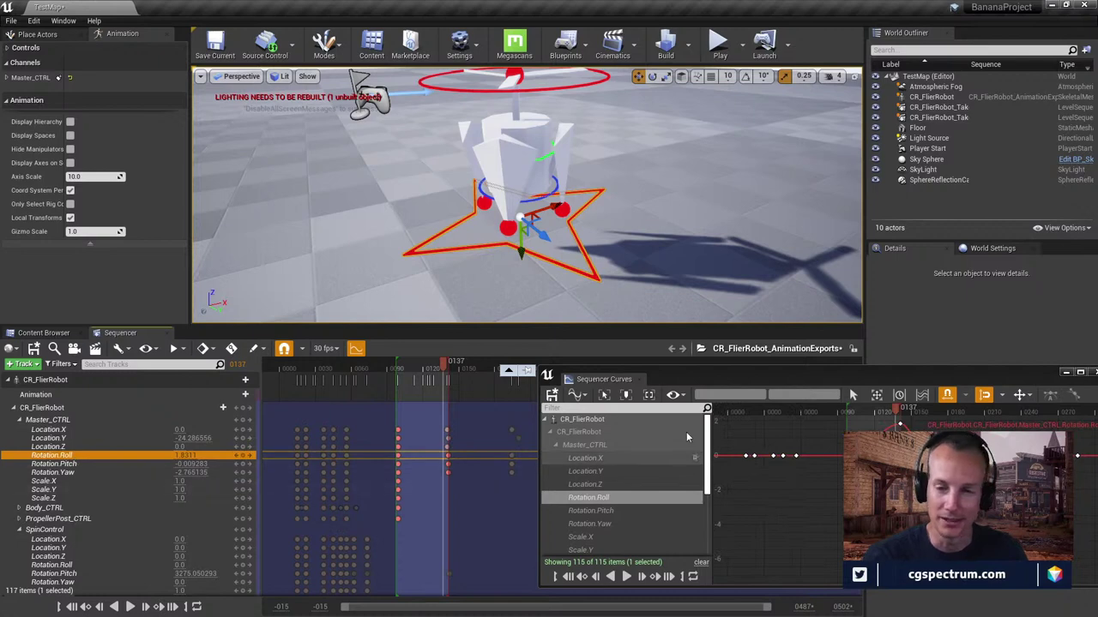
{"action": "mouse_move", "coordinate": [901, 425]}
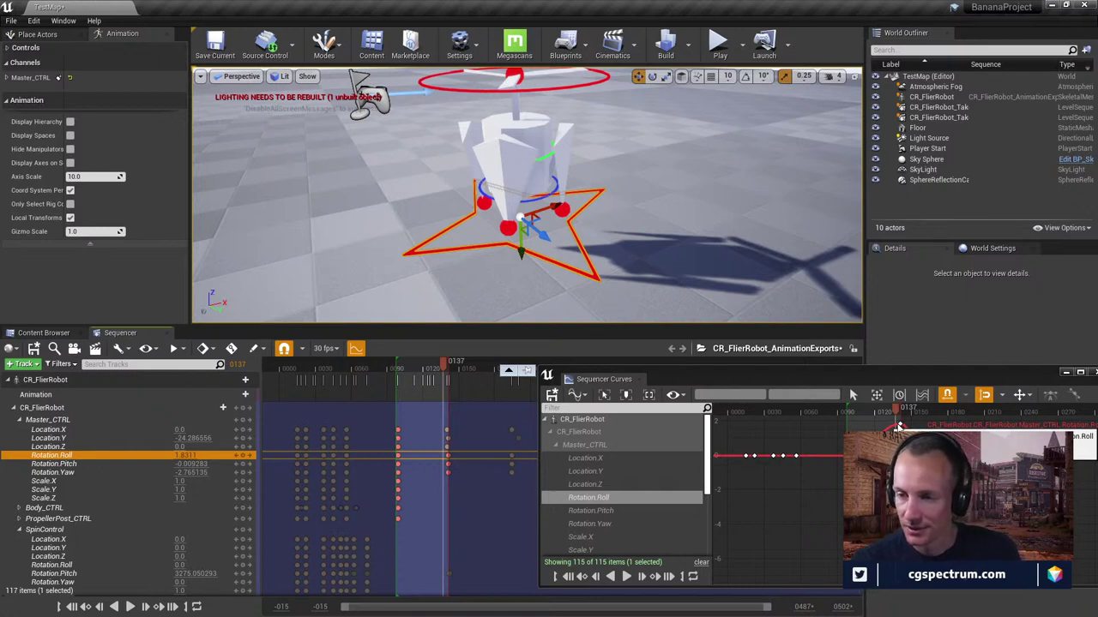
{"action": "left_click", "coordinate": [896, 414]}
{"action": "left_click_drag", "start_coordinate": [905, 438], "coordinate": [905, 455]}
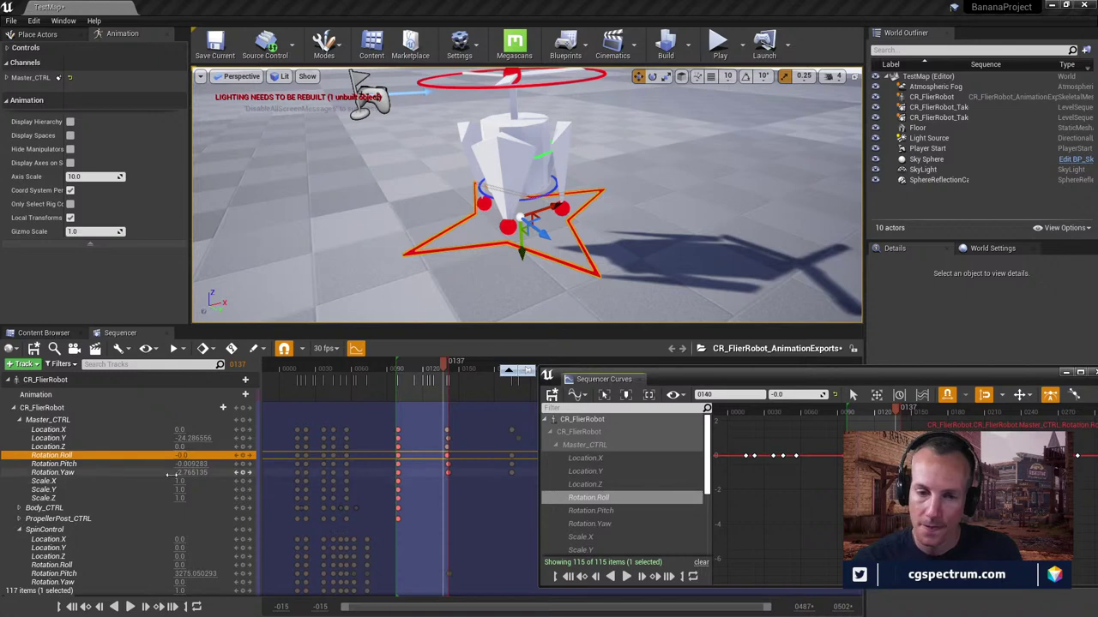
{"action": "left_click", "coordinate": [54, 464]}
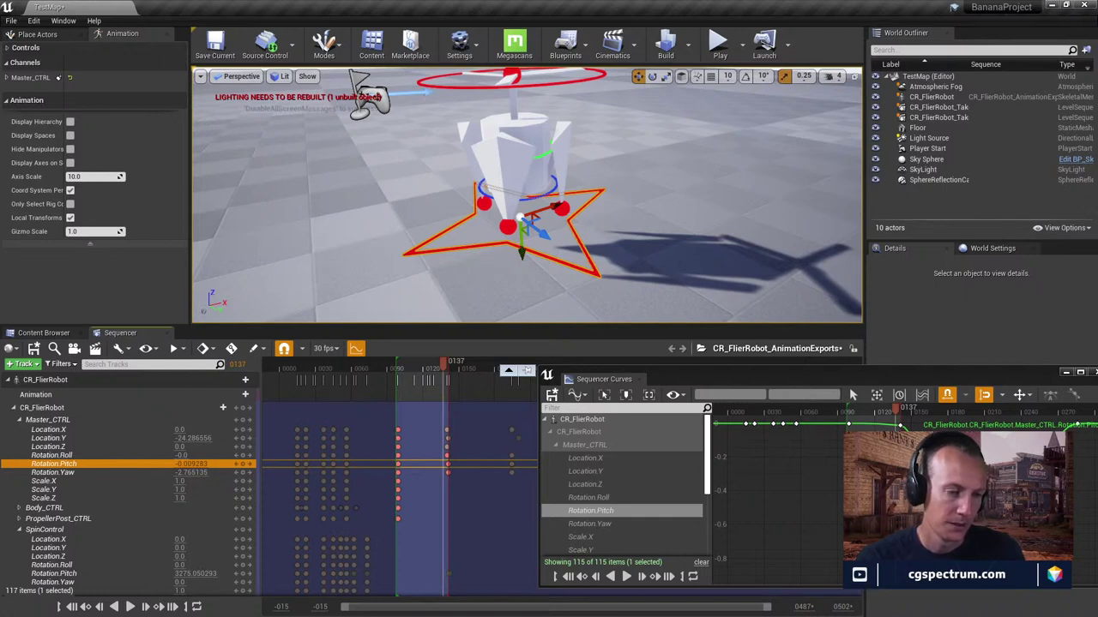
{"action": "left_click", "coordinate": [901, 426]}
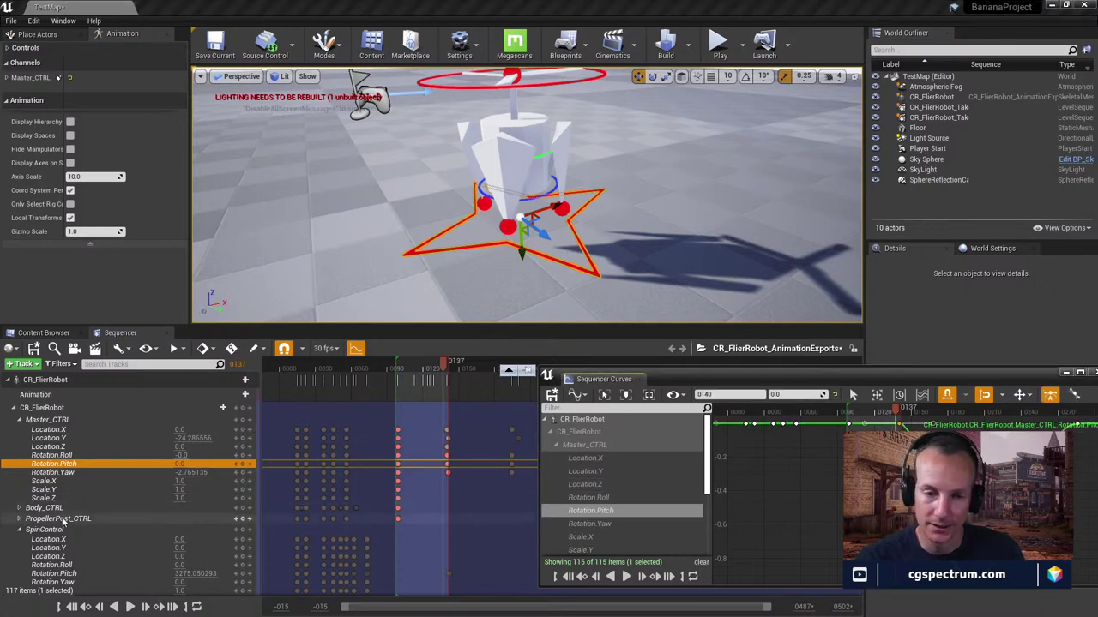
Set the Master_CTRL Rotation.Yaw key at the end of the takeoff to 0 and close the Sequencer Curves window
{"action": "left_click", "coordinate": [60, 473]}
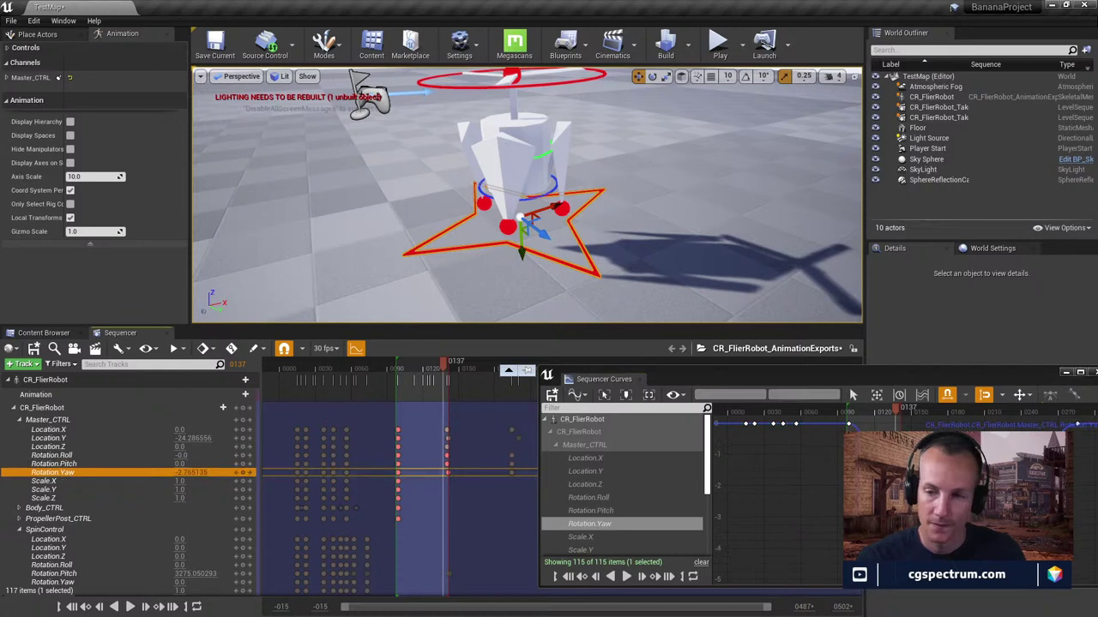
{"action": "left_click", "coordinate": [900, 426]}
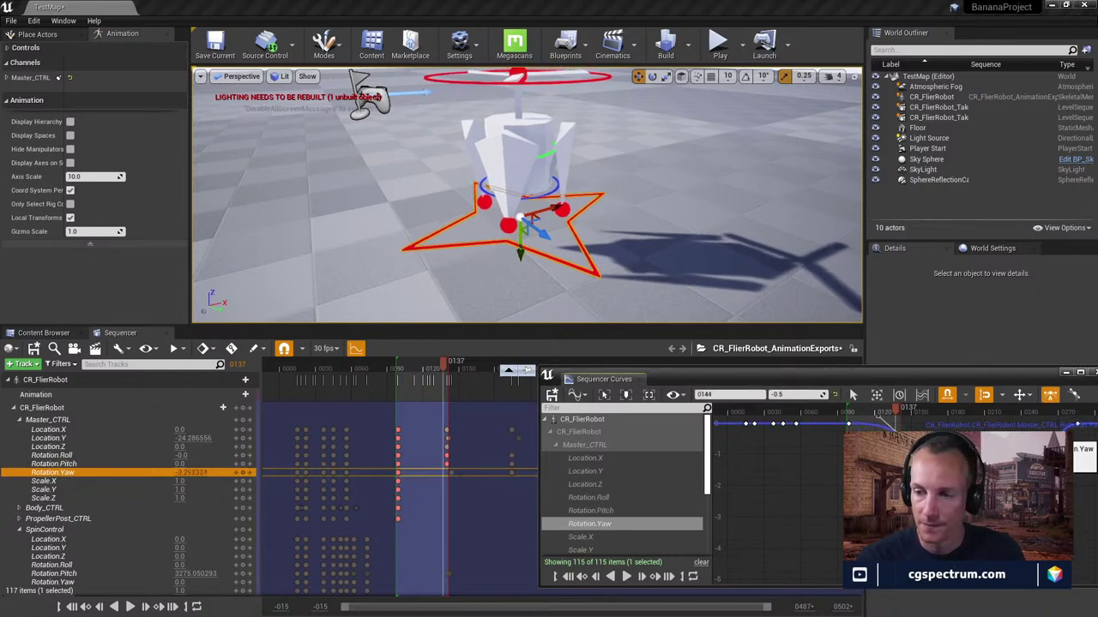
{"action": "mouse_move", "coordinate": [901, 426]}
{"action": "left_mouse_down"}
{"action": "mouse_move", "coordinate": [888, 412]}
{"action": "mouse_move", "coordinate": [900, 427]}
{"action": "left_mouse_up"}
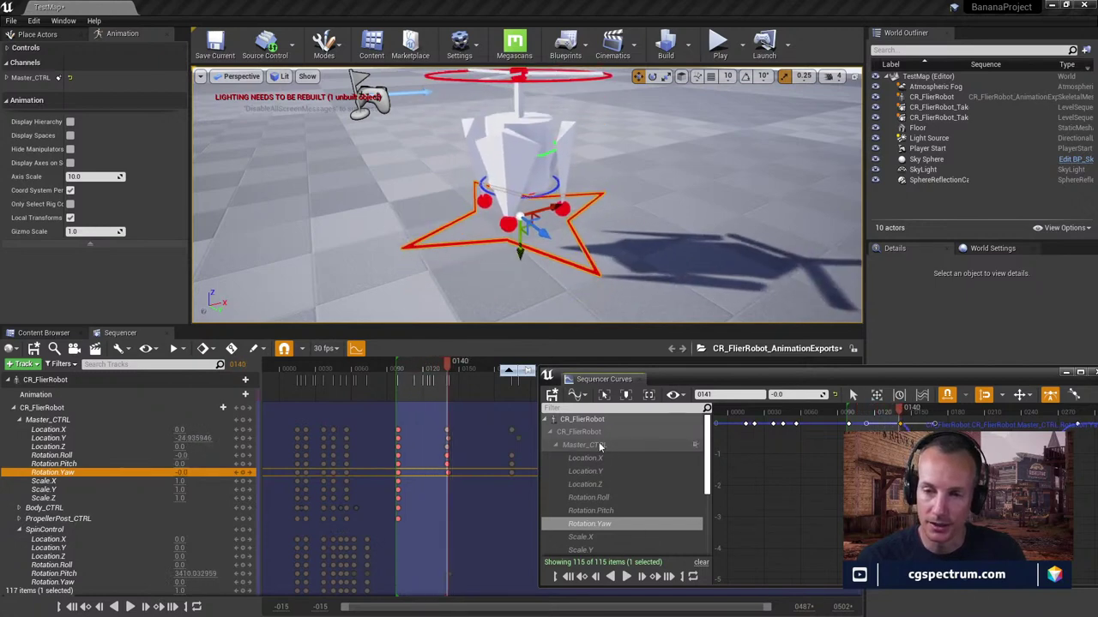
{"action": "left_click_drag", "start_coordinate": [723, 379], "coordinate": [598, 400]}
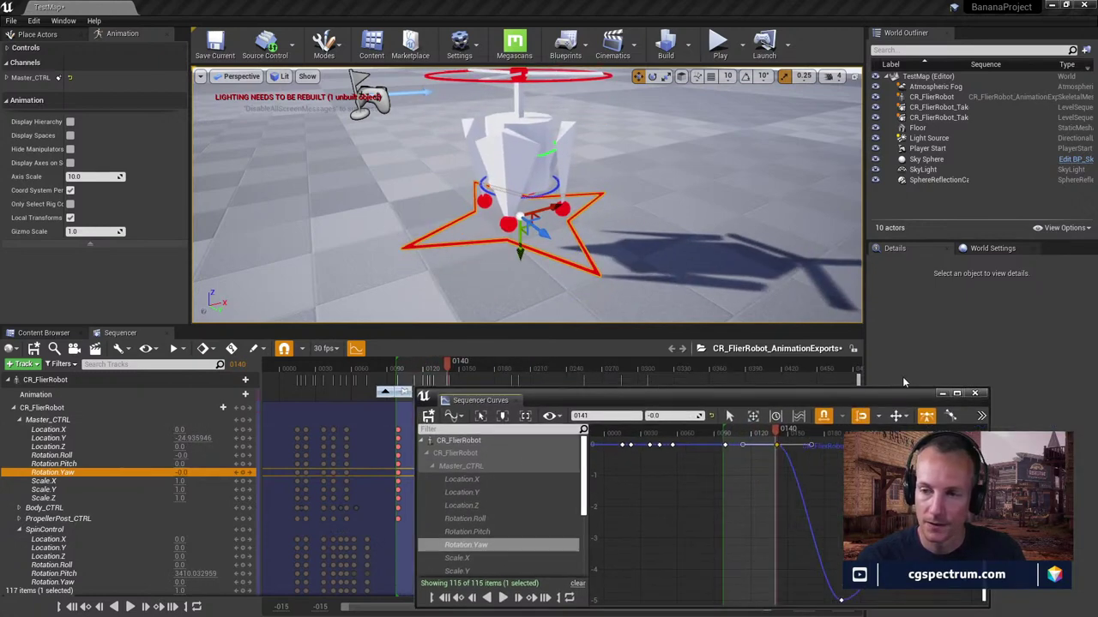
{"action": "left_click", "coordinate": [975, 393]}
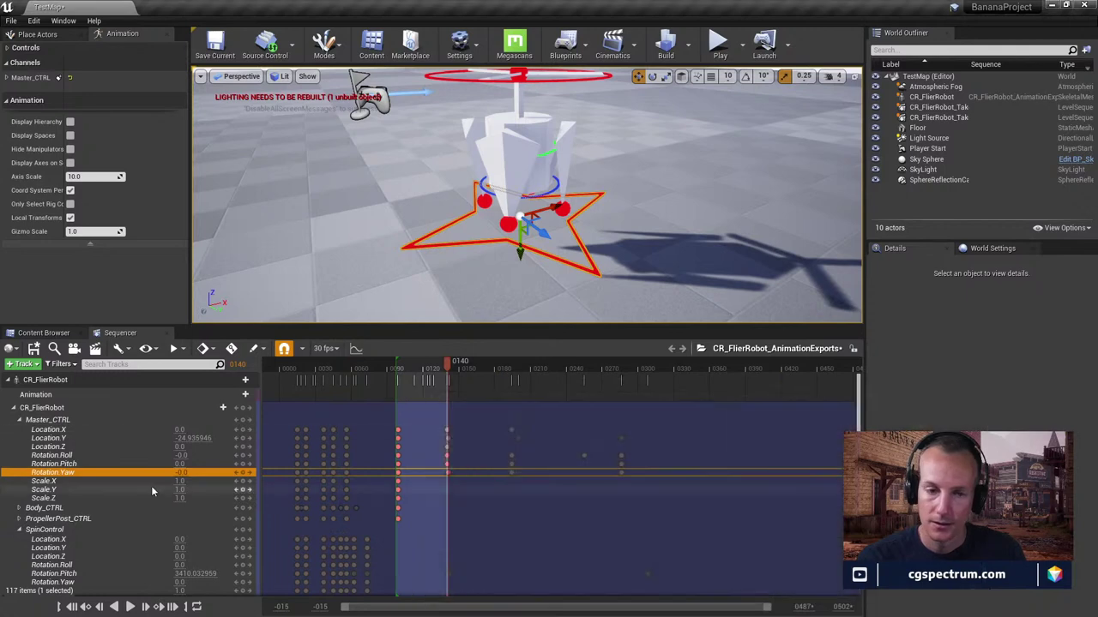
Start baking an animation sequence from CR_FlierRobot, choosing the FlierRobot/Animation folder as its path
{"action": "right_click", "coordinate": [42, 382]}
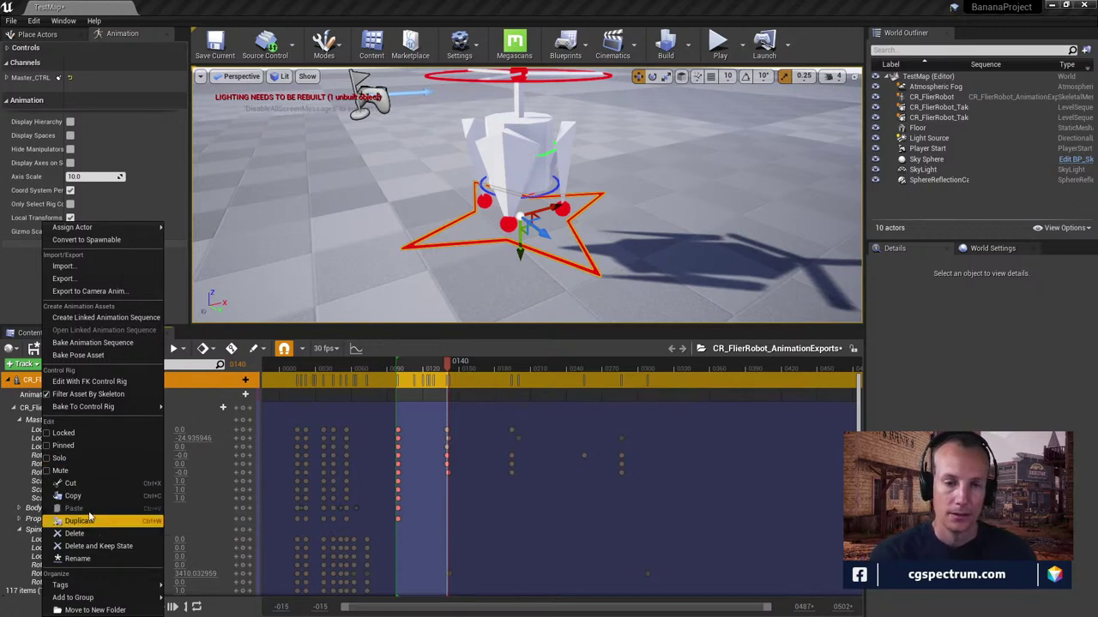
{"action": "left_click", "coordinate": [103, 343]}
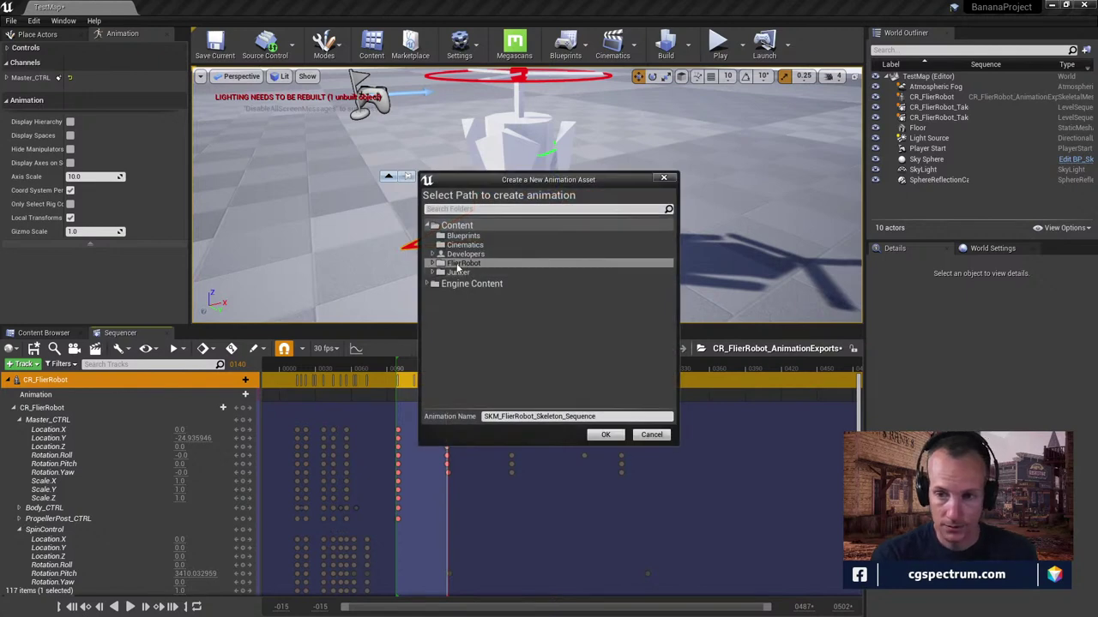
{"action": "left_click", "coordinate": [434, 265]}
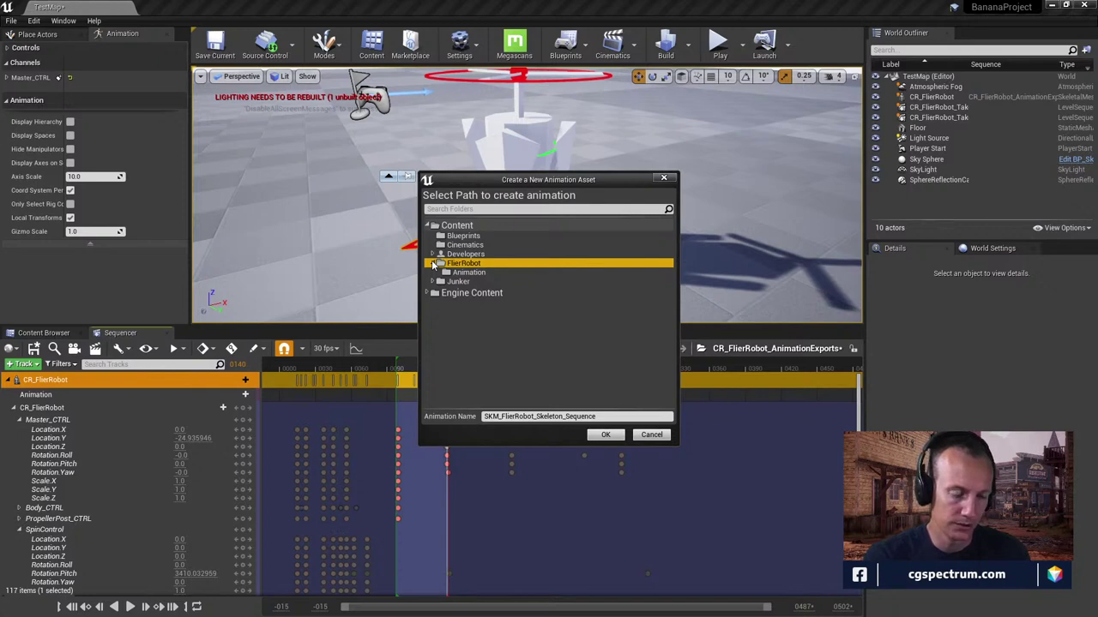
{"action": "left_click", "coordinate": [467, 272]}
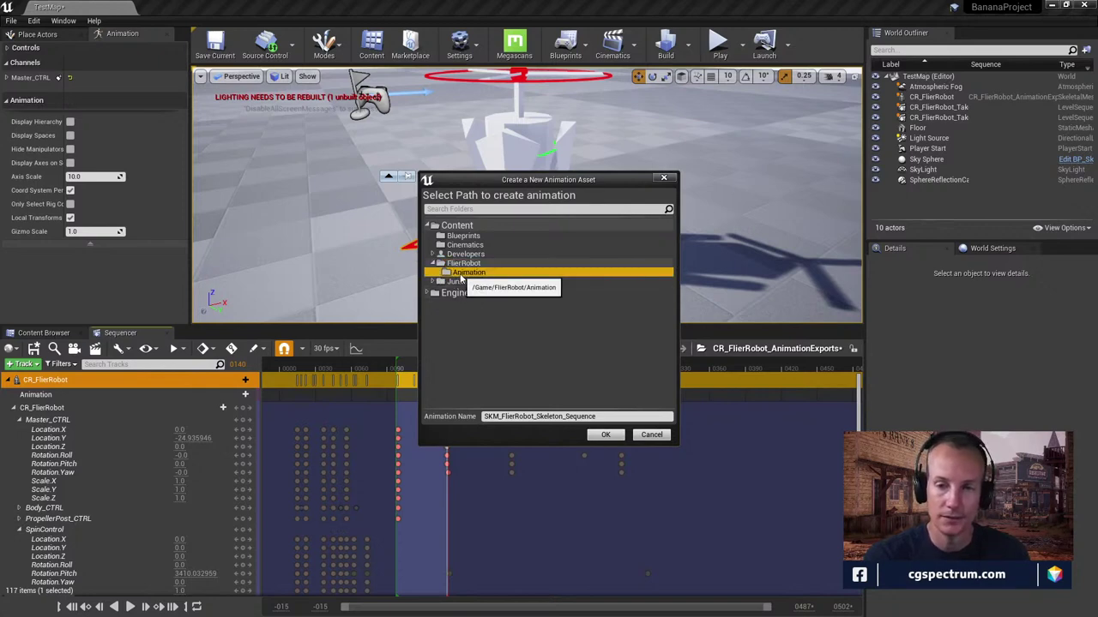
{"action": "left_click", "coordinate": [502, 416]}
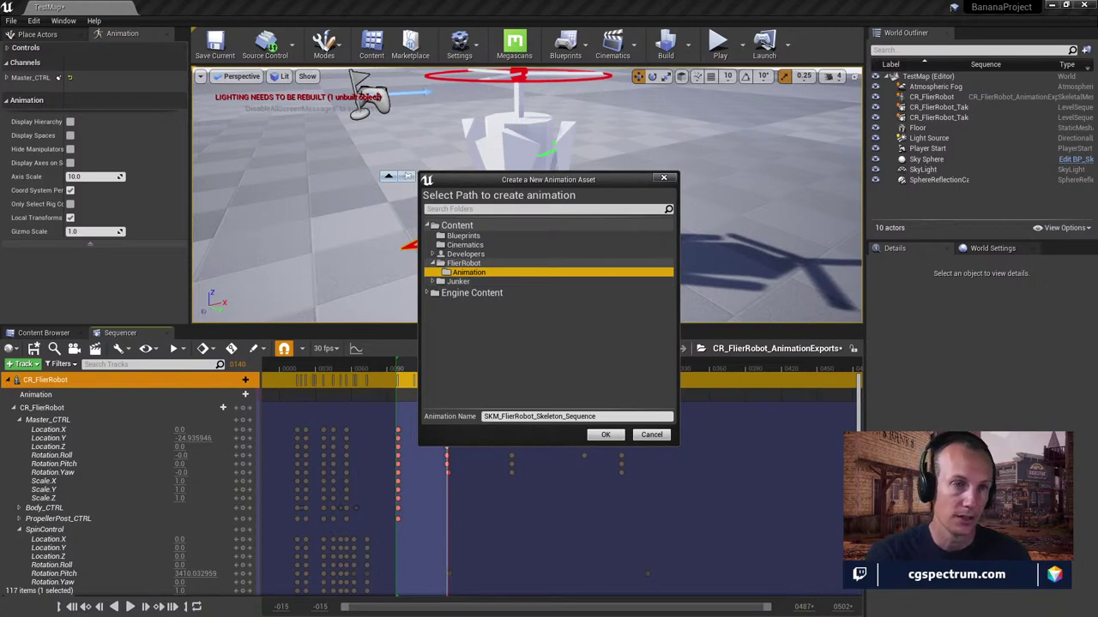
Switch to the web browser, return to the earlier Google results and search for the sculptor's full name
{"action": "key", "text": "alt+Tab"}
{"action": "left_click_drag", "start_coordinate": [246, 79], "coordinate": [300, 140]}
{"action": "middle_click", "coordinate": [301, 140]}
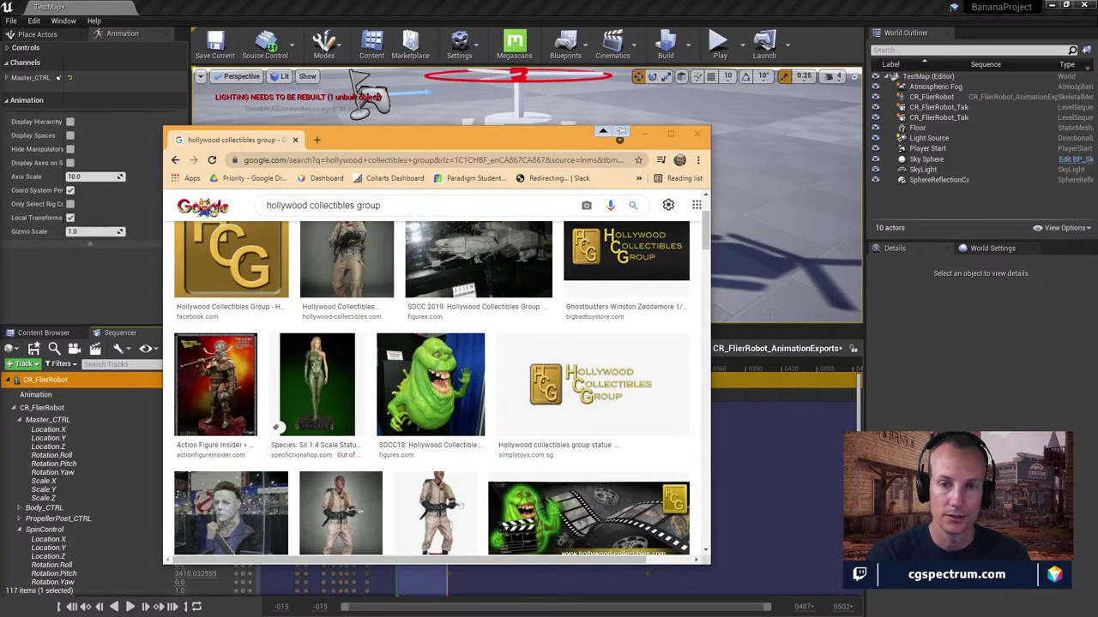
{"action": "left_click", "coordinate": [174, 161]}
{"action": "triple_click", "coordinate": [415, 218]}
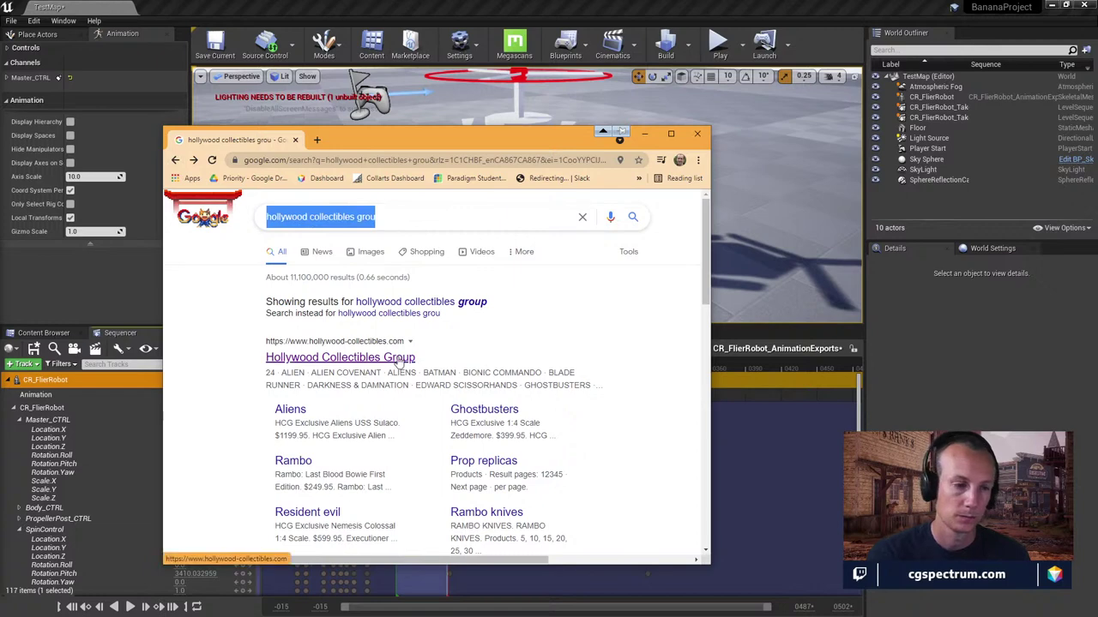
{"action": "left_click", "coordinate": [380, 225]}
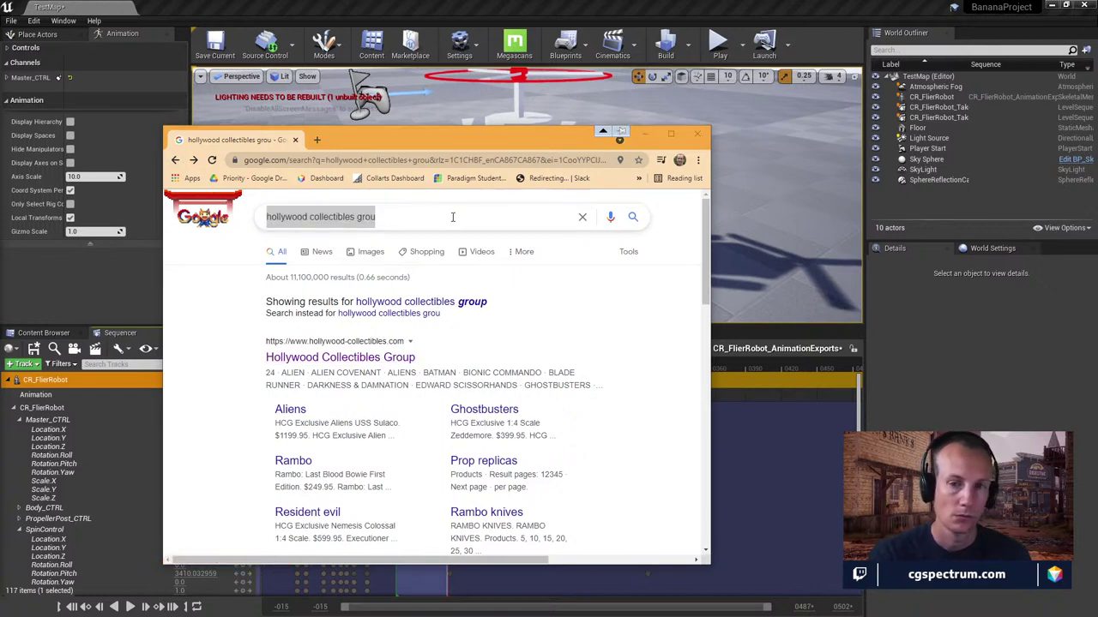
{"action": "triple_click", "coordinate": [395, 216]}
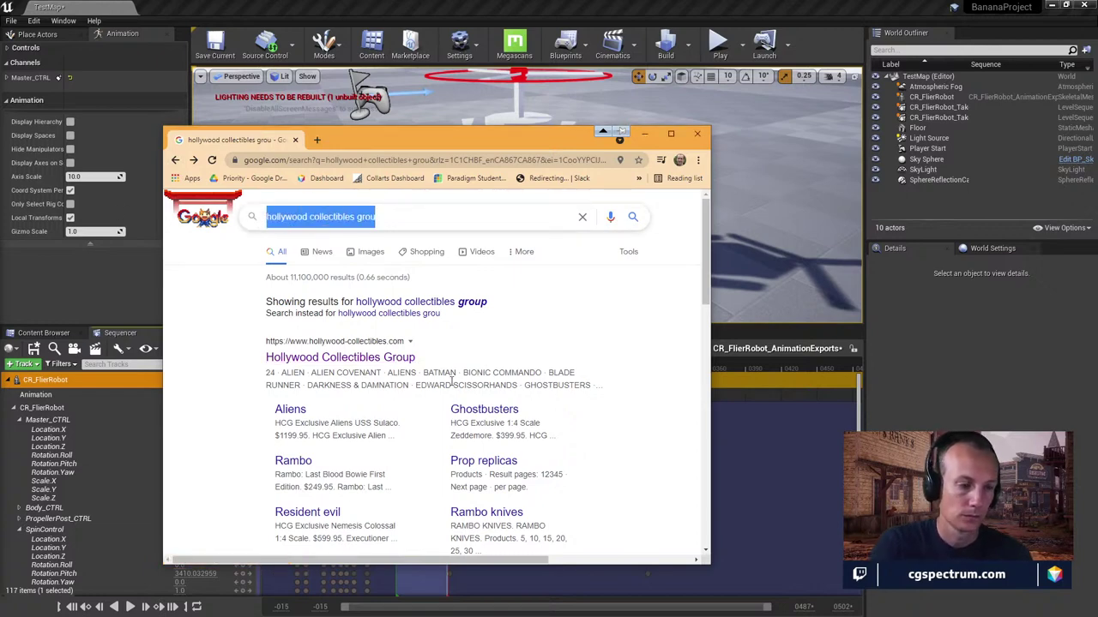
{"action": "type", "text": "howard s"}
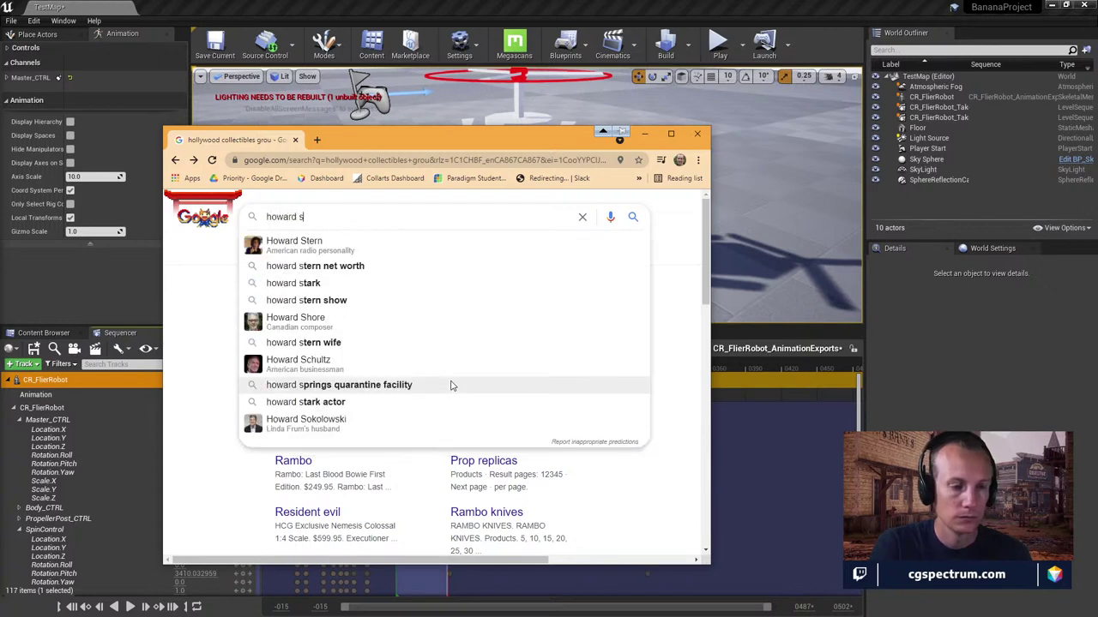
{"action": "type", "text": "enft"}
{"action": "key", "text": "Return"}
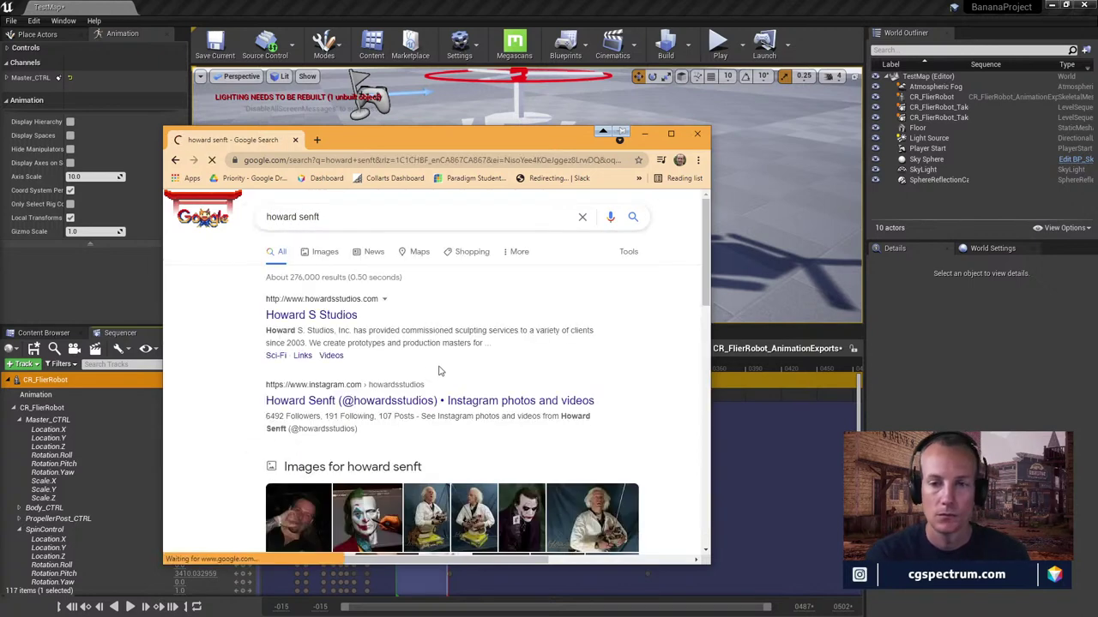
Look through the image results for the sculptor in a maximized browser window
{"action": "left_click", "coordinate": [325, 255]}
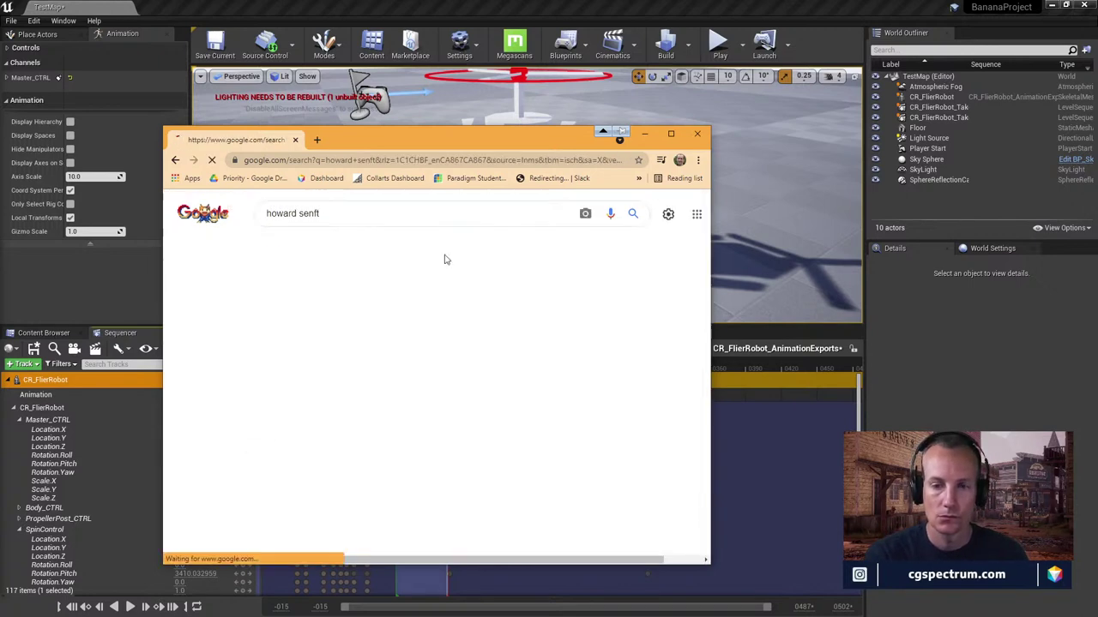
{"action": "double_click", "coordinate": [503, 141]}
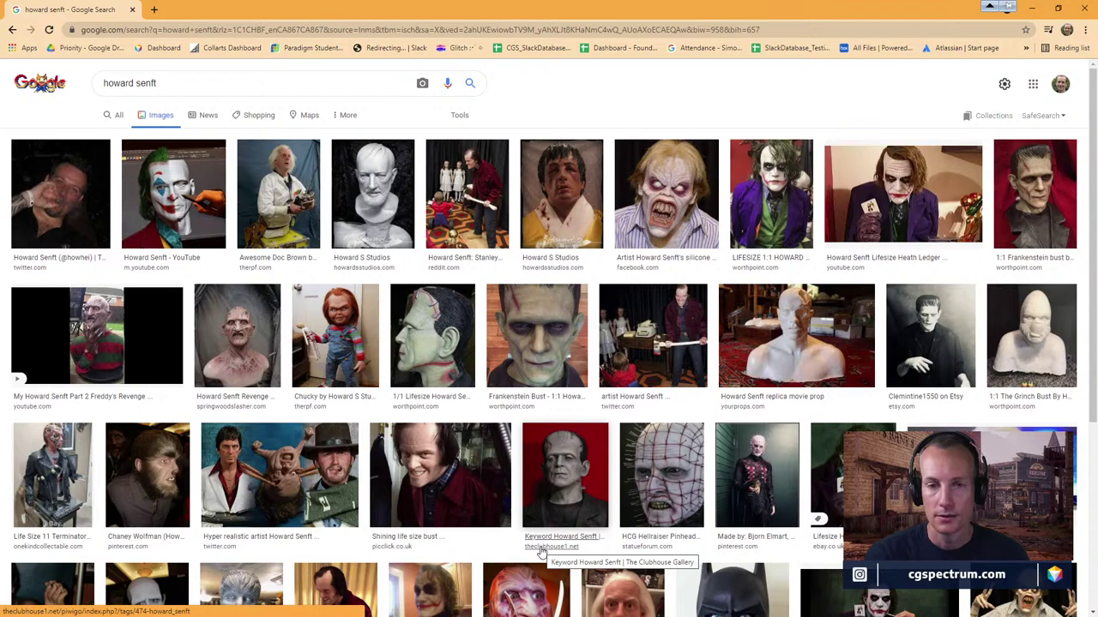
{"action": "scroll", "coordinate": [639, 354], "scroll_direction": "down", "scroll_amount": 2}
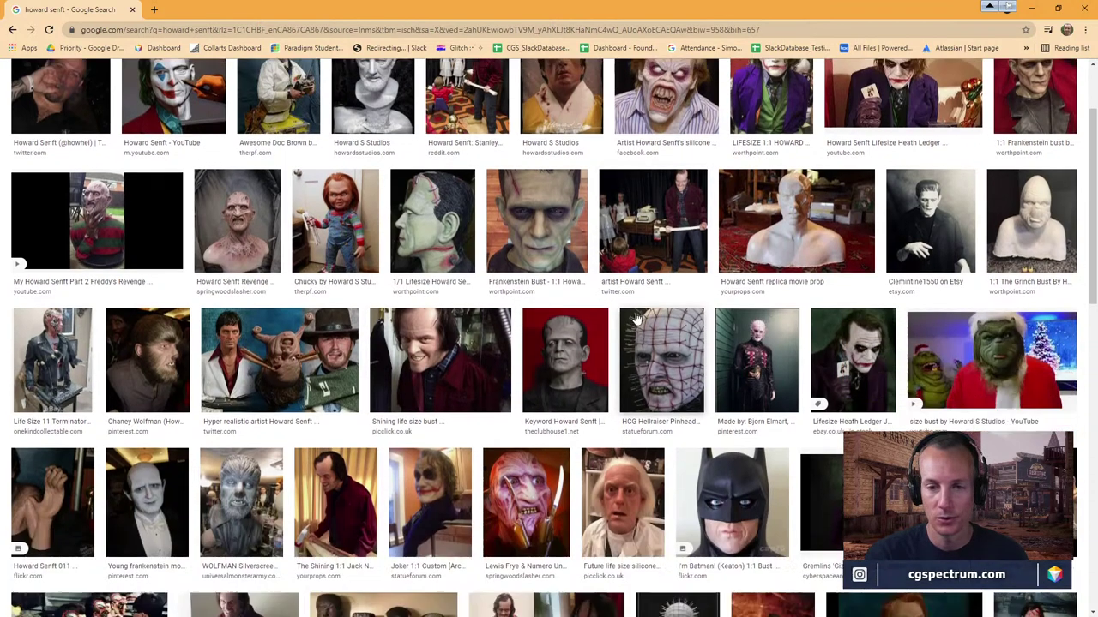
{"action": "scroll", "coordinate": [514, 493], "scroll_direction": "down", "scroll_amount": 1}
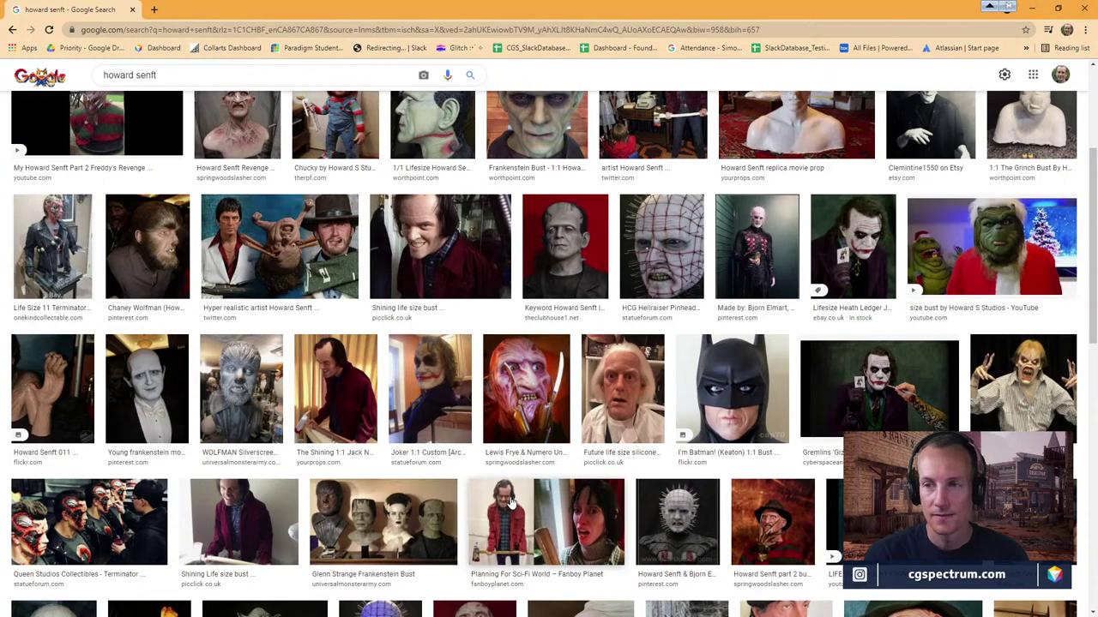
{"action": "scroll", "coordinate": [510, 502], "scroll_direction": "down", "scroll_amount": 1}
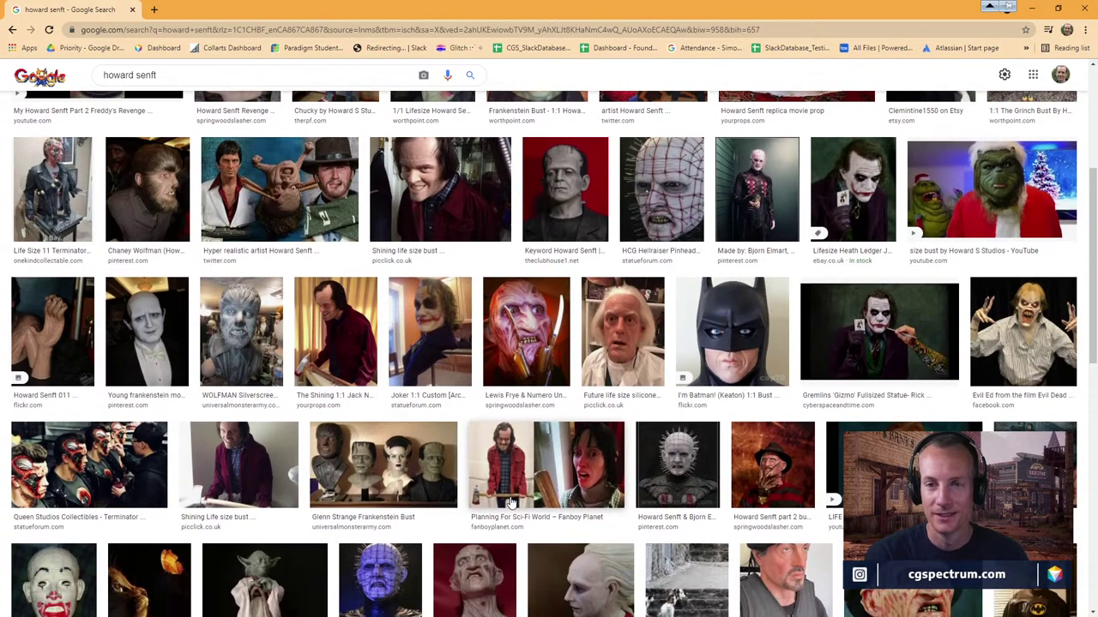
{"action": "scroll", "coordinate": [510, 502], "scroll_direction": "down", "scroll_amount": 3}
{"action": "scroll", "coordinate": [511, 501], "scroll_direction": "down", "scroll_amount": 1}
{"action": "scroll", "coordinate": [510, 501], "scroll_direction": "up", "scroll_amount": 1}
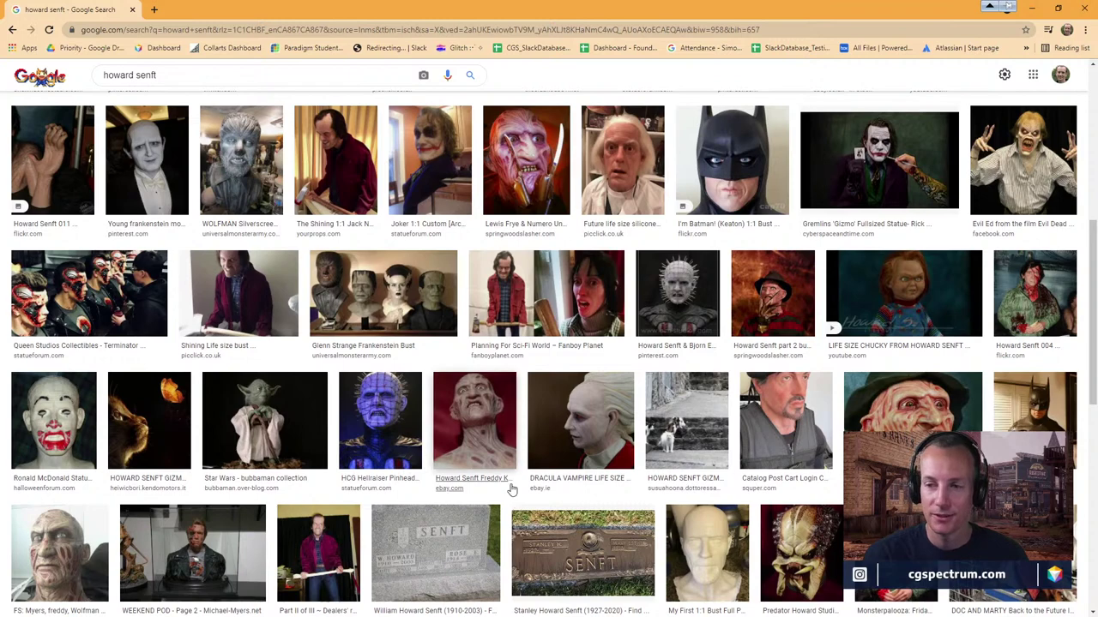
{"action": "scroll", "coordinate": [510, 497], "scroll_direction": "down", "scroll_amount": 4}
{"action": "scroll", "coordinate": [513, 487], "scroll_direction": "down", "scroll_amount": 2}
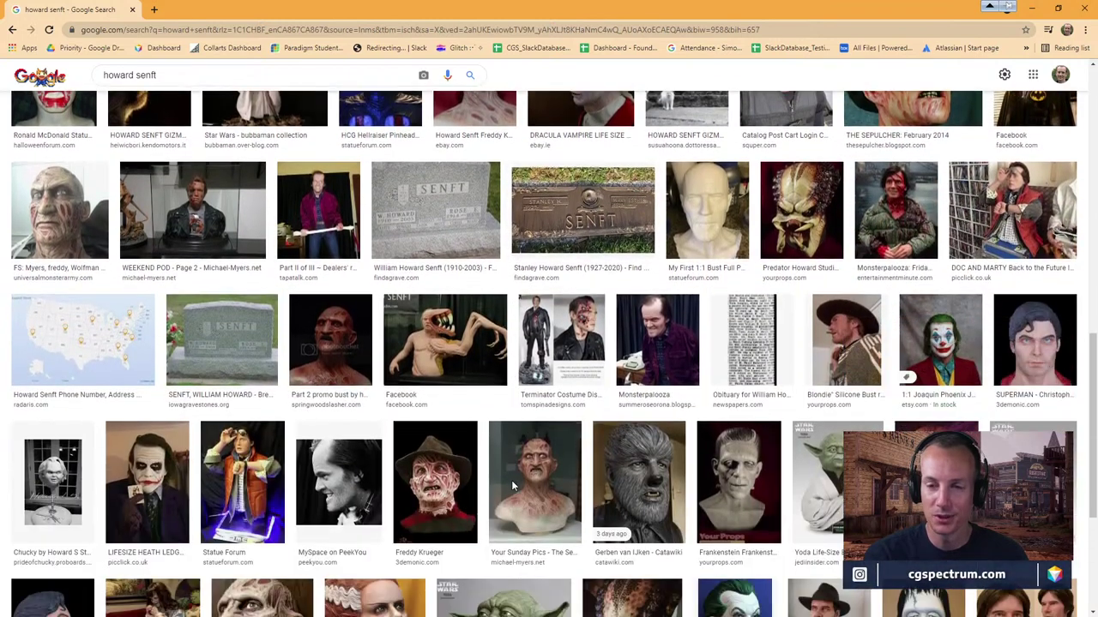
{"action": "scroll", "coordinate": [513, 487], "scroll_direction": "down", "scroll_amount": 2}
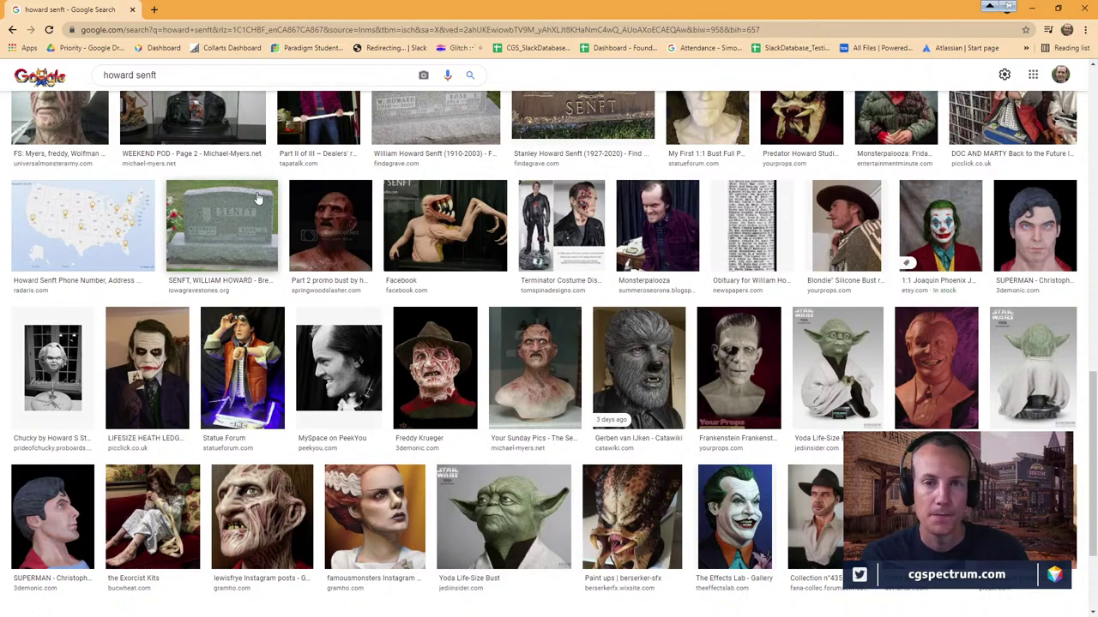
{"action": "scroll", "coordinate": [254, 199], "scroll_direction": "up", "scroll_amount": 10}
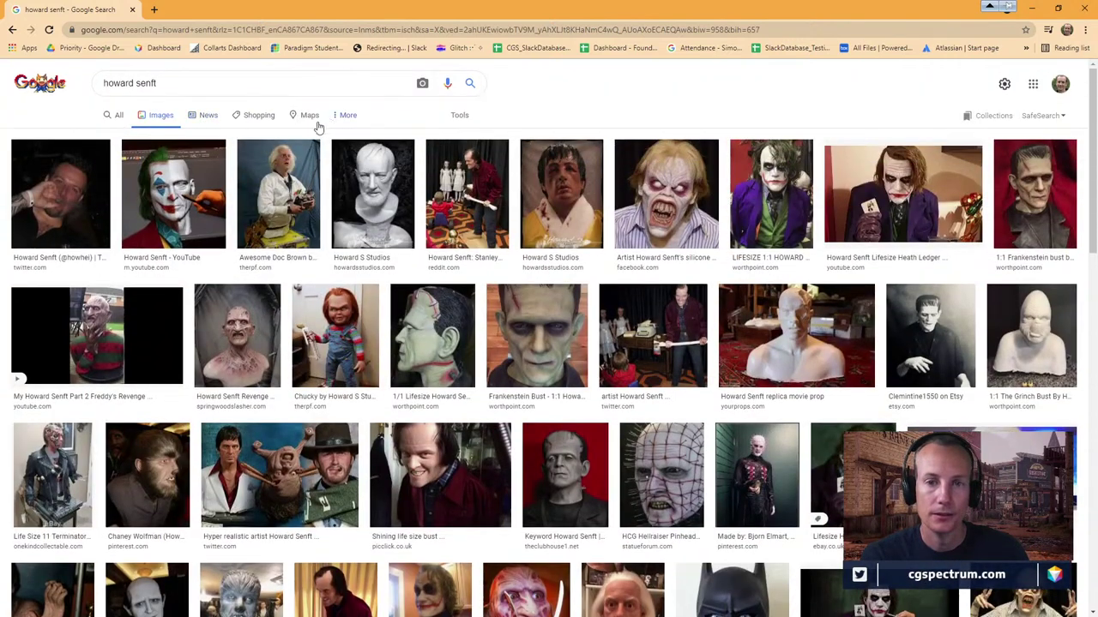
Look over the sculptor's general and video search results and open the sculptor's YouTube channel
{"action": "left_click", "coordinate": [117, 118]}
{"action": "scroll", "coordinate": [251, 193], "scroll_direction": "down", "scroll_amount": 3}
{"action": "scroll", "coordinate": [470, 286], "scroll_direction": "up", "scroll_amount": 3}
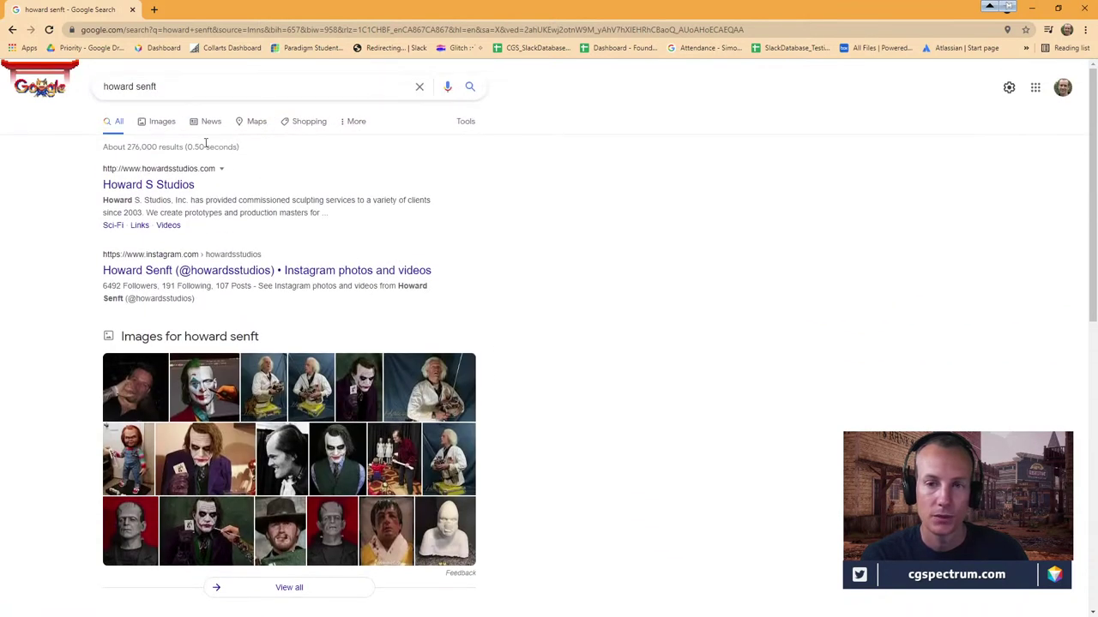
{"action": "left_click", "coordinate": [357, 121]}
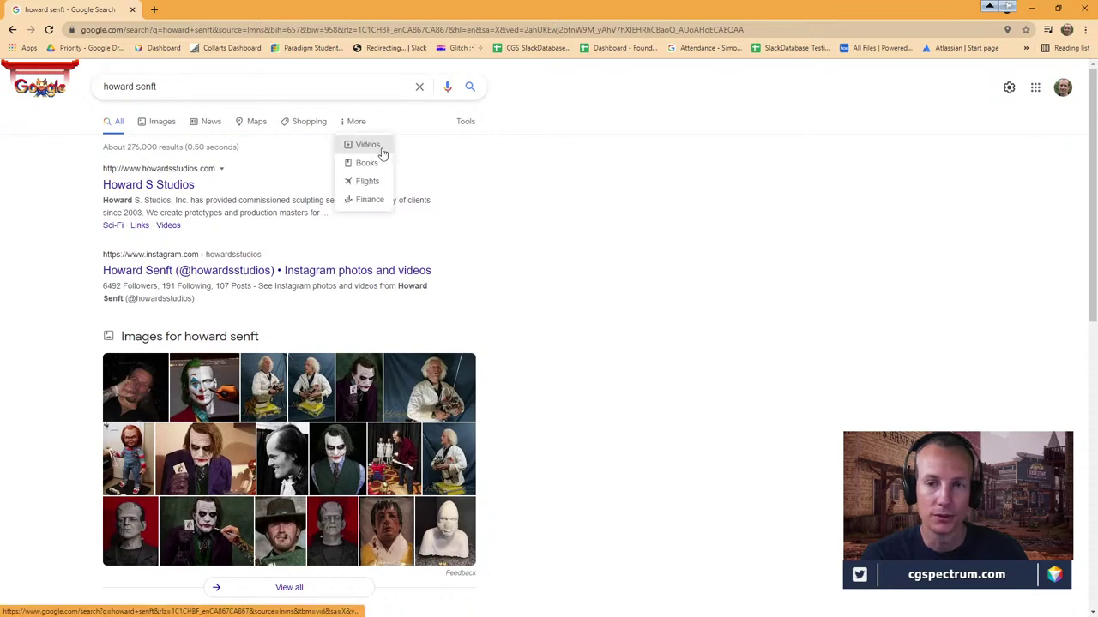
{"action": "left_click", "coordinate": [368, 145]}
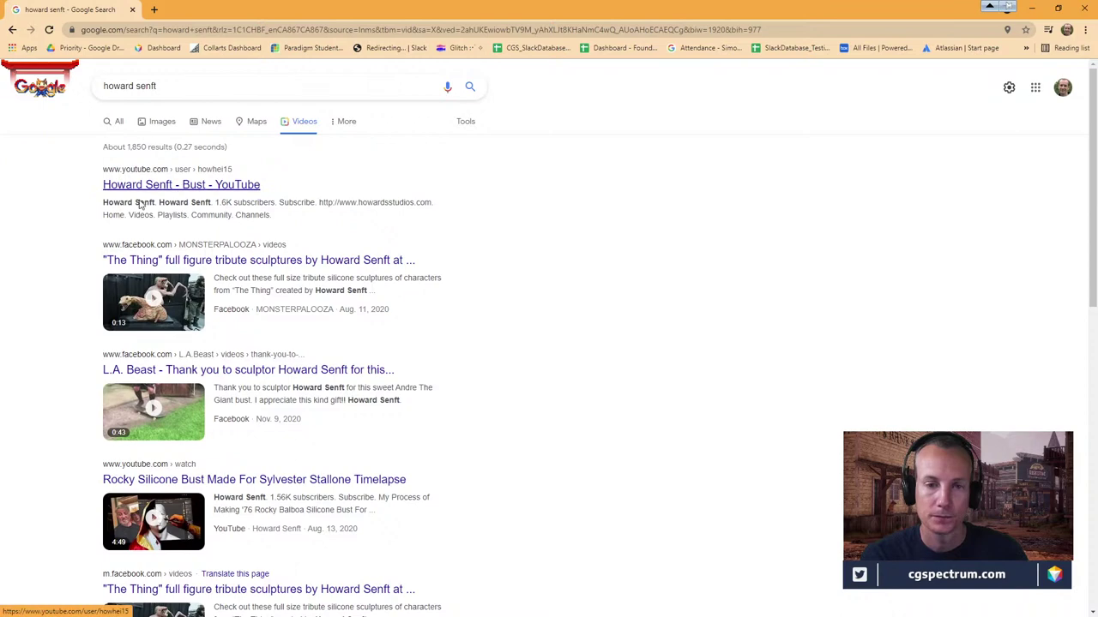
{"action": "scroll", "coordinate": [81, 227], "scroll_direction": "down", "scroll_amount": 3}
{"action": "scroll", "coordinate": [84, 241], "scroll_direction": "up", "scroll_amount": 3}
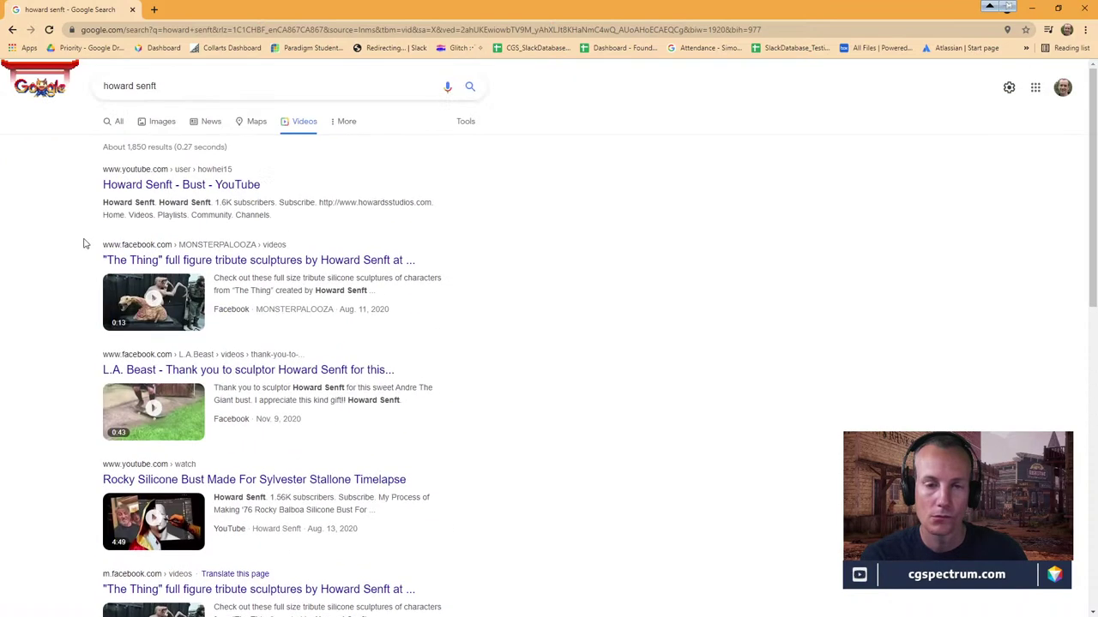
{"action": "left_click", "coordinate": [148, 186]}
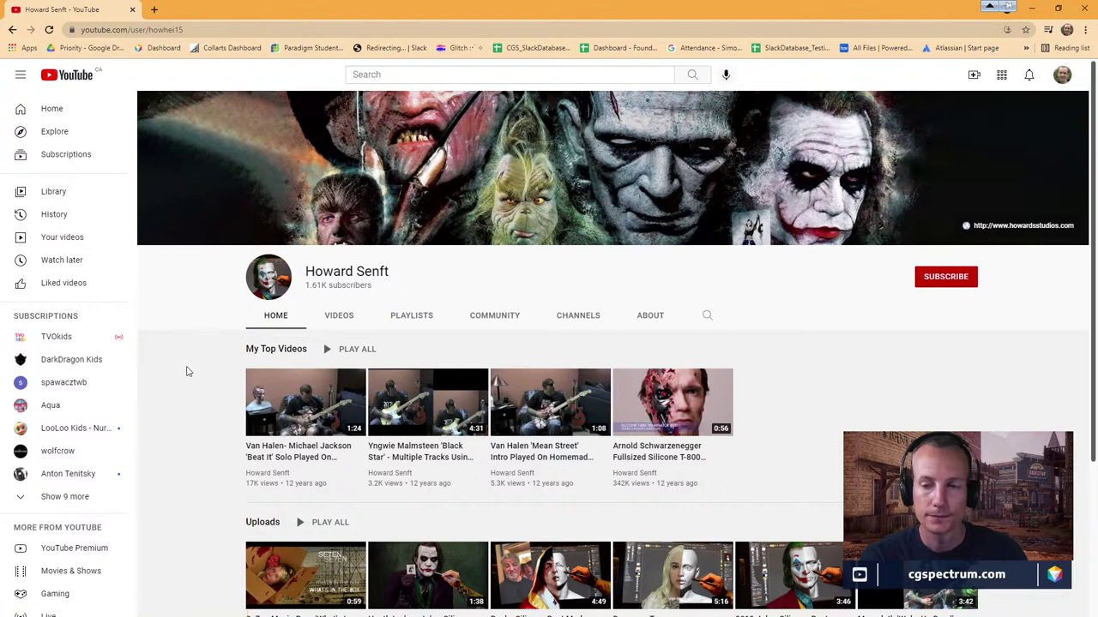
Open the 2019 Joker Silicone Bust Timelapse video from the sculptor's channel uploads and mute it
{"action": "scroll", "coordinate": [190, 371], "scroll_direction": "down", "scroll_amount": 1}
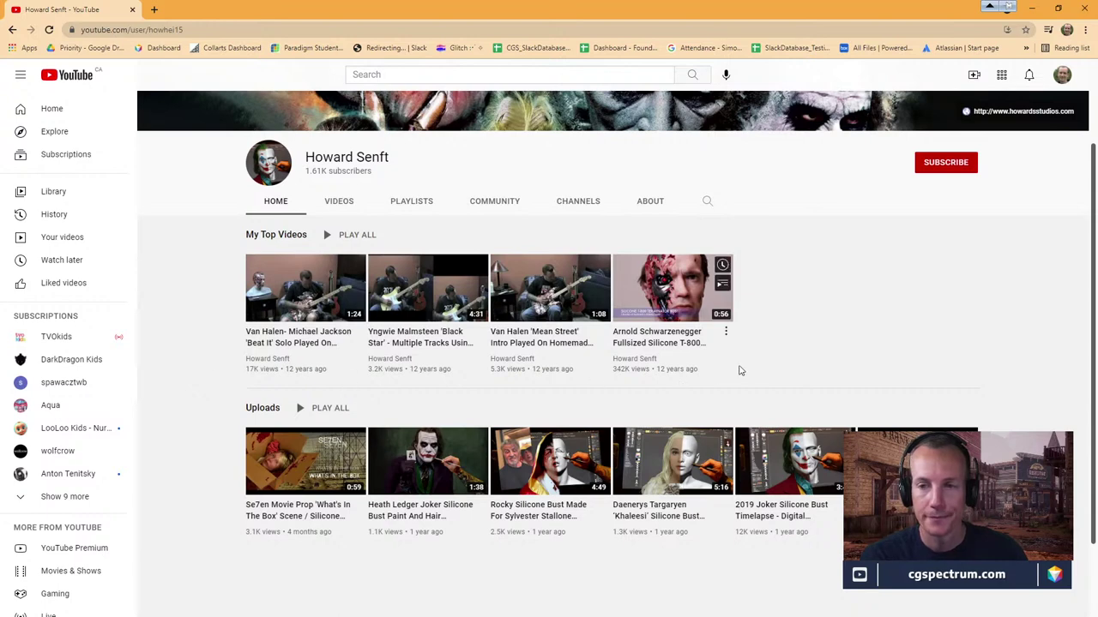
{"action": "scroll", "coordinate": [767, 360], "scroll_direction": "down", "scroll_amount": 1}
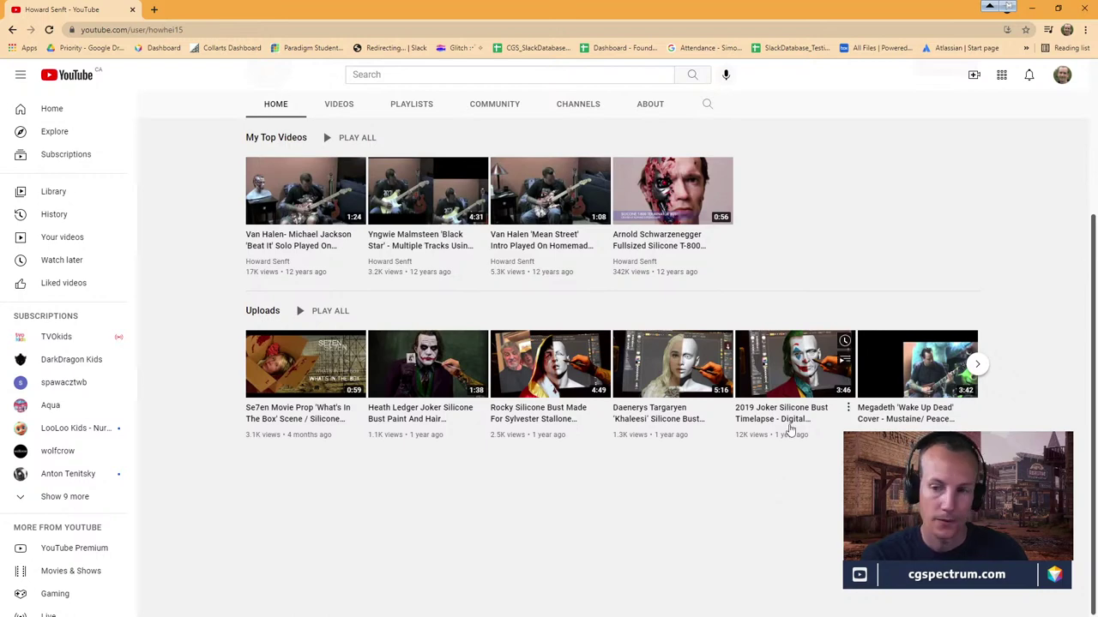
{"action": "mouse_move", "coordinate": [794, 415]}
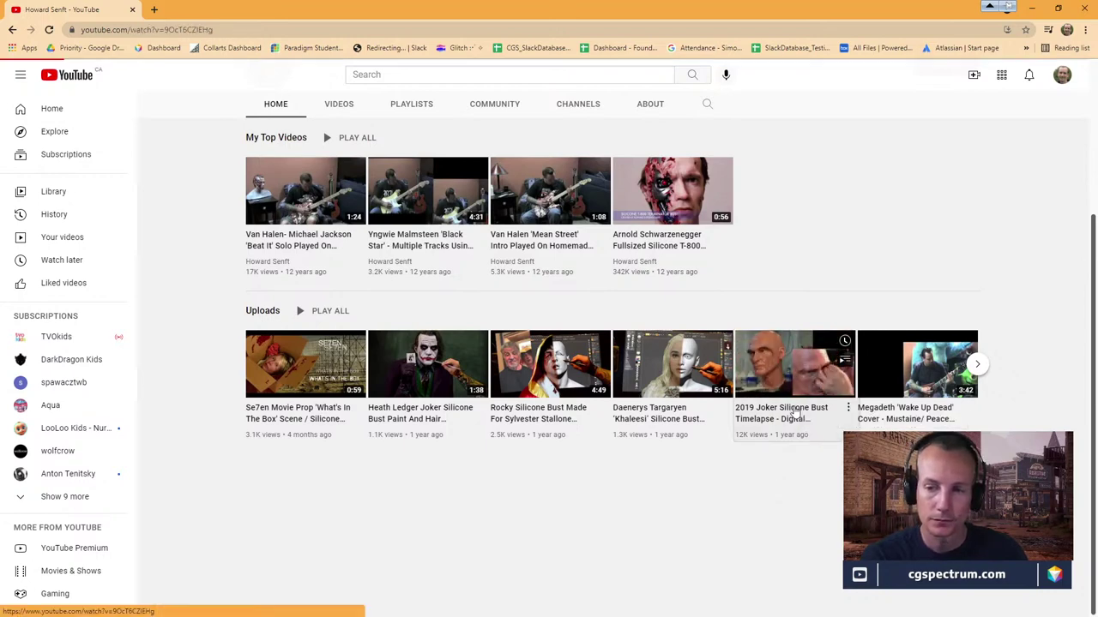
{"action": "left_click", "coordinate": [794, 415]}
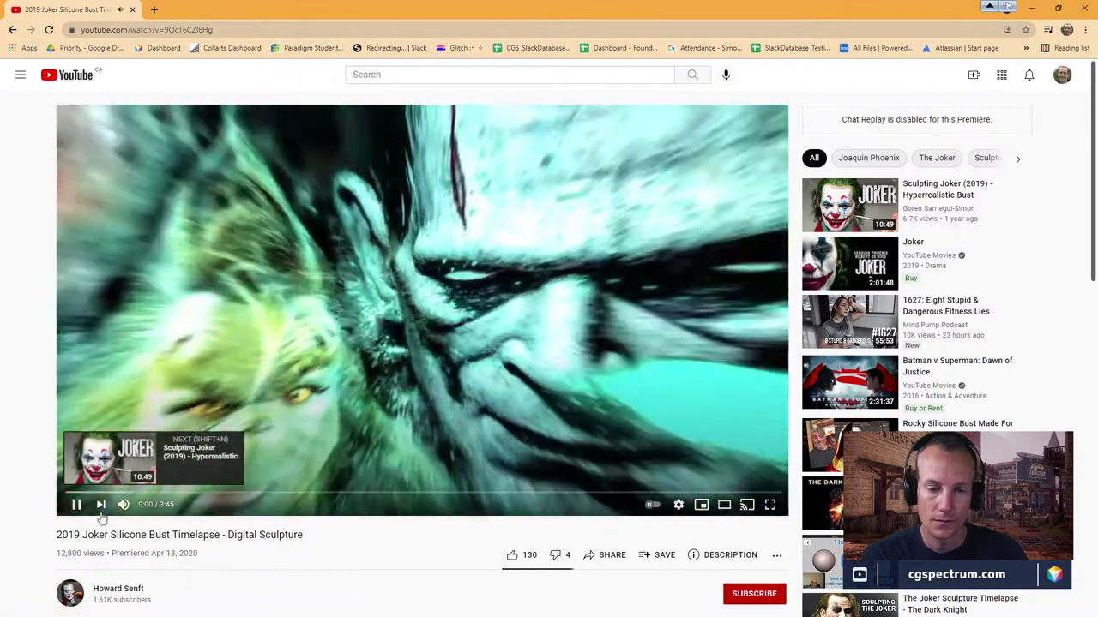
{"action": "left_click", "coordinate": [123, 504]}
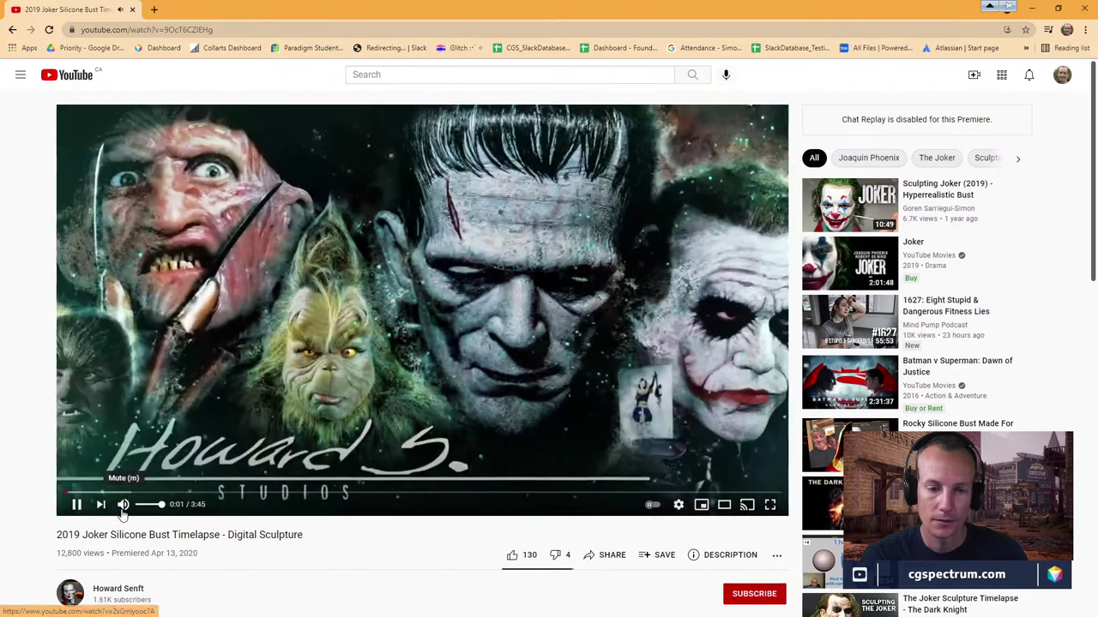
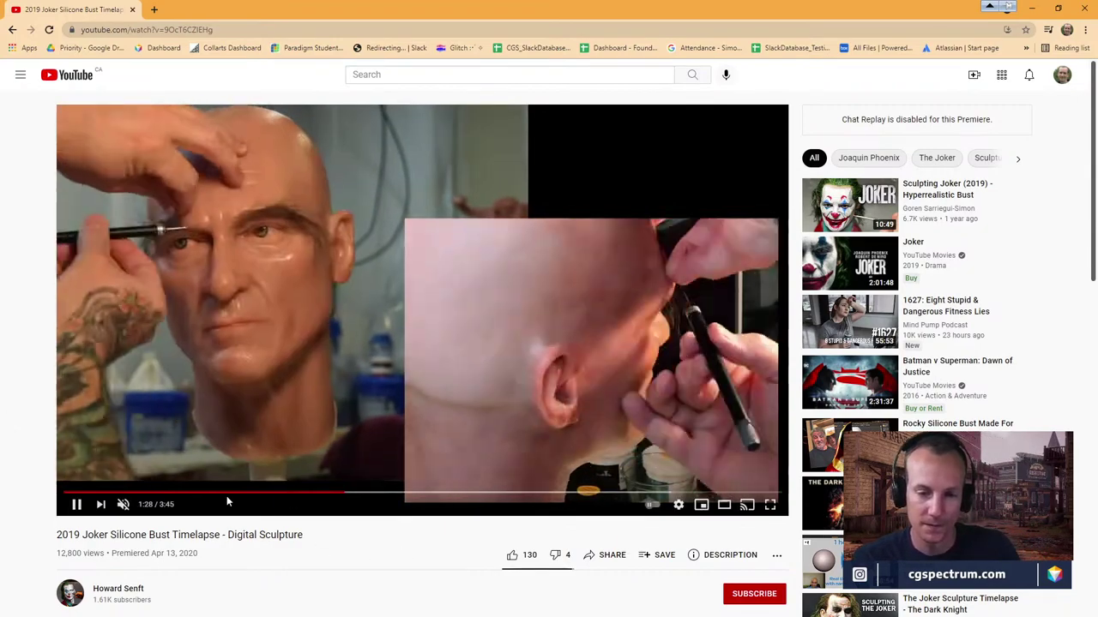
Skim the Joker bust video's digital sculpting, 3D-print preparation, moulding and eye-making stages, between about 0:11 and 1:19
{"action": "left_click", "coordinate": [202, 496]}
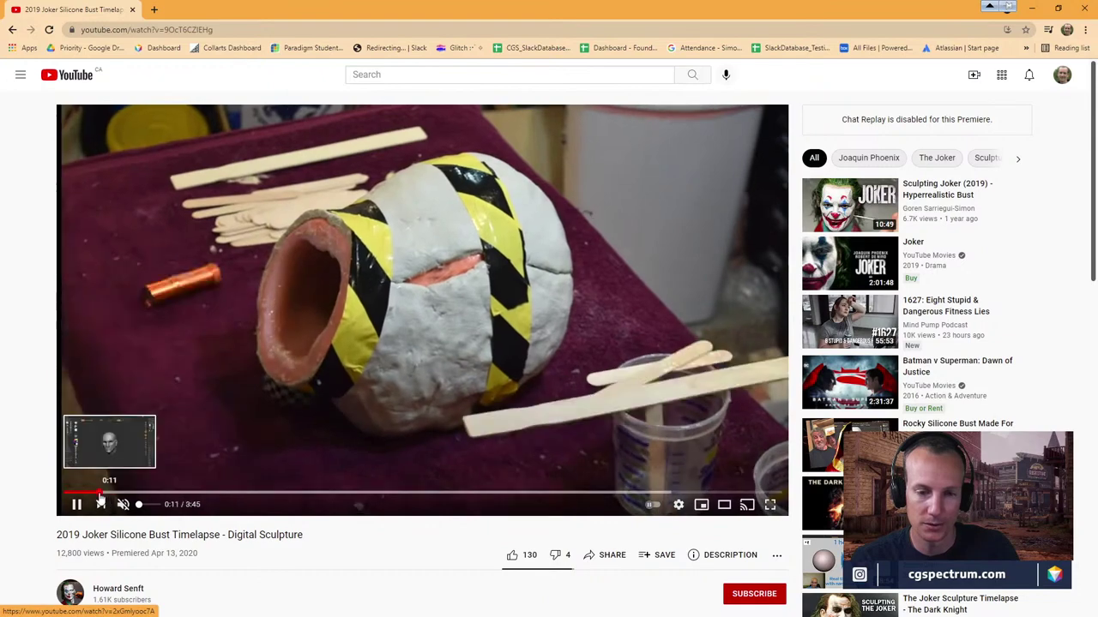
{"action": "left_click", "coordinate": [101, 495]}
{"action": "left_click", "coordinate": [125, 495]}
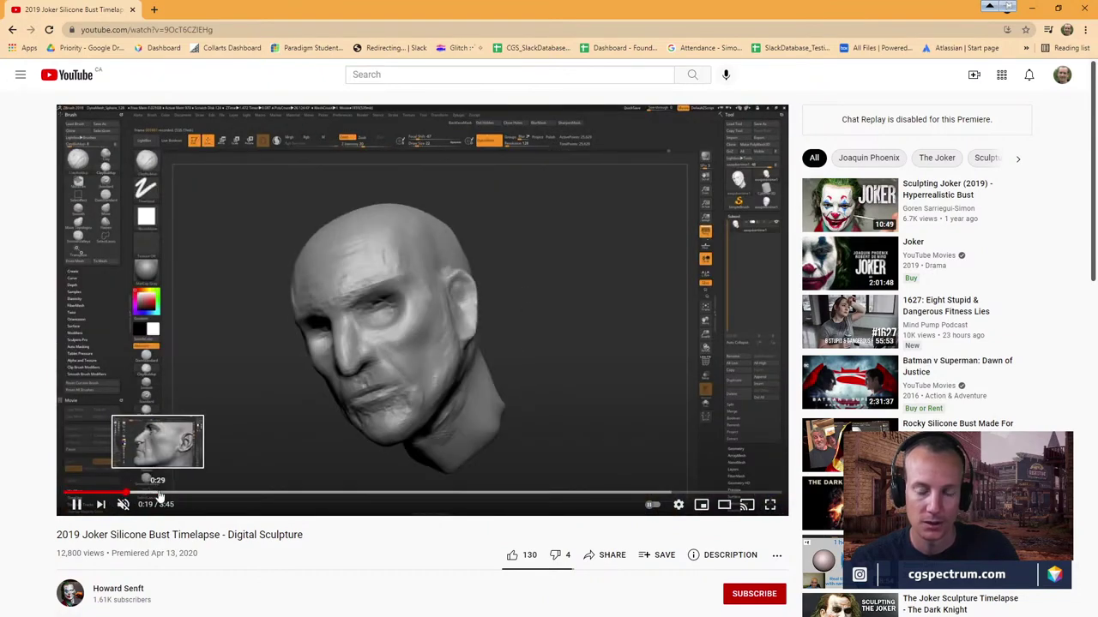
{"action": "left_click", "coordinate": [162, 496]}
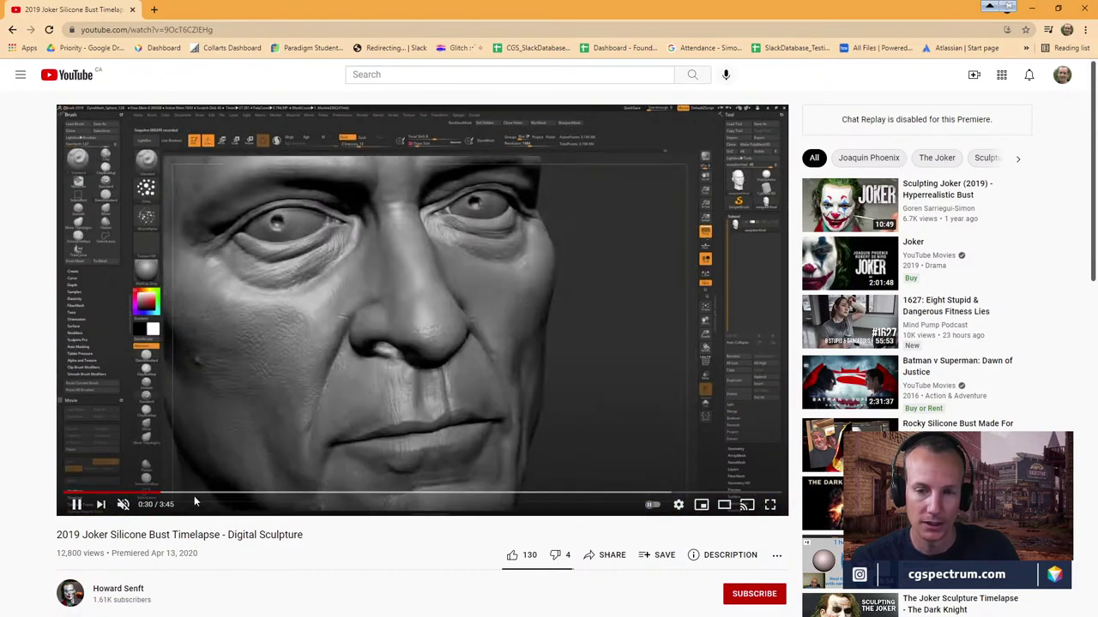
{"action": "left_click", "coordinate": [206, 496]}
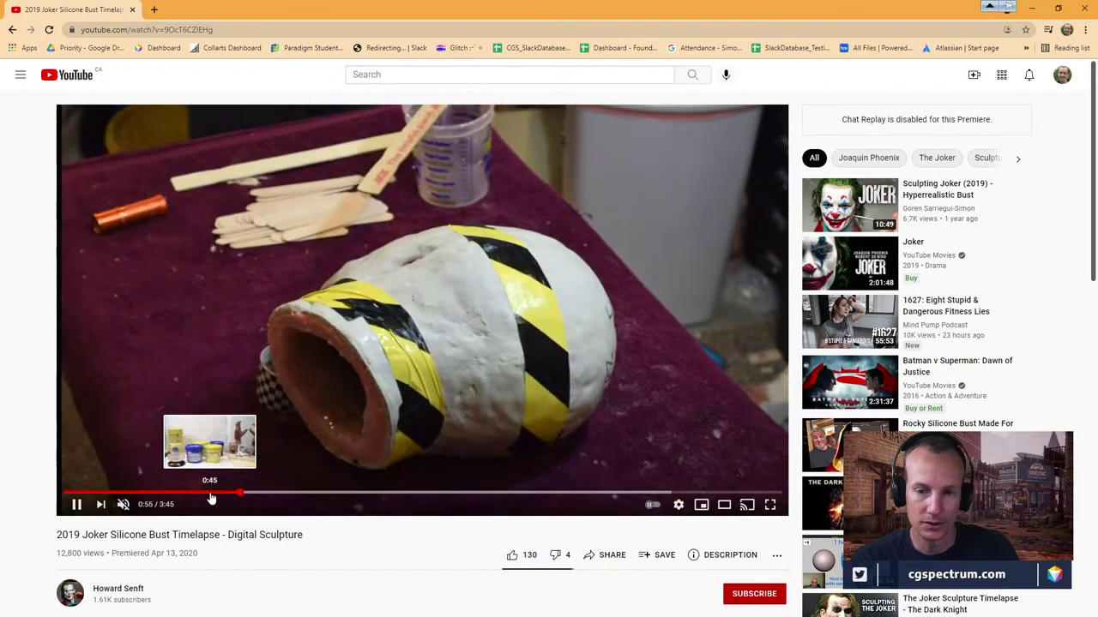
{"action": "left_click", "coordinate": [204, 496]}
{"action": "left_click", "coordinate": [173, 495]}
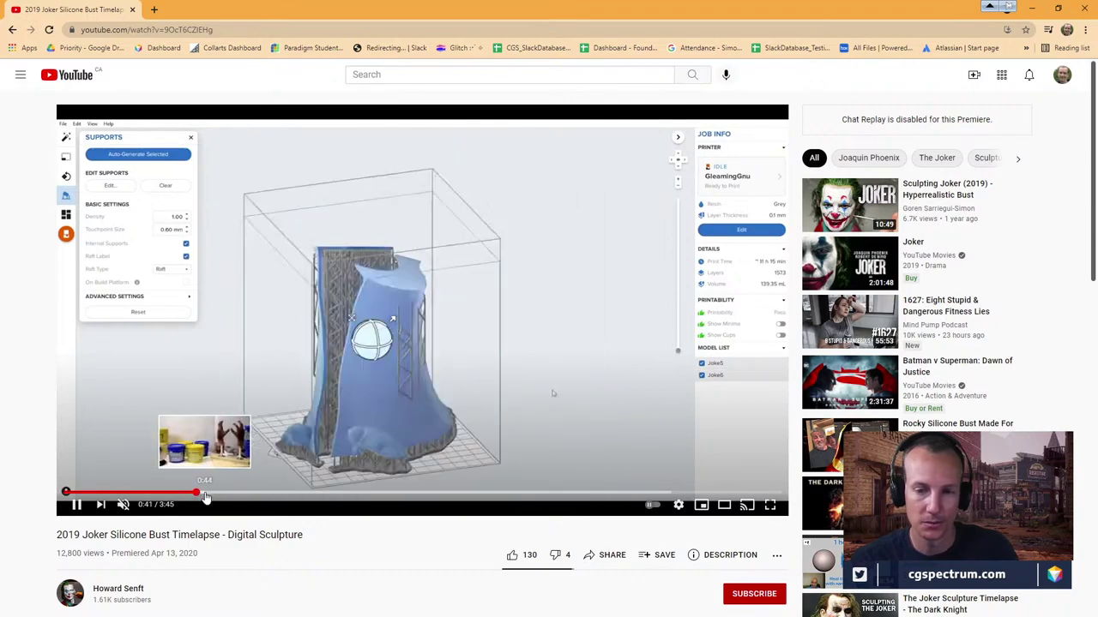
{"action": "left_click", "coordinate": [205, 495]}
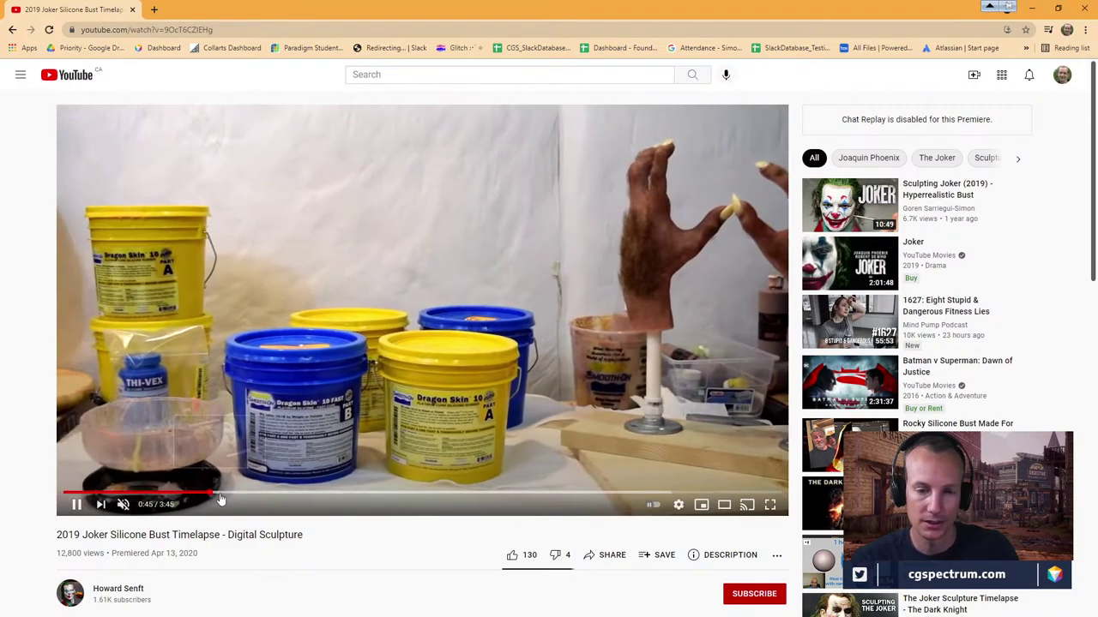
{"action": "left_click", "coordinate": [220, 494]}
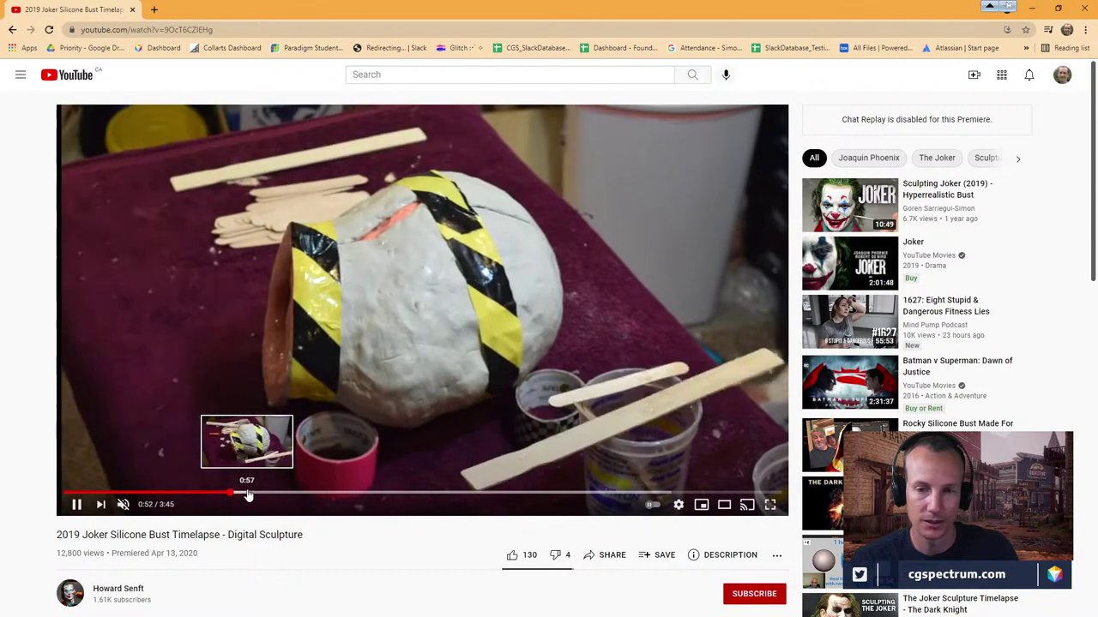
{"action": "left_click", "coordinate": [256, 494]}
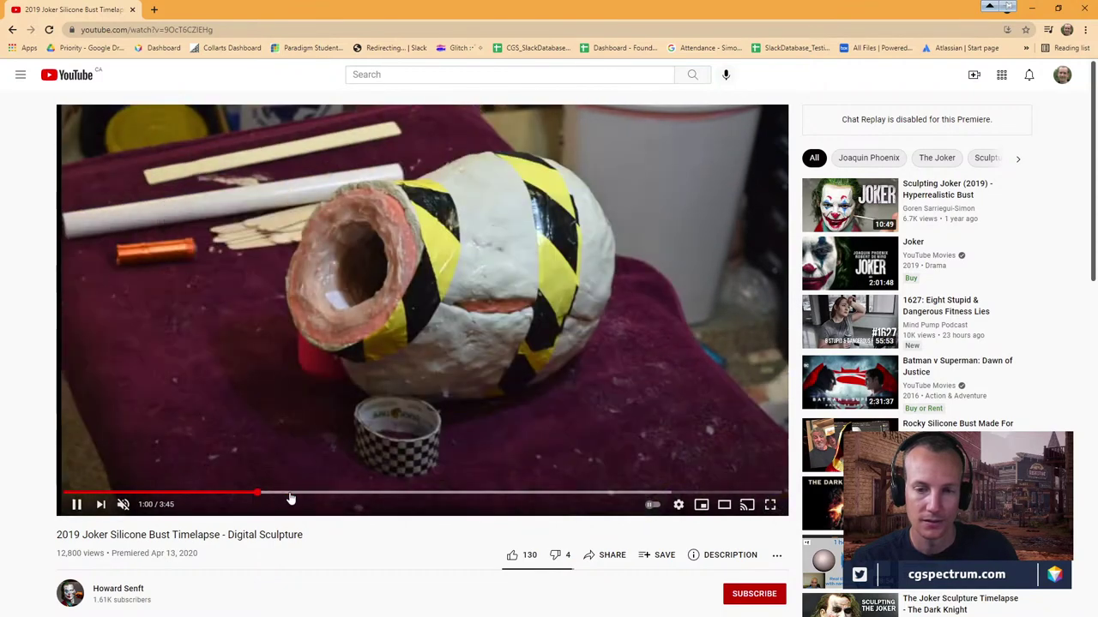
{"action": "left_click", "coordinate": [290, 494]}
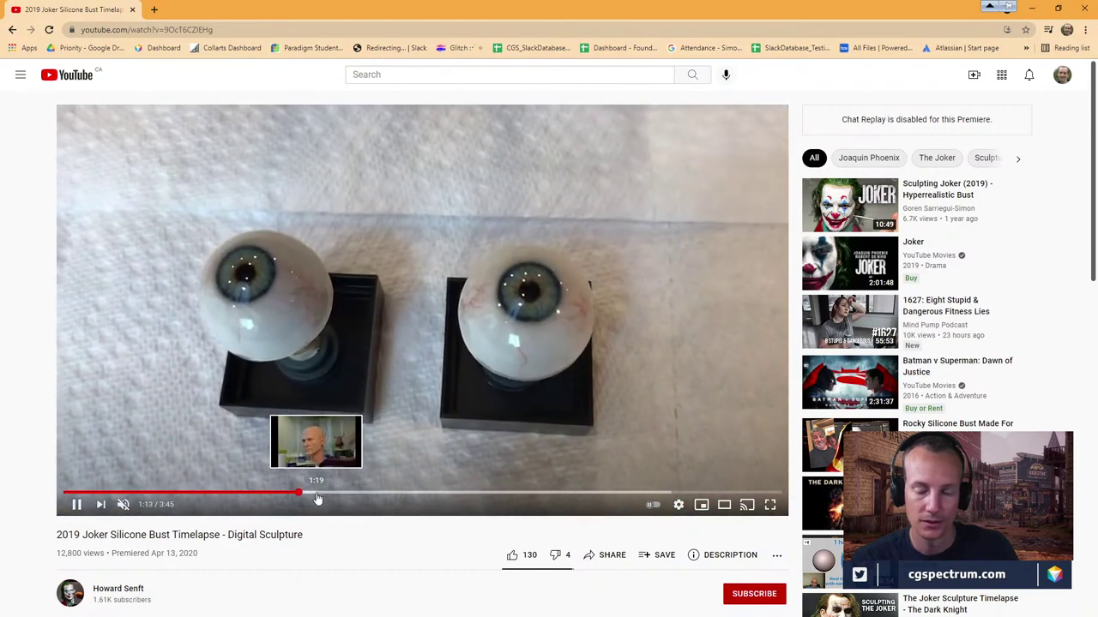
{"action": "left_click", "coordinate": [316, 495]}
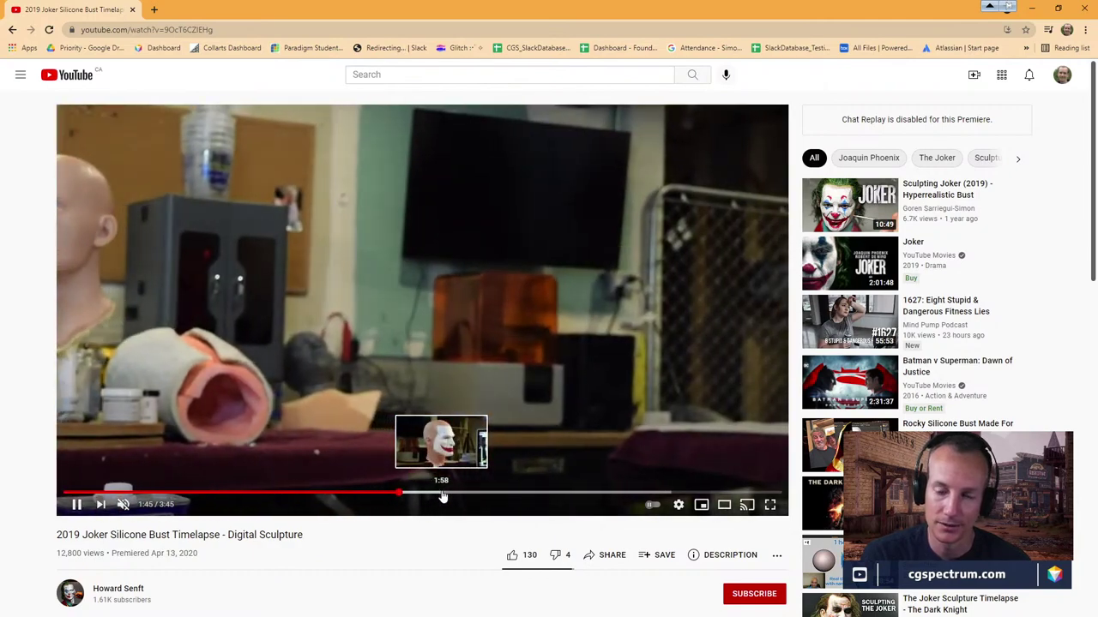
Skim the Joker bust video's face painting, hair work and finished bust from about 1:58 onward, pausing at 3:34
{"action": "left_click", "coordinate": [443, 495]}
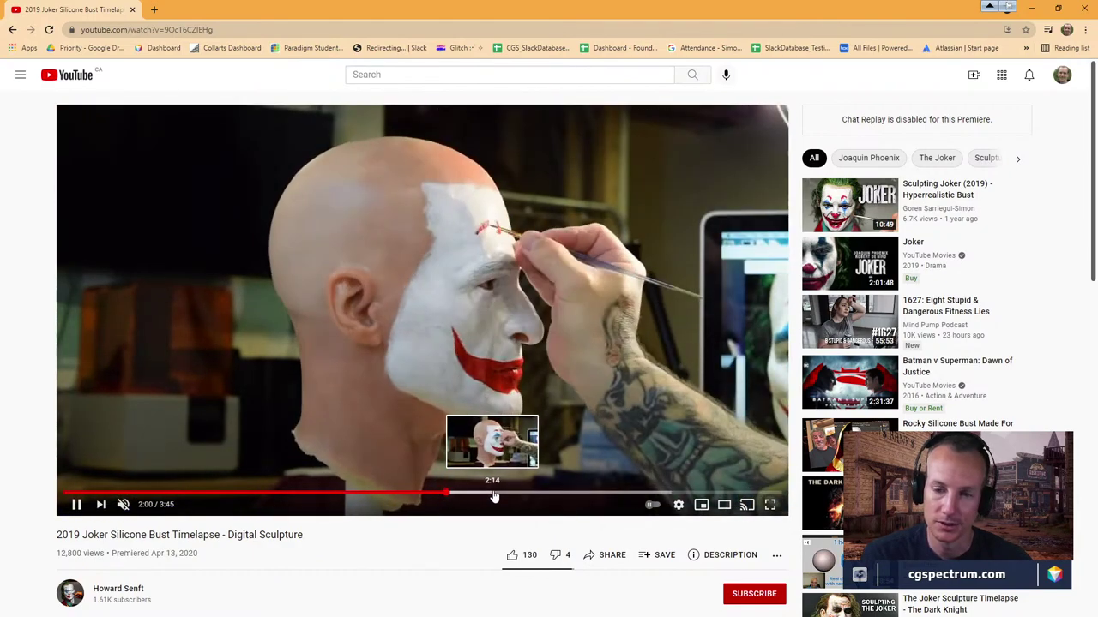
{"action": "left_click", "coordinate": [494, 496]}
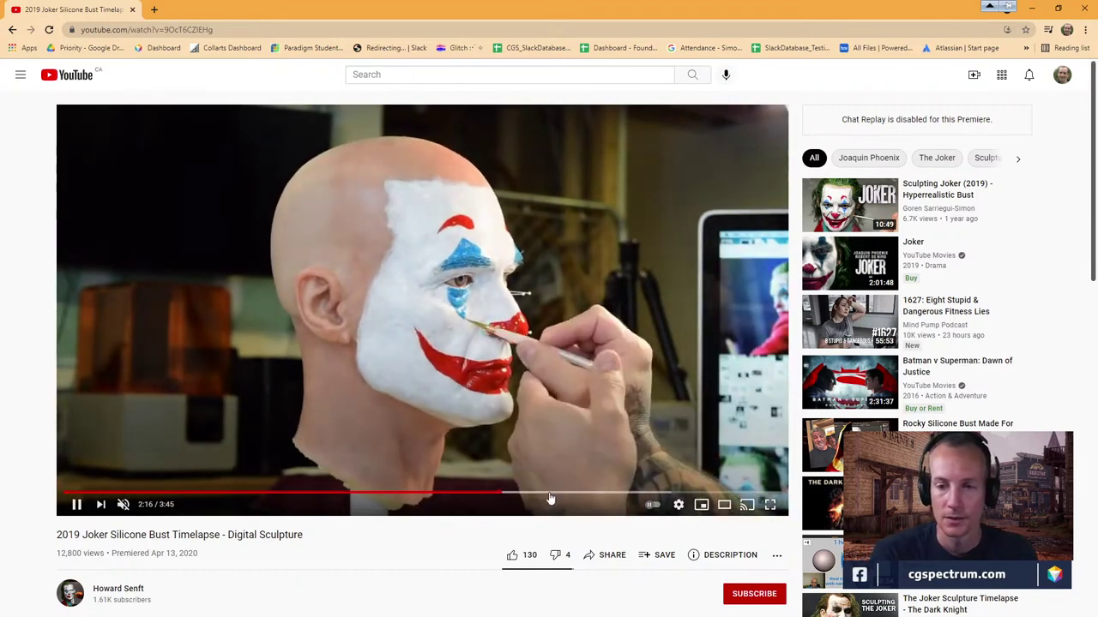
{"action": "left_click", "coordinate": [550, 496]}
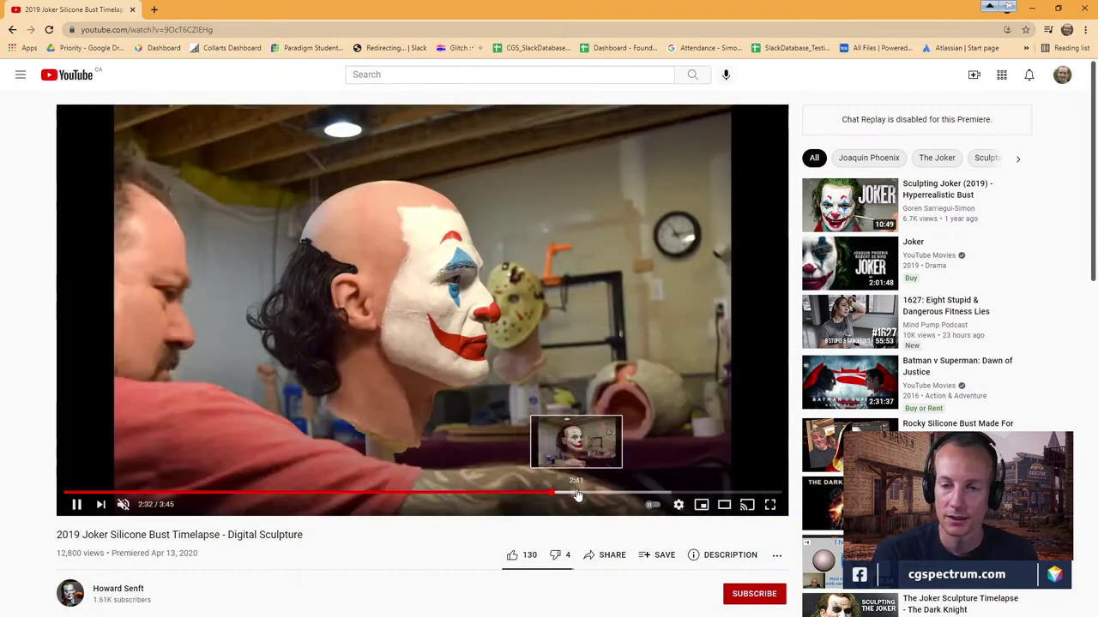
{"action": "left_click", "coordinate": [589, 495]}
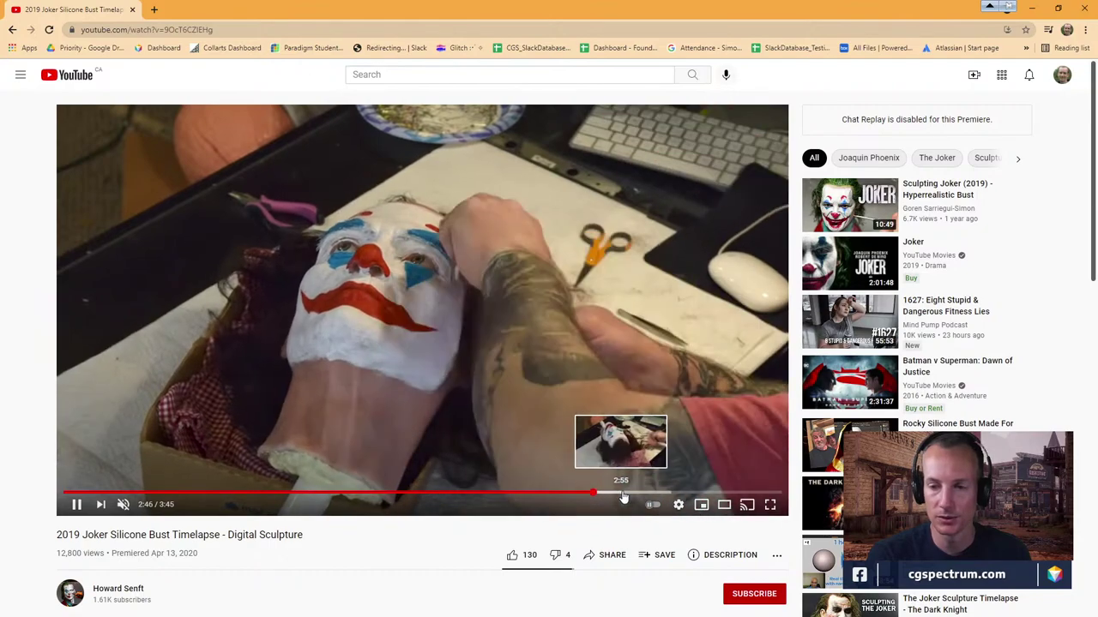
{"action": "left_click", "coordinate": [657, 495]}
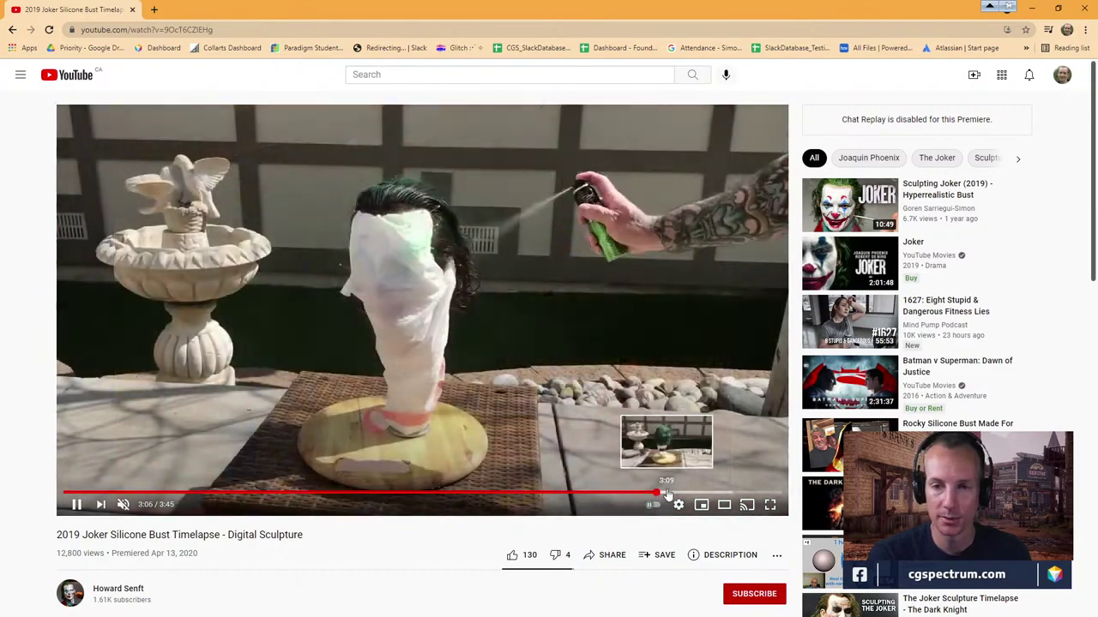
{"action": "left_click", "coordinate": [667, 495]}
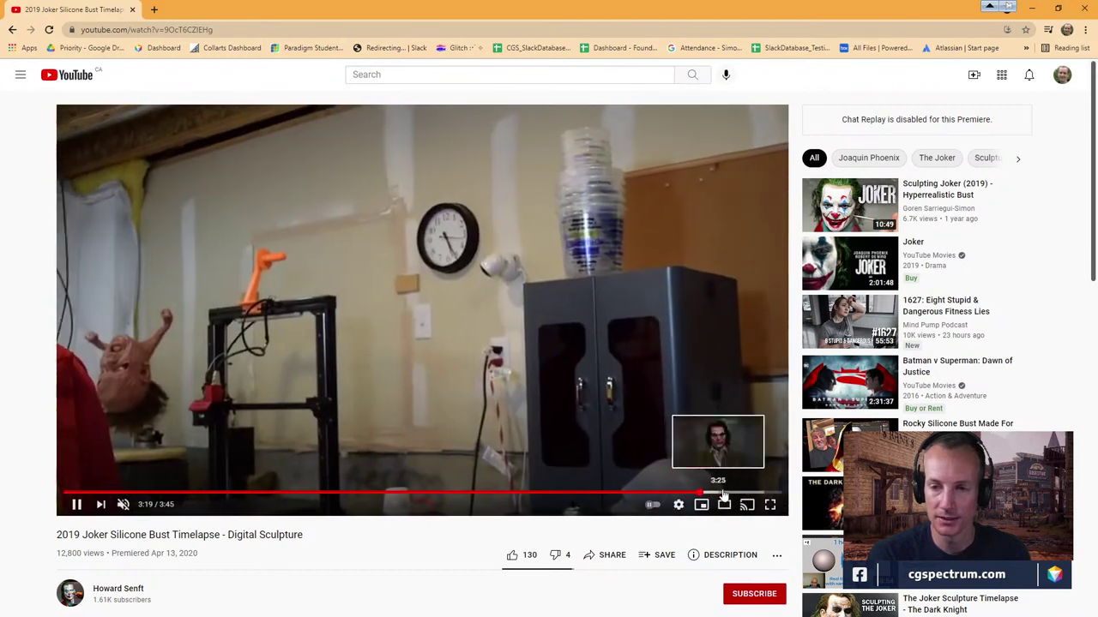
{"action": "left_click", "coordinate": [729, 496]}
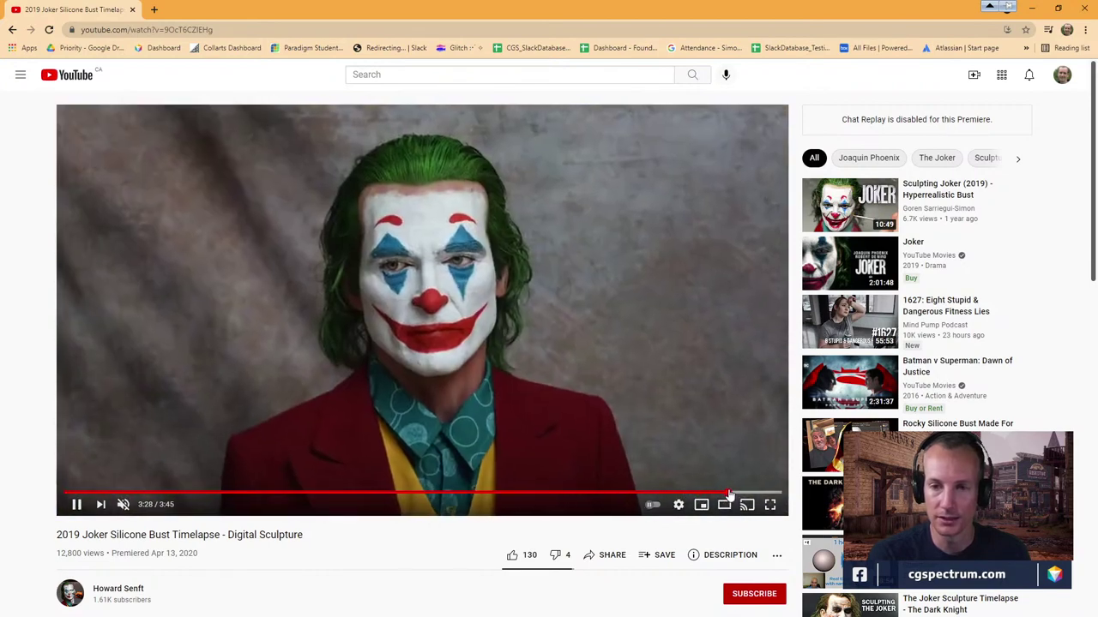
{"action": "left_click", "coordinate": [706, 496]}
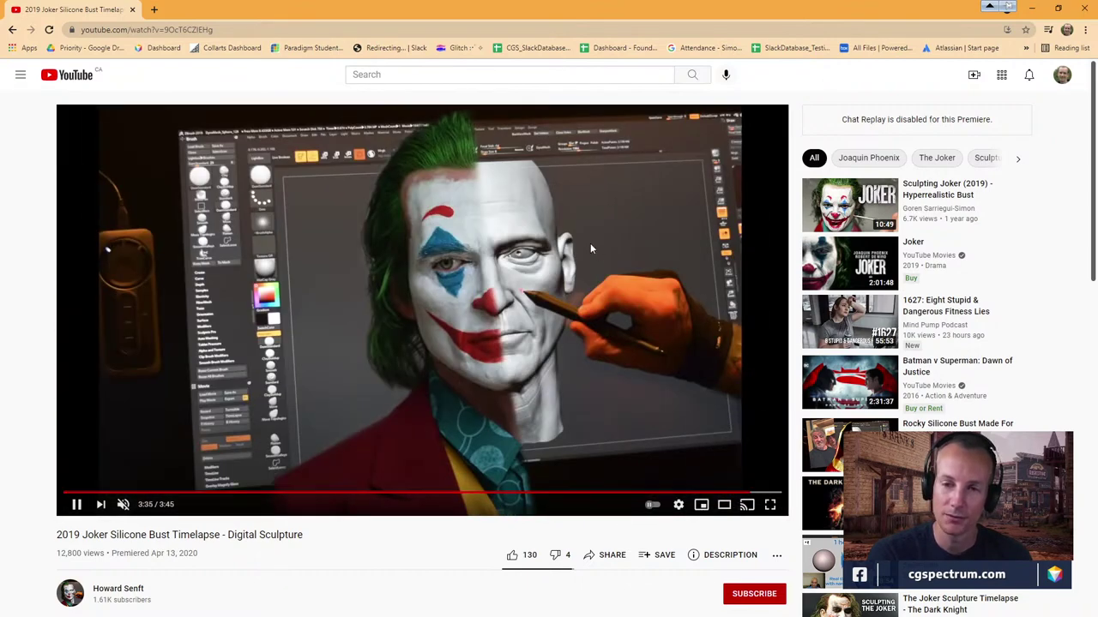
{"action": "left_click", "coordinate": [734, 494]}
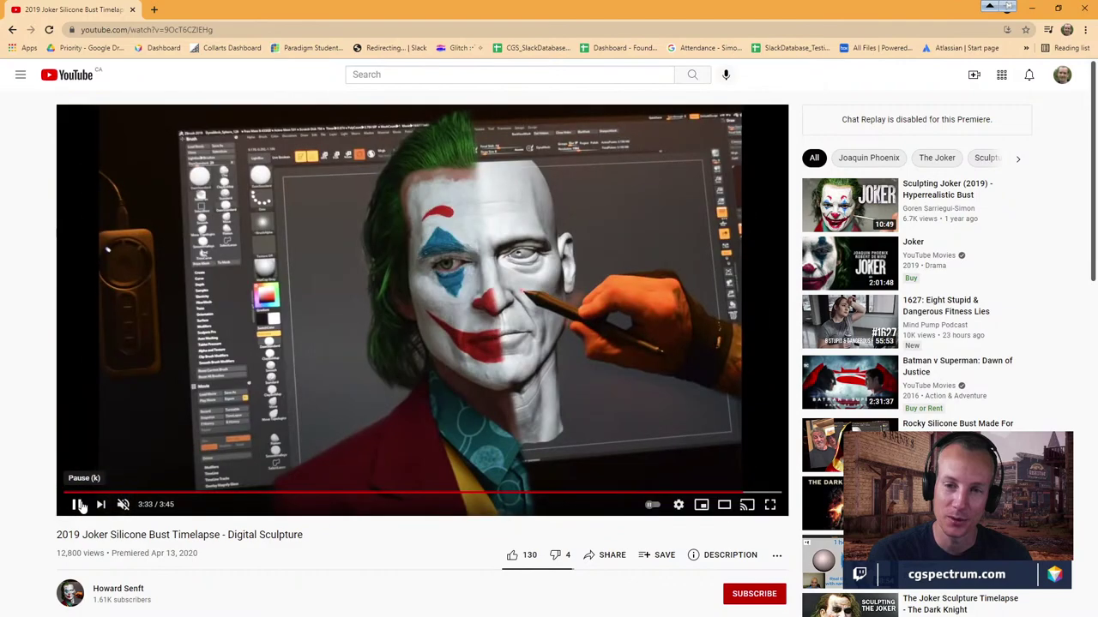
{"action": "left_click", "coordinate": [79, 506]}
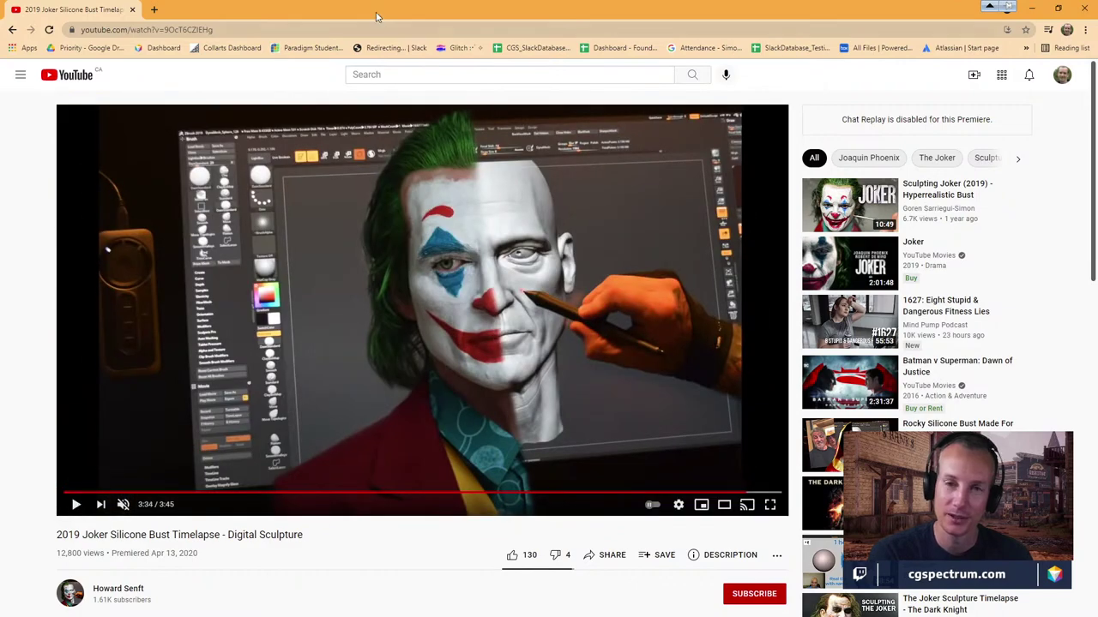
Minimize the browser to return to Unreal Editor and create the new animation asset as AN_FlierRobot_TakeOff in FlierRobot/Animation
{"action": "left_click_drag", "start_coordinate": [294, 8], "coordinate": [323, 147]}
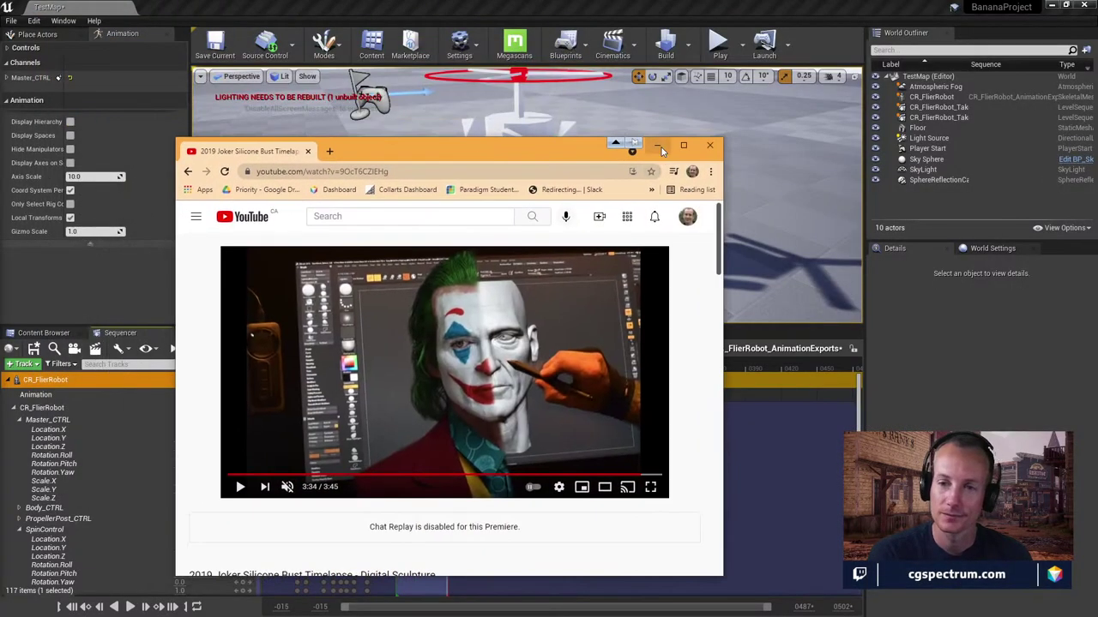
{"action": "left_click", "coordinate": [659, 147]}
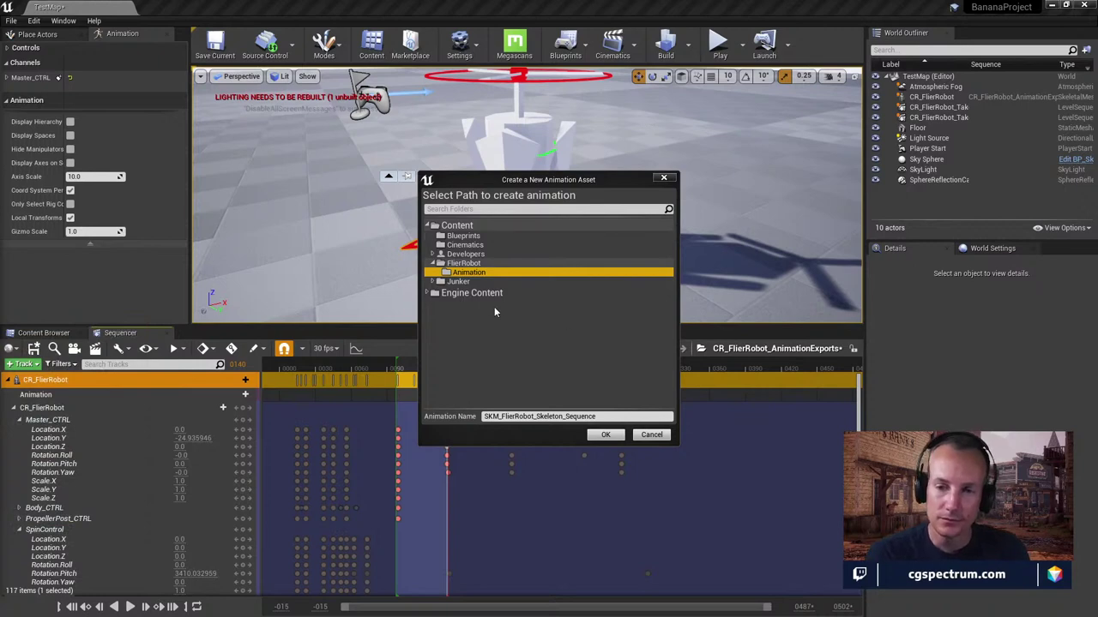
{"action": "left_click", "coordinate": [498, 416]}
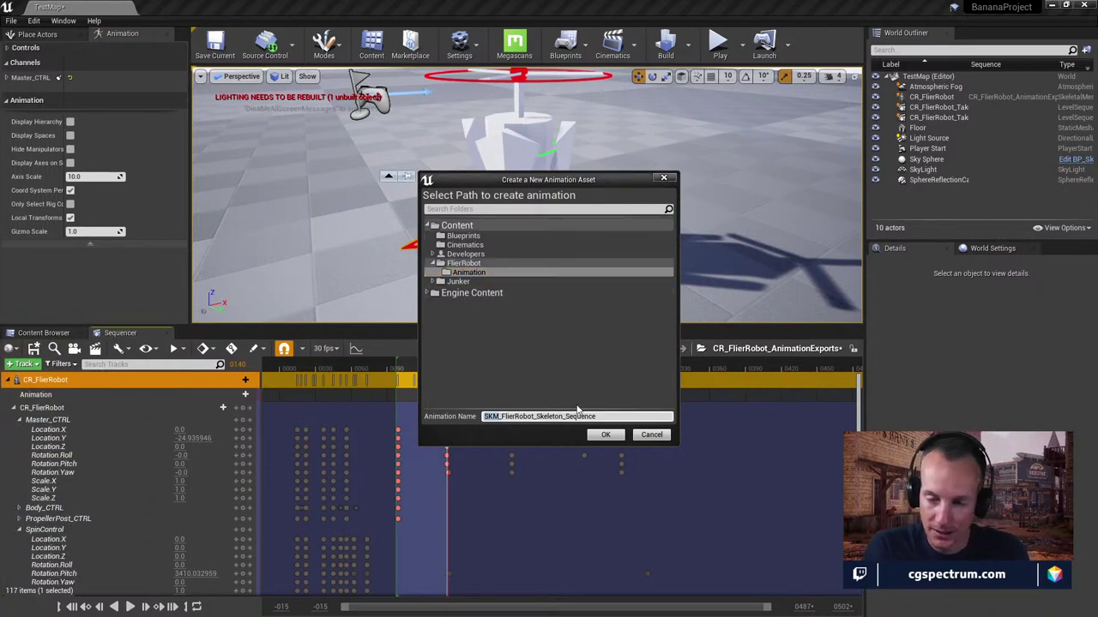
{"action": "type", "text": "S"}
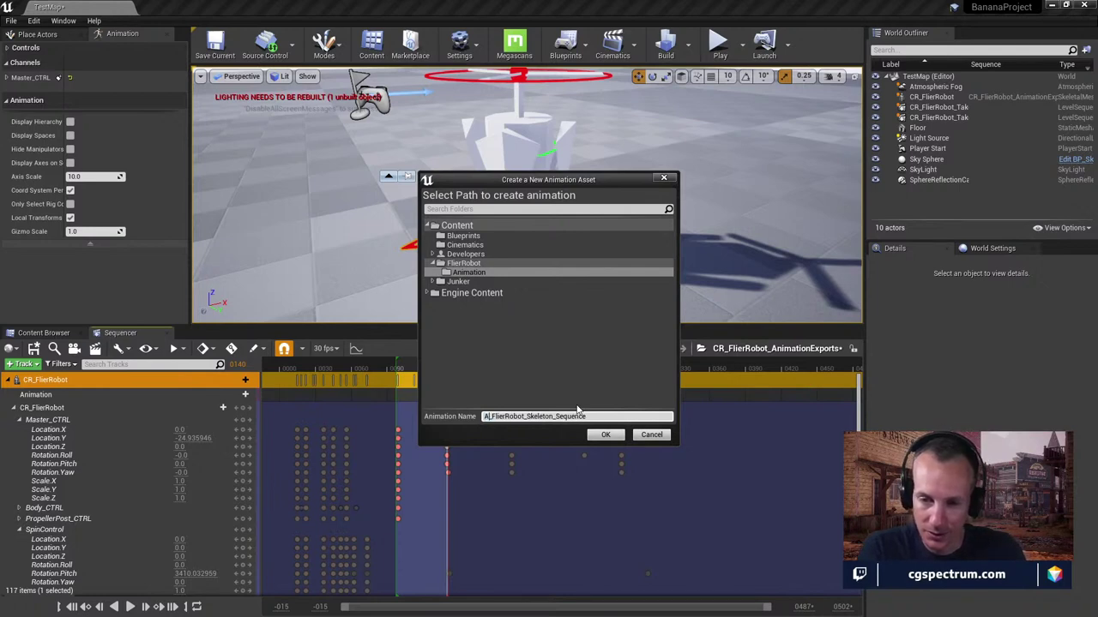
{"action": "key", "text": "BackSpace"}
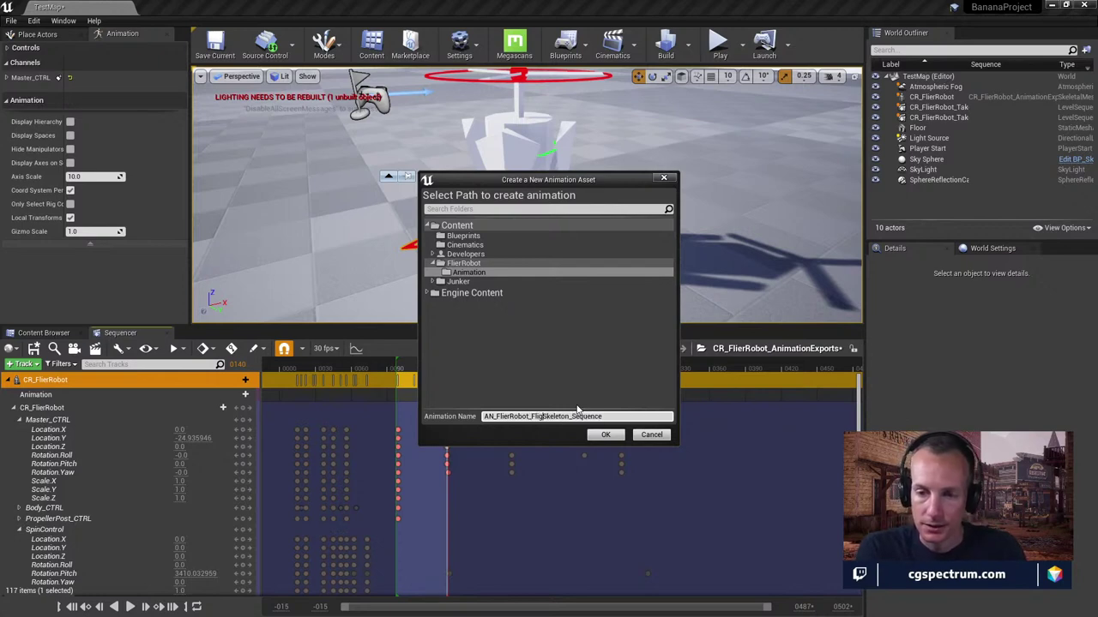
{"action": "type", "text": "keOff"}
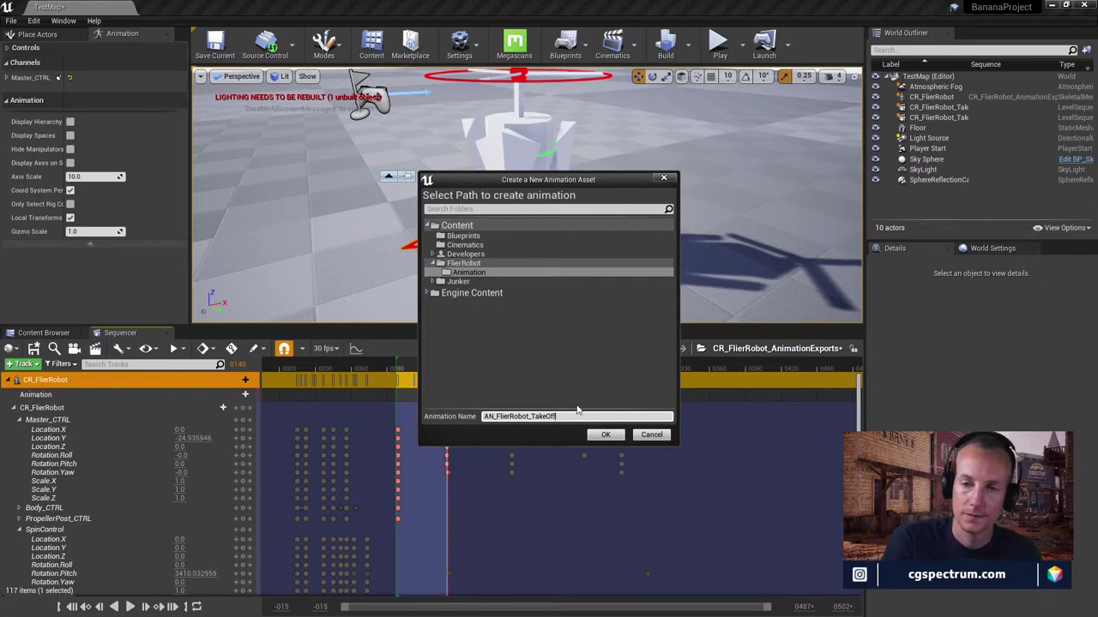
{"action": "left_click", "coordinate": [605, 434]}
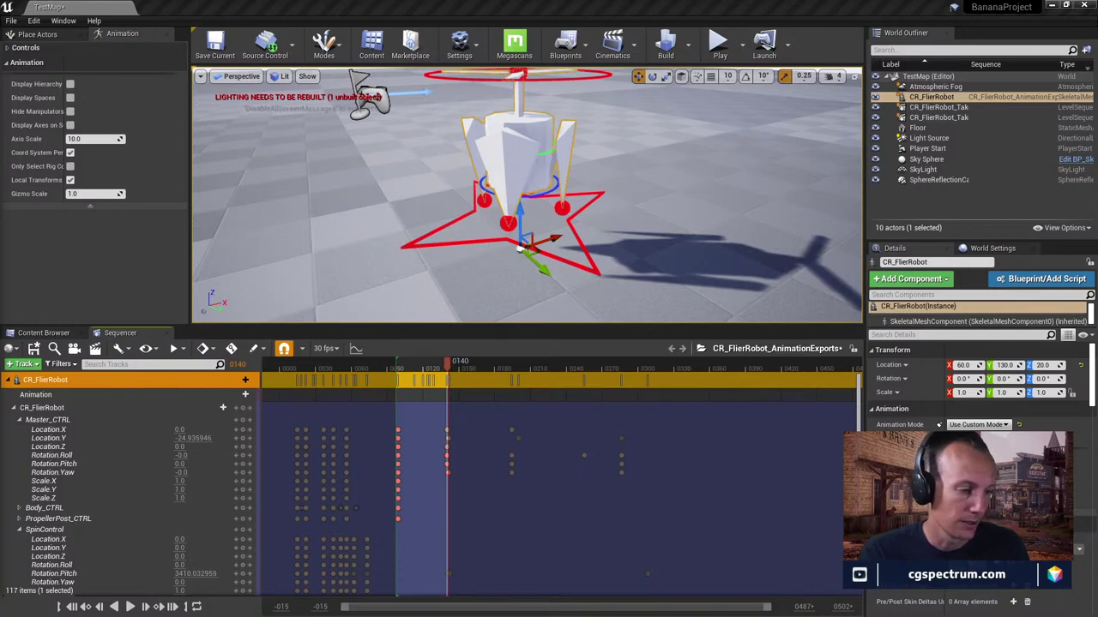
Switch back to the web browser and search YouTube for Khaleesi
{"action": "key", "text": "alt+Tab"}
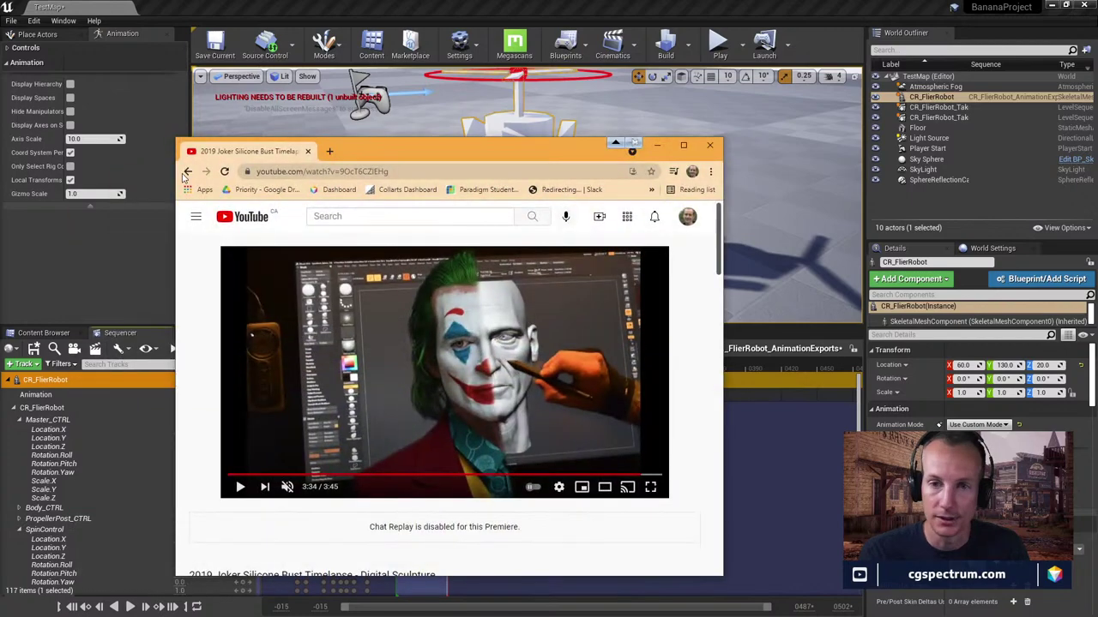
{"action": "type", "text": "Khaleesi"}
{"action": "key", "text": "Return"}
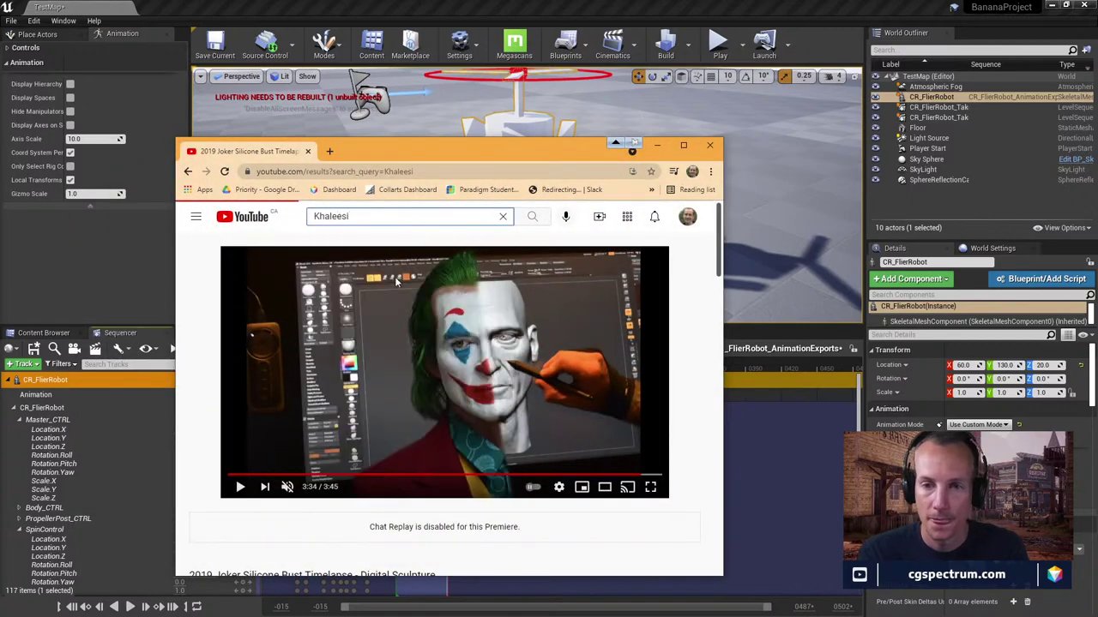
Refine the YouTube search to Khaleesi sculpt and maximize the browser window
{"action": "left_click", "coordinate": [355, 216]}
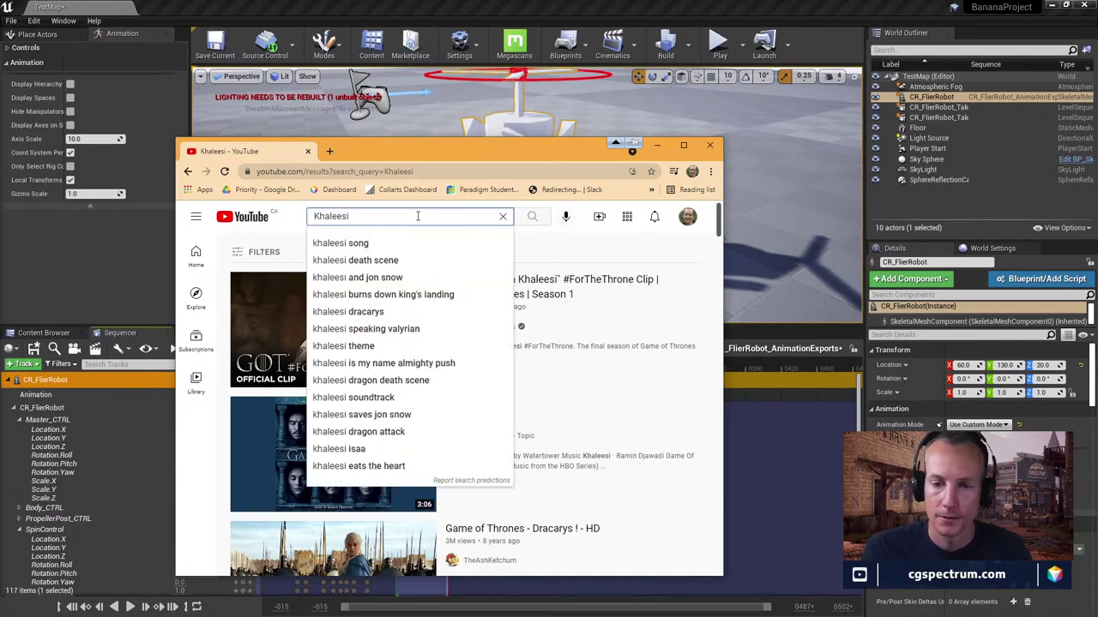
{"action": "type", "text": "sculpt"}
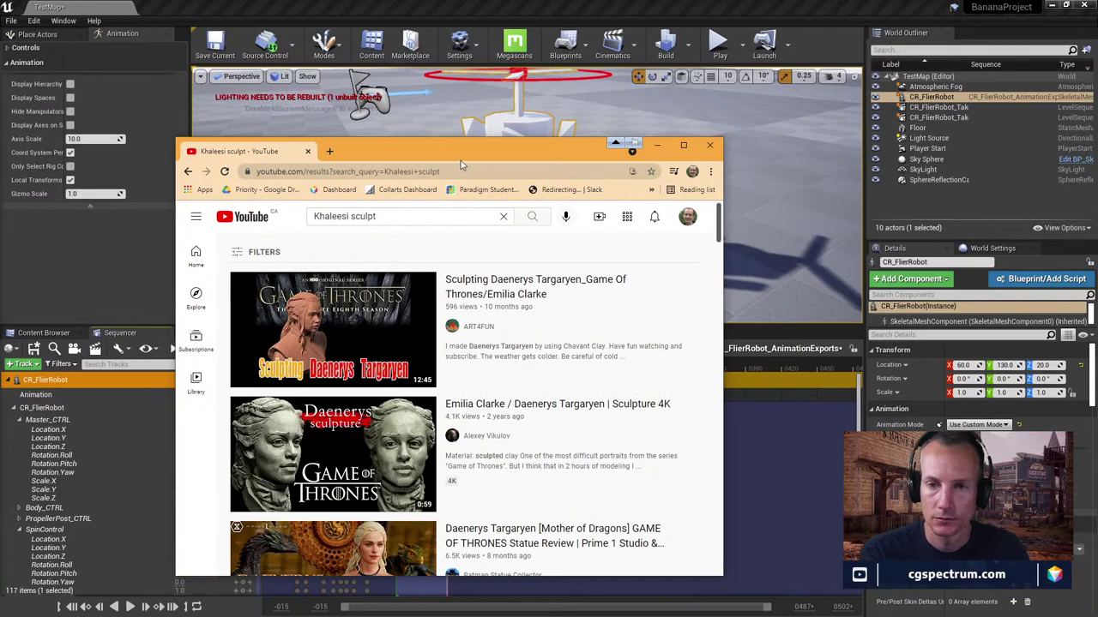
{"action": "left_click_drag", "start_coordinate": [458, 149], "coordinate": [454, 2]}
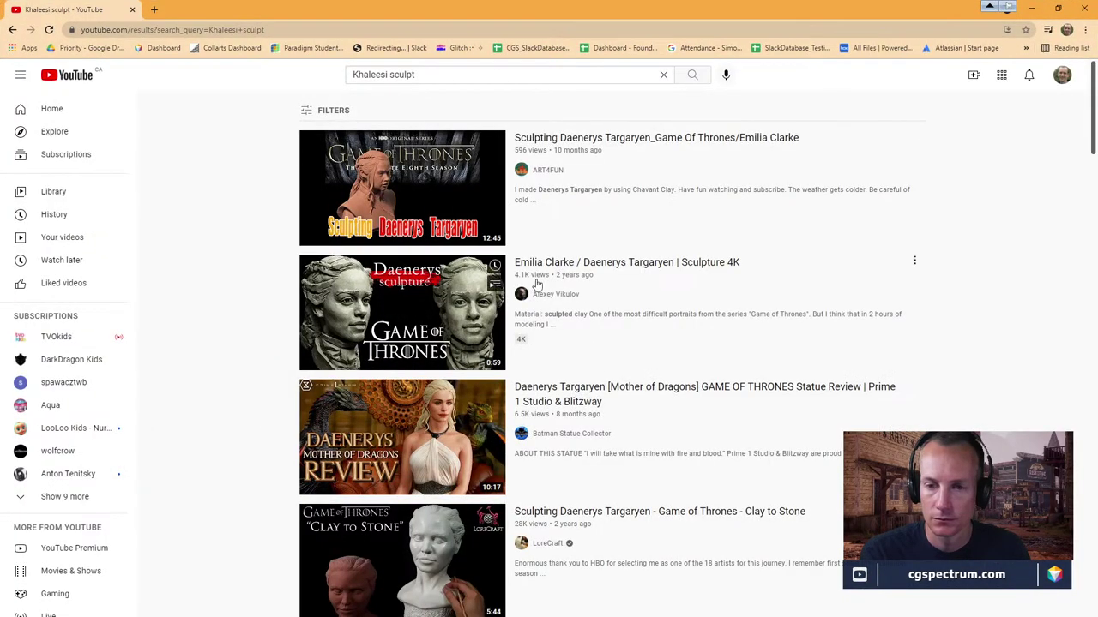
Open the video "Sculpting Daenerys Targaryen_Game Of Thrones/Emilia Clarke", dismiss the ad and Premium offer, and skip ahead to about 0:51
{"action": "left_click", "coordinate": [621, 140]}
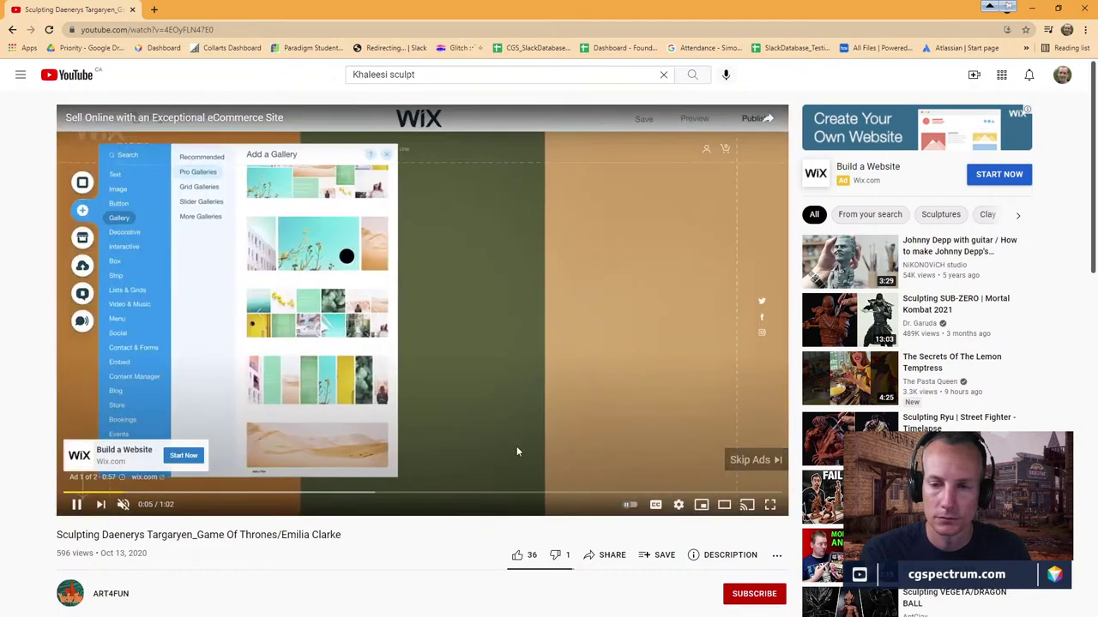
{"action": "left_click", "coordinate": [751, 458]}
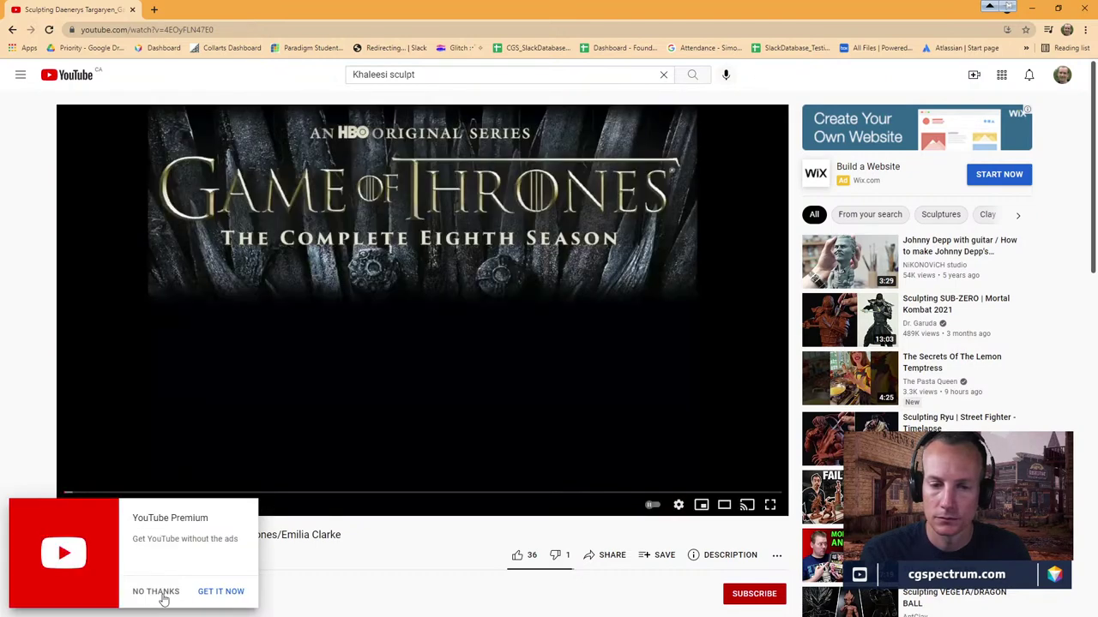
{"action": "left_click", "coordinate": [156, 591]}
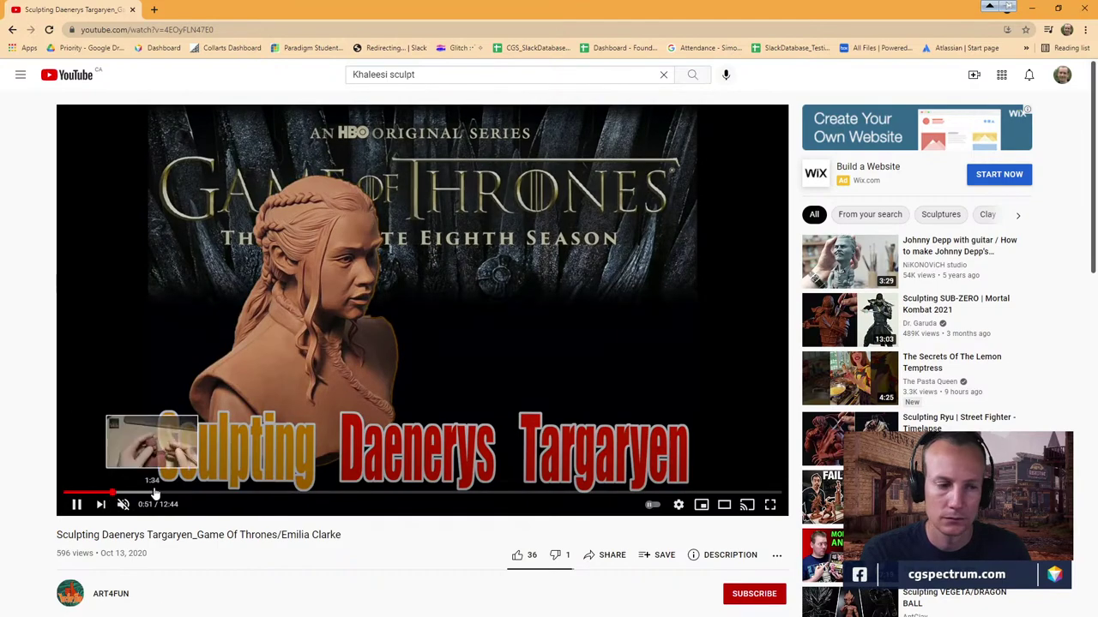
{"action": "left_click", "coordinate": [113, 493]}
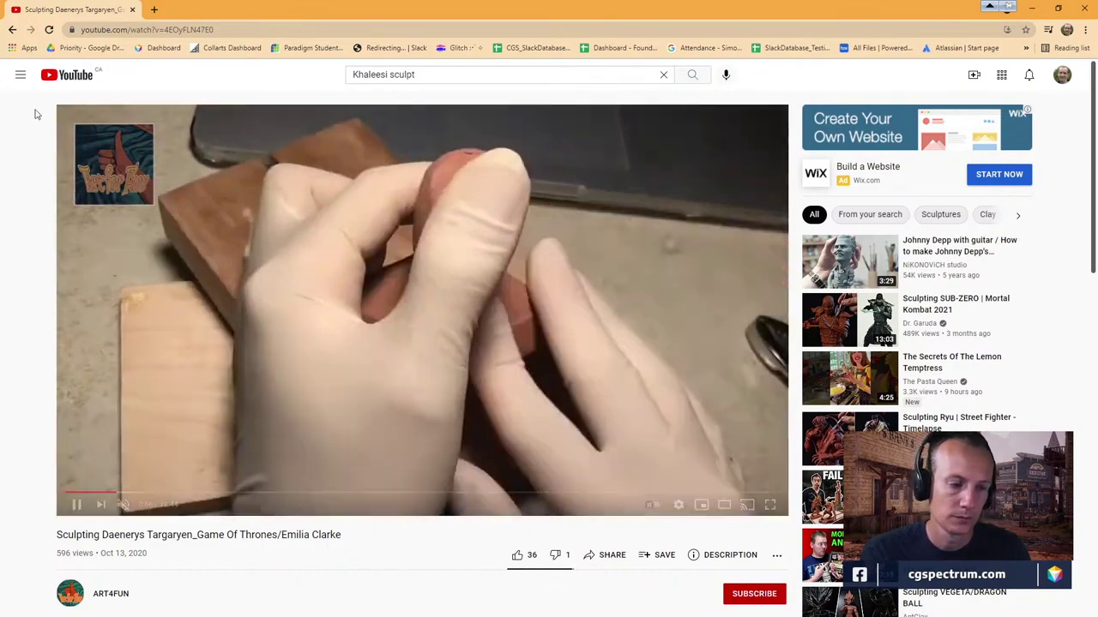
Return to the results, add the sculptor's name to the Khaleesi sculpt search, and open the Daenerys Targaryen 'Khaleesi' Silicone Bust Timelapse video
{"action": "key", "text": "alt+Left"}
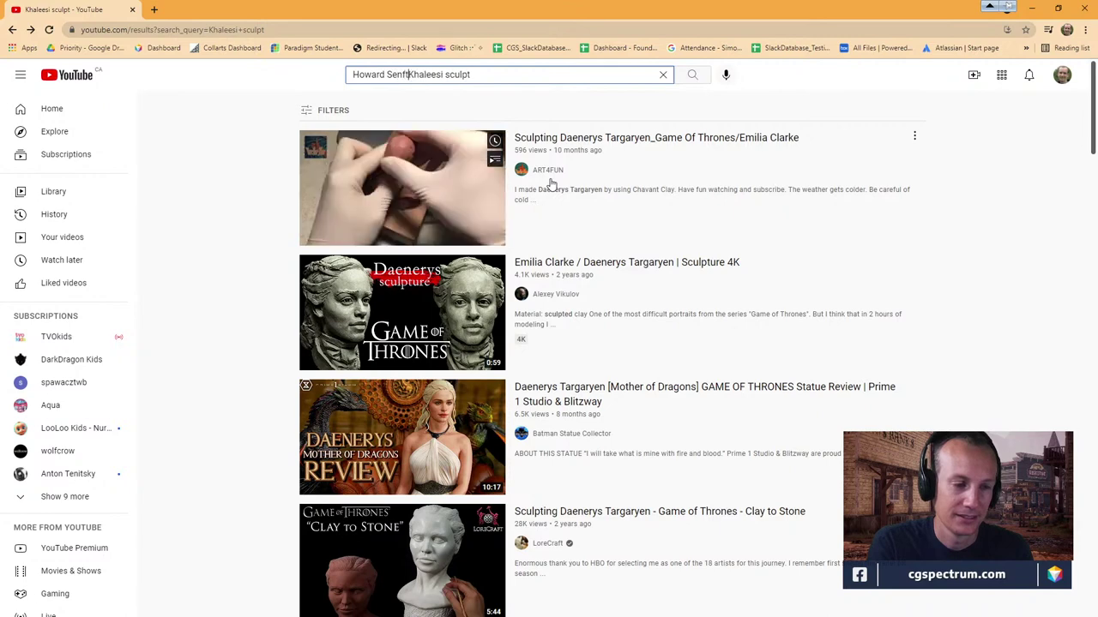
{"action": "key", "text": "Return"}
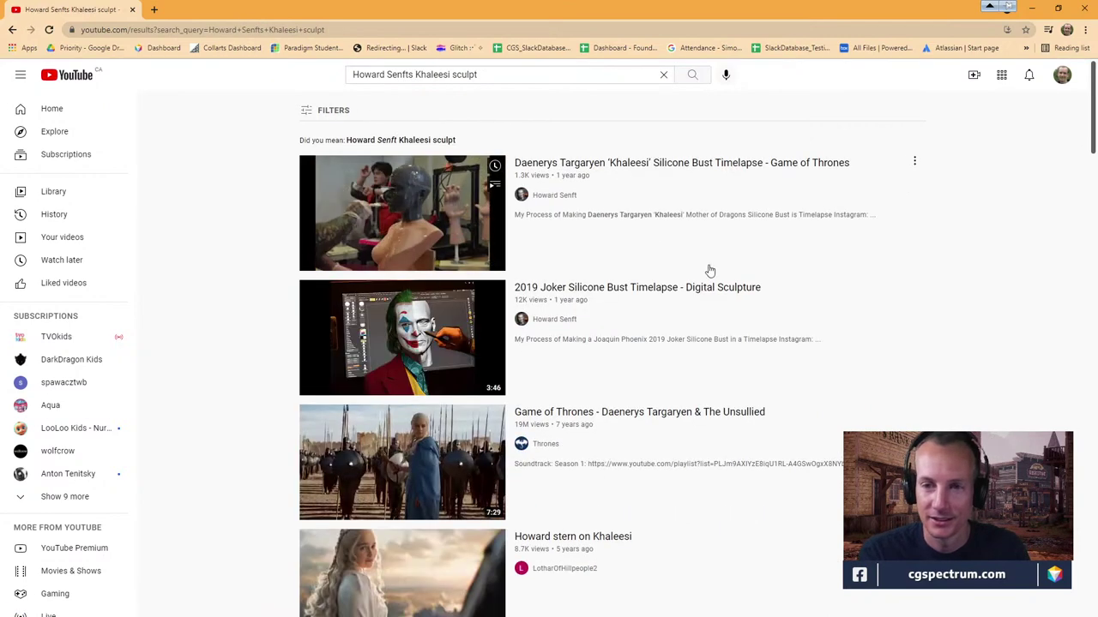
{"action": "left_click", "coordinate": [641, 164]}
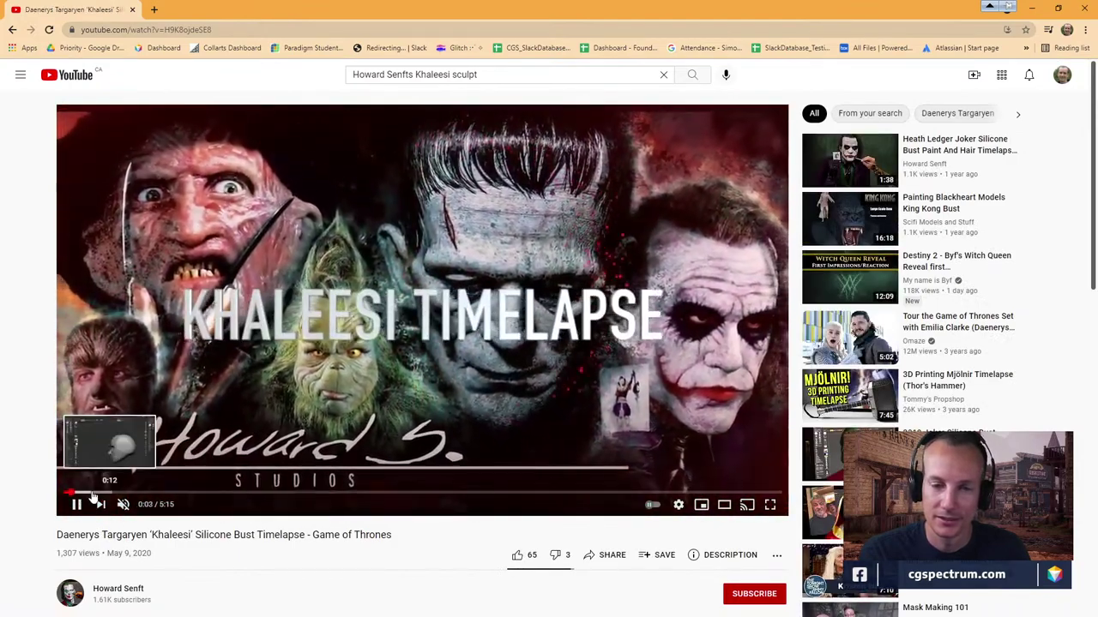
Skim the Khaleesi bust video's digital sculpting, 3D-print preparation, moulding and casting stages, between about 0:10 and 1:30
{"action": "left_click", "coordinate": [84, 495]}
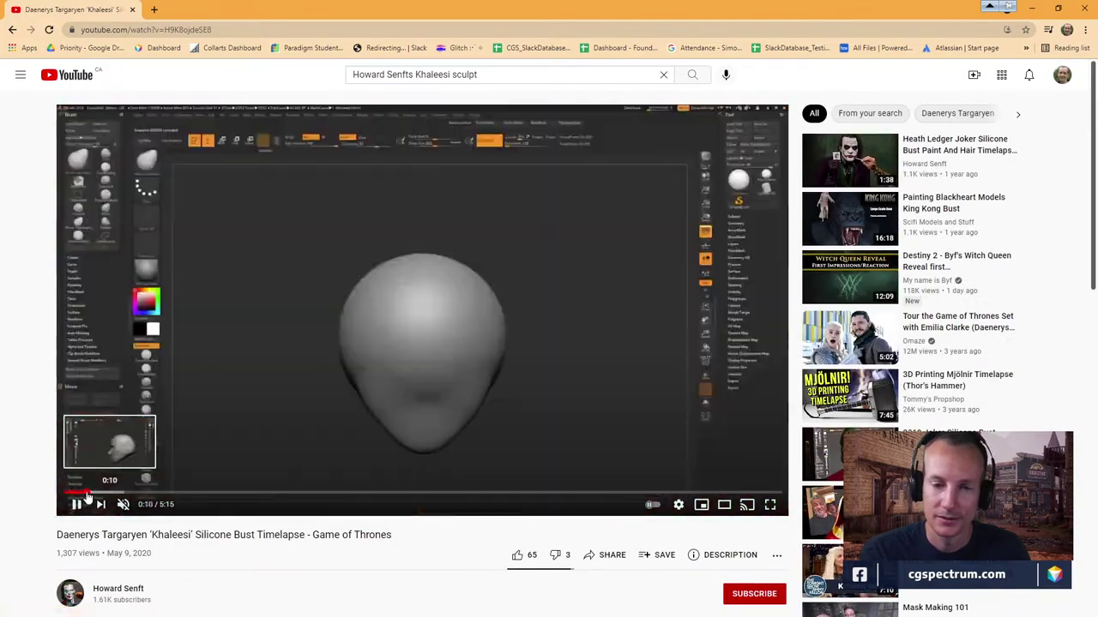
{"action": "left_click", "coordinate": [118, 494]}
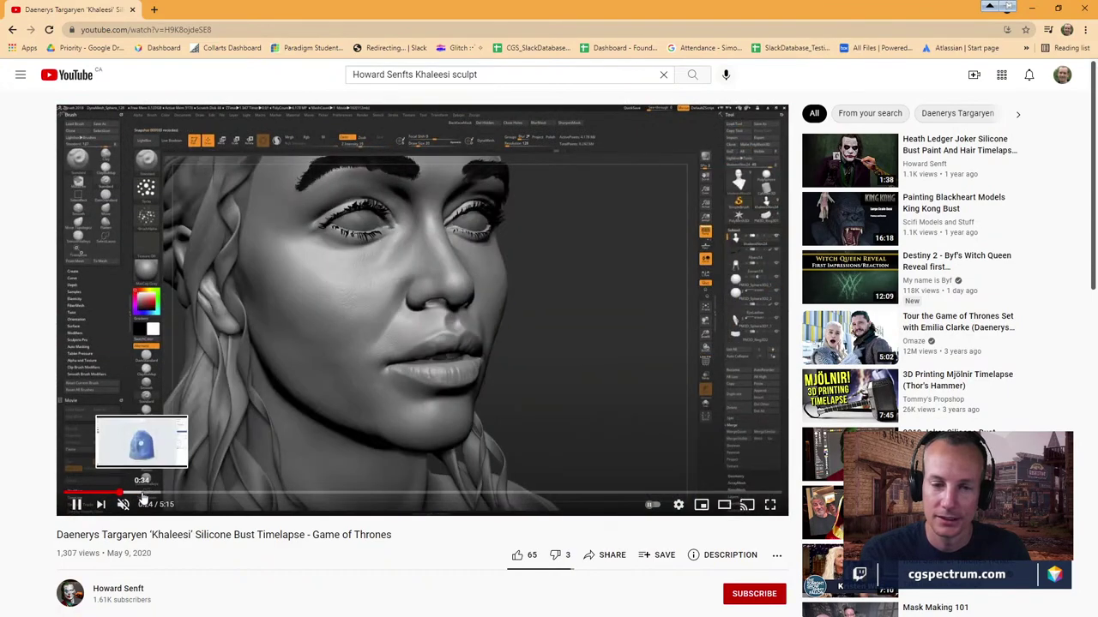
{"action": "left_click", "coordinate": [142, 495]}
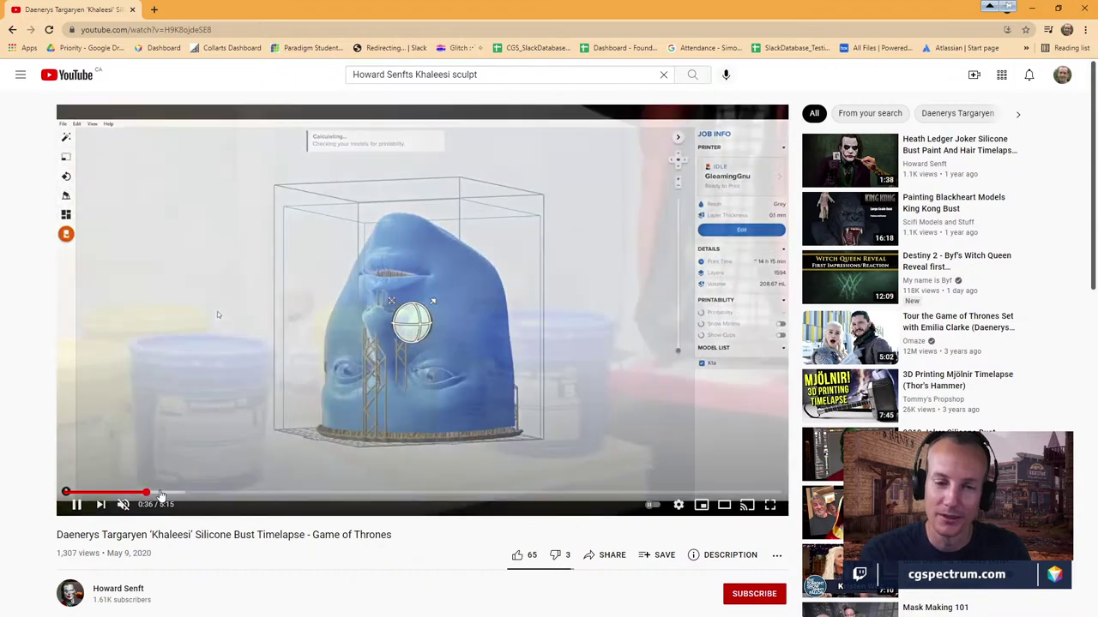
{"action": "left_click", "coordinate": [161, 496]}
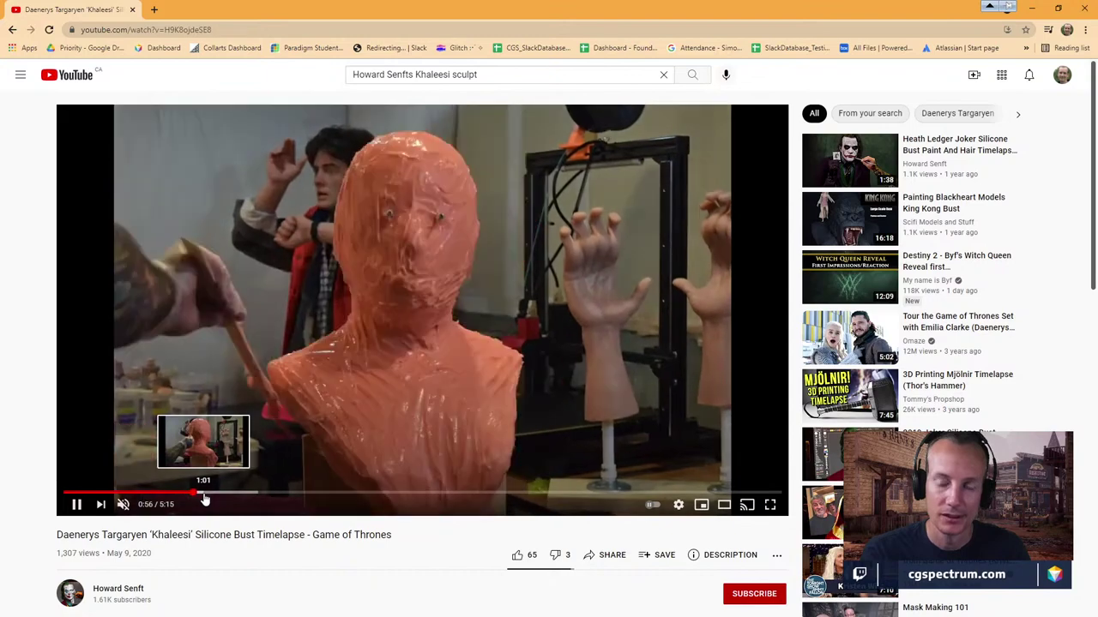
{"action": "left_click", "coordinate": [210, 494]}
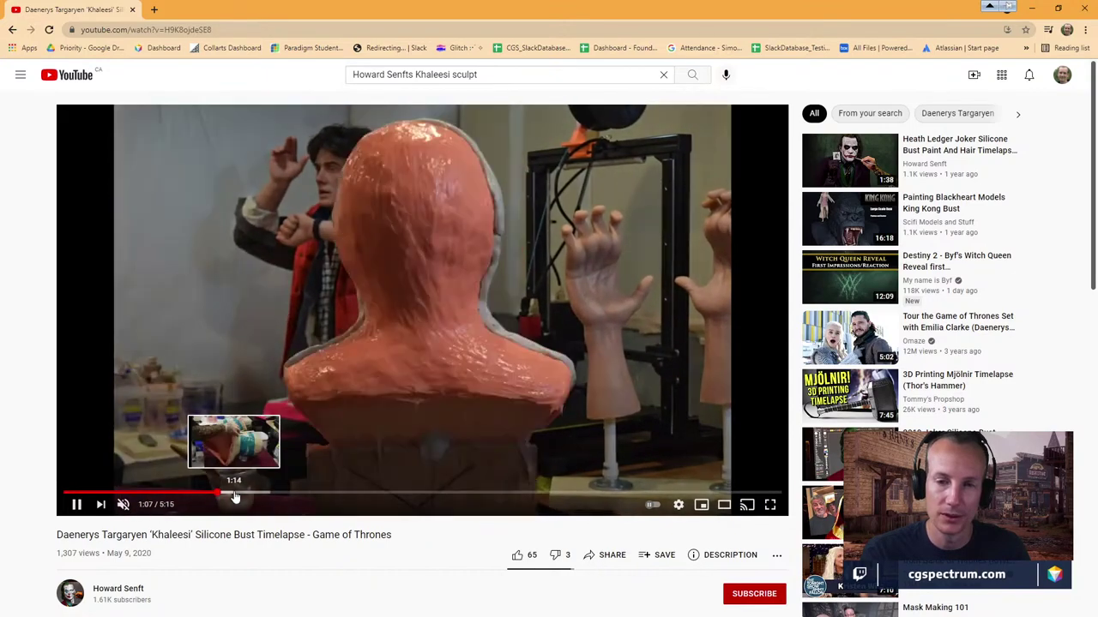
{"action": "left_click", "coordinate": [240, 495]}
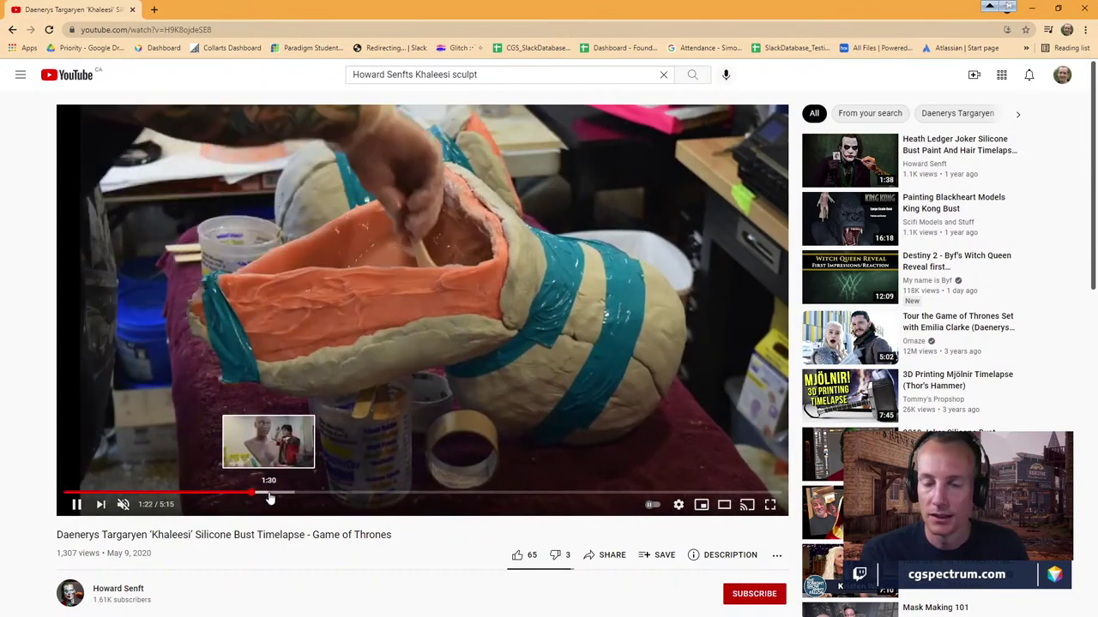
{"action": "left_click", "coordinate": [268, 494]}
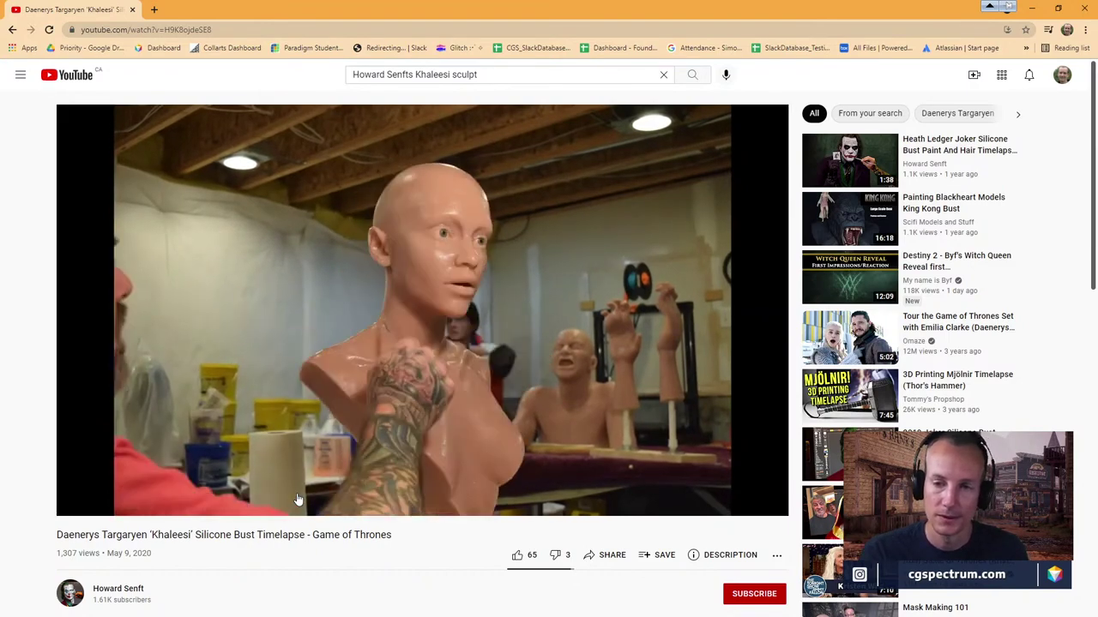
Skim the Khaleesi bust video's eye painting, teeth sculpting and teeth printing stages, from about 2:00 to 2:40
{"action": "mouse_move", "coordinate": [318, 504]}
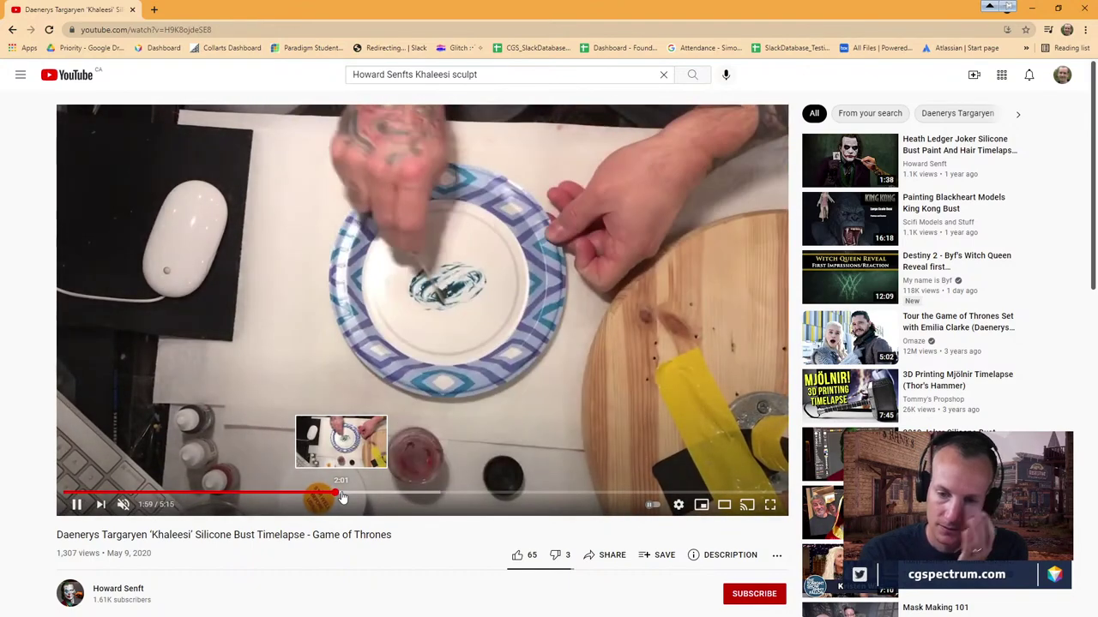
{"action": "left_click", "coordinate": [354, 496]}
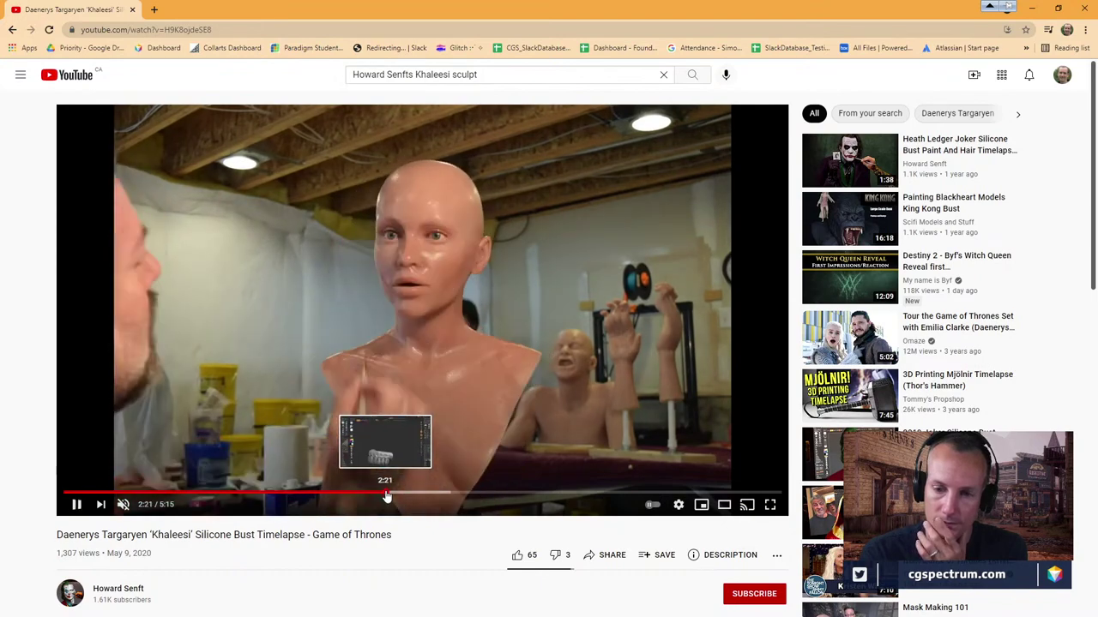
{"action": "left_click", "coordinate": [387, 496]}
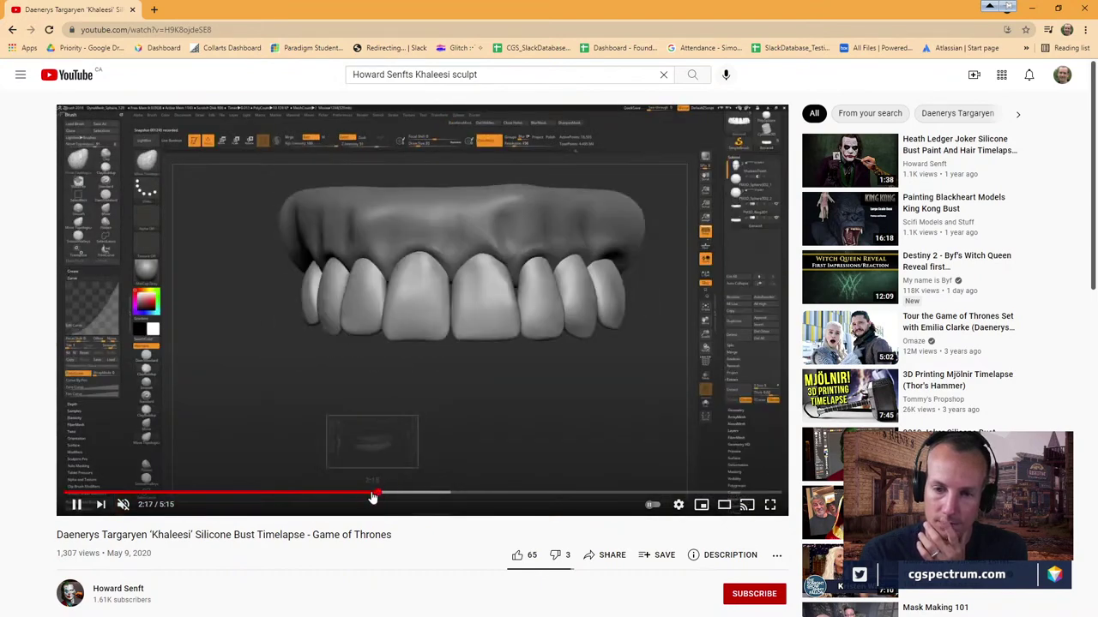
{"action": "left_click", "coordinate": [370, 495]}
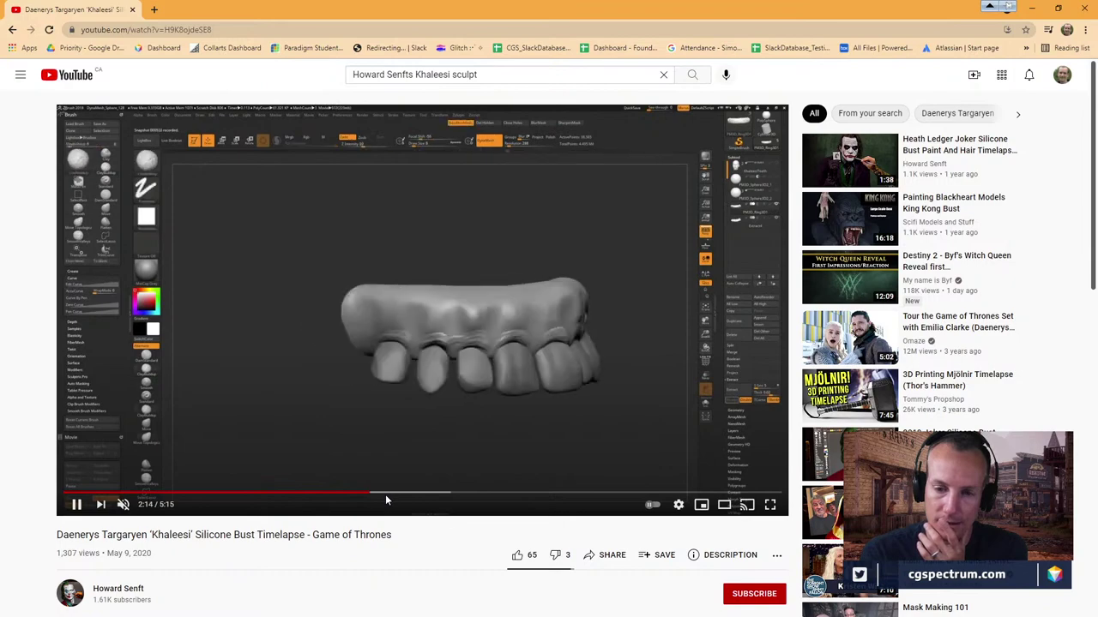
{"action": "left_click", "coordinate": [401, 495]}
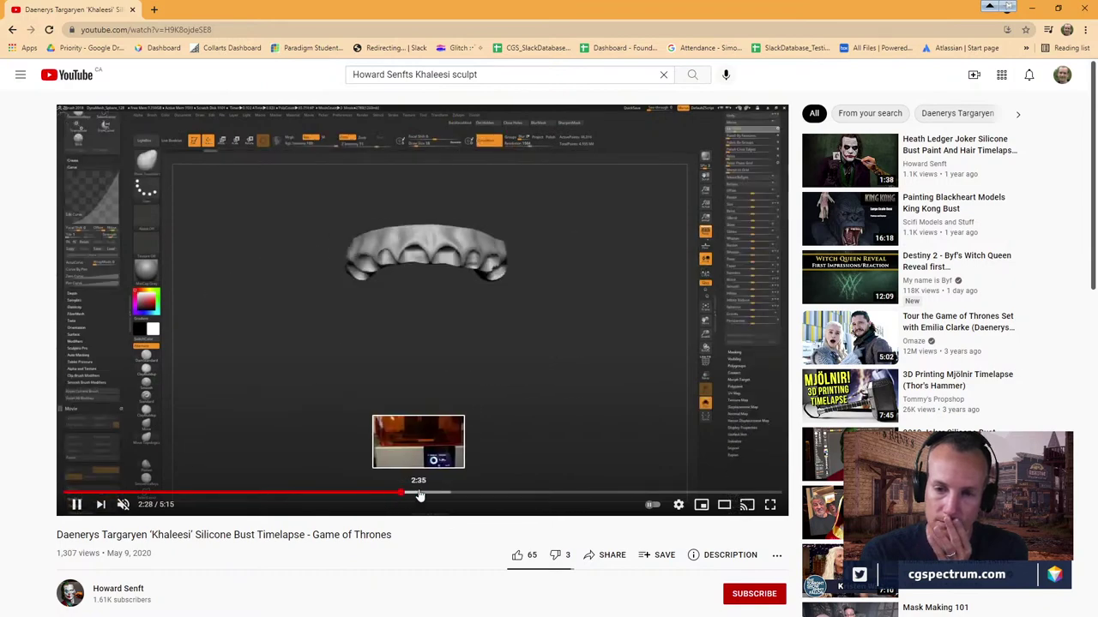
{"action": "left_click", "coordinate": [419, 496]}
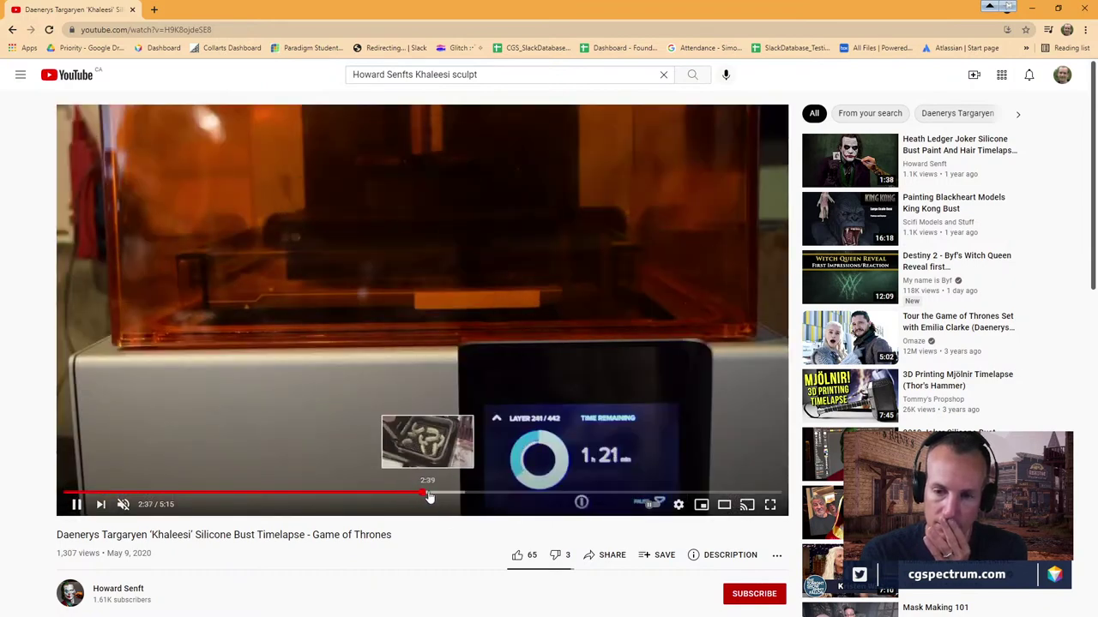
{"action": "left_click", "coordinate": [437, 496]}
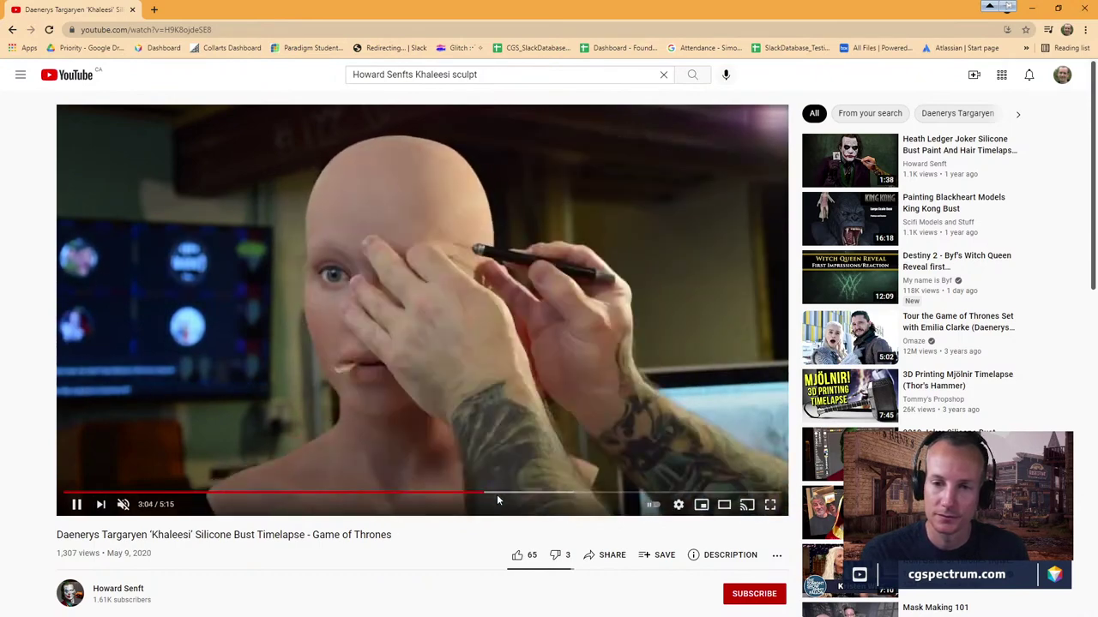
Skim the Khaleesi bust video's face painting, accessory printing and finished bust, from about 3:15 to 5:10
{"action": "left_click", "coordinate": [509, 493]}
{"action": "left_click", "coordinate": [538, 493]}
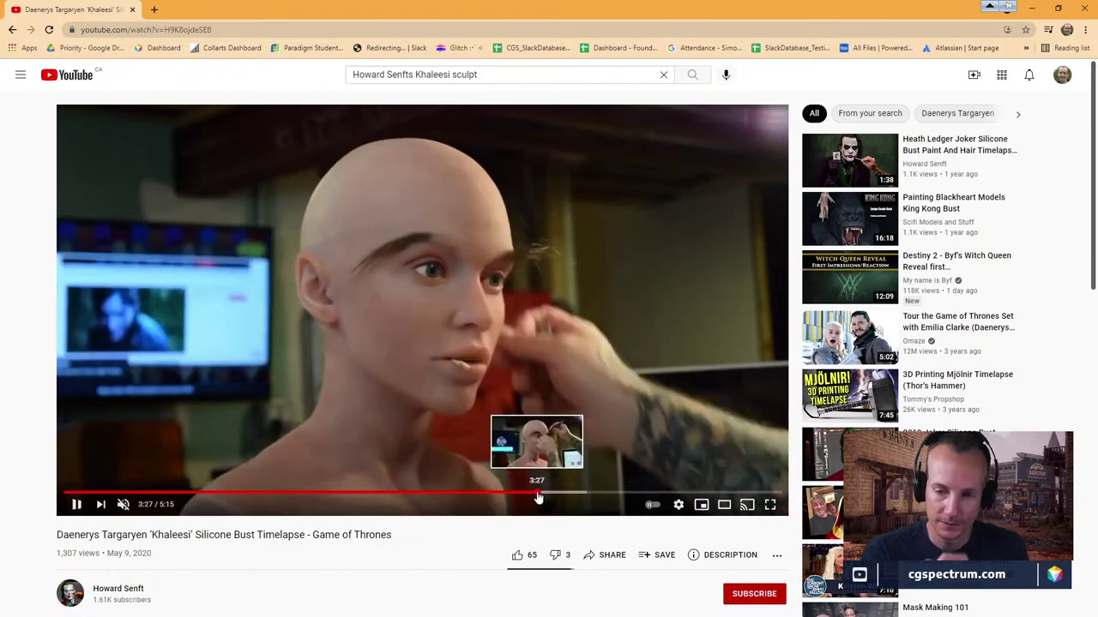
{"action": "left_click", "coordinate": [584, 494]}
{"action": "left_click", "coordinate": [626, 493]}
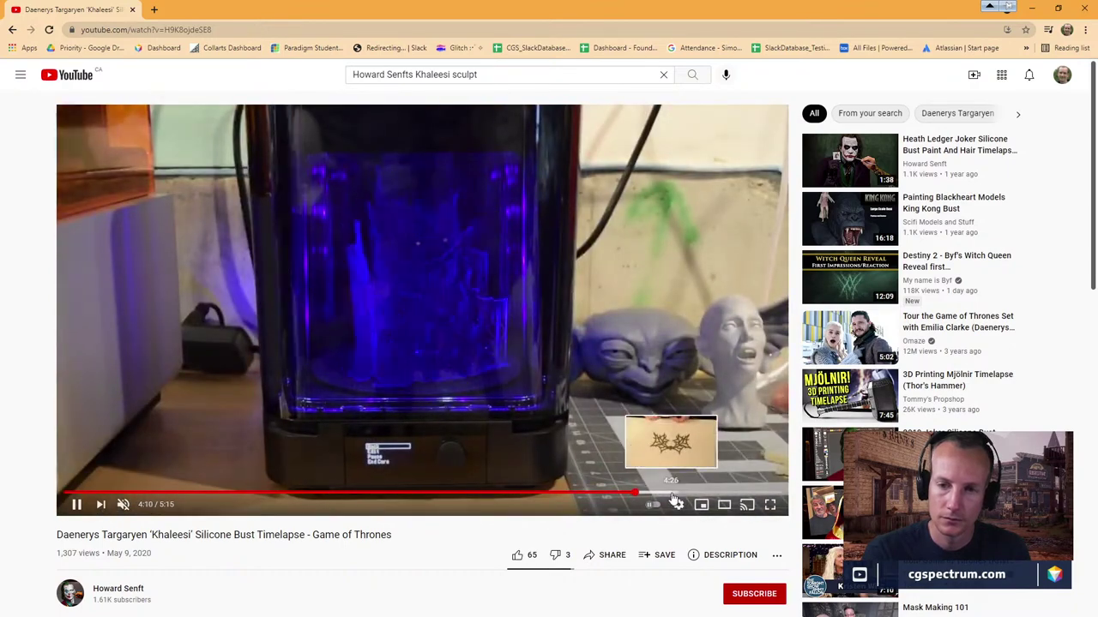
{"action": "left_click", "coordinate": [699, 494]}
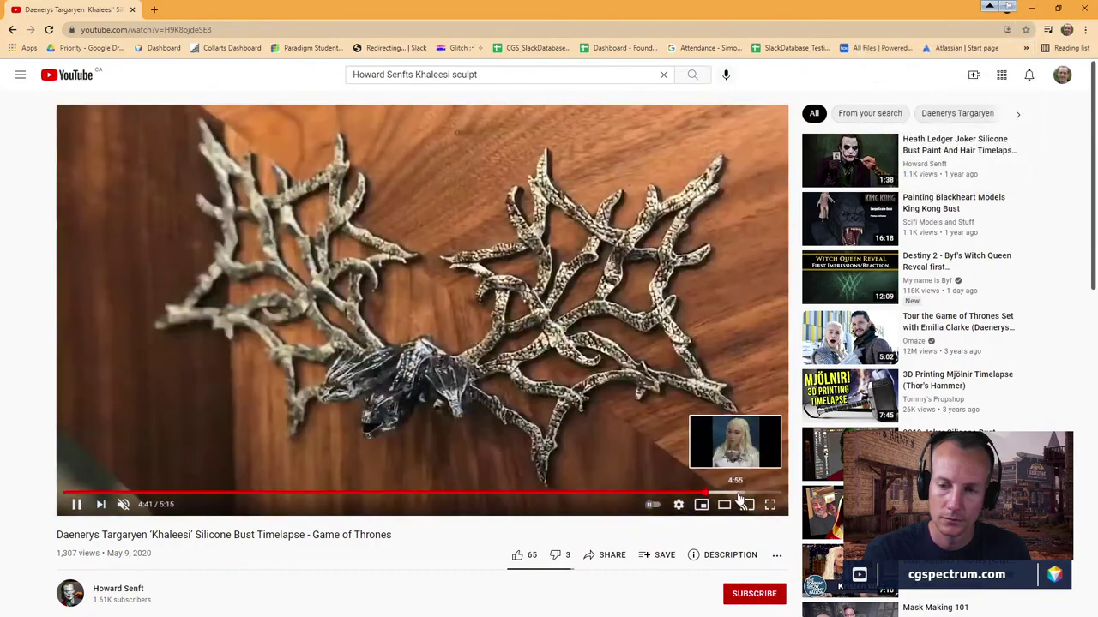
{"action": "left_click", "coordinate": [739, 495]}
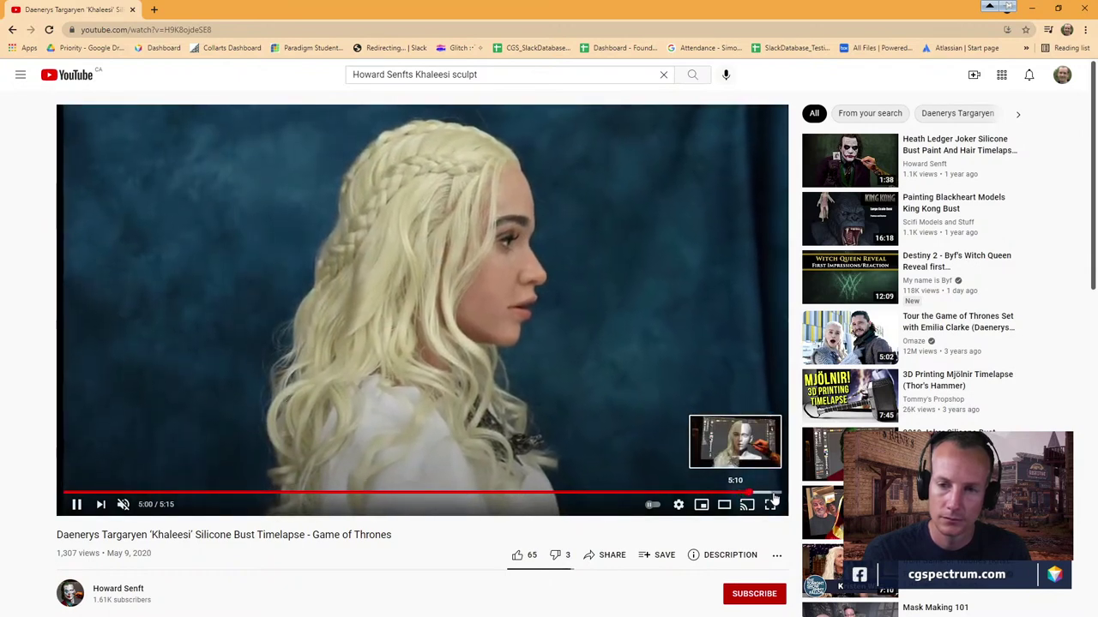
{"action": "left_click", "coordinate": [767, 496]}
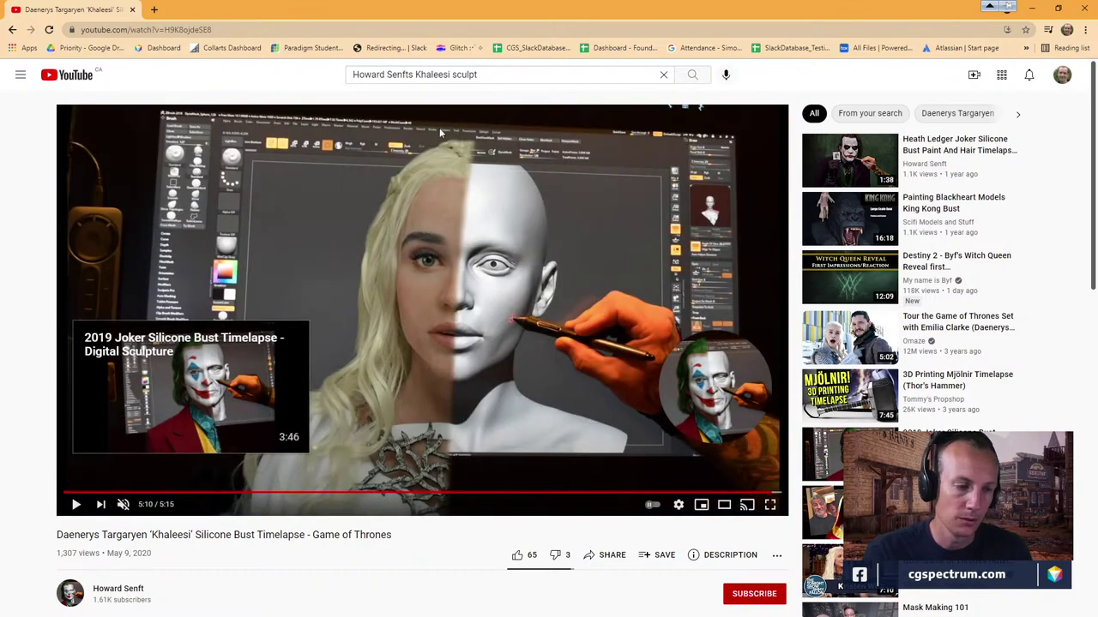
Restore down and minimize the browser to return to Unreal Editor, and show the FlierRobot/Animation folder in the Content Browser
{"action": "double_click", "coordinate": [456, 5]}
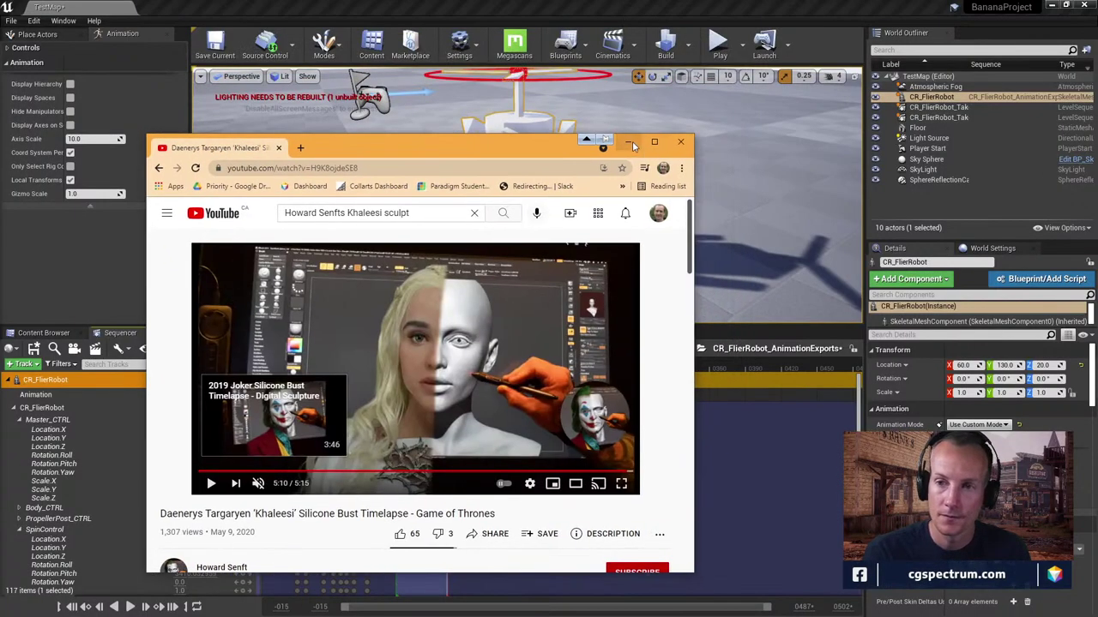
{"action": "left_click", "coordinate": [631, 143]}
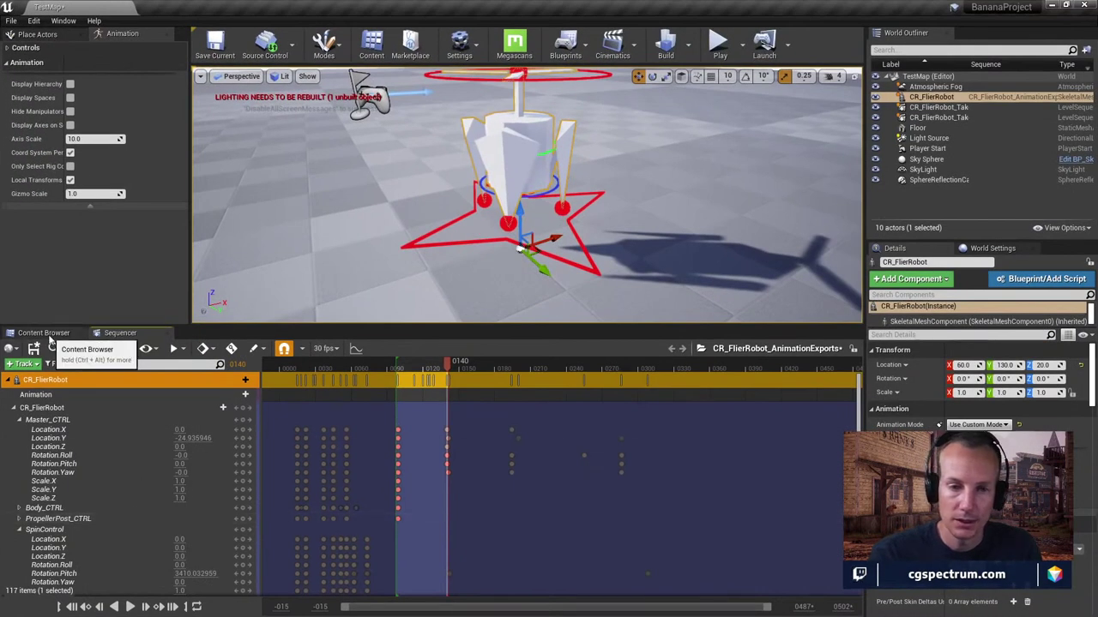
{"action": "left_click", "coordinate": [45, 334]}
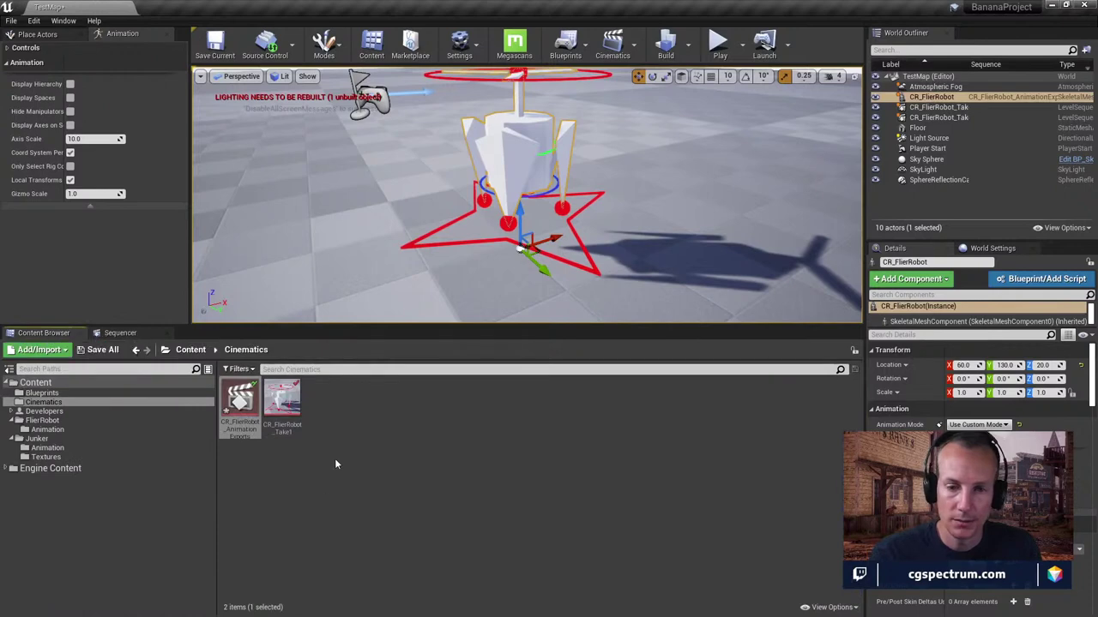
{"action": "left_click", "coordinate": [41, 447]}
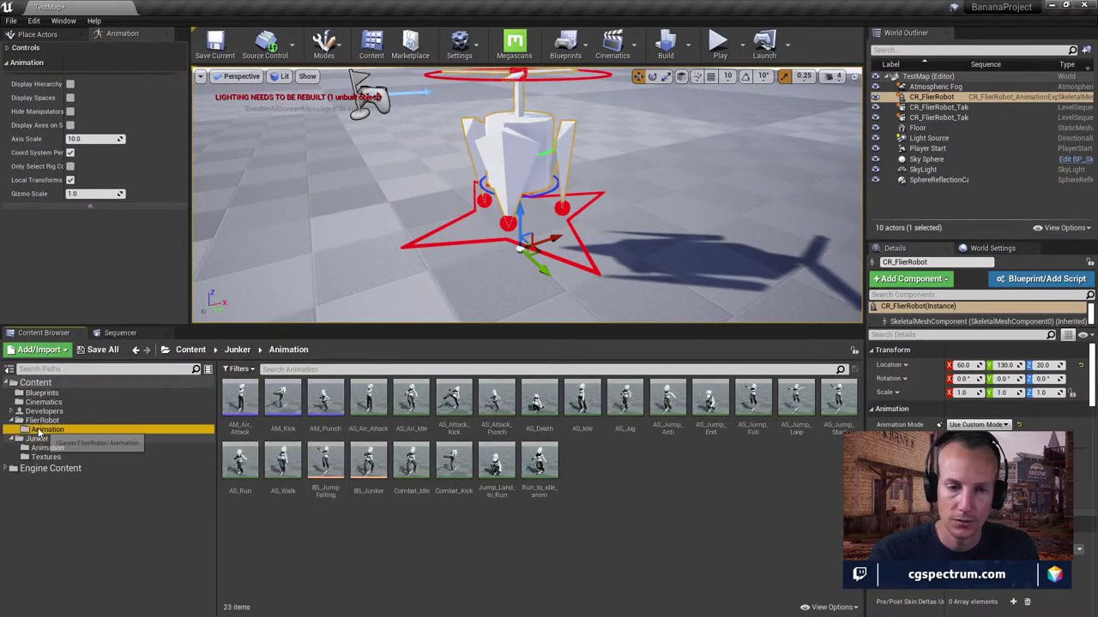
{"action": "left_click", "coordinate": [39, 430]}
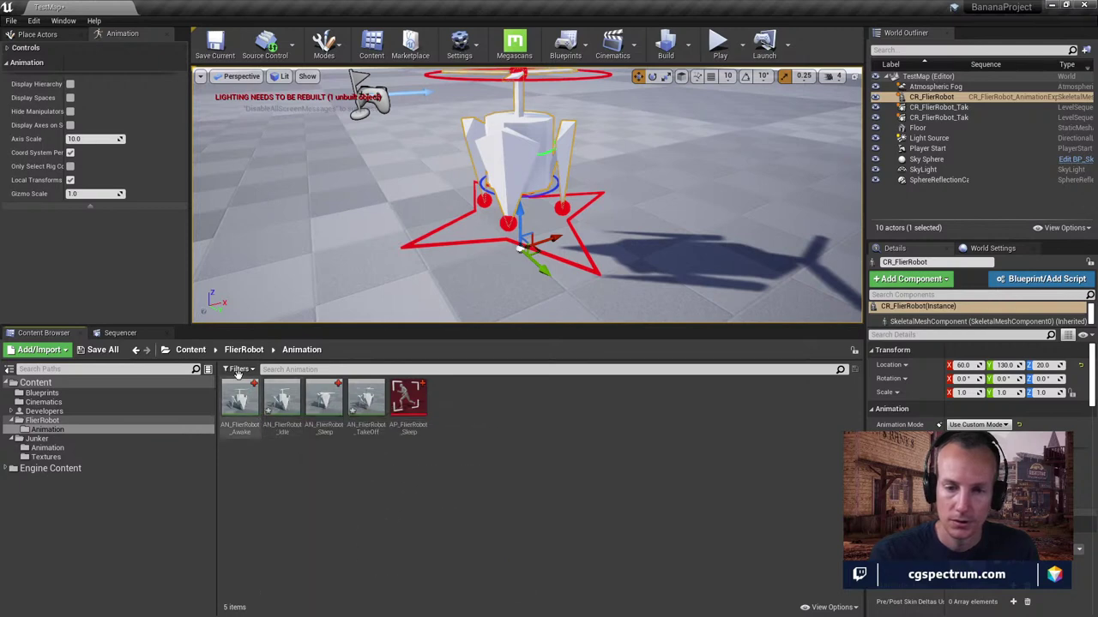
Save all modified content: AN_FlierRobot_Idle, AN_FlierRobot_TakeOff, the CR_FlierRobot_AnimationExports sequence and TestMap
{"action": "left_click", "coordinate": [117, 351]}
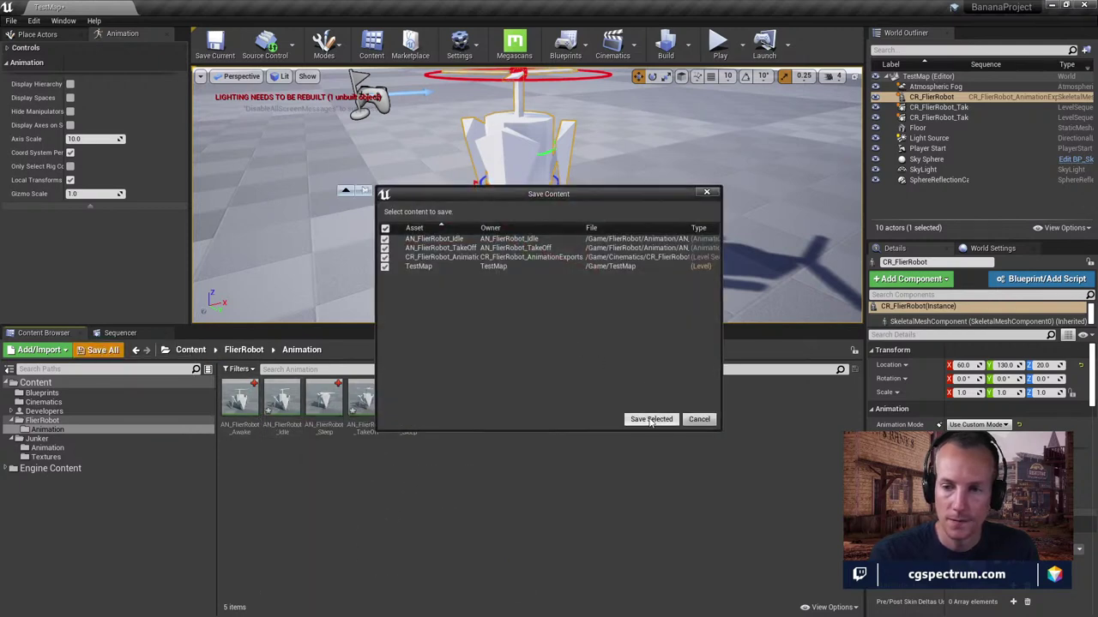
{"action": "left_click", "coordinate": [651, 420]}
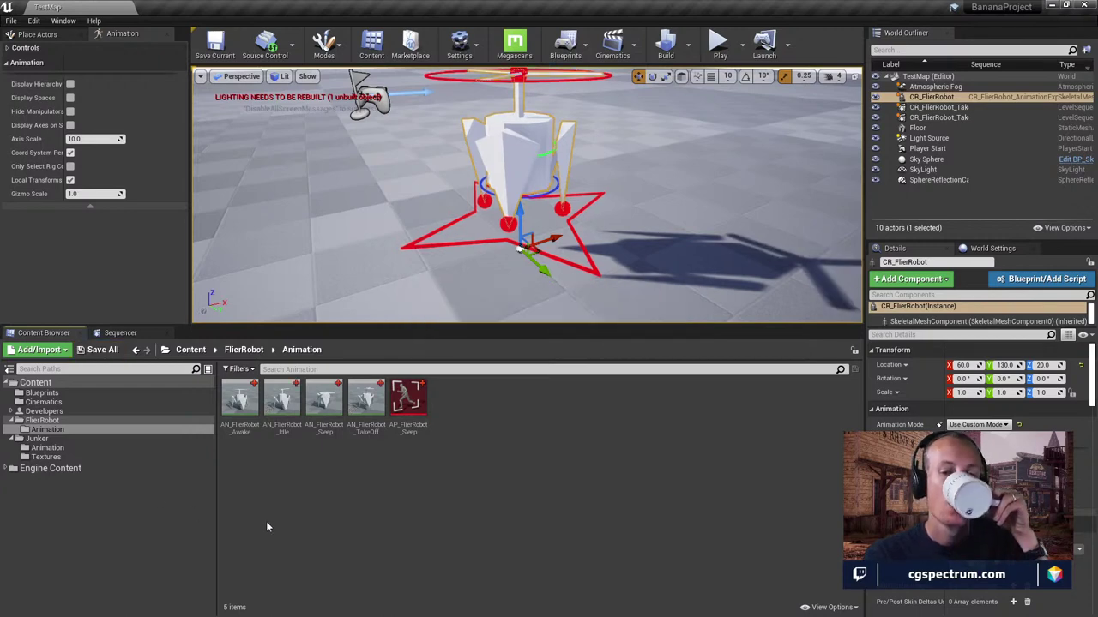
Preview the baked AN_FlierRobot_Awake, Idle, Sleep and TakeOff animations in turn, view Sleep again, and close the animation editor
{"action": "double_click", "coordinate": [240, 401]}
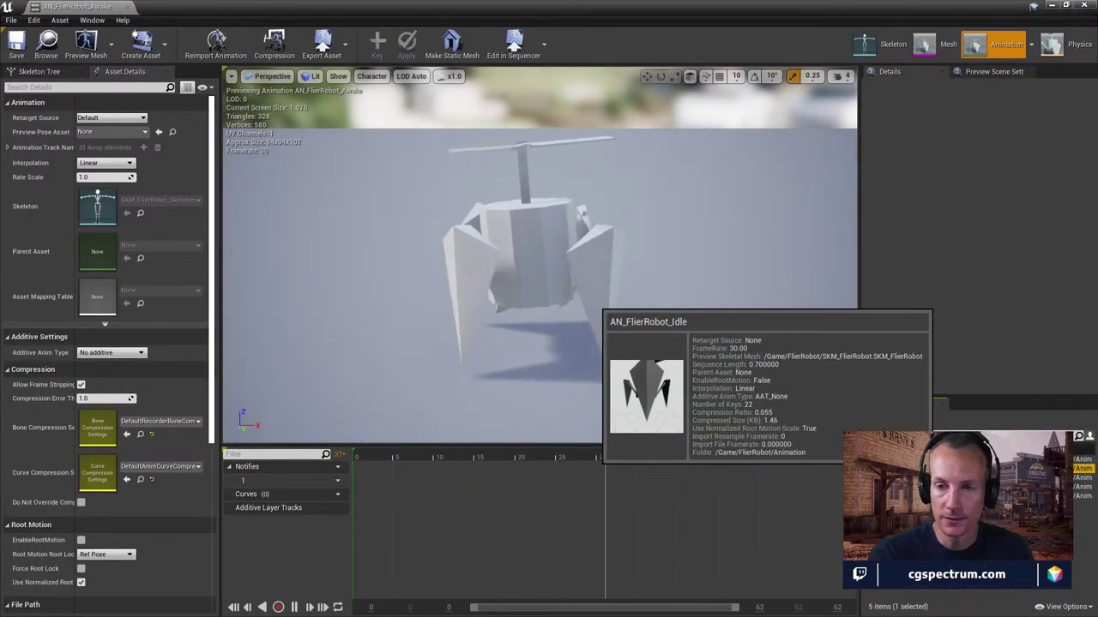
{"action": "double_click", "coordinate": [943, 468]}
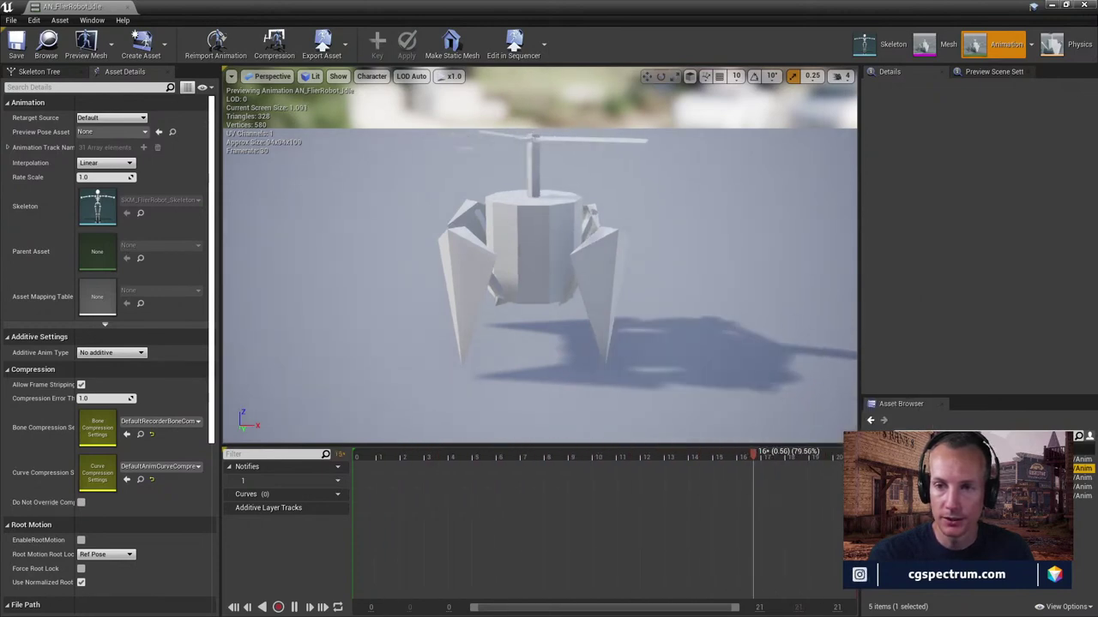
{"action": "left_click_drag", "start_coordinate": [698, 319], "coordinate": [660, 300]}
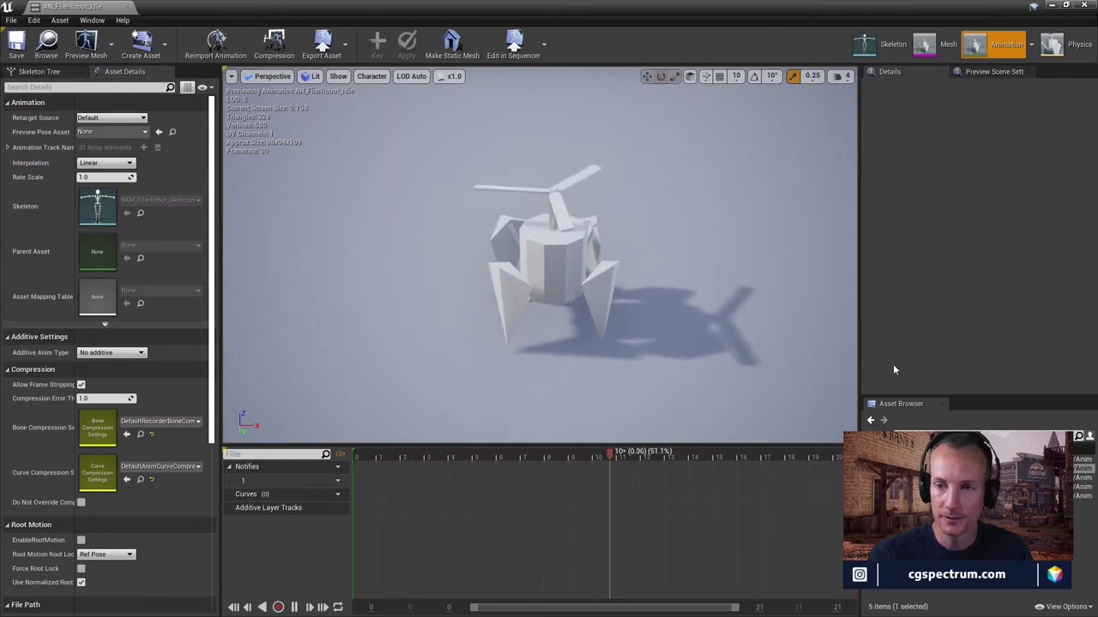
{"action": "double_click", "coordinate": [935, 476]}
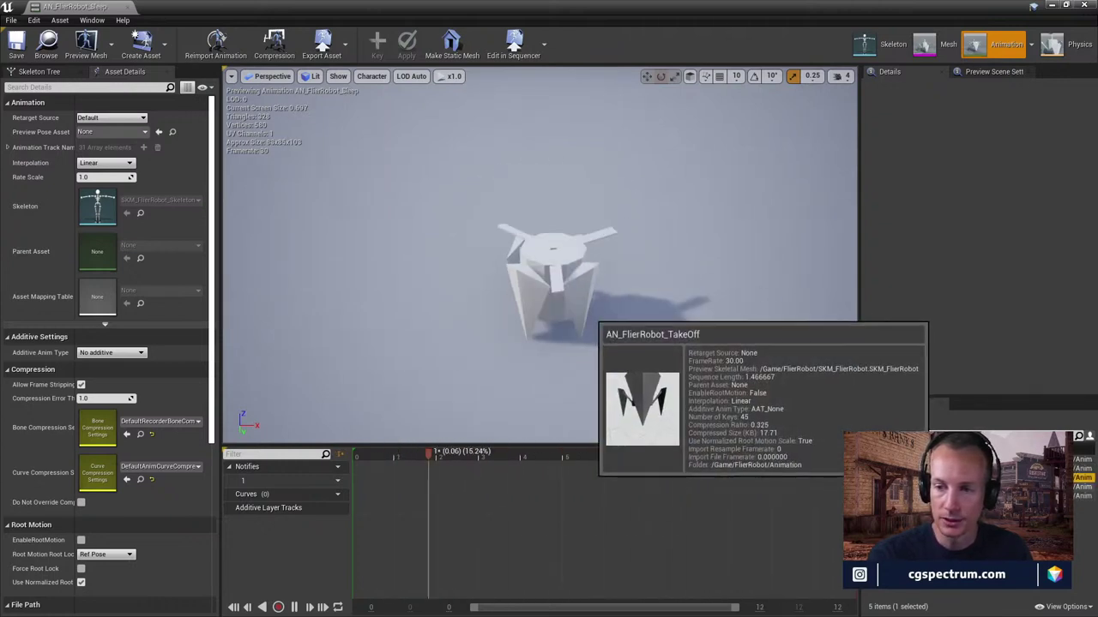
{"action": "double_click", "coordinate": [935, 487]}
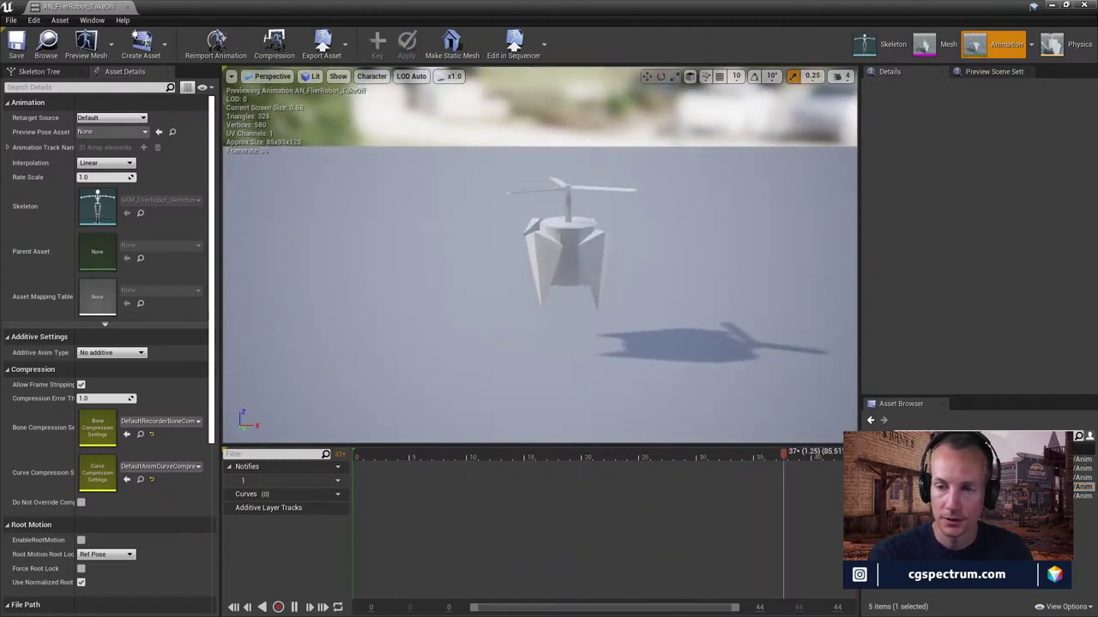
{"action": "mouse_move", "coordinate": [934, 478]}
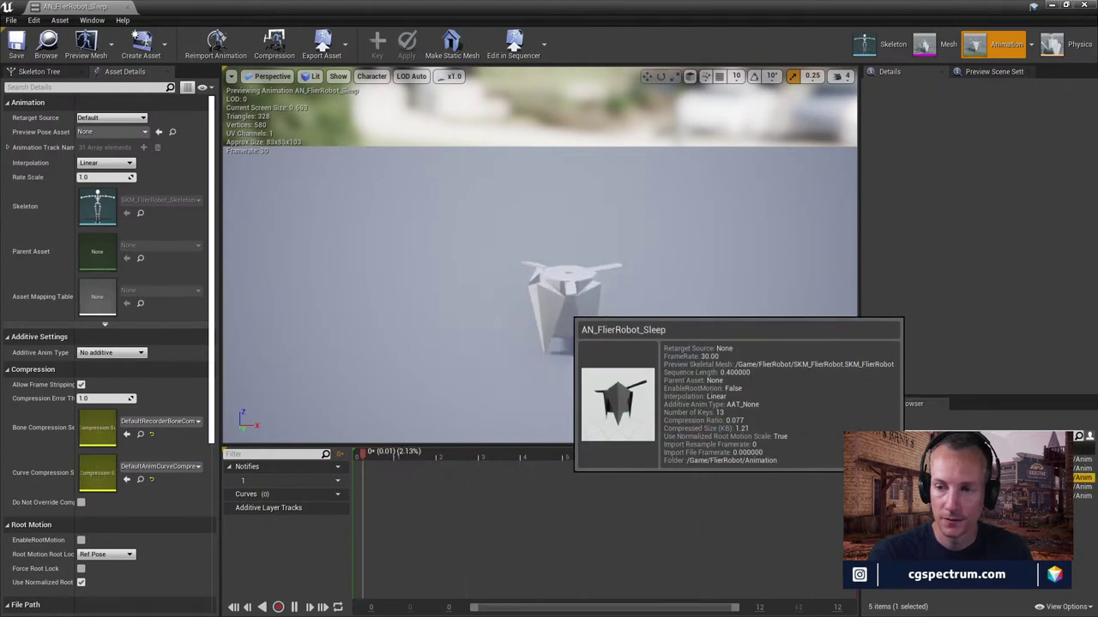
{"action": "double_click", "coordinate": [935, 478]}
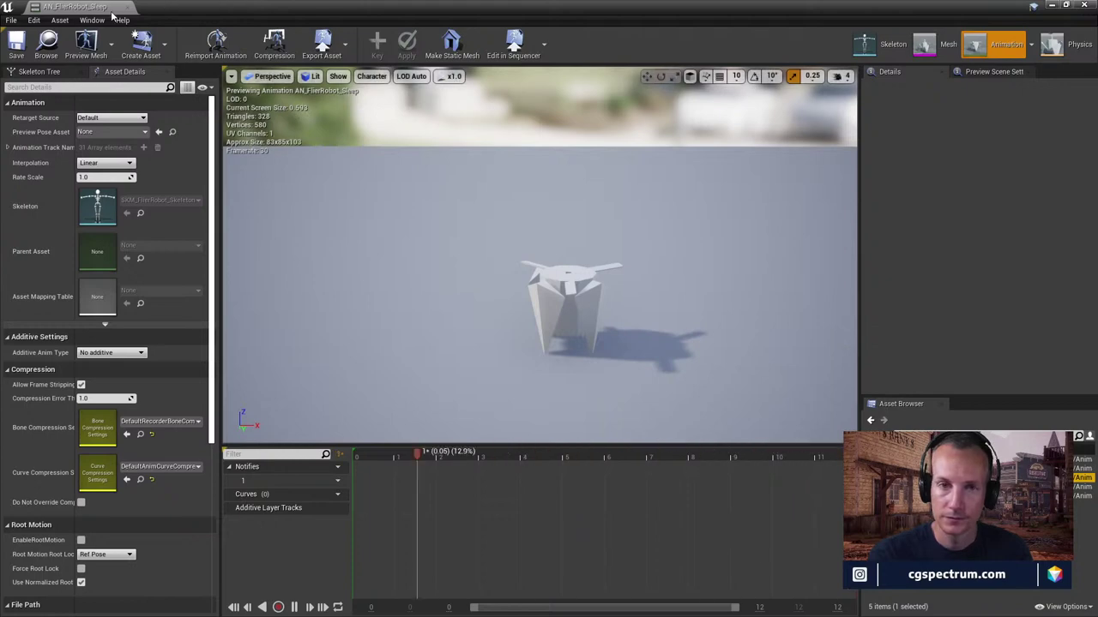
{"action": "left_click", "coordinate": [171, 9]}
Delete the AN_FlierRobot_TakeOff animation asset from the FlierRobot/Animation folder
{"action": "left_click", "coordinate": [422, 508]}
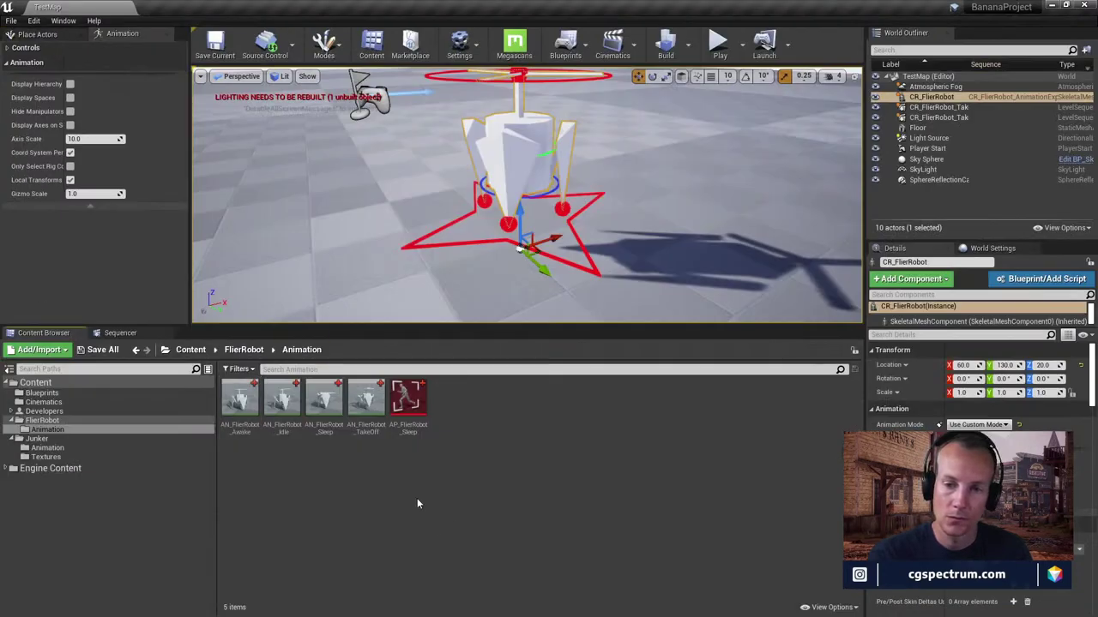
{"action": "right_click", "coordinate": [376, 410]}
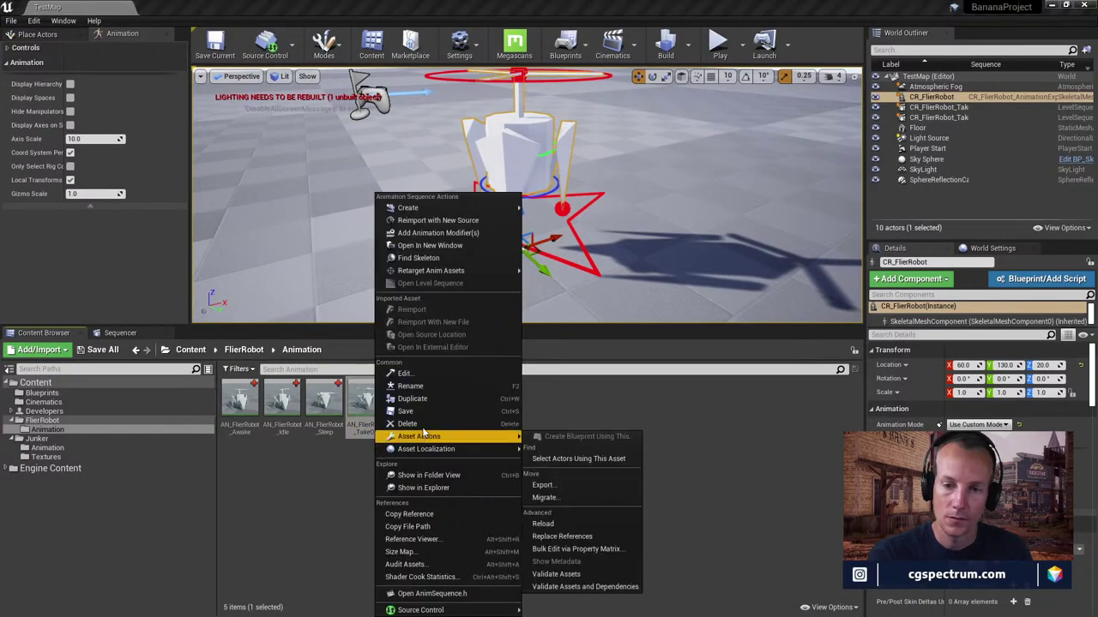
{"action": "left_click", "coordinate": [408, 424]}
{"action": "left_click", "coordinate": [502, 497]}
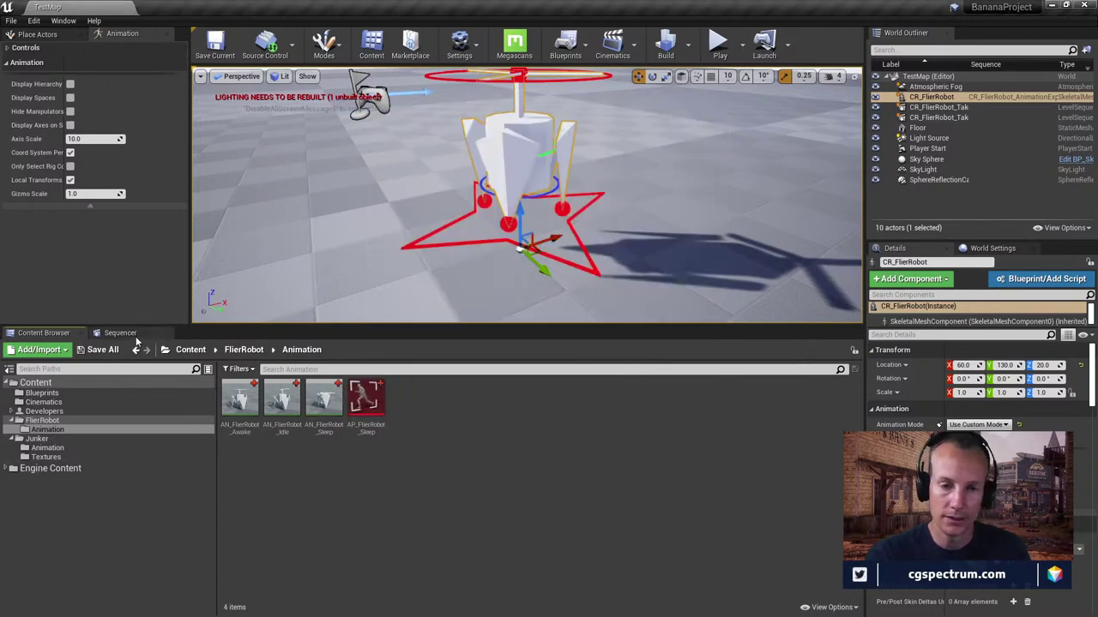
In Sequencer, go to frame 98 and start baking CR_FlierRobot to an animation sequence in the FlierRobot/Animation folder
{"action": "left_click", "coordinate": [121, 333]}
{"action": "left_click_drag", "start_coordinate": [447, 369], "coordinate": [398, 395]}
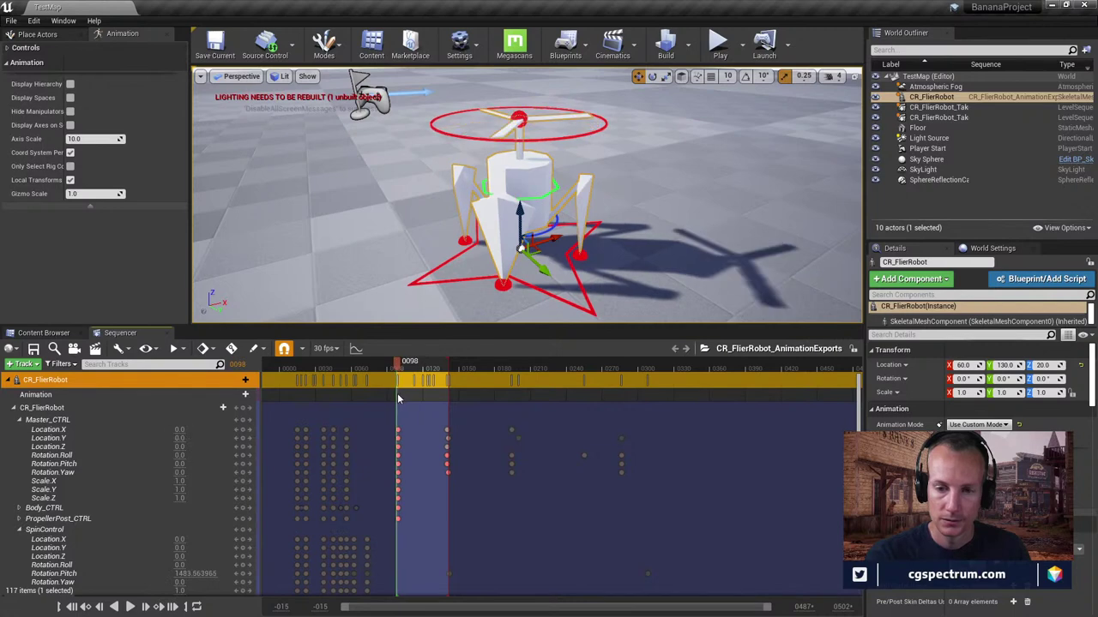
{"action": "right_click", "coordinate": [79, 404]}
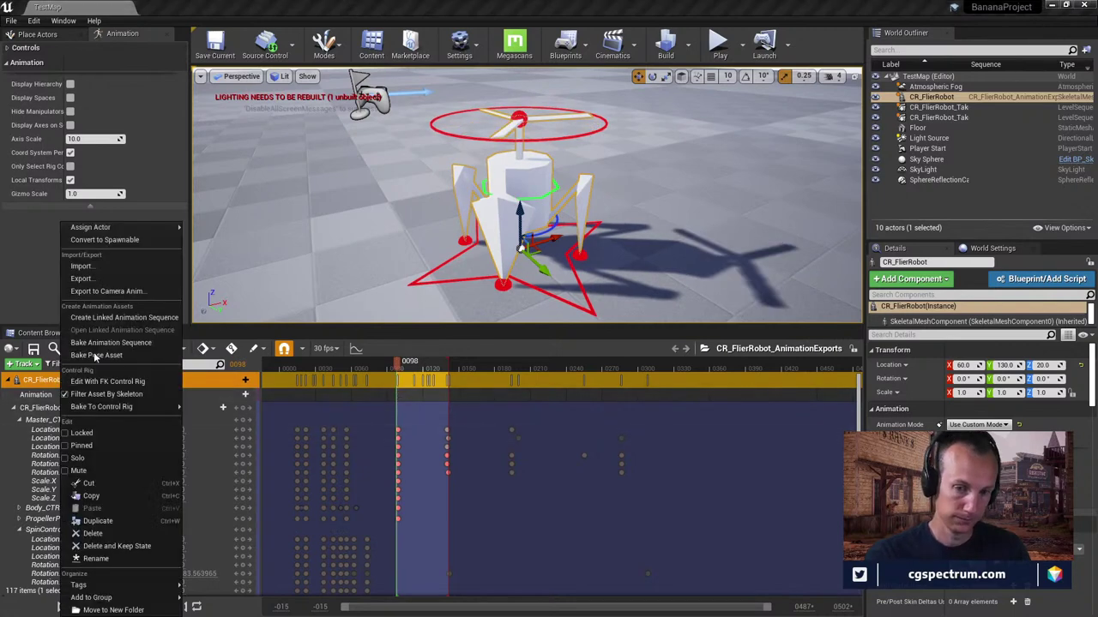
{"action": "left_click", "coordinate": [112, 343]}
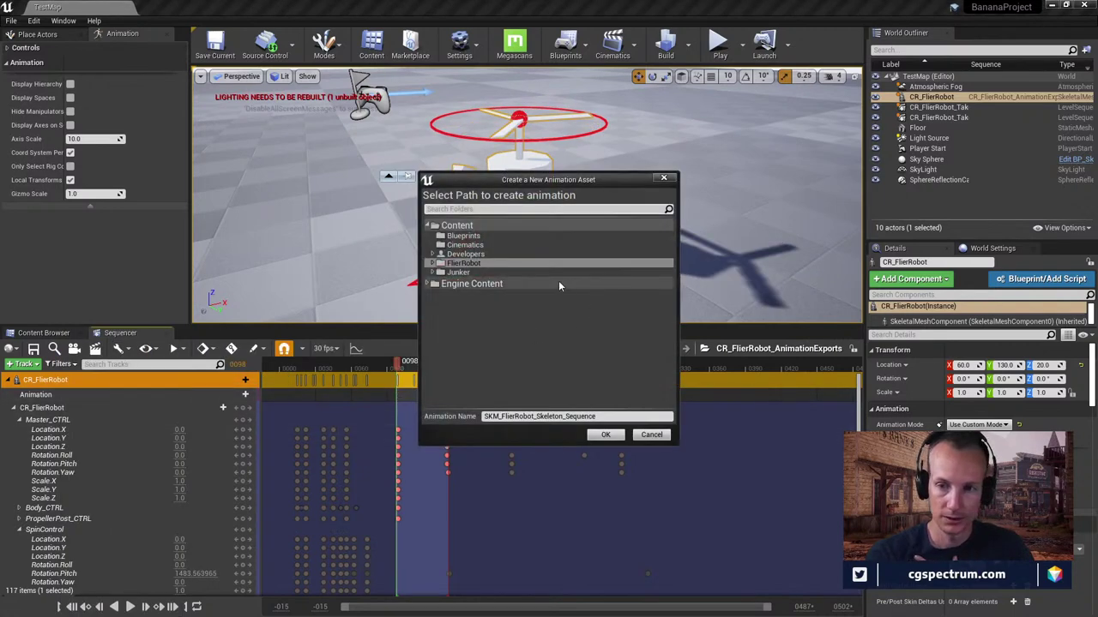
{"action": "double_click", "coordinate": [438, 263]}
{"action": "left_click", "coordinate": [467, 272]}
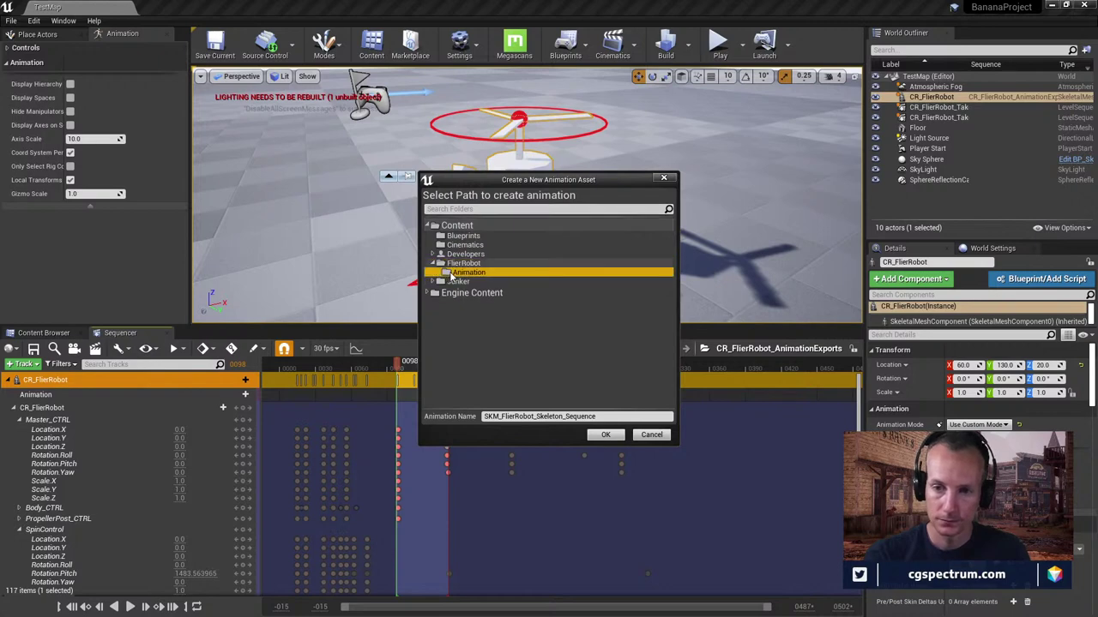
Name the new animation AN_FlierRobot_TakeOff and create it
{"action": "left_click", "coordinate": [496, 416]}
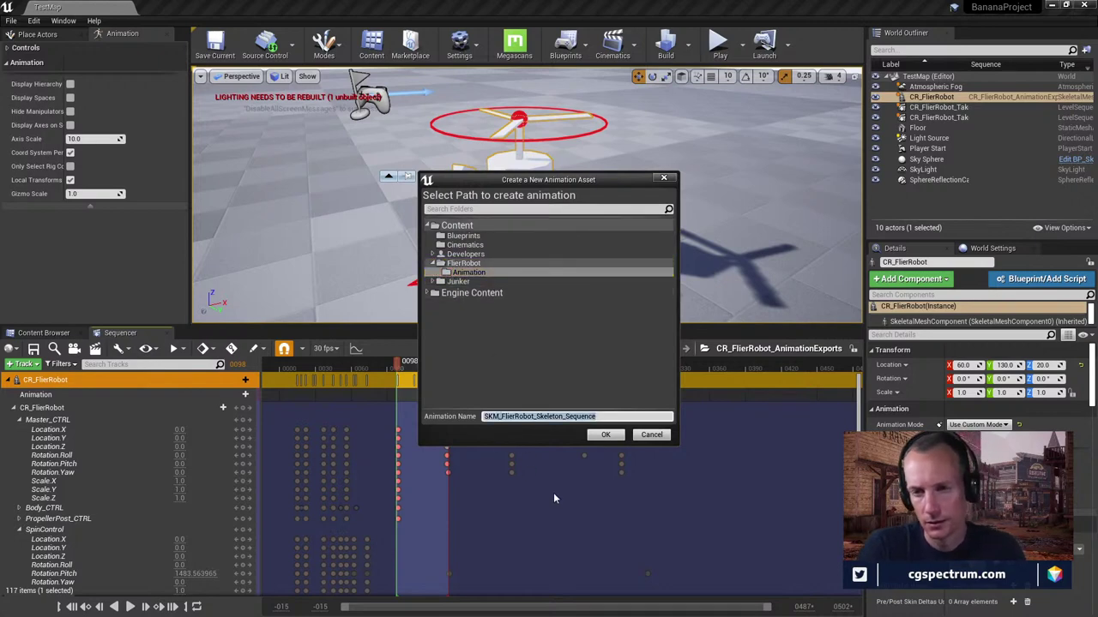
{"action": "key", "text": "Home"}
{"action": "key", "text": "Delete"}
{"action": "key", "text": "Delete"}
{"action": "key", "text": "Delete"}
{"action": "type", "text": "AN"}
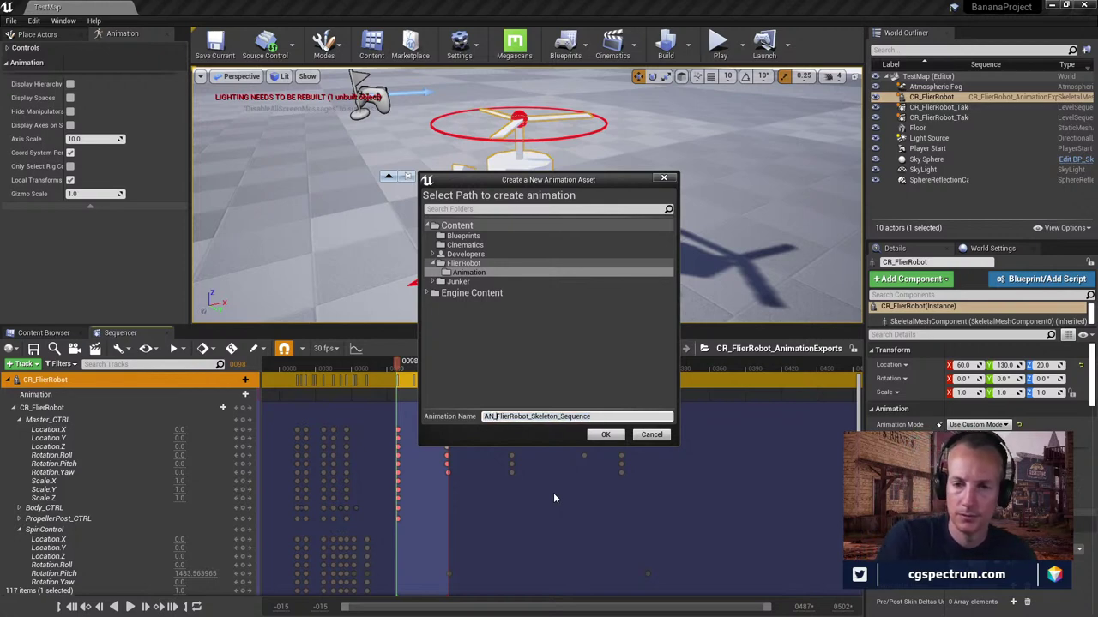
{"action": "key", "text": "Right"}
{"action": "key", "text": "Right"}
{"action": "key", "text": "Right"}
{"action": "key", "text": "Right"}
{"action": "key", "text": "Right"}
{"action": "key", "text": "Right"}
{"action": "key", "text": "Right"}
{"action": "key", "text": "Right"}
{"action": "key", "text": "Right"}
{"action": "key", "text": "Right"}
{"action": "key", "text": "Right"}
{"action": "key", "text": "Right"}
{"action": "type", "text": "Take"}
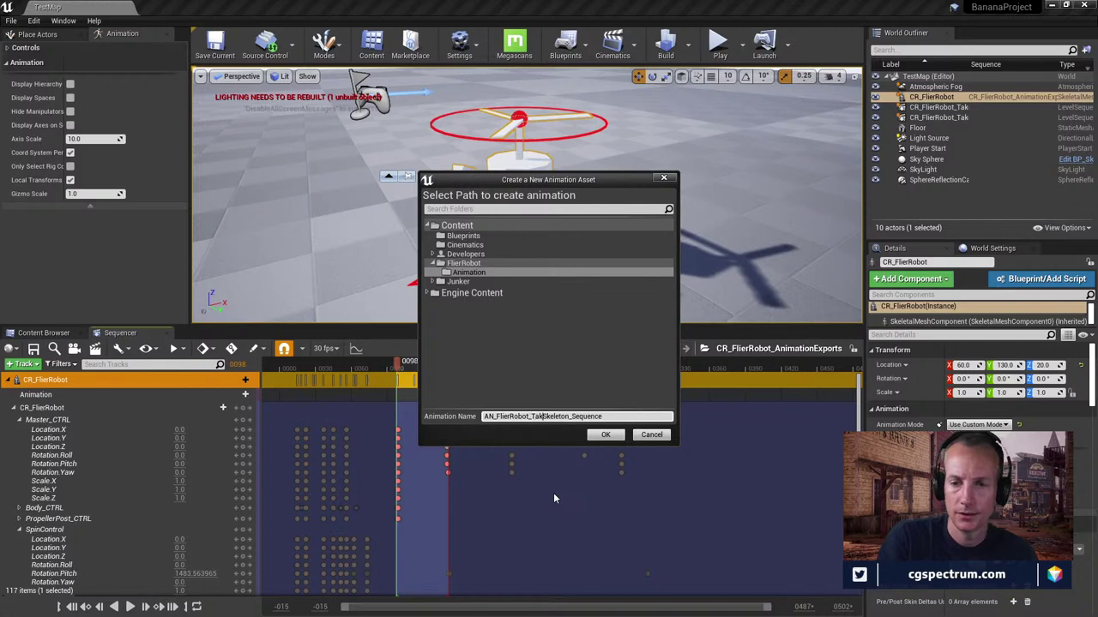
{"action": "key", "text": "Delete"}
{"action": "key", "text": "Delete"}
{"action": "key", "text": "Delete"}
{"action": "key", "text": "Delete"}
{"action": "key", "text": "Delete"}
{"action": "key", "text": "Delete"}
{"action": "key", "text": "Delete"}
{"action": "key", "text": "Delete"}
{"action": "key", "text": "Delete"}
{"action": "key", "text": "Delete"}
{"action": "key", "text": "Delete"}
{"action": "key", "text": "Delete"}
{"action": "type", "text": "Off"}
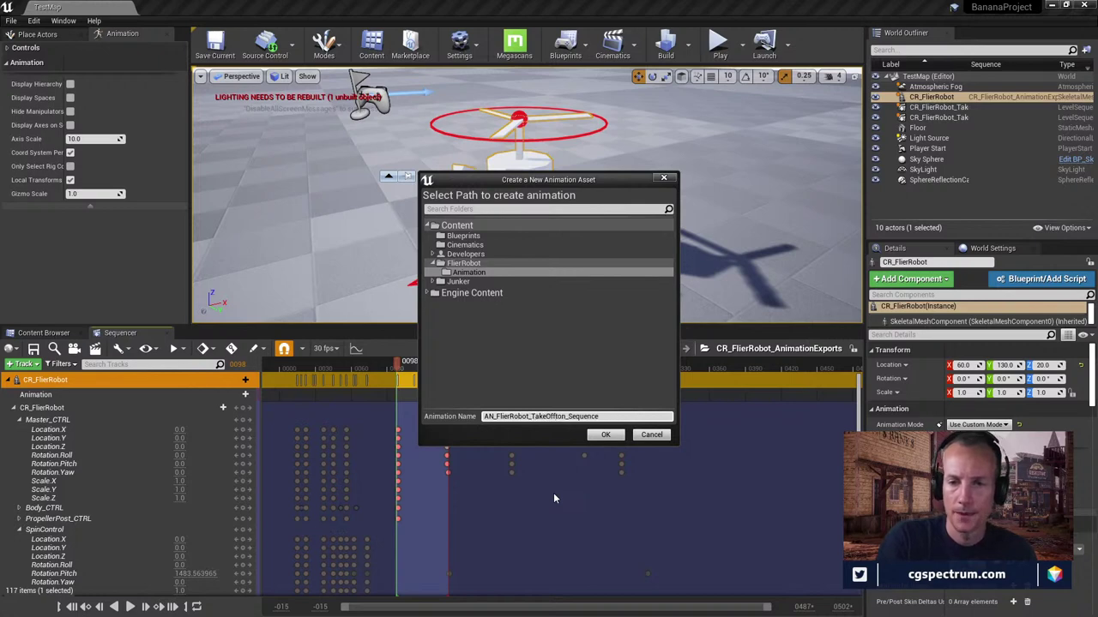
{"action": "key", "text": "Delete"}
{"action": "key", "text": "Delete"}
{"action": "key", "text": "Delete"}
{"action": "key", "text": "Delete"}
{"action": "key", "text": "Delete"}
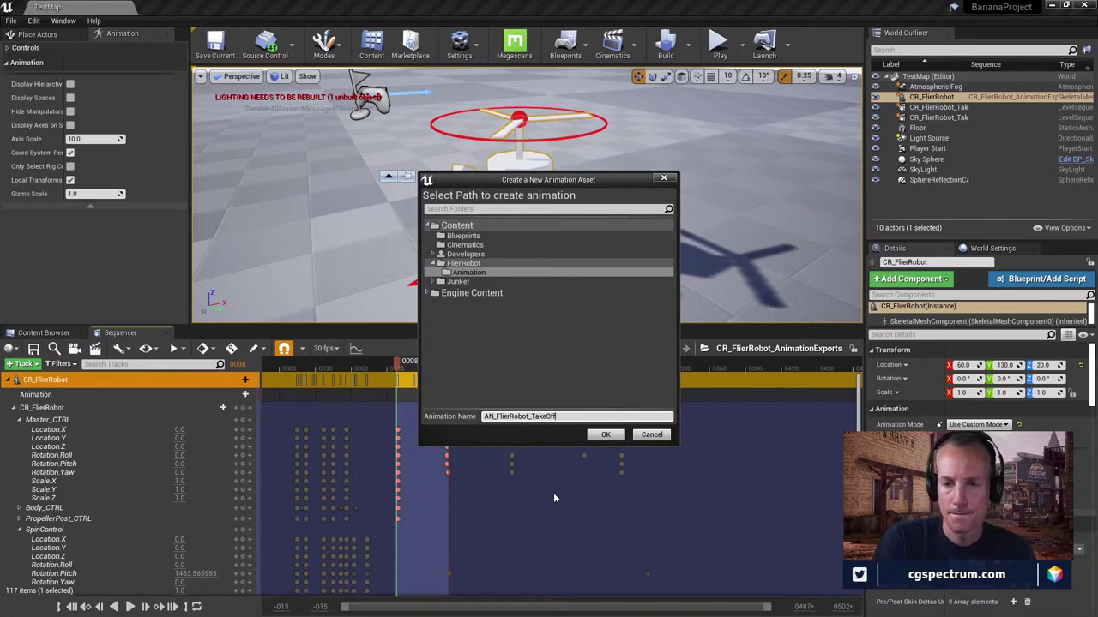
{"action": "left_click", "coordinate": [601, 437]}
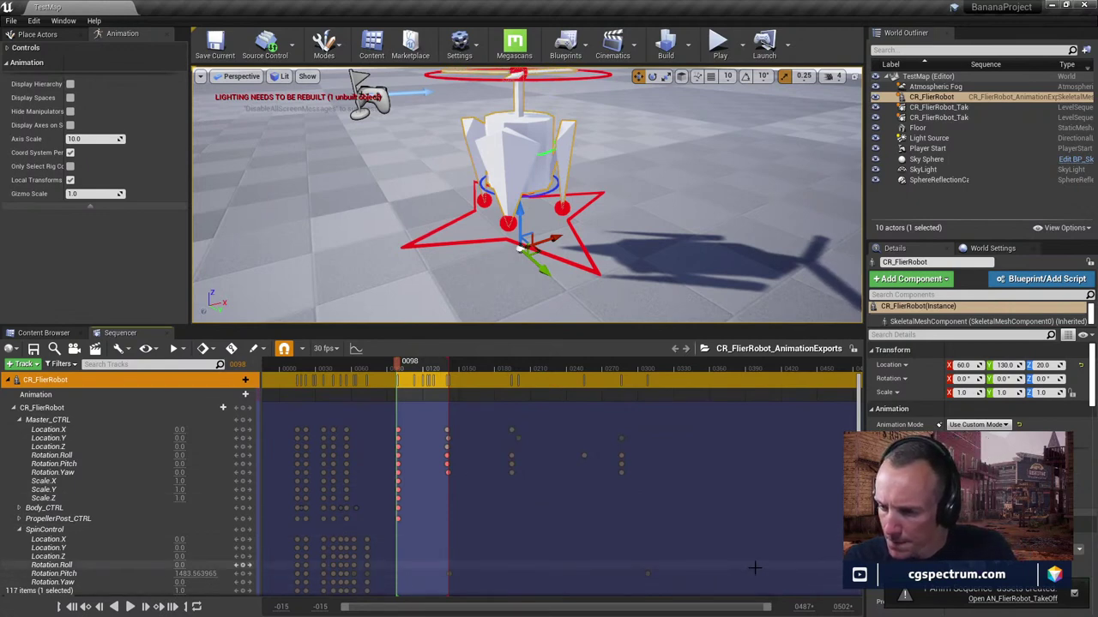
Open the newly baked AN_FlierRobot_TakeOff, review its playback in the preview, and save the asset
{"action": "left_click", "coordinate": [1013, 601]}
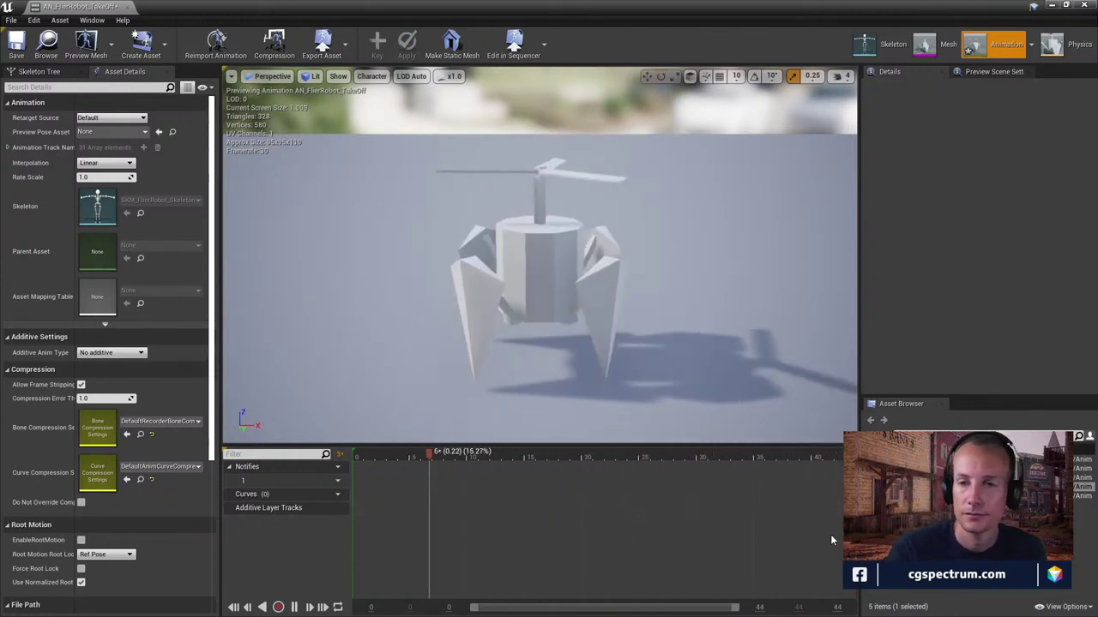
{"action": "mouse_move", "coordinate": [637, 255]}
{"action": "right_mouse_down"}
{"action": "mouse_move", "coordinate": [637, 283]}
{"action": "mouse_move", "coordinate": [652, 258]}
{"action": "mouse_move", "coordinate": [604, 252]}
{"action": "mouse_move", "coordinate": [660, 254]}
{"action": "mouse_move", "coordinate": [622, 237]}
{"action": "mouse_move", "coordinate": [643, 258]}
{"action": "right_mouse_up"}
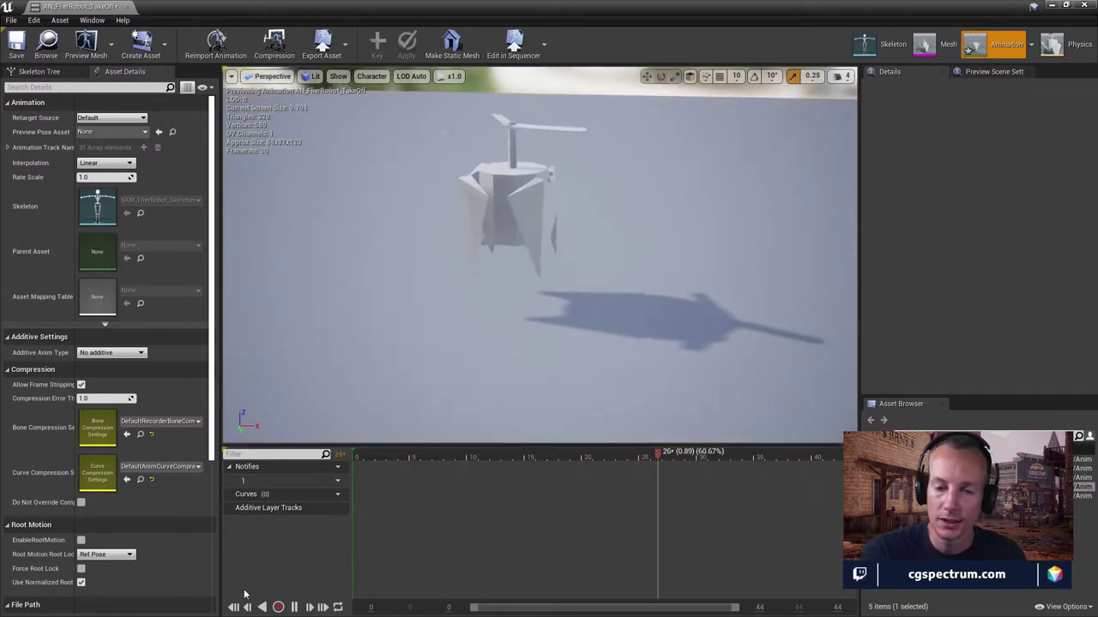
{"action": "left_click", "coordinate": [294, 607]}
{"action": "double_click", "coordinate": [549, 6]}
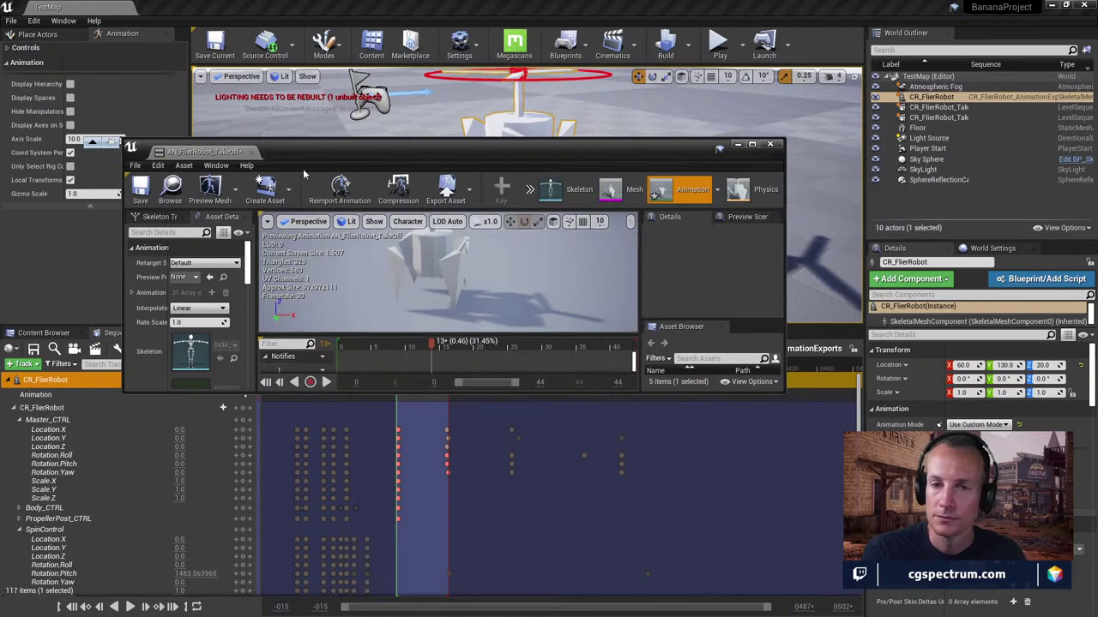
{"action": "left_click", "coordinate": [171, 191]}
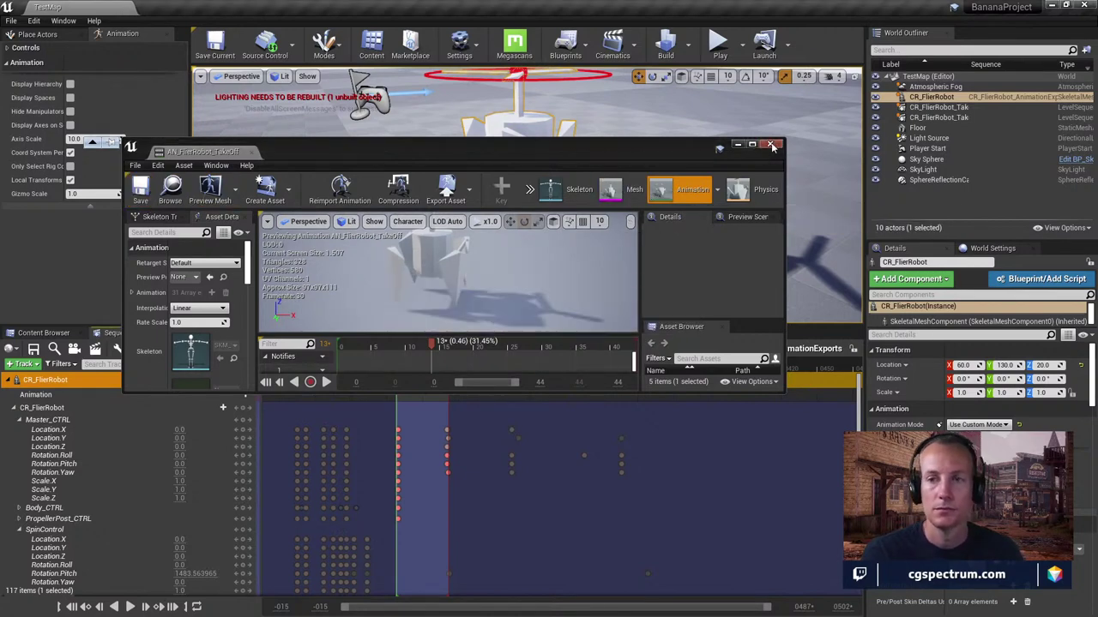
Set the sequence's playback range to run from frame 140 to about frame 162
{"action": "left_click_drag", "start_coordinate": [399, 364], "coordinate": [448, 362]}
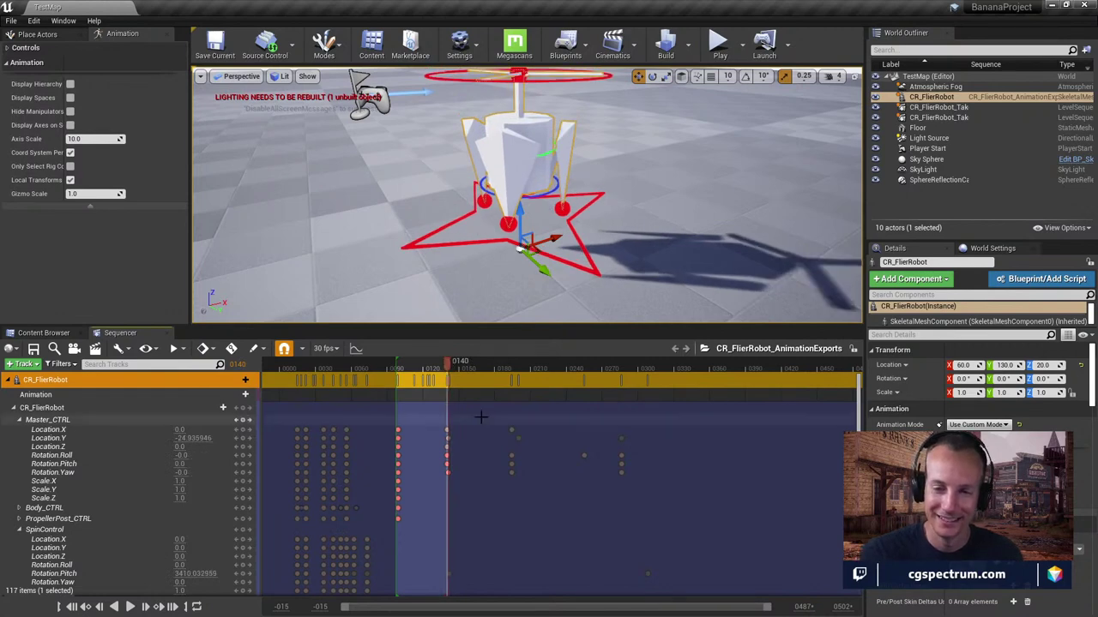
{"action": "left_click_drag", "start_coordinate": [444, 368], "coordinate": [500, 369]}
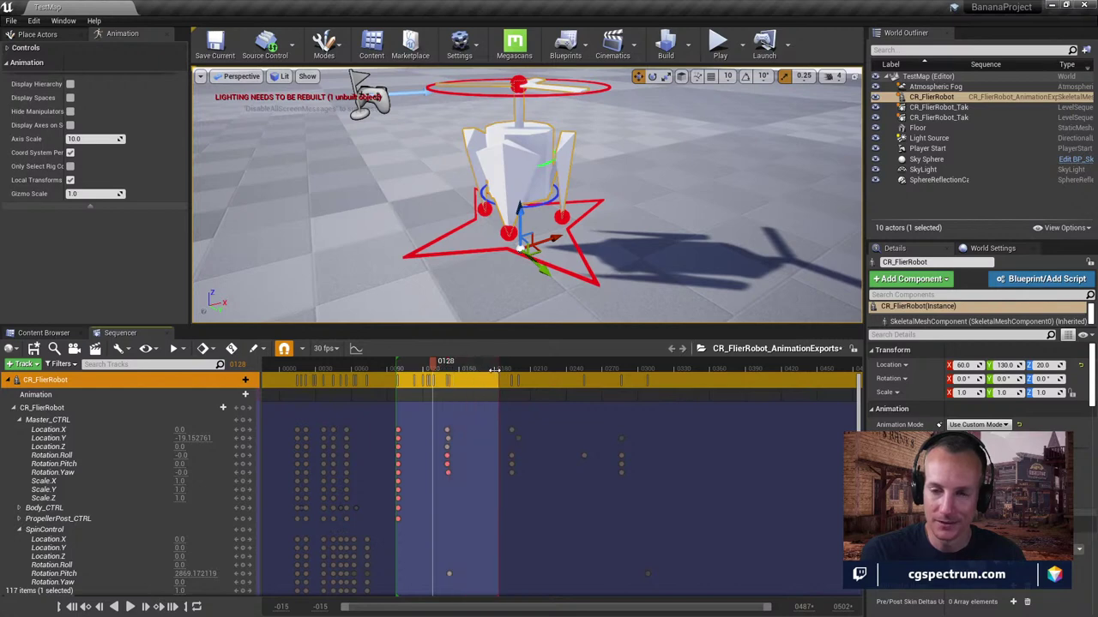
{"action": "left_click_drag", "start_coordinate": [395, 367], "coordinate": [447, 370]}
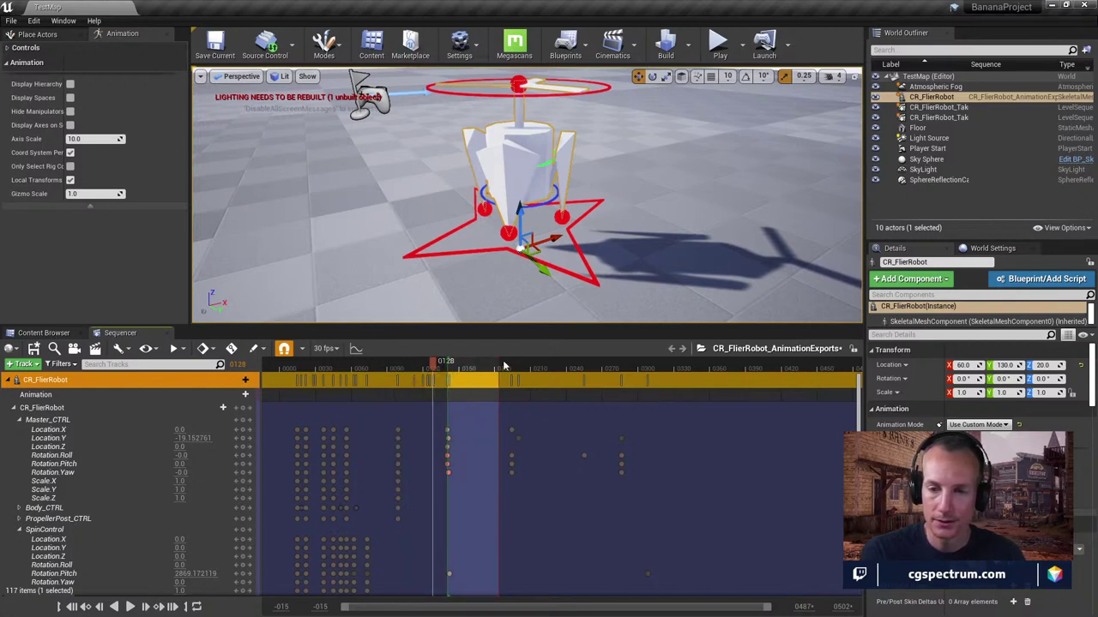
{"action": "left_click_drag", "start_coordinate": [496, 361], "coordinate": [470, 362]}
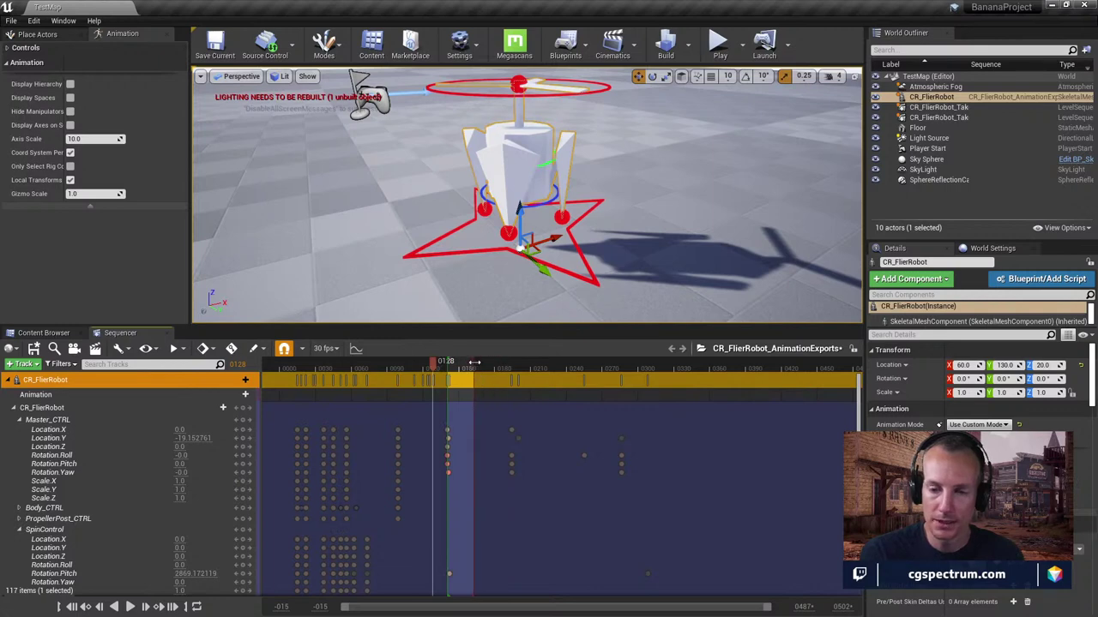
Copy the Master_CTRL location and rotation keys and the SpinControl Rotation.Pitch key from frame 140 to frame 162, and scrub the section
{"action": "scroll", "coordinate": [460, 499], "scroll_direction": "down", "scroll_amount": 5}
{"action": "scroll", "coordinate": [458, 500], "scroll_direction": "up", "scroll_amount": 5}
{"action": "scroll", "coordinate": [469, 459], "scroll_direction": "down", "scroll_amount": 2}
{"action": "scroll", "coordinate": [470, 452], "scroll_direction": "down", "scroll_amount": 1}
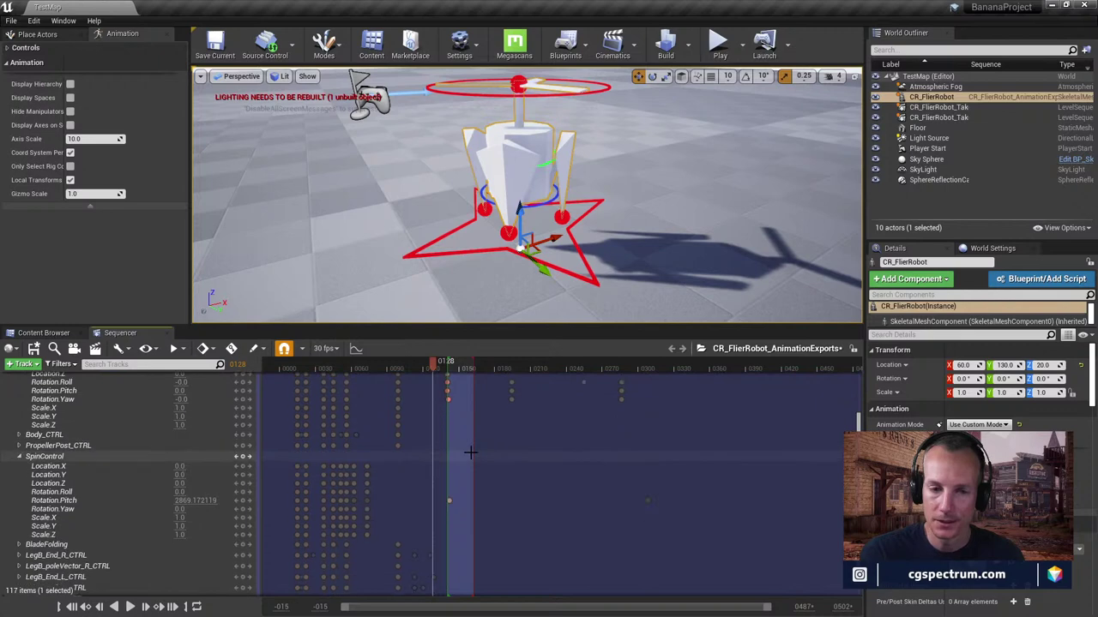
{"action": "scroll", "coordinate": [470, 452], "scroll_direction": "up", "scroll_amount": 4}
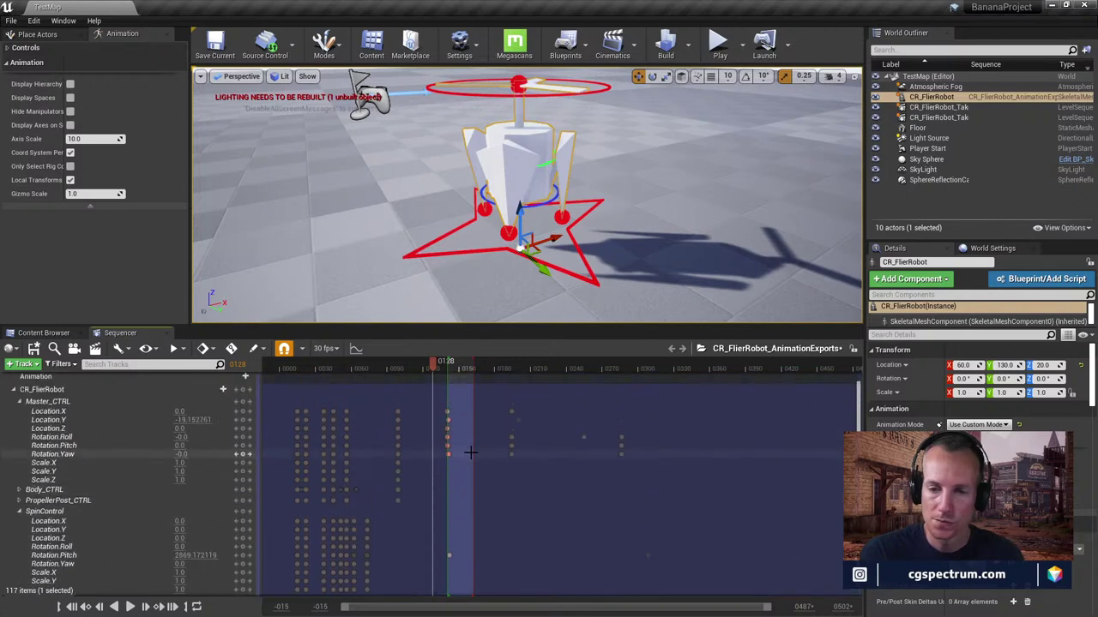
{"action": "left_click_drag", "start_coordinate": [442, 418], "coordinate": [478, 593]}
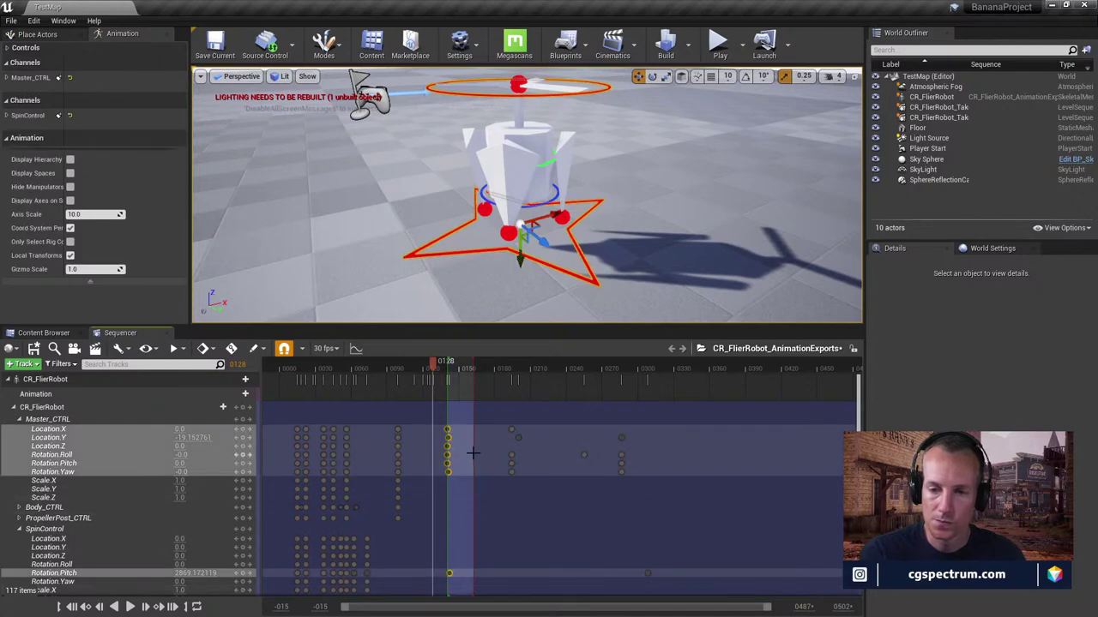
{"action": "left_click_drag", "start_coordinate": [480, 367], "coordinate": [474, 368]}
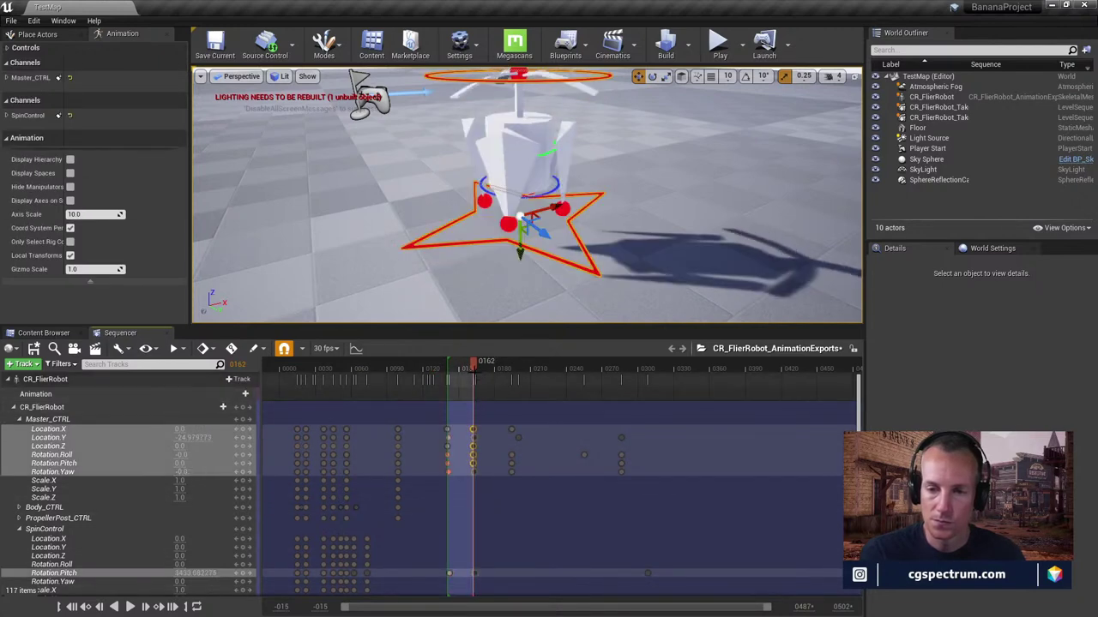
{"action": "mouse_move", "coordinate": [471, 367]}
{"action": "left_mouse_down"}
{"action": "mouse_move", "coordinate": [443, 369]}
{"action": "mouse_move", "coordinate": [459, 383]}
{"action": "left_mouse_up"}
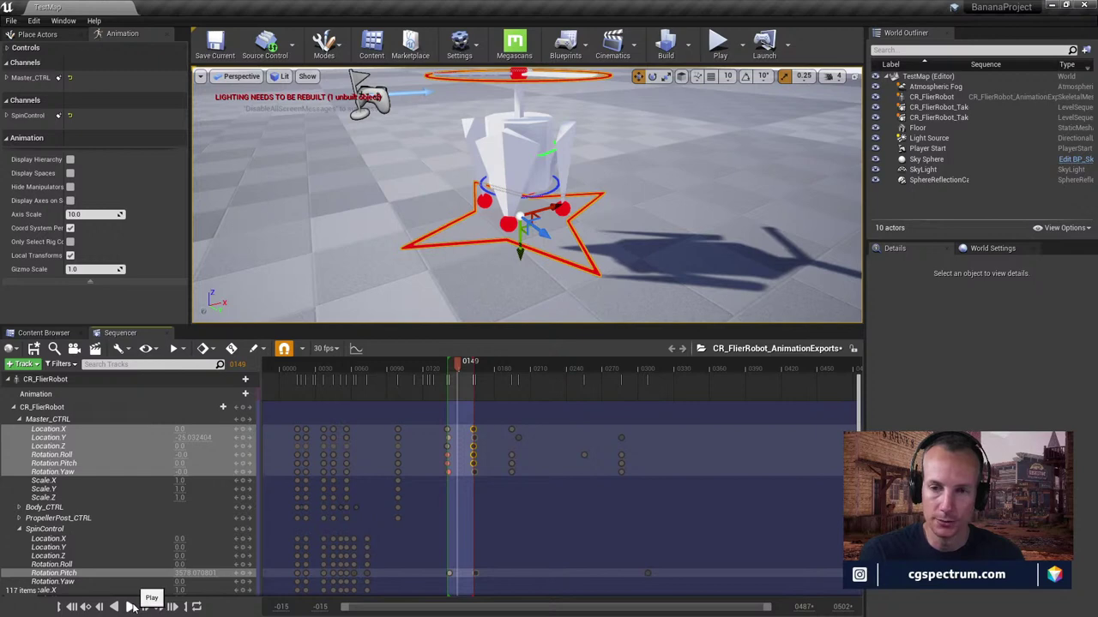
Undo the keys pasted at frame 162 and extend the end of the playback range to about frame 184
{"action": "left_click", "coordinate": [131, 606]}
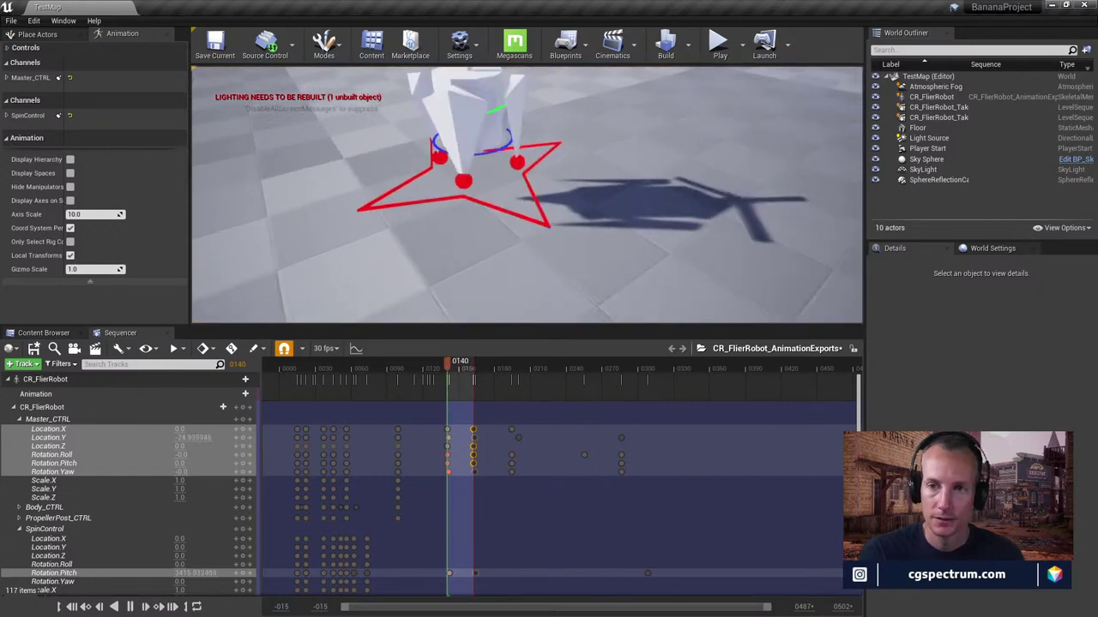
{"action": "key", "text": "ctrl+z"}
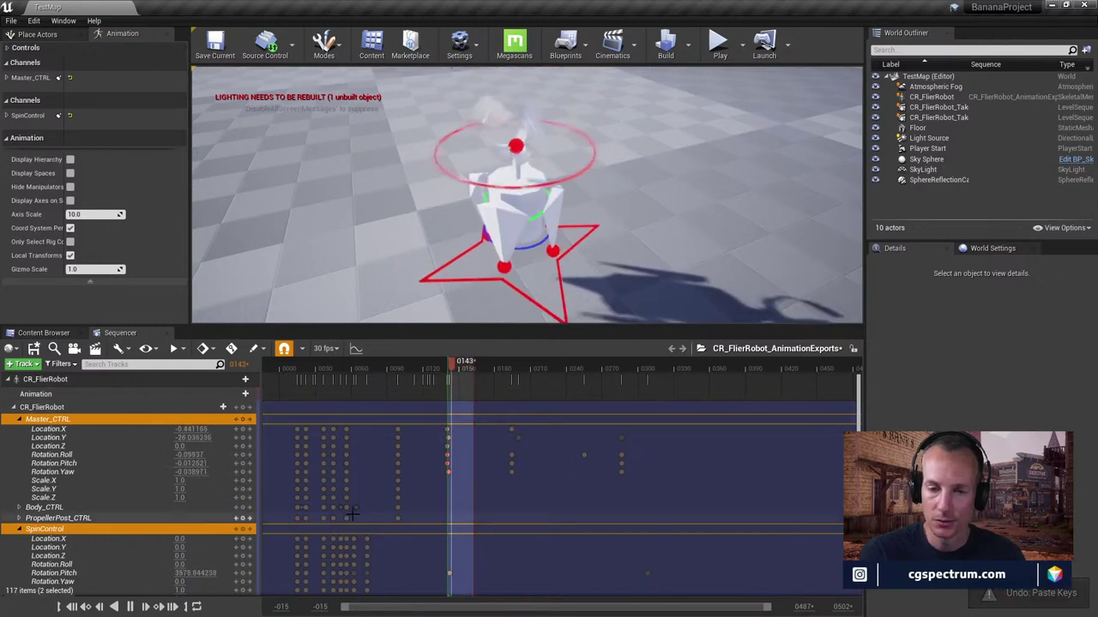
{"action": "left_click", "coordinate": [129, 606]}
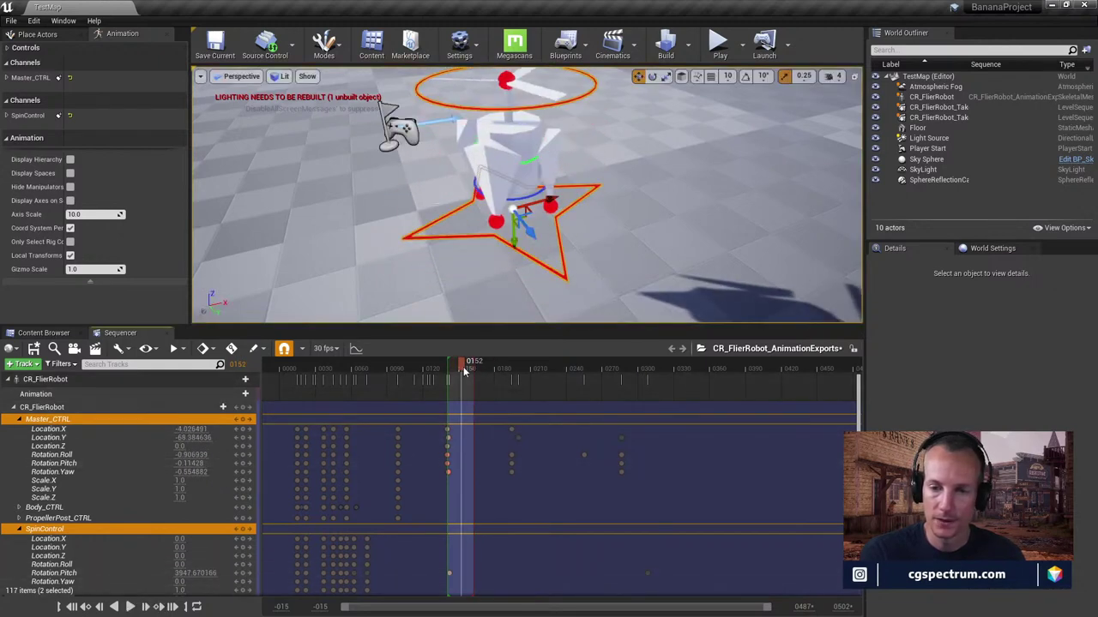
{"action": "mouse_move", "coordinate": [485, 368]}
{"action": "left_mouse_down"}
{"action": "mouse_move", "coordinate": [508, 368]}
{"action": "mouse_move", "coordinate": [502, 375]}
{"action": "left_mouse_up"}
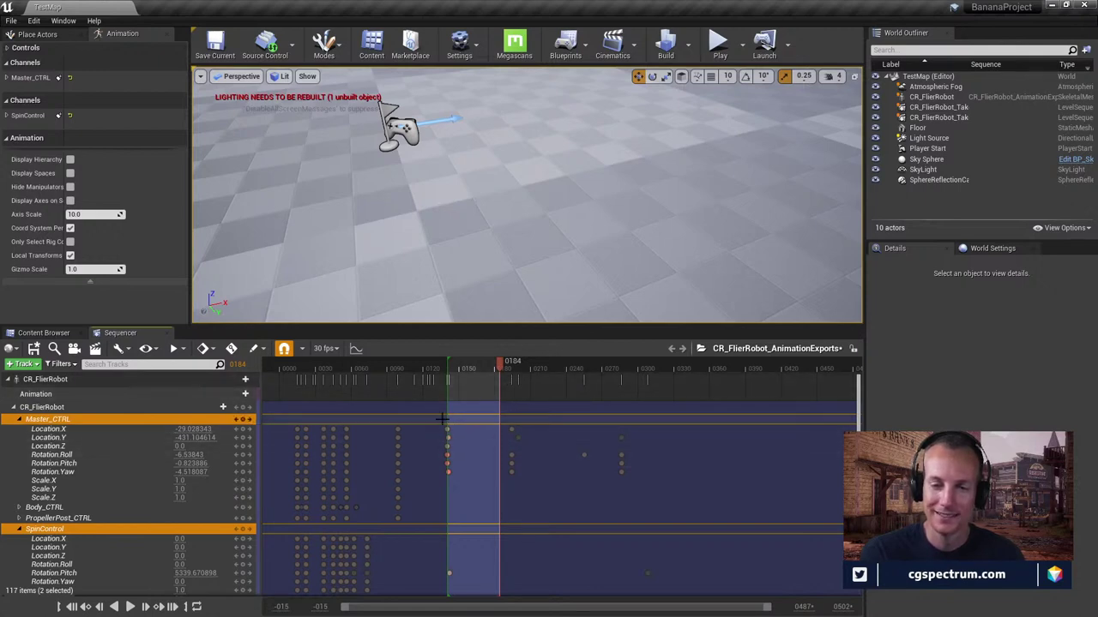
Copy the Master_CTRL location and rotation keys from frame 140 to the end of the playback range at frame 184, and scrub through it
{"action": "scroll", "coordinate": [553, 457], "scroll_direction": "down", "scroll_amount": 2}
{"action": "scroll", "coordinate": [553, 457], "scroll_direction": "down", "scroll_amount": 2}
{"action": "scroll", "coordinate": [553, 457], "scroll_direction": "up", "scroll_amount": 3}
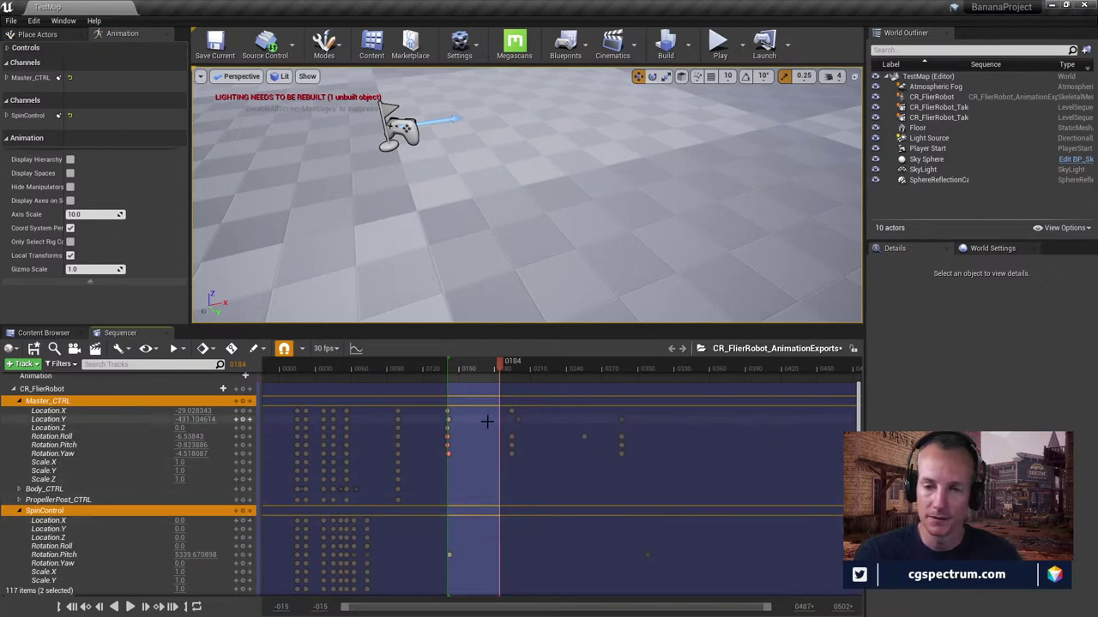
{"action": "left_click_drag", "start_coordinate": [444, 396], "coordinate": [468, 456]}
{"action": "key", "text": "ctrl+c"}
{"action": "key", "text": "ctrl+v"}
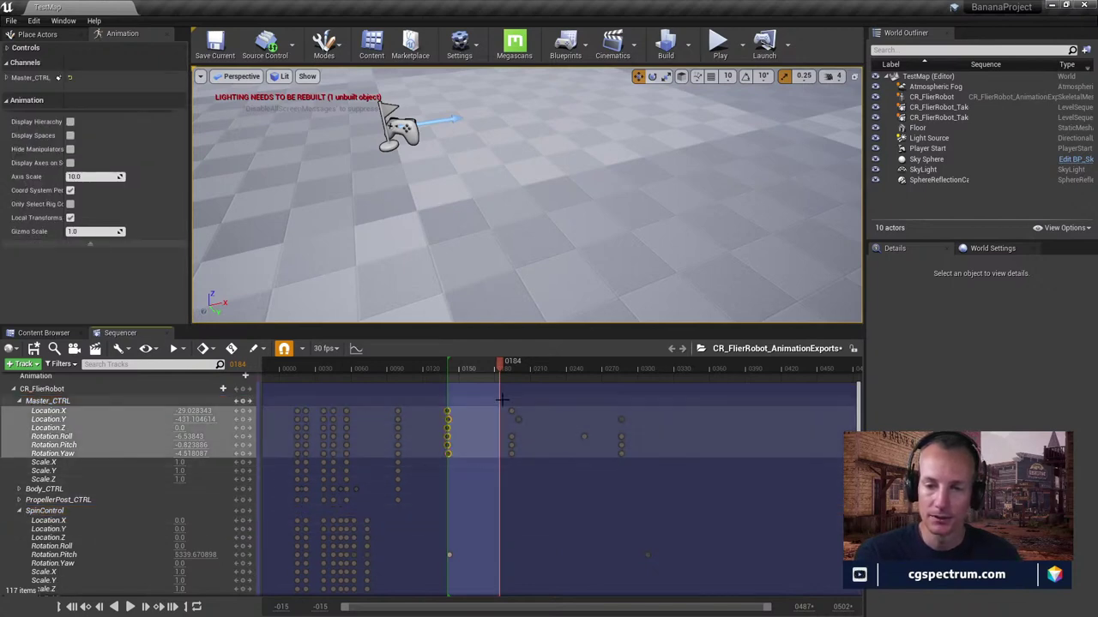
{"action": "left_click", "coordinate": [453, 369]}
{"action": "left_click_drag", "start_coordinate": [454, 381], "coordinate": [501, 393]}
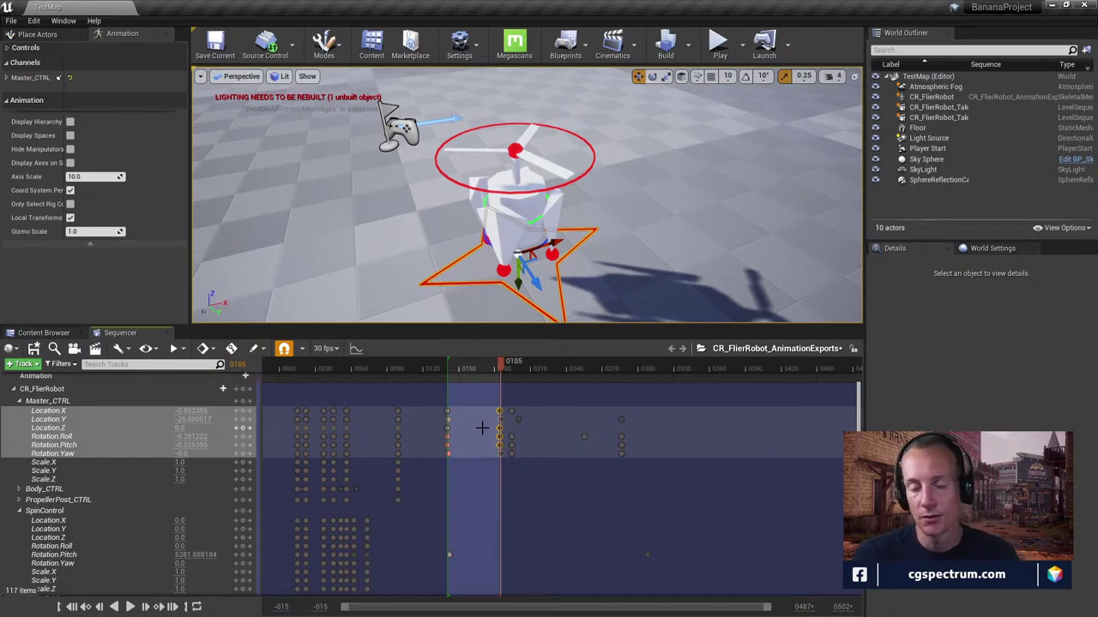
Step back through the section's final frames and play it in the viewport to check the robot's motion across the loop
{"action": "mouse_move", "coordinate": [684, 168]}
{"action": "right_mouse_down"}
{"action": "mouse_move", "coordinate": [684, 180]}
{"action": "mouse_move", "coordinate": [644, 163]}
{"action": "right_mouse_up"}
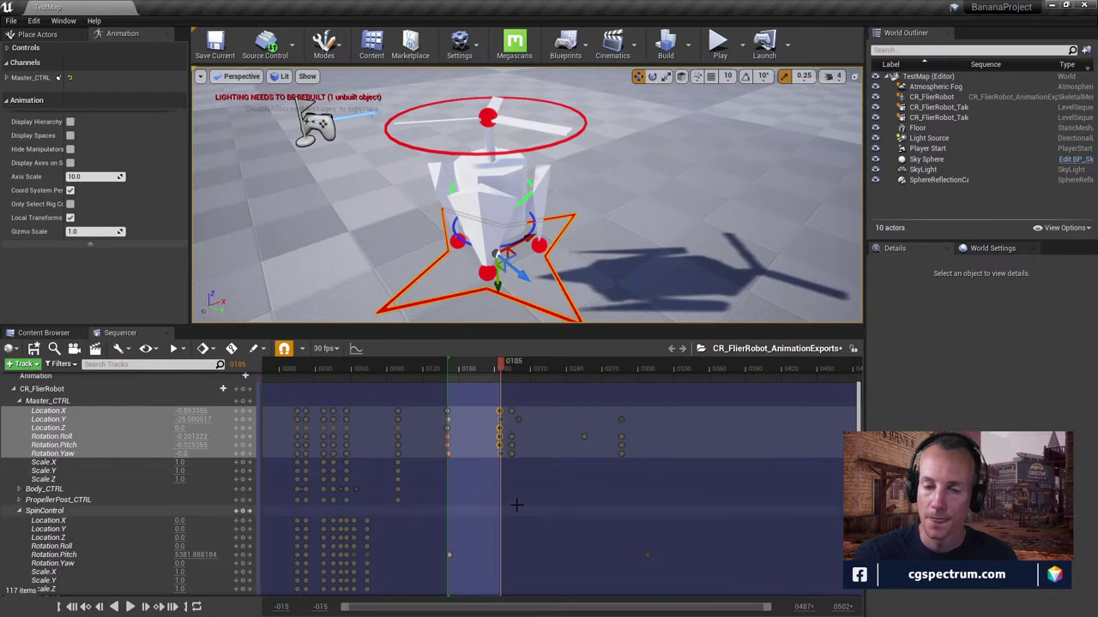
{"action": "mouse_move", "coordinate": [493, 371]}
{"action": "left_mouse_down"}
{"action": "mouse_move", "coordinate": [466, 371]}
{"action": "mouse_move", "coordinate": [500, 372]}
{"action": "left_mouse_up"}
{"action": "key", "text": "Left"}
{"action": "key", "text": "Left"}
{"action": "key", "text": "Left"}
{"action": "key", "text": "Left"}
{"action": "key", "text": "Left"}
{"action": "key", "text": "Left"}
{"action": "key", "text": "Left"}
{"action": "key", "text": "Left"}
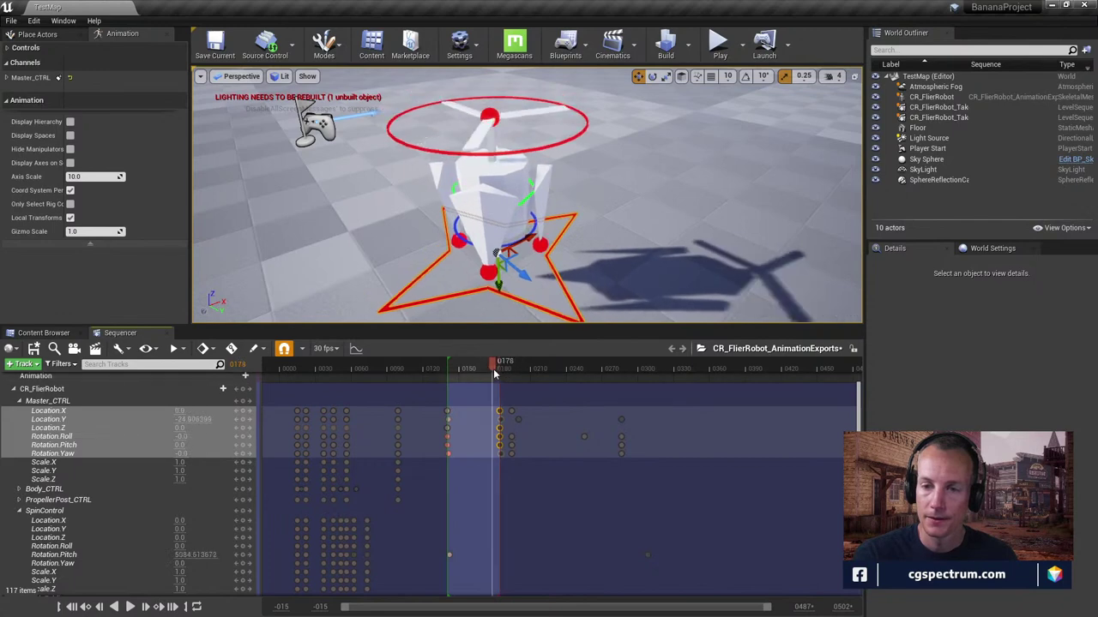
{"action": "left_click", "coordinate": [498, 369]}
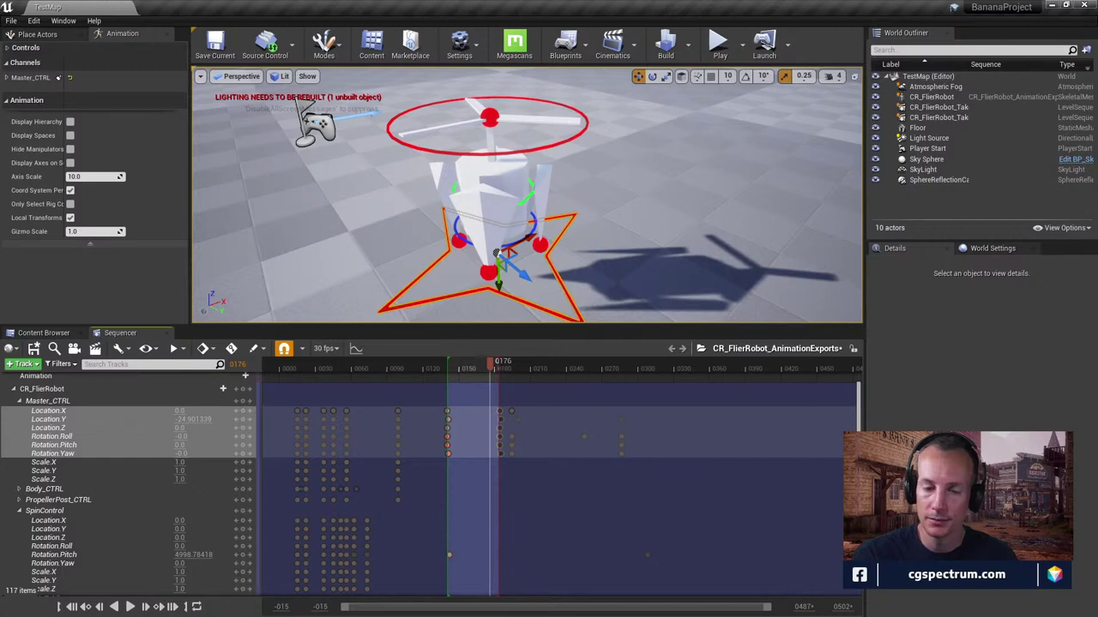
{"action": "left_click", "coordinate": [131, 606]}
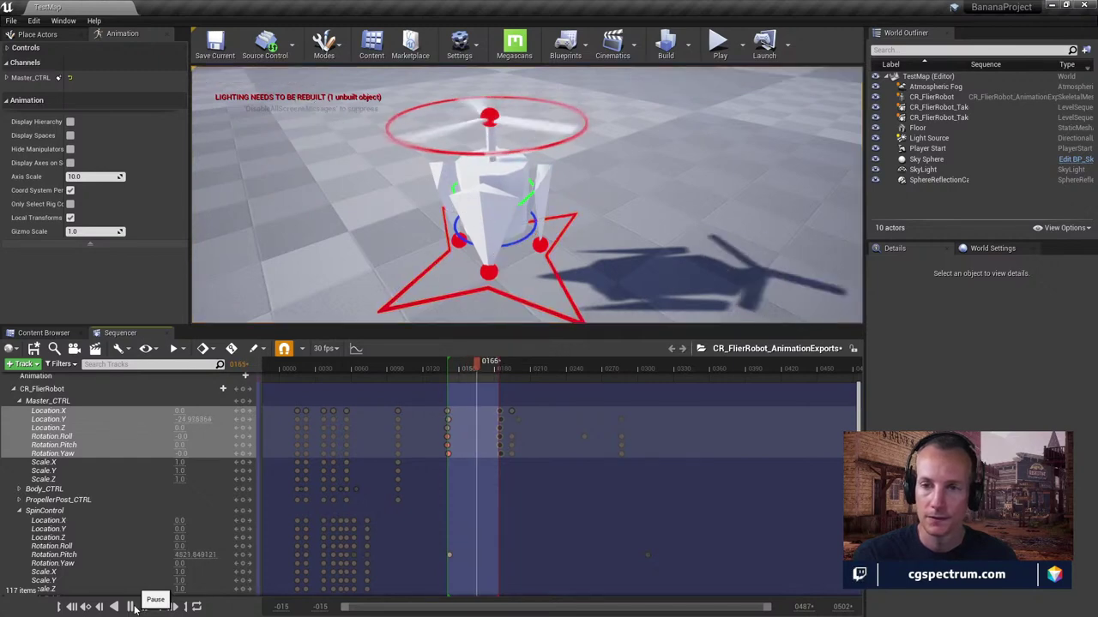
{"action": "left_click", "coordinate": [132, 606]}
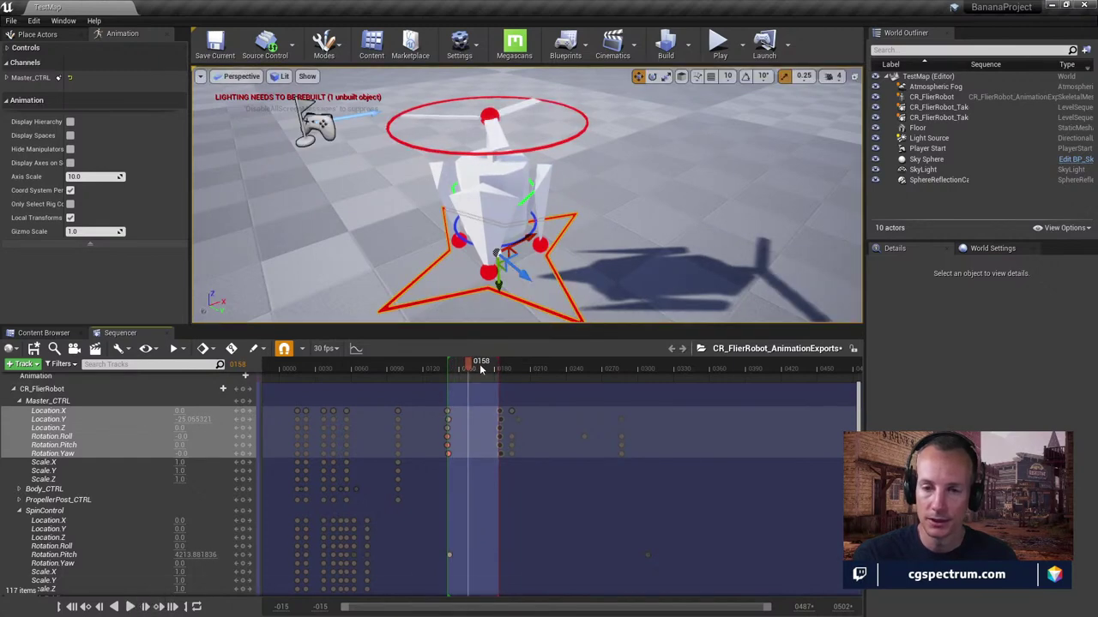
Key Master_CTRL's Location.Y and rotation channels at frame 161, with the Location.Y curve shown in the curve editor
{"action": "left_click_drag", "start_coordinate": [469, 374], "coordinate": [473, 375]}
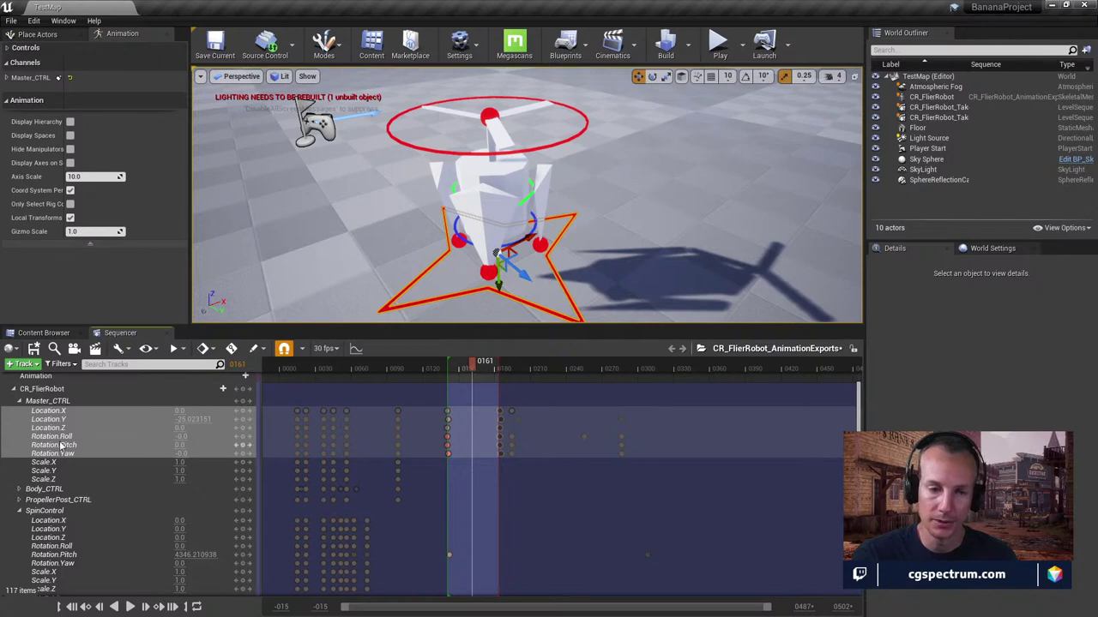
{"action": "left_click", "coordinate": [356, 354]}
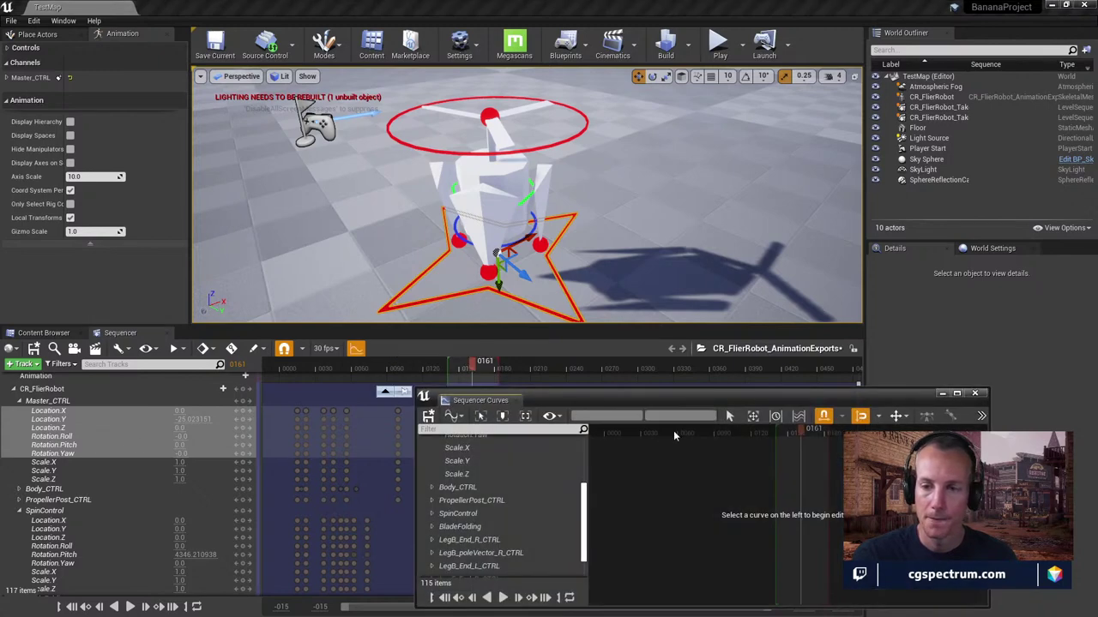
{"action": "left_click_drag", "start_coordinate": [678, 403], "coordinate": [720, 167]}
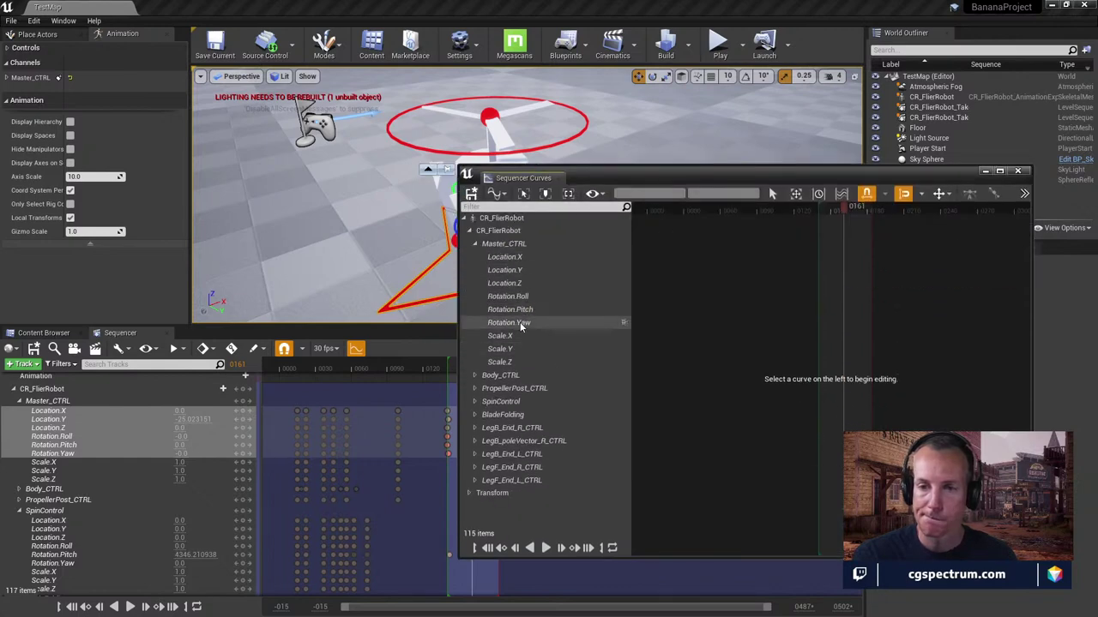
{"action": "left_click", "coordinate": [506, 270]}
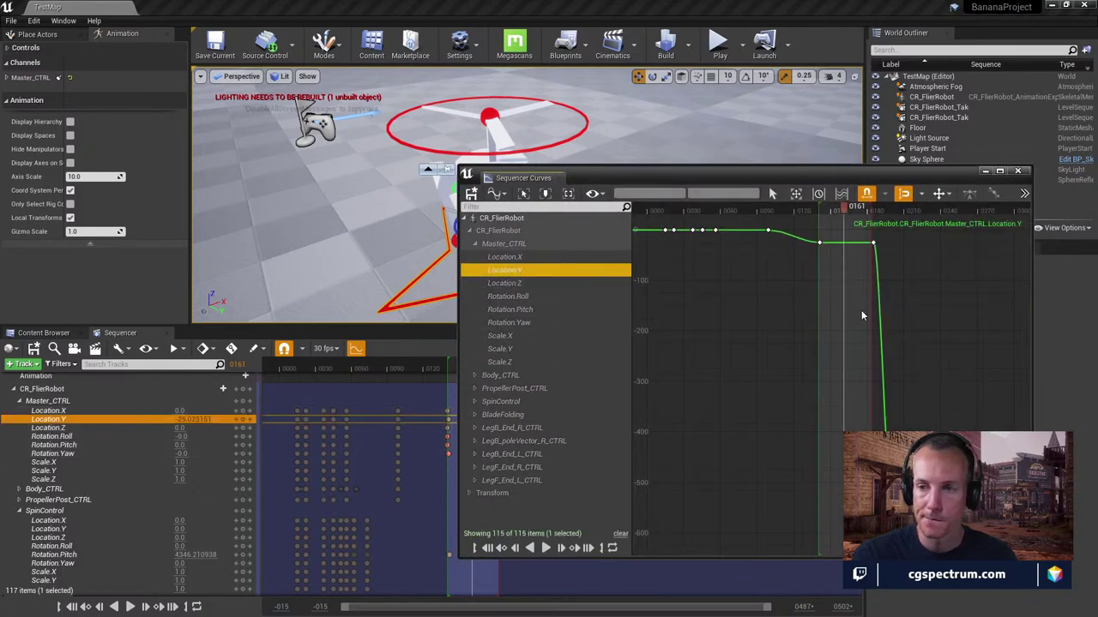
{"action": "left_click", "coordinate": [243, 418]}
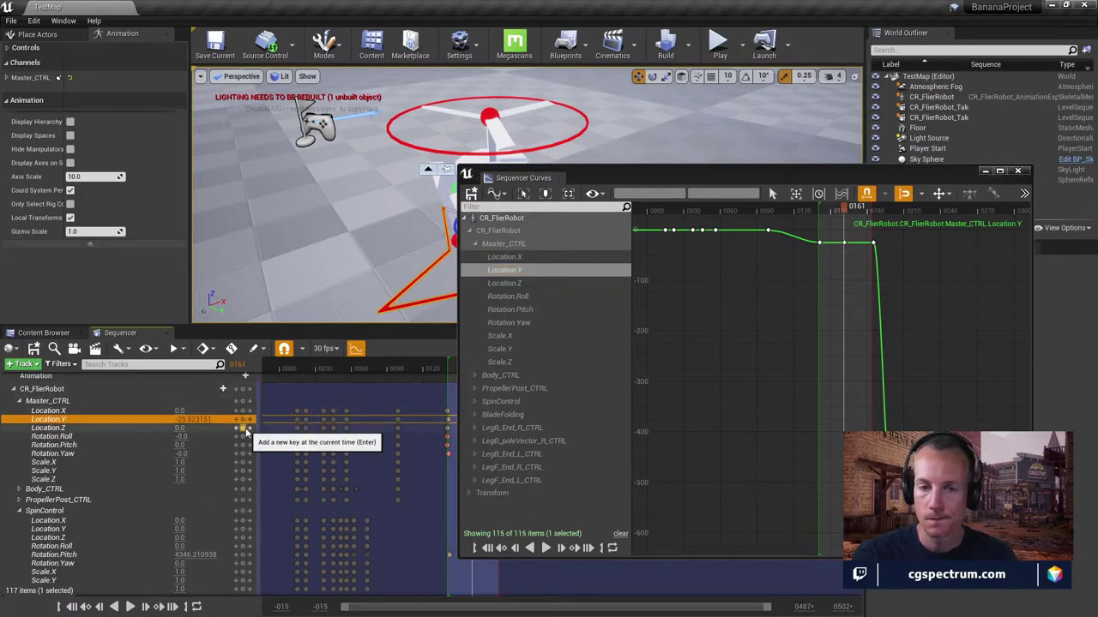
{"action": "left_click", "coordinate": [245, 446]}
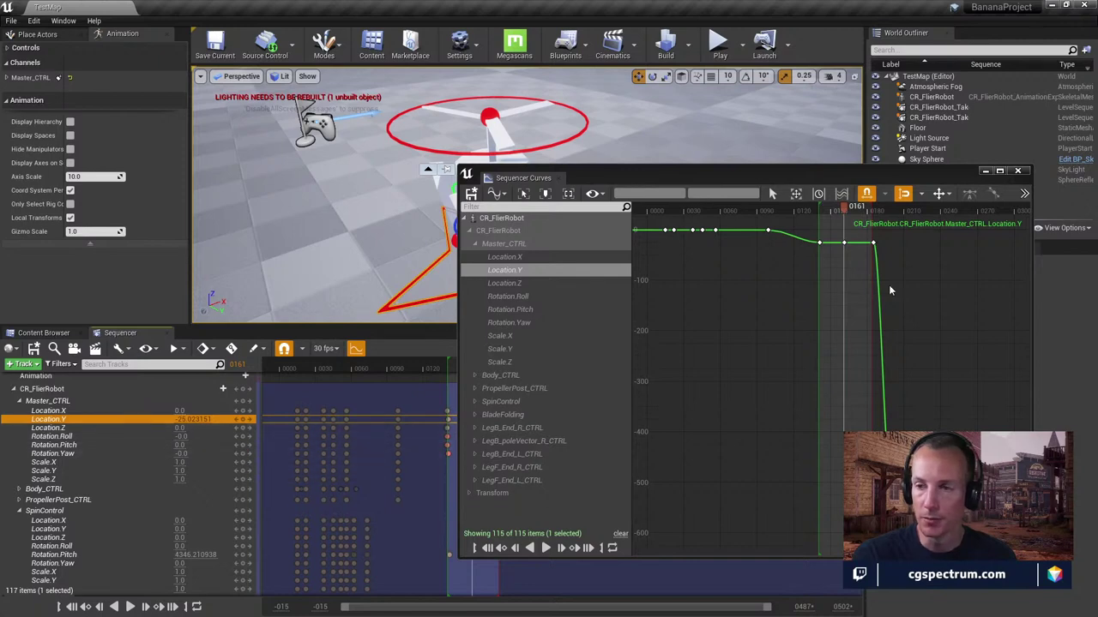
Turn off value snapping for curves and lower the middle Location.Y key to about -29.8 at frame 162
{"action": "scroll", "coordinate": [883, 242], "scroll_direction": "up", "scroll_amount": 5}
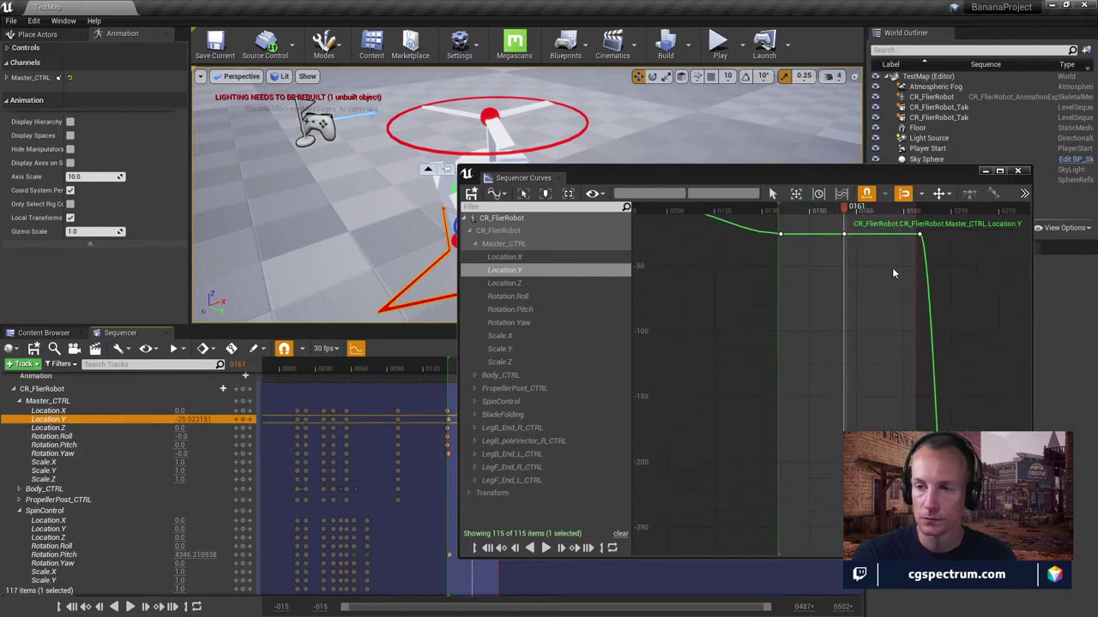
{"action": "middle_click", "coordinate": [844, 234]}
{"action": "left_click_drag", "start_coordinate": [844, 233], "coordinate": [844, 248]}
{"action": "key", "text": "ctrl+z"}
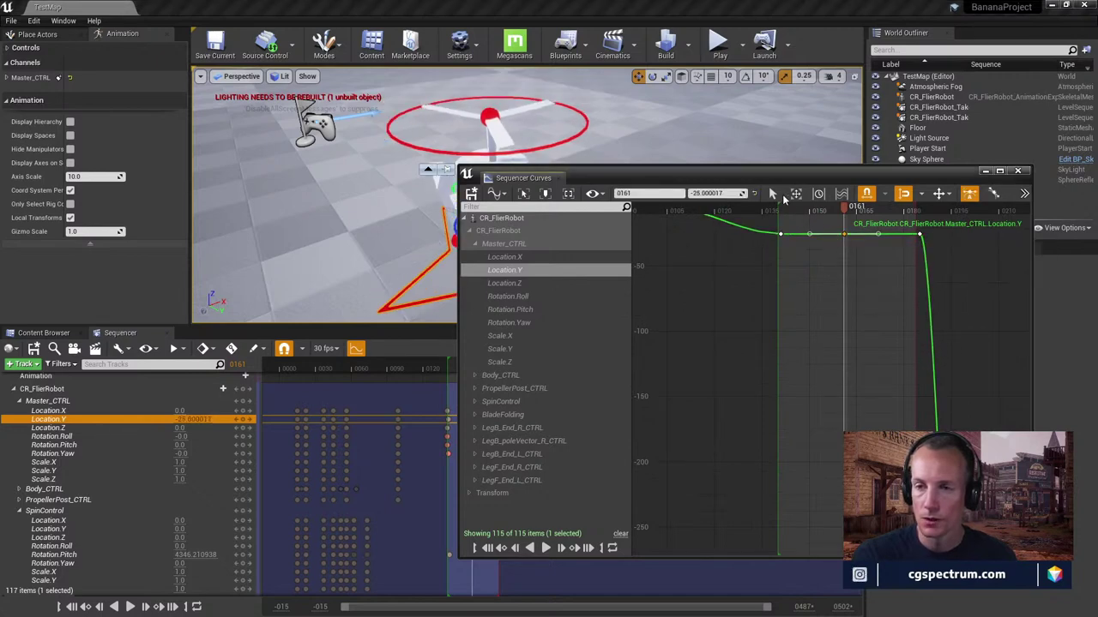
{"action": "left_click", "coordinate": [904, 194]}
{"action": "left_click_drag", "start_coordinate": [845, 234], "coordinate": [849, 245]}
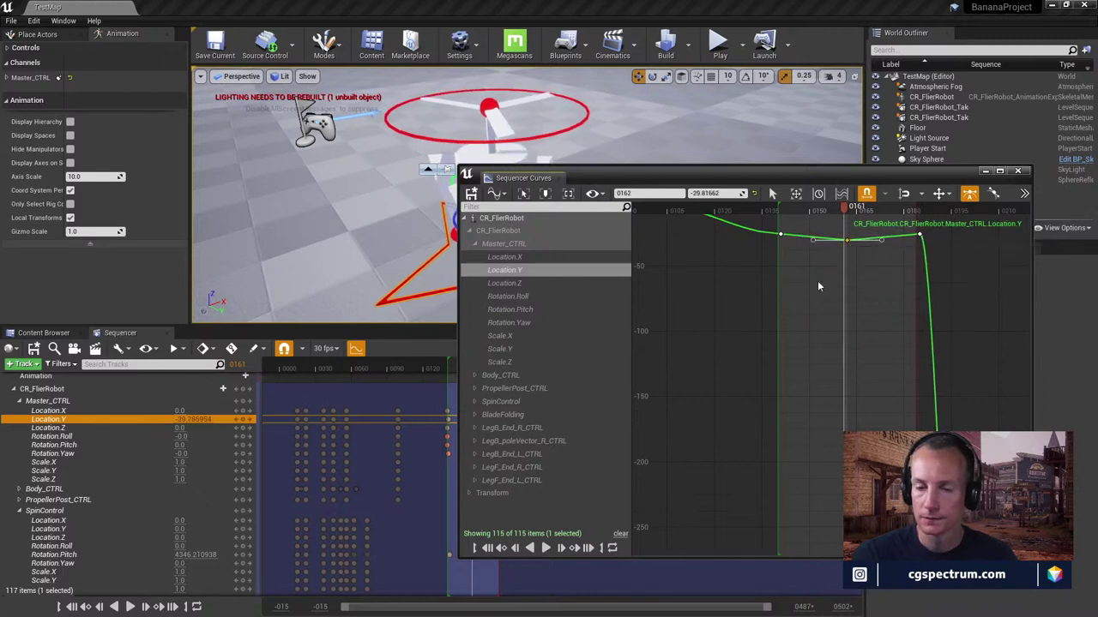
Play the section and lower Master_CTRL's middle Rotation.Pitch key to about -0.04 at frame 162
{"action": "left_click", "coordinate": [545, 549]}
{"action": "left_click_drag", "start_coordinate": [735, 173], "coordinate": [705, 221]}
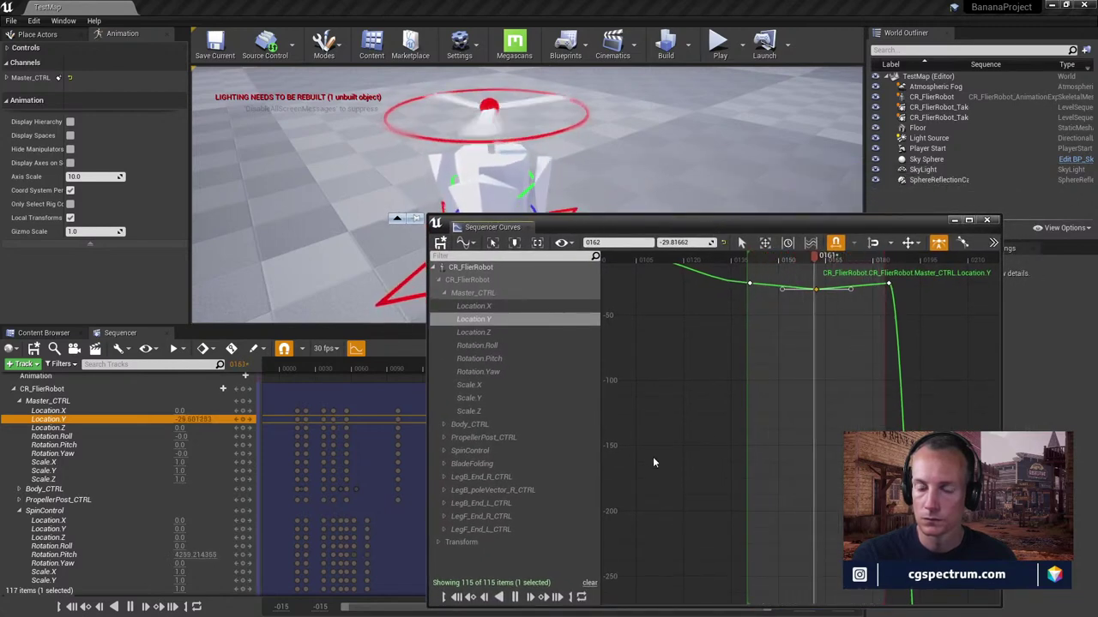
{"action": "left_click", "coordinate": [489, 356]}
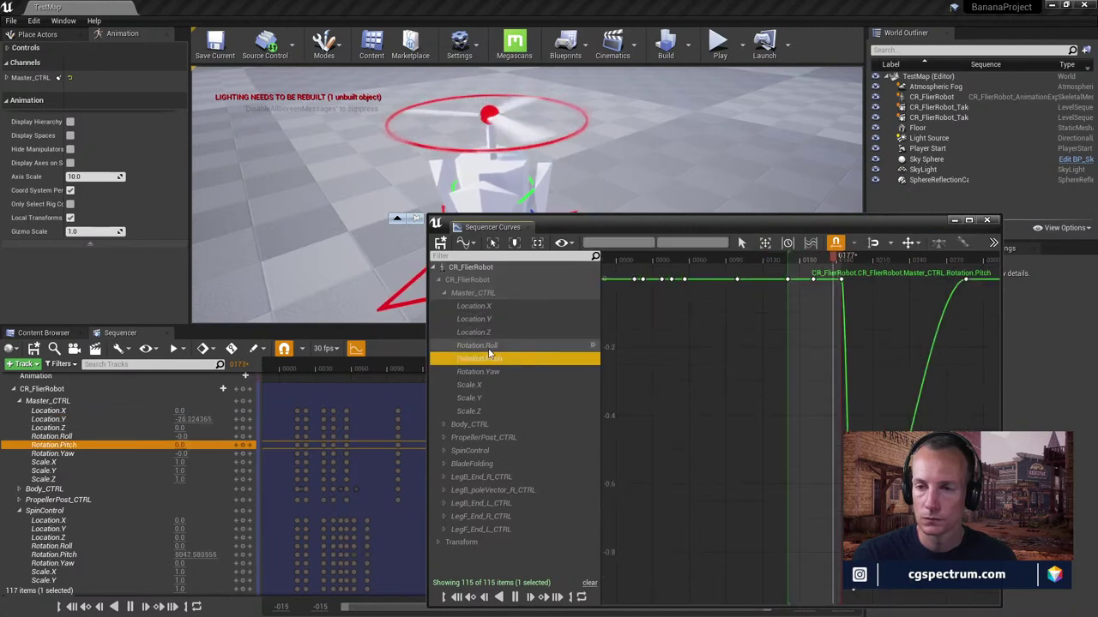
{"action": "mouse_move", "coordinate": [811, 283]}
{"action": "left_click_drag", "start_coordinate": [810, 283], "coordinate": [814, 283]}
{"action": "left_click", "coordinate": [814, 282]}
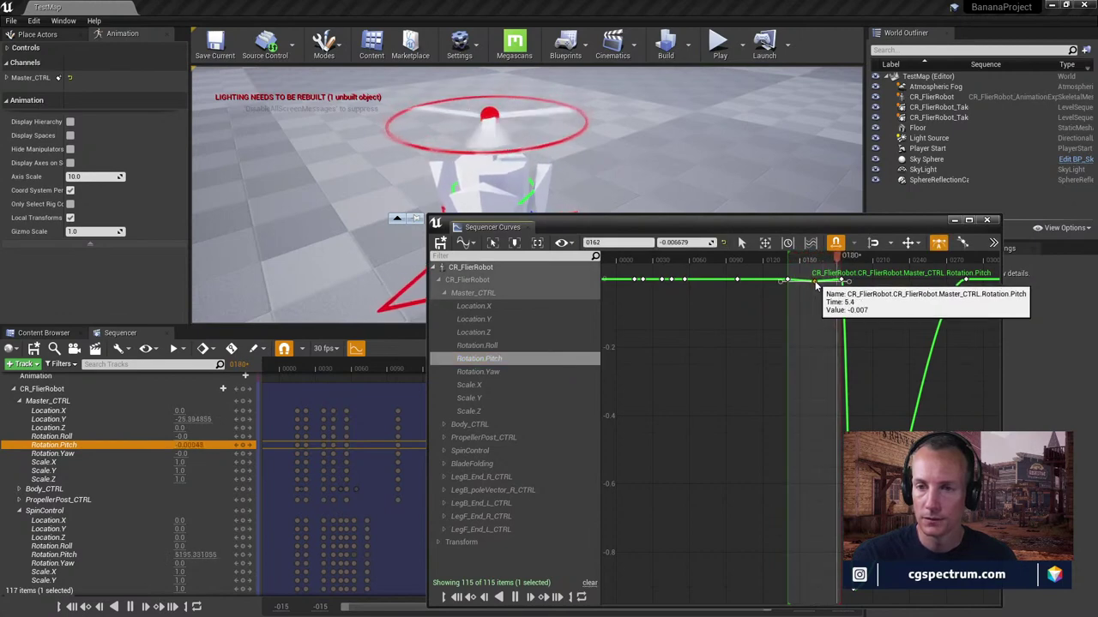
{"action": "left_click_drag", "start_coordinate": [814, 285], "coordinate": [815, 295]}
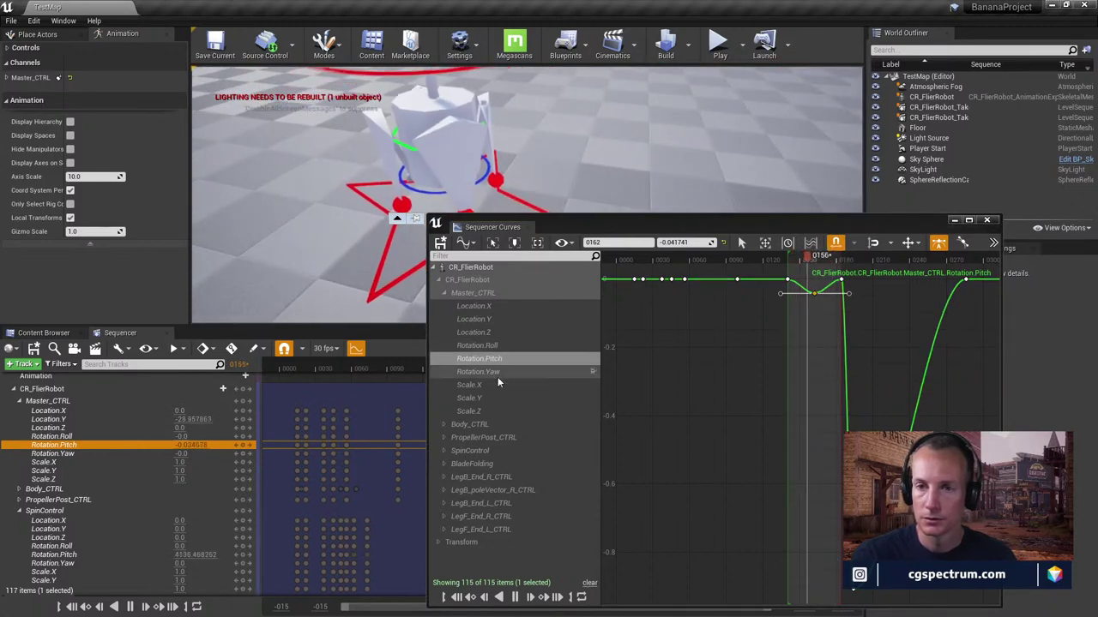
Lower Master_CTRL's middle Rotation.Roll key to about -1.8 and shift it to frame 154, keeping the robot in view
{"action": "left_click", "coordinate": [477, 345]}
{"action": "left_click_drag", "start_coordinate": [813, 280], "coordinate": [817, 360]}
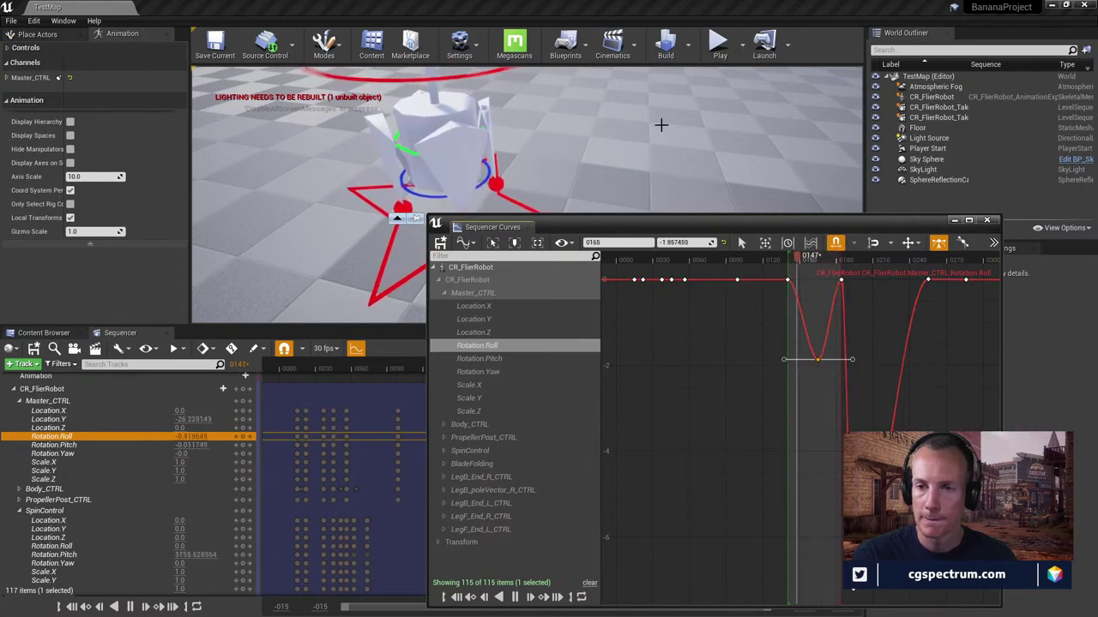
{"action": "left_click_drag", "start_coordinate": [662, 210], "coordinate": [677, 373]}
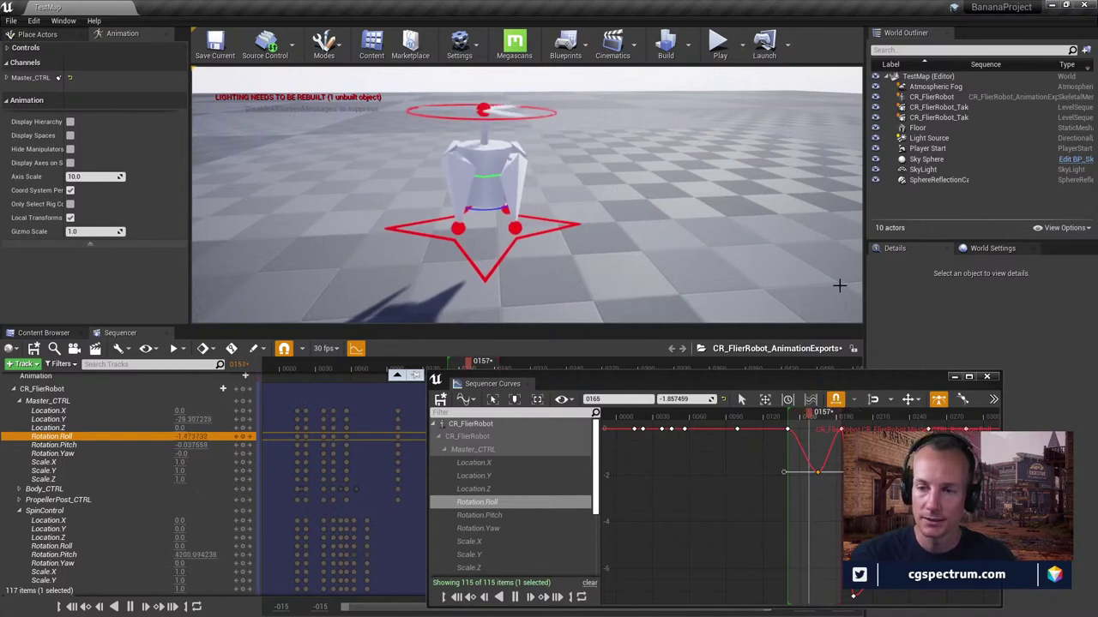
{"action": "right_click", "coordinate": [816, 474]}
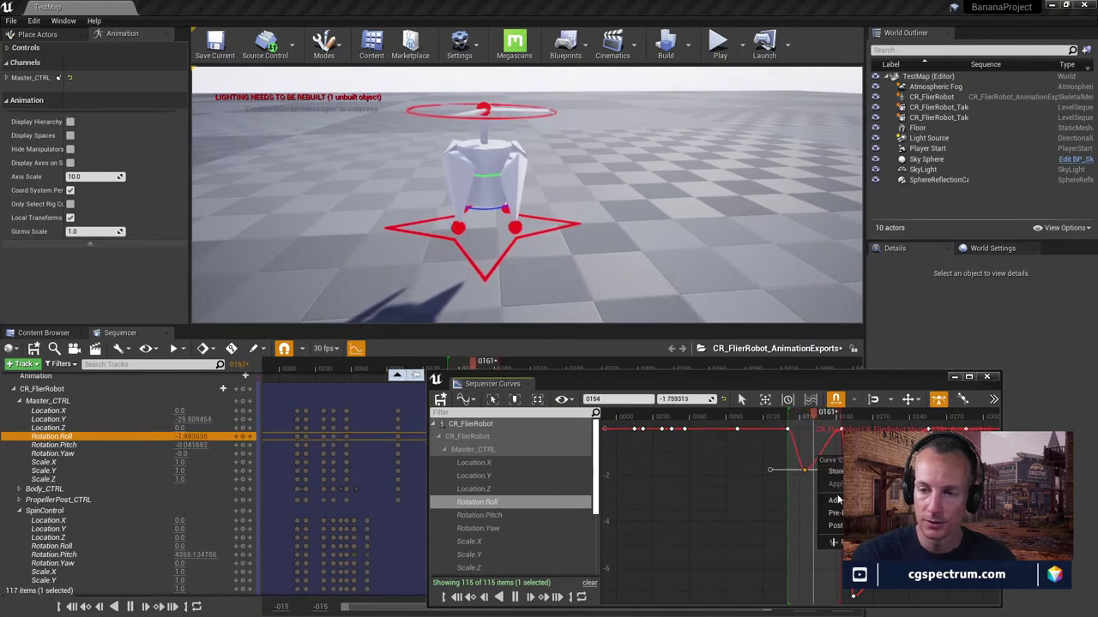
Apply user tangents to the Master_CTRL Rotation.Roll keys at frames 140 and 184 and slope their handles along the curve
{"action": "left_click", "coordinate": [826, 424]}
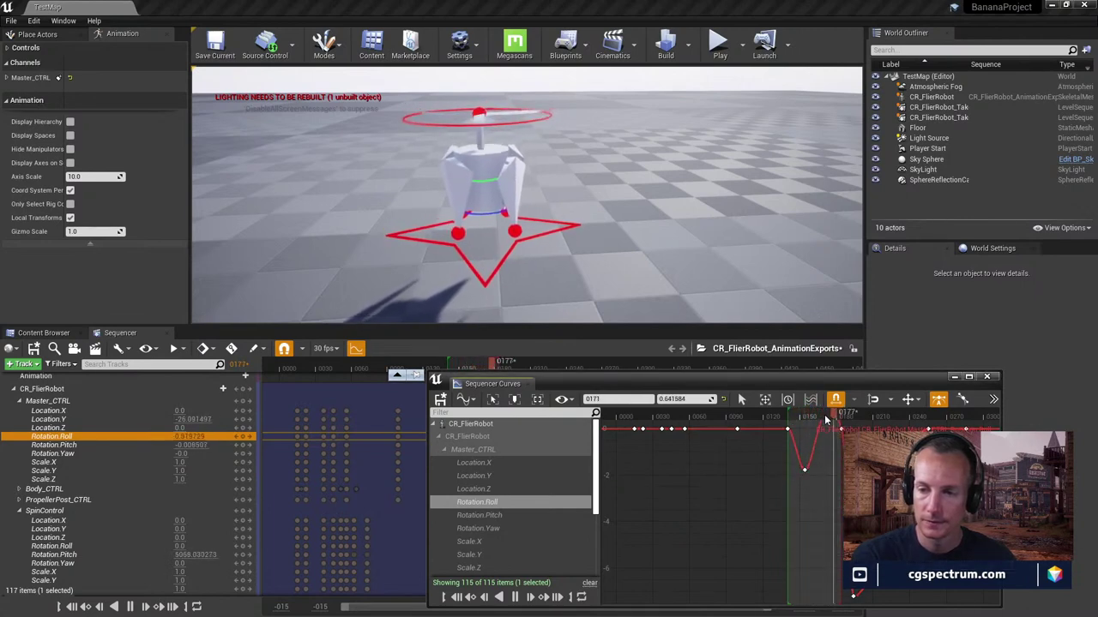
{"action": "key", "text": "f"}
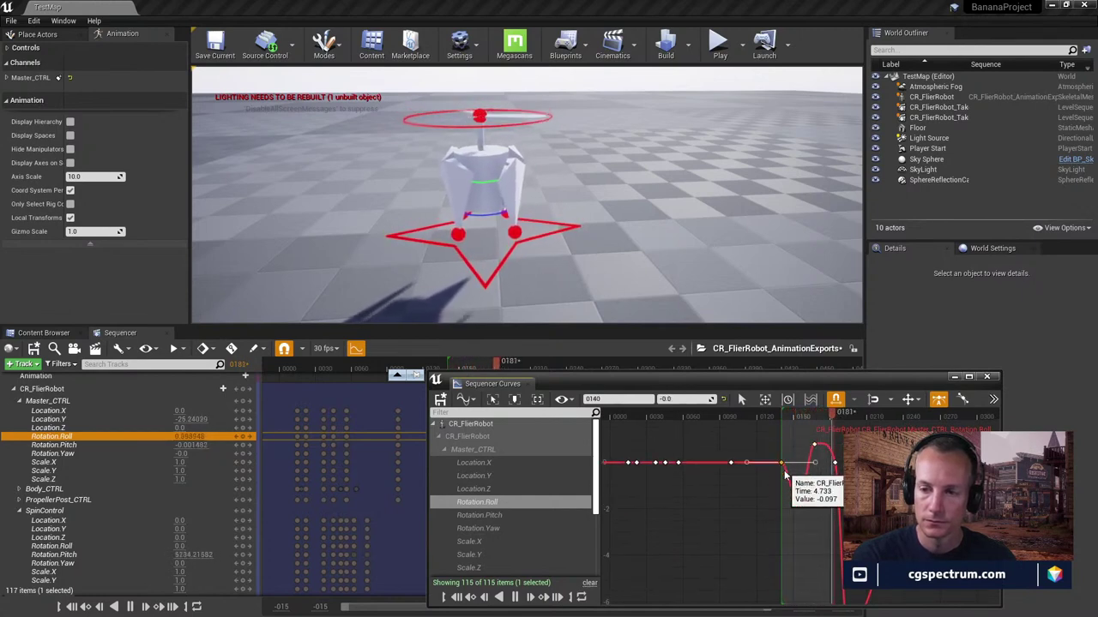
{"action": "key", "text": "2"}
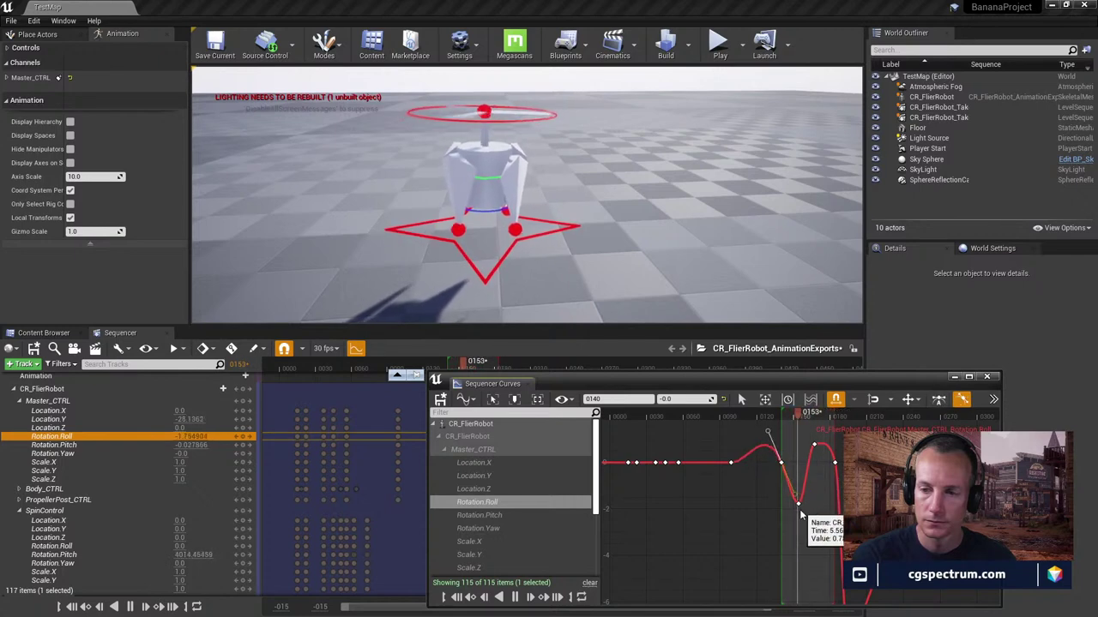
{"action": "key", "text": "1"}
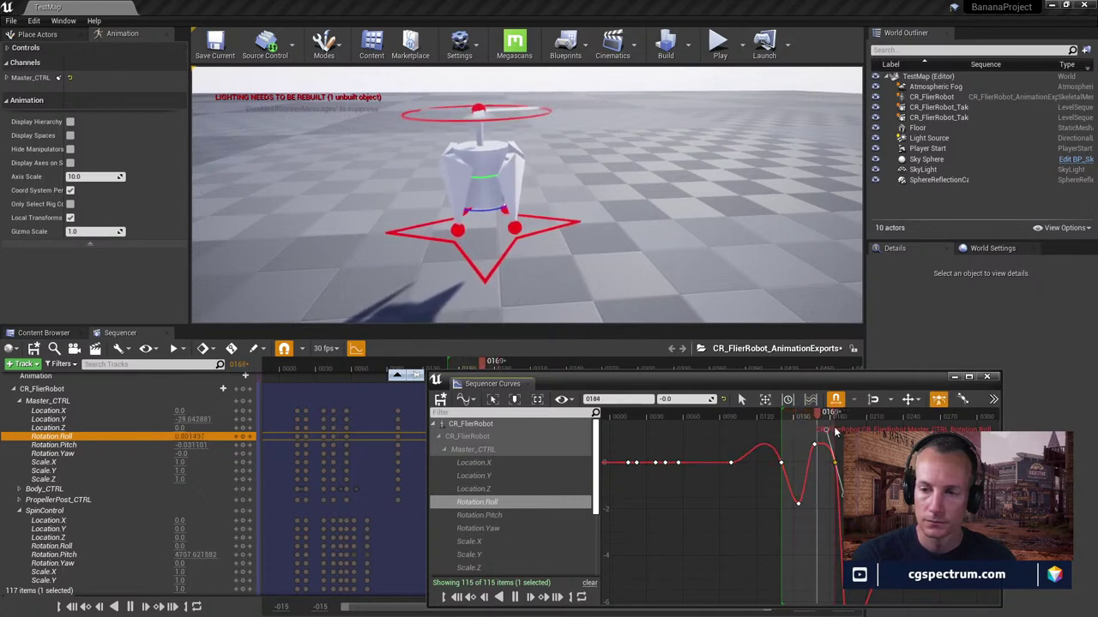
{"action": "key", "text": "2"}
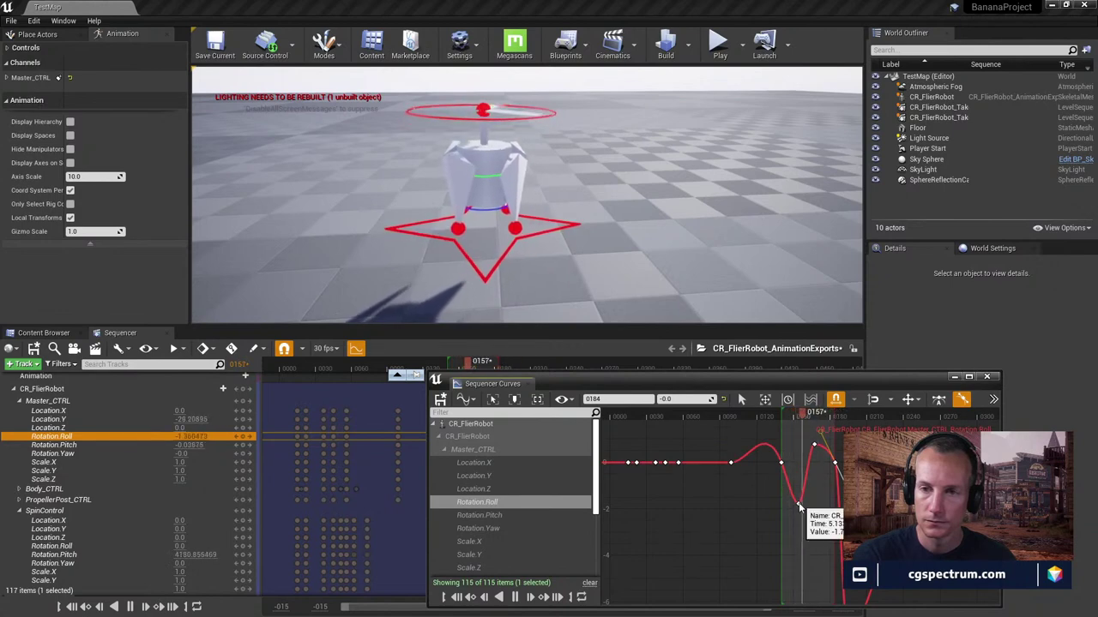
Soften the Rotation.Roll swing by moving the keys at frames 154 and 169 to about -1.05 and 0.27 and adjusting the neighbouring tangents
{"action": "left_click_drag", "start_coordinate": [799, 507], "coordinate": [802, 491]}
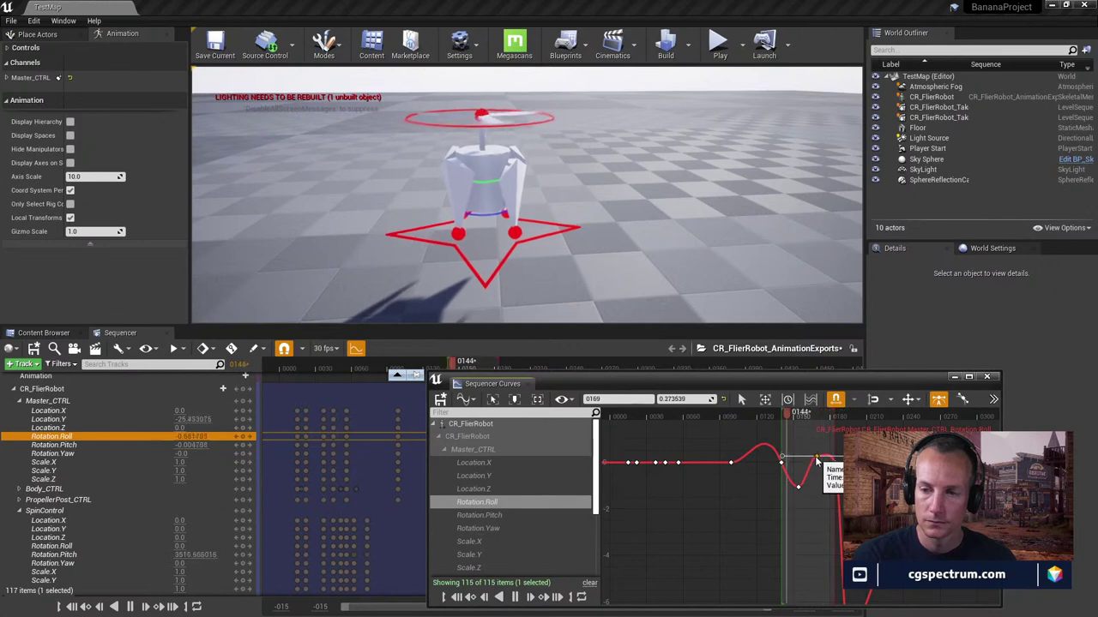
{"action": "left_click", "coordinate": [835, 463]}
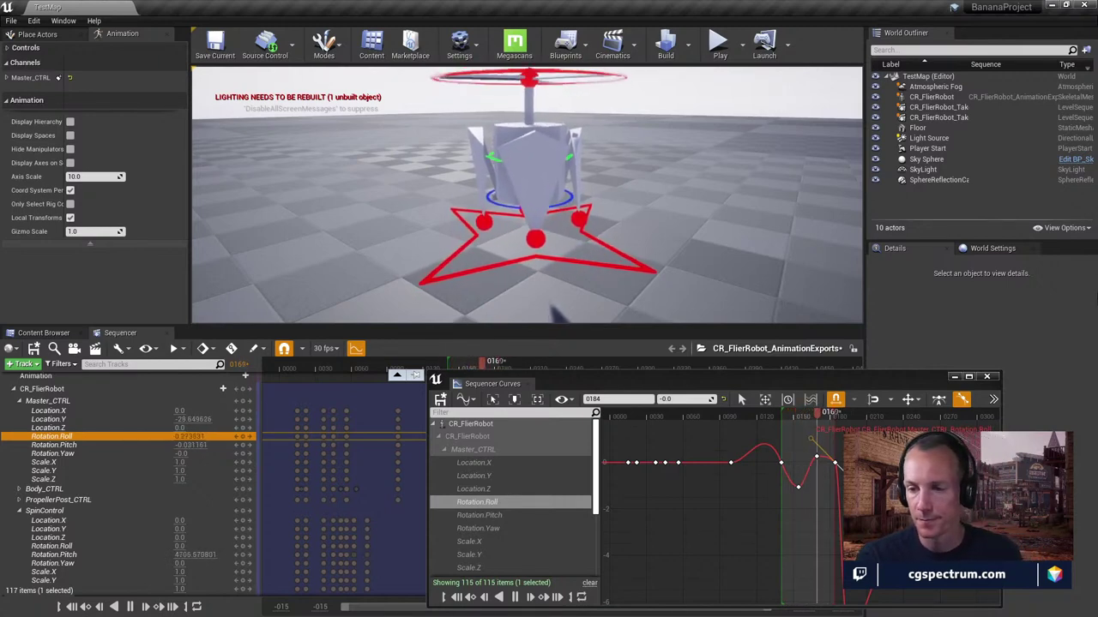
{"action": "left_click_drag", "start_coordinate": [819, 463], "coordinate": [784, 476]}
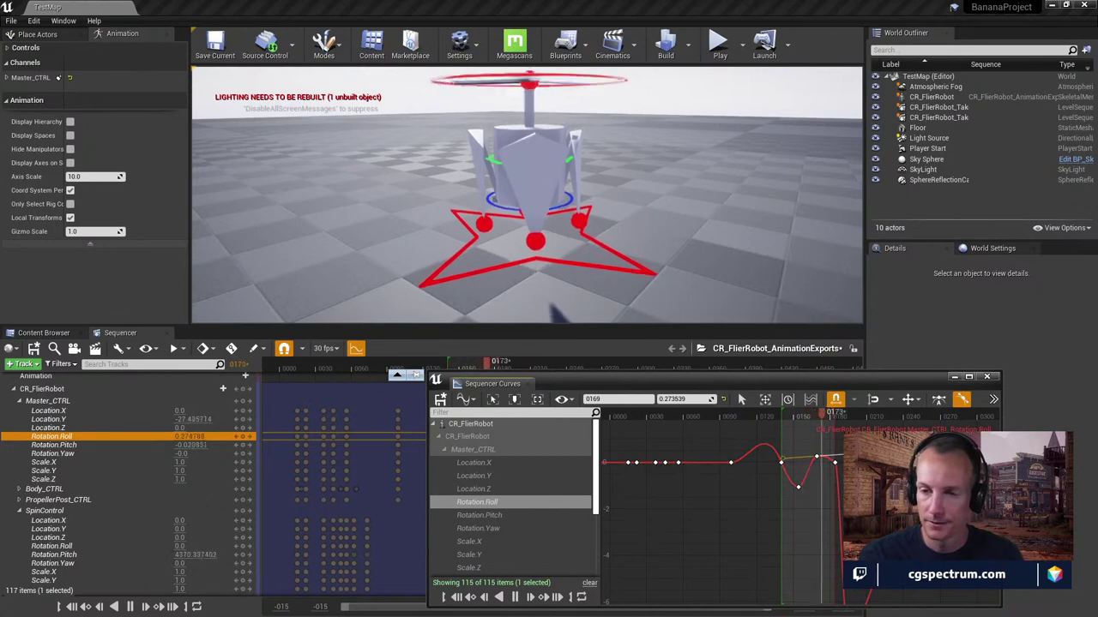
{"action": "mouse_move", "coordinate": [787, 464]}
{"action": "left_mouse_down"}
{"action": "mouse_move", "coordinate": [808, 485]}
{"action": "mouse_move", "coordinate": [790, 485]}
{"action": "left_mouse_up"}
{"action": "mouse_move", "coordinate": [781, 466]}
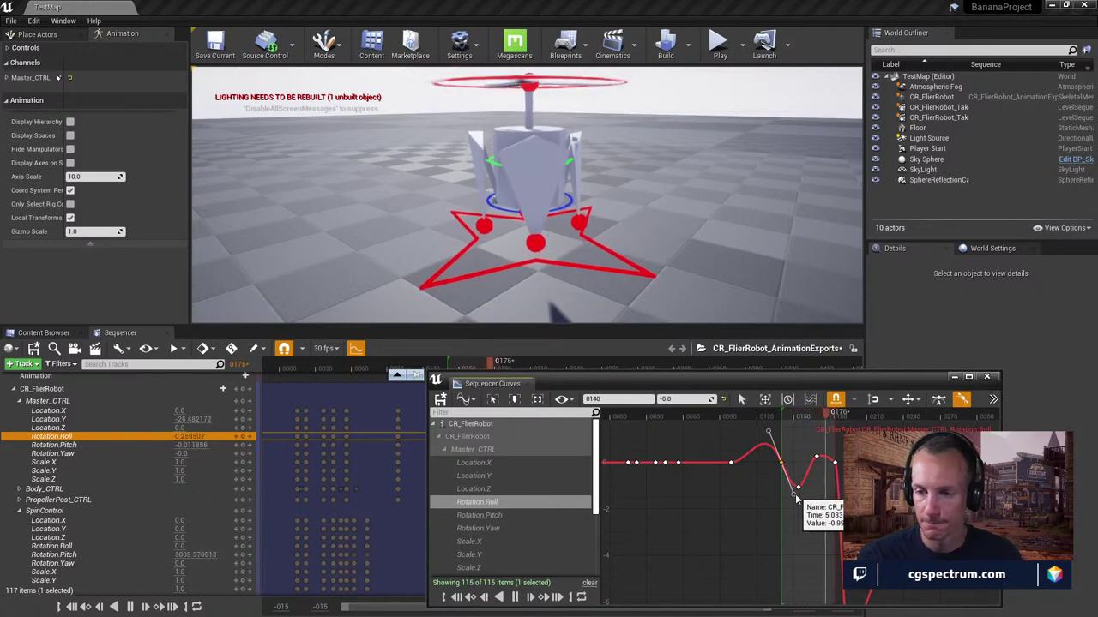
{"action": "left_click", "coordinate": [797, 488]}
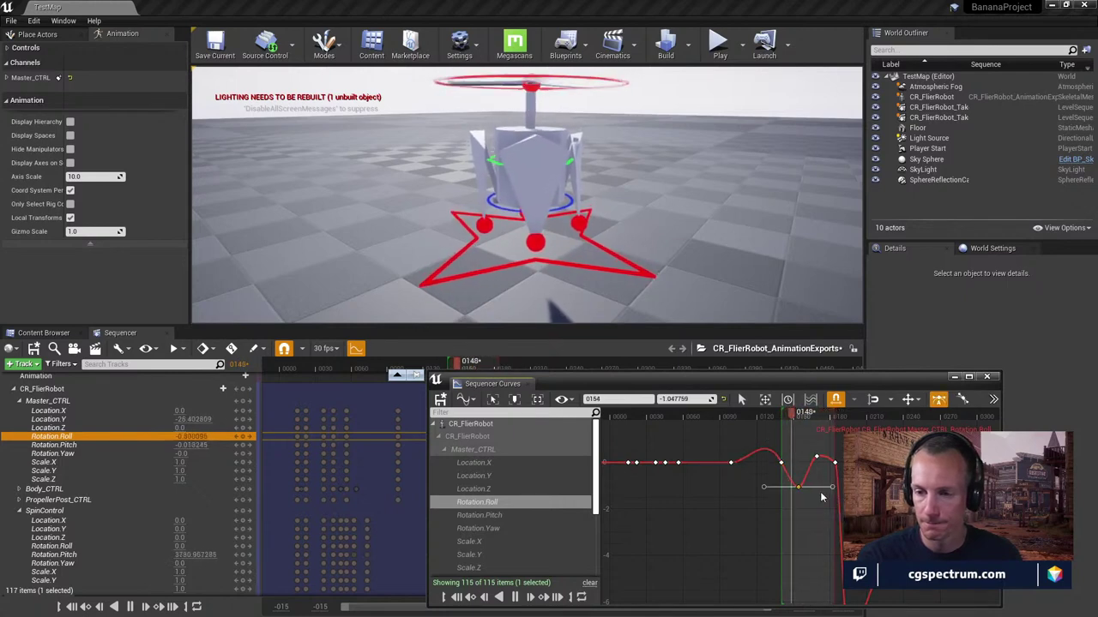
{"action": "right_click_drag", "start_coordinate": [630, 227], "coordinate": [613, 185]}
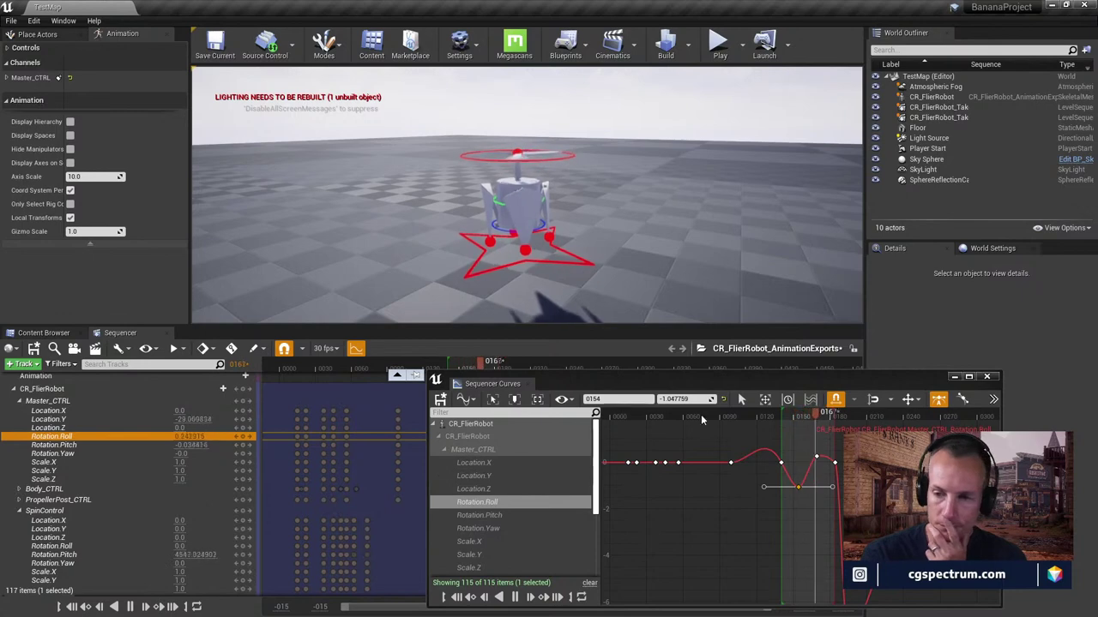
Save the CR_FlierRobot_AnimationExports sequence, close the curve editor and stop playback
{"action": "left_click", "coordinate": [439, 400]}
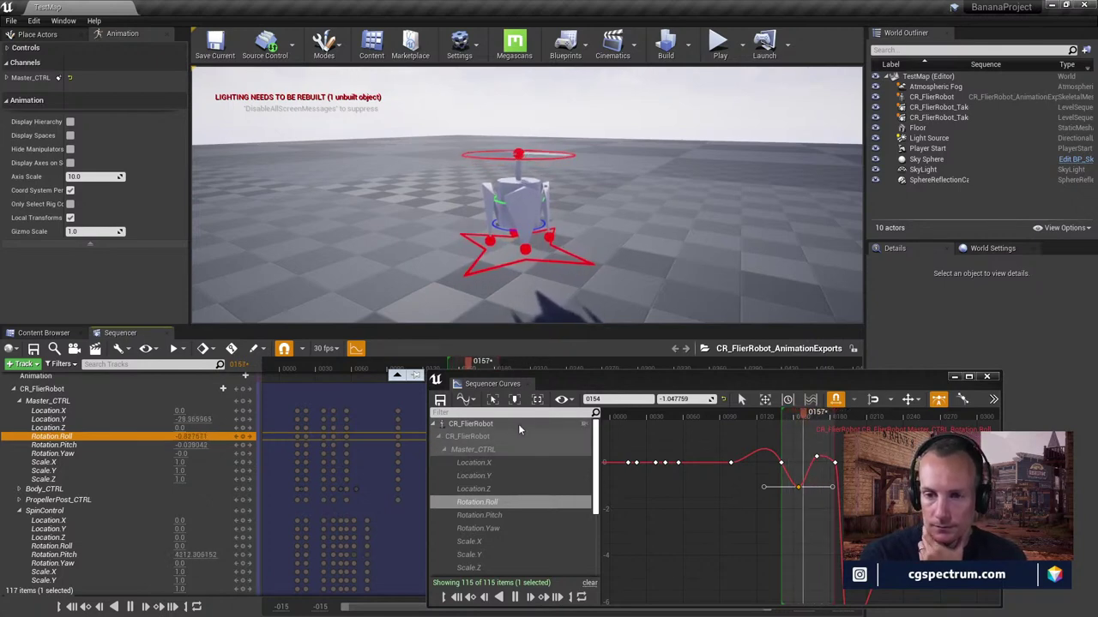
{"action": "left_click", "coordinate": [989, 378]}
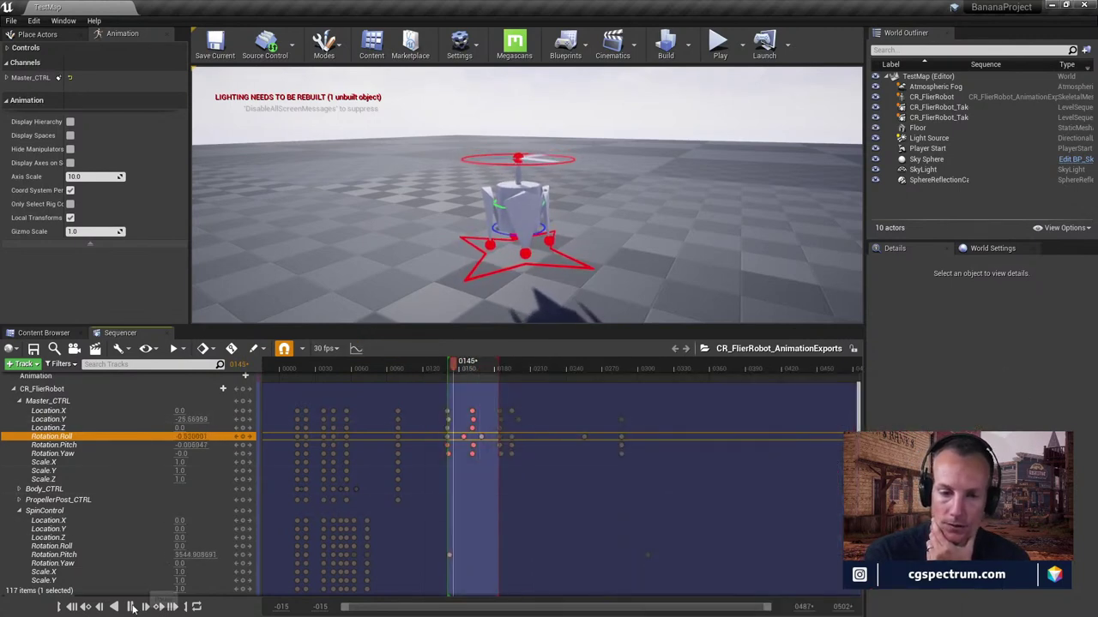
{"action": "key", "text": "space"}
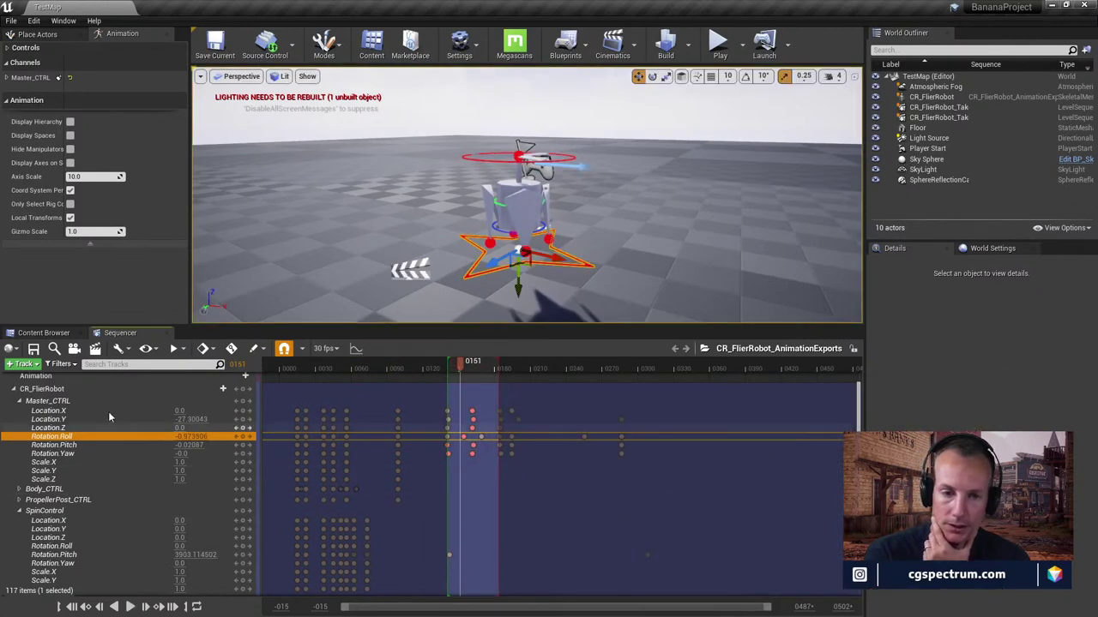
Start baking the CR_FlierRobot track to a new animation sequence
{"action": "scroll", "coordinate": [48, 386], "scroll_direction": "up", "scroll_amount": 1}
{"action": "right_click", "coordinate": [45, 409]}
{"action": "key", "text": "Escape"}
{"action": "right_click", "coordinate": [34, 381]}
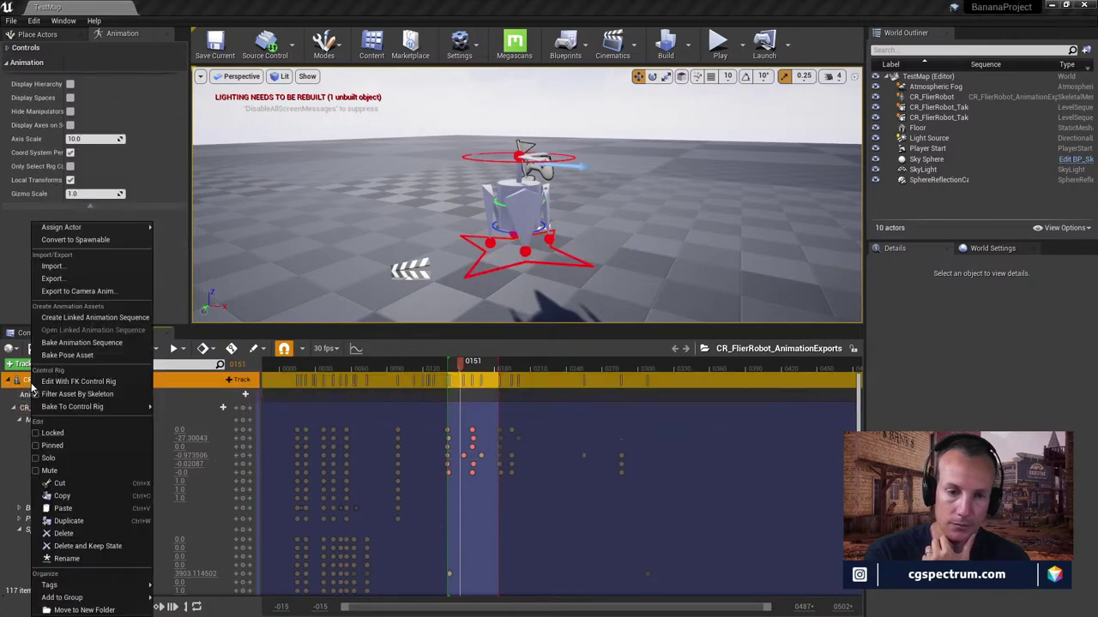
{"action": "left_click", "coordinate": [86, 343]}
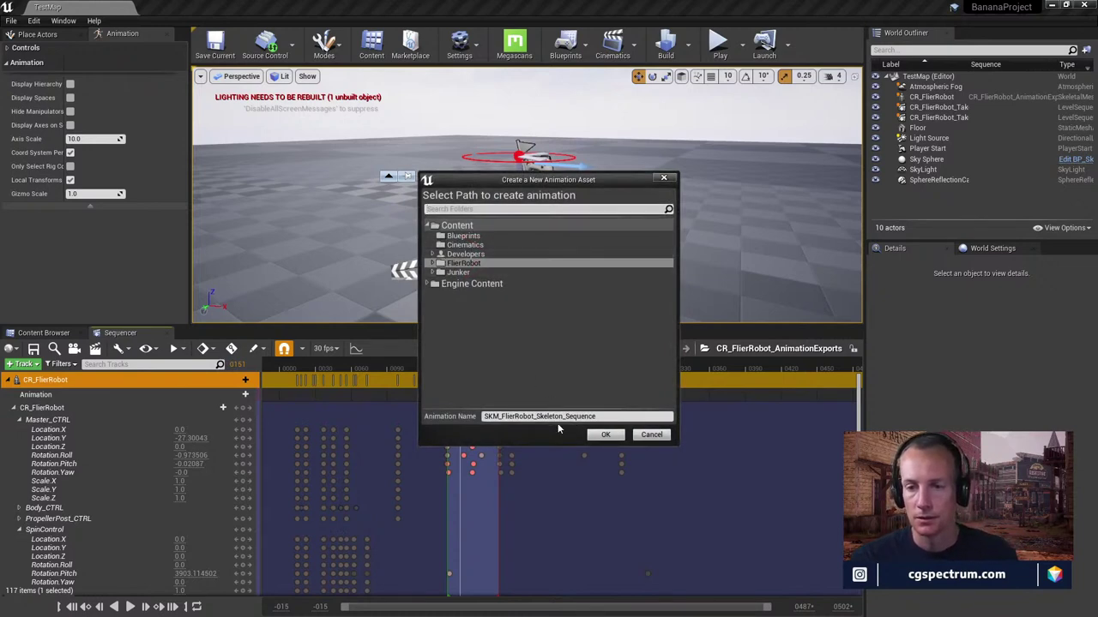
Replace the SKM prefix of the new animation's name with AN
{"action": "left_click", "coordinate": [500, 415]}
{"action": "key", "text": "BackSpace"}
{"action": "key", "text": "BackSpace"}
{"action": "key", "text": "BackSpace"}
{"action": "type", "text": "A"}
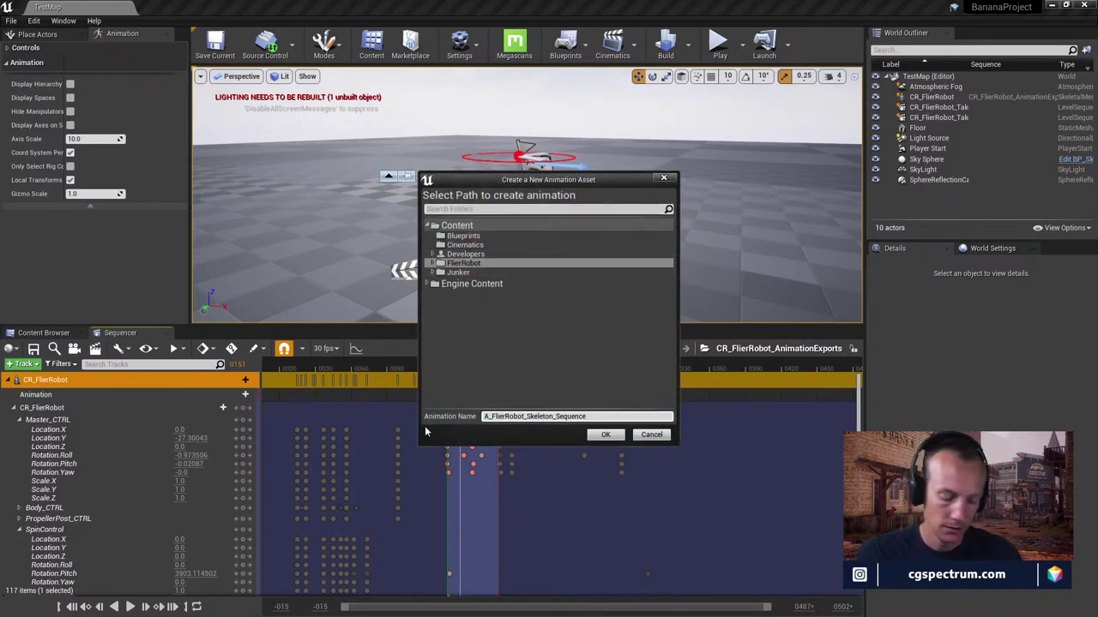
{"action": "type", "text": "N"}
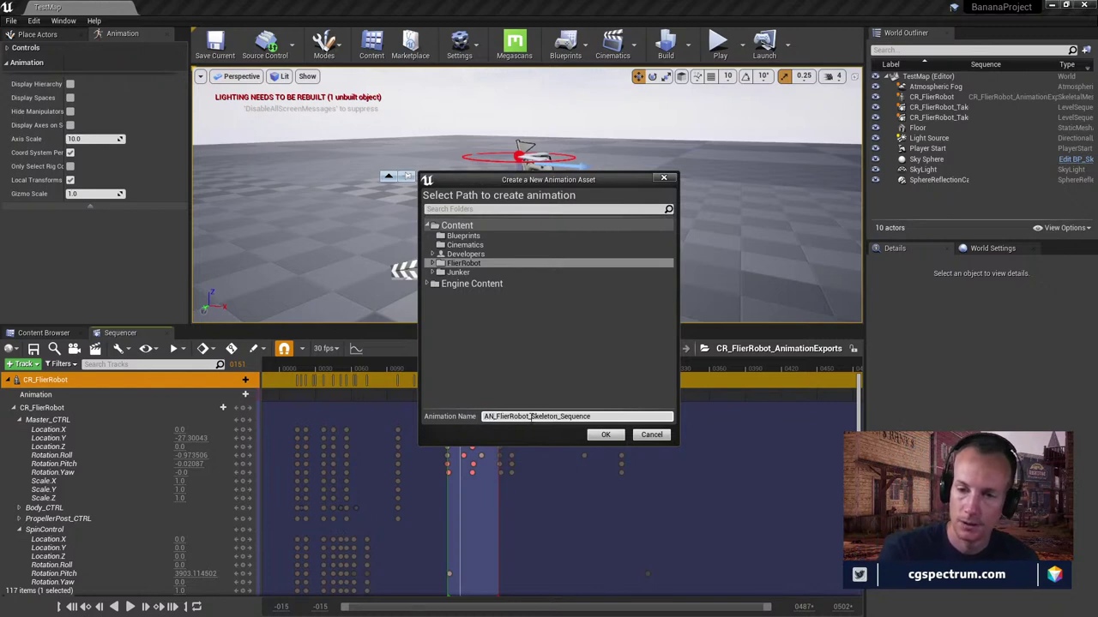
Complete the name as AN_FlierRobot_Flying_Idle and create the animation asset in the FlierRobot folder
{"action": "left_click_drag", "start_coordinate": [569, 419], "coordinate": [720, 397]}
{"action": "key", "text": "BackSpace"}
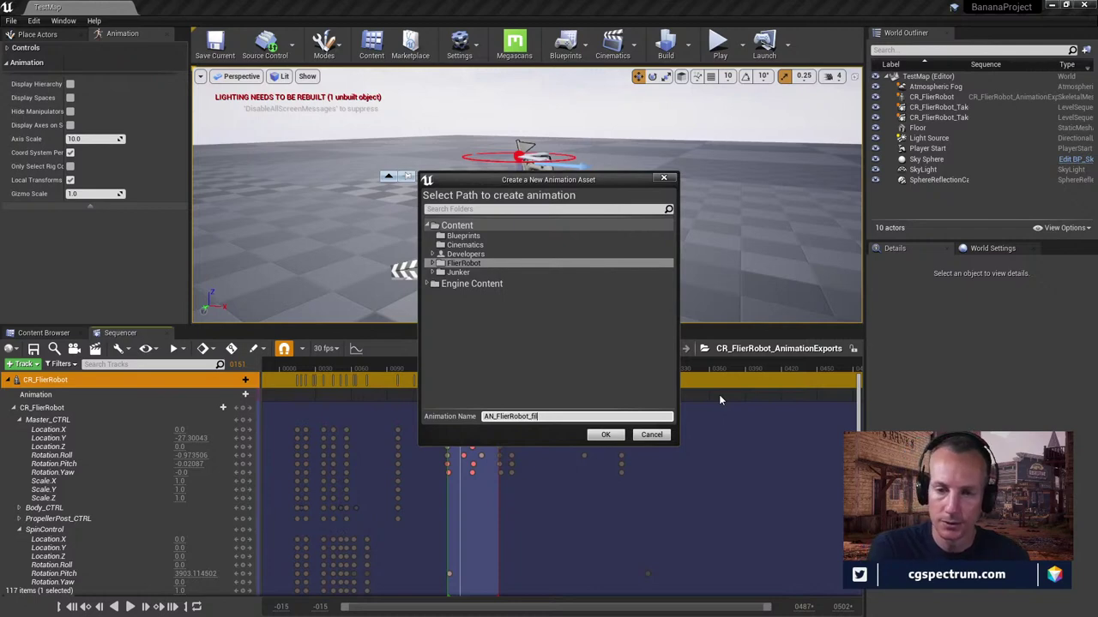
{"action": "type", "text": "lyingIdle"}
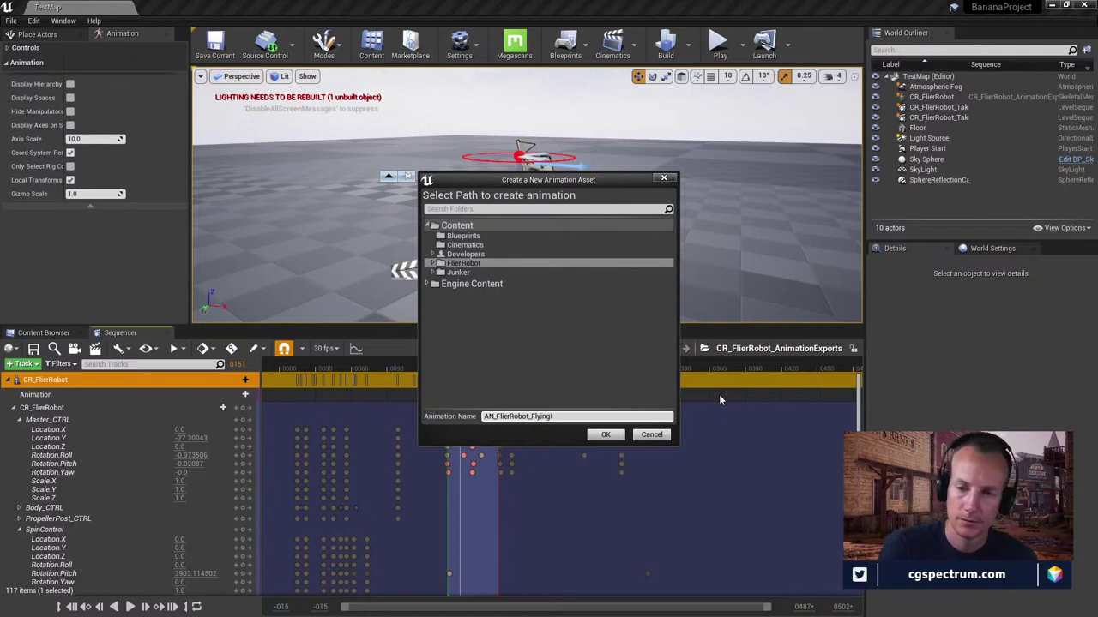
{"action": "key", "text": "Left"}
{"action": "key", "text": "Left"}
{"action": "key", "text": "Left"}
{"action": "key", "text": "Left"}
{"action": "type", "text": "_"}
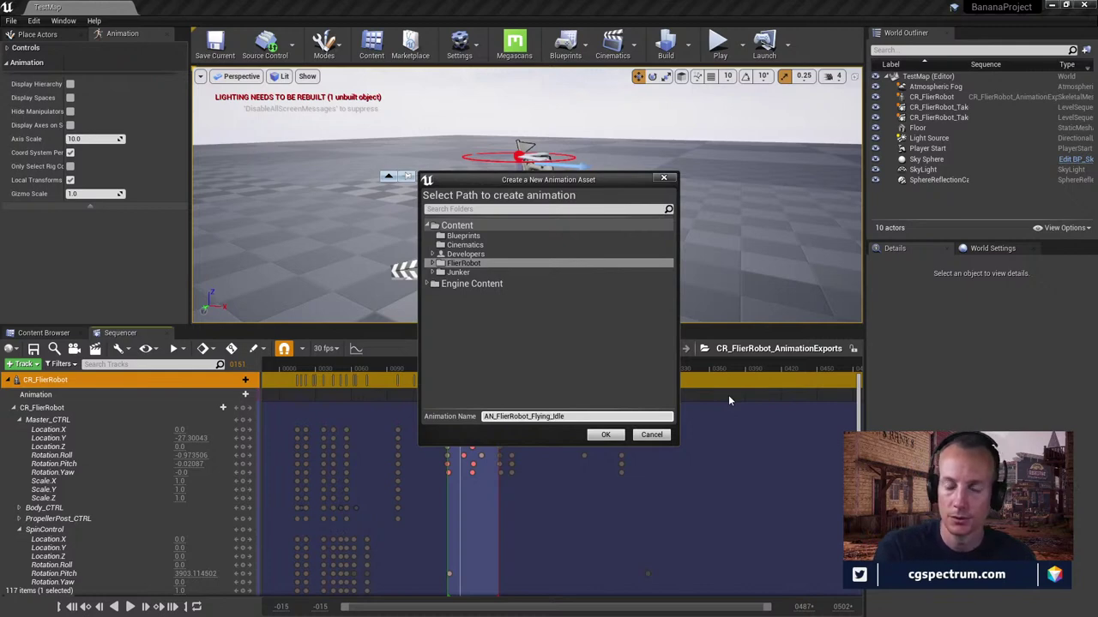
{"action": "left_click", "coordinate": [603, 437]}
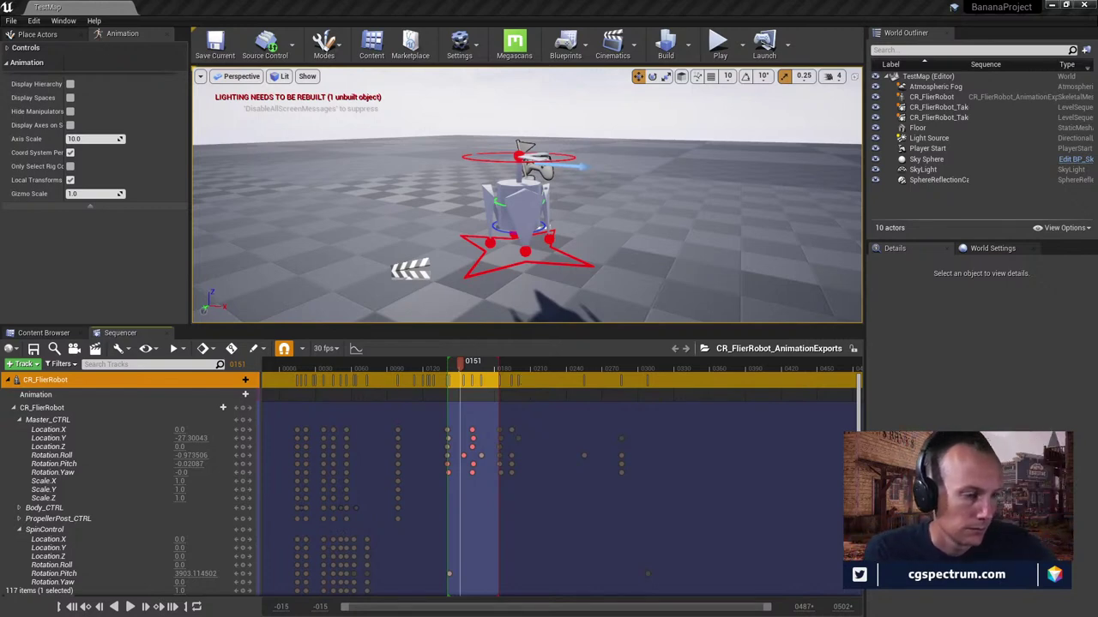
Open the baked AN_FlierRobot_Flying_Idle asset in a maximized animation editor and inspect its hover playback from several angles and distances
{"action": "left_click", "coordinate": [514, 202]}
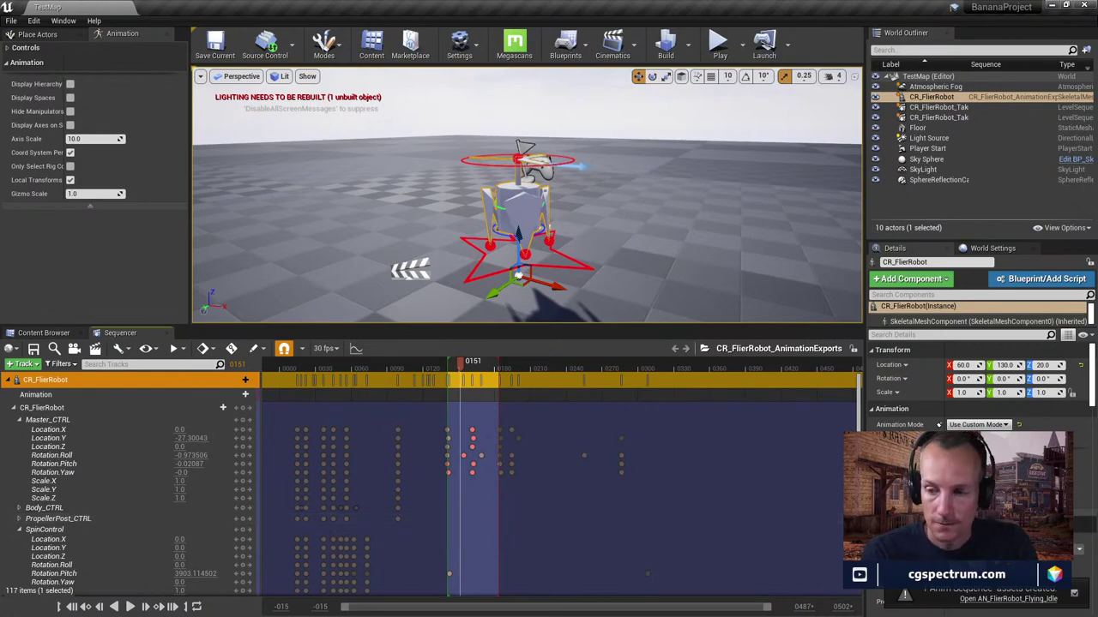
{"action": "left_click", "coordinate": [1023, 601]}
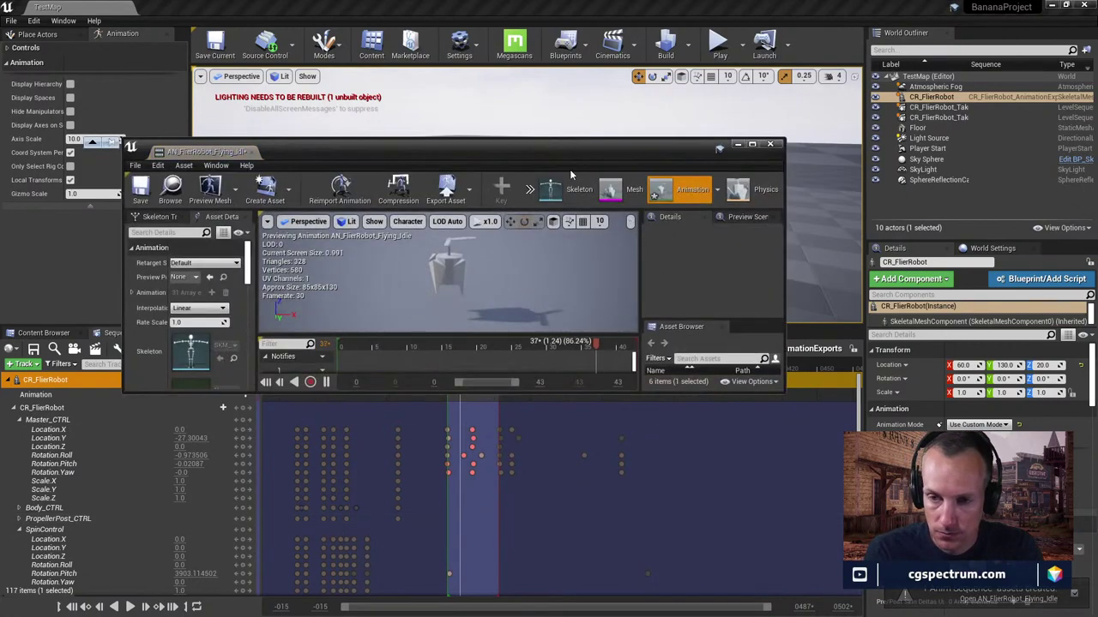
{"action": "double_click", "coordinate": [552, 149]}
{"action": "mouse_move", "coordinate": [650, 316]}
{"action": "right_mouse_down"}
{"action": "mouse_move", "coordinate": [650, 275]}
{"action": "mouse_move", "coordinate": [643, 303]}
{"action": "right_mouse_up"}
{"action": "scroll", "coordinate": [646, 312], "scroll_direction": "up", "scroll_amount": 8}
{"action": "scroll", "coordinate": [643, 302], "scroll_direction": "down", "scroll_amount": 5}
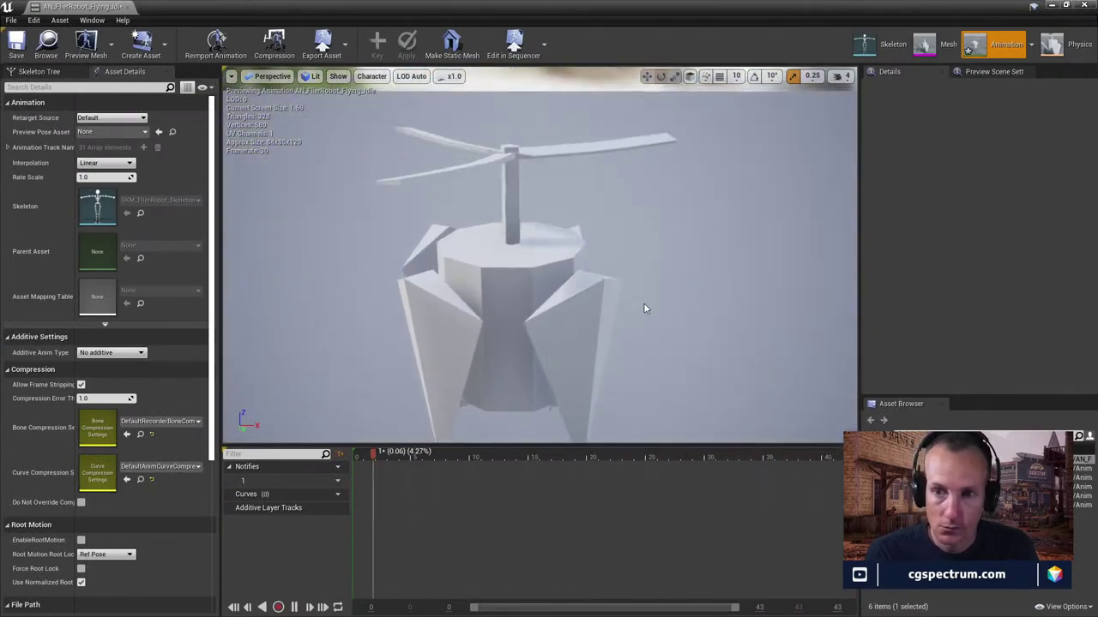
{"action": "scroll", "coordinate": [643, 303], "scroll_direction": "up", "scroll_amount": 4}
{"action": "scroll", "coordinate": [643, 303], "scroll_direction": "down", "scroll_amount": 4}
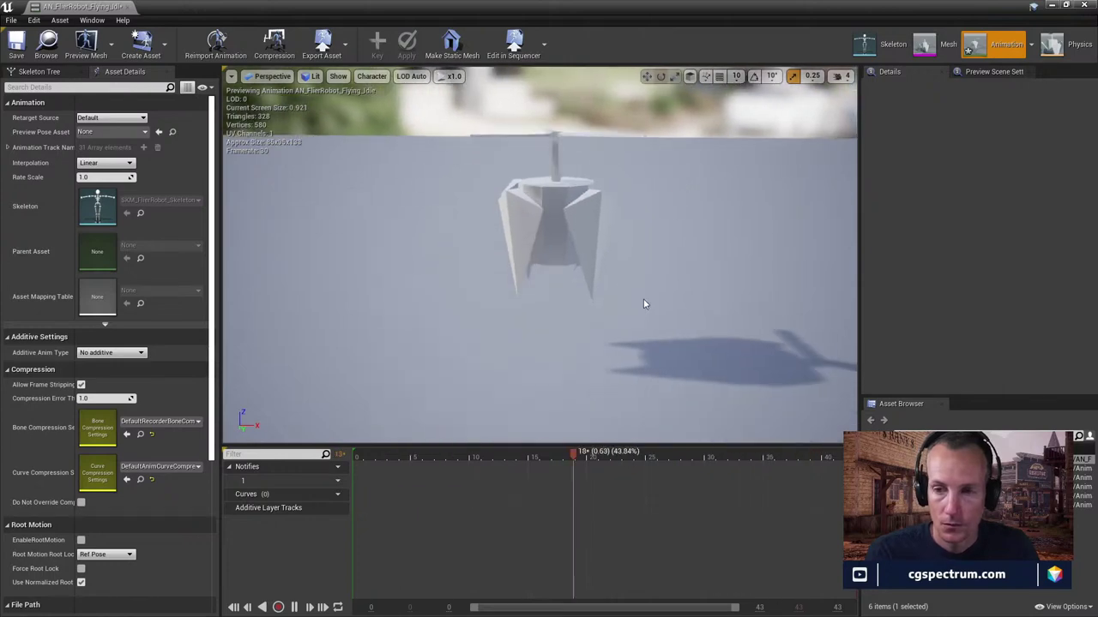
{"action": "right_click_drag", "start_coordinate": [636, 338], "coordinate": [601, 313]}
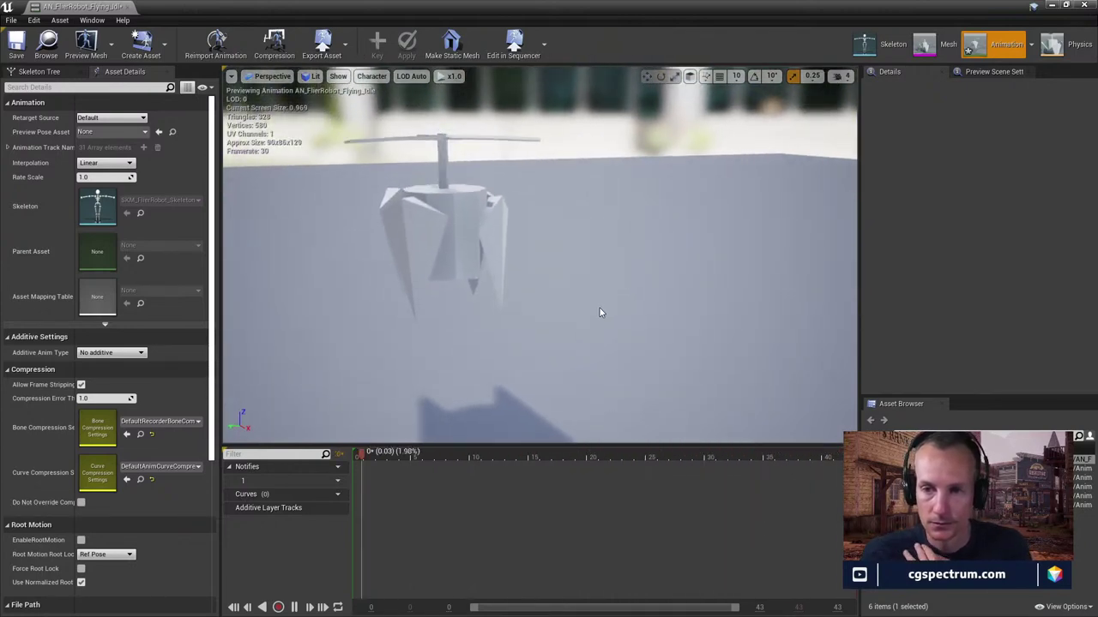
{"action": "right_click_drag", "start_coordinate": [588, 306], "coordinate": [546, 314]}
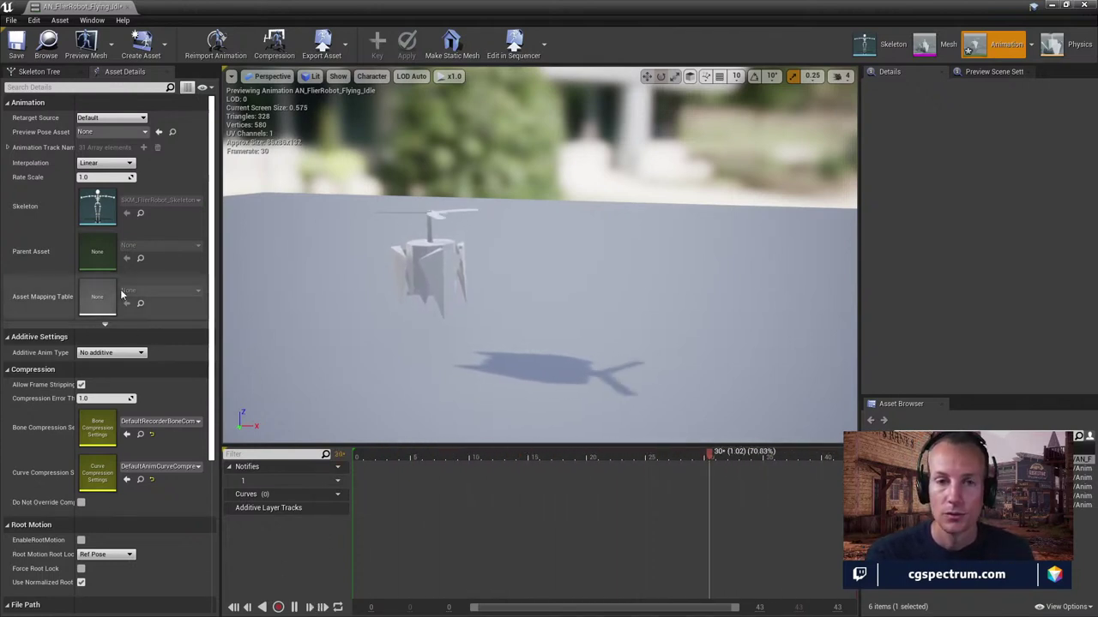
Save the AN_FlierRobot_Flying_Idle asset and keep its animation editor maximized
{"action": "left_click", "coordinate": [20, 43]}
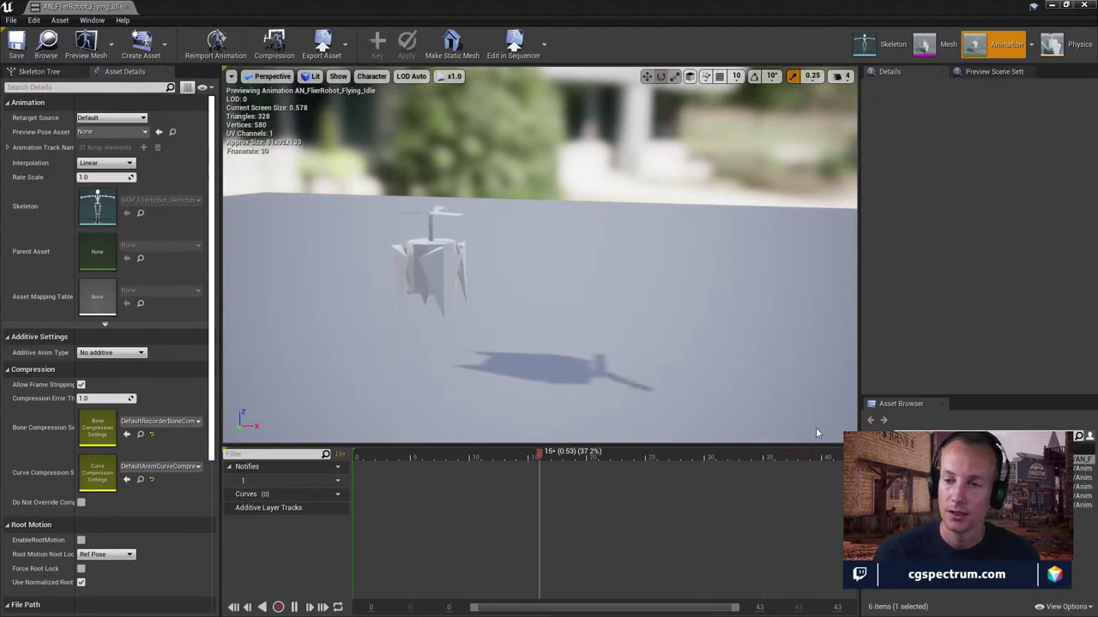
{"action": "left_click_drag", "start_coordinate": [591, 7], "coordinate": [637, 443]}
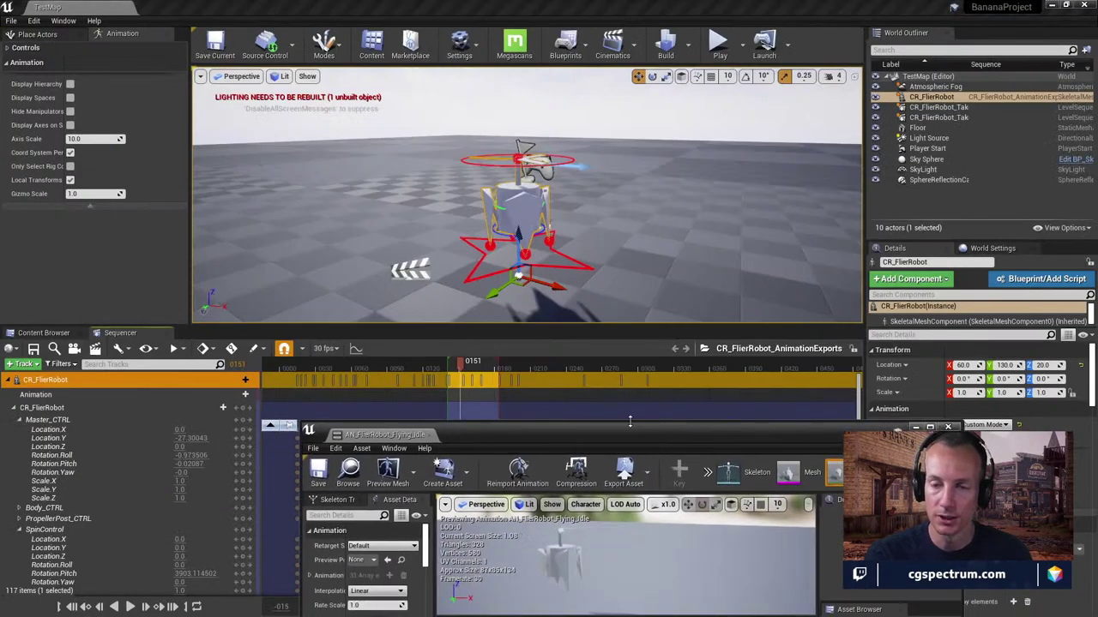
{"action": "left_click_drag", "start_coordinate": [542, 434], "coordinate": [436, 2]}
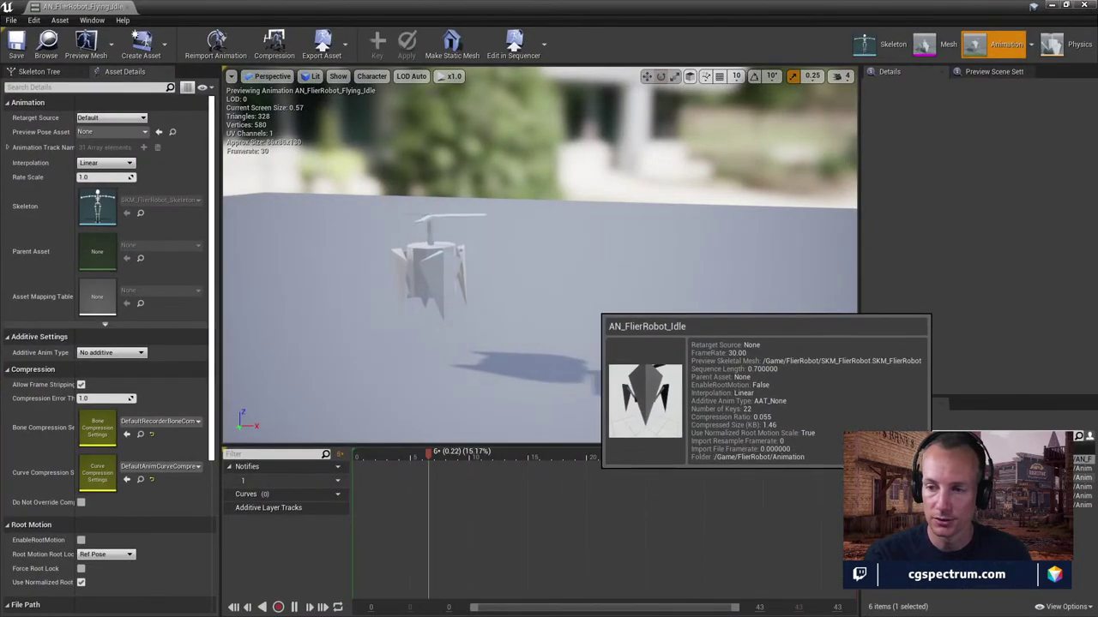
Preview the AN_FlierRobot_Awake, AN_FlierRobot_Sleep and AN_FlierRobot_TakeOff animations and examine the take-off up close
{"action": "left_click", "coordinate": [922, 468]}
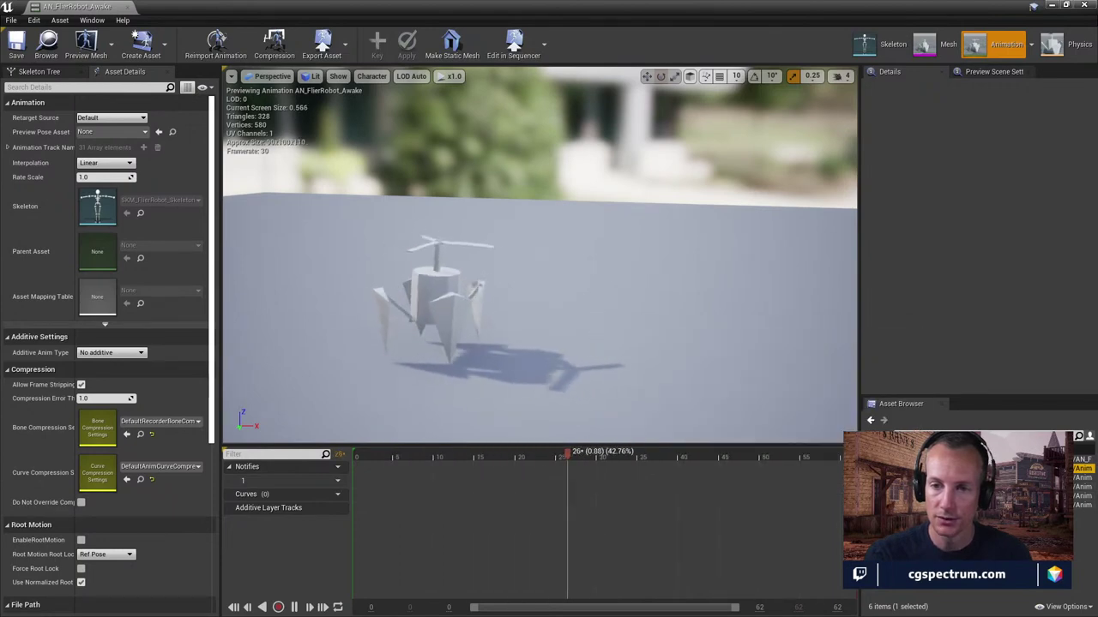
{"action": "left_click", "coordinate": [922, 486]}
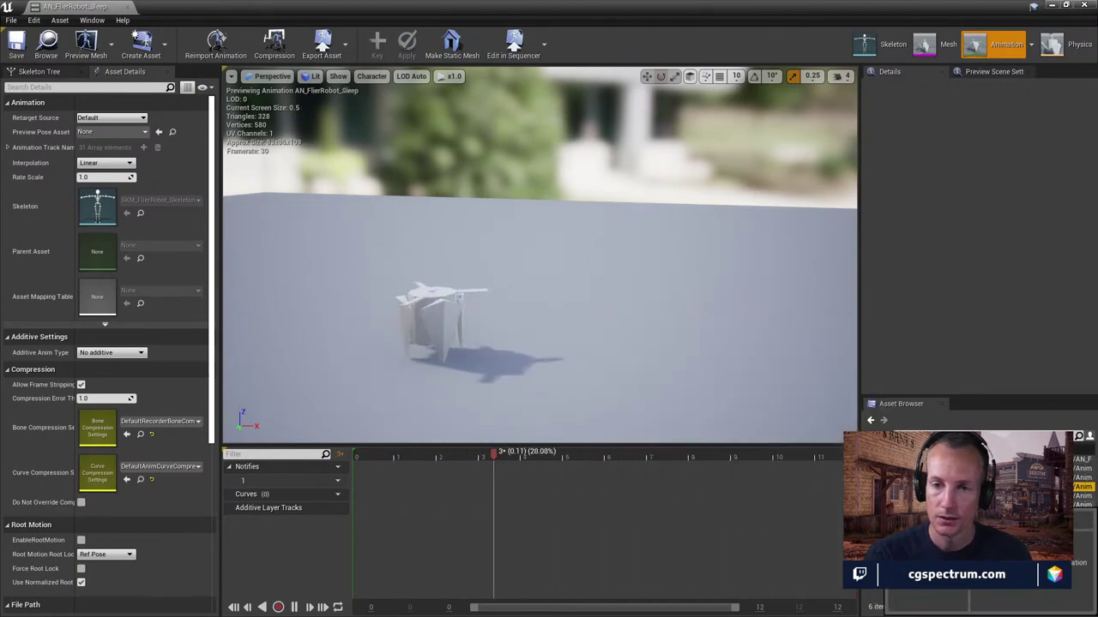
{"action": "left_click", "coordinate": [922, 495]}
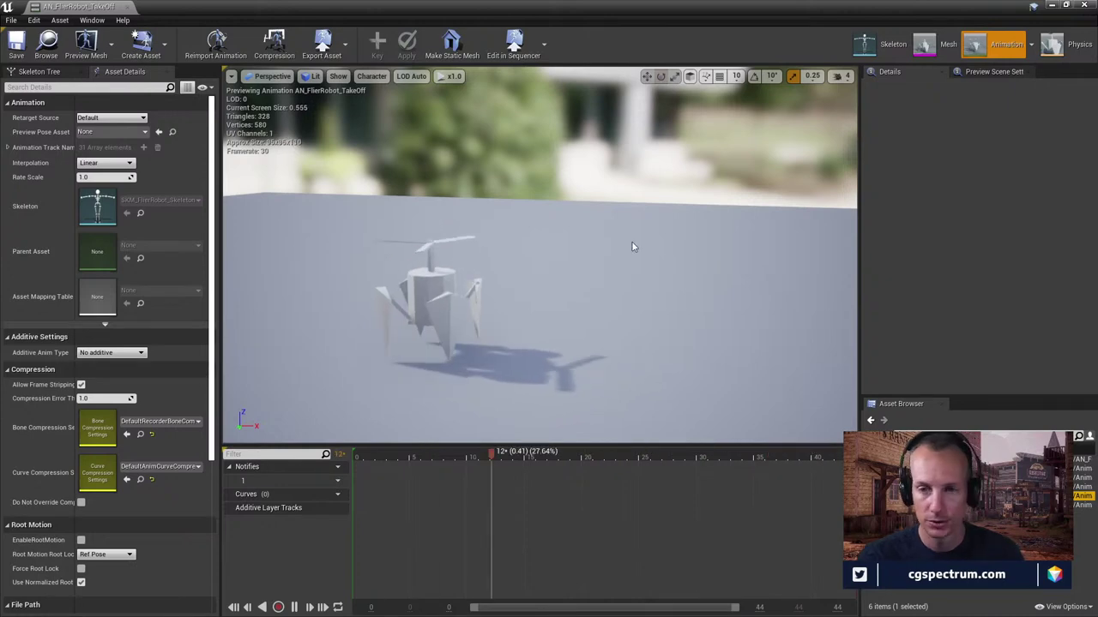
{"action": "right_click_drag", "start_coordinate": [568, 282], "coordinate": [574, 304]}
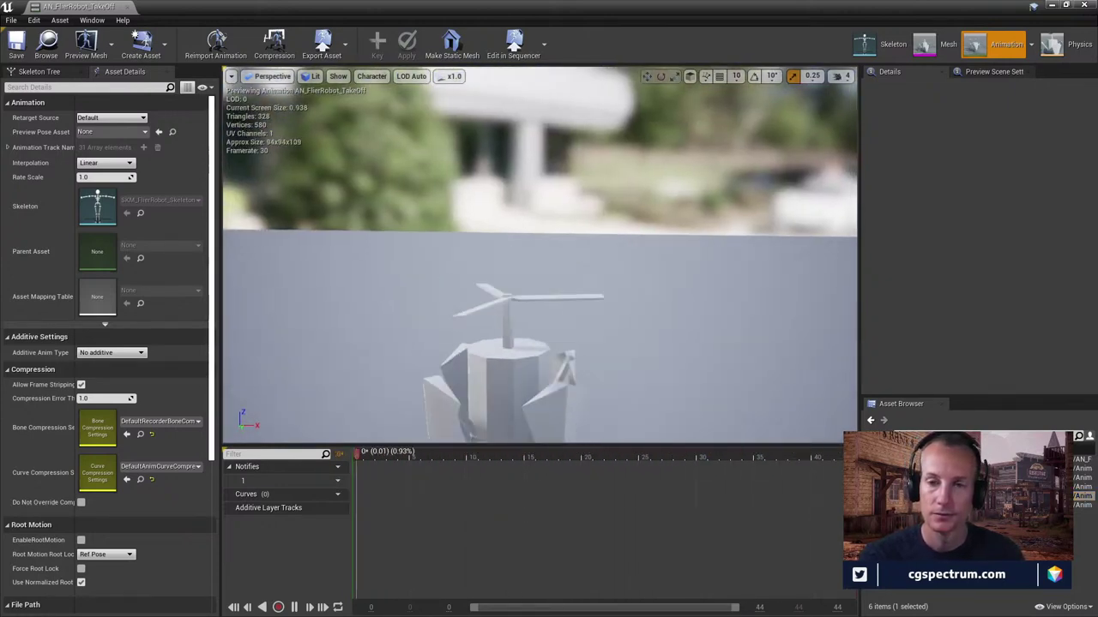
Return from the take-off animation to the project's content browser and start submitting the changed assets to source control
{"action": "left_click_drag", "start_coordinate": [253, 6], "coordinate": [693, 134]}
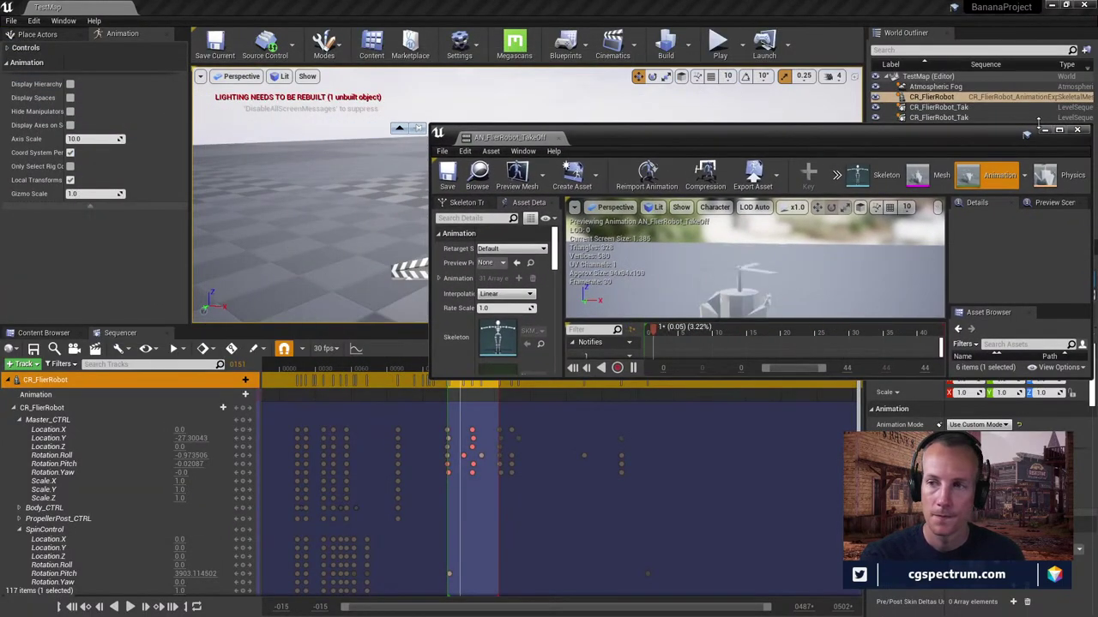
{"action": "left_click", "coordinate": [49, 323]}
{"action": "left_click", "coordinate": [43, 332]}
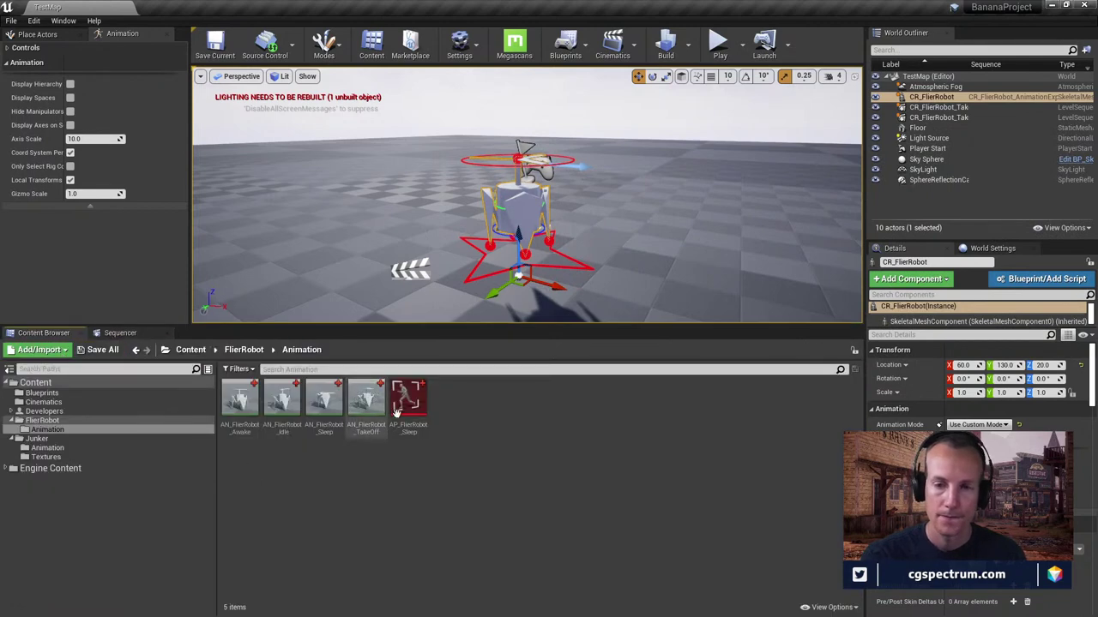
{"action": "left_click", "coordinate": [266, 42]}
{"action": "left_click", "coordinate": [289, 106]}
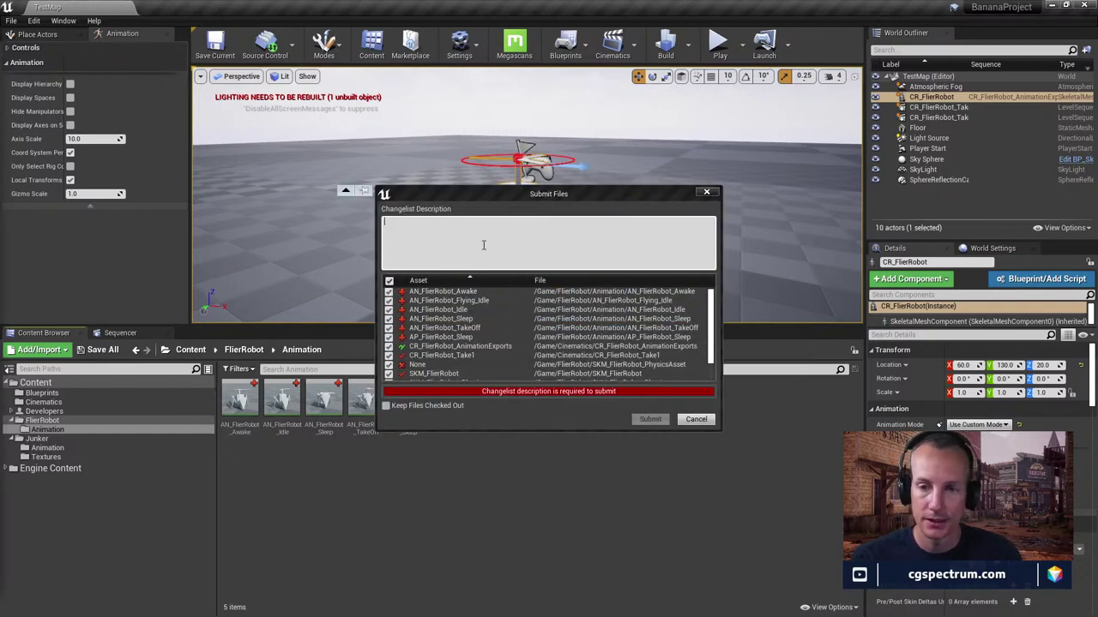
Describe the changelist as "Converting Cinematic robot into individual game cycles" and submit the files
{"action": "left_click", "coordinate": [472, 241]}
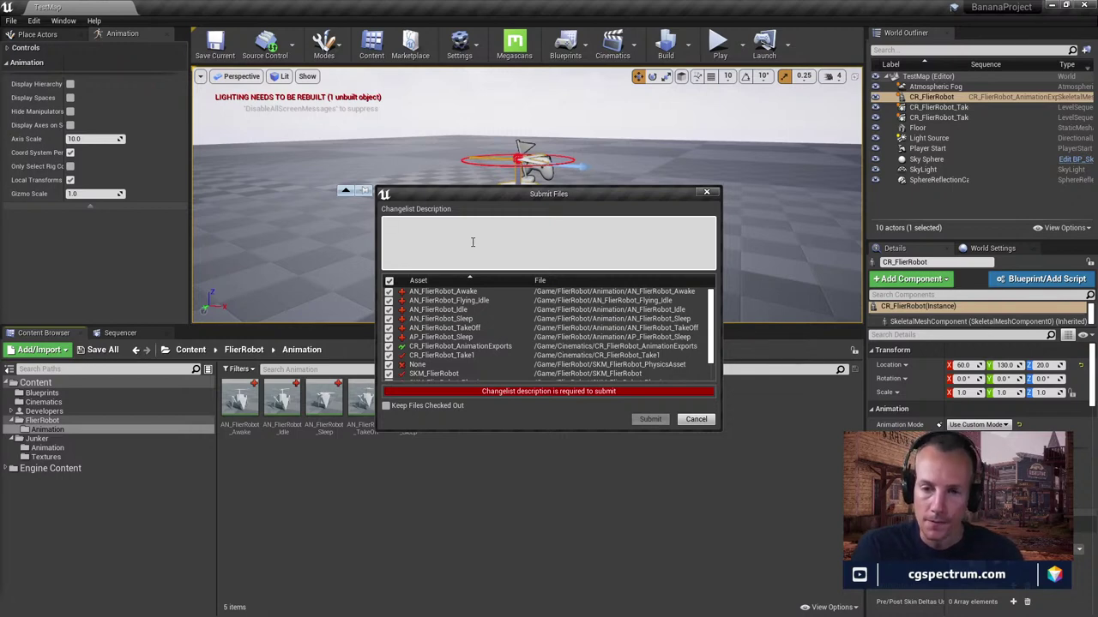
{"action": "type", "text": "Ad"}
{"action": "key", "text": "BackSpace"}
{"action": "key", "text": "BackSpace"}
{"action": "type", "text": "Co"}
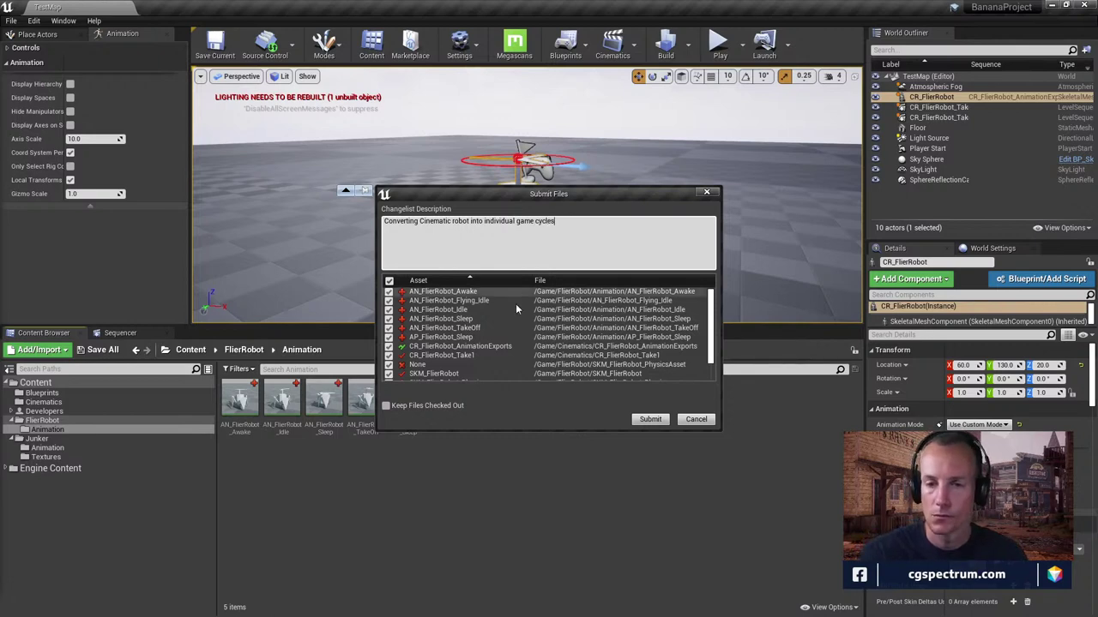
{"action": "left_click", "coordinate": [648, 420]}
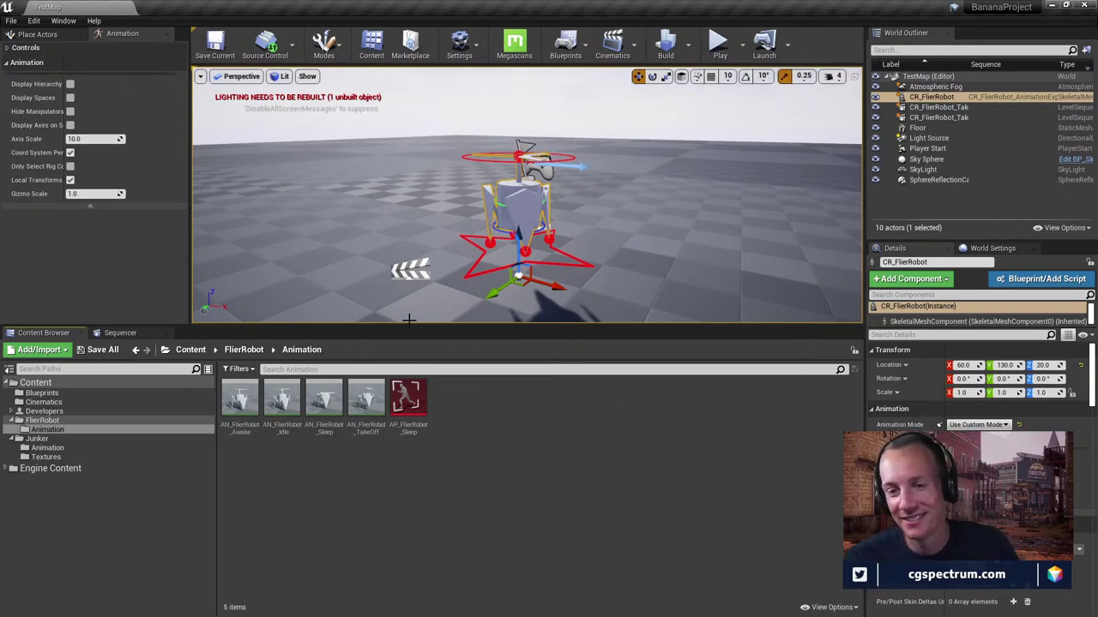
Open the BP_Junker blueprint from the Blueprints folder in a maximized editor and view its event graph
{"action": "mouse_move", "coordinate": [669, 168]}
{"action": "right_mouse_down"}
{"action": "mouse_move", "coordinate": [669, 223]}
{"action": "mouse_move", "coordinate": [626, 219]}
{"action": "mouse_move", "coordinate": [660, 210]}
{"action": "mouse_move", "coordinate": [633, 201]}
{"action": "mouse_move", "coordinate": [660, 163]}
{"action": "right_mouse_up"}
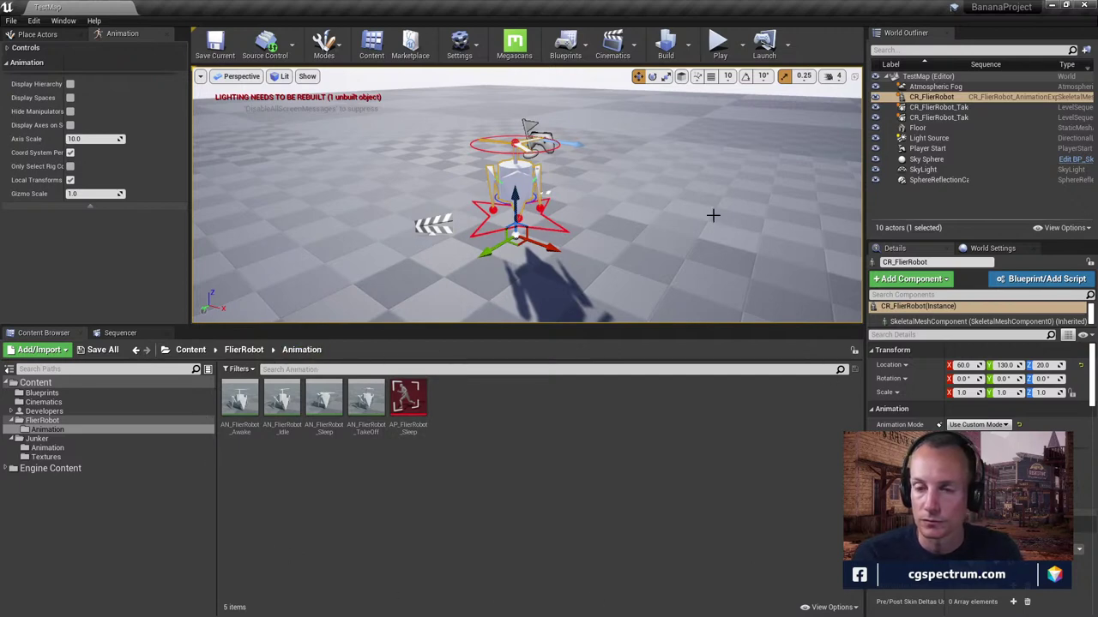
{"action": "mouse_move", "coordinate": [689, 203]}
{"action": "right_mouse_down"}
{"action": "mouse_move", "coordinate": [686, 184]}
{"action": "mouse_move", "coordinate": [682, 203]}
{"action": "right_mouse_up"}
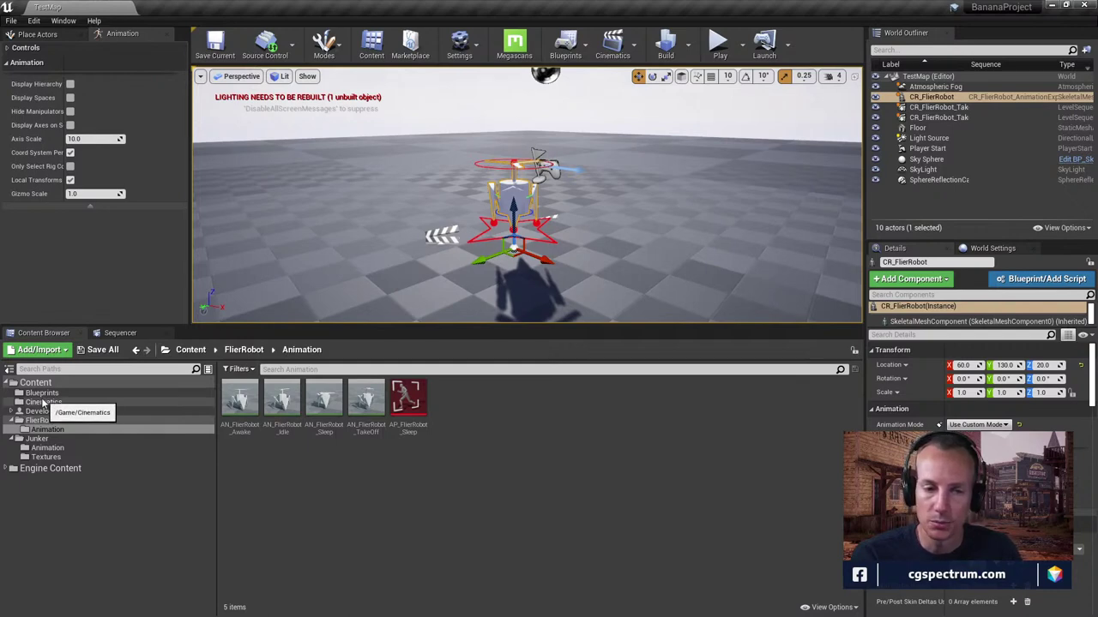
{"action": "left_click", "coordinate": [39, 393]}
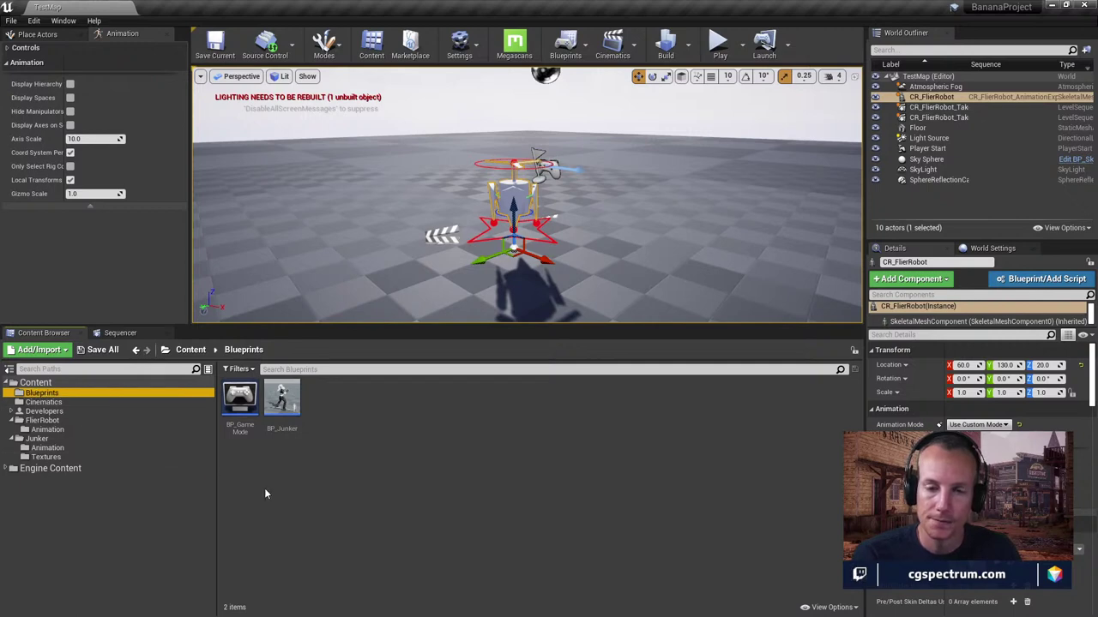
{"action": "double_click", "coordinate": [282, 402]}
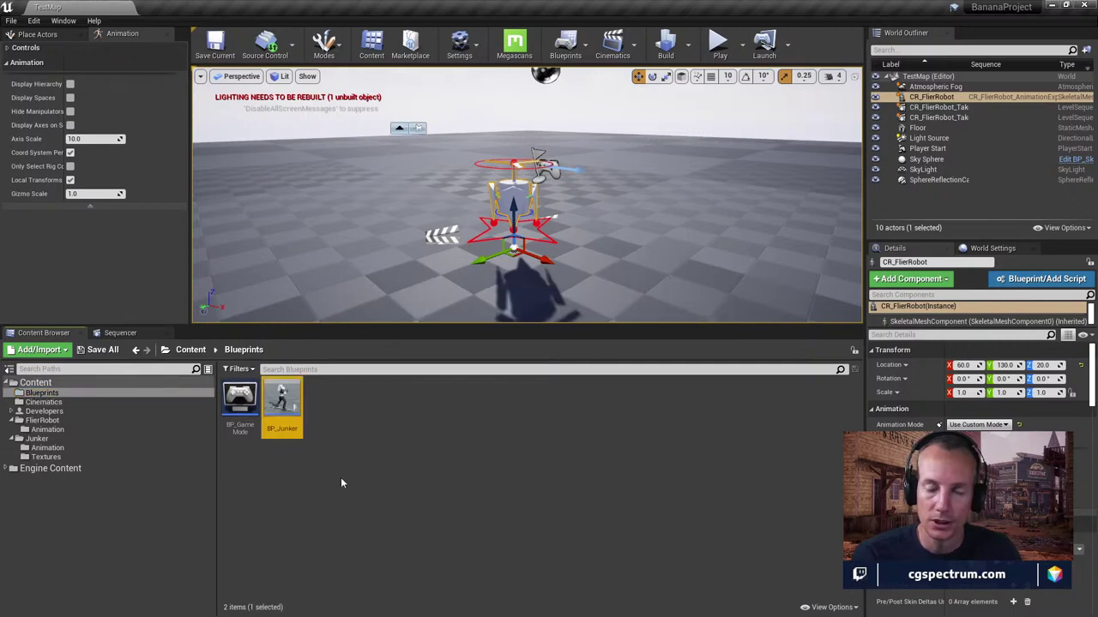
{"action": "left_click_drag", "start_coordinate": [799, 145], "coordinate": [778, 97]}
{"action": "double_click", "coordinate": [778, 97]}
{"action": "scroll", "coordinate": [600, 404], "scroll_direction": "down", "scroll_amount": 4}
{"action": "scroll", "coordinate": [579, 385], "scroll_direction": "up", "scroll_amount": 4}
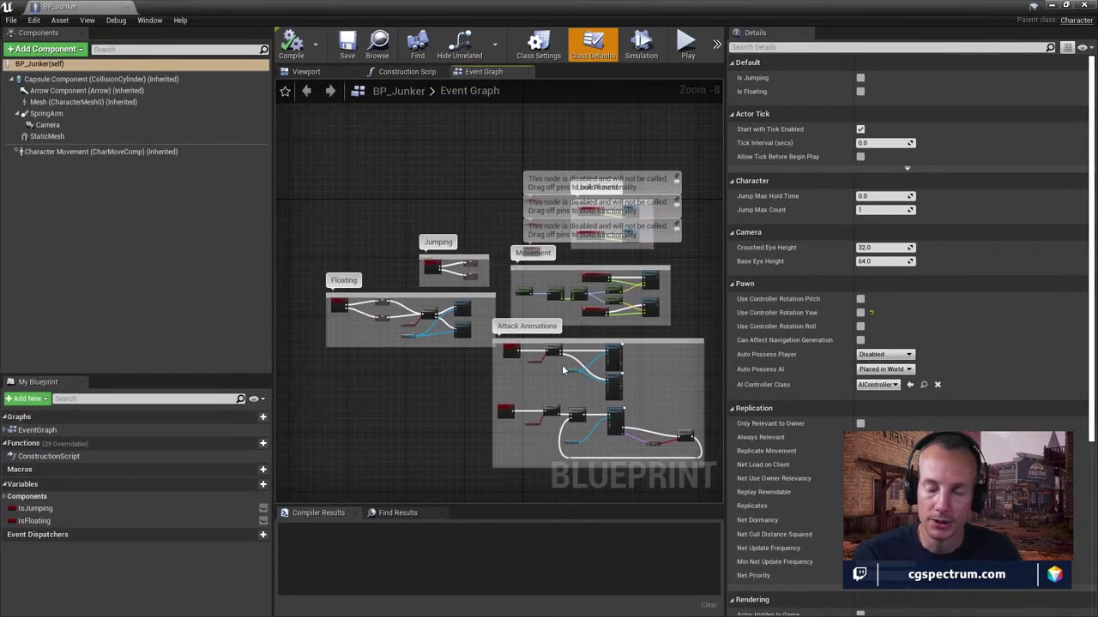
Examine the Floating, Jumping, Movement and Attack Animations node groups in BP_Junker's event graph, and close the blueprint
{"action": "right_click_drag", "start_coordinate": [574, 371], "coordinate": [802, 486]}
{"action": "right_click_drag", "start_coordinate": [514, 343], "coordinate": [688, 349]}
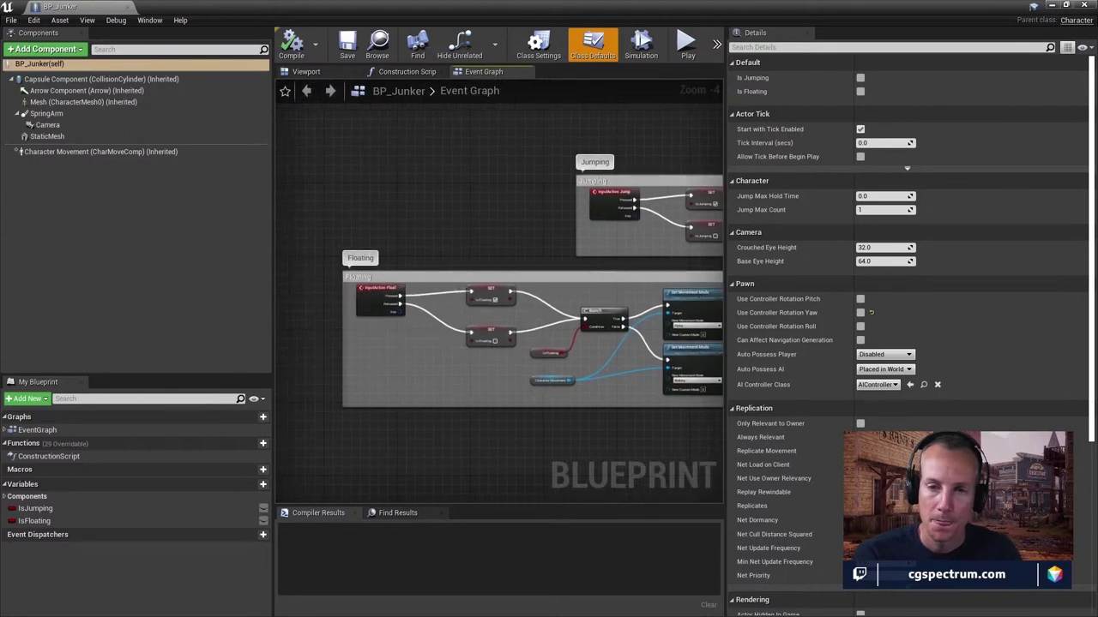
{"action": "scroll", "coordinate": [634, 446], "scroll_direction": "up", "scroll_amount": 2}
{"action": "right_click_drag", "start_coordinate": [626, 441], "coordinate": [450, 371]}
{"action": "scroll", "coordinate": [530, 429], "scroll_direction": "down", "scroll_amount": 1}
{"action": "right_click_drag", "start_coordinate": [522, 263], "coordinate": [566, 481]}
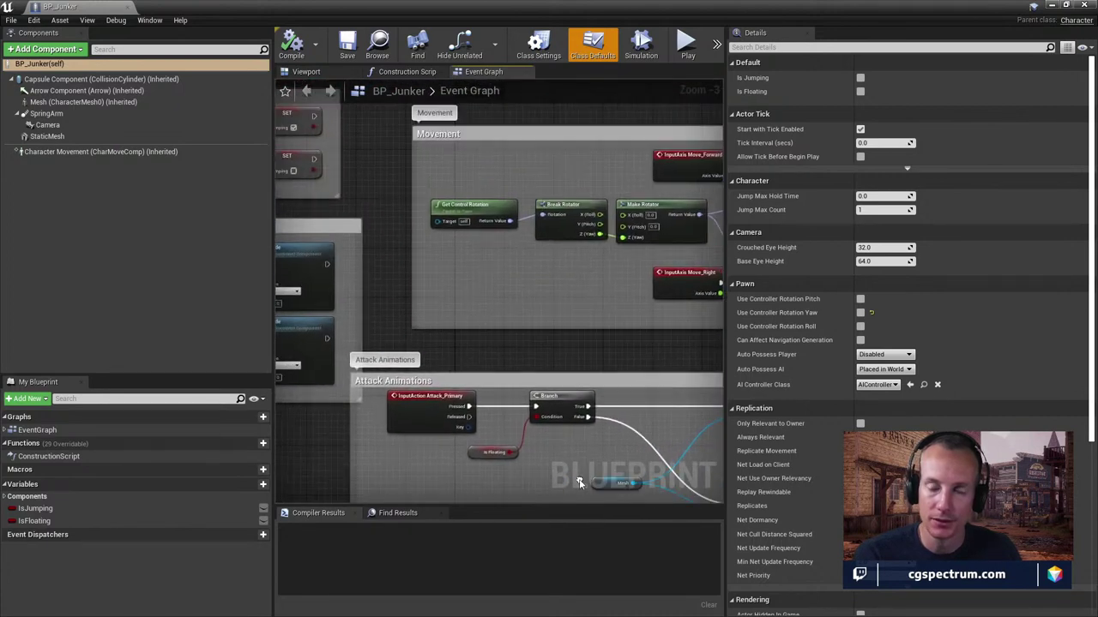
{"action": "scroll", "coordinate": [564, 373], "scroll_direction": "down", "scroll_amount": 1}
{"action": "right_click_drag", "start_coordinate": [565, 375], "coordinate": [379, 262]}
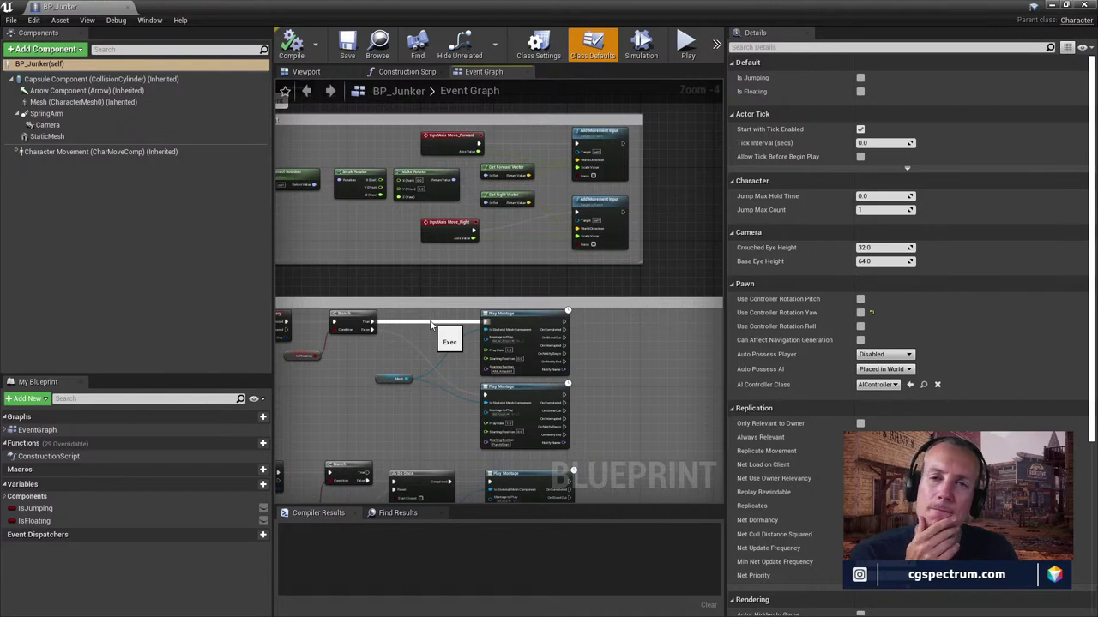
{"action": "left_click", "coordinate": [1085, 5]}
{"action": "right_click", "coordinate": [360, 444]}
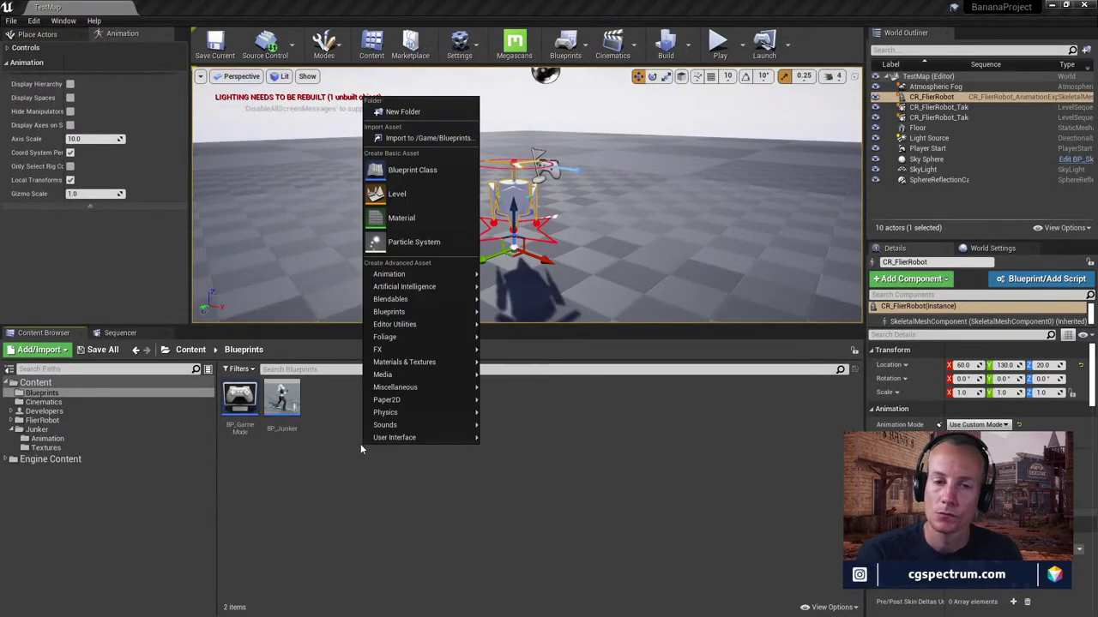
{"action": "left_click", "coordinate": [276, 396]}
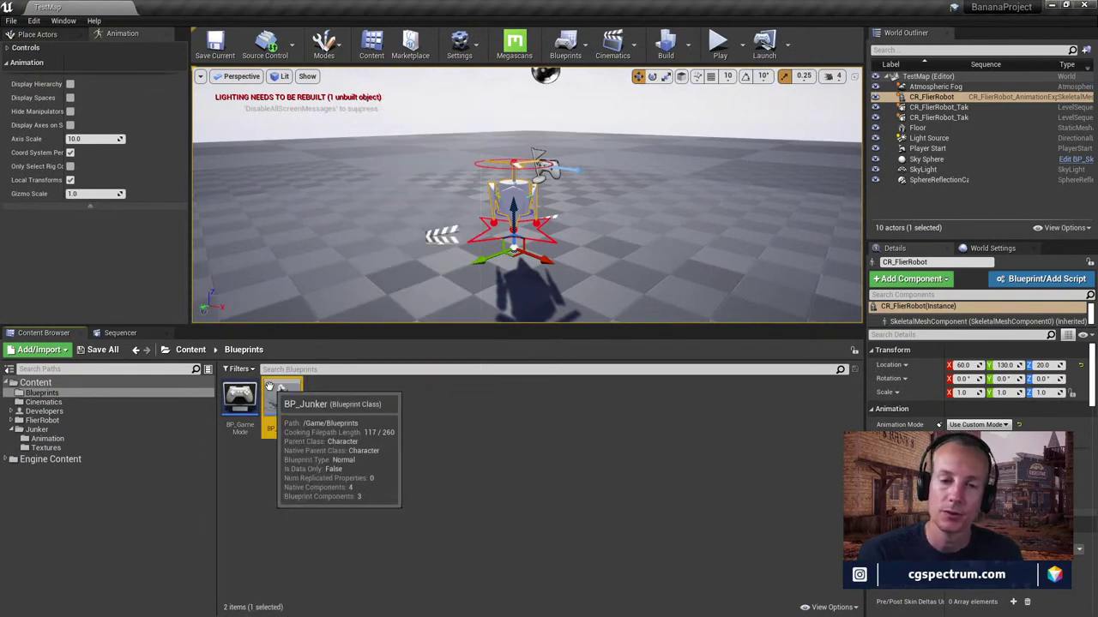
{"action": "right_click", "coordinate": [273, 396]}
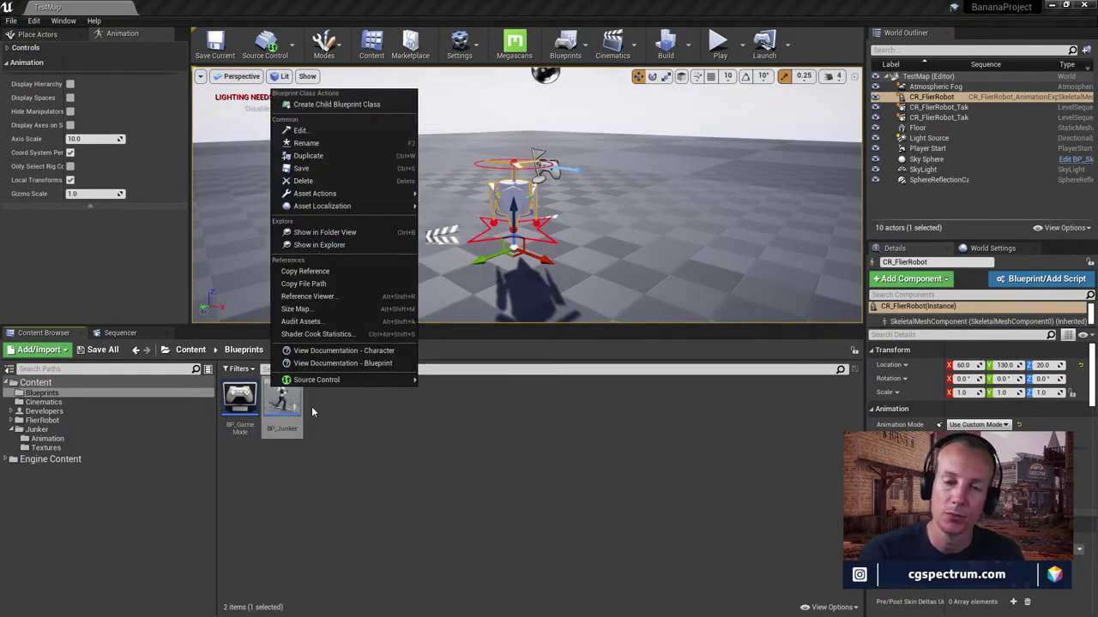
Create a blueprint class with Character as parent in the Blueprints folder and name it BP_FlierRobot
{"action": "right_click", "coordinate": [395, 429]}
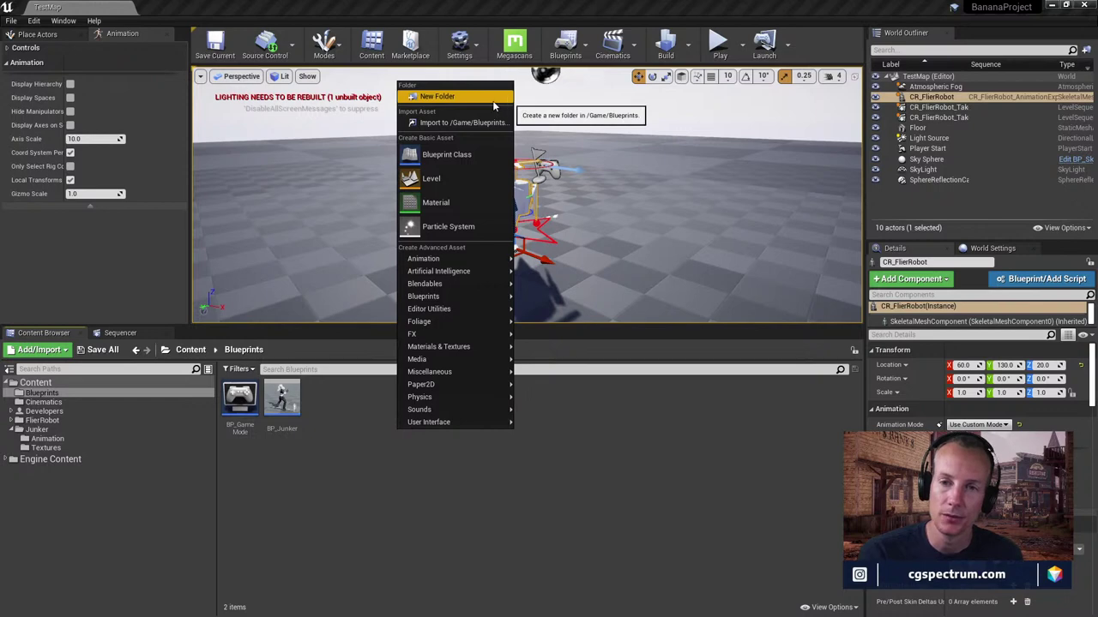
{"action": "left_click", "coordinate": [469, 154]}
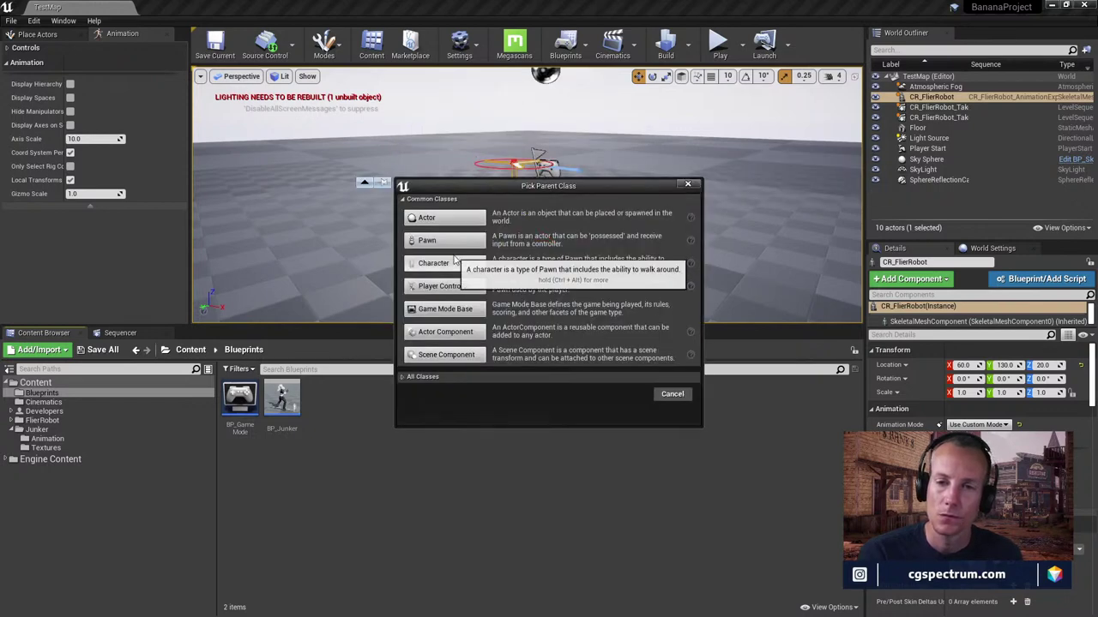
{"action": "left_click", "coordinate": [441, 262]}
{"action": "type", "text": "BP_"}
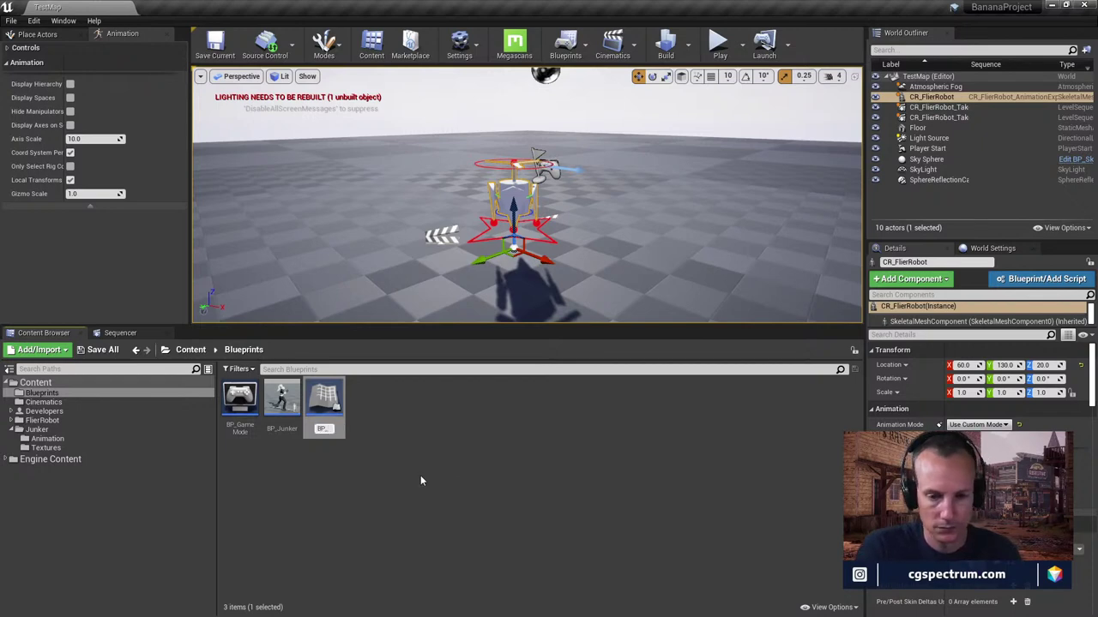
{"action": "type", "text": "Flier"}
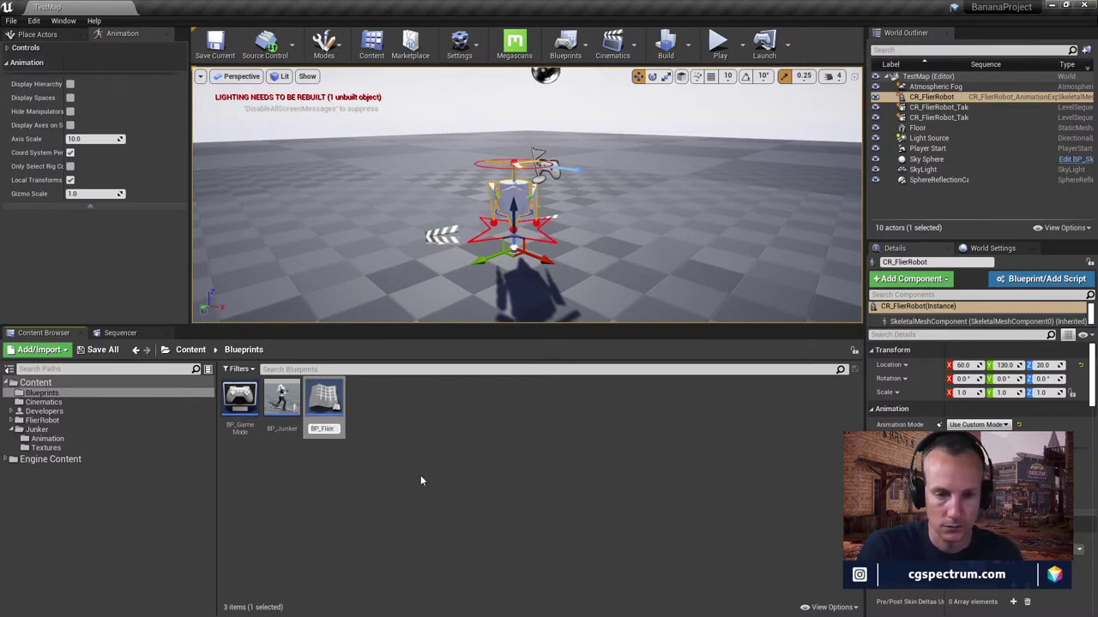
{"action": "type", "text": "Robot"}
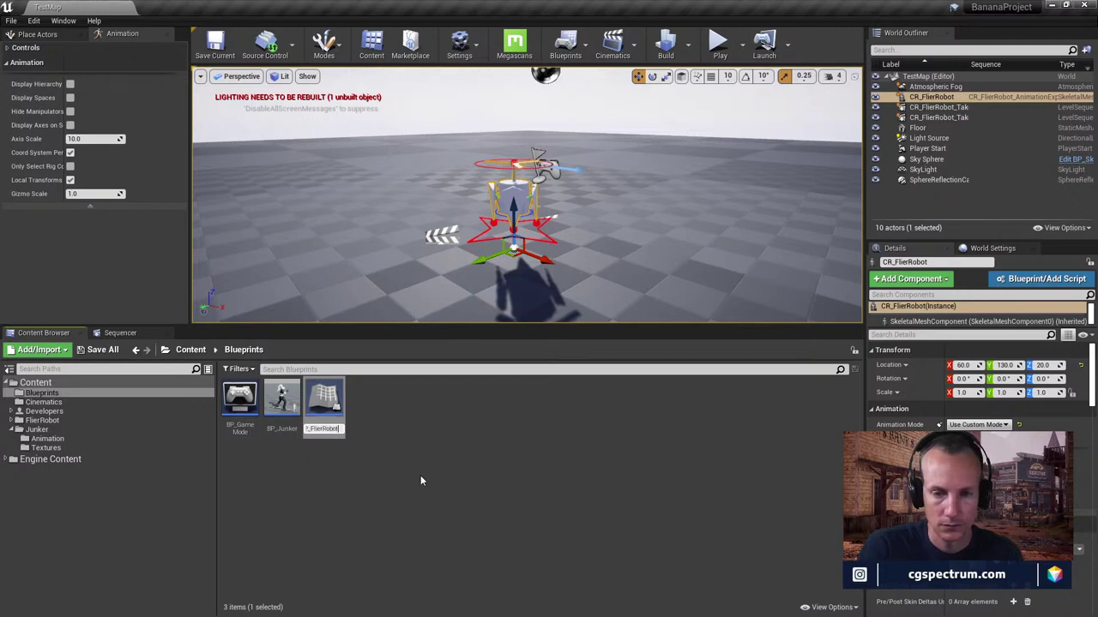
{"action": "key", "text": "Return"}
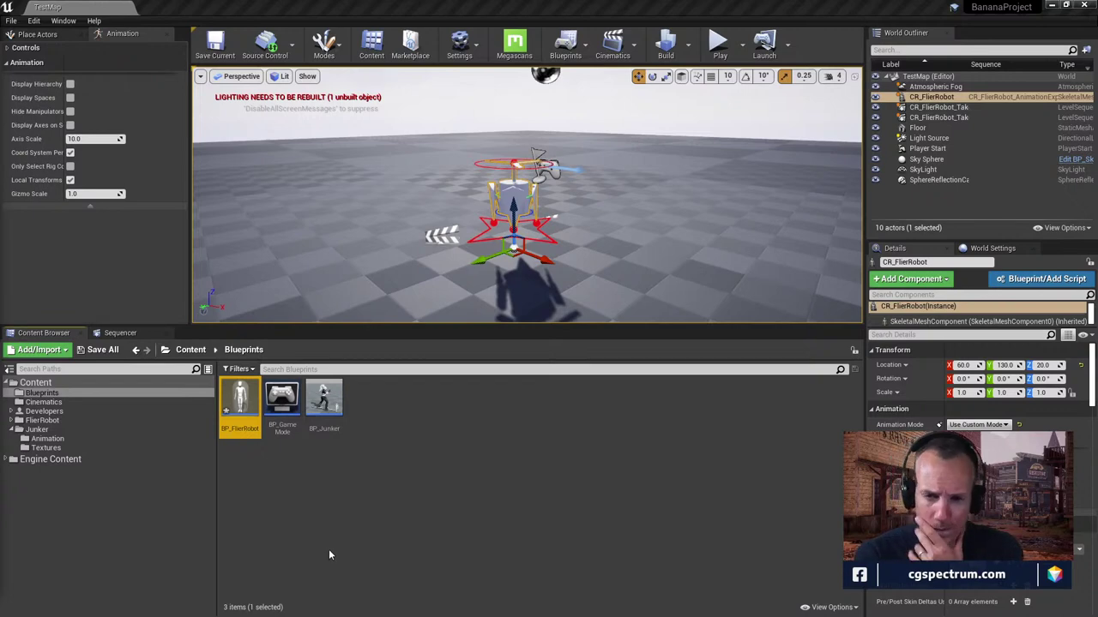
Open BP_FlierRobot, select its inherited Mesh component and bring up the available animation classes
{"action": "double_click", "coordinate": [240, 402]}
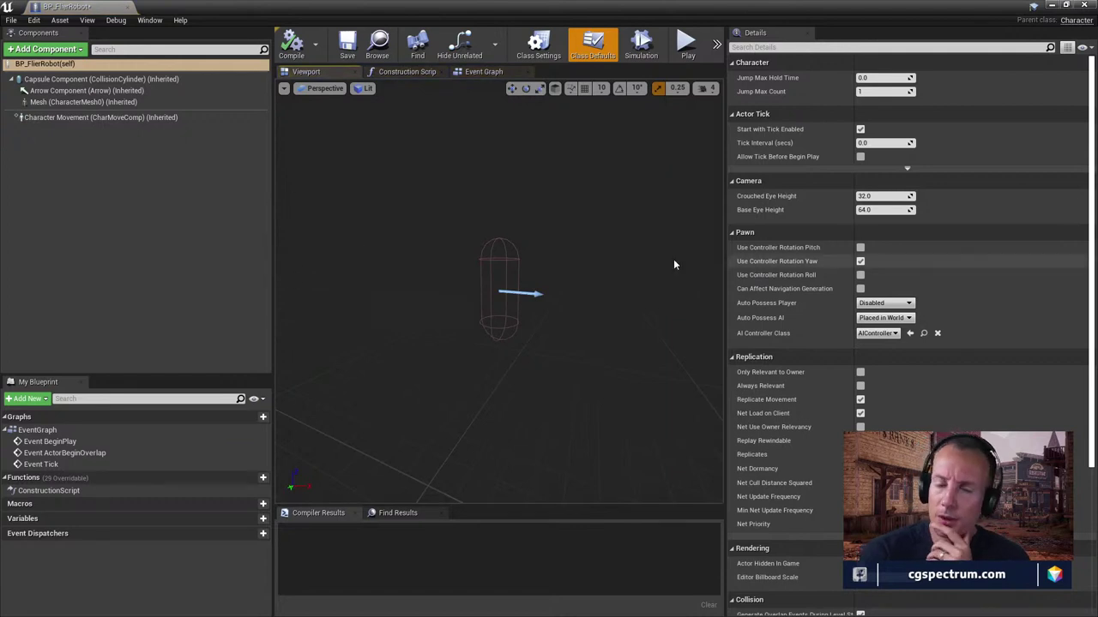
{"action": "left_click", "coordinate": [91, 102]}
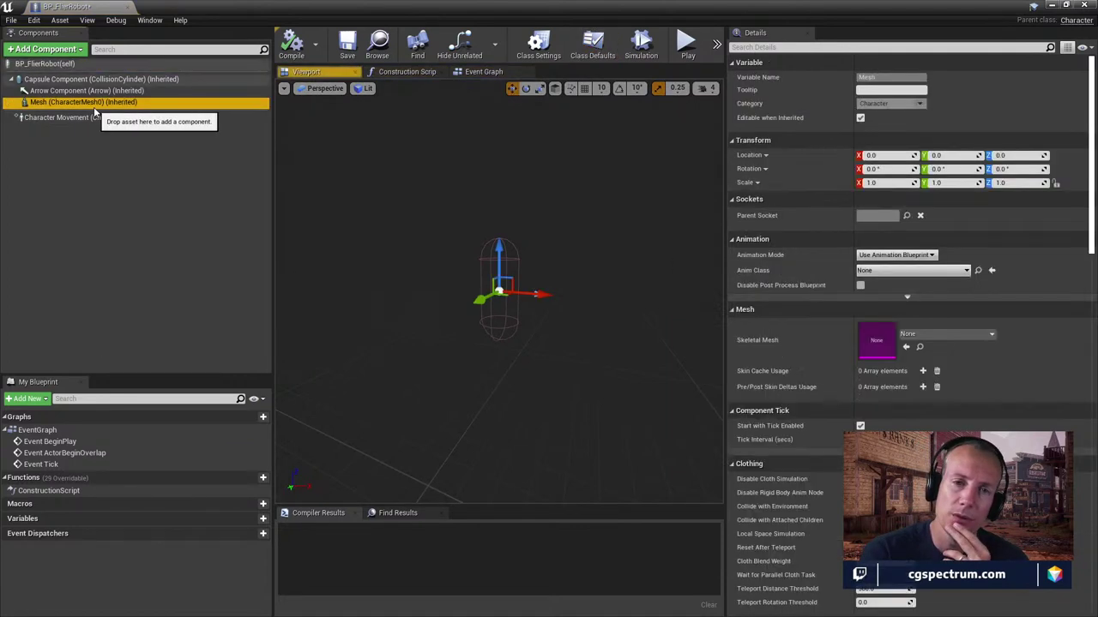
{"action": "left_click", "coordinate": [904, 271]}
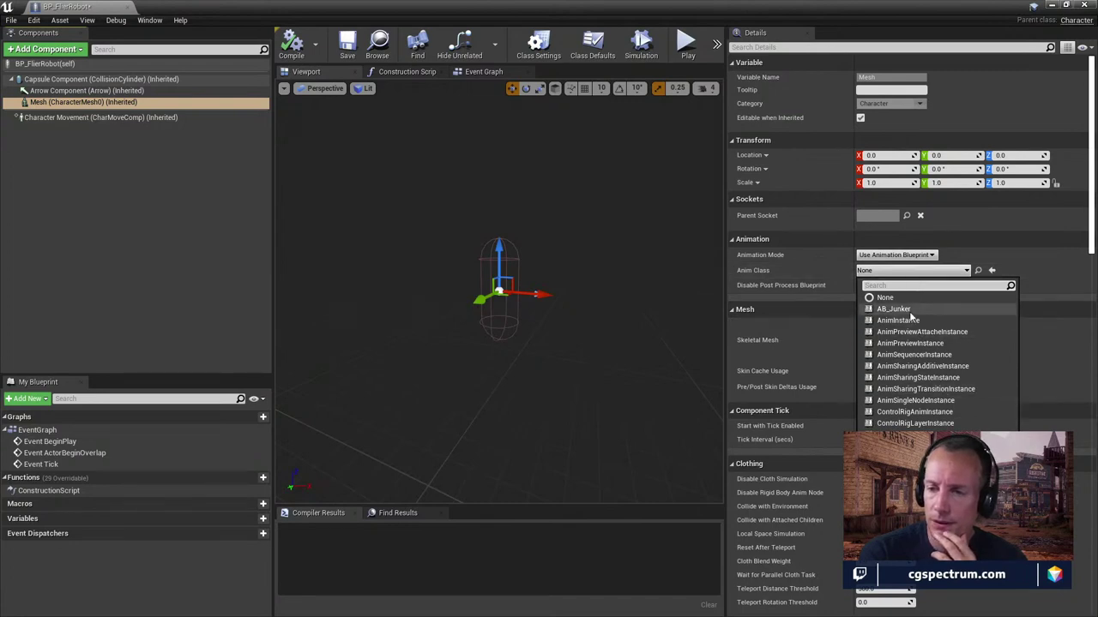
Check the FlierRobot folder's assets and return to the maximized BP_FlierRobot editor
{"action": "left_click_drag", "start_coordinate": [343, 7], "coordinate": [565, 380]}
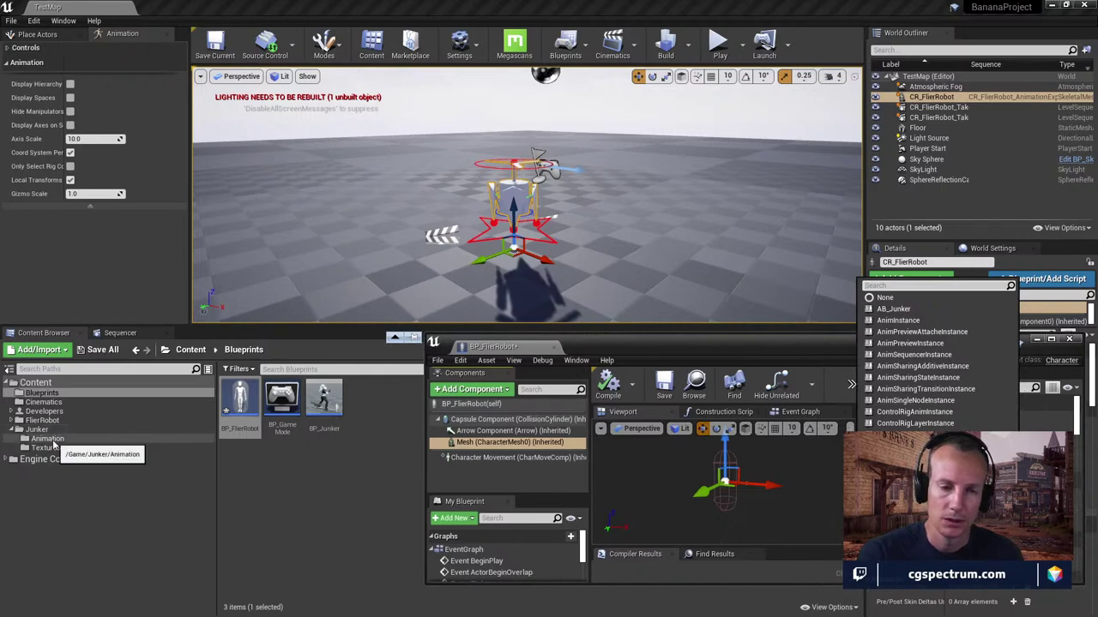
{"action": "left_click", "coordinate": [41, 420]}
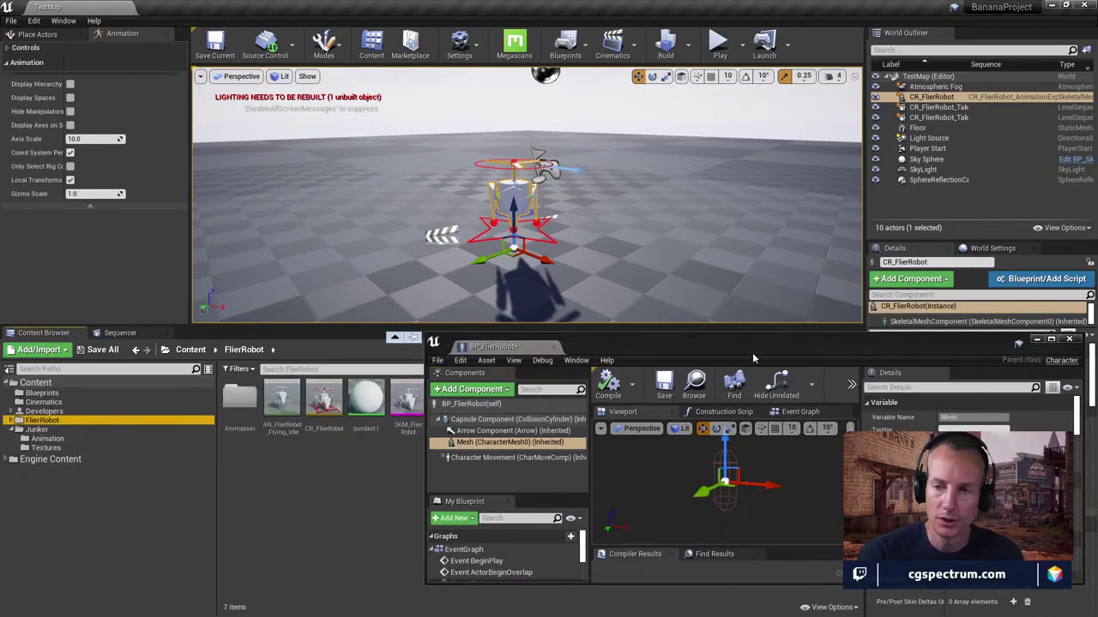
{"action": "double_click", "coordinate": [752, 353]}
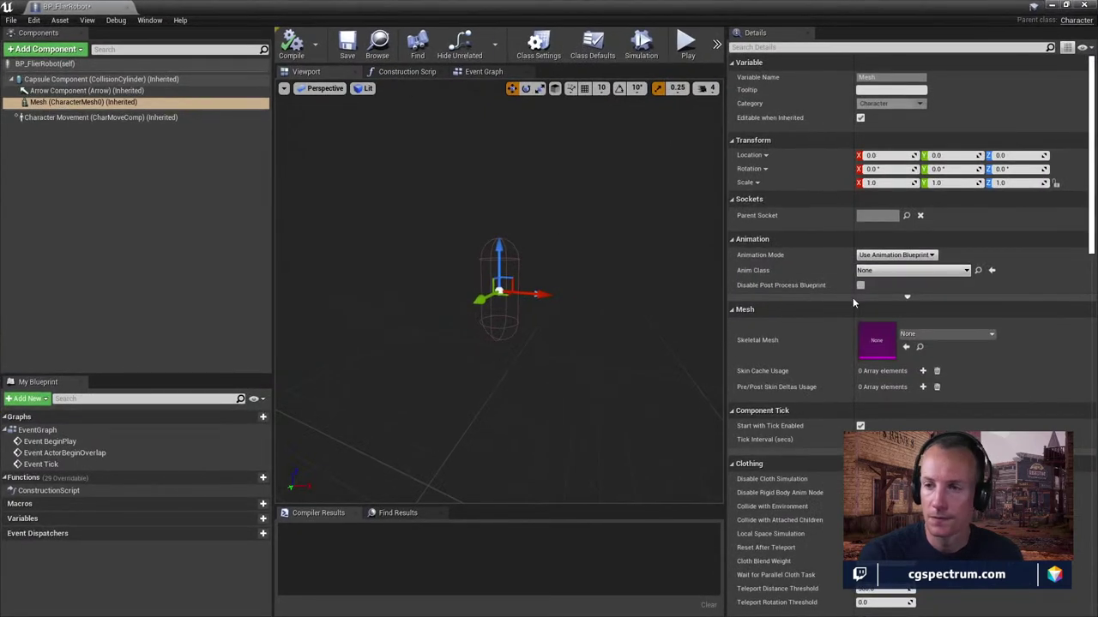
Assign SKM_FlierRobot as the Mesh component's skeletal mesh and lower it to a Z location of about -30 inside the capsule
{"action": "left_click", "coordinate": [932, 339]}
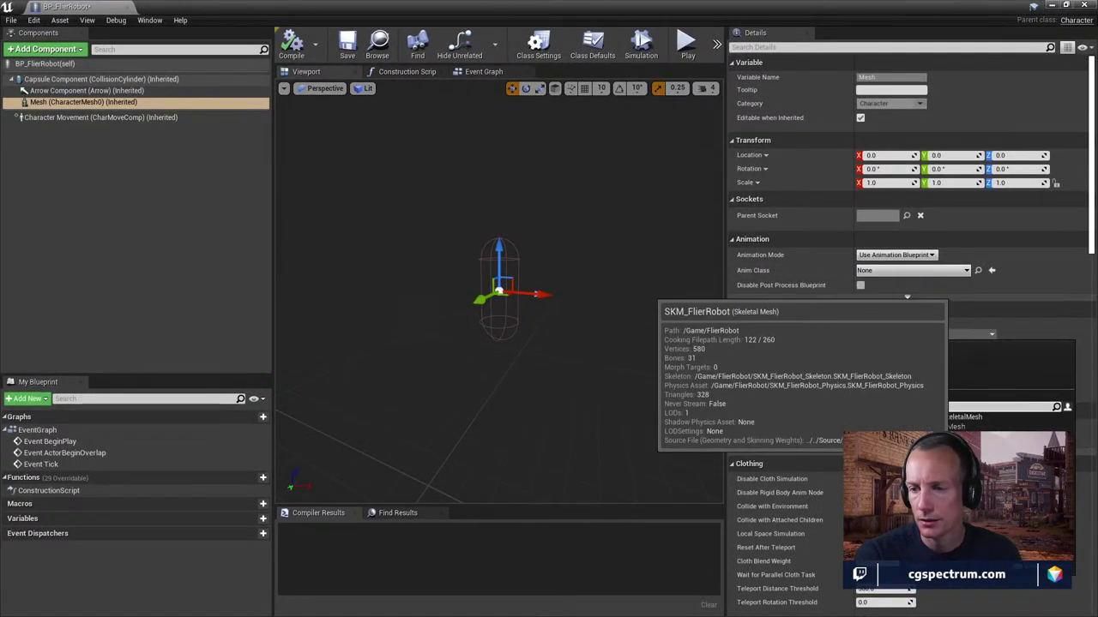
{"action": "left_click", "coordinate": [943, 441]}
{"action": "right_click_drag", "start_coordinate": [504, 299], "coordinate": [505, 299]}
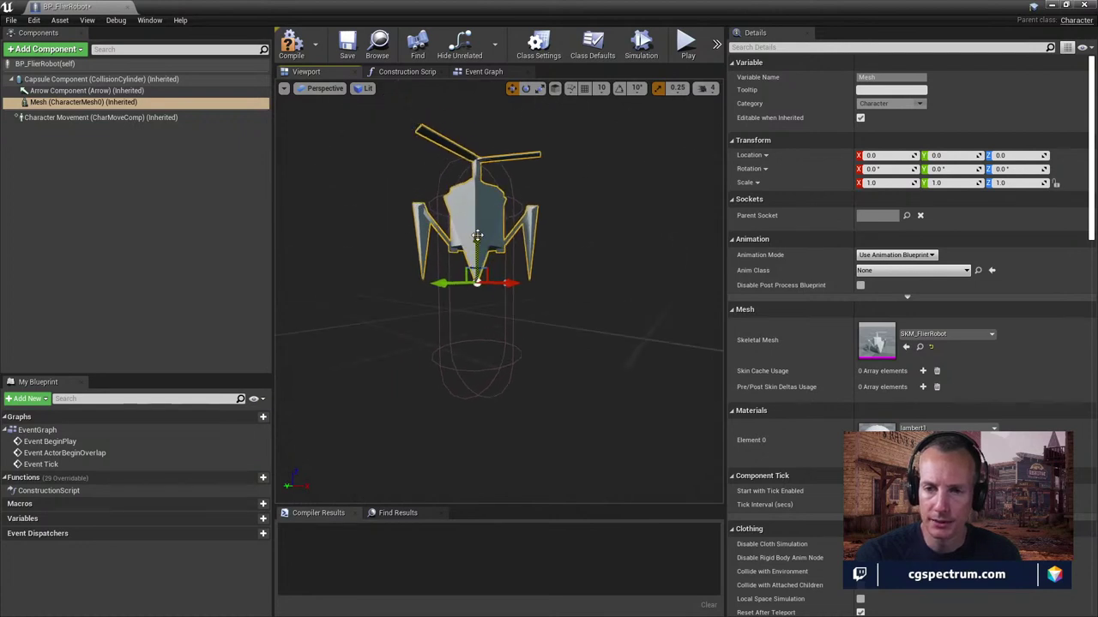
{"action": "left_click_drag", "start_coordinate": [476, 236], "coordinate": [477, 276]}
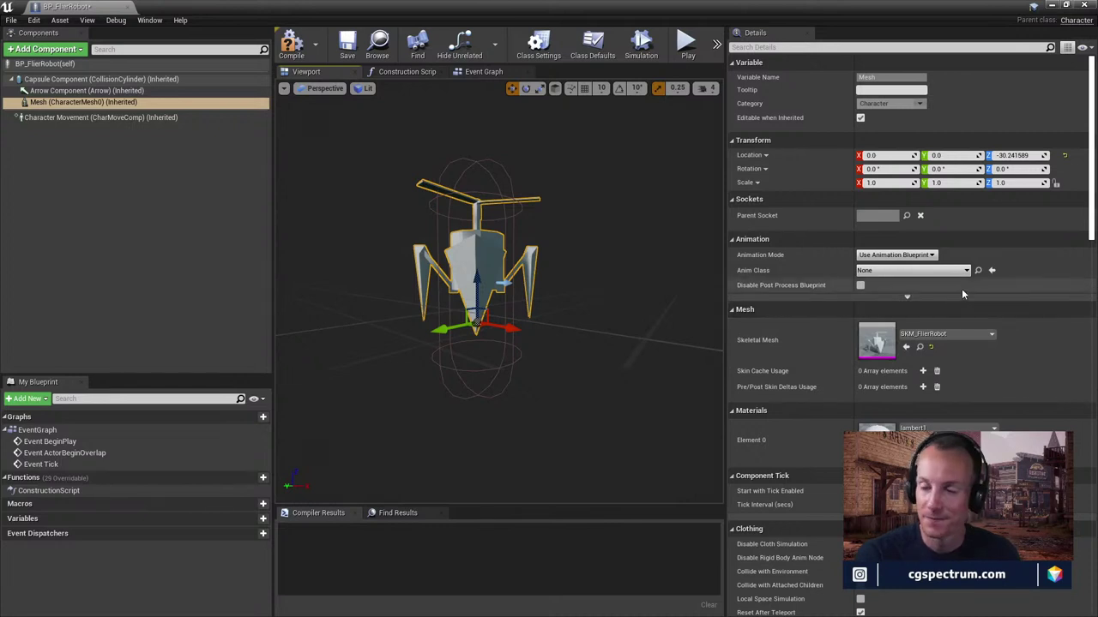
Expand the Mesh component's advanced animation settings and look through its remaining mesh, material, tick and clothing properties
{"action": "scroll", "coordinate": [943, 360], "scroll_direction": "down", "scroll_amount": 1}
{"action": "scroll", "coordinate": [933, 385], "scroll_direction": "down", "scroll_amount": 2}
{"action": "scroll", "coordinate": [928, 379], "scroll_direction": "up", "scroll_amount": 3}
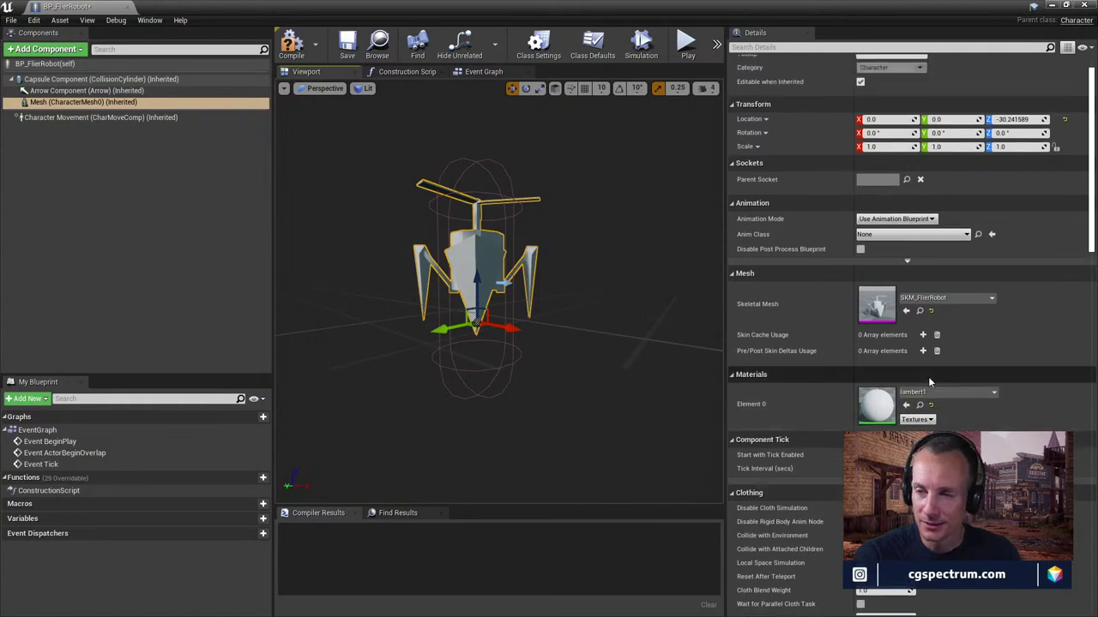
{"action": "left_click", "coordinate": [907, 299]}
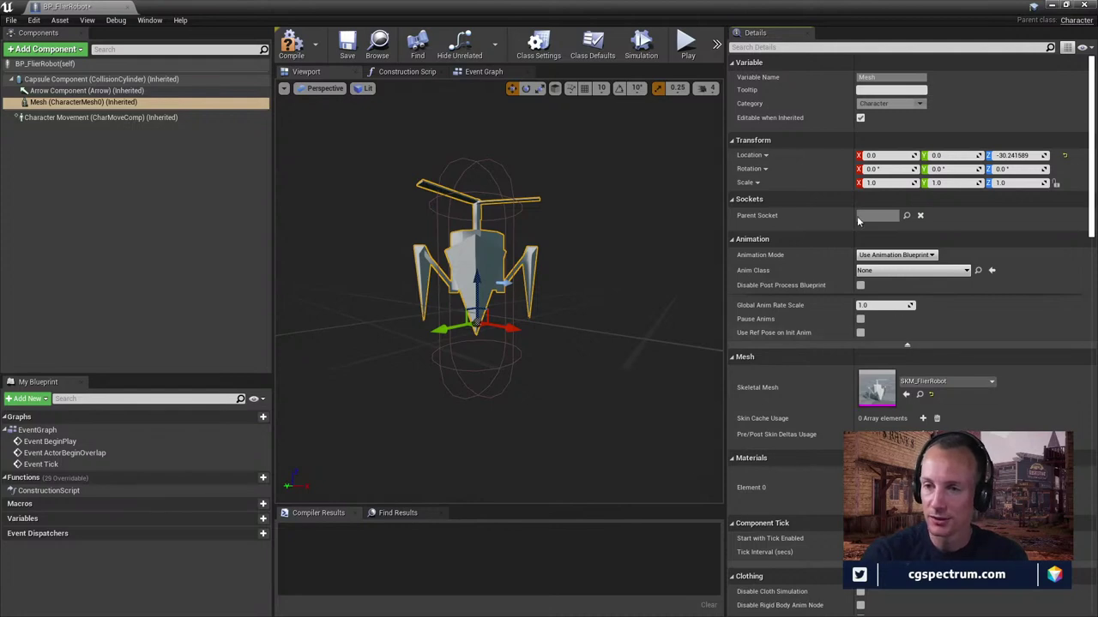
{"action": "scroll", "coordinate": [927, 374], "scroll_direction": "down", "scroll_amount": 12}
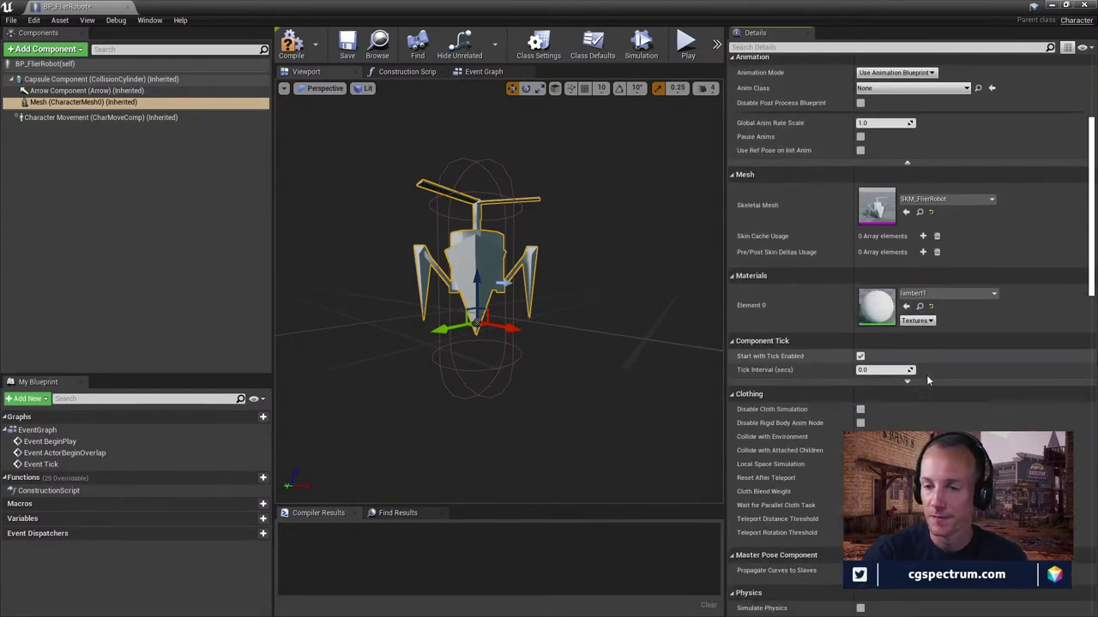
{"action": "scroll", "coordinate": [928, 383], "scroll_direction": "down", "scroll_amount": 4}
{"action": "scroll", "coordinate": [929, 383], "scroll_direction": "up", "scroll_amount": 6}
{"action": "scroll", "coordinate": [930, 378], "scroll_direction": "up", "scroll_amount": 8}
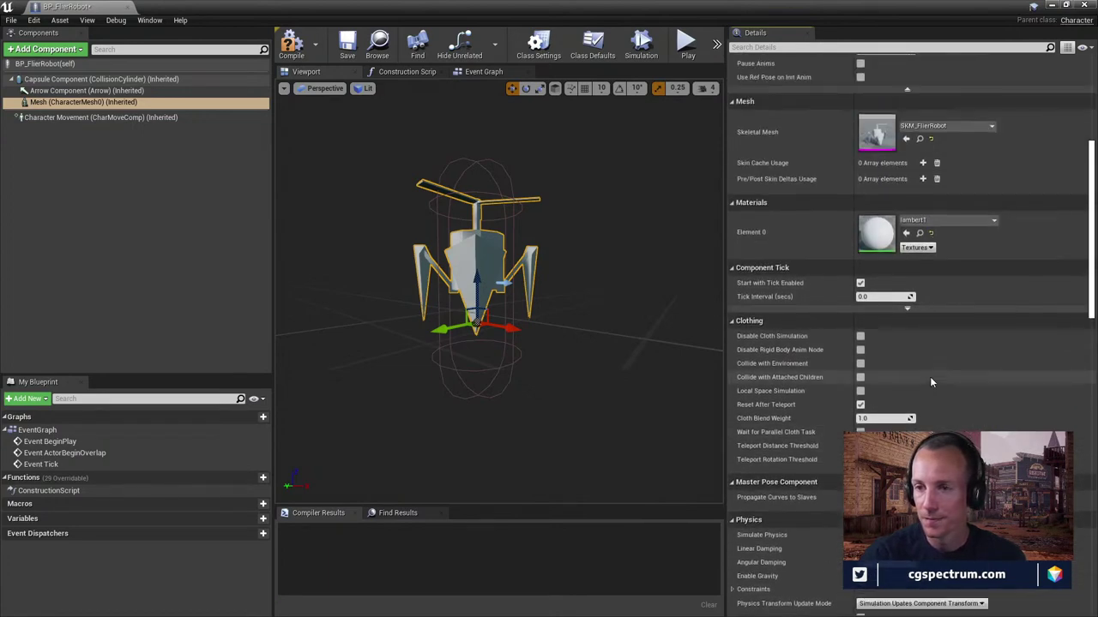
{"action": "scroll", "coordinate": [924, 322], "scroll_direction": "up", "scroll_amount": 3}
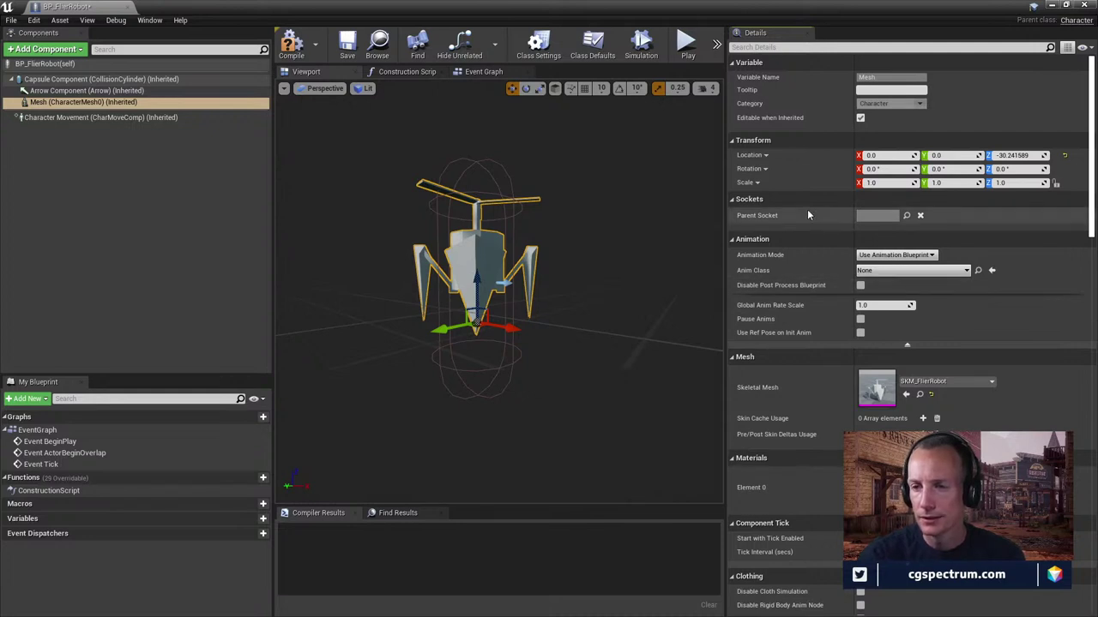
{"action": "left_click", "coordinate": [83, 102], "text": "ctrl"}
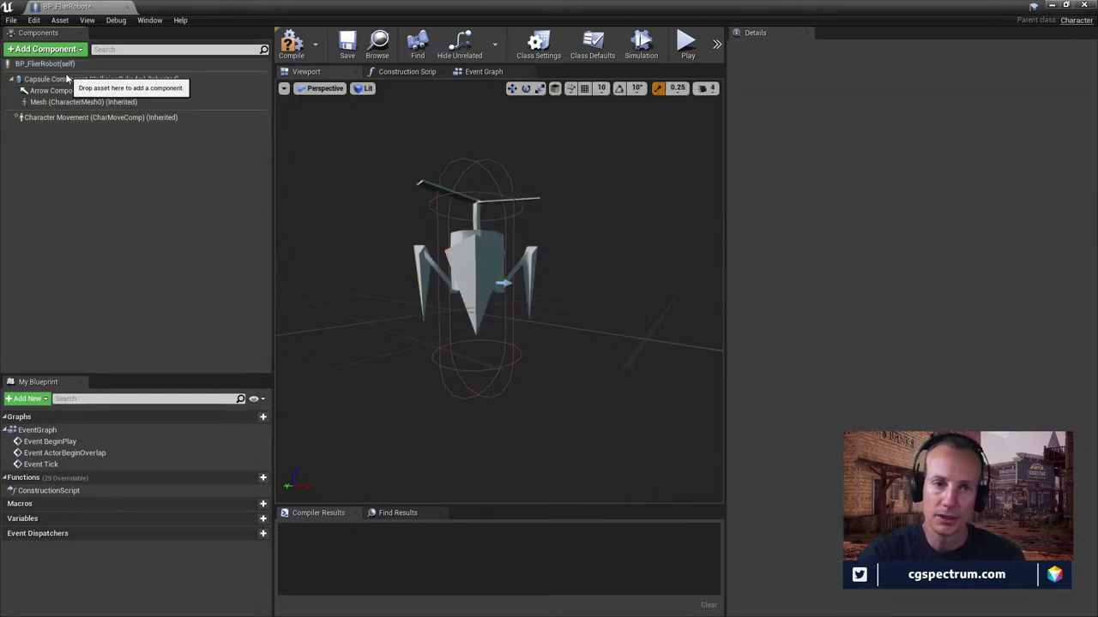
Resize the inherited Capsule Component around the robot to a half height of about 73.6 and a radius of about 54.9
{"action": "left_click", "coordinate": [66, 82]}
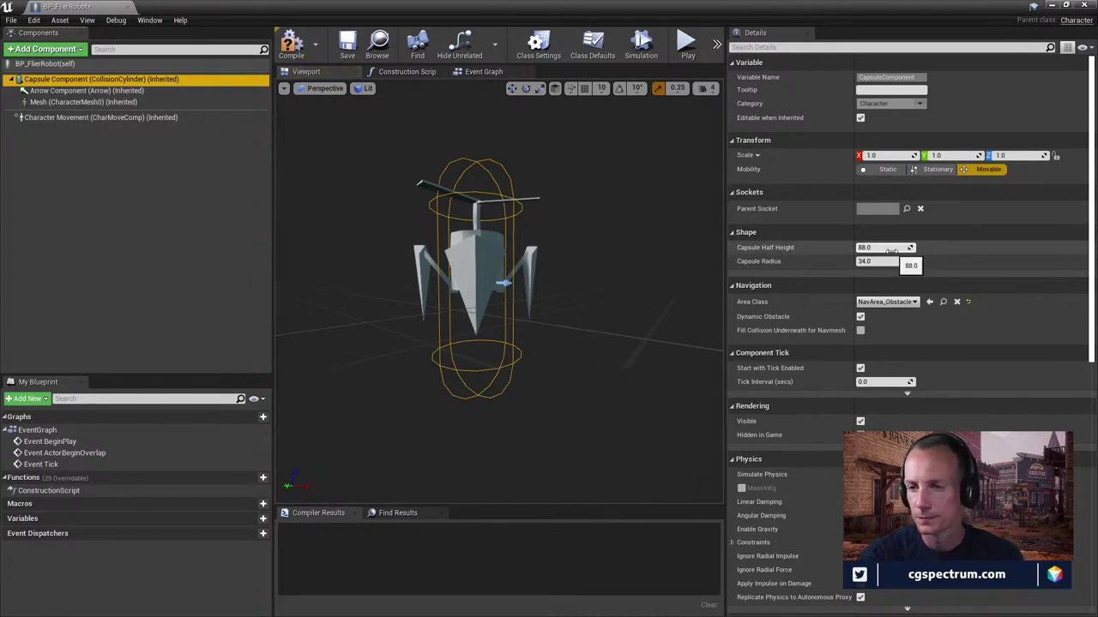
{"action": "left_click_drag", "start_coordinate": [881, 247], "coordinate": [931, 260]}
{"action": "left_click_drag", "start_coordinate": [600, 258], "coordinate": [536, 215]}
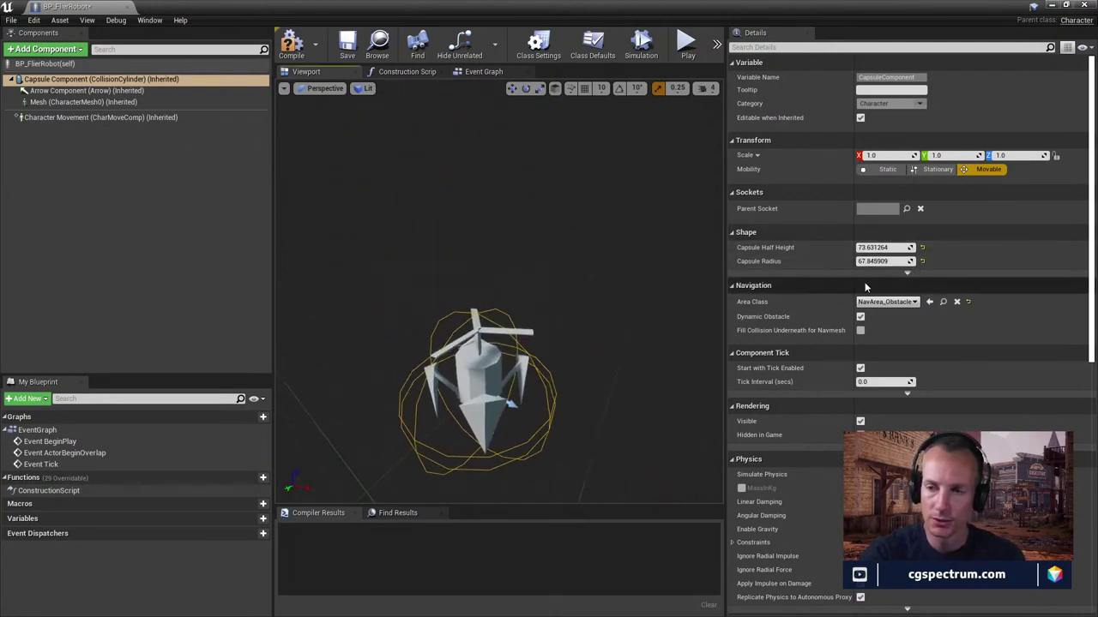
{"action": "left_click_drag", "start_coordinate": [870, 260], "coordinate": [848, 261]}
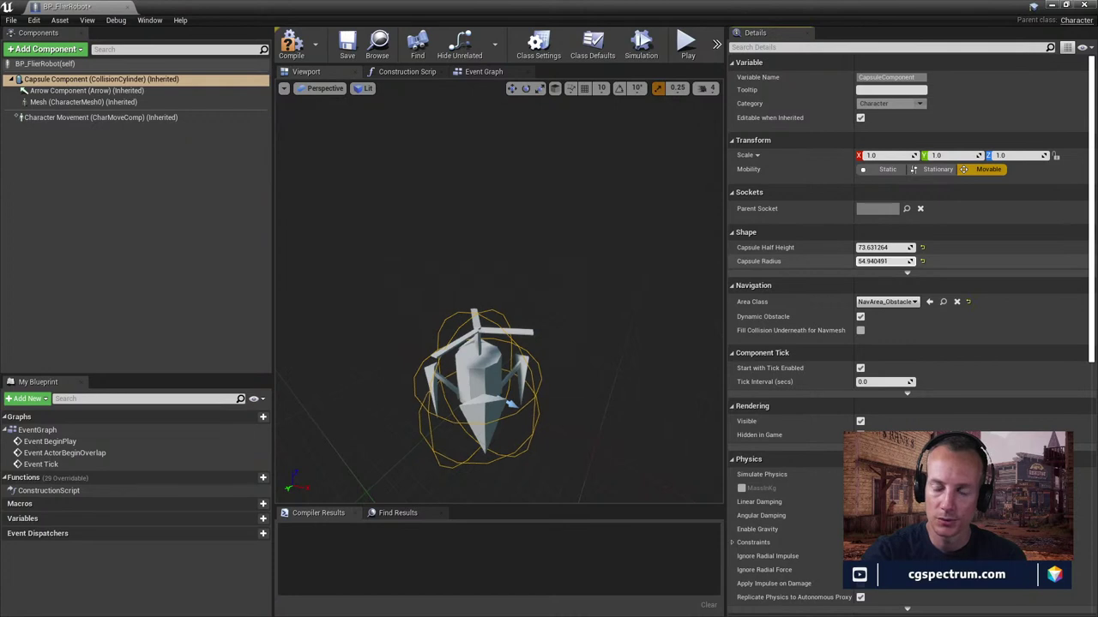
Lower the robot mesh to a Z location of about -40.7 so it sits inside the resized capsule
{"action": "left_click_drag", "start_coordinate": [515, 361], "coordinate": [518, 243]}
{"action": "left_click", "coordinate": [489, 260]}
{"action": "left_click_drag", "start_coordinate": [453, 297], "coordinate": [457, 287]}
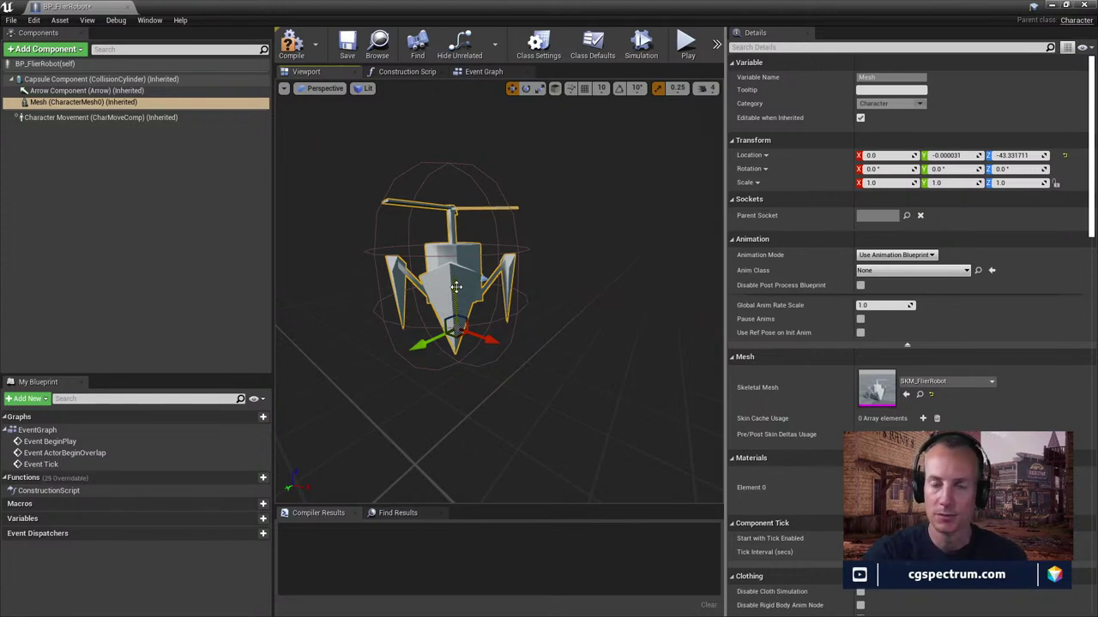
{"action": "left_click_drag", "start_coordinate": [456, 287], "coordinate": [527, 281]}
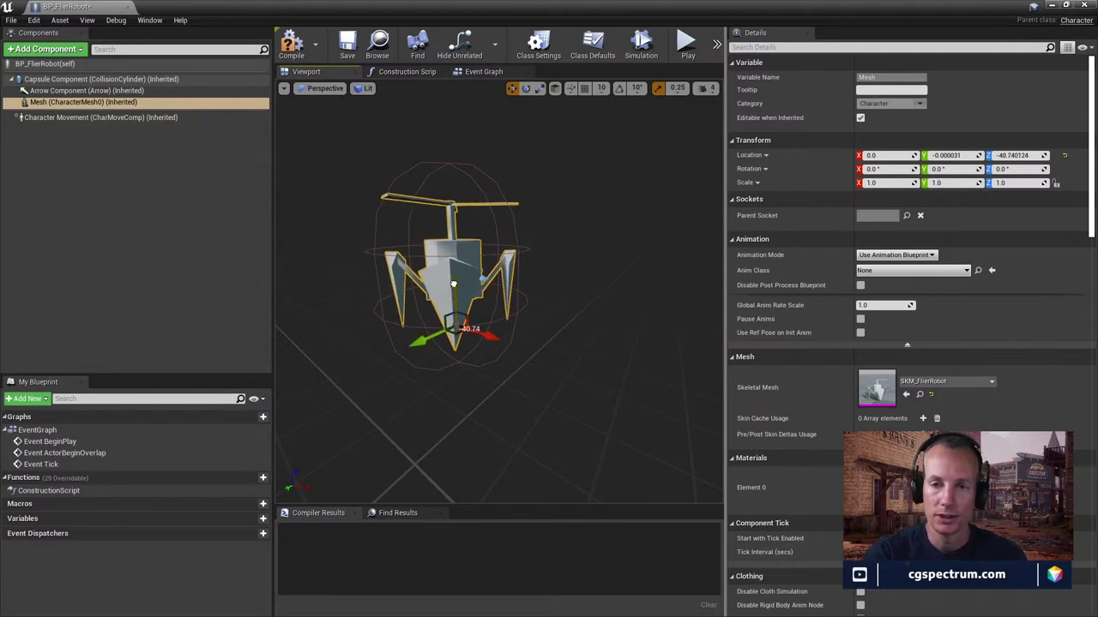
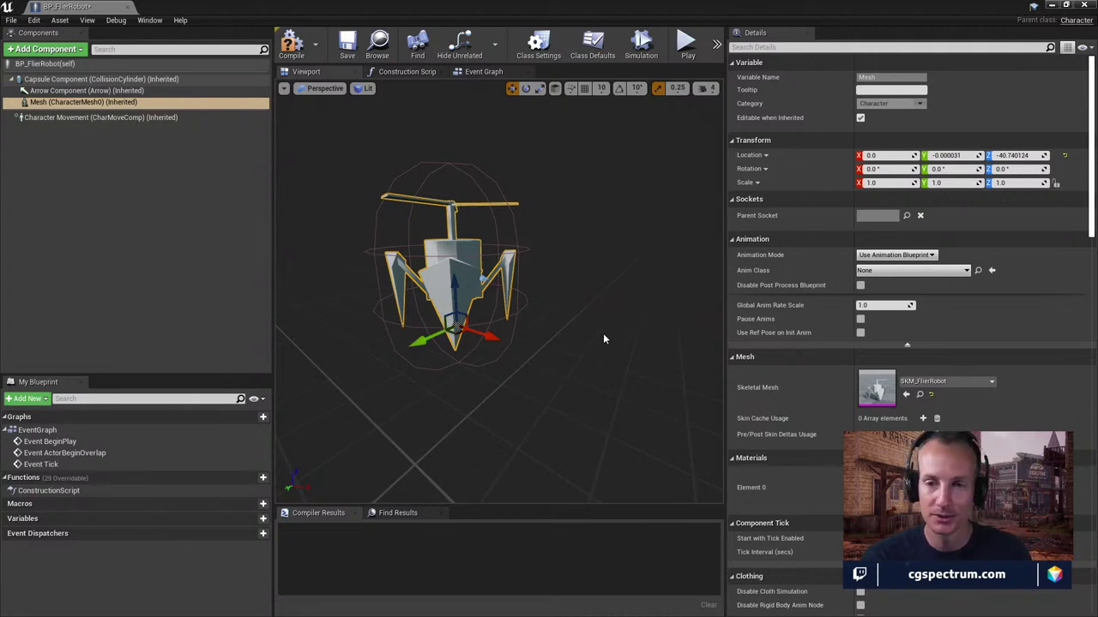
Compile and save BP_FlierRobot, inspect the mesh inside its capsule from several angles, and compile it again
{"action": "left_click", "coordinate": [291, 45]}
{"action": "left_click", "coordinate": [340, 47]}
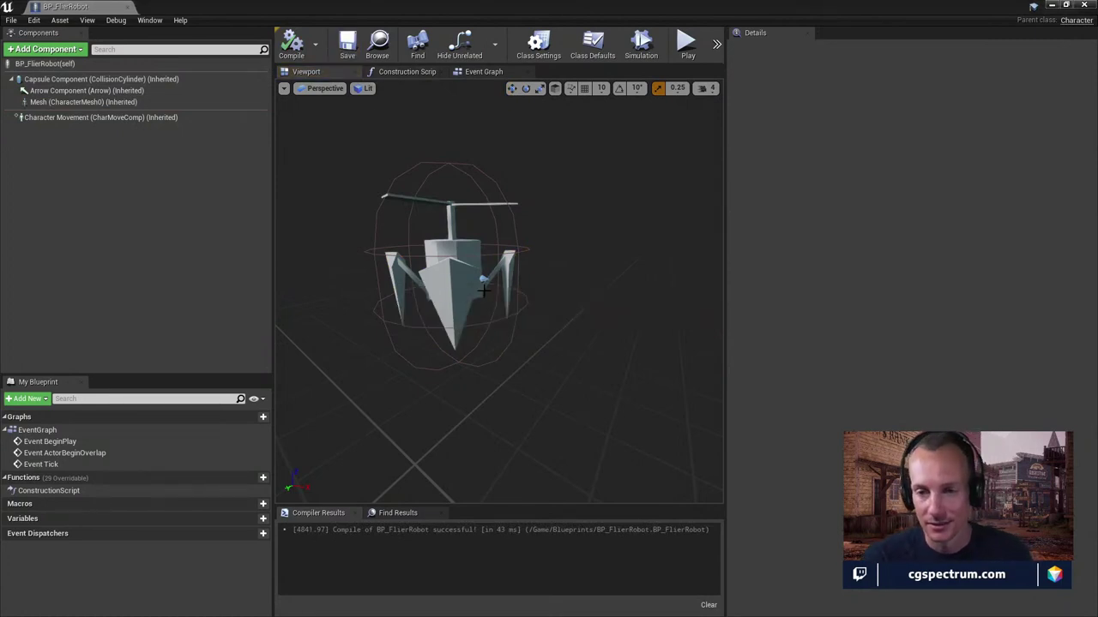
{"action": "right_click_drag", "start_coordinate": [554, 261], "coordinate": [580, 254]}
{"action": "key", "text": "f"}
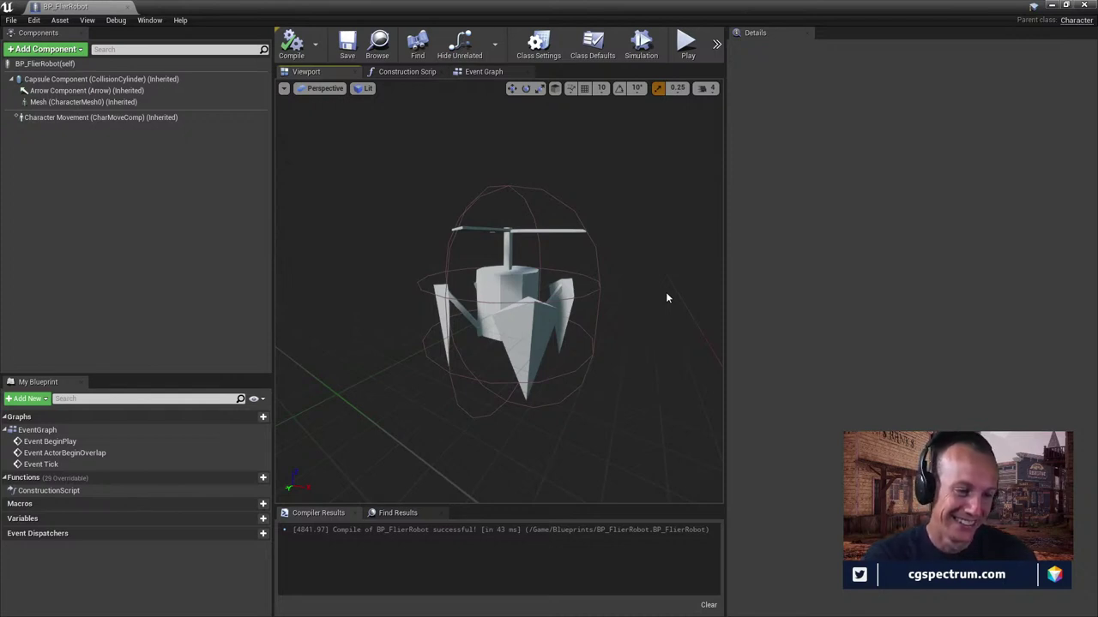
{"action": "left_click_drag", "start_coordinate": [632, 326], "coordinate": [592, 301]}
{"action": "left_click_drag", "start_coordinate": [438, 222], "coordinate": [475, 261]}
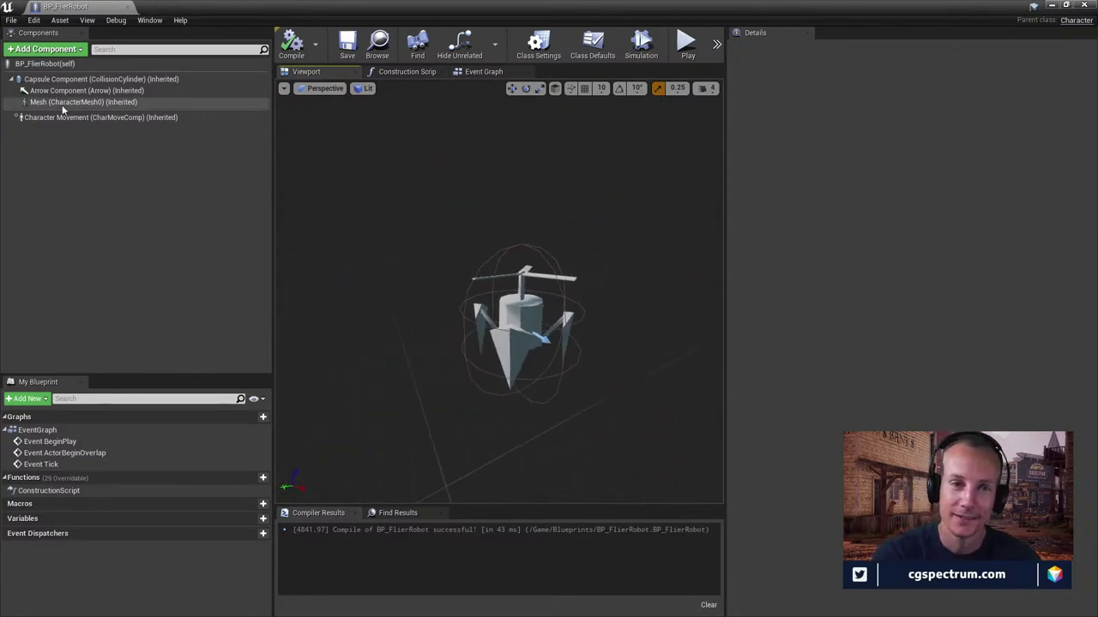
{"action": "left_click", "coordinate": [56, 101]}
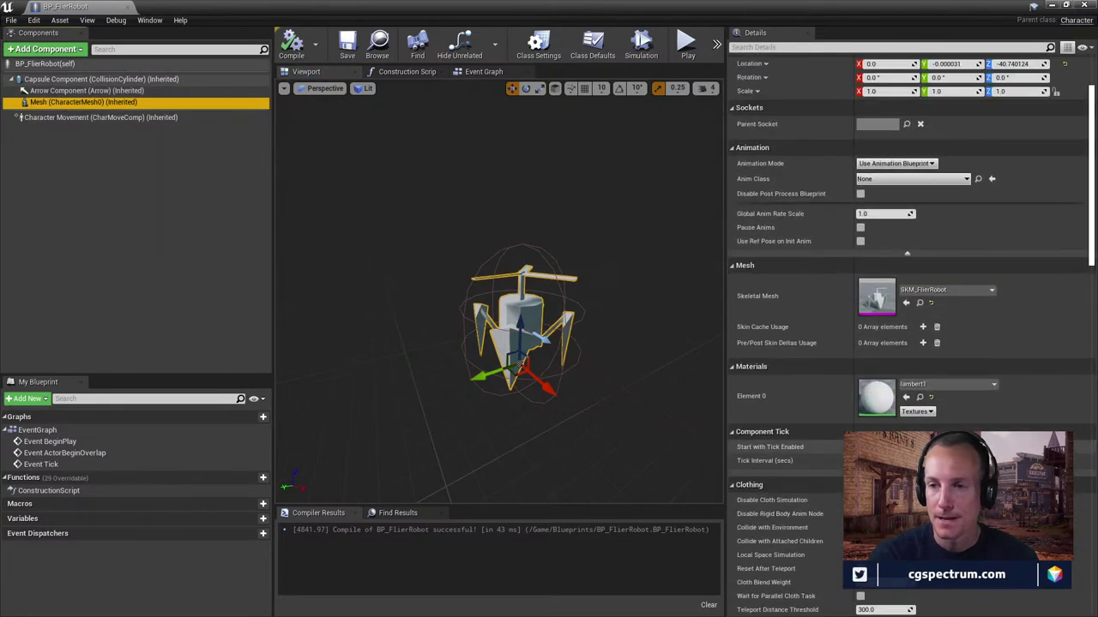
{"action": "left_click", "coordinate": [347, 47]}
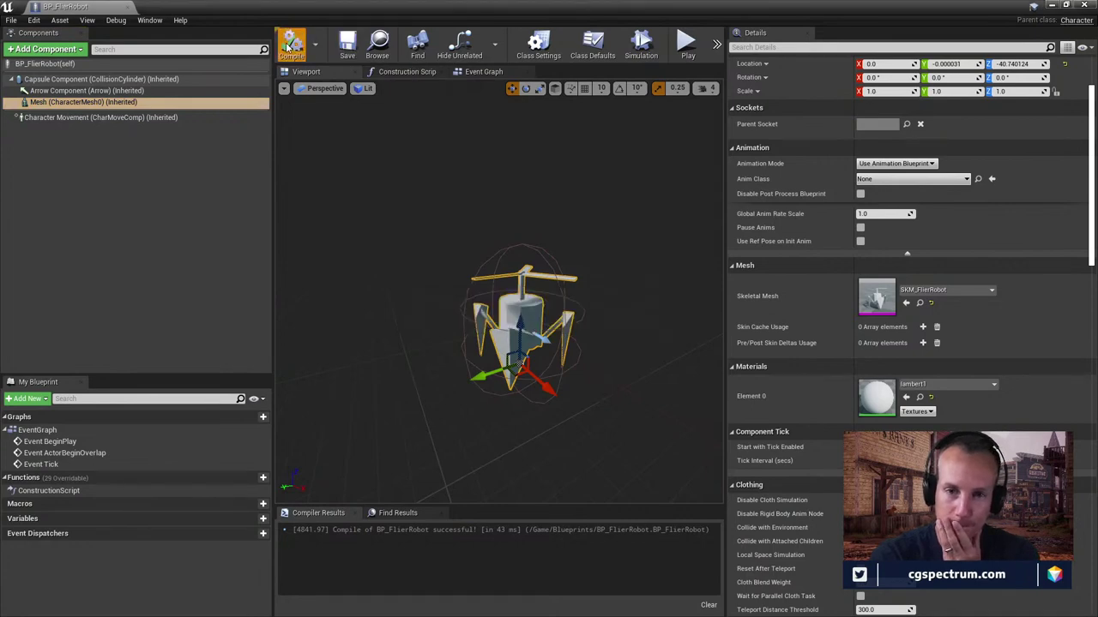
{"action": "left_click", "coordinate": [184, 213]}
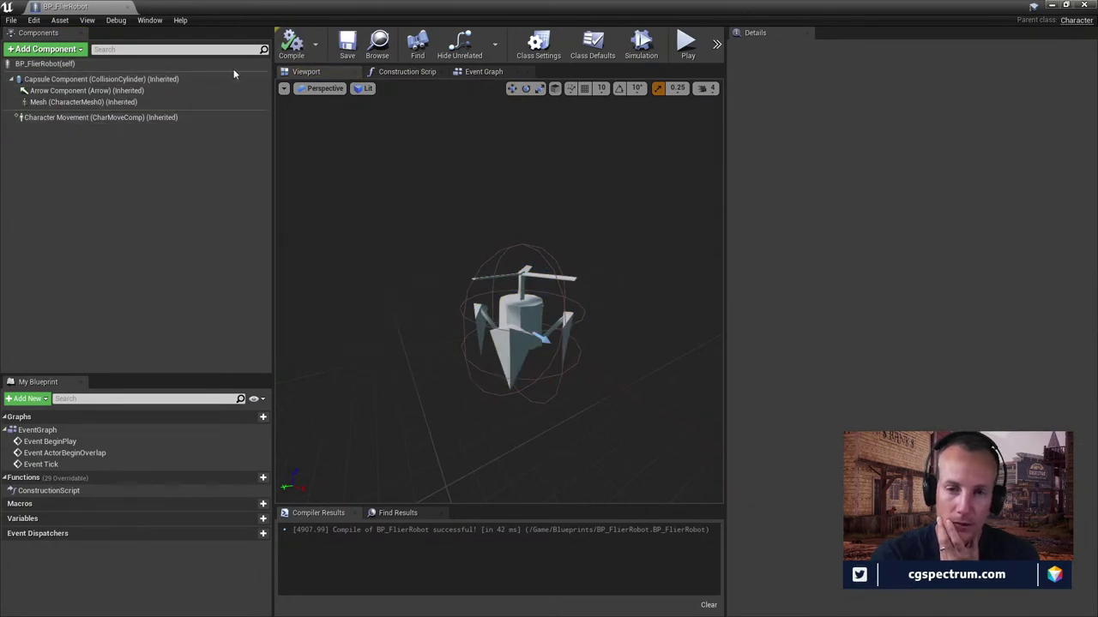
Create an Anim Blueprint from the SKM_FlierRobot skeletal mesh in the FlierRobot folder
{"action": "left_click_drag", "start_coordinate": [400, 5], "coordinate": [853, 270]}
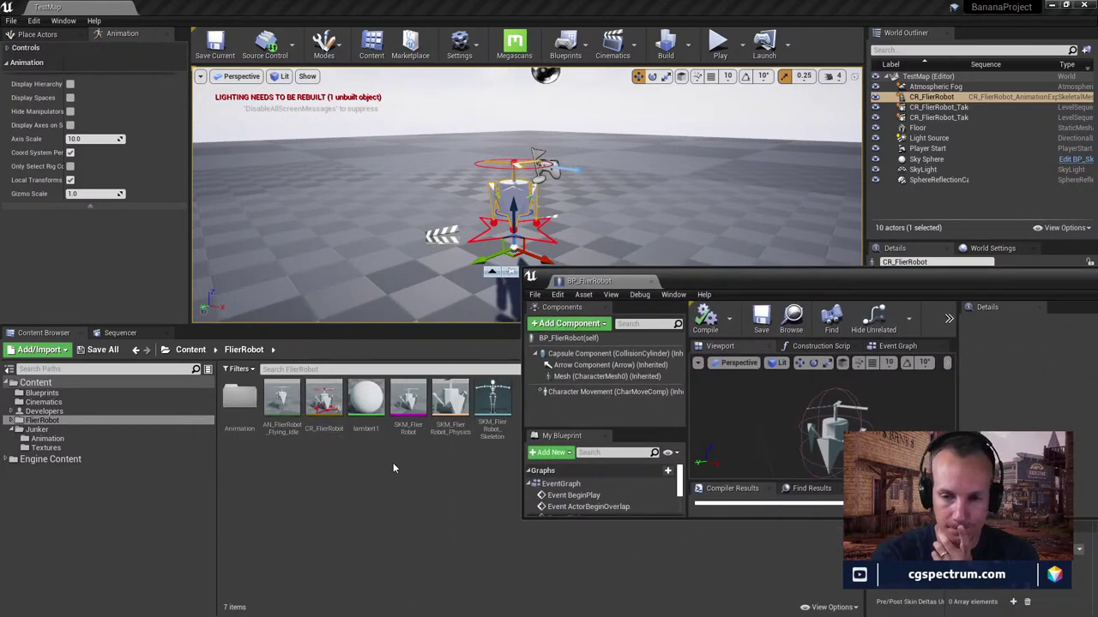
{"action": "right_click", "coordinate": [410, 403]}
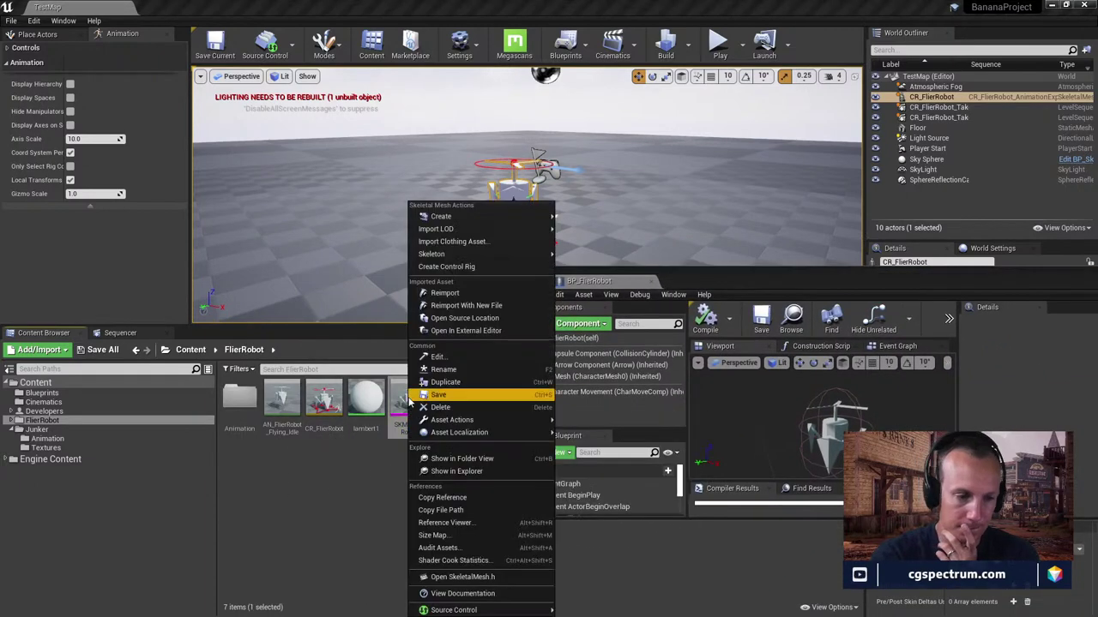
{"action": "mouse_move", "coordinate": [461, 219]}
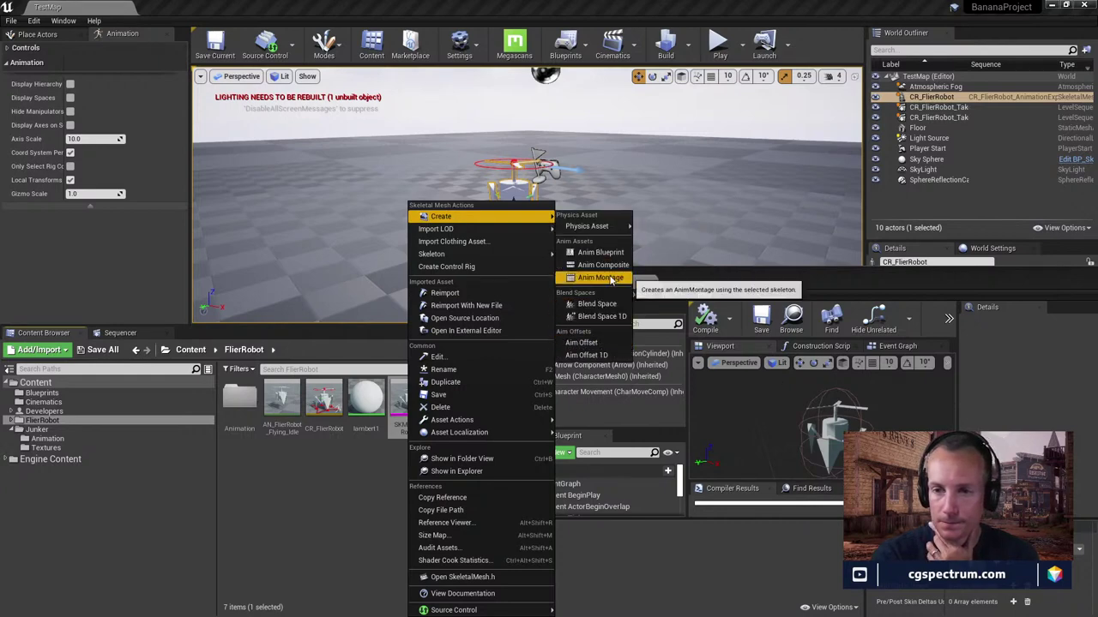
{"action": "left_click", "coordinate": [600, 252]}
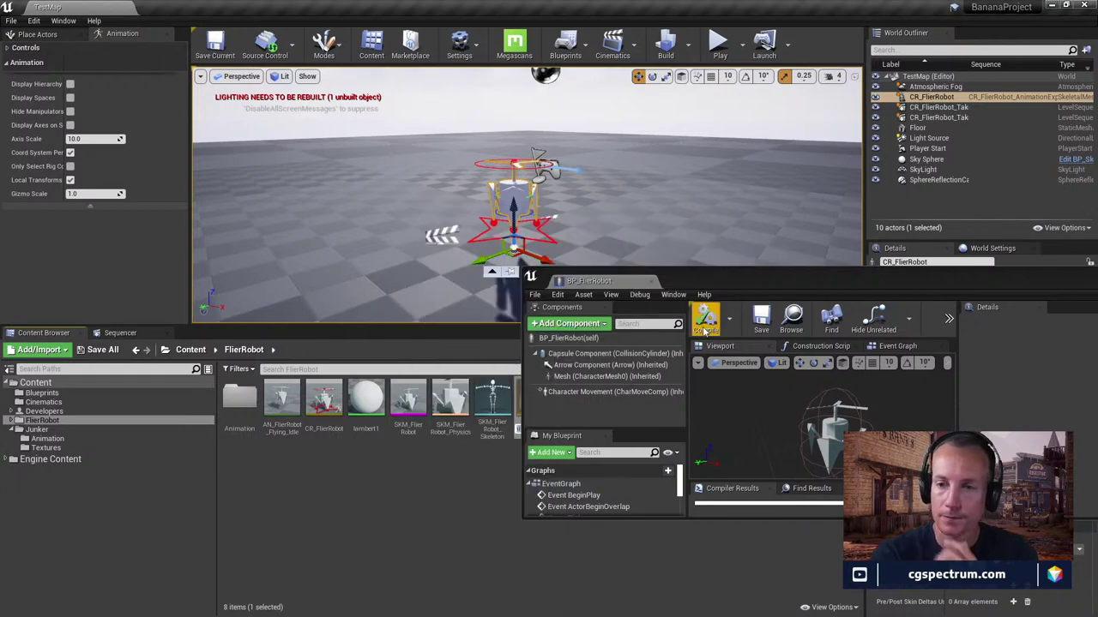
Uncover the new Anim Blueprint asset and name it AB_Flier_Robot
{"action": "left_click_drag", "start_coordinate": [600, 280], "coordinate": [549, 518]}
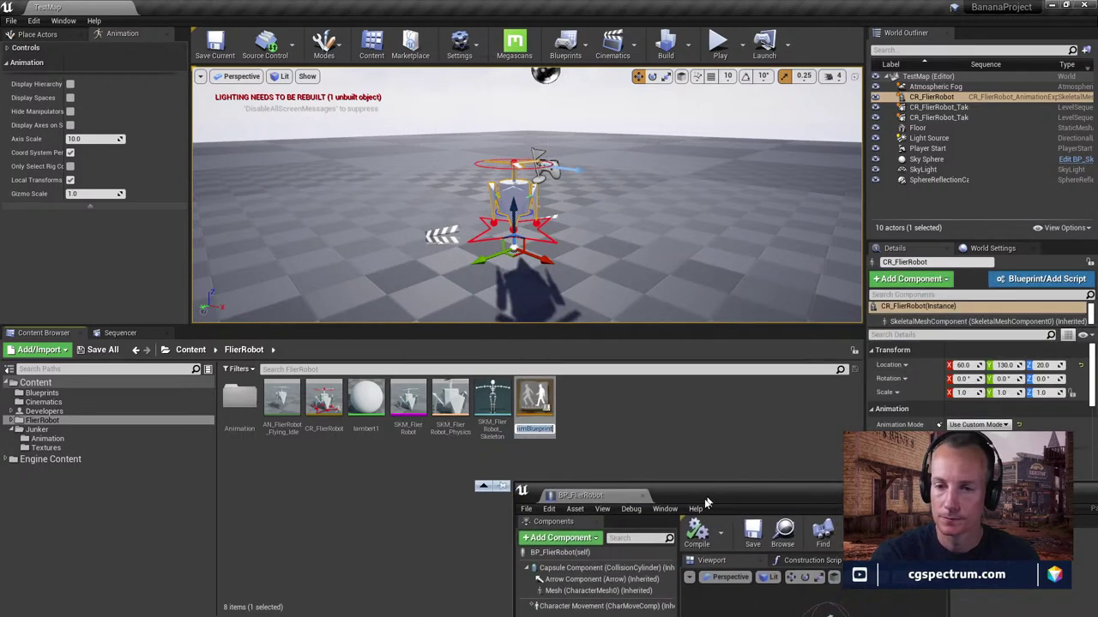
{"action": "left_click", "coordinate": [549, 425]}
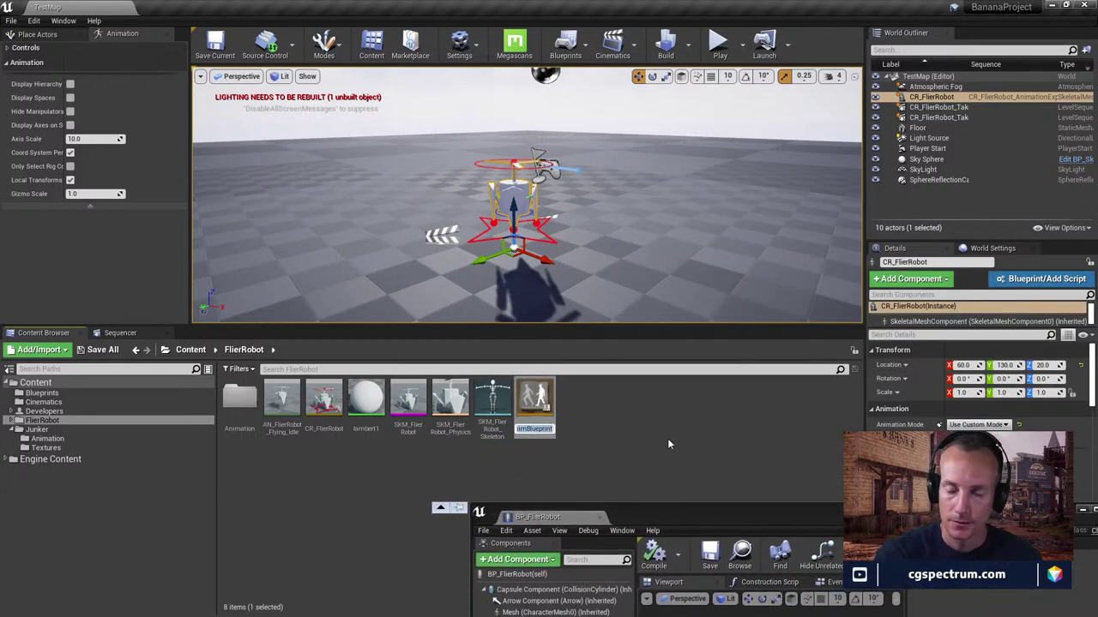
{"action": "type", "text": "AB_"}
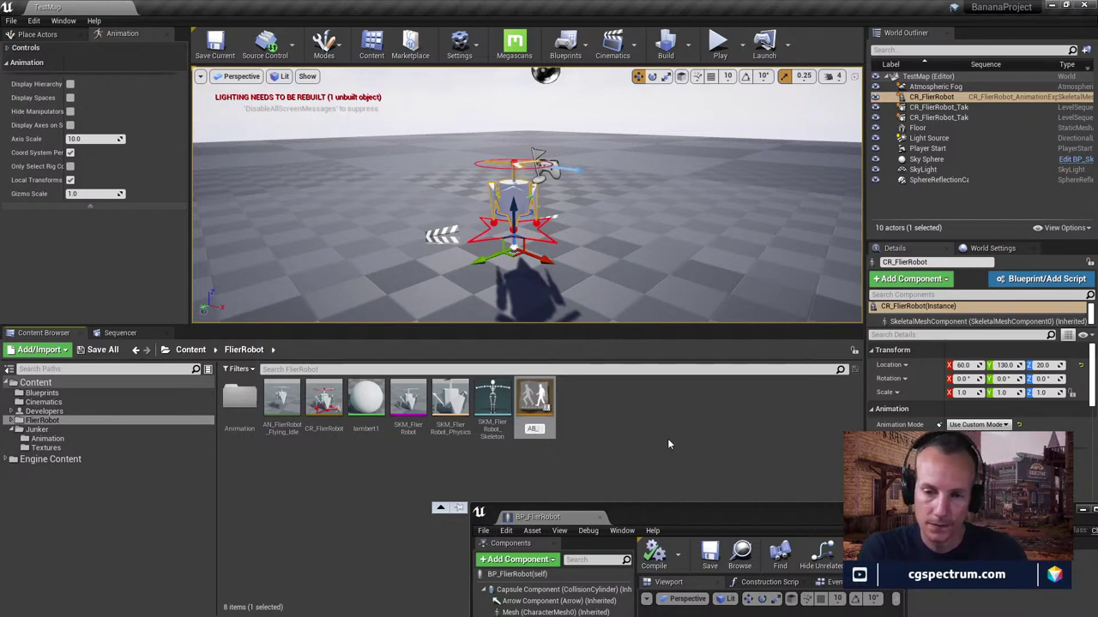
{"action": "type", "text": "Flier"}
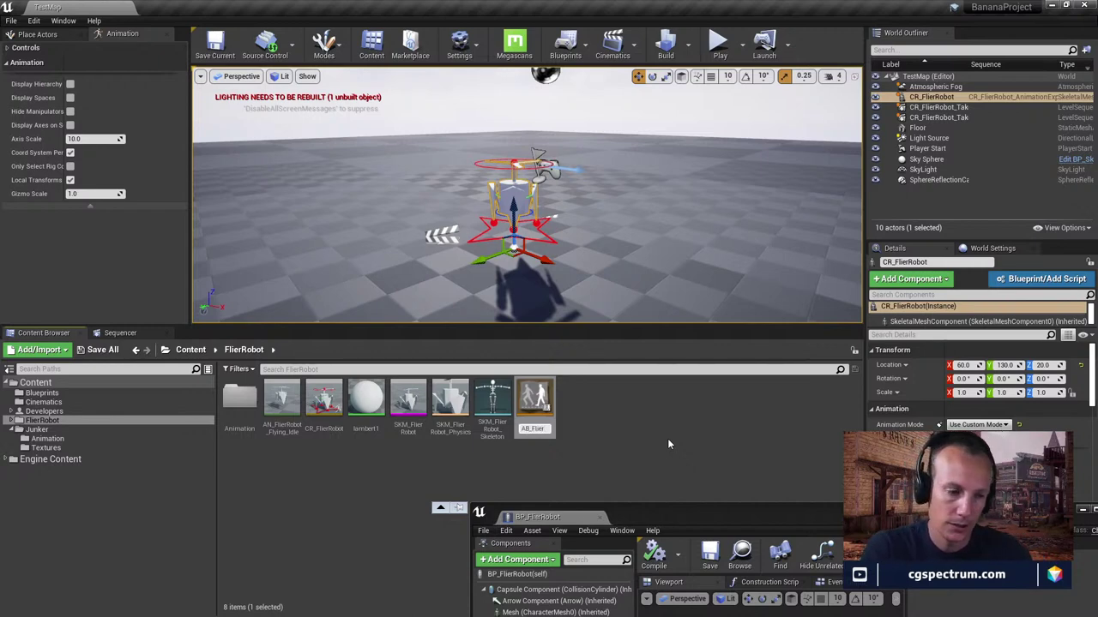
{"action": "key", "text": "BackSpace"}
{"action": "type", "text": "_"}
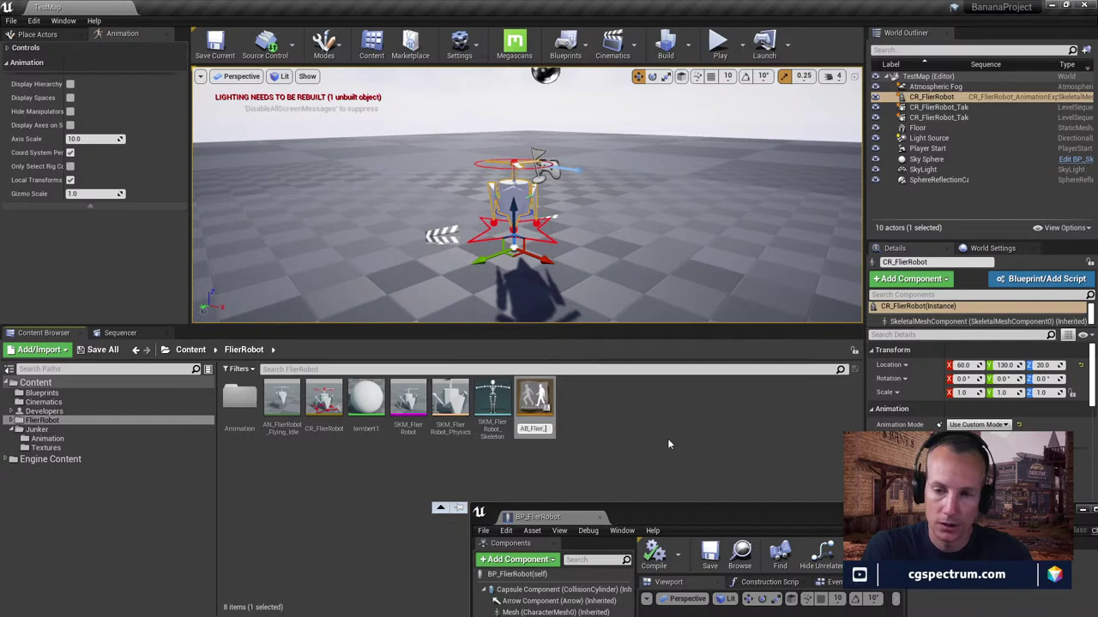
{"action": "type", "text": "Robot"}
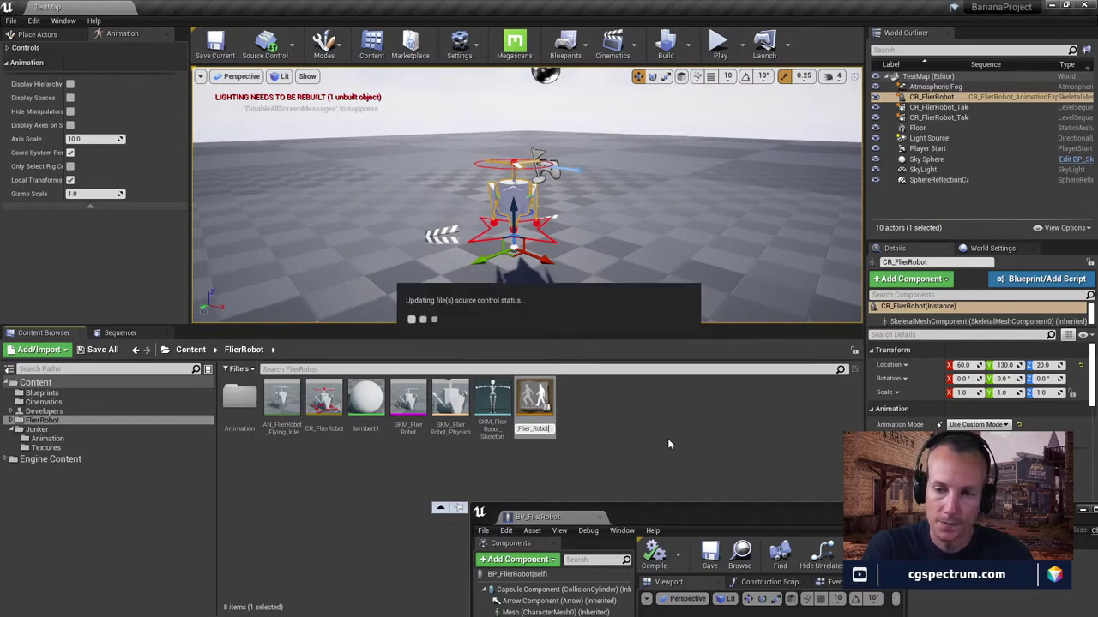
{"action": "key", "text": "Return"}
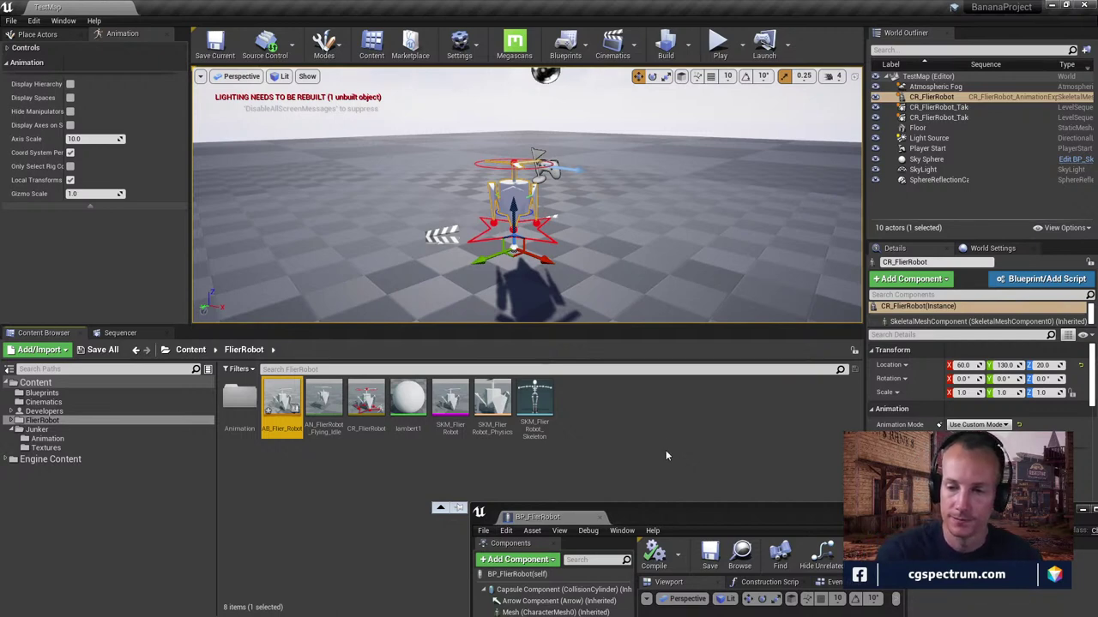
Save all modified content, making the CR_FlierRobot_AnimationExports level sequence writable instead of checking it out
{"action": "left_click_drag", "start_coordinate": [686, 512], "coordinate": [628, 469]}
{"action": "left_click", "coordinate": [102, 349]}
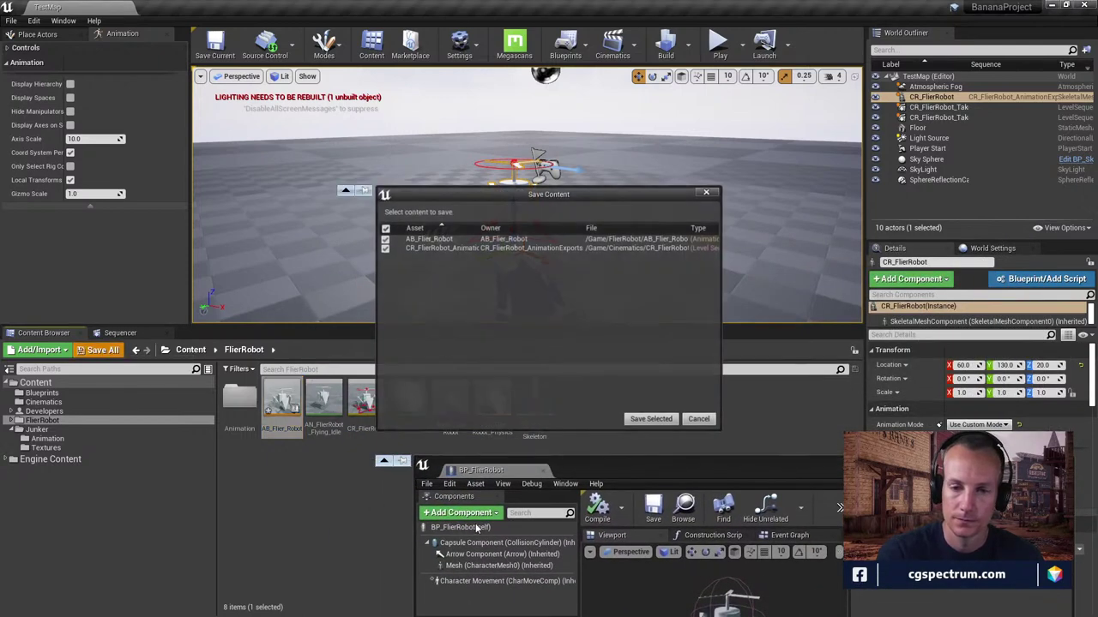
{"action": "left_click", "coordinate": [645, 419]}
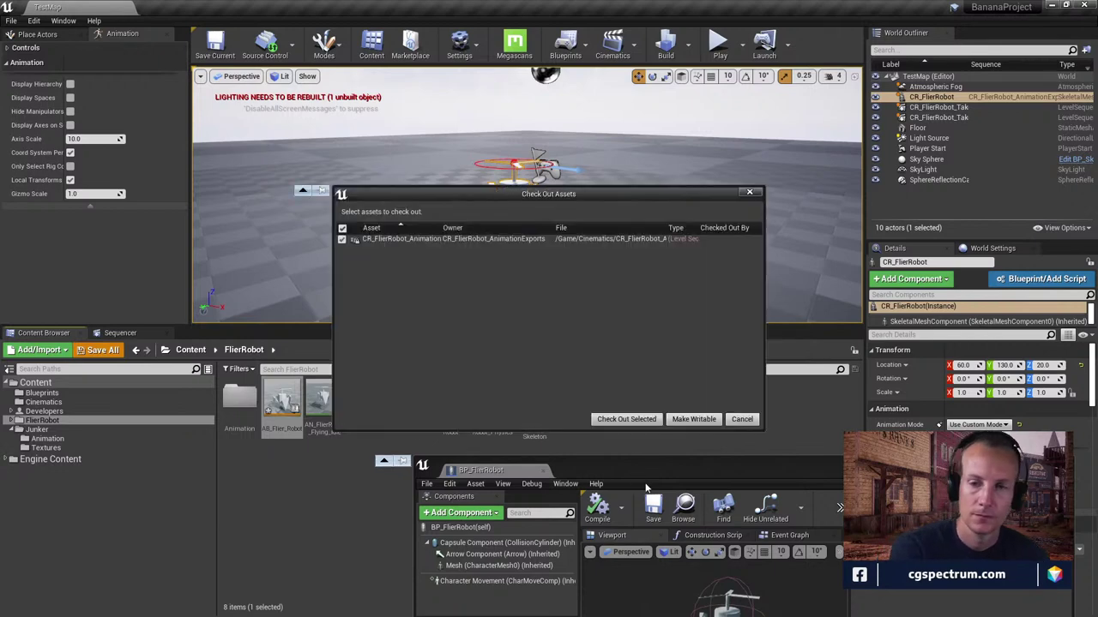
{"action": "left_click", "coordinate": [694, 420]}
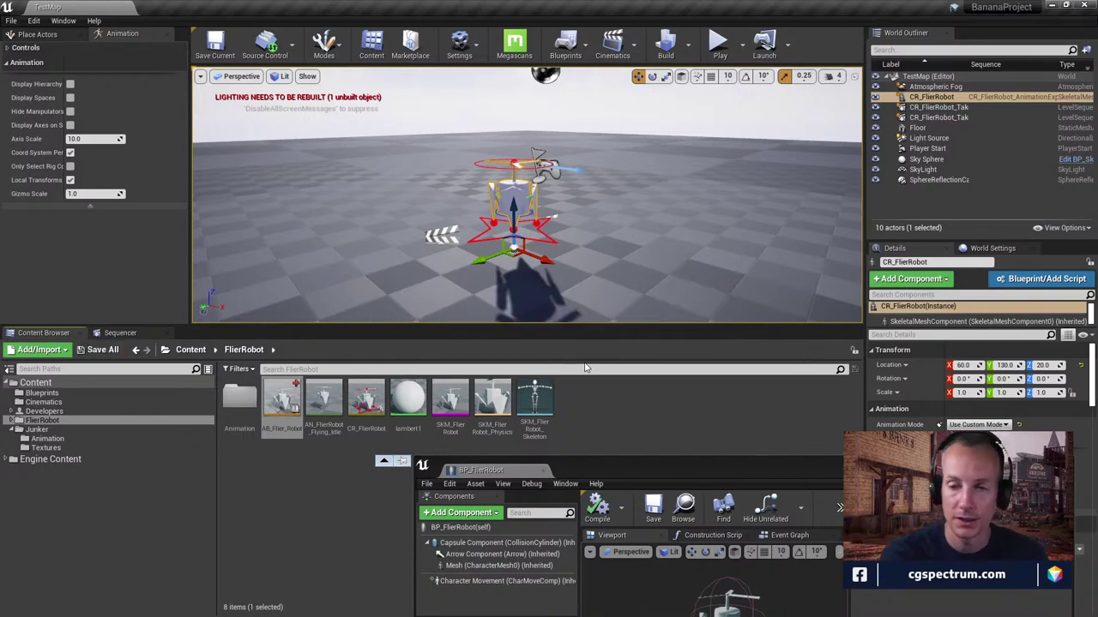
Close the BP_FlierRobot editor window and clear the asset selection in the FlierRobot folder
{"action": "left_click_drag", "start_coordinate": [646, 463], "coordinate": [591, 351]}
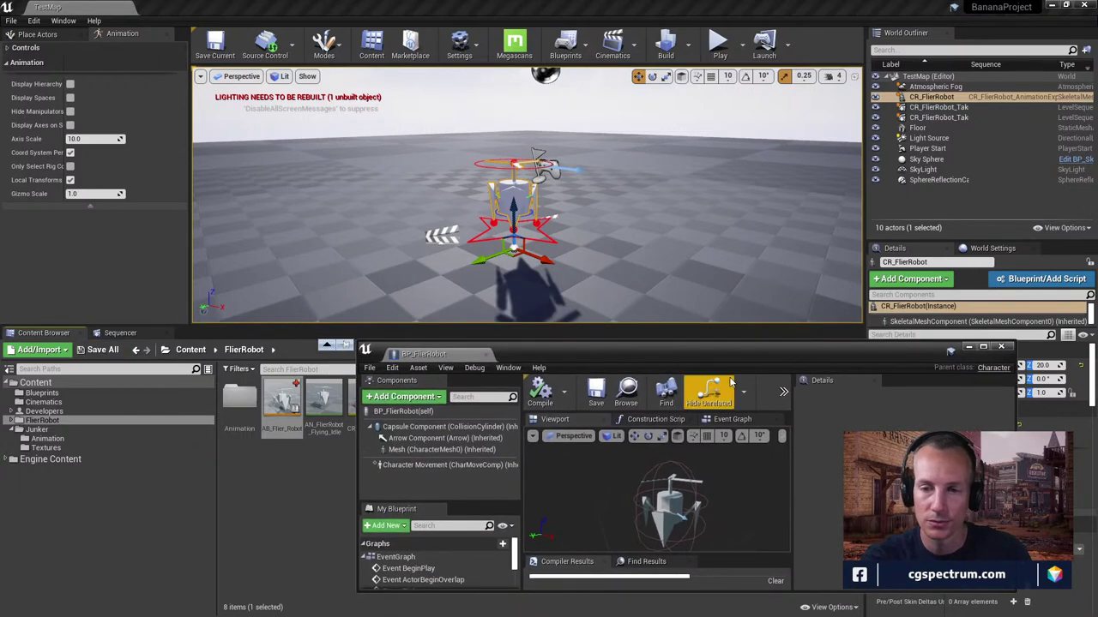
{"action": "left_click", "coordinate": [1001, 346]}
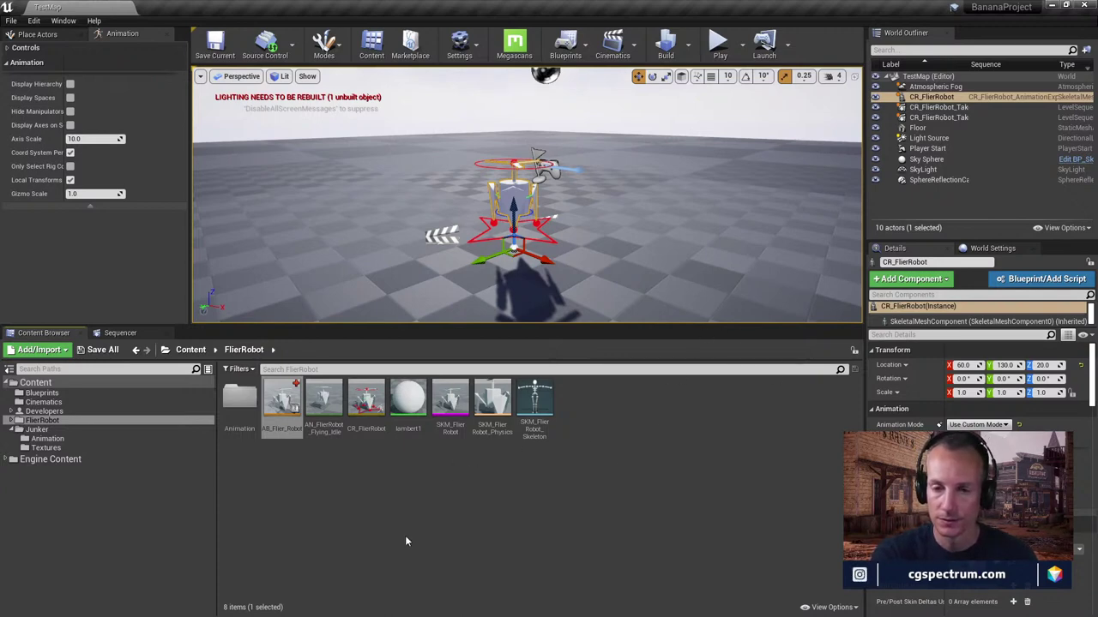
{"action": "left_click", "coordinate": [327, 504]}
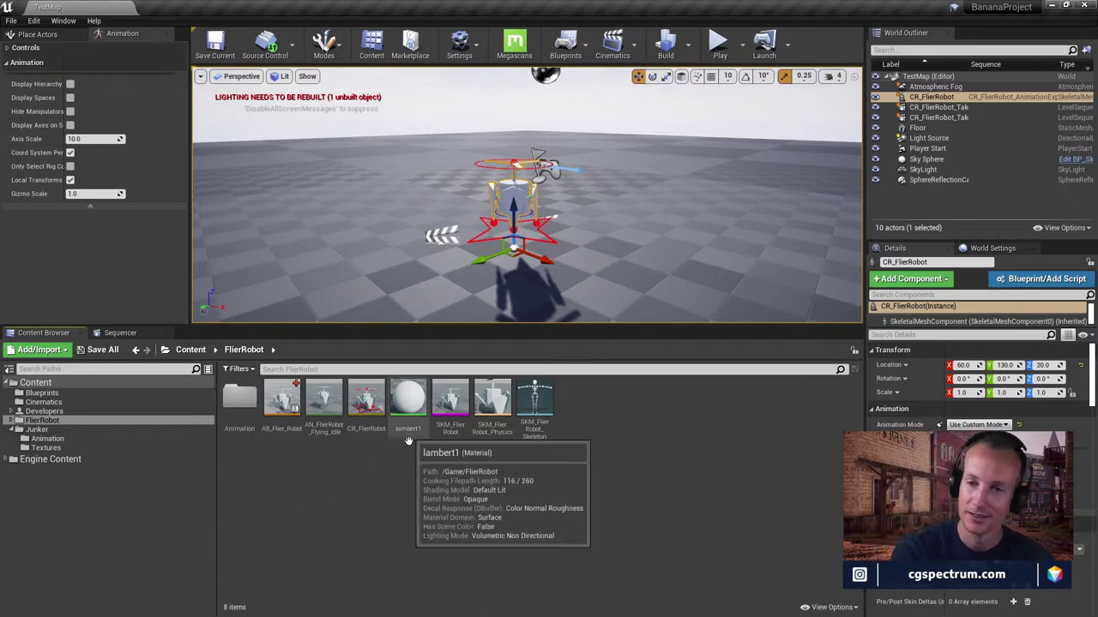
Open the AB_Flier_Robot animation blueprint on its AnimGraph and maximize its editor window
{"action": "right_click_drag", "start_coordinate": [618, 181], "coordinate": [536, 218]}
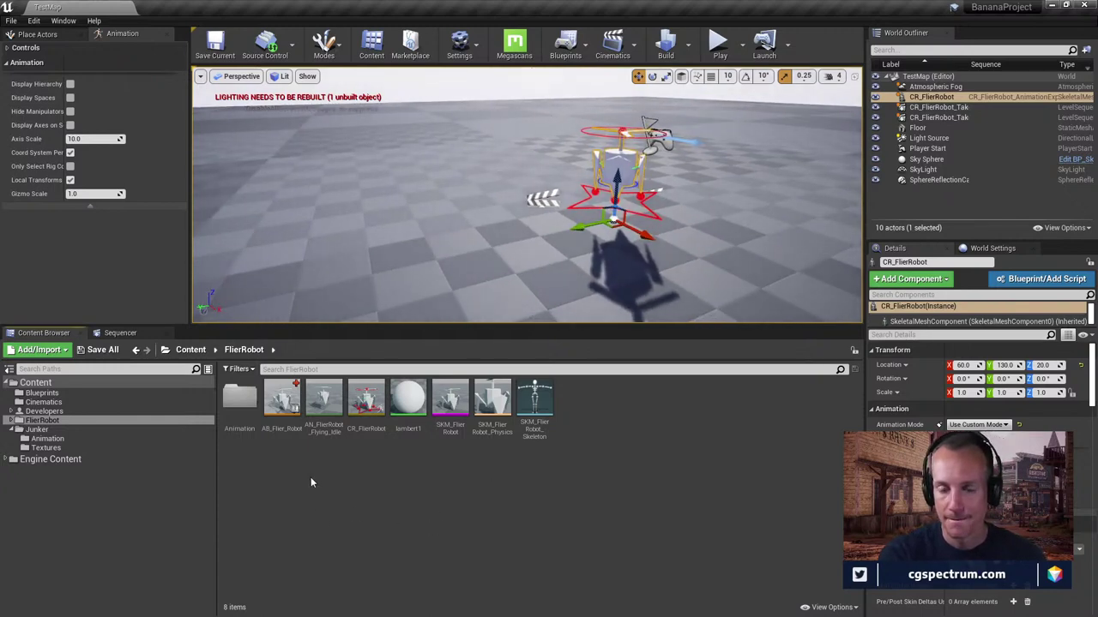
{"action": "double_click", "coordinate": [282, 401]}
{"action": "left_click_drag", "start_coordinate": [580, 347], "coordinate": [391, 145]}
{"action": "left_click_drag", "start_coordinate": [823, 388], "coordinate": [1021, 570]}
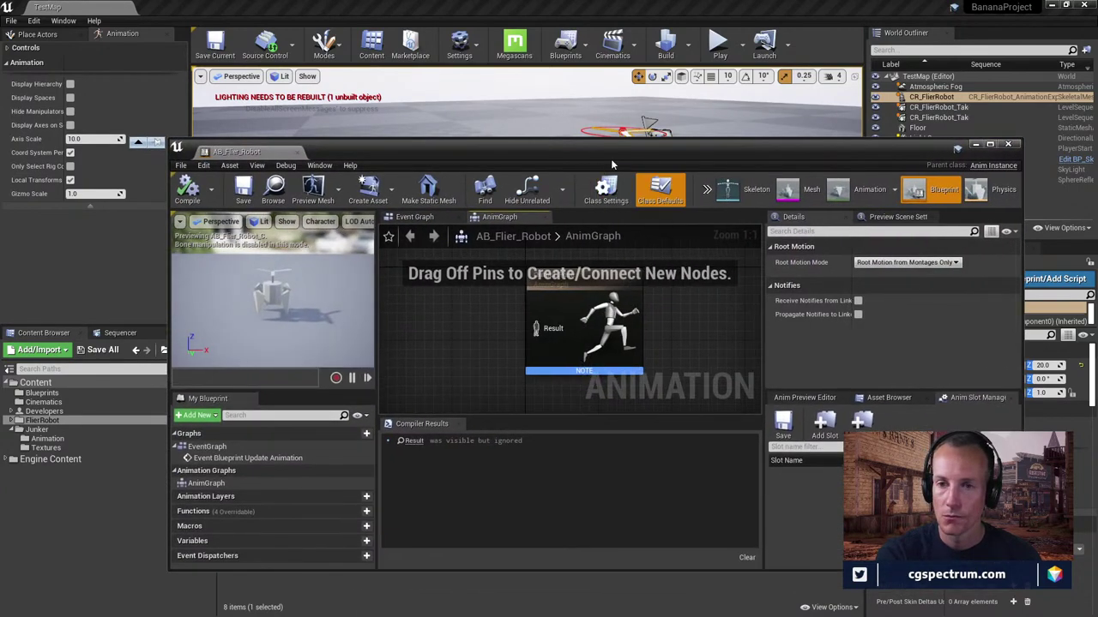
{"action": "left_click_drag", "start_coordinate": [610, 159], "coordinate": [515, 1]}
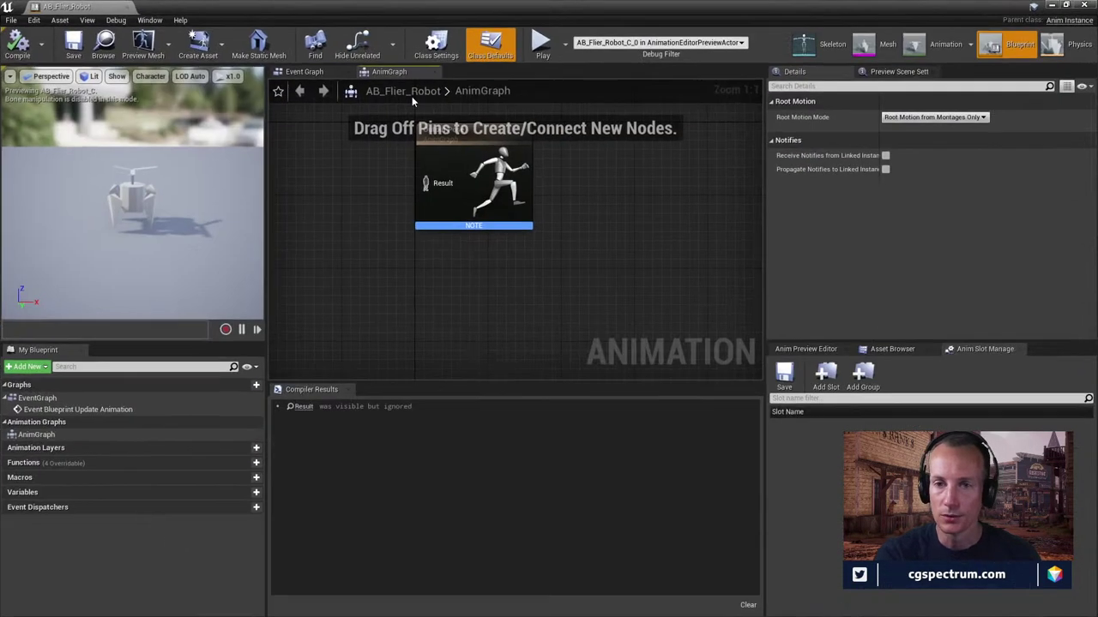
{"action": "left_click", "coordinate": [316, 72]}
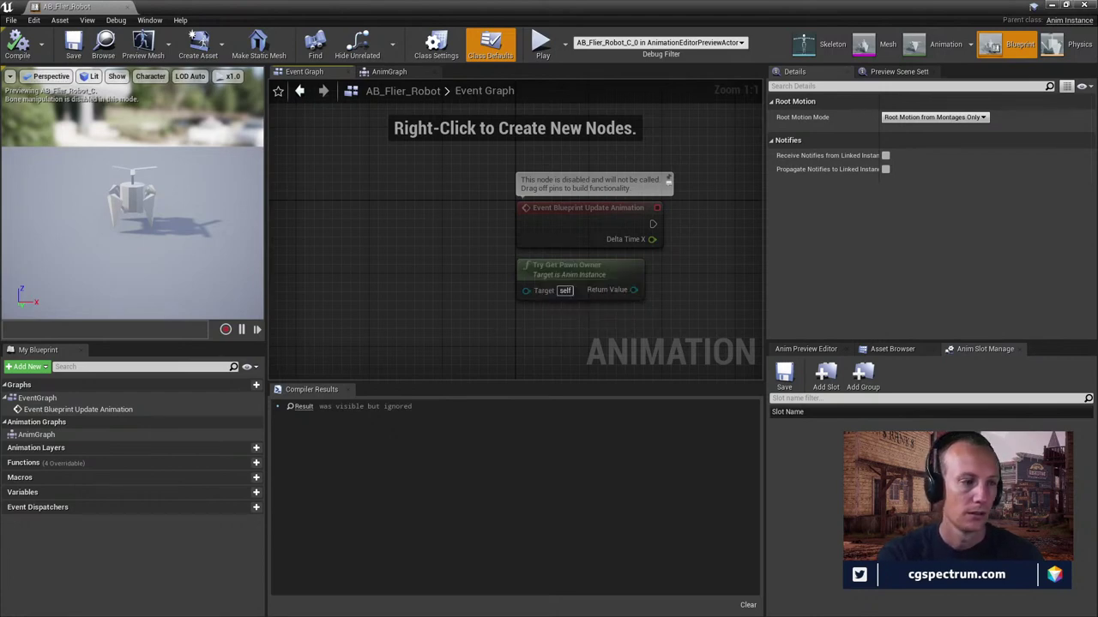
{"action": "right_click_drag", "start_coordinate": [656, 239], "coordinate": [515, 262]}
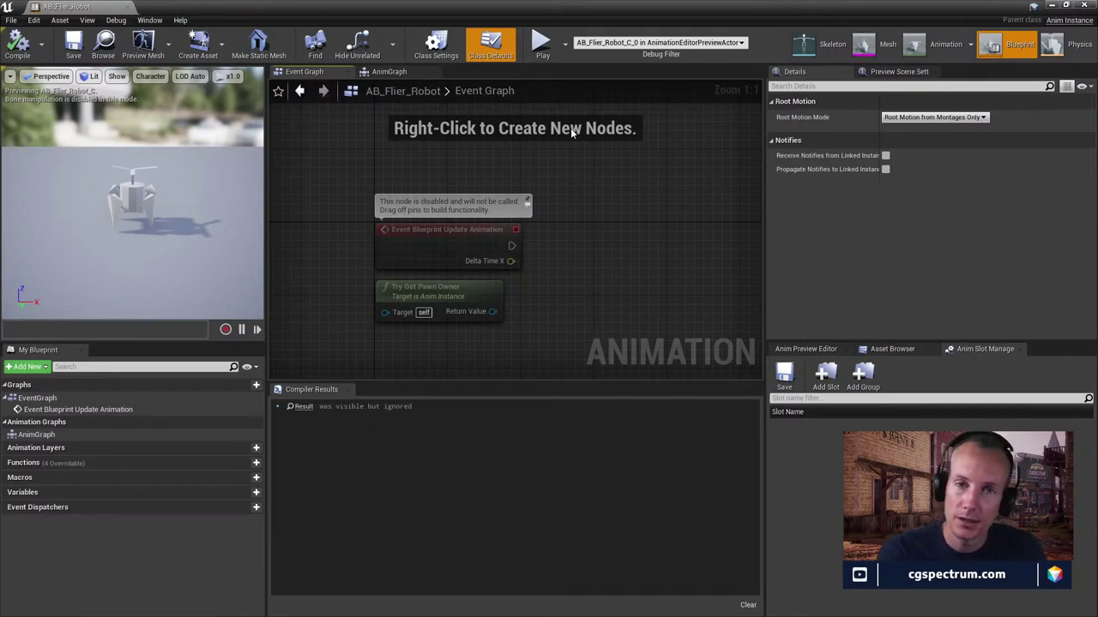
{"action": "left_click_drag", "start_coordinate": [317, 5], "coordinate": [384, 472]}
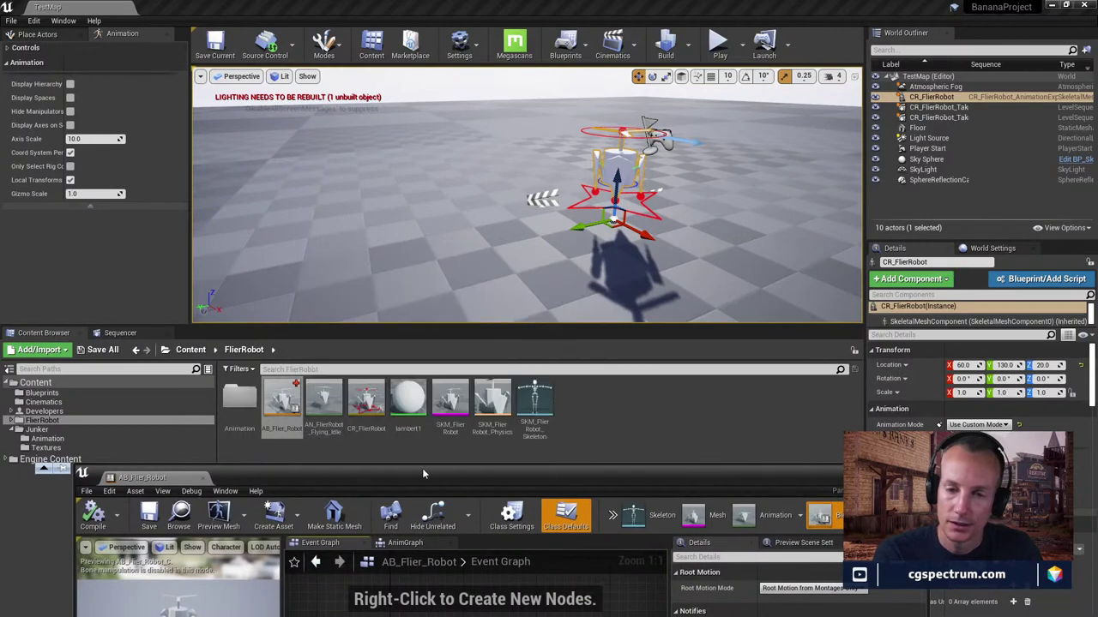
{"action": "double_click", "coordinate": [457, 486]}
{"action": "right_click_drag", "start_coordinate": [433, 111], "coordinate": [431, 143]}
Add a Play AN_FlierRobot_Idle node to the AnimGraph, connect it to the Output Pose result, and compile the blueprint
{"action": "left_click", "coordinate": [388, 71]}
{"action": "right_click_drag", "start_coordinate": [439, 277], "coordinate": [519, 323]}
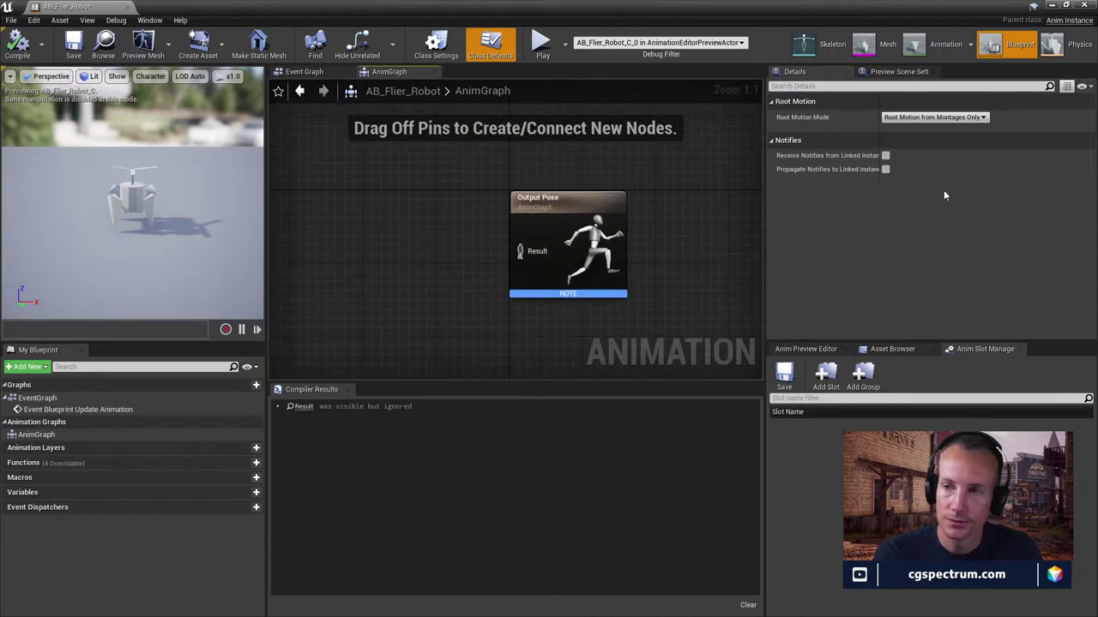
{"action": "left_click", "coordinate": [805, 349]}
{"action": "right_click", "coordinate": [371, 203]}
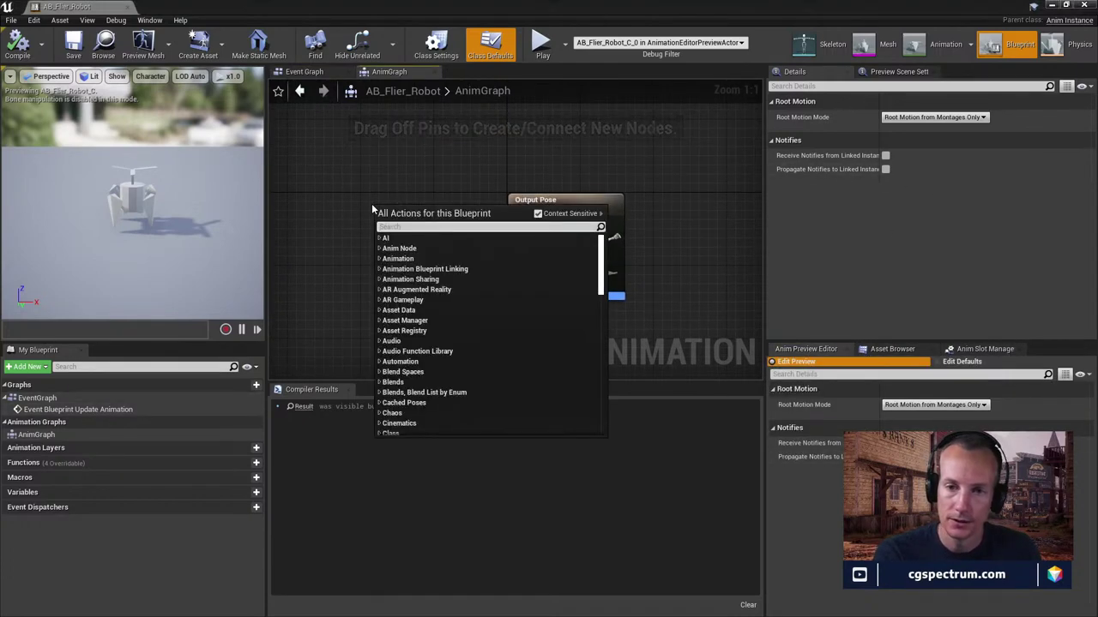
{"action": "type", "text": "idle"}
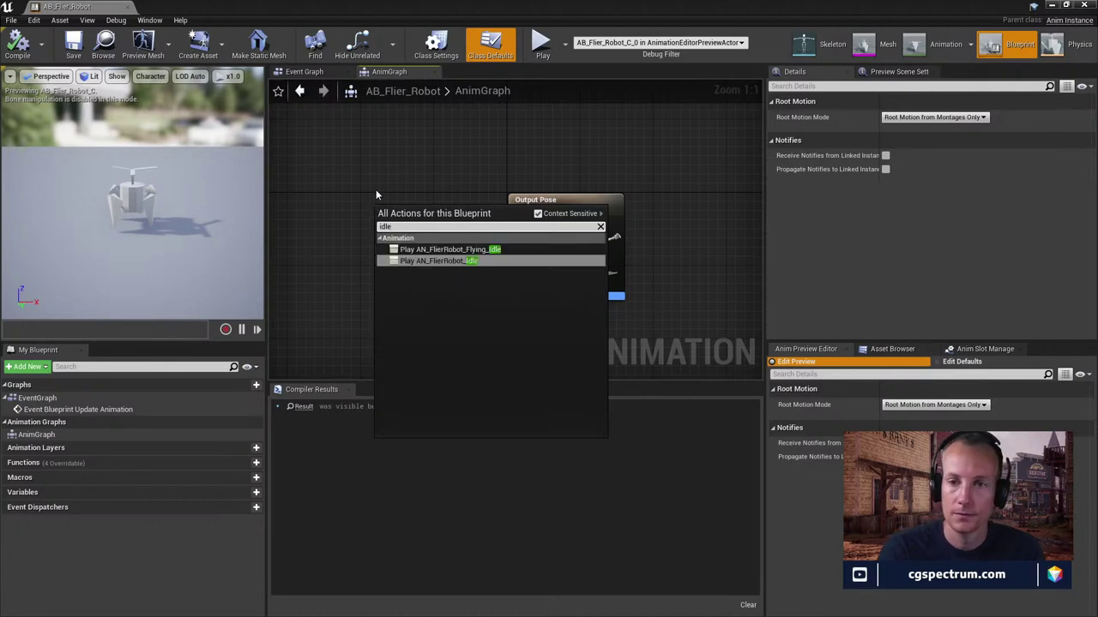
{"action": "left_click", "coordinate": [429, 261]}
{"action": "left_click_drag", "start_coordinate": [427, 224], "coordinate": [518, 253]}
{"action": "left_click", "coordinate": [19, 44]}
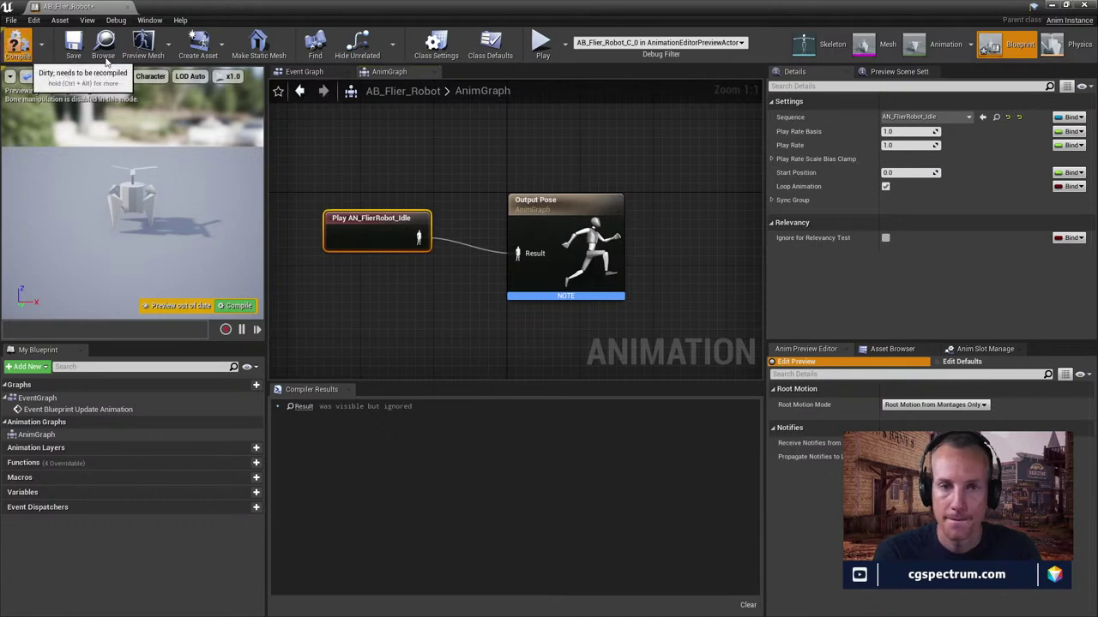
{"action": "left_click_drag", "start_coordinate": [219, 195], "coordinate": [219, 170]}
Uncover the Content Browser behind the animation blueprint window and show the Blueprints folder
{"action": "left_click_drag", "start_coordinate": [326, 7], "coordinate": [460, 468]}
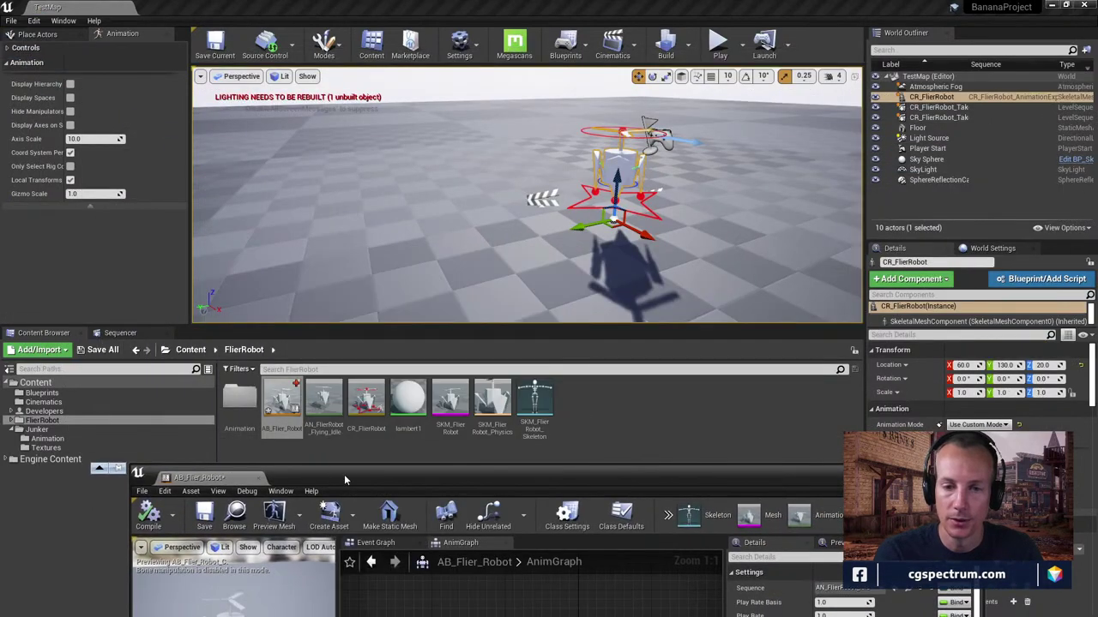
{"action": "left_click_drag", "start_coordinate": [344, 474], "coordinate": [398, 470]}
{"action": "left_click", "coordinate": [42, 393]}
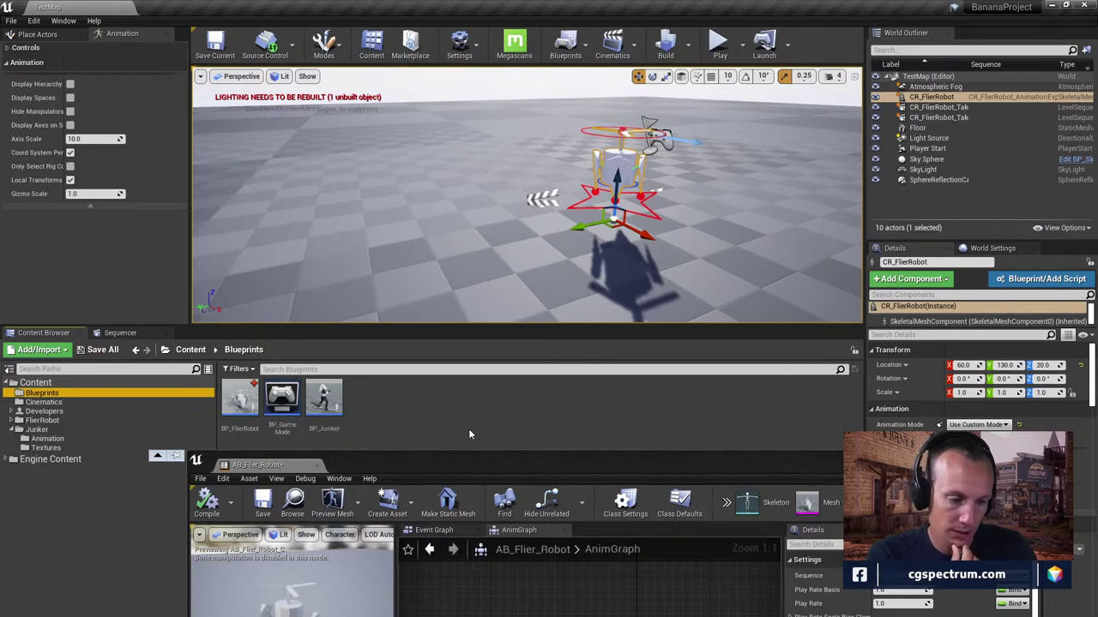
{"action": "left_click_drag", "start_coordinate": [492, 461], "coordinate": [521, 291]}
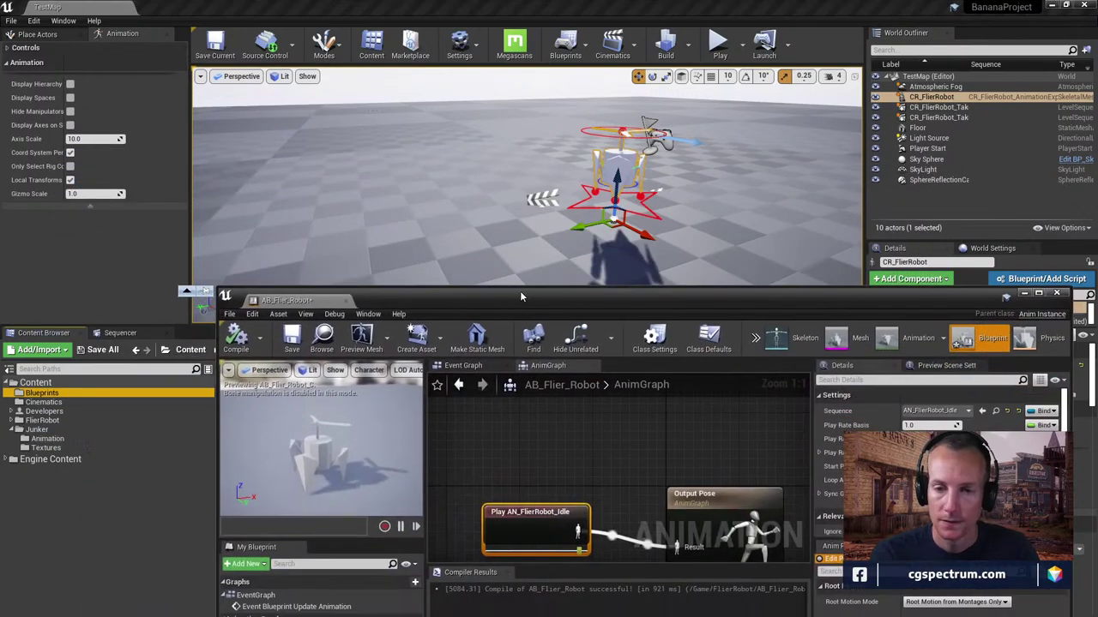
{"action": "left_click_drag", "start_coordinate": [410, 295], "coordinate": [400, 340]}
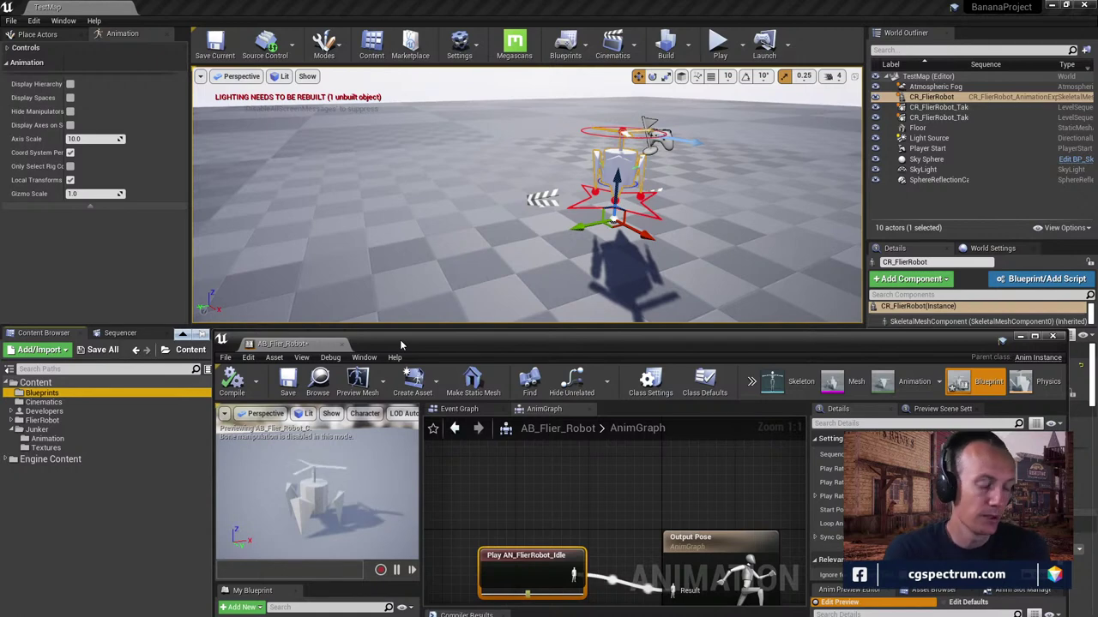
{"action": "left_click_drag", "start_coordinate": [400, 340], "coordinate": [367, 302]}
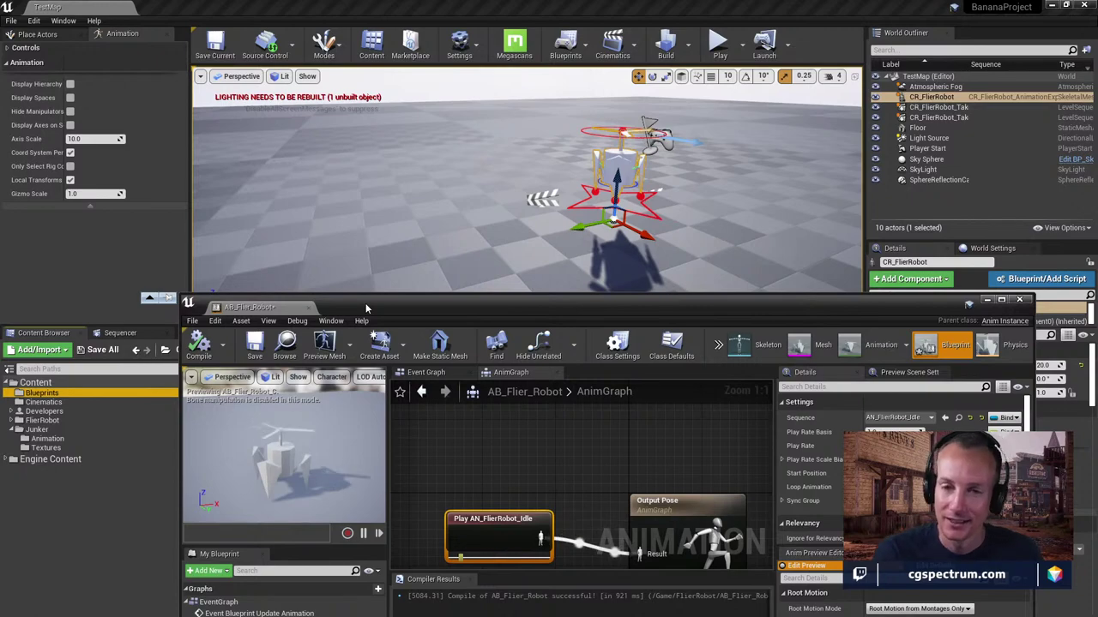
{"action": "left_click_drag", "start_coordinate": [366, 307], "coordinate": [405, 165]}
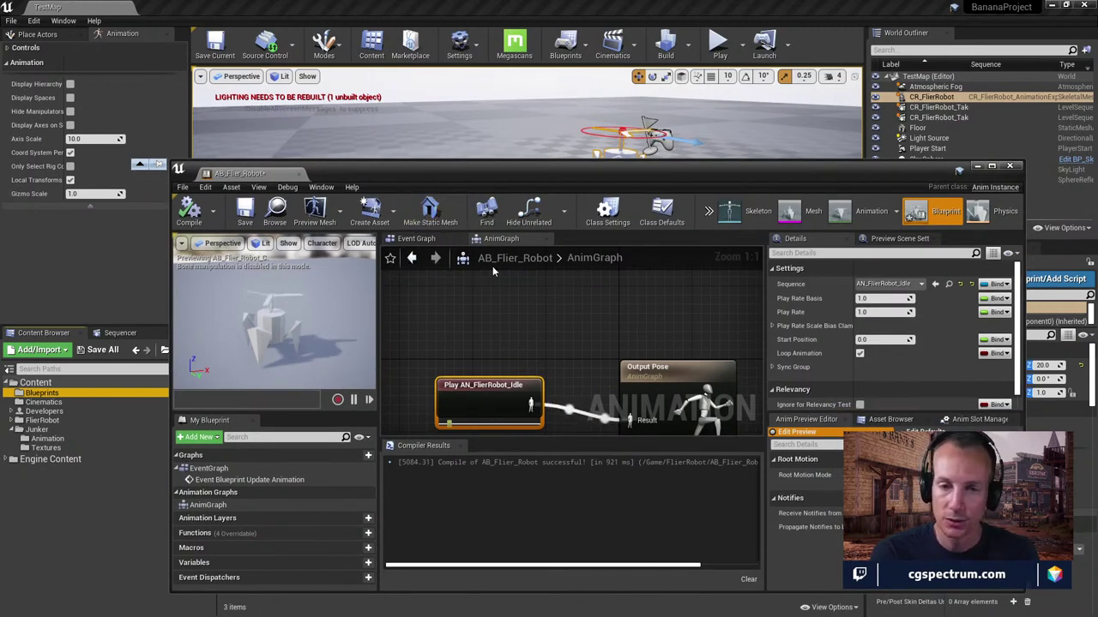
{"action": "right_click_drag", "start_coordinate": [506, 313], "coordinate": [507, 271]}
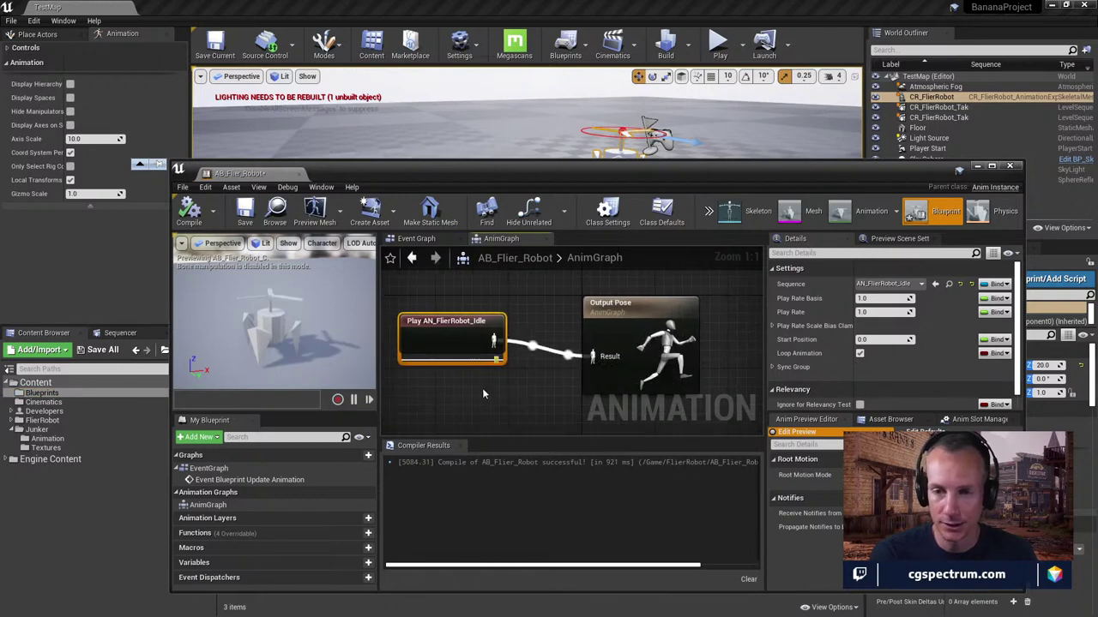
{"action": "right_click_drag", "start_coordinate": [483, 393], "coordinate": [505, 403]}
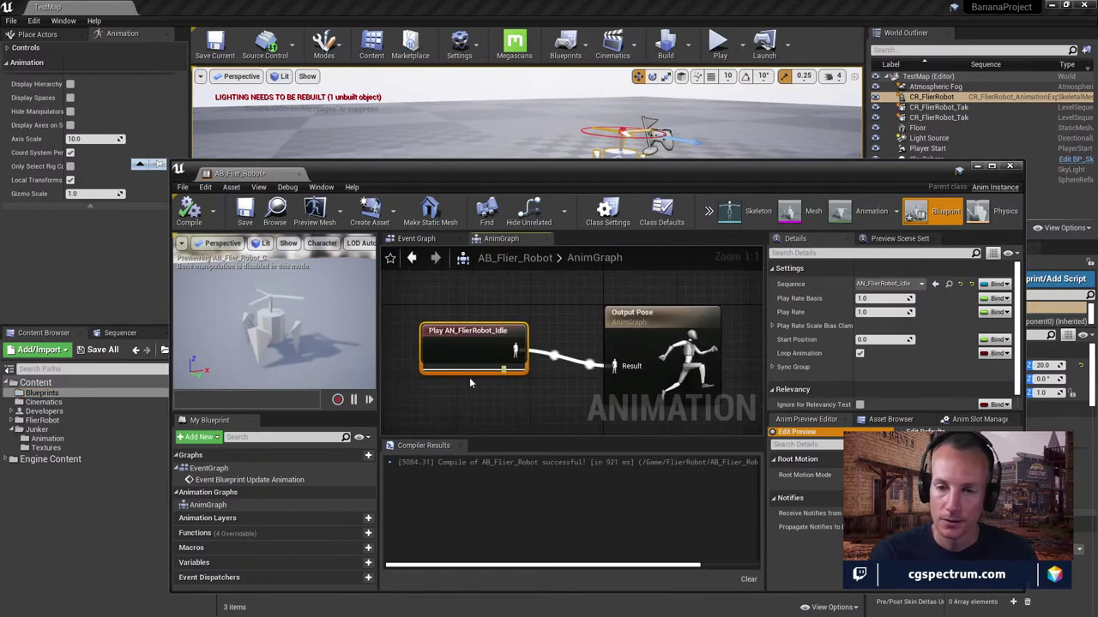
Open BP_FlierRobot from the Blueprints folder in the full blueprint editor
{"action": "left_click_drag", "start_coordinate": [351, 163], "coordinate": [483, 204]}
{"action": "double_click", "coordinate": [240, 396]}
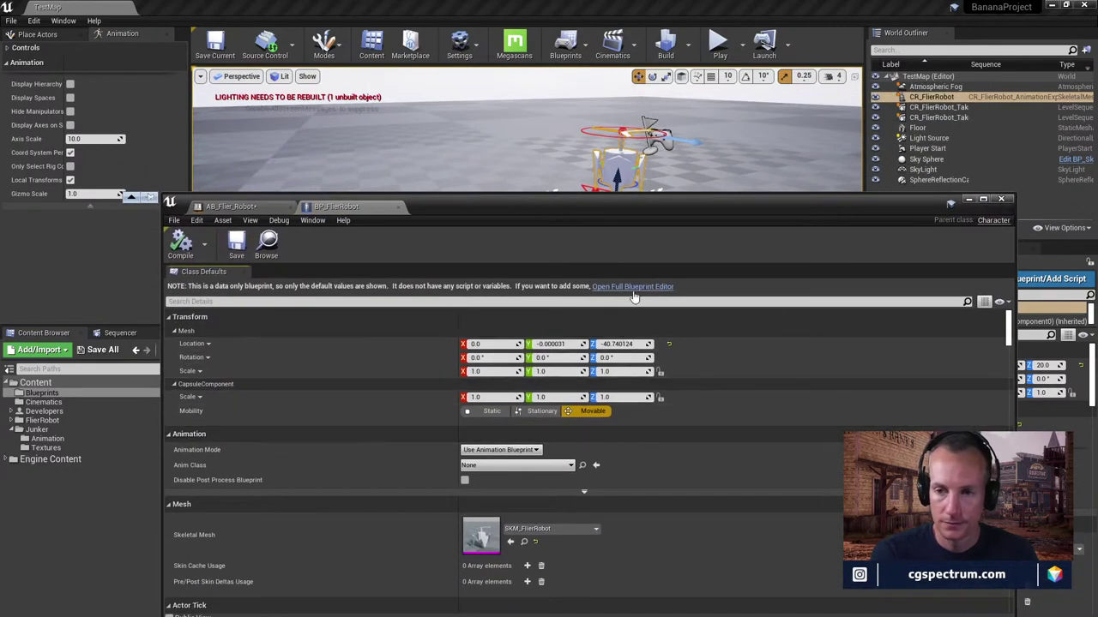
{"action": "left_click", "coordinate": [634, 295]}
{"action": "left_click_drag", "start_coordinate": [566, 207], "coordinate": [608, 118]}
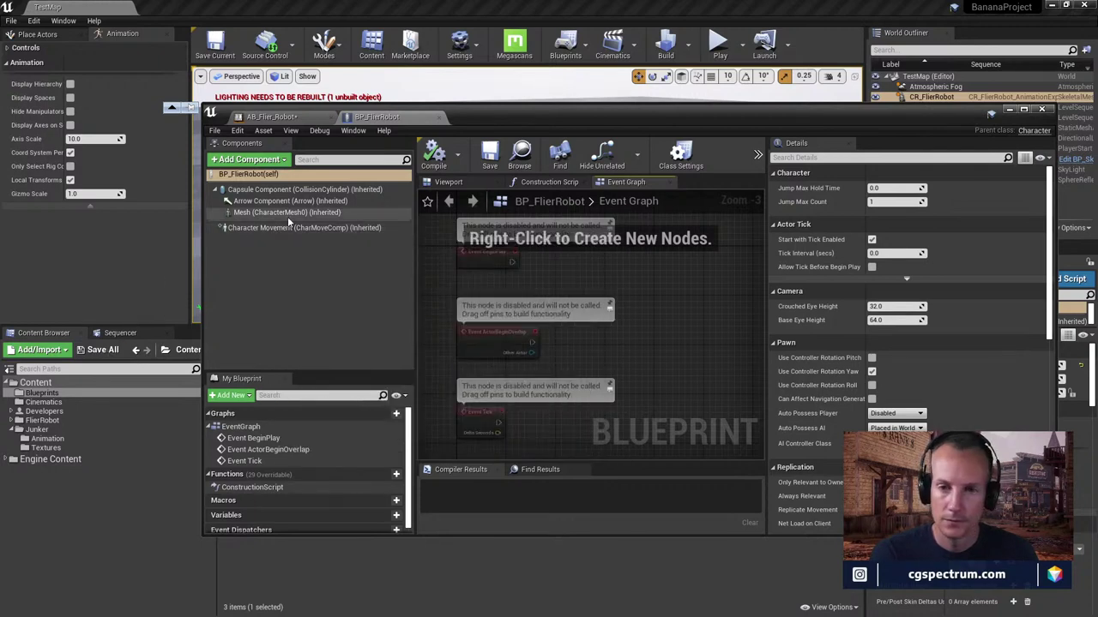
Assign AB_Flier_Robot as the Anim Class of the character's Mesh component, compile, and check the animated robot in the viewport
{"action": "mouse_move", "coordinate": [301, 229]}
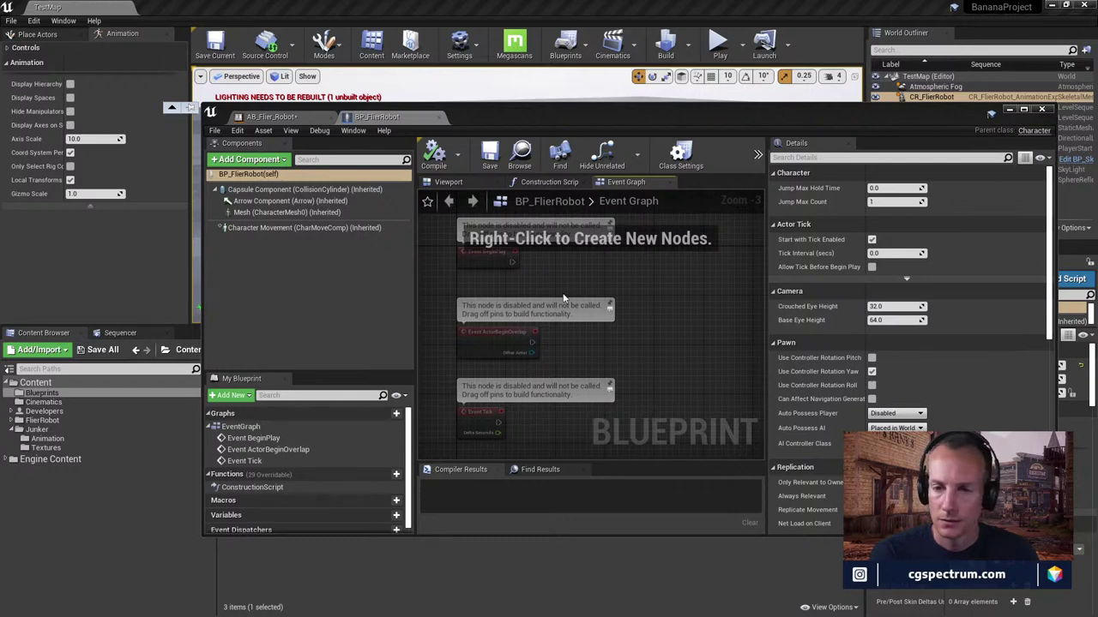
{"action": "mouse_move", "coordinate": [573, 326]}
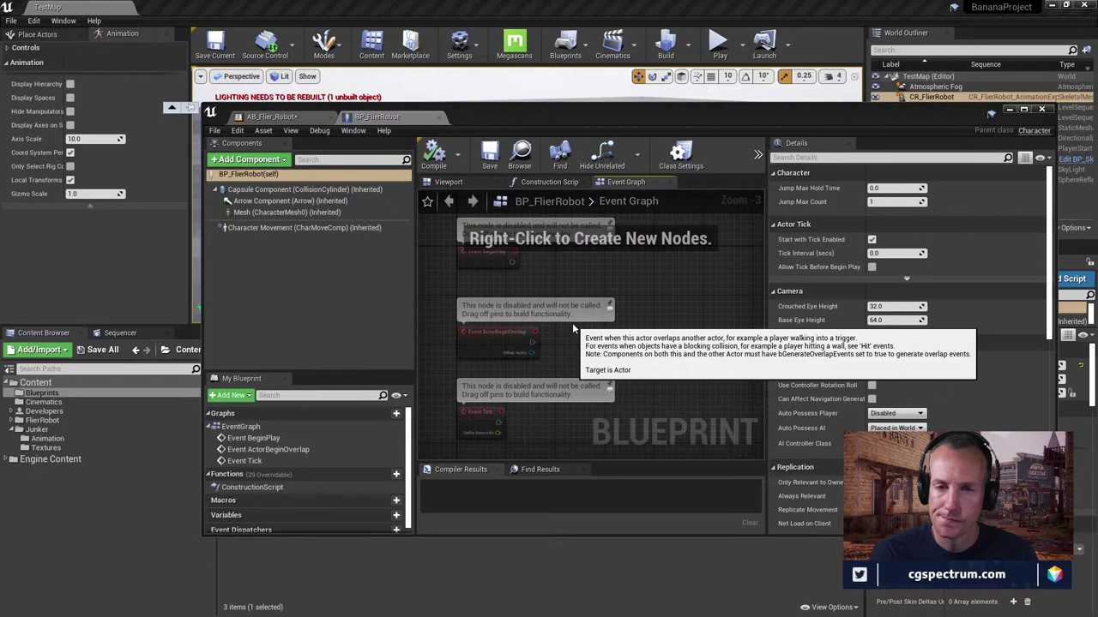
{"action": "left_click", "coordinate": [326, 213]}
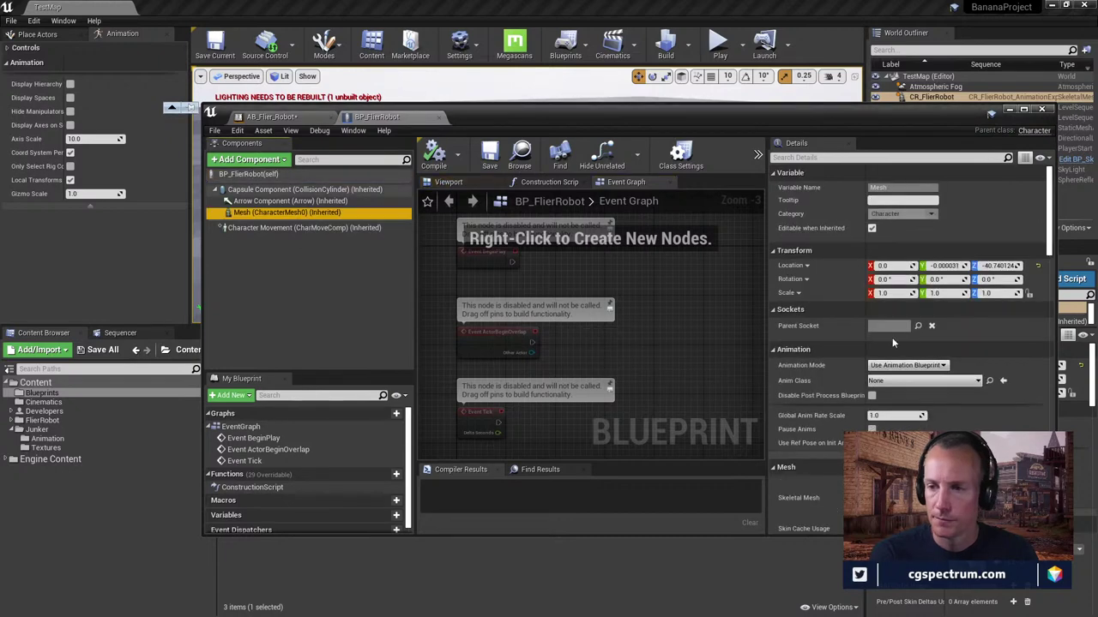
{"action": "left_click", "coordinate": [915, 393]}
{"action": "left_click", "coordinate": [959, 388]}
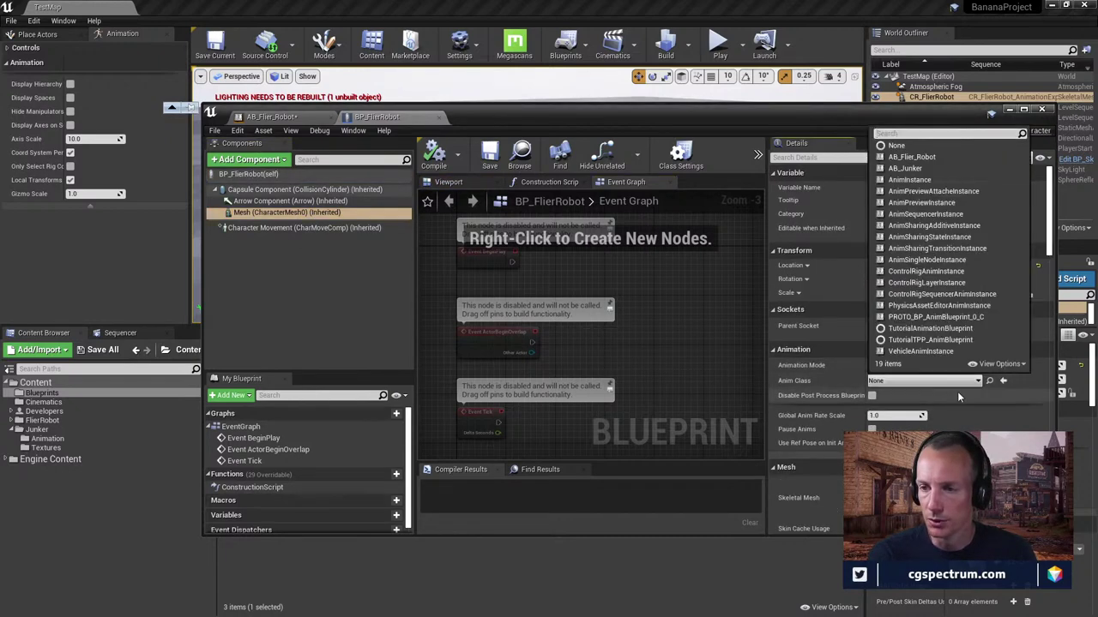
{"action": "left_click", "coordinate": [914, 159]}
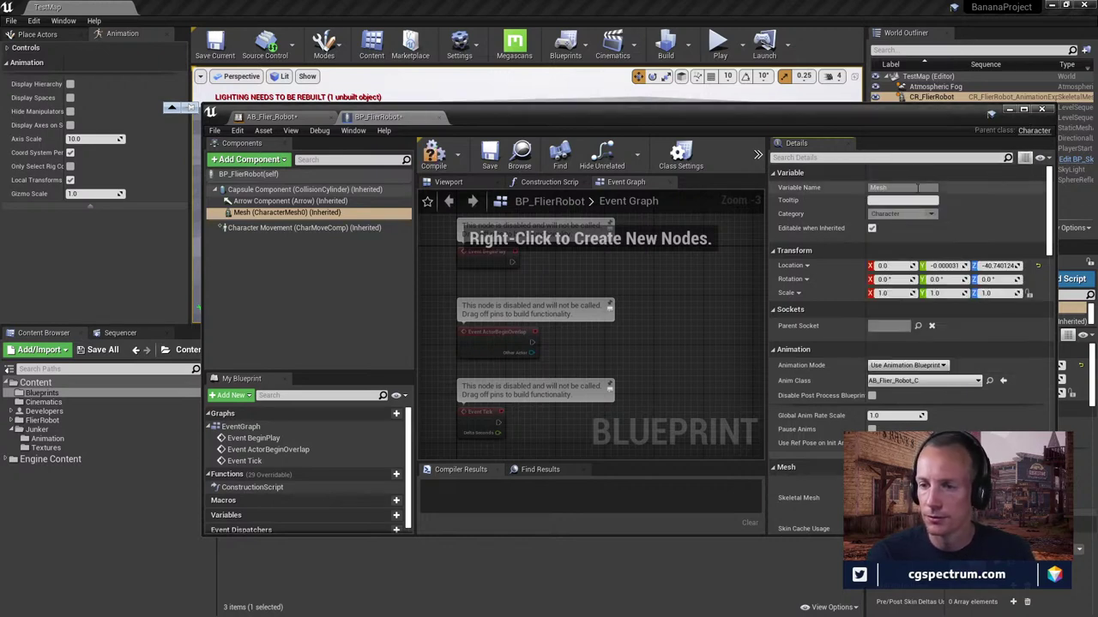
{"action": "left_click", "coordinate": [433, 155]}
{"action": "left_click", "coordinate": [463, 182]}
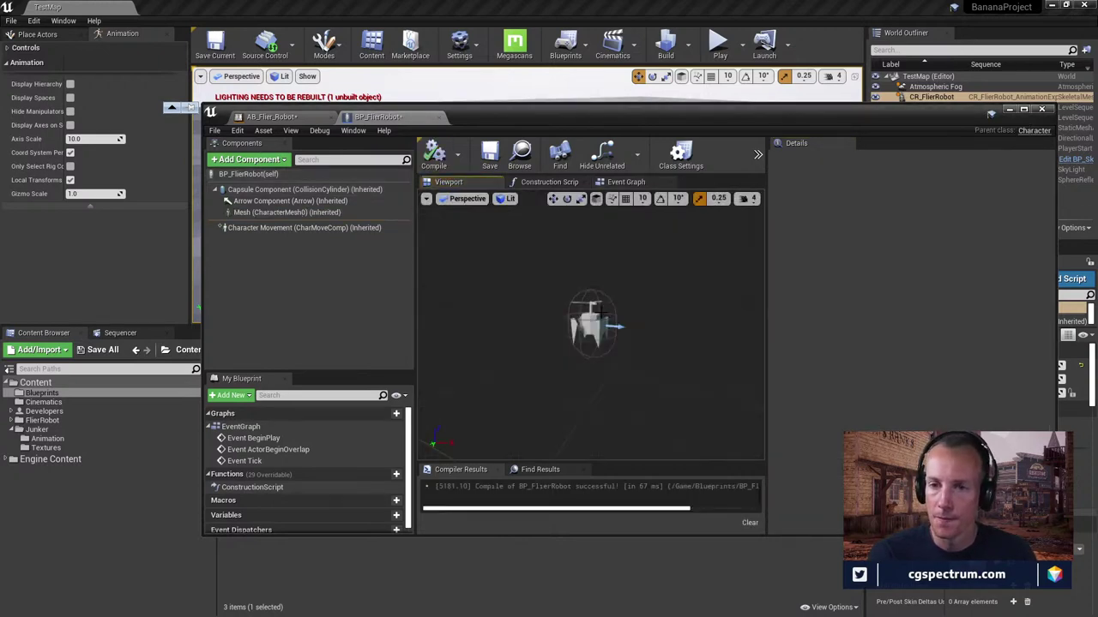
{"action": "scroll", "coordinate": [676, 372], "scroll_direction": "down", "scroll_amount": 4}
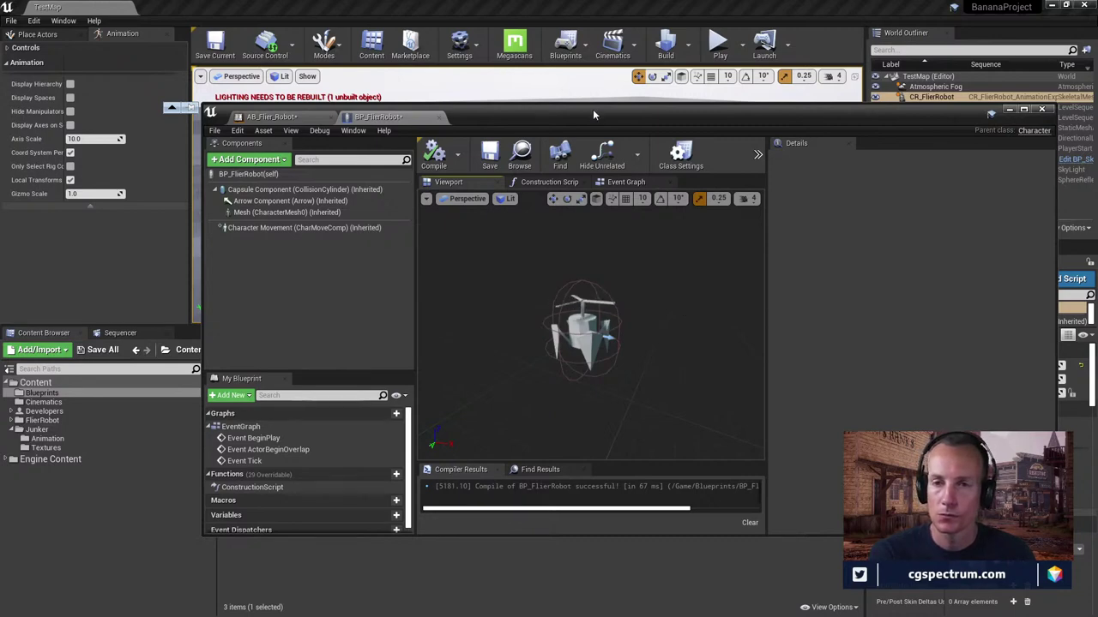
Add a new state machine below the idle animation node in the AB_Flier_Robot AnimGraph and open it
{"action": "left_click", "coordinate": [270, 117]}
{"action": "scroll", "coordinate": [608, 397], "scroll_direction": "down", "scroll_amount": 1}
{"action": "right_click_drag", "start_coordinate": [609, 397], "coordinate": [610, 333]}
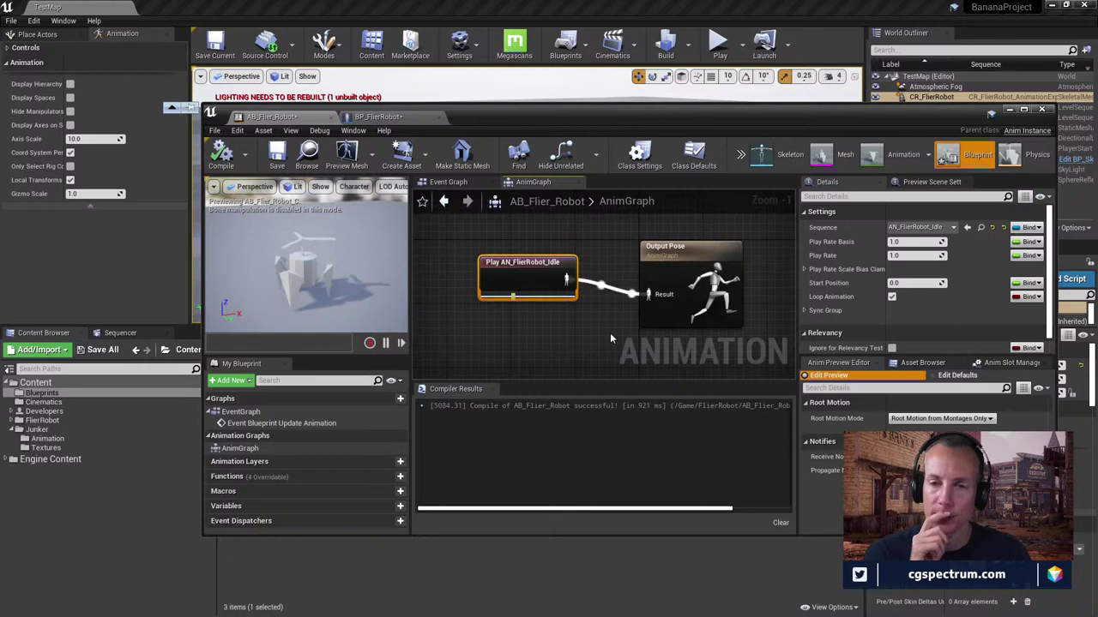
{"action": "right_click_drag", "start_coordinate": [486, 319], "coordinate": [524, 271]}
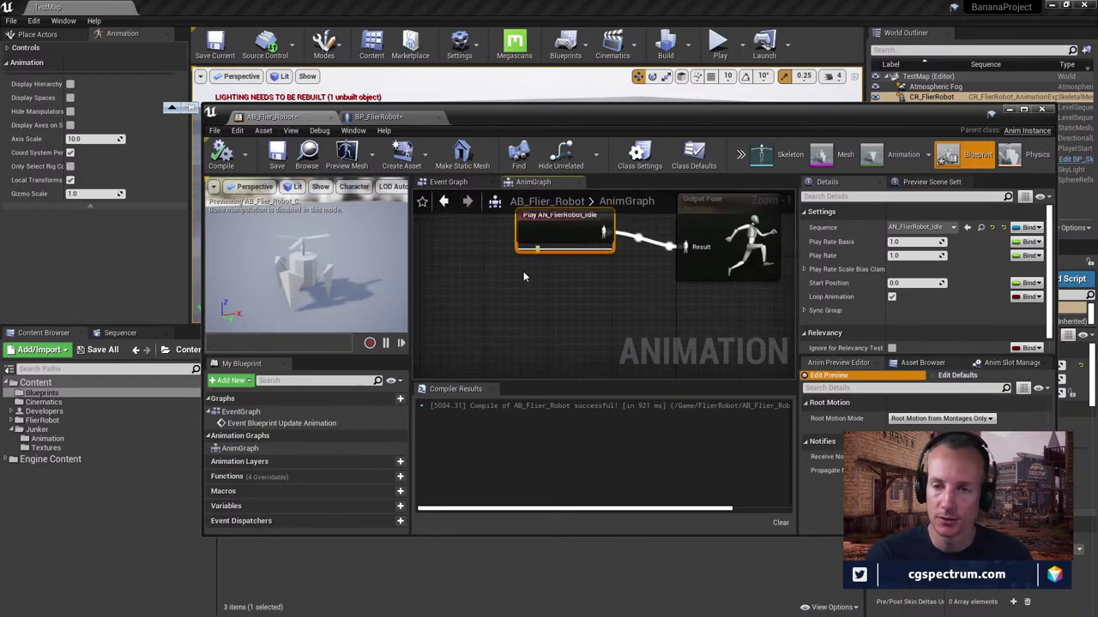
{"action": "right_click", "coordinate": [523, 271]}
{"action": "type", "text": "state mach"}
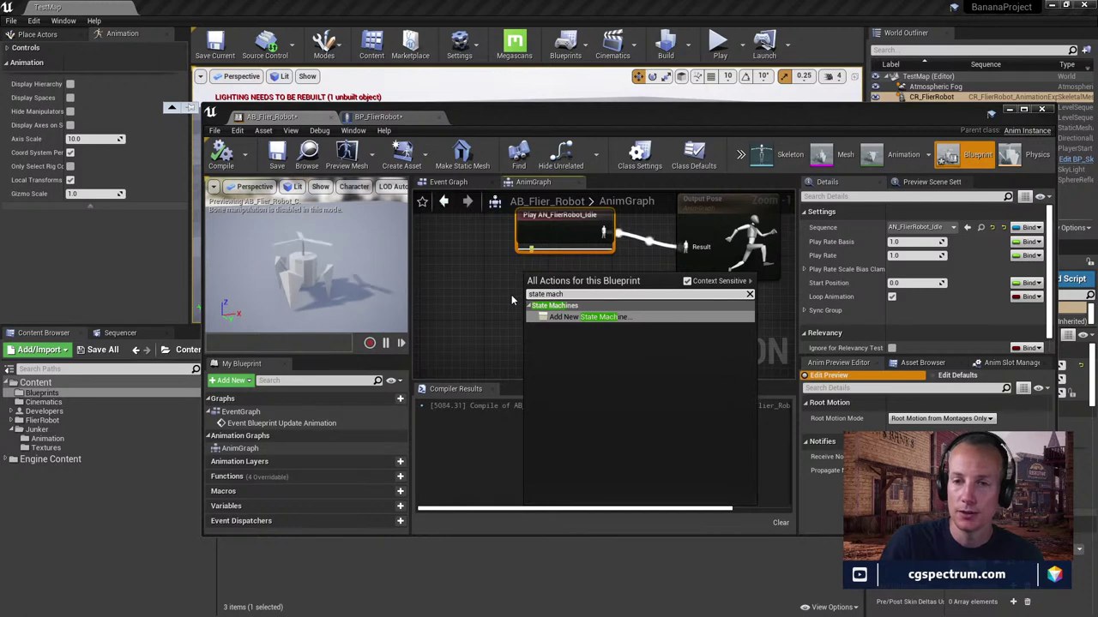
{"action": "key", "text": "Return"}
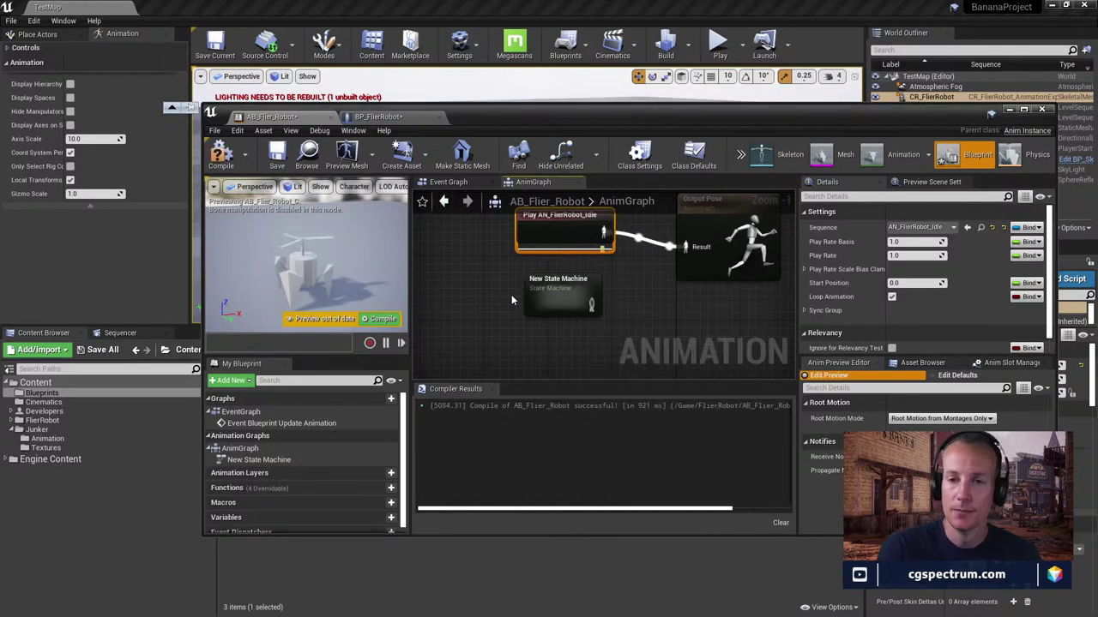
{"action": "double_click", "coordinate": [570, 294]}
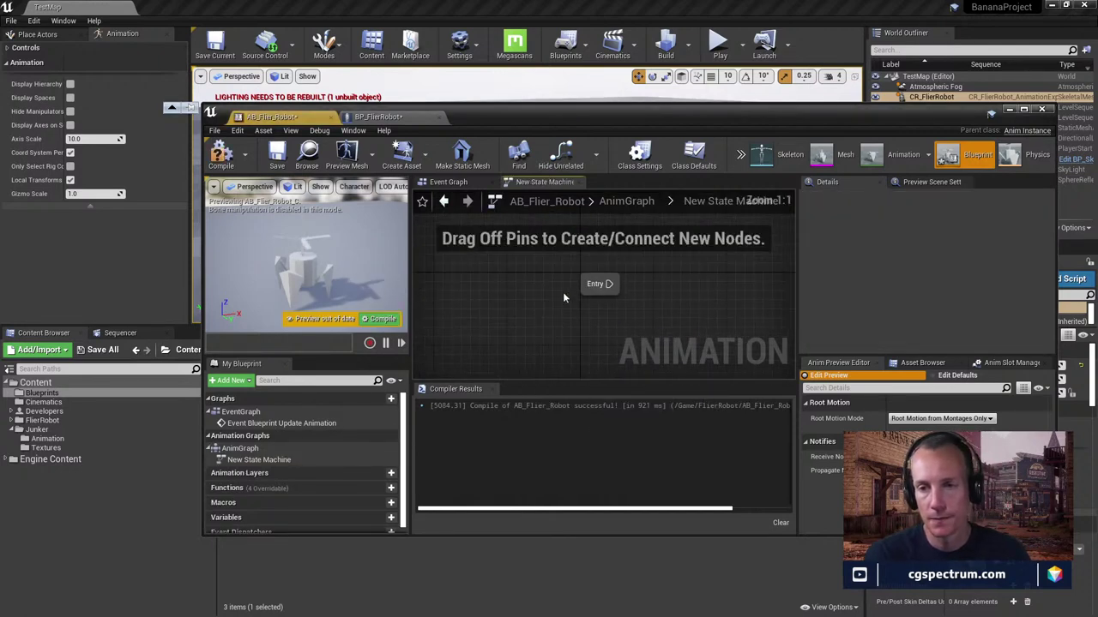
Maximize the editor window and add a state named Sleeping to the state machine, beside the Entry node
{"action": "double_click", "coordinate": [624, 113]}
{"action": "right_click_drag", "start_coordinate": [454, 254], "coordinate": [373, 355]}
{"action": "scroll", "coordinate": [472, 263], "scroll_direction": "down", "scroll_amount": 1}
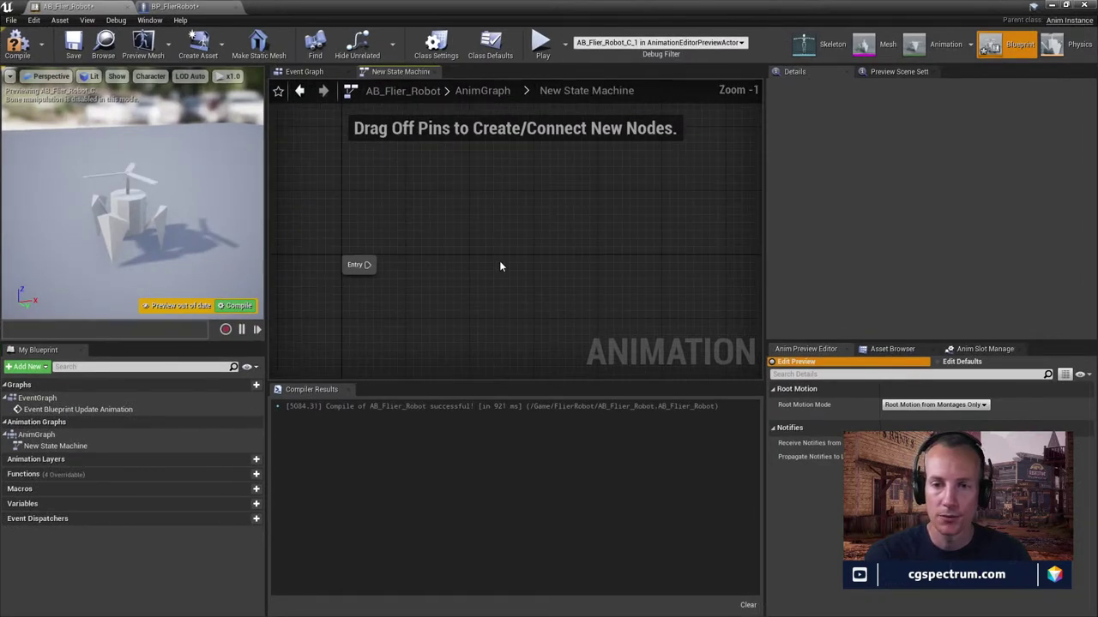
{"action": "right_click", "coordinate": [506, 278]}
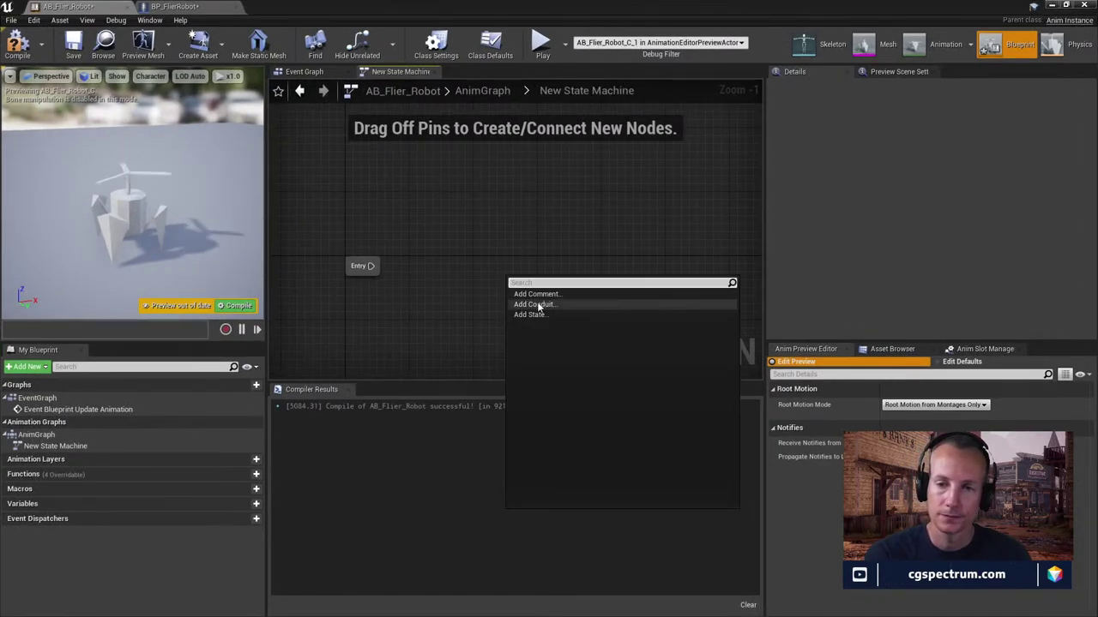
{"action": "left_click", "coordinate": [541, 315]}
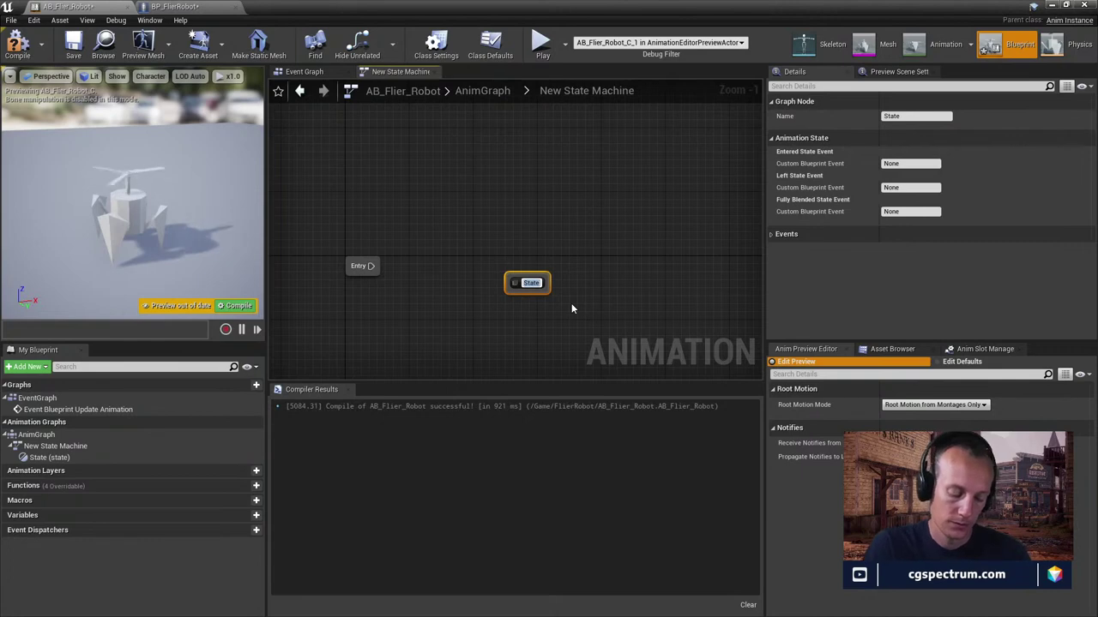
{"action": "type", "text": "Sleeping"}
{"action": "key", "text": "Return"}
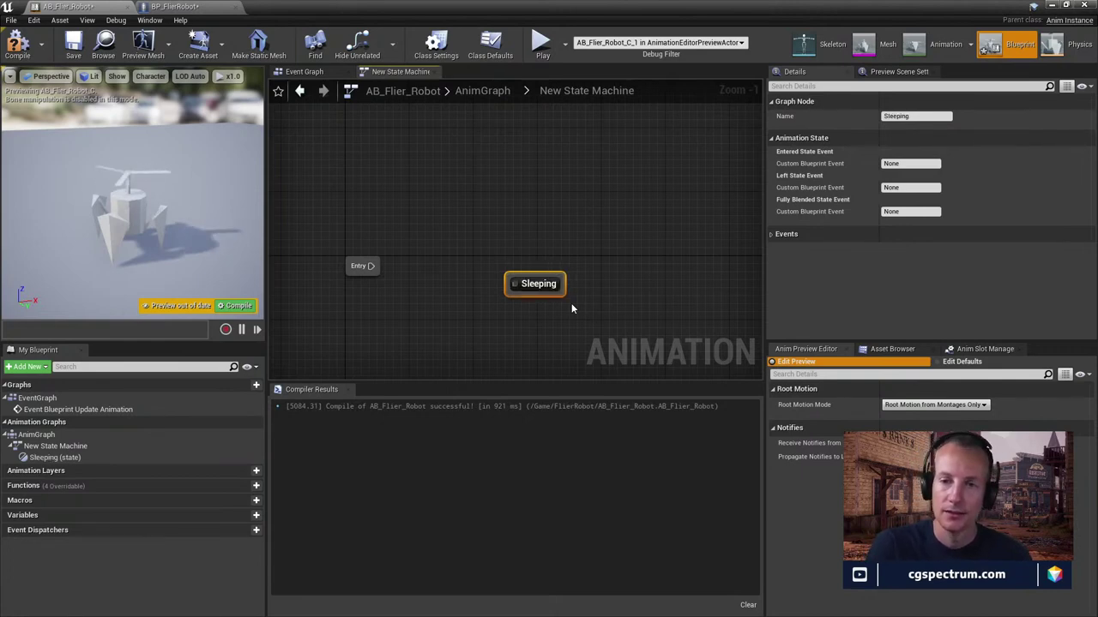
Add two more states above Sleeping in the state machine, named Standing and Flying
{"action": "right_click", "coordinate": [521, 234]}
{"action": "left_click", "coordinate": [549, 238]}
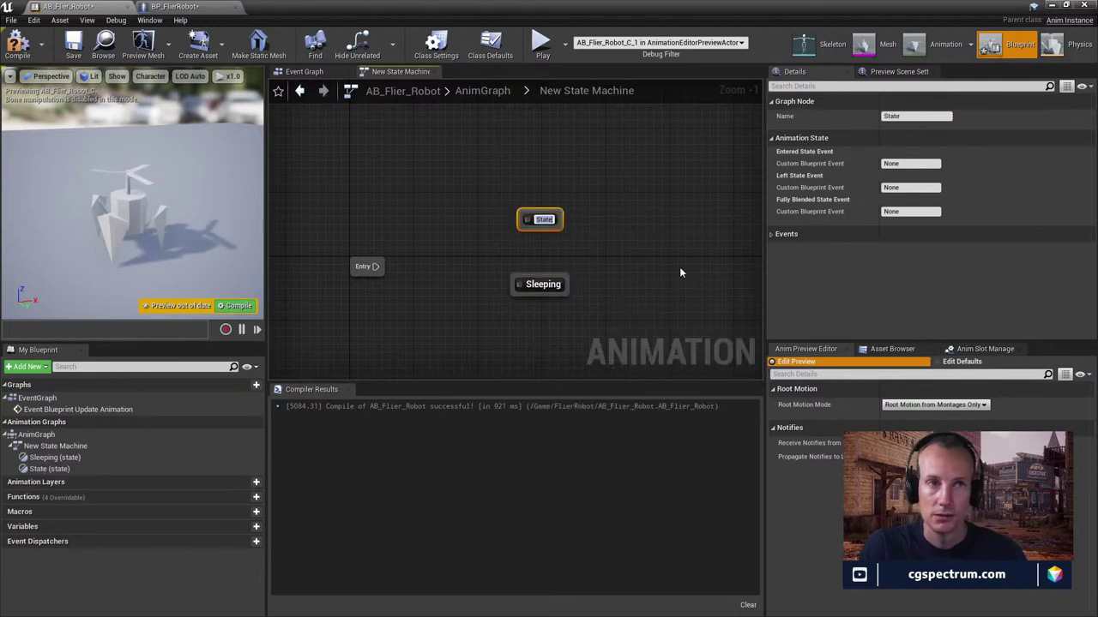
{"action": "type", "text": "Standing"}
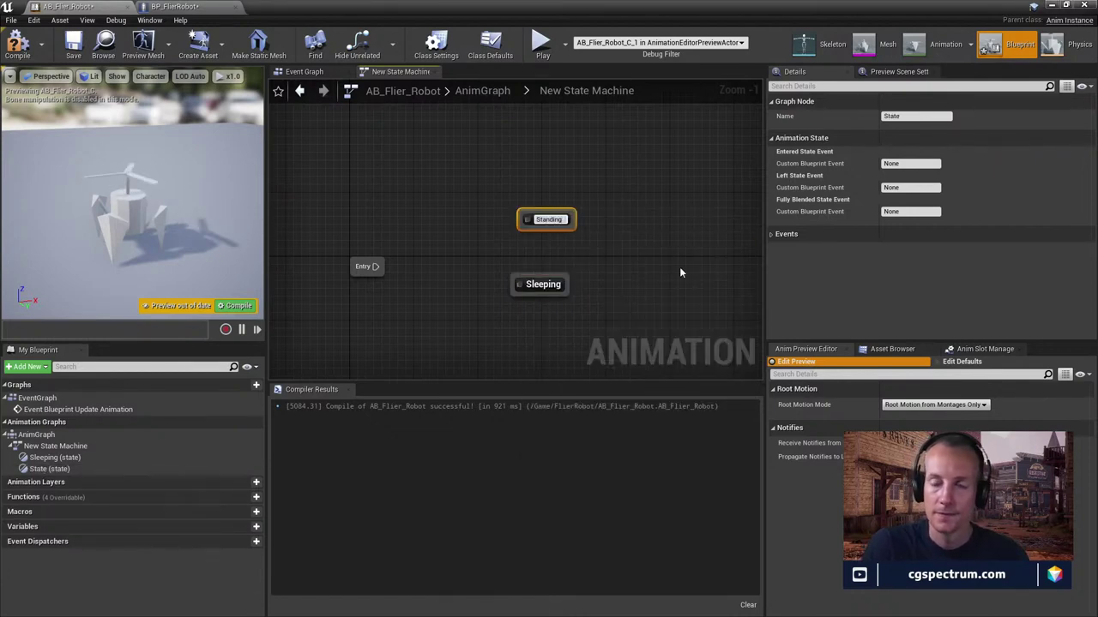
{"action": "key", "text": "Return"}
{"action": "right_click_drag", "start_coordinate": [605, 158], "coordinate": [601, 234]}
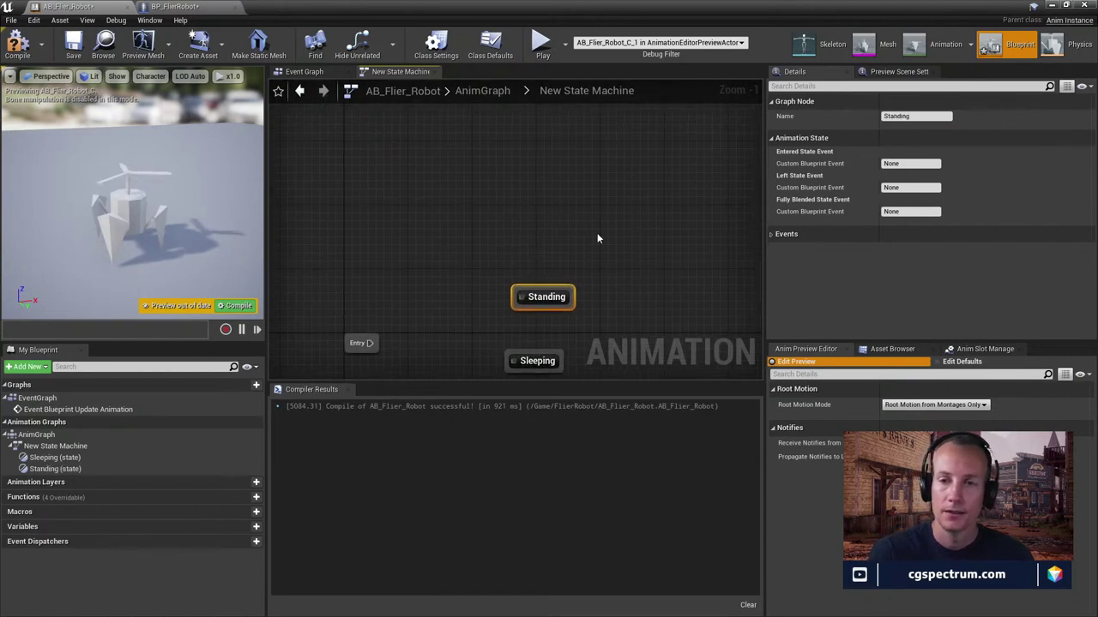
{"action": "right_click", "coordinate": [547, 226]}
{"action": "left_click", "coordinate": [625, 252]}
{"action": "type", "text": "Flying"}
{"action": "key", "text": "Return"}
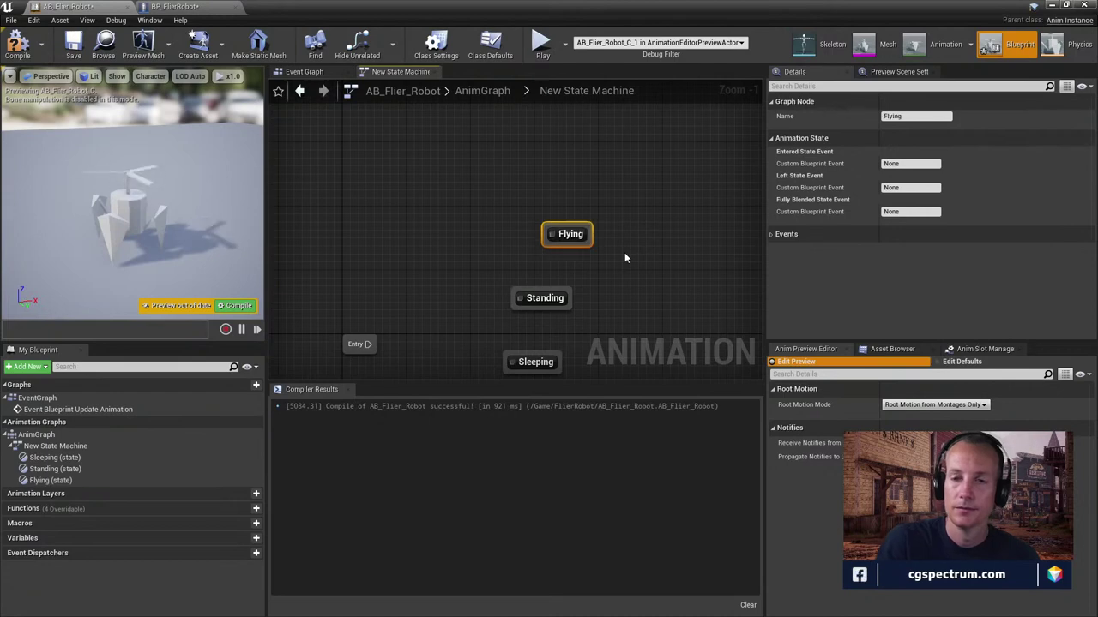
Arrange the three states in an evenly spaced vertical column, with Flying above Standing and Sleeping at the bottom
{"action": "right_click_drag", "start_coordinate": [530, 357], "coordinate": [519, 280]}
{"action": "left_click_drag", "start_coordinate": [518, 281], "coordinate": [519, 313]}
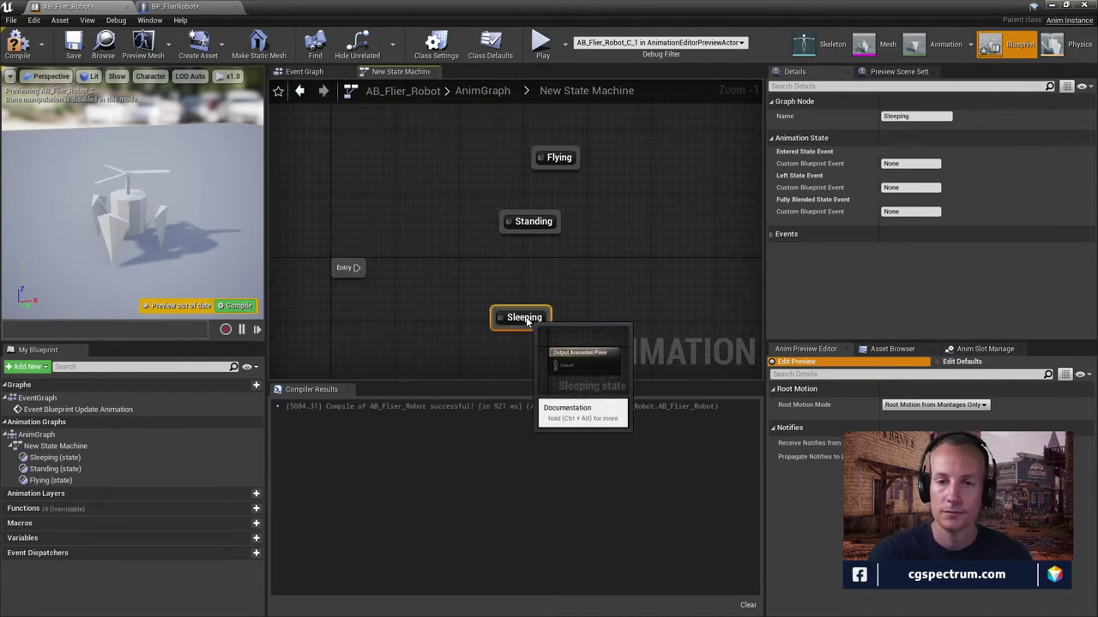
{"action": "left_click_drag", "start_coordinate": [531, 221], "coordinate": [524, 253]}
{"action": "left_click_drag", "start_coordinate": [559, 157], "coordinate": [519, 190]}
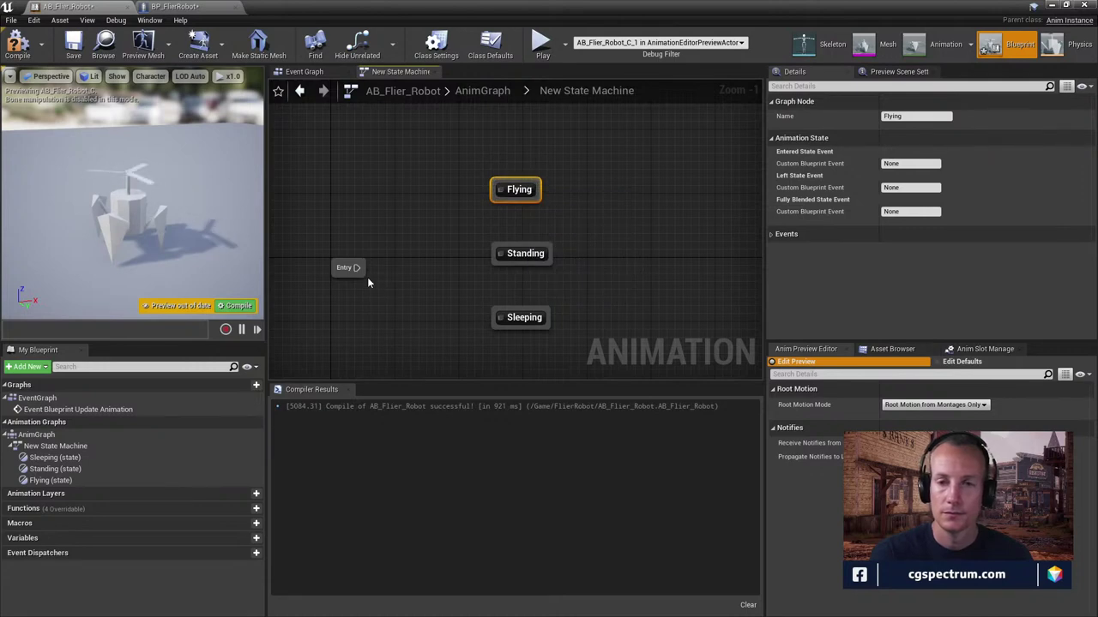
Link Entry to the Sleeping state, add a transition from Sleeping to Standing, and compile the blueprint
{"action": "left_click_drag", "start_coordinate": [357, 268], "coordinate": [523, 330]}
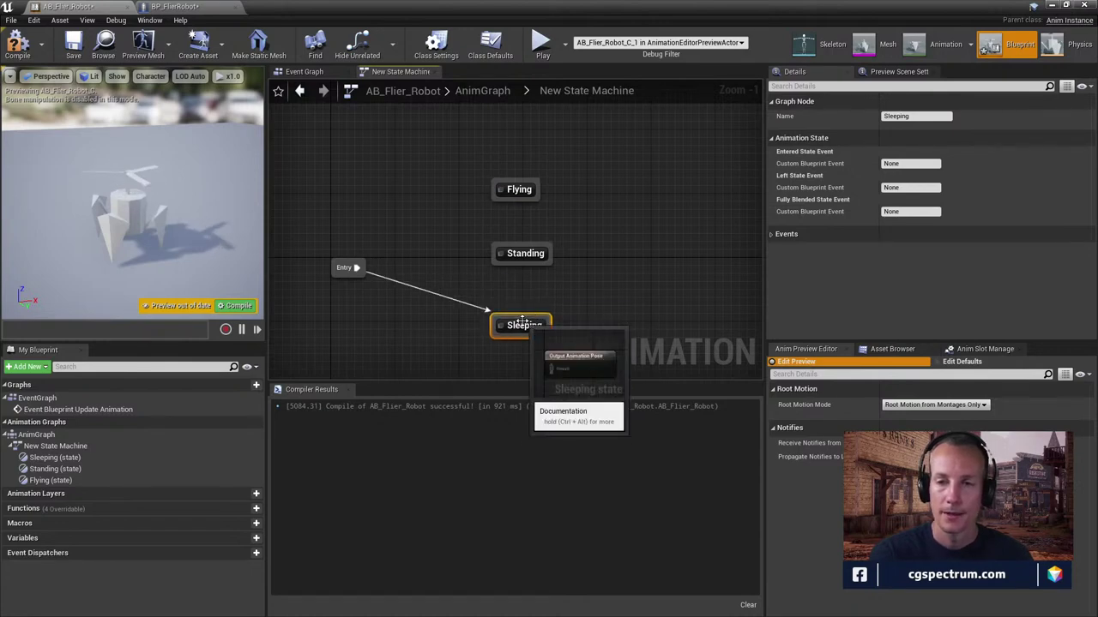
{"action": "left_click_drag", "start_coordinate": [525, 318], "coordinate": [513, 267]}
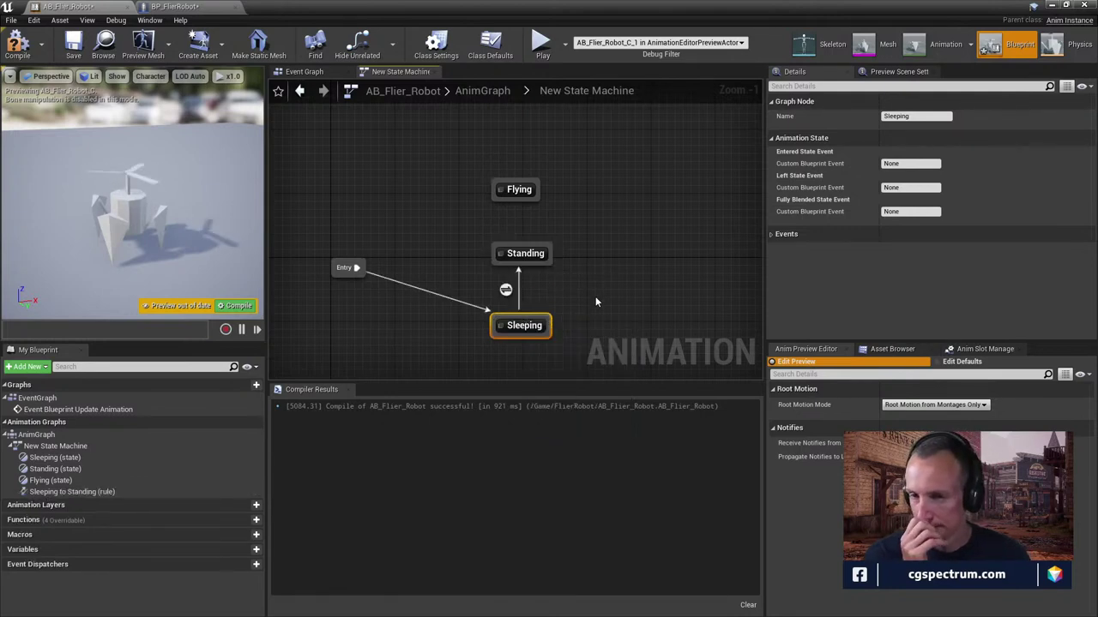
{"action": "left_click", "coordinate": [18, 43]}
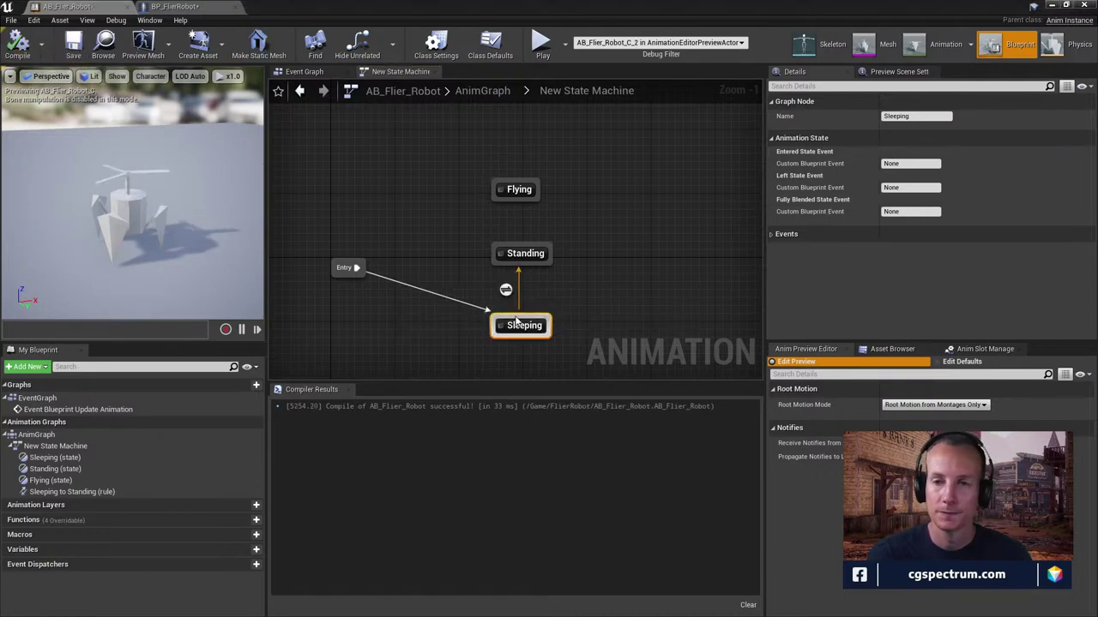
Create two Boolean variables in the animation blueprint's Event Graph, named IsSleeping? and IsFlying?
{"action": "left_click", "coordinate": [305, 71]}
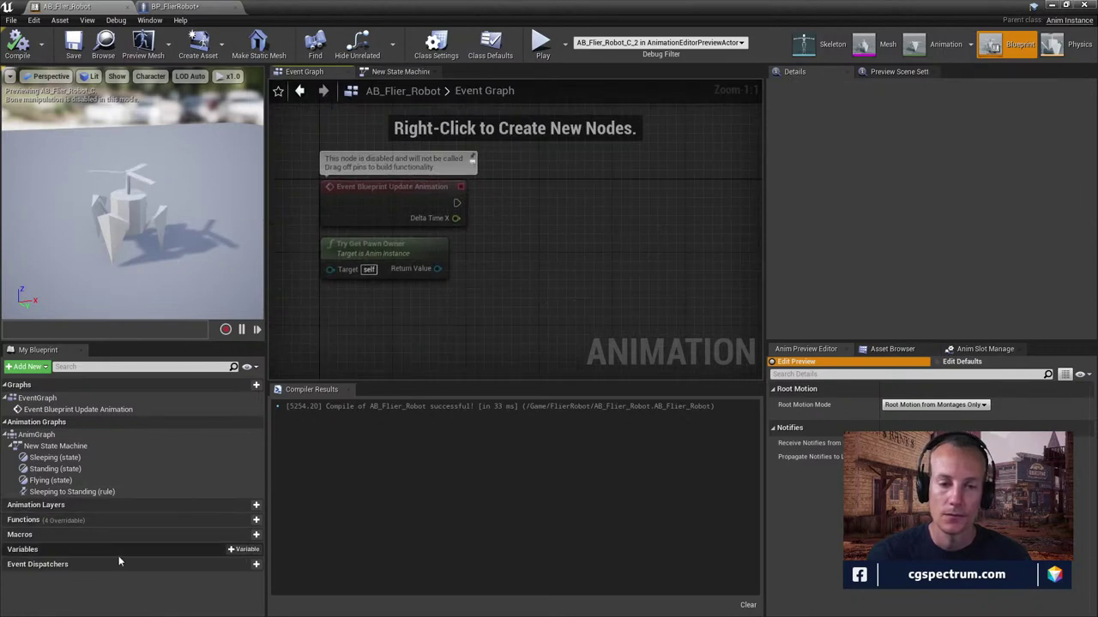
{"action": "left_click", "coordinate": [245, 550]}
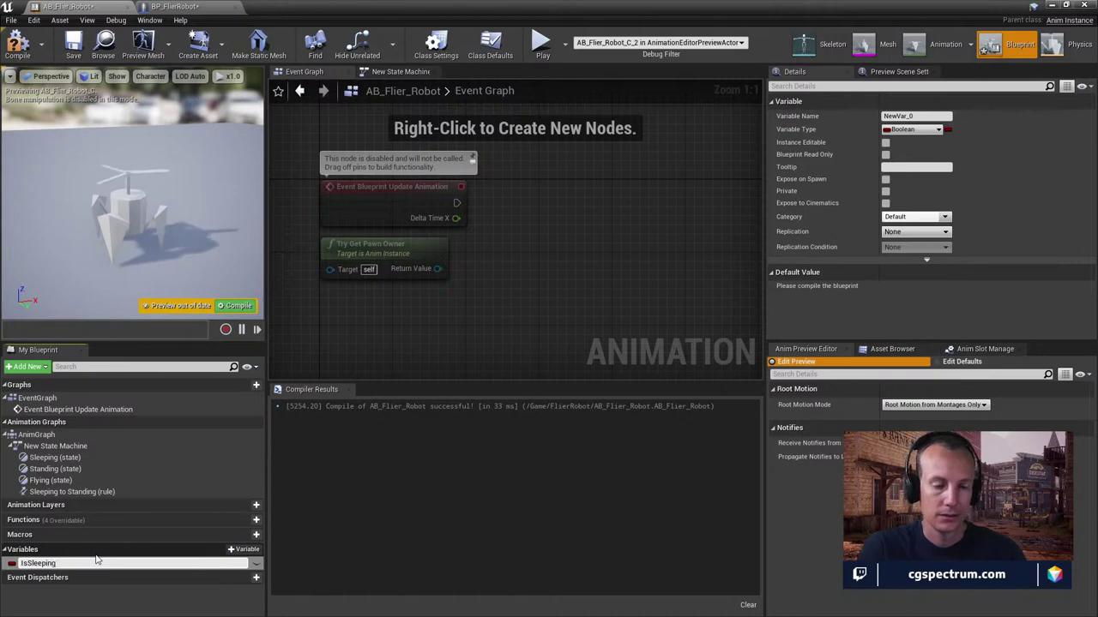
{"action": "key", "text": "Return"}
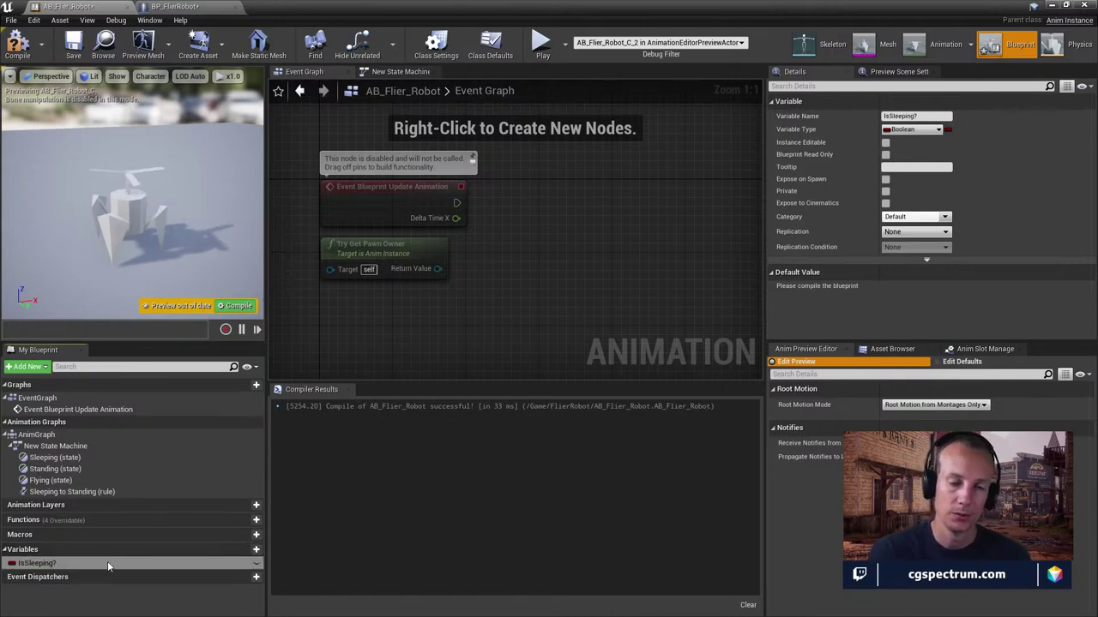
{"action": "left_click", "coordinate": [248, 552]}
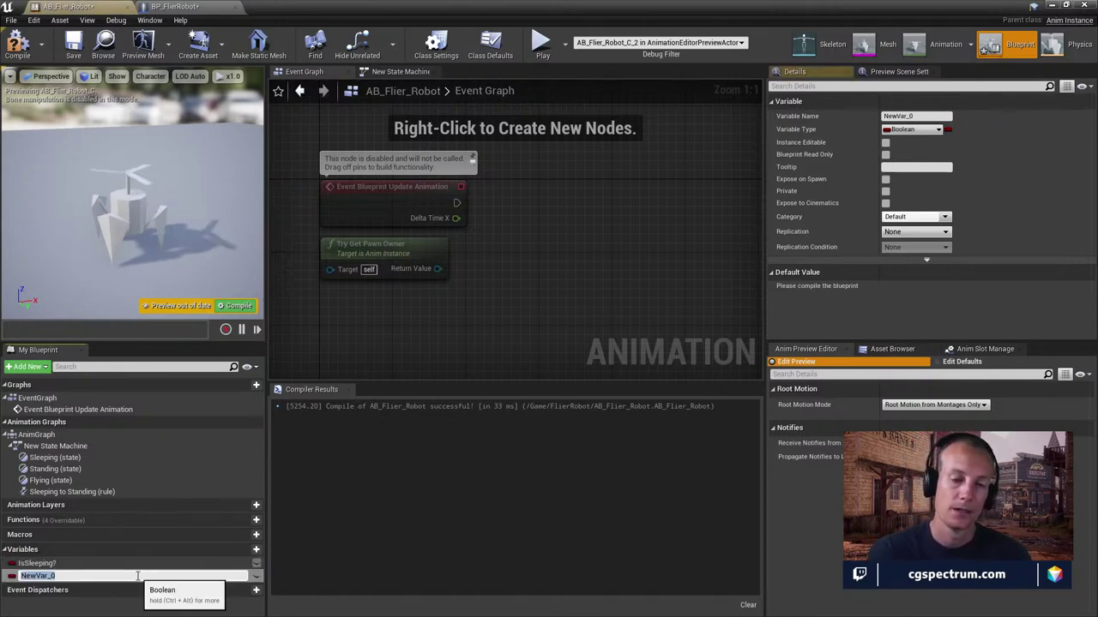
{"action": "type", "text": "IsFlying"}
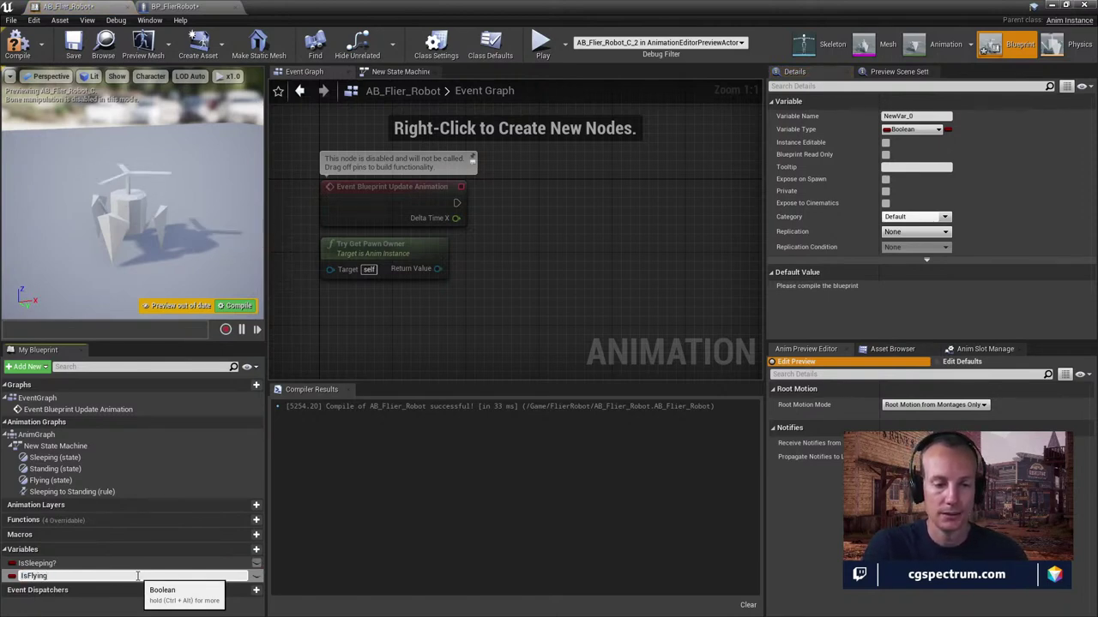
{"action": "key", "text": "Return"}
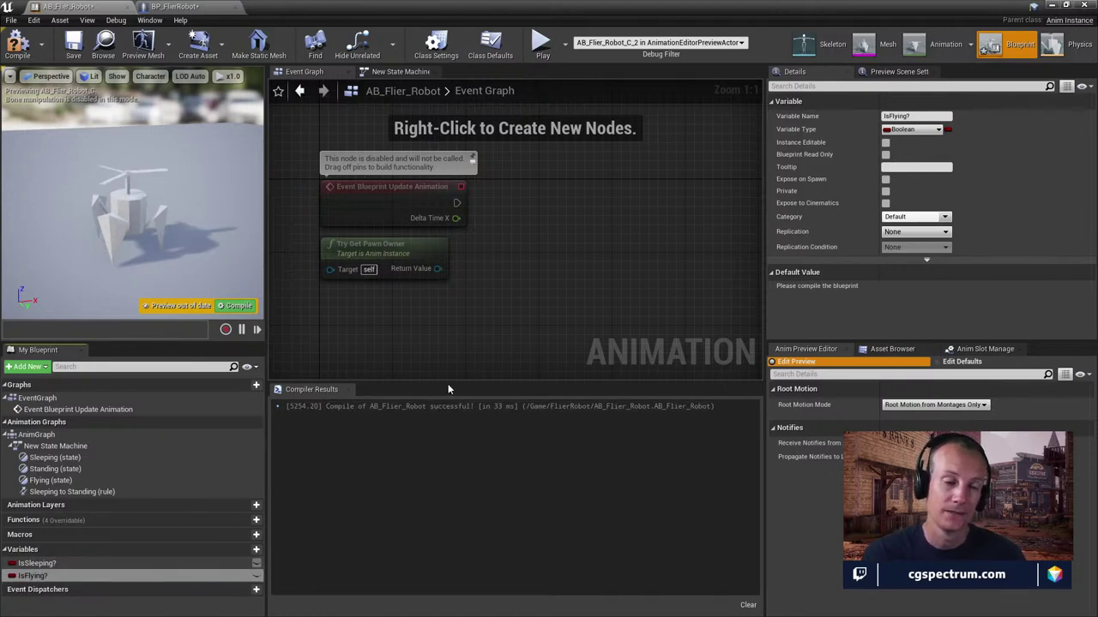
{"action": "right_click_drag", "start_coordinate": [517, 243], "coordinate": [526, 205]}
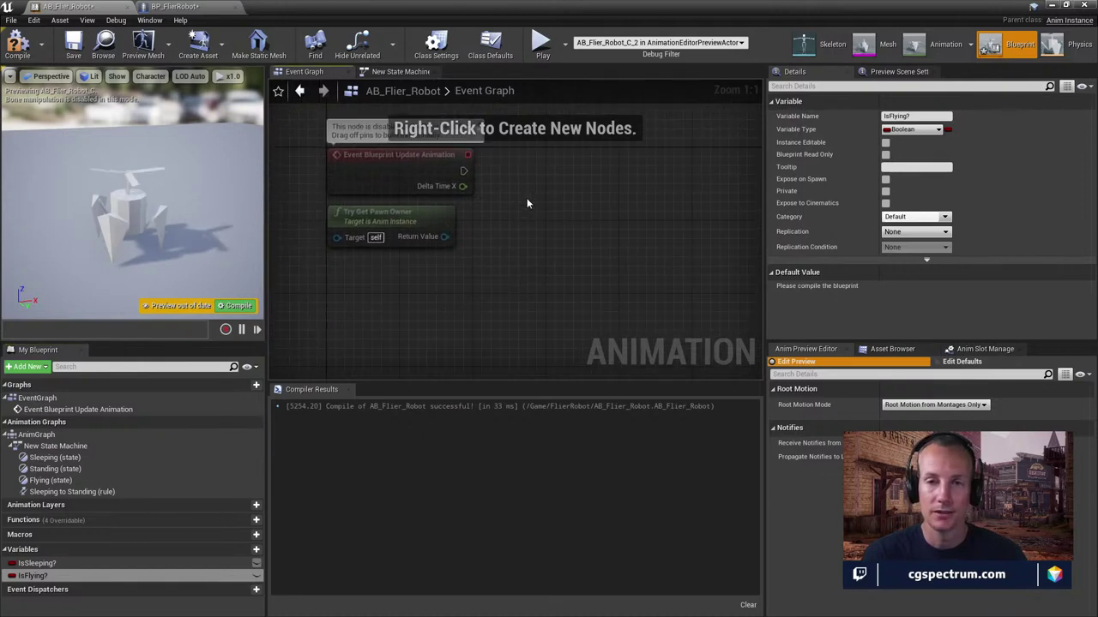
Open the Sleeping to Standing transition rule and connect an IsSleeping? getter to Can Enter Transition
{"action": "left_click", "coordinate": [401, 72]}
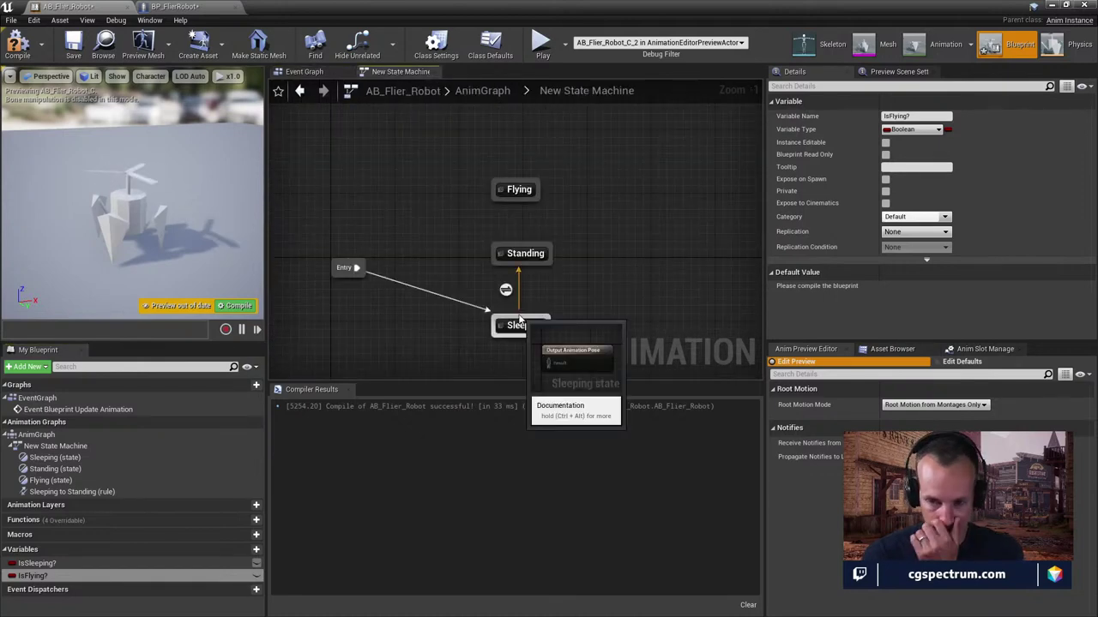
{"action": "double_click", "coordinate": [506, 291]}
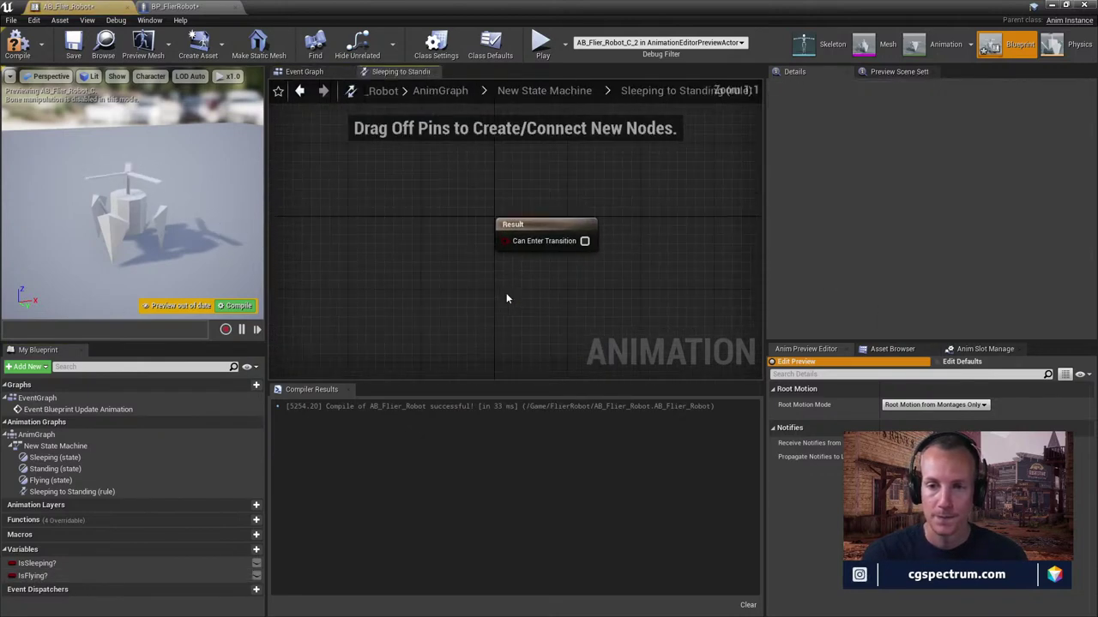
{"action": "left_click_drag", "start_coordinate": [32, 575], "coordinate": [345, 243]}
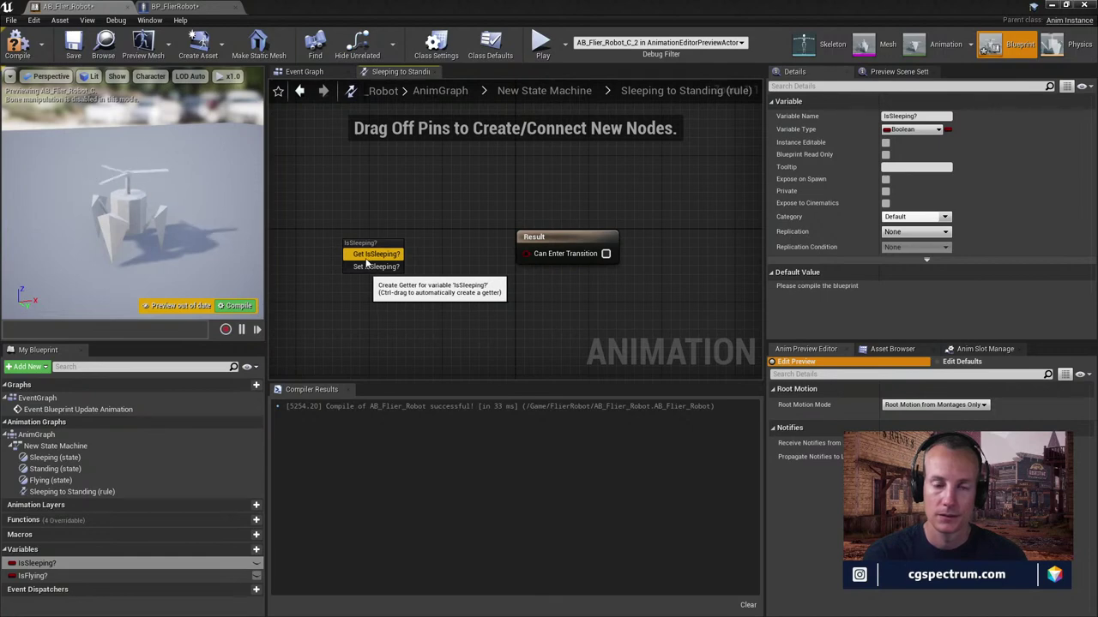
{"action": "left_click", "coordinate": [366, 260]}
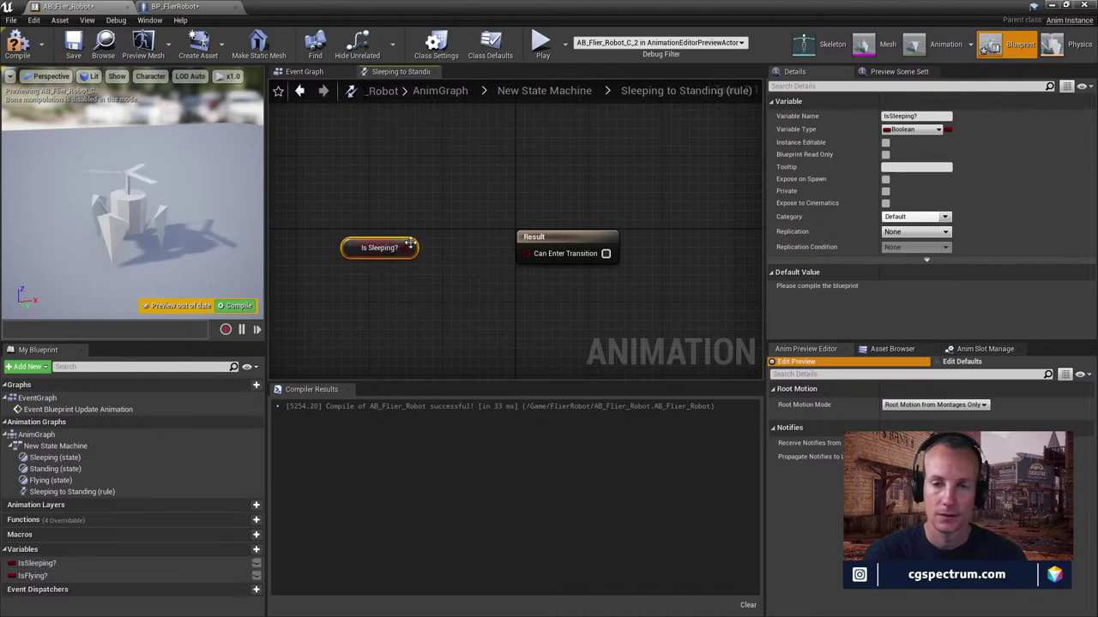
{"action": "left_click_drag", "start_coordinate": [413, 248], "coordinate": [525, 252]}
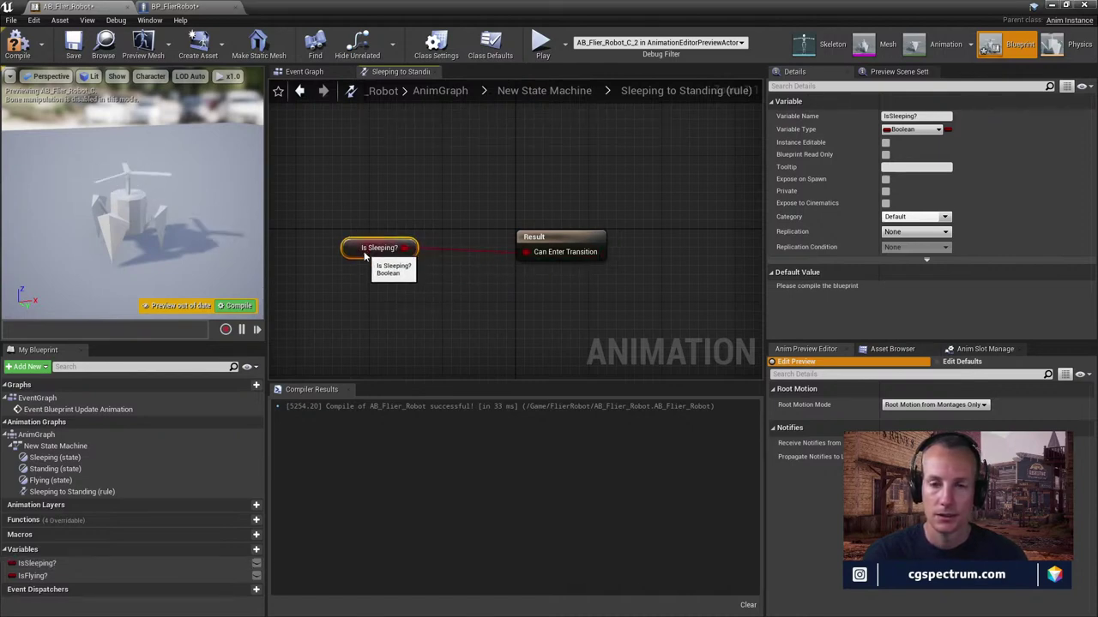
Insert a NOT node between Is Sleeping? and Can Enter Transition, moving the Result node away to make room
{"action": "left_click_drag", "start_coordinate": [404, 248], "coordinate": [447, 248]}
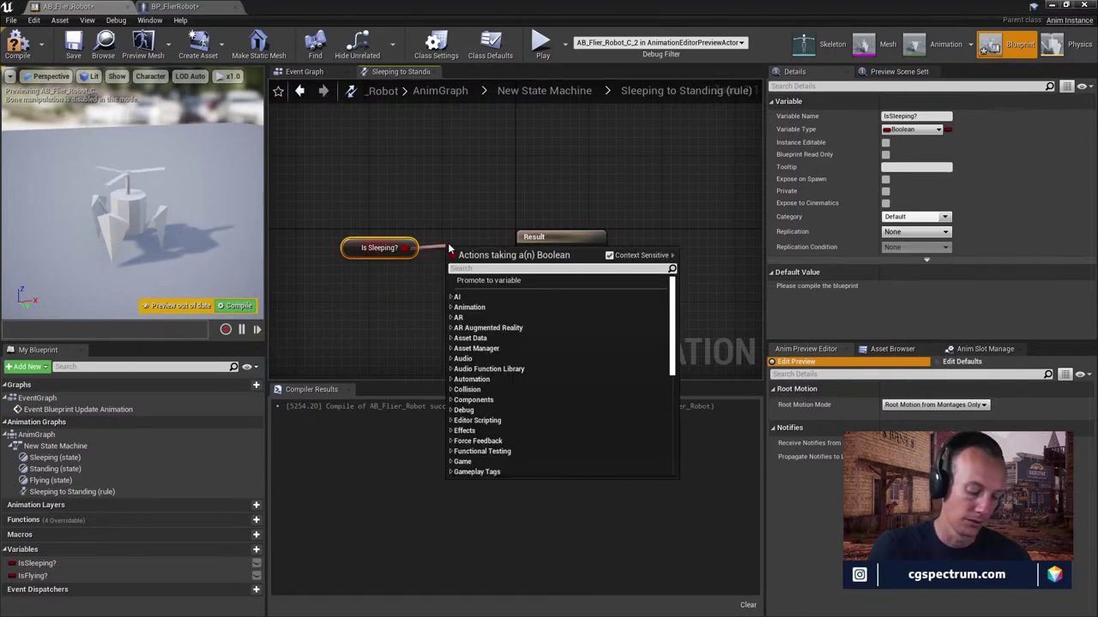
{"action": "type", "text": "not"}
{"action": "key", "text": "Return"}
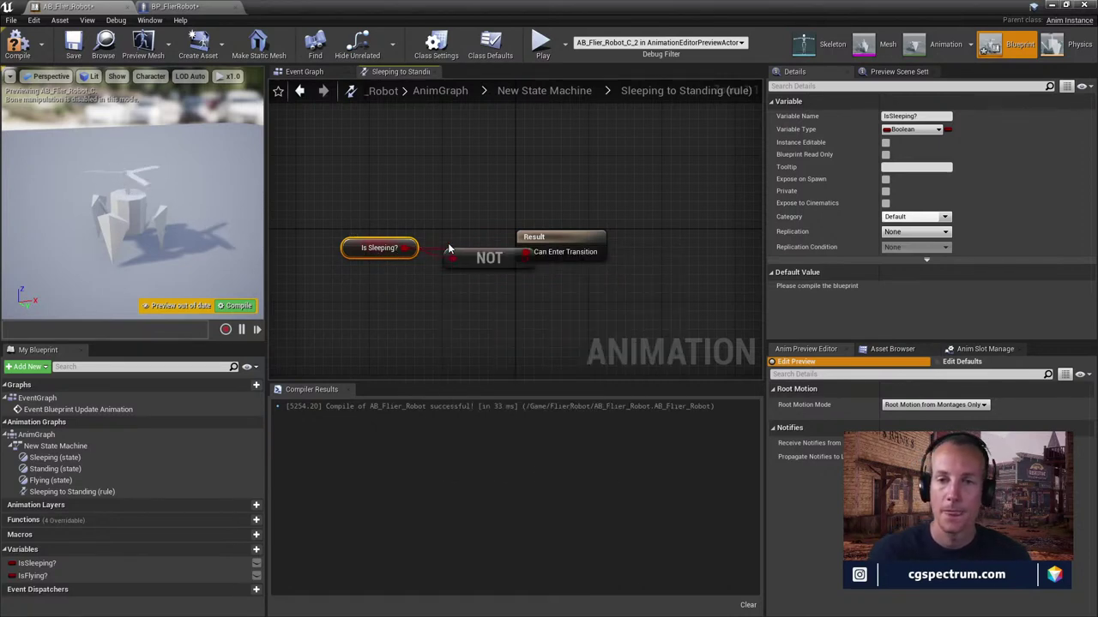
{"action": "left_click", "coordinate": [583, 239]}
{"action": "left_click_drag", "start_coordinate": [583, 239], "coordinate": [666, 229]}
{"action": "left_click_drag", "start_coordinate": [523, 259], "coordinate": [608, 242]}
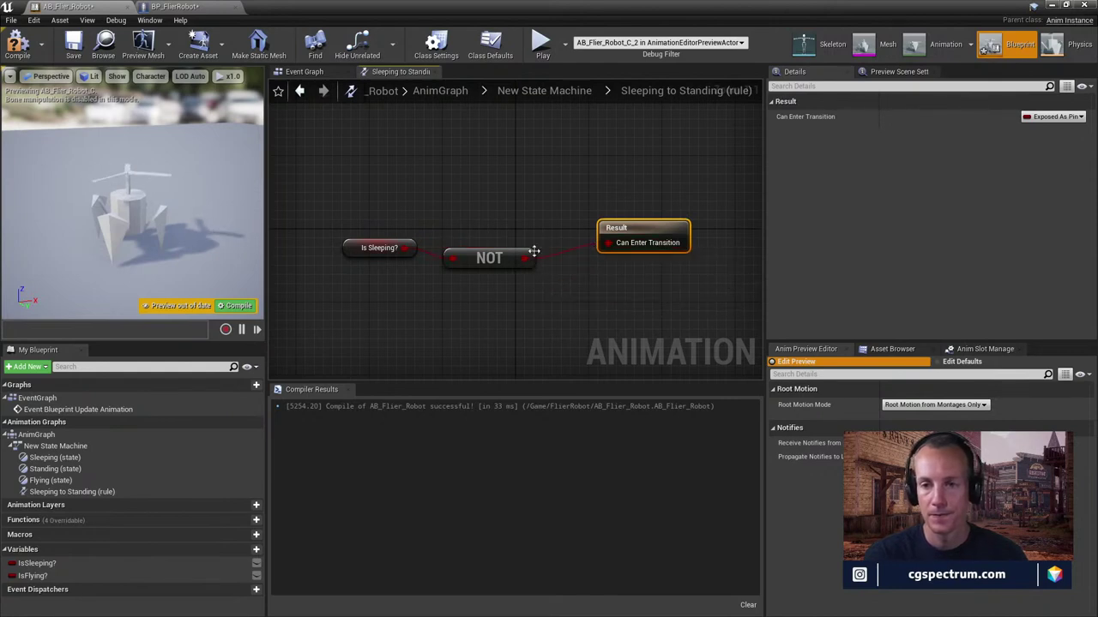
Return to the state machine, add a transition from Standing back to Sleeping, and open its rule
{"action": "left_click", "coordinate": [300, 90]}
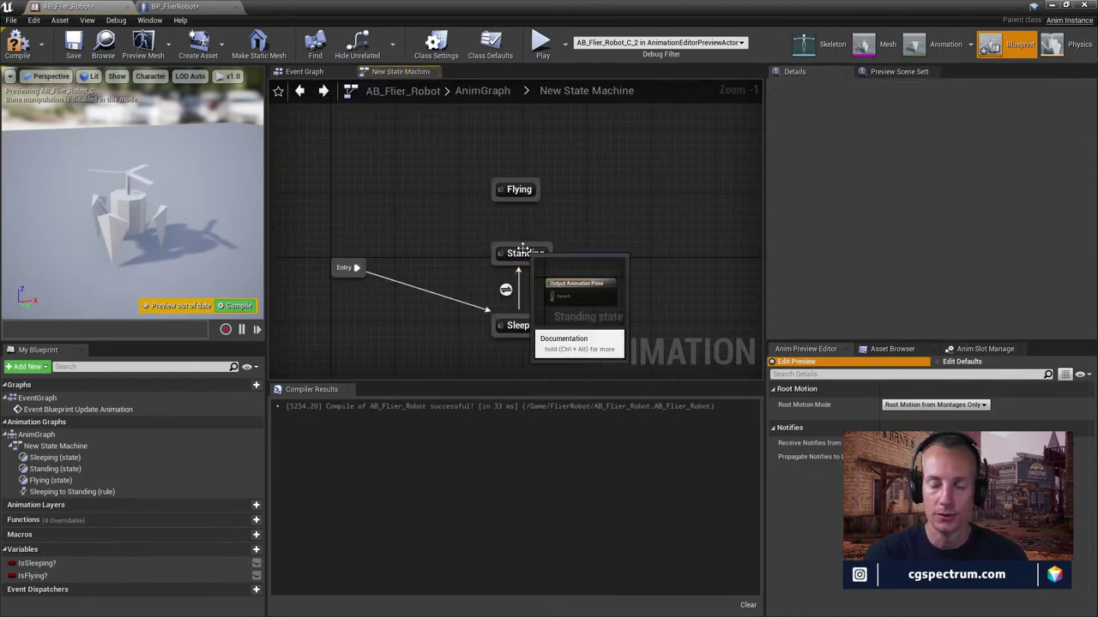
{"action": "left_click_drag", "start_coordinate": [530, 260], "coordinate": [529, 324]}
{"action": "double_click", "coordinate": [508, 294]}
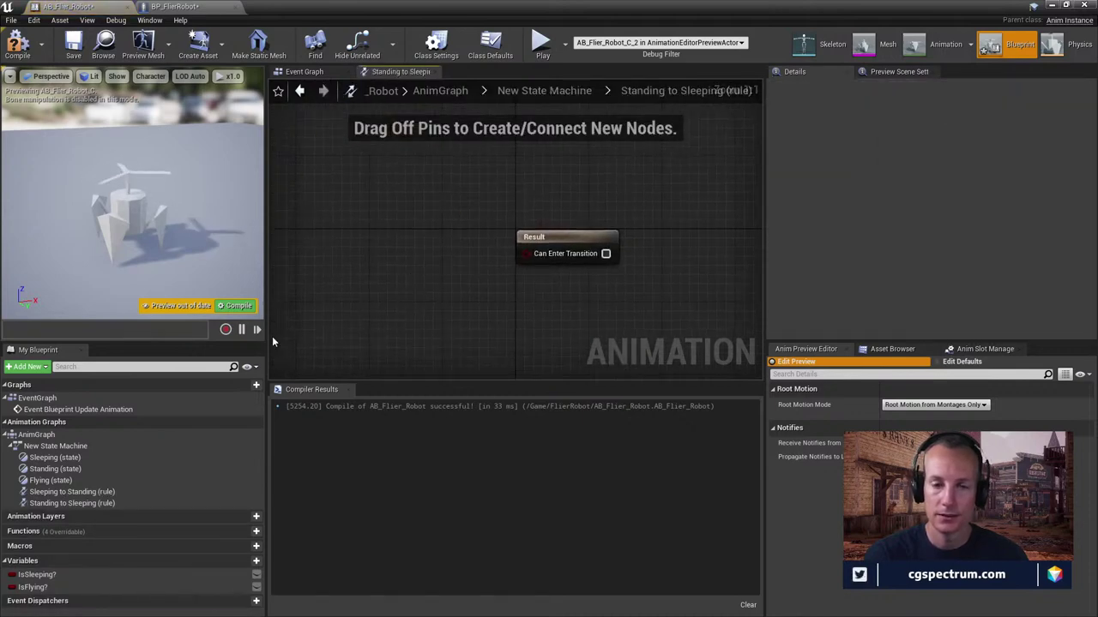
Connect an IsSleeping? getter directly to Can Enter Transition in the Standing to Sleeping rule and compile
{"action": "left_click_drag", "start_coordinate": [33, 576], "coordinate": [526, 252]}
{"action": "left_click", "coordinate": [391, 270]}
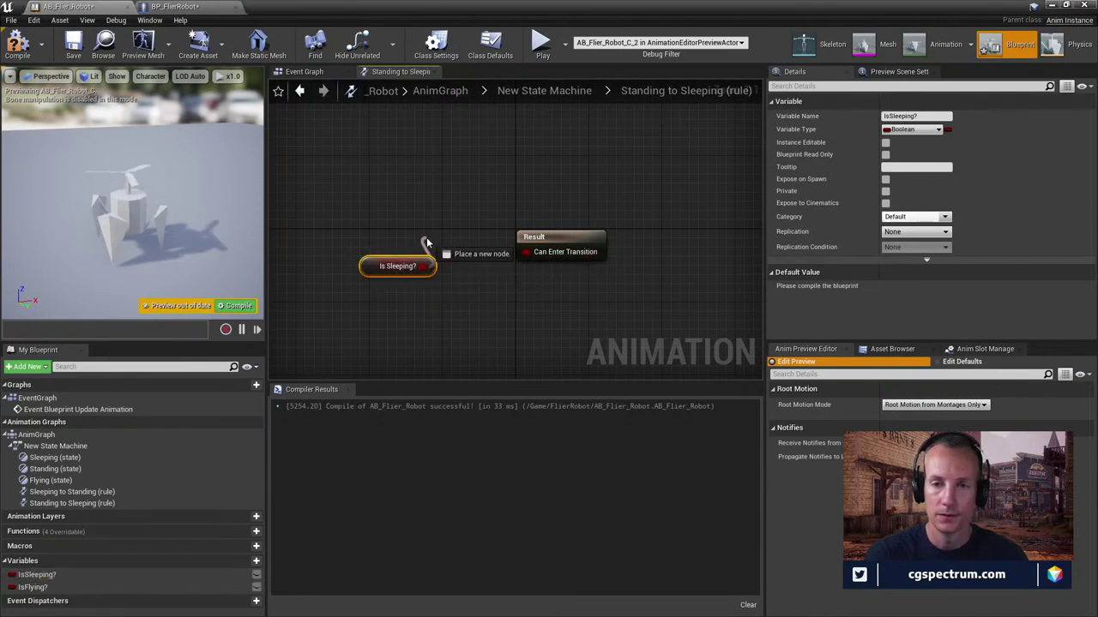
{"action": "mouse_move", "coordinate": [364, 271]}
{"action": "left_mouse_down"}
{"action": "mouse_move", "coordinate": [391, 244]}
{"action": "mouse_move", "coordinate": [384, 262]}
{"action": "left_mouse_up"}
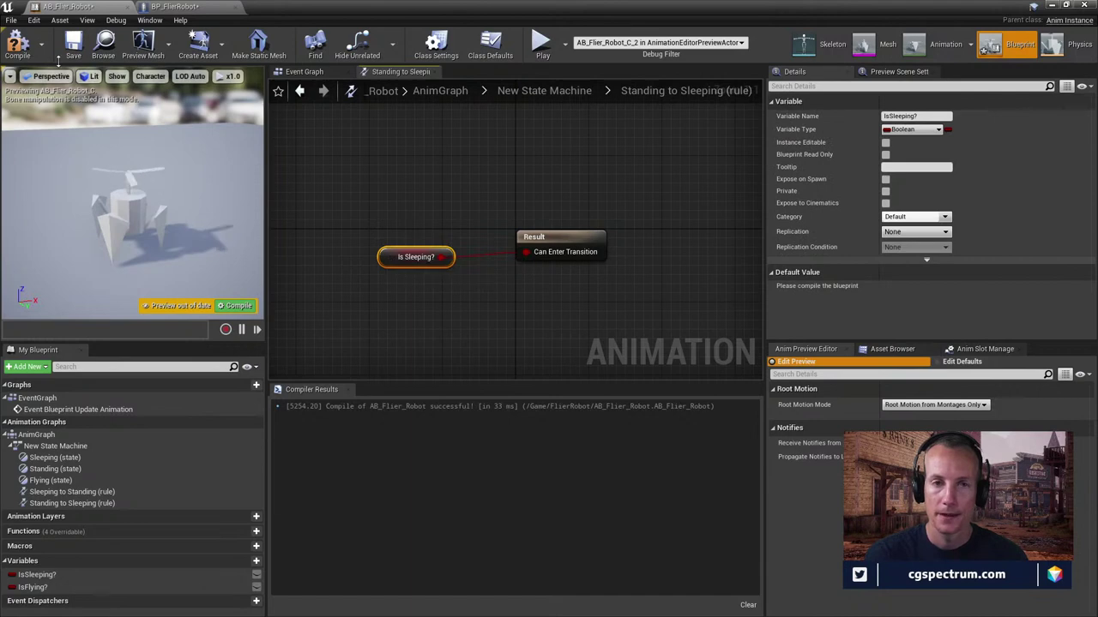
{"action": "left_click", "coordinate": [18, 42]}
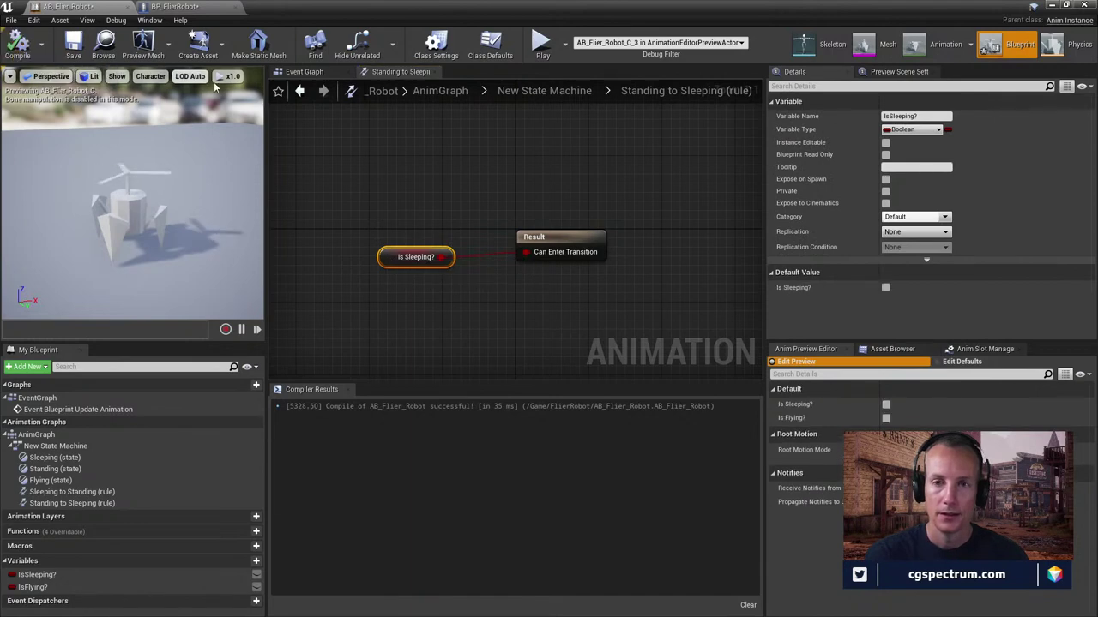
Return to the state machine and move Standing up and Sleeping down to widen the gap between them
{"action": "left_click", "coordinate": [301, 91]}
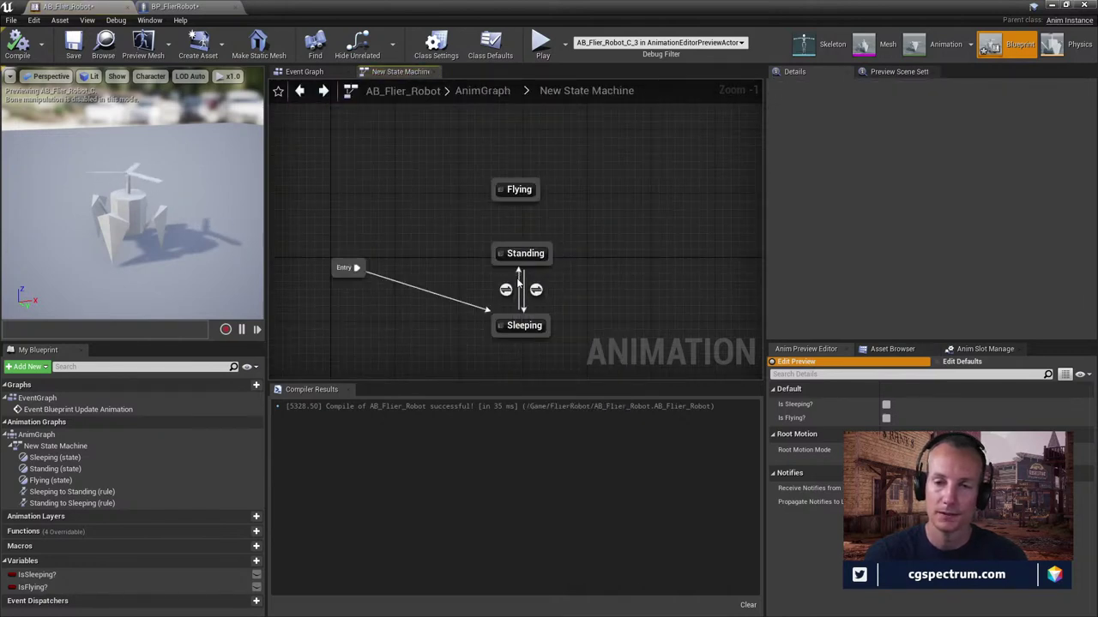
{"action": "left_click_drag", "start_coordinate": [523, 261], "coordinate": [531, 238]}
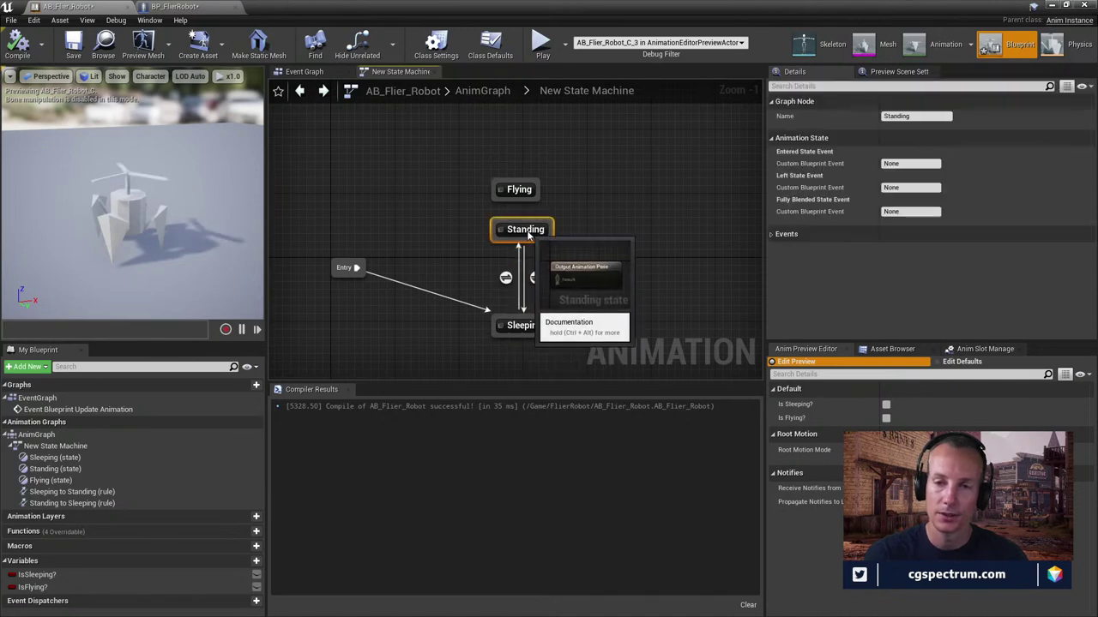
{"action": "left_click_drag", "start_coordinate": [519, 325], "coordinate": [521, 356]}
Add a state named Awaking between the Standing and Sleeping states
{"action": "right_click", "coordinate": [463, 267]}
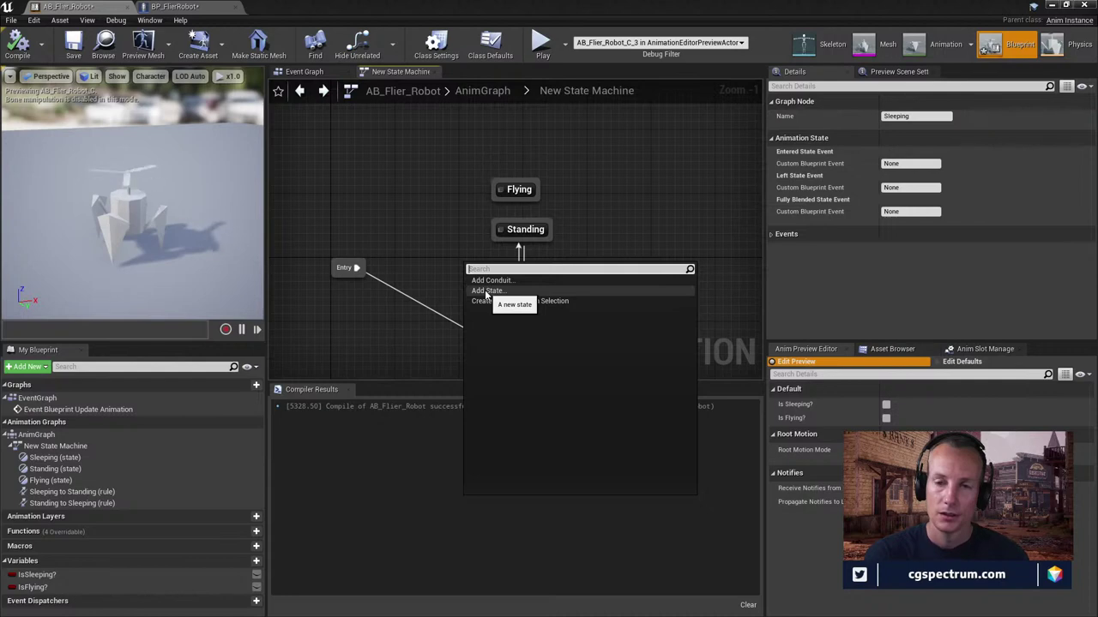
{"action": "left_click", "coordinate": [486, 291]}
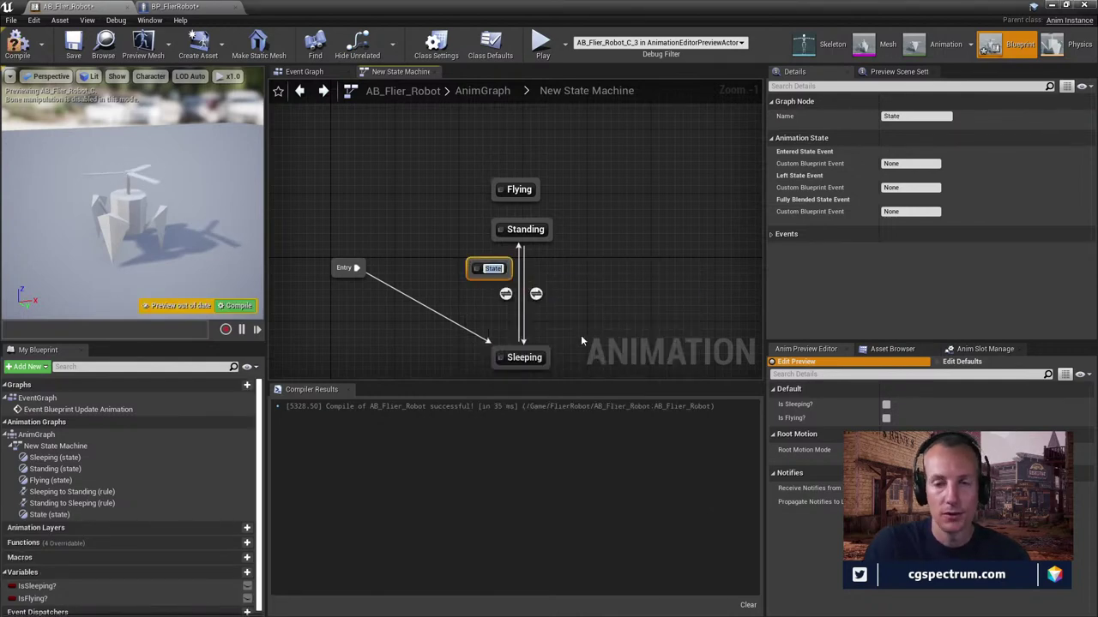
{"action": "type", "text": "A"}
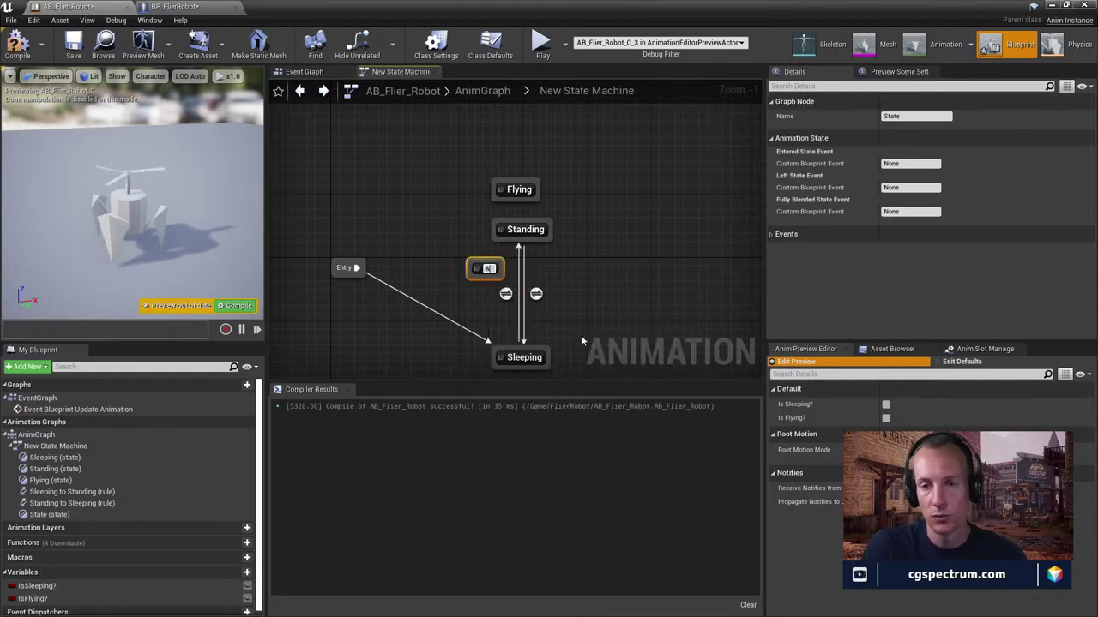
{"action": "type", "text": "waking"}
{"action": "key", "text": "Return"}
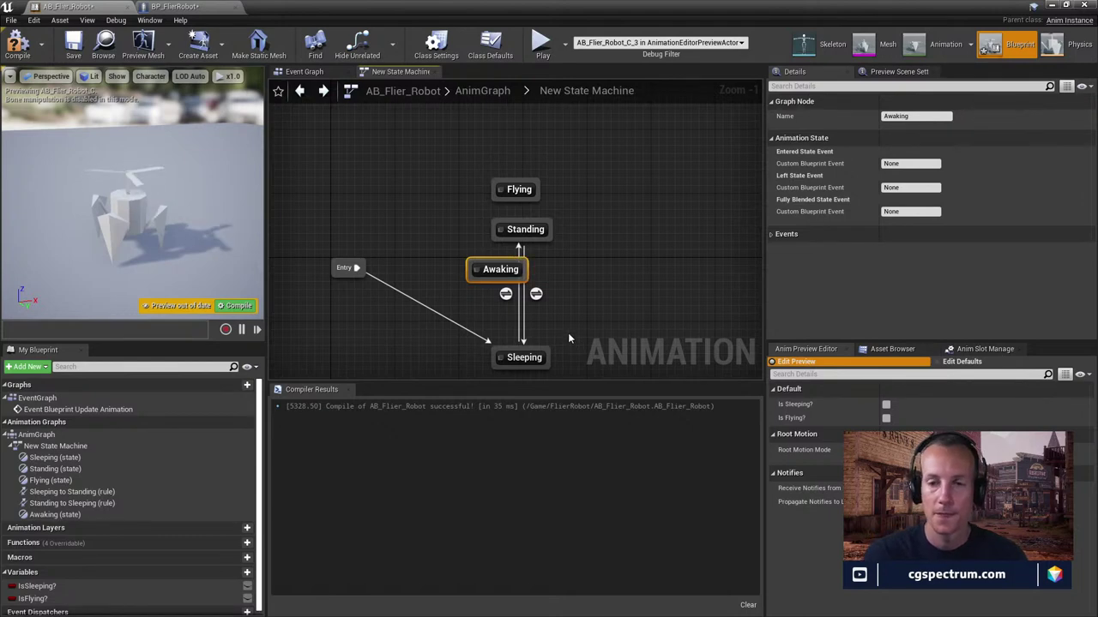
Move Awaking to the left of the transition arrows and lower Entry to about the level of Sleeping
{"action": "left_click_drag", "start_coordinate": [525, 283], "coordinate": [479, 294]}
{"action": "right_click_drag", "start_coordinate": [521, 297], "coordinate": [550, 247]}
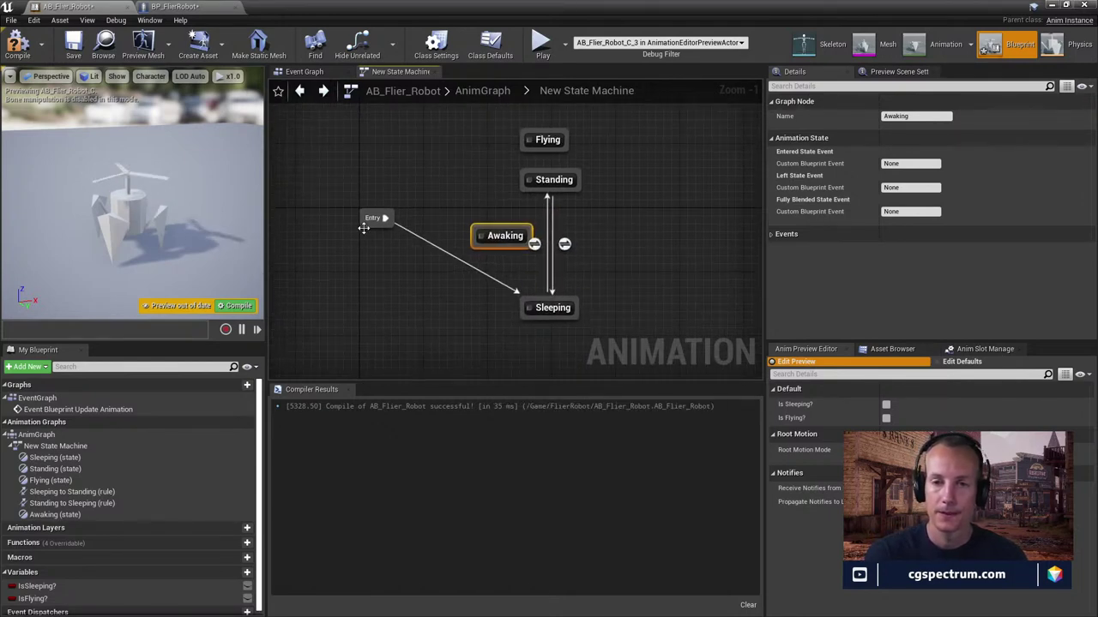
{"action": "left_click_drag", "start_coordinate": [369, 227], "coordinate": [380, 325]}
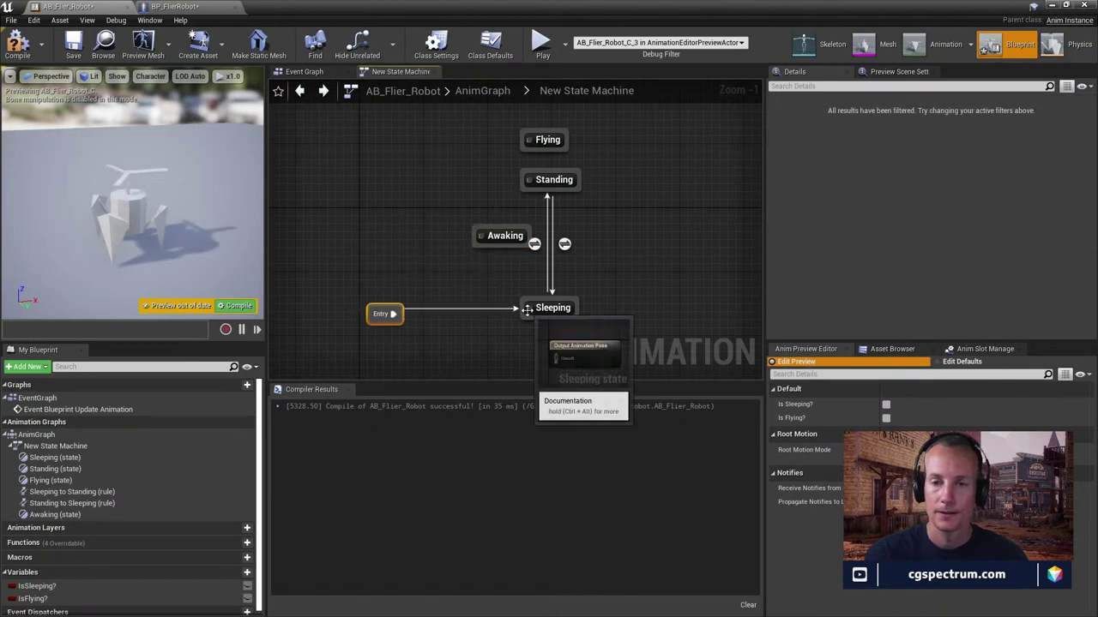
Add a transition from Sleeping to Awaking and place an IsSleeping? getter in its rule
{"action": "left_click_drag", "start_coordinate": [527, 306], "coordinate": [507, 242]}
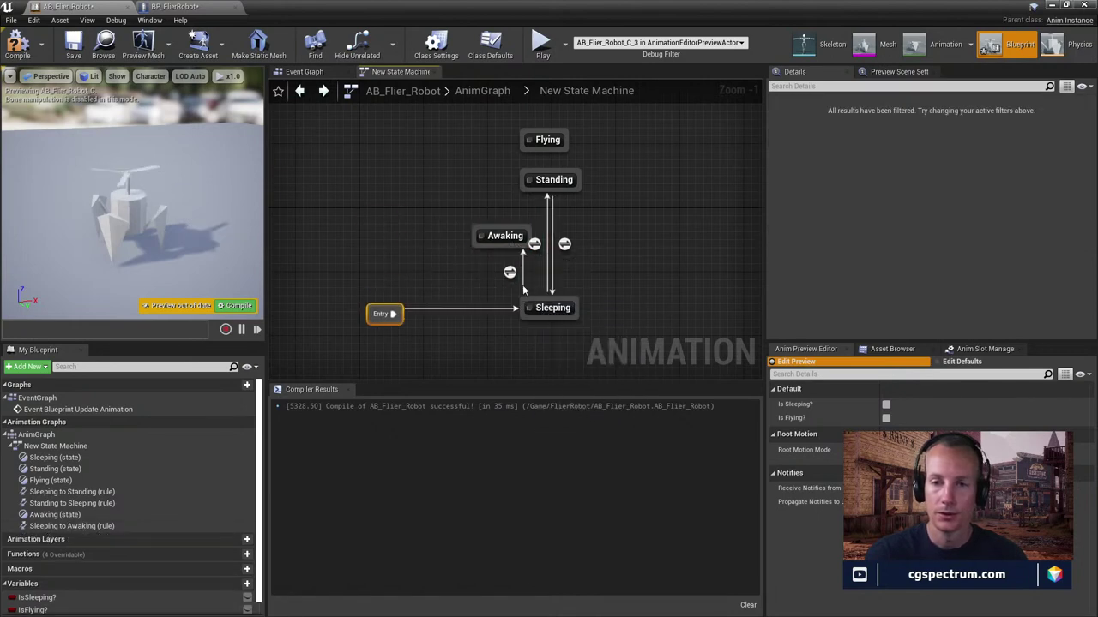
{"action": "left_click", "coordinate": [511, 273]}
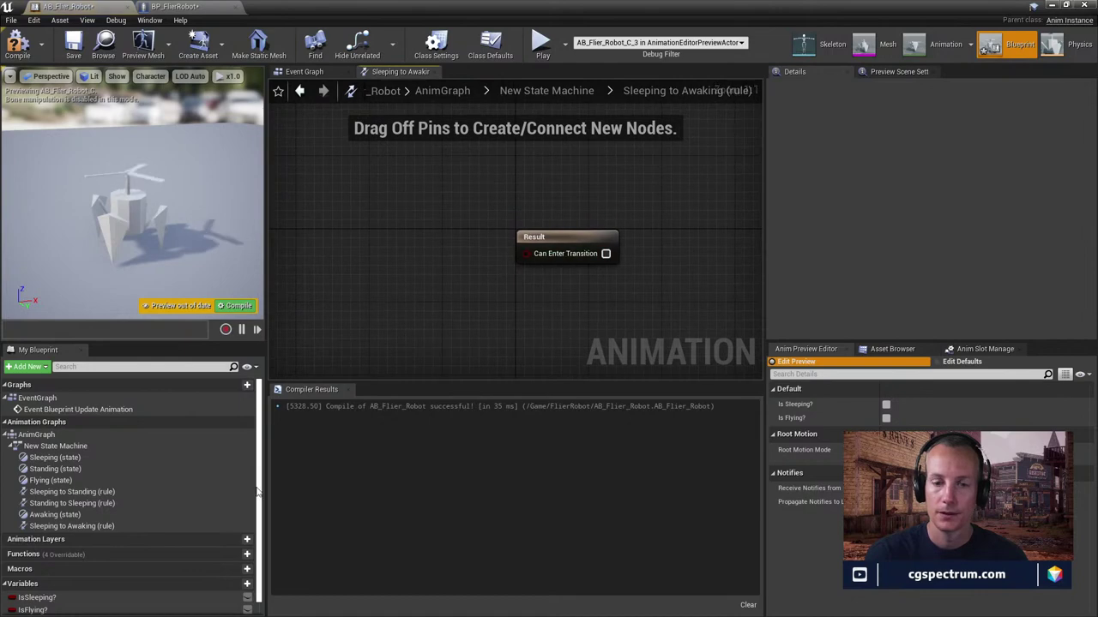
{"action": "left_click_drag", "start_coordinate": [36, 598], "coordinate": [399, 248], "text": "ctrl"}
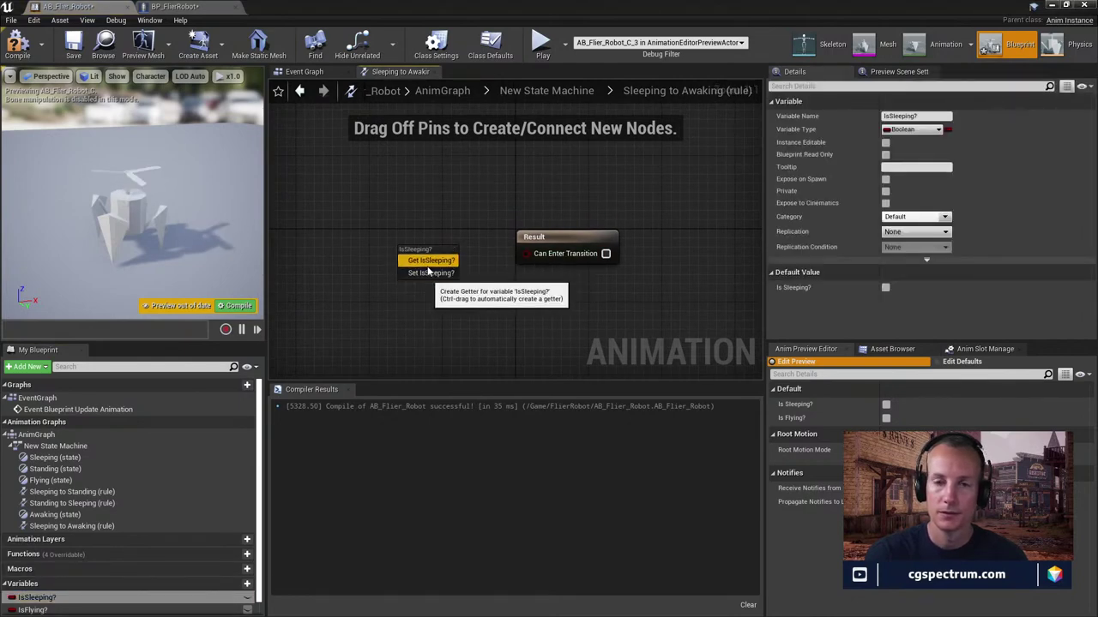
{"action": "left_click", "coordinate": [430, 260]}
Route the IsSleeping? getter through a NOT node into Can Enter Transition and compile
{"action": "left_click_drag", "start_coordinate": [460, 261], "coordinate": [482, 270]}
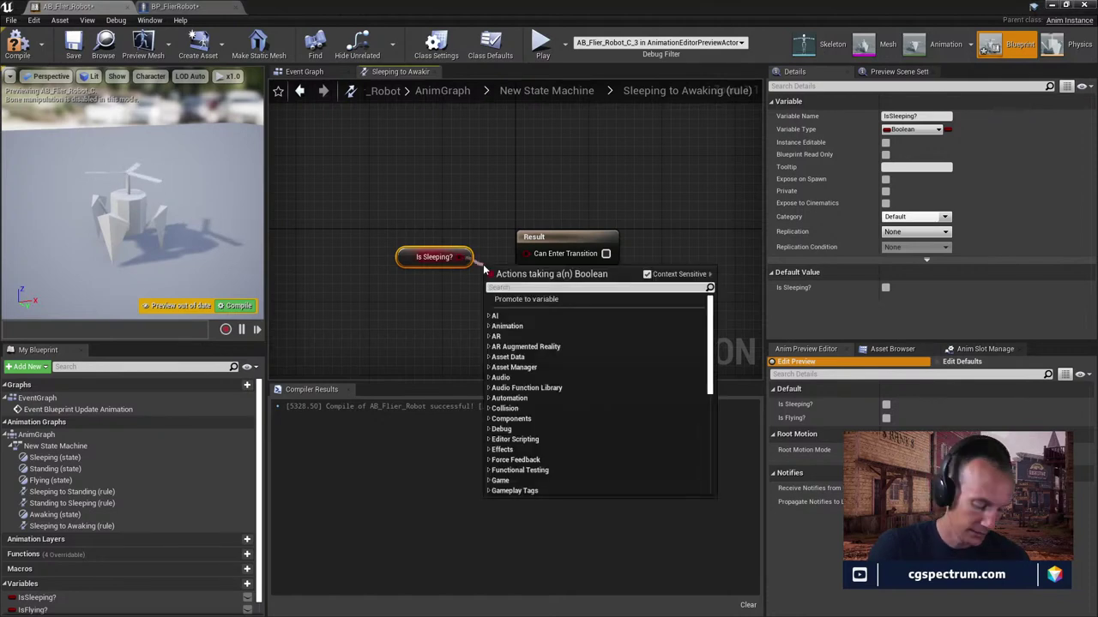
{"action": "type", "text": "not"}
{"action": "key", "text": "Return"}
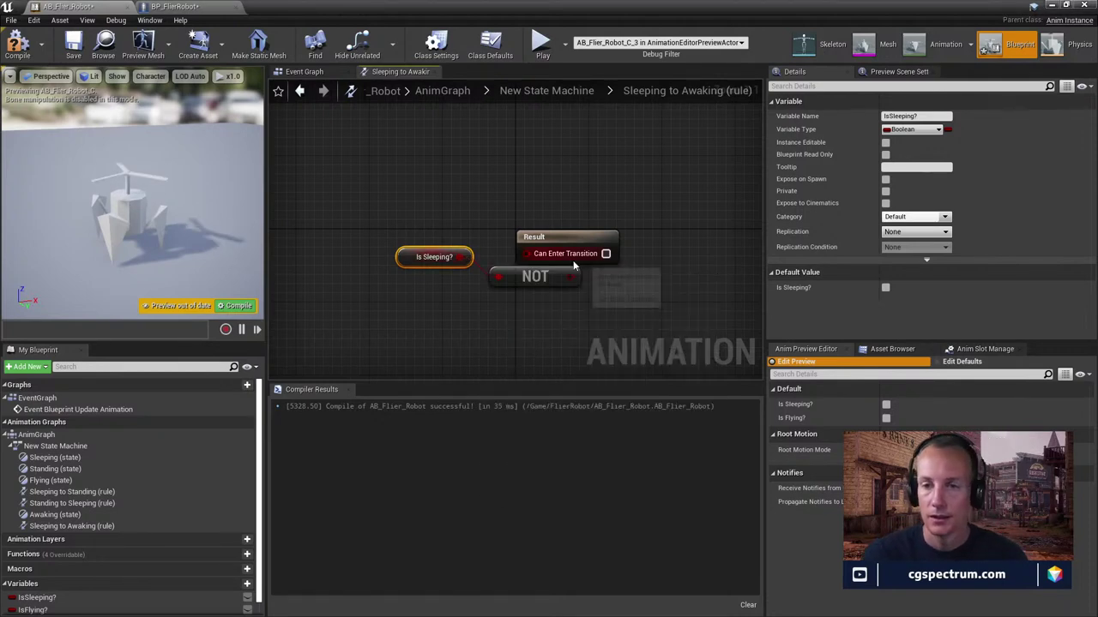
{"action": "left_click_drag", "start_coordinate": [565, 275], "coordinate": [533, 276]}
{"action": "left_click_drag", "start_coordinate": [536, 236], "coordinate": [627, 247]}
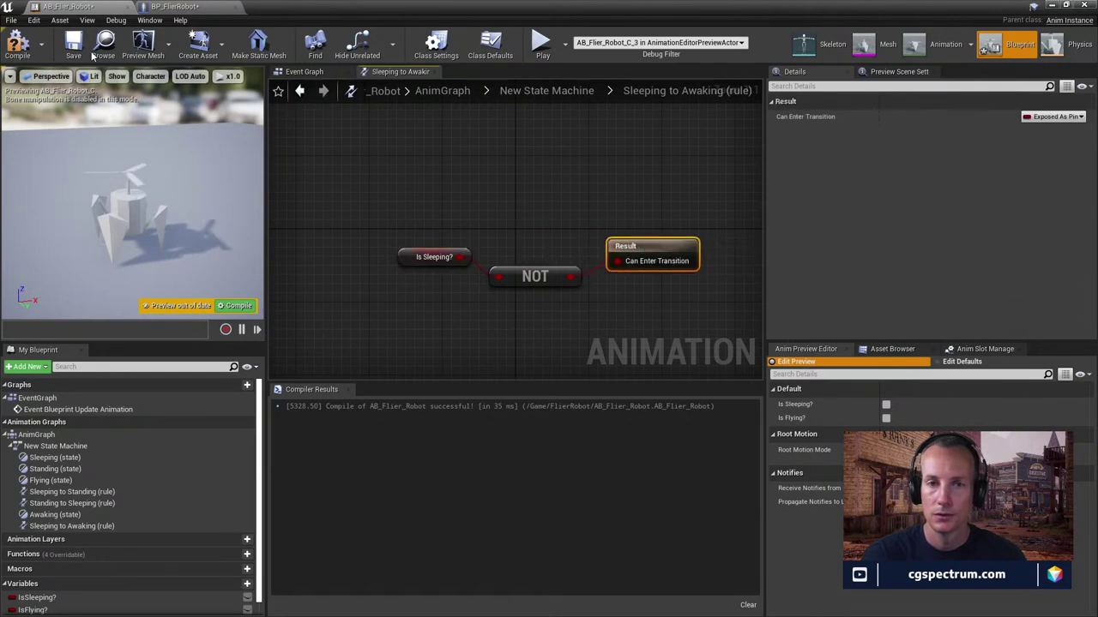
{"action": "left_click", "coordinate": [17, 43]}
Return to the state machine and open the Awaking state's graph
{"action": "left_click", "coordinate": [300, 90]}
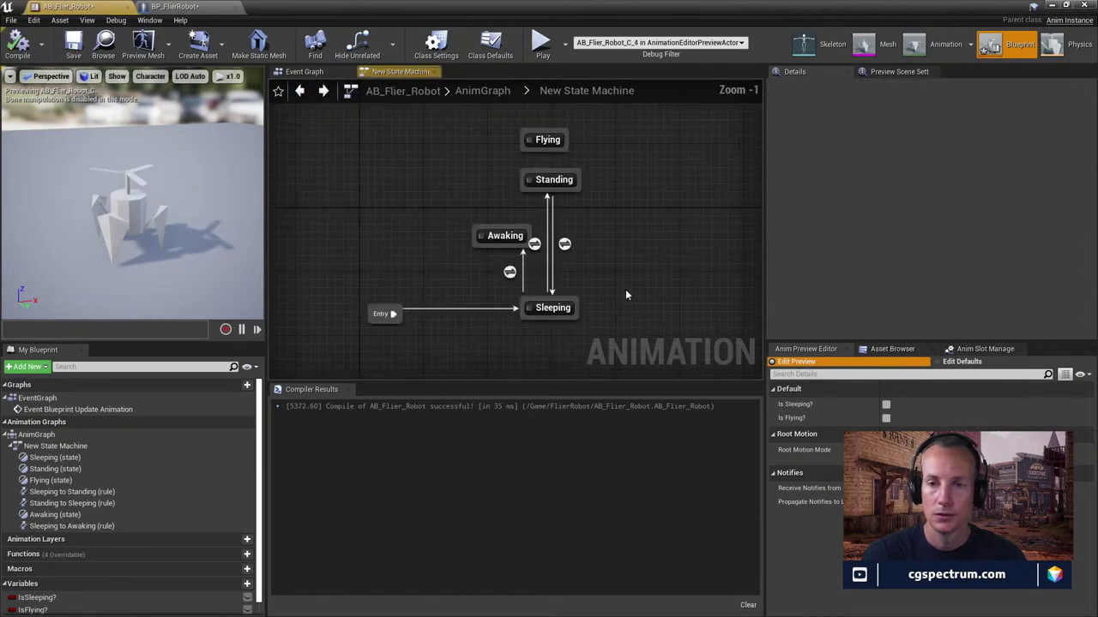
{"action": "left_click_drag", "start_coordinate": [525, 238], "coordinate": [535, 192]}
{"action": "right_click", "coordinate": [525, 227]}
{"action": "double_click", "coordinate": [498, 235]}
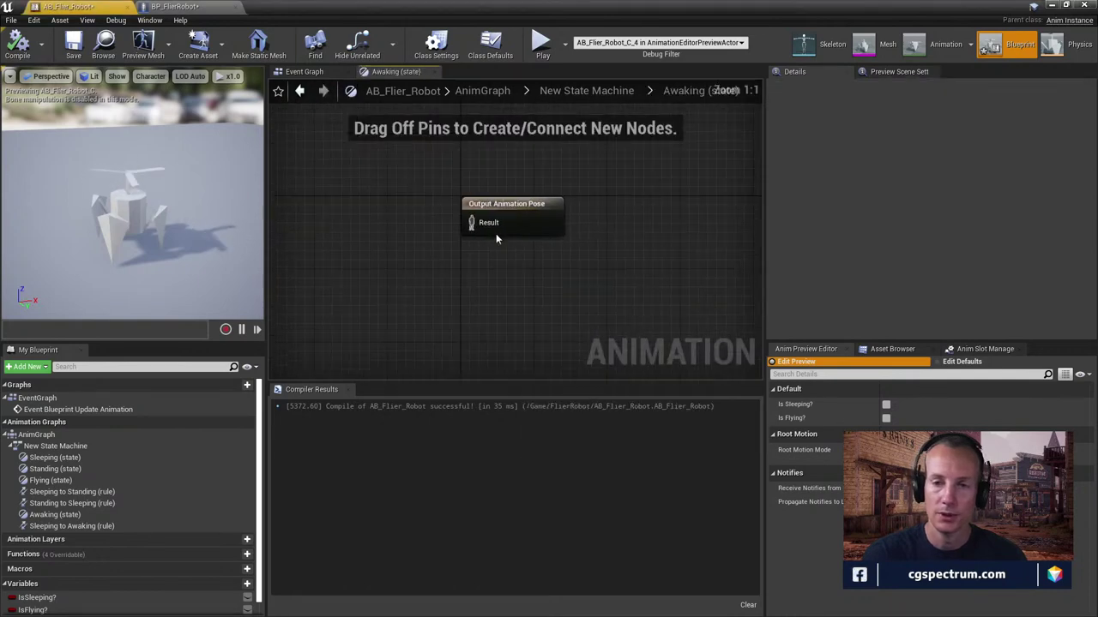
Add a Play AN_FlierRobot_Awake node, connect it to Output Animation Pose, and compile
{"action": "right_click", "coordinate": [372, 236]}
{"action": "type", "text": "aw"}
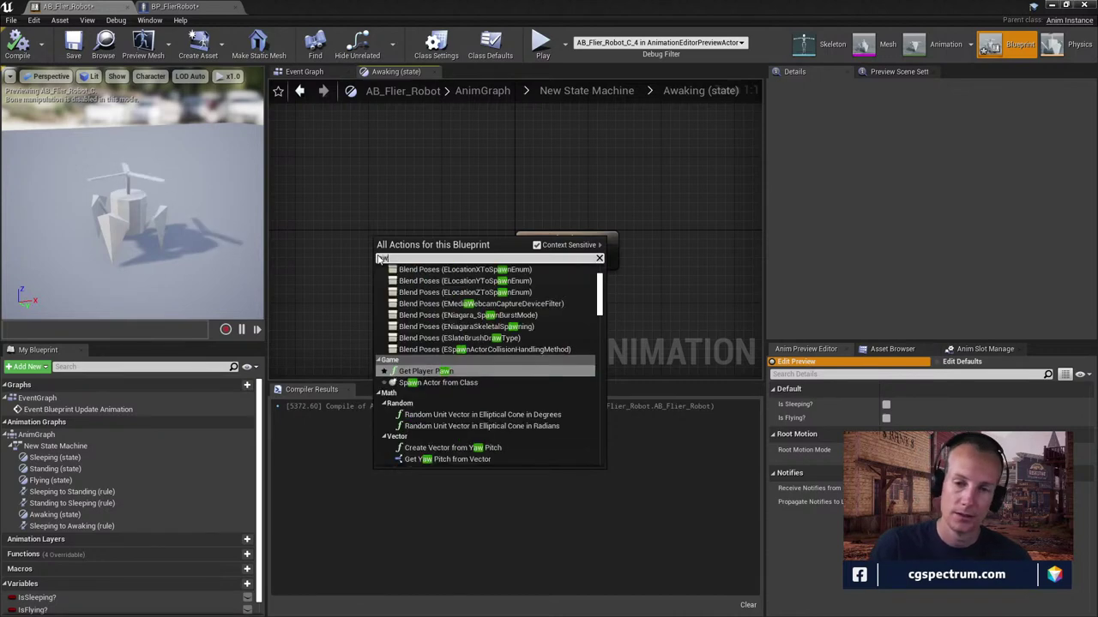
{"action": "type", "text": "ake"}
{"action": "key", "text": "Return"}
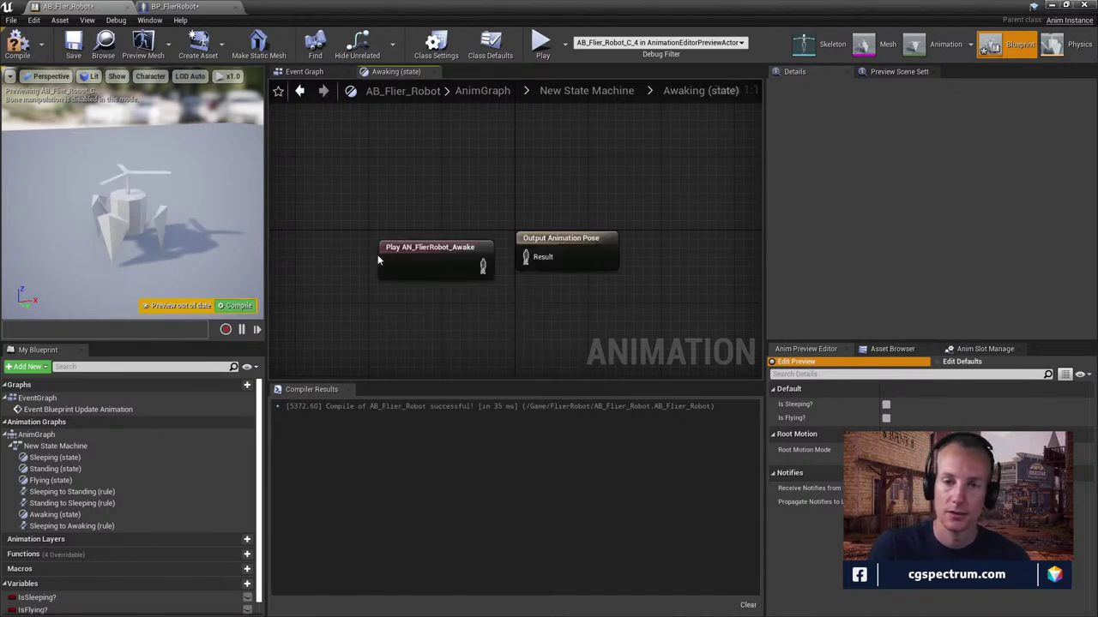
{"action": "left_click_drag", "start_coordinate": [428, 254], "coordinate": [526, 256]}
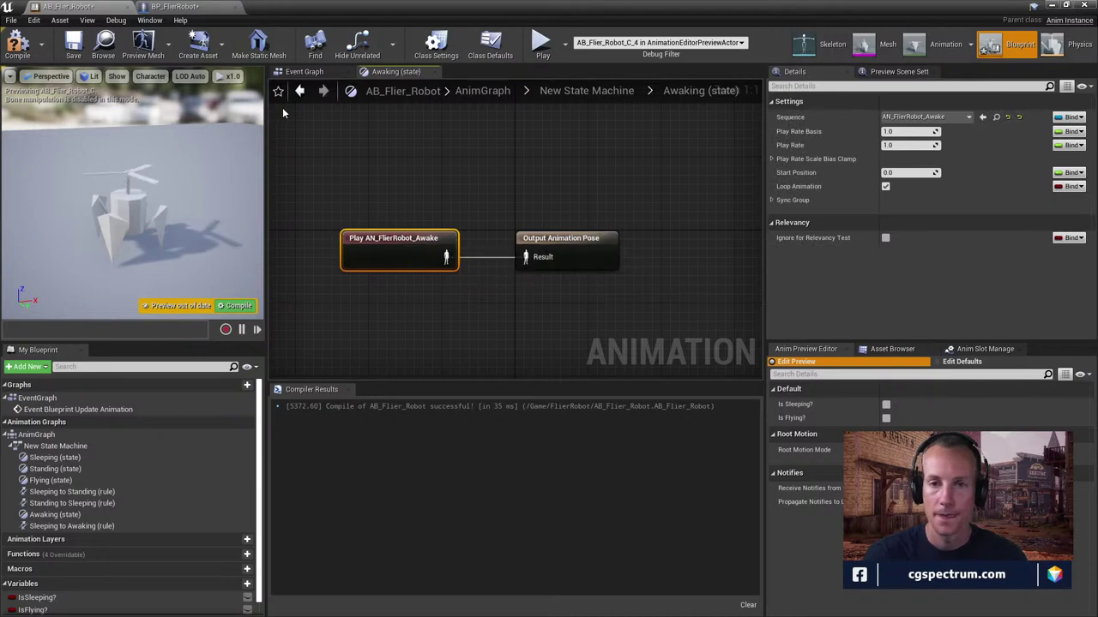
{"action": "left_click", "coordinate": [17, 43]}
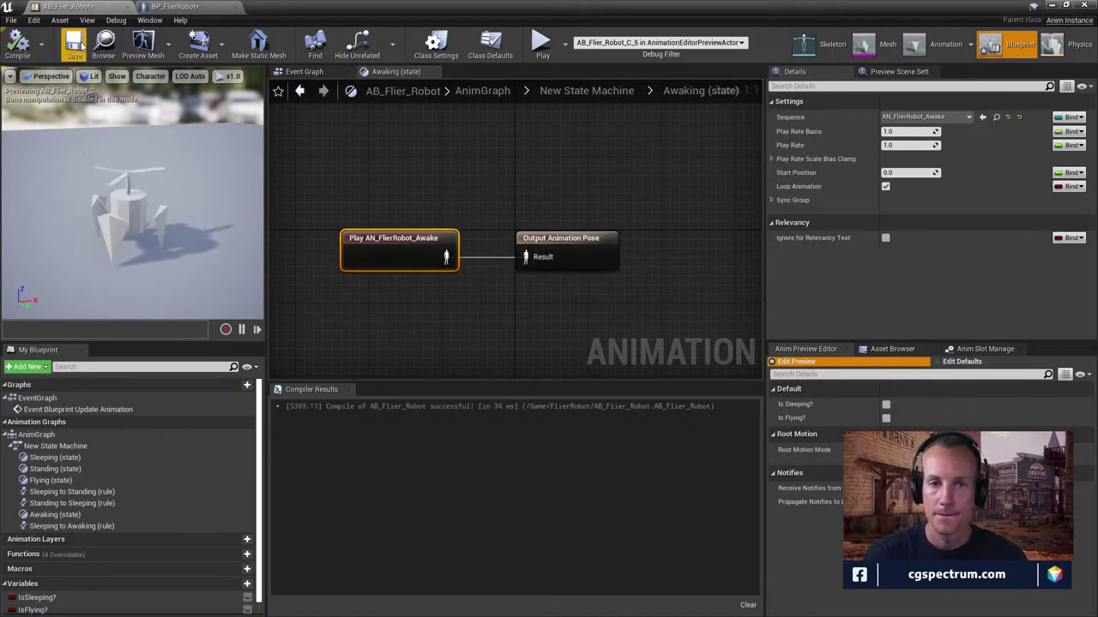
Return to the state machine, add a transition from Awaking to Standing, and compile
{"action": "left_click", "coordinate": [299, 91]}
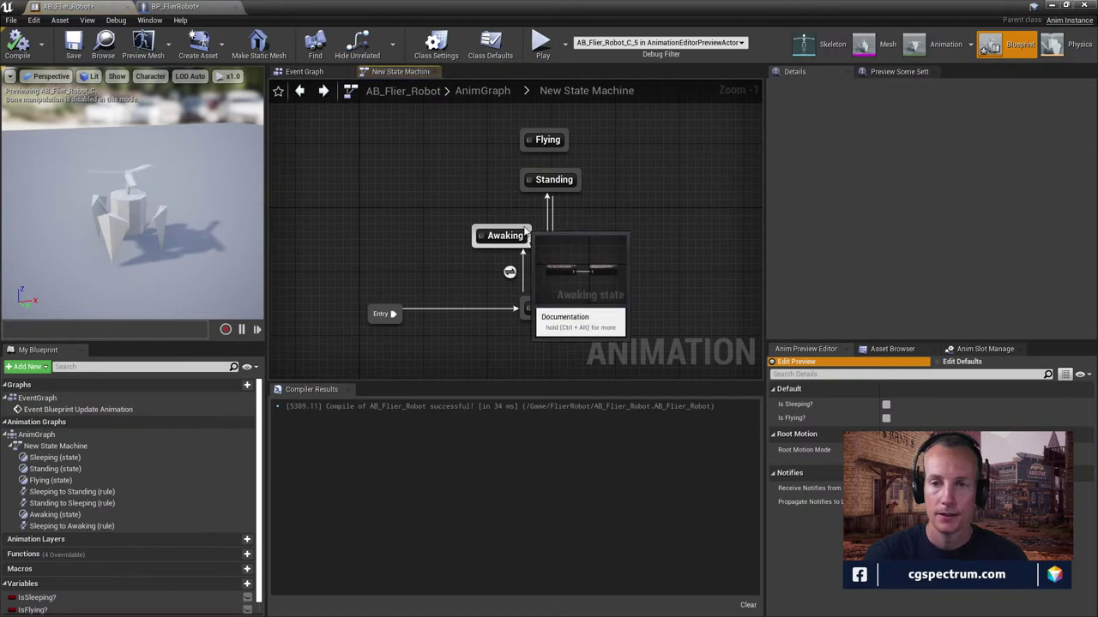
{"action": "left_click_drag", "start_coordinate": [519, 227], "coordinate": [533, 190]}
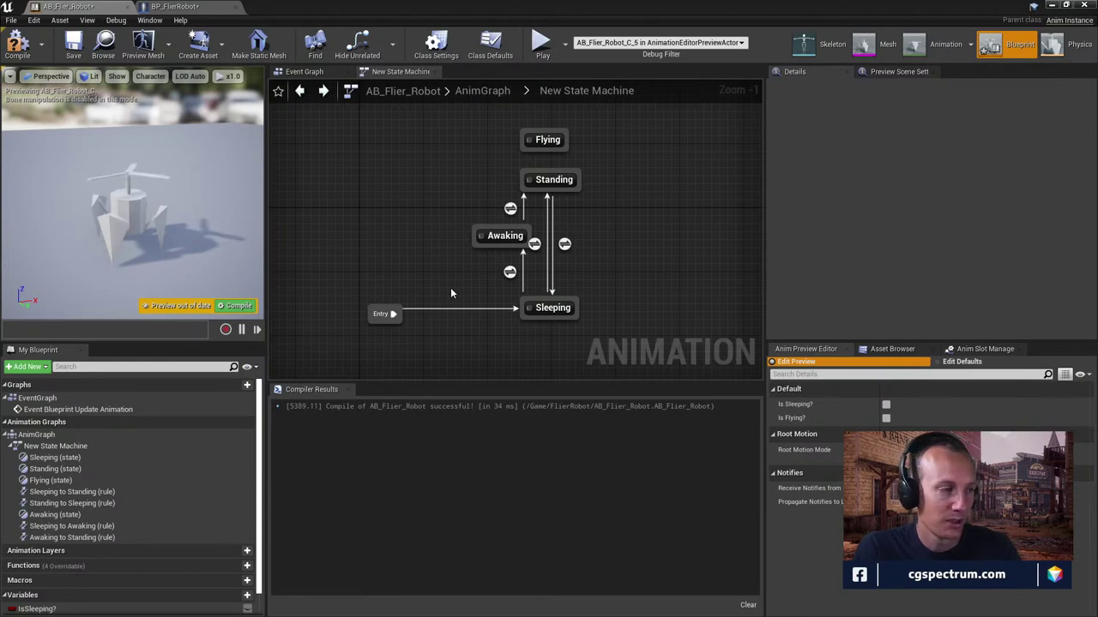
{"action": "left_click", "coordinate": [28, 53]}
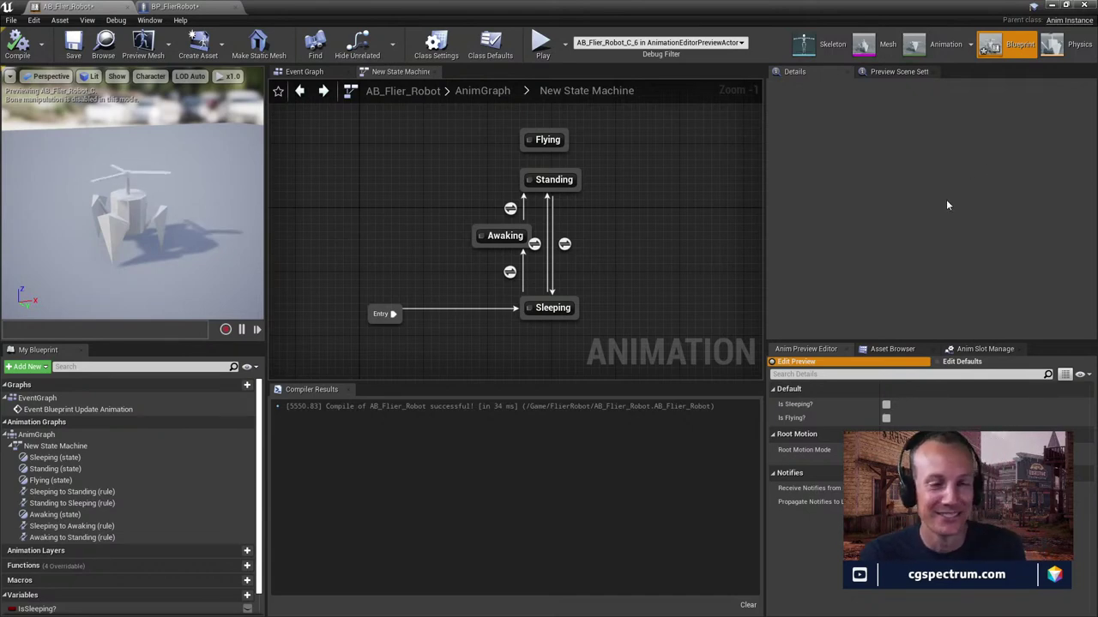
Delete the direct Sleeping to Standing transition and move Awaking down midway between Standing and Sleeping
{"action": "left_click", "coordinate": [534, 245]}
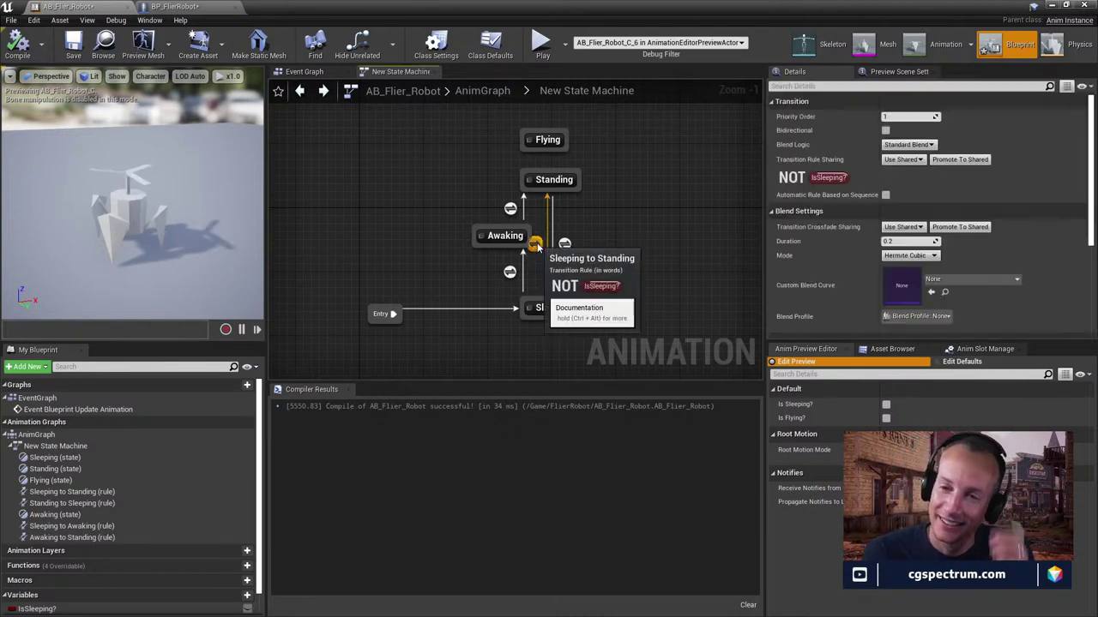
{"action": "key", "text": "Delete"}
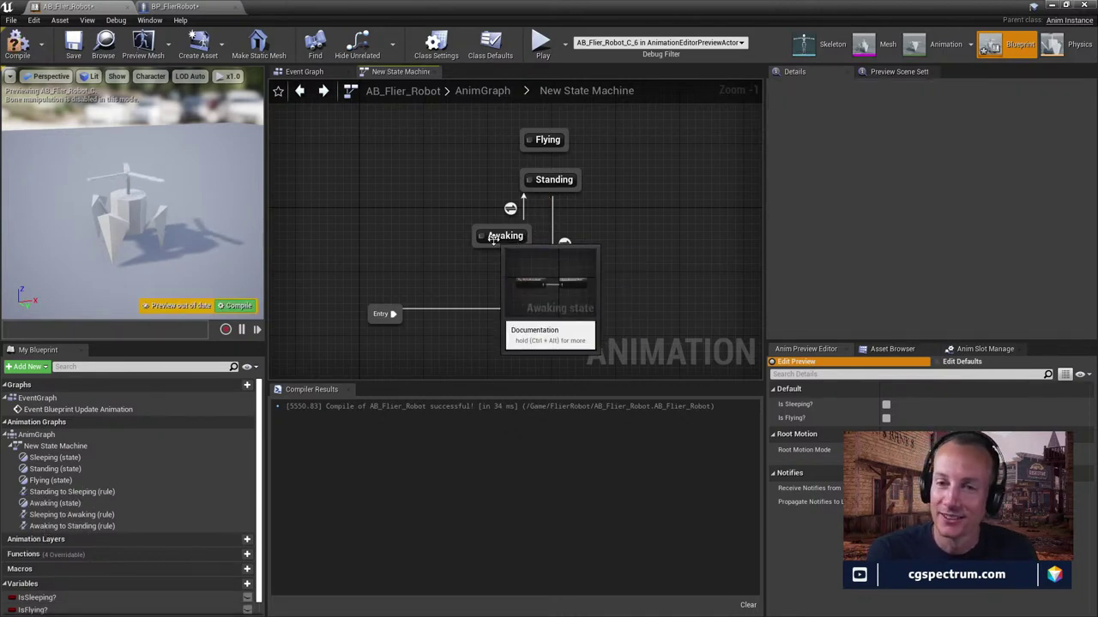
{"action": "left_click_drag", "start_coordinate": [492, 240], "coordinate": [492, 247]}
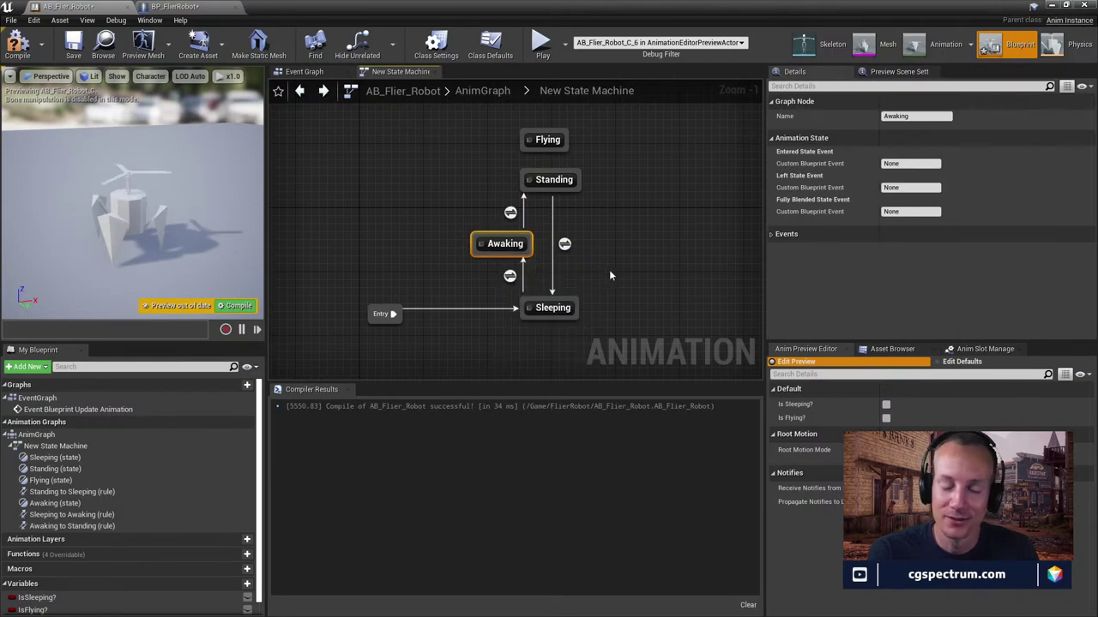
Open the Awaking to Standing rule and add a Current Time (ratio) (AN_FlierRobot_Awake) node left of Result
{"action": "left_click", "coordinate": [511, 215]}
{"action": "double_click", "coordinate": [500, 247]}
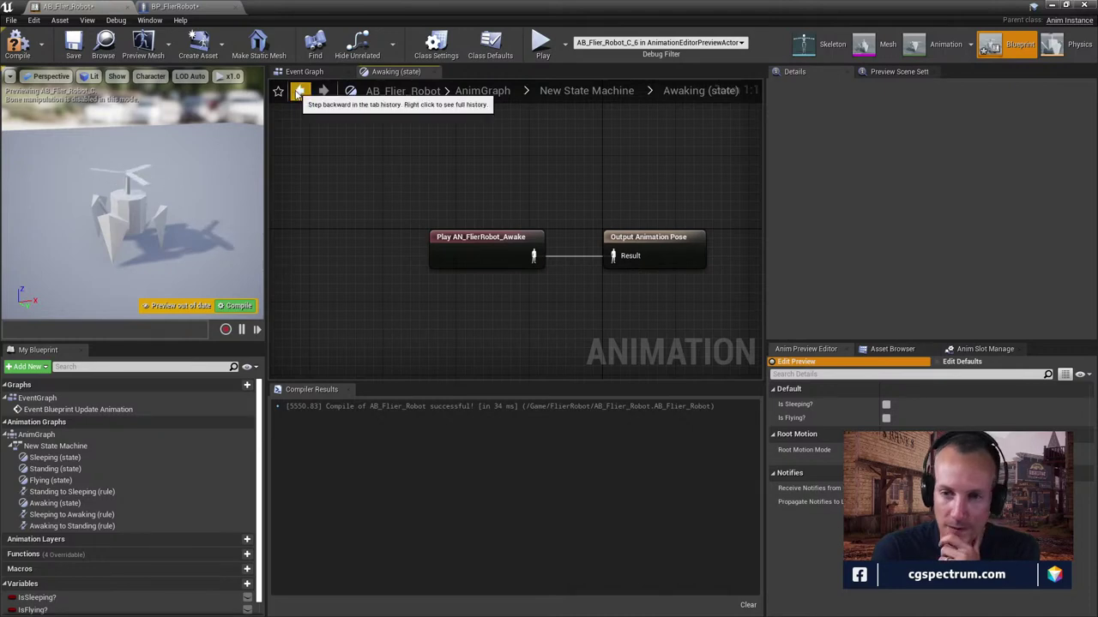
{"action": "left_click", "coordinate": [299, 92]}
{"action": "double_click", "coordinate": [511, 214]}
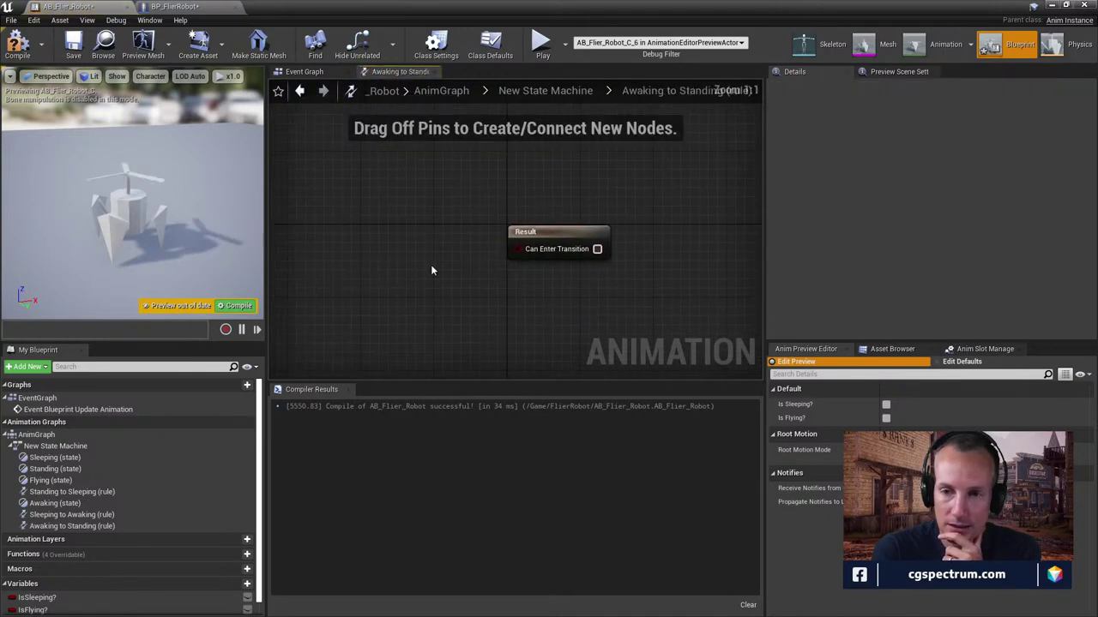
{"action": "right_click", "coordinate": [355, 222]}
{"action": "type", "text": "awak"}
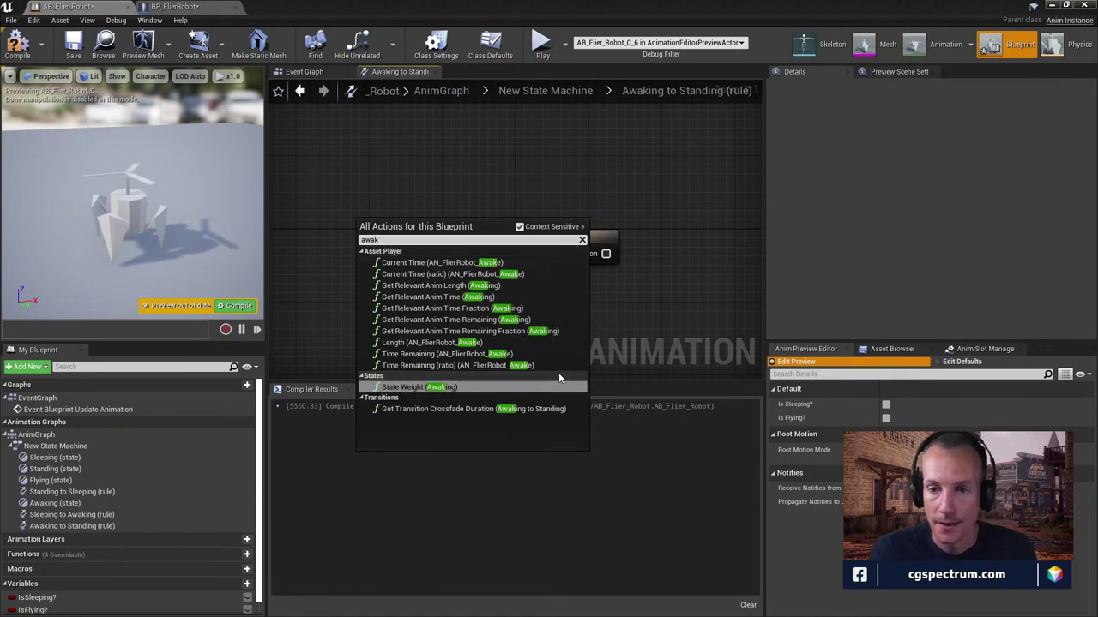
{"action": "left_click", "coordinate": [453, 276]}
{"action": "left_click_drag", "start_coordinate": [426, 233], "coordinate": [335, 235]}
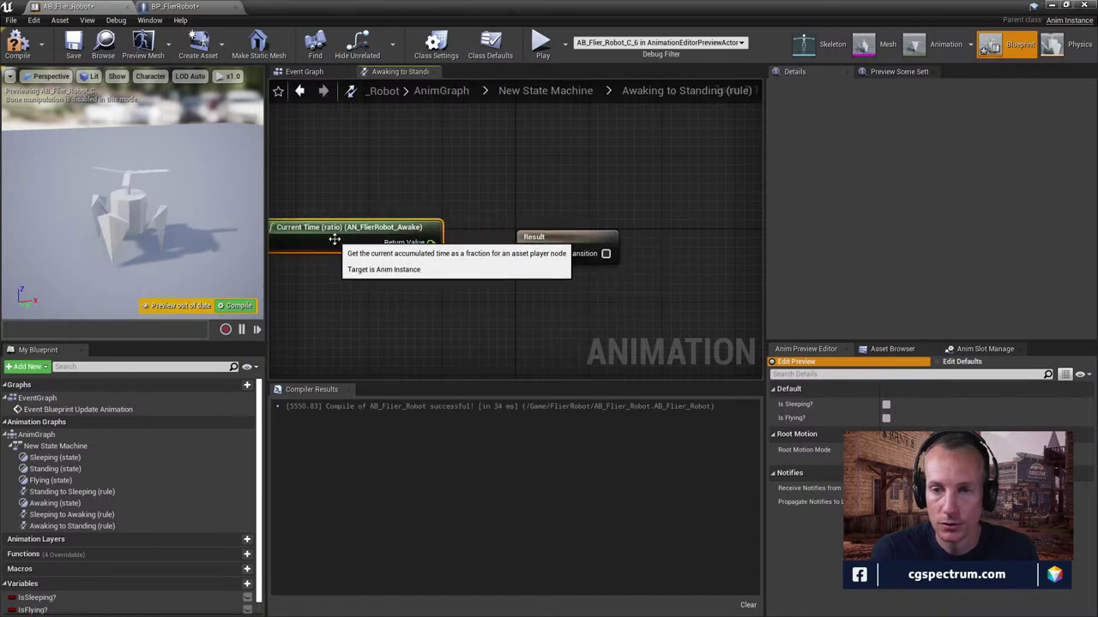
Compare the time ratio in a float > float node against 0.9, connect it to Can Enter Transition, and compile
{"action": "left_click_drag", "start_coordinate": [431, 243], "coordinate": [448, 311]}
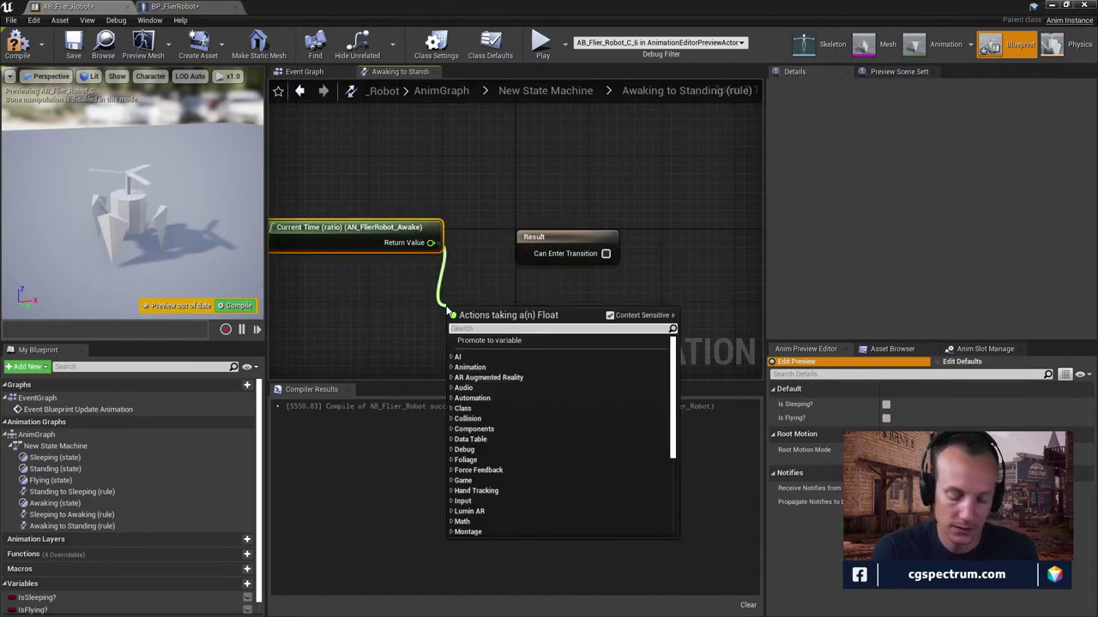
{"action": "type", "text": ">"}
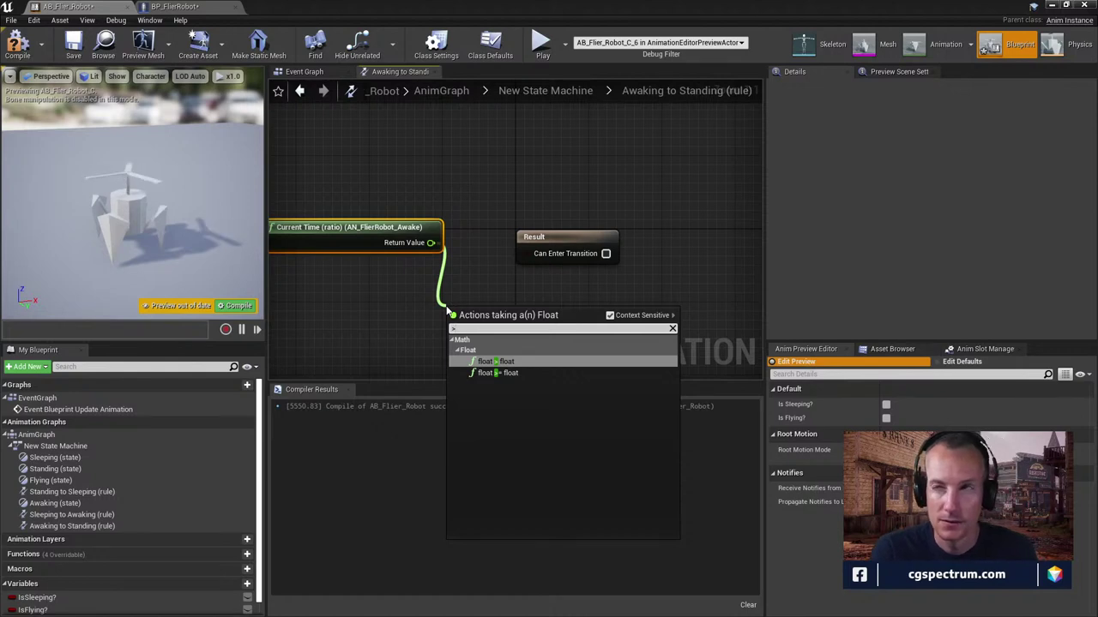
{"action": "left_click", "coordinate": [499, 363]}
{"action": "left_click", "coordinate": [470, 325]}
{"action": "type", "text": "0.9"}
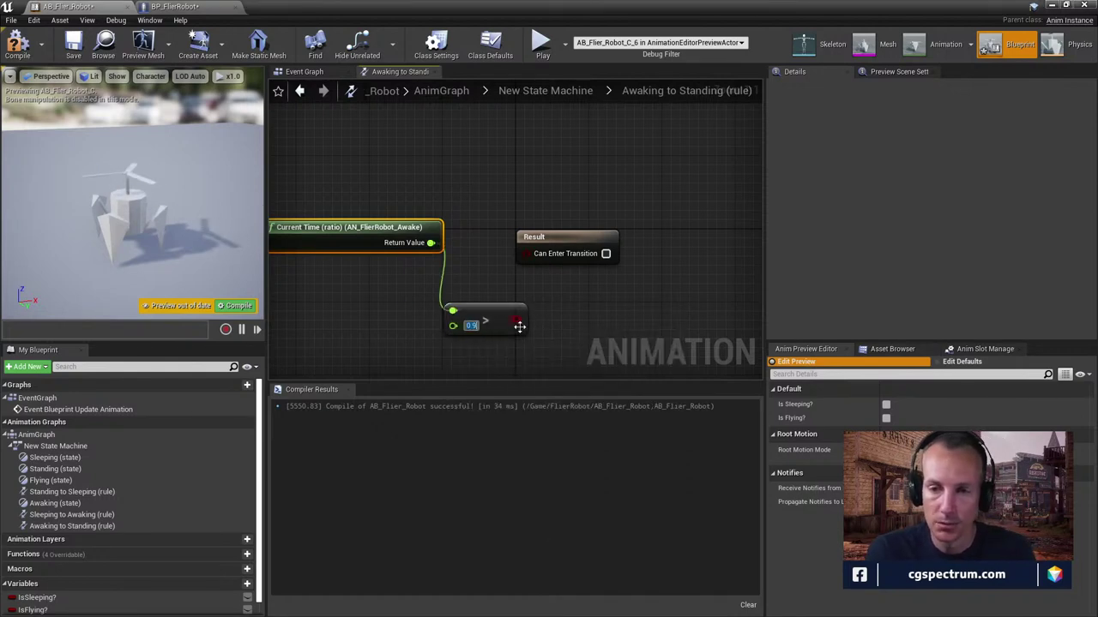
{"action": "left_click_drag", "start_coordinate": [517, 320], "coordinate": [528, 264]}
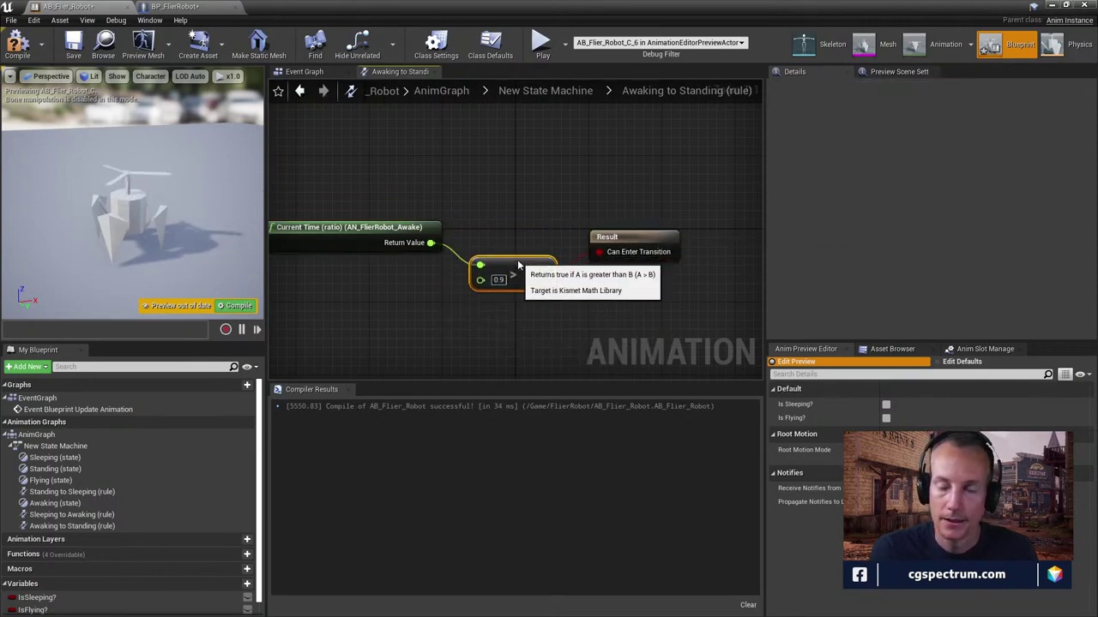
{"action": "key", "text": "F7"}
Add a new state, keeping the name State, beside the Standing to Sleeping transition, and check the Sleeping state's graph
{"action": "left_click", "coordinate": [300, 91]}
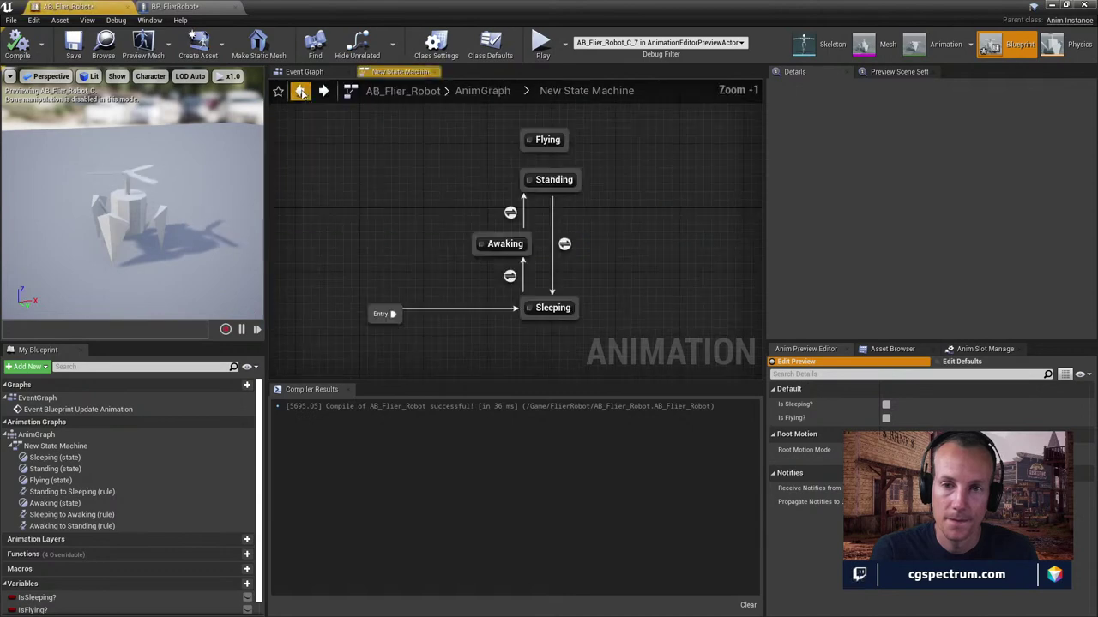
{"action": "right_click_drag", "start_coordinate": [631, 258], "coordinate": [556, 268]}
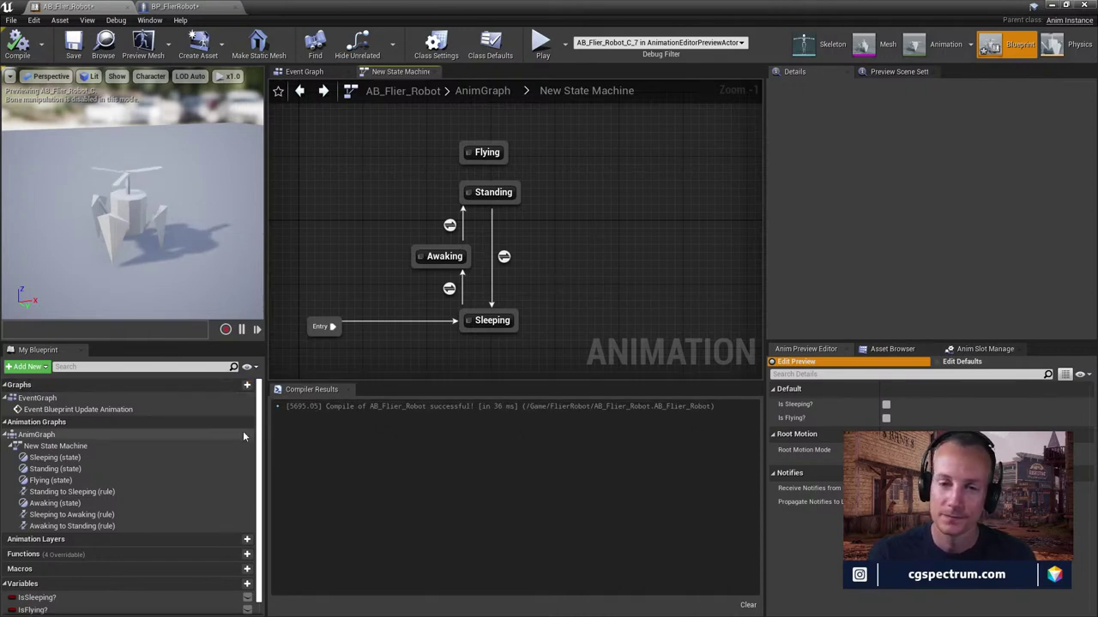
{"action": "right_click_drag", "start_coordinate": [571, 225], "coordinate": [574, 230]}
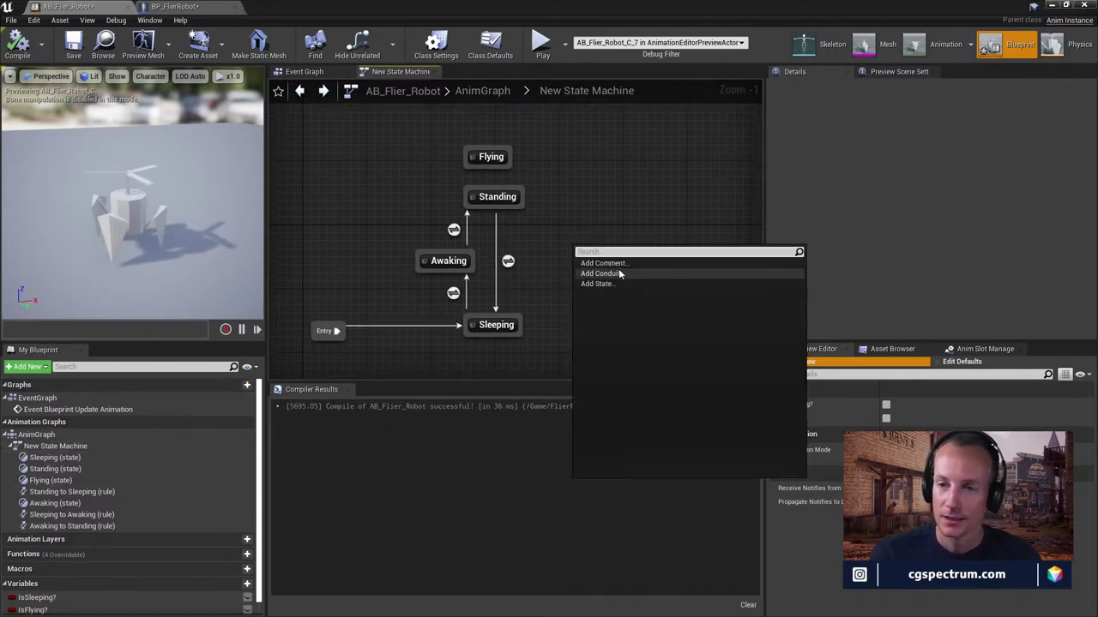
{"action": "left_click", "coordinate": [611, 284]}
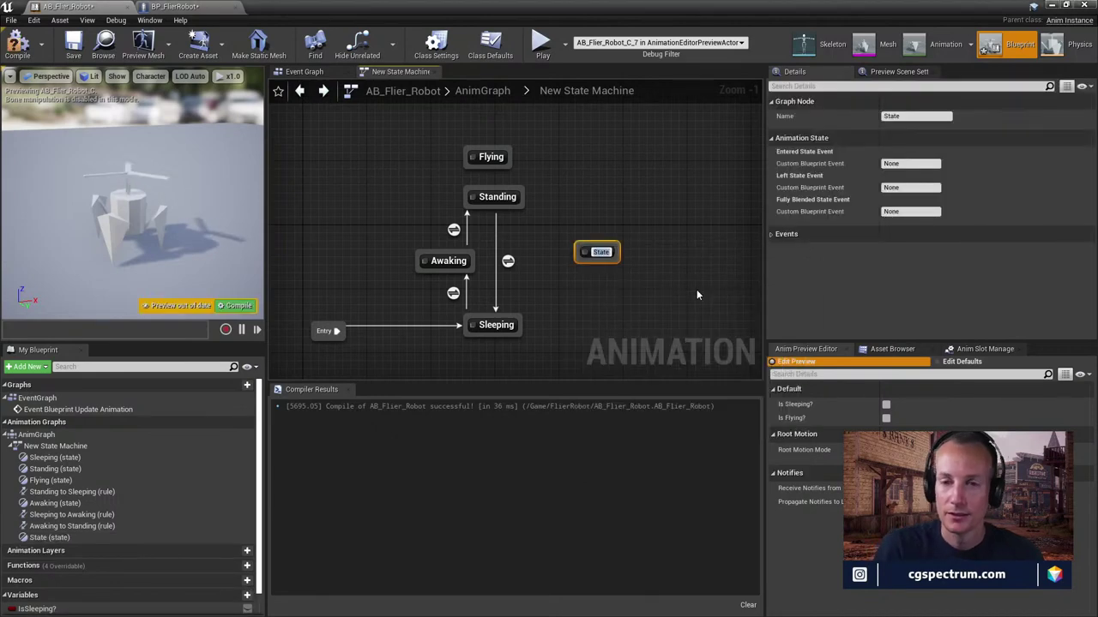
{"action": "key", "text": "Return"}
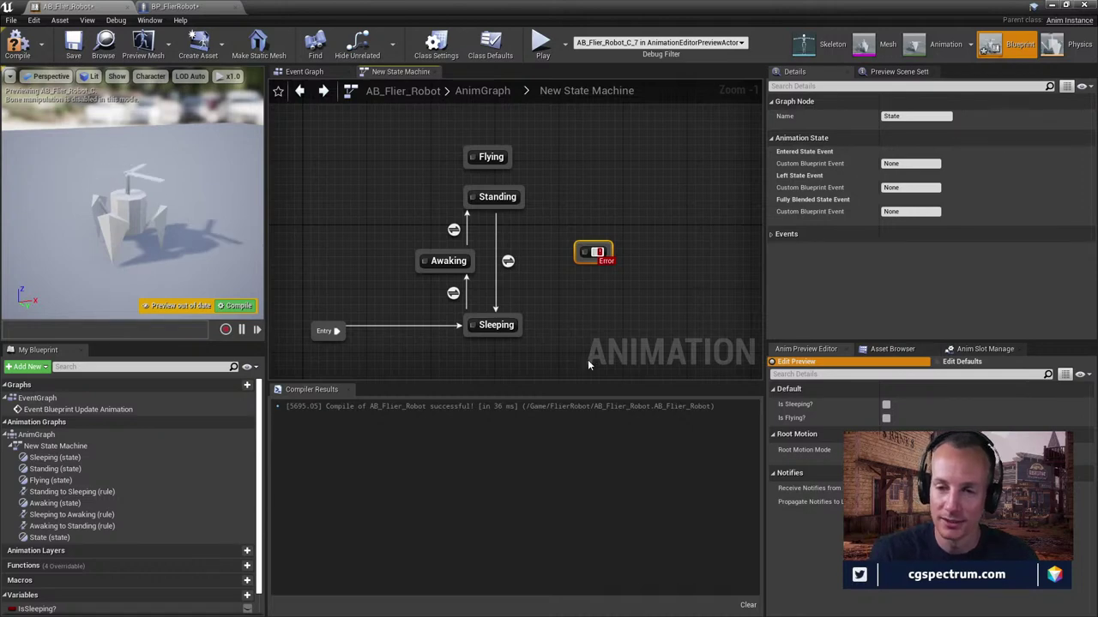
{"action": "double_click", "coordinate": [495, 325]}
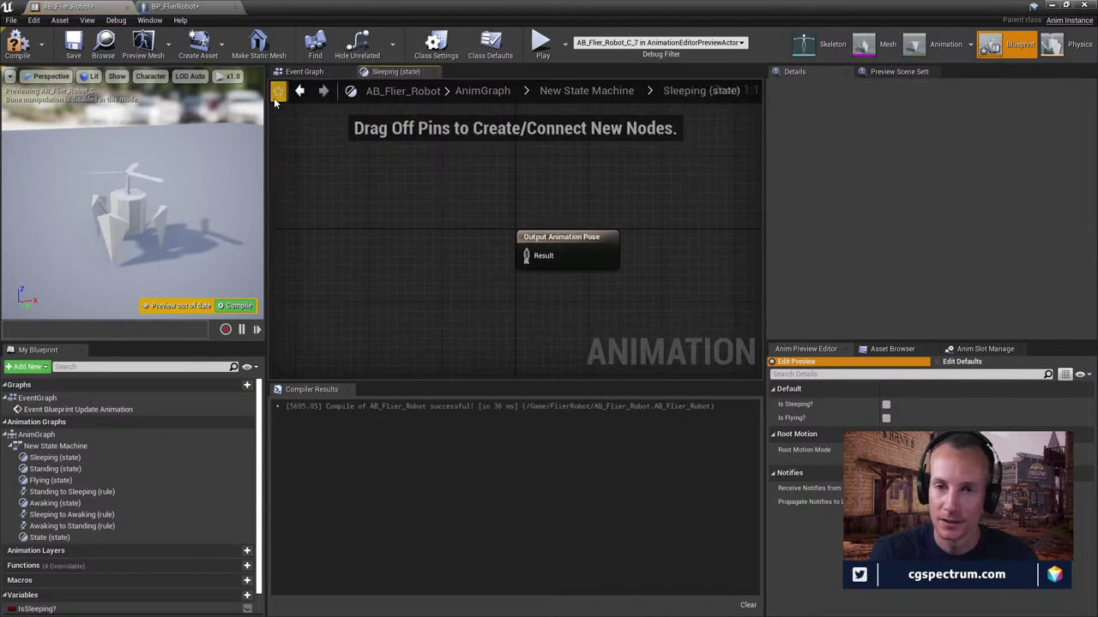
{"action": "left_click", "coordinate": [300, 90]}
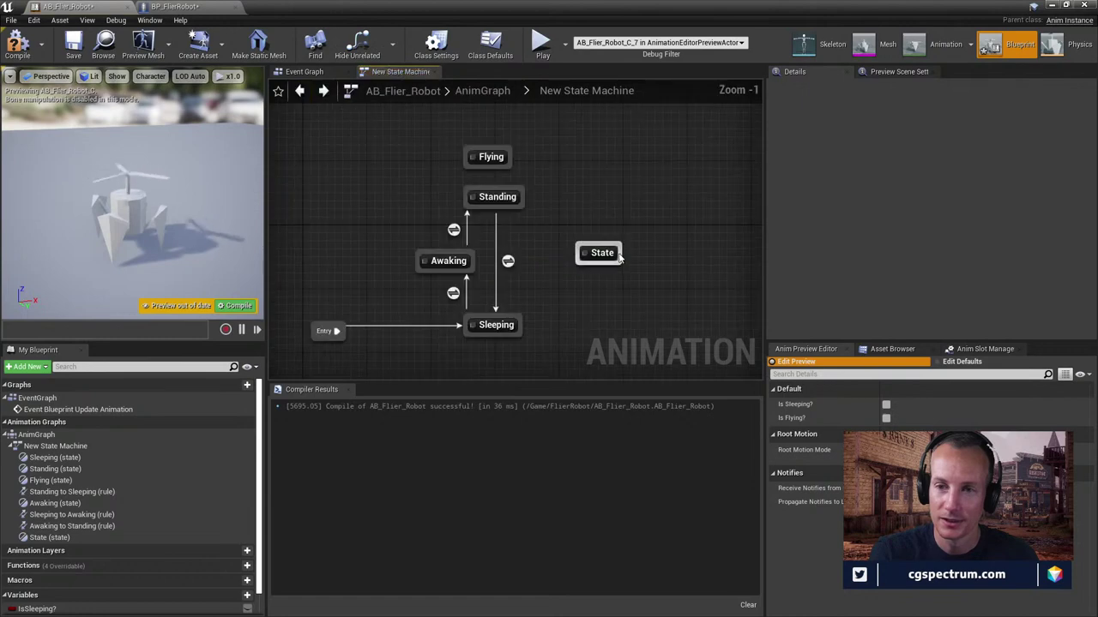
Check the new State's graph, return to the state machine and rename the state as ReturnToSleep
{"action": "double_click", "coordinate": [591, 250]}
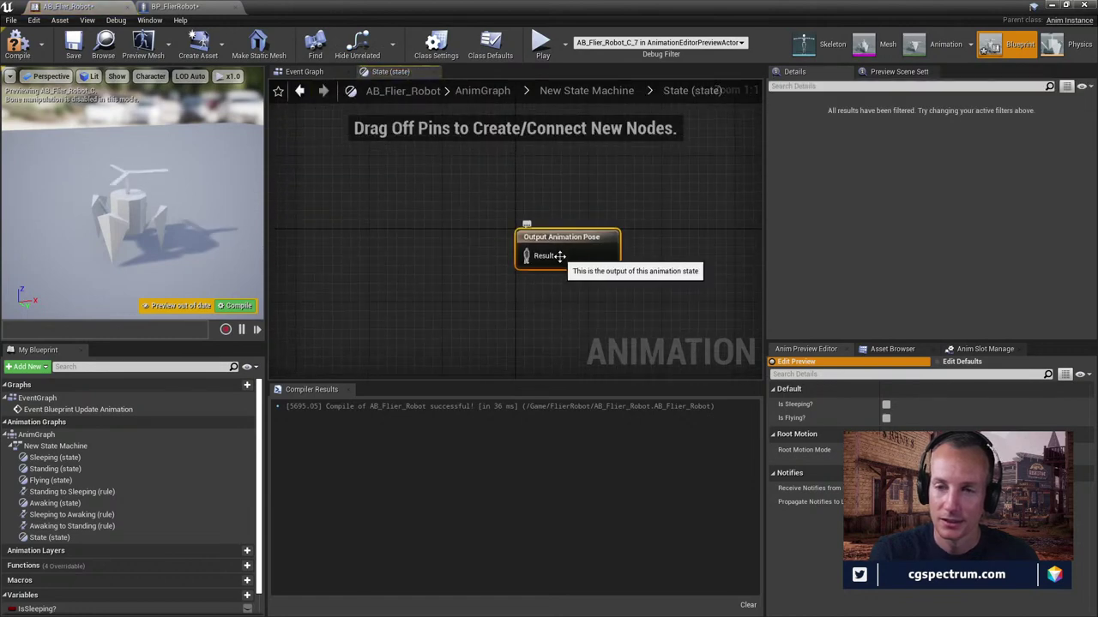
{"action": "left_click", "coordinate": [300, 90]}
{"action": "right_click", "coordinate": [583, 253]}
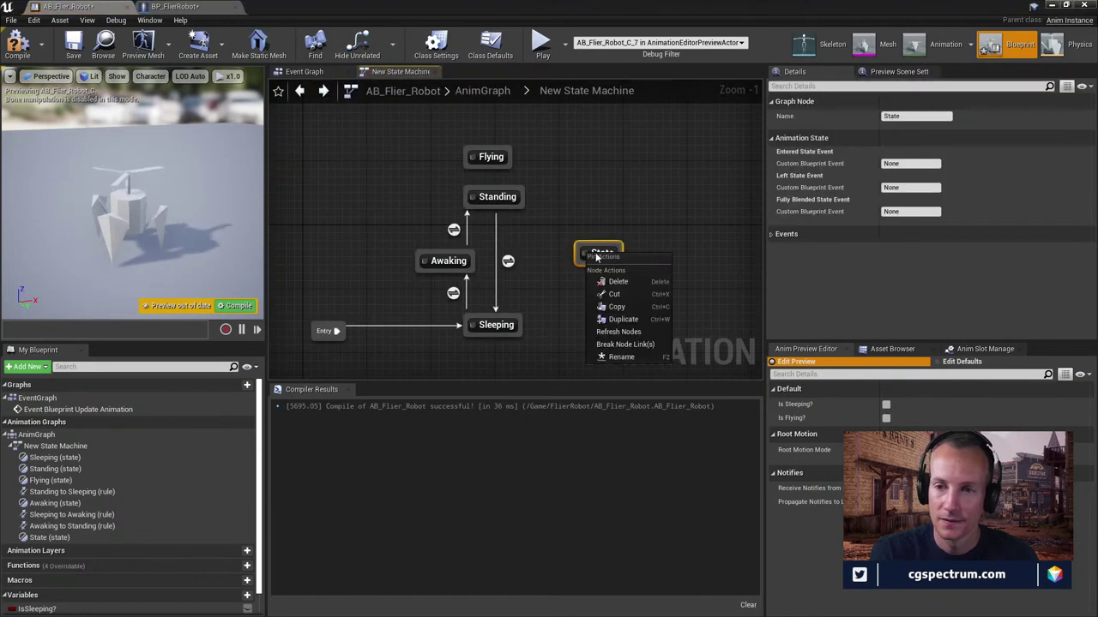
{"action": "left_click", "coordinate": [624, 357]}
{"action": "type", "text": "Retu"}
{"action": "type", "text": "un"}
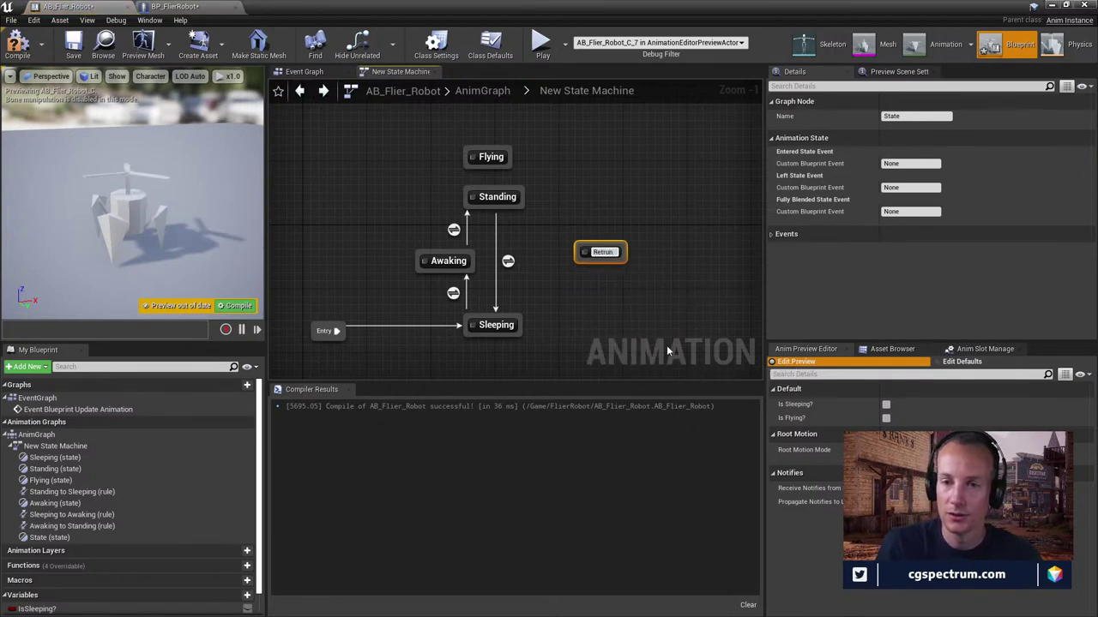
{"action": "key", "text": "BackSpace"}
{"action": "key", "text": "BackSpace"}
{"action": "key", "text": "BackSpace"}
{"action": "type", "text": "urn"}
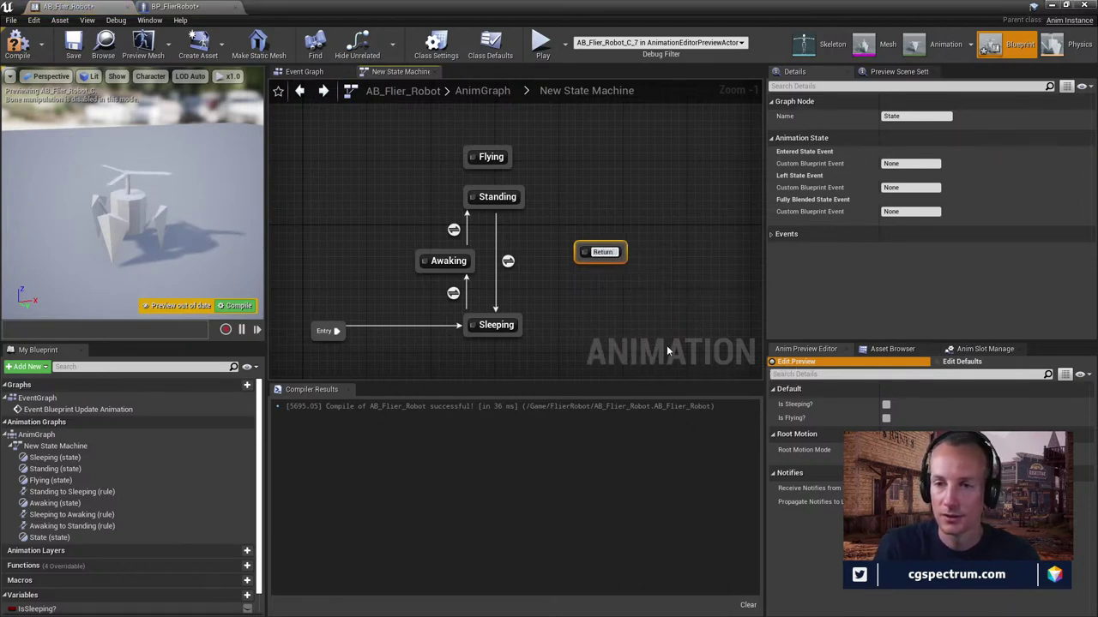
{"action": "type", "text": "ToSleep"}
{"action": "key", "text": "Return"}
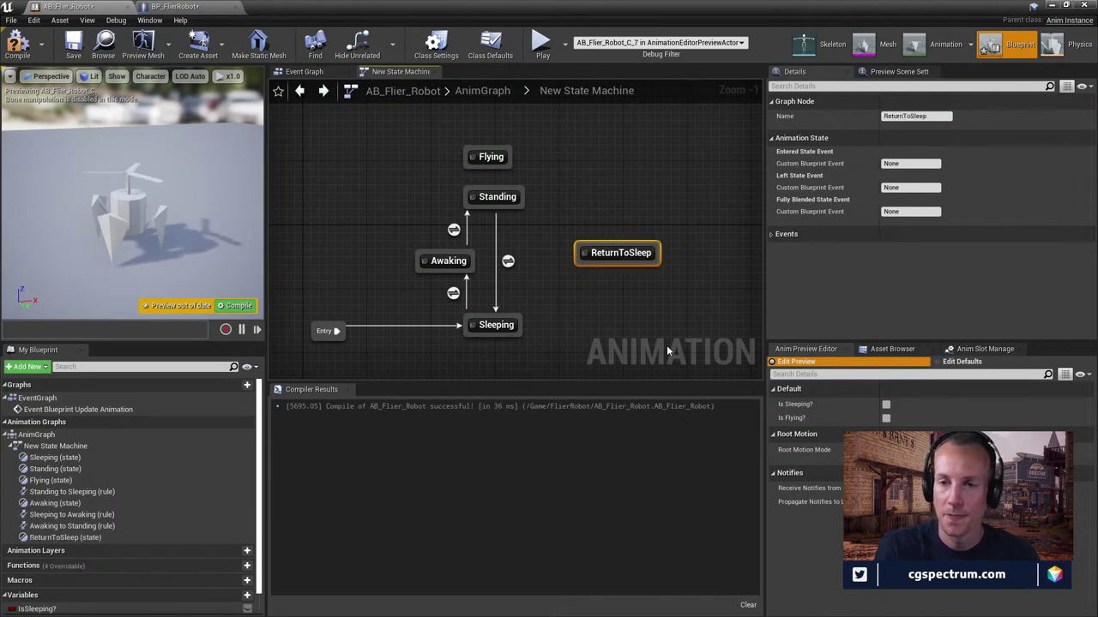
Move ReturnToSleep closer to the Standing to Sleeping transition and open its graph
{"action": "left_click_drag", "start_coordinate": [519, 221], "coordinate": [614, 250]}
{"action": "double_click", "coordinate": [614, 250]}
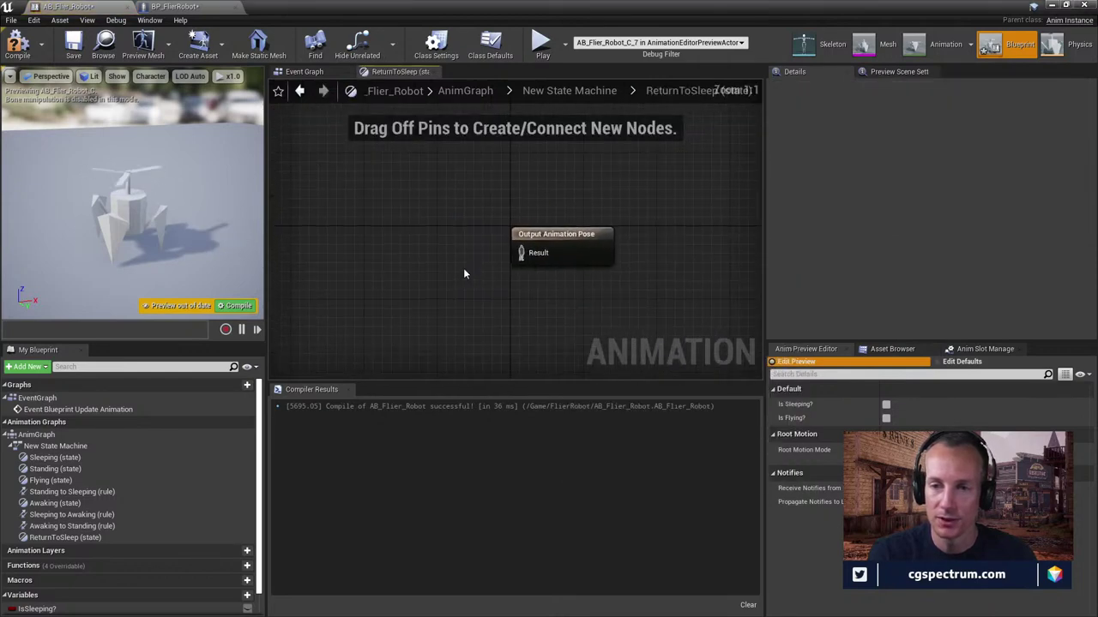
{"action": "right_click", "coordinate": [397, 240]}
{"action": "type", "text": "awakin"}
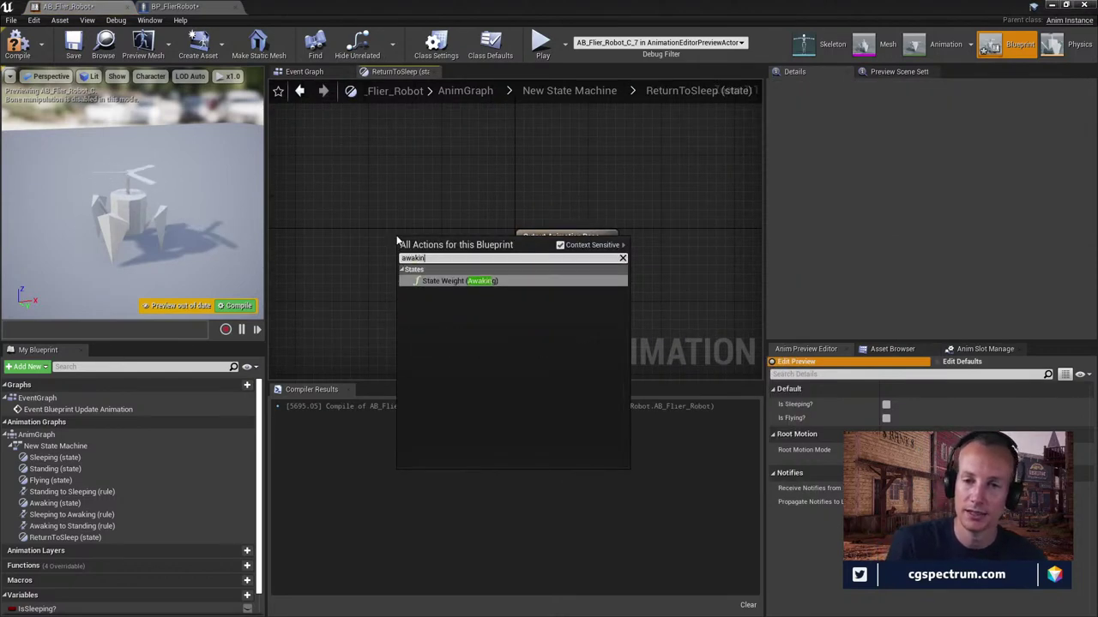
{"action": "left_click", "coordinate": [429, 281]}
{"action": "key", "text": "Delete"}
Add a Play AN_FlierRobot_Awake node left of Output Animation Pose and set its Play Rate to -1.0
{"action": "right_click", "coordinate": [378, 227]}
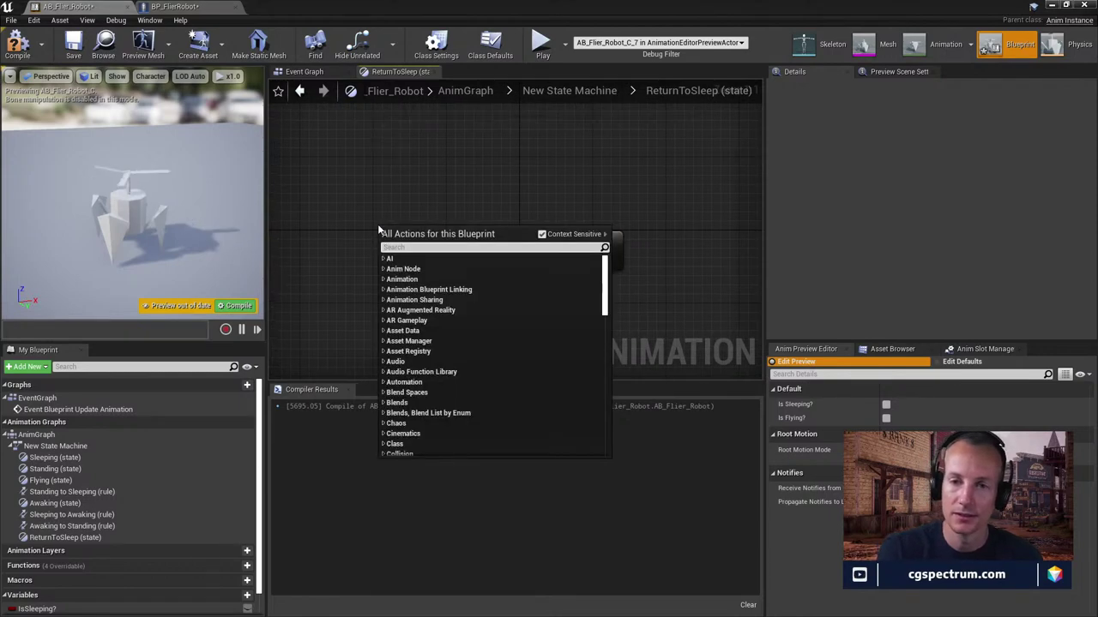
{"action": "type", "text": "awak"}
{"action": "left_click", "coordinate": [425, 270]}
{"action": "left_click_drag", "start_coordinate": [409, 238], "coordinate": [379, 239]}
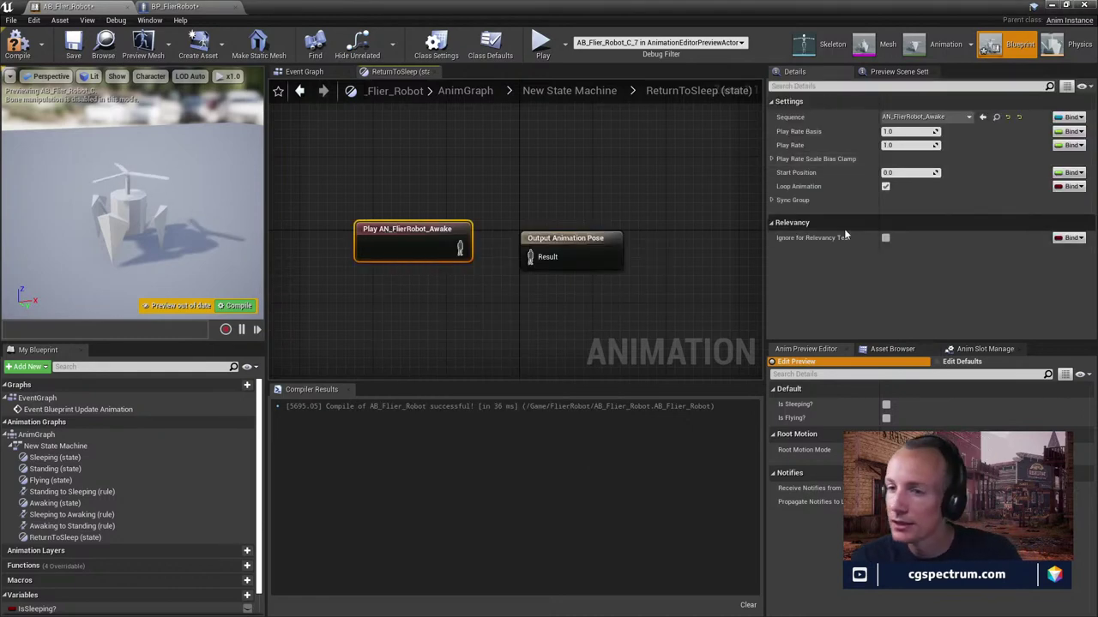
{"action": "left_click", "coordinate": [897, 145]}
{"action": "type", "text": "-1"}
{"action": "key", "text": "Return"}
{"action": "left_click", "coordinate": [652, 310]}
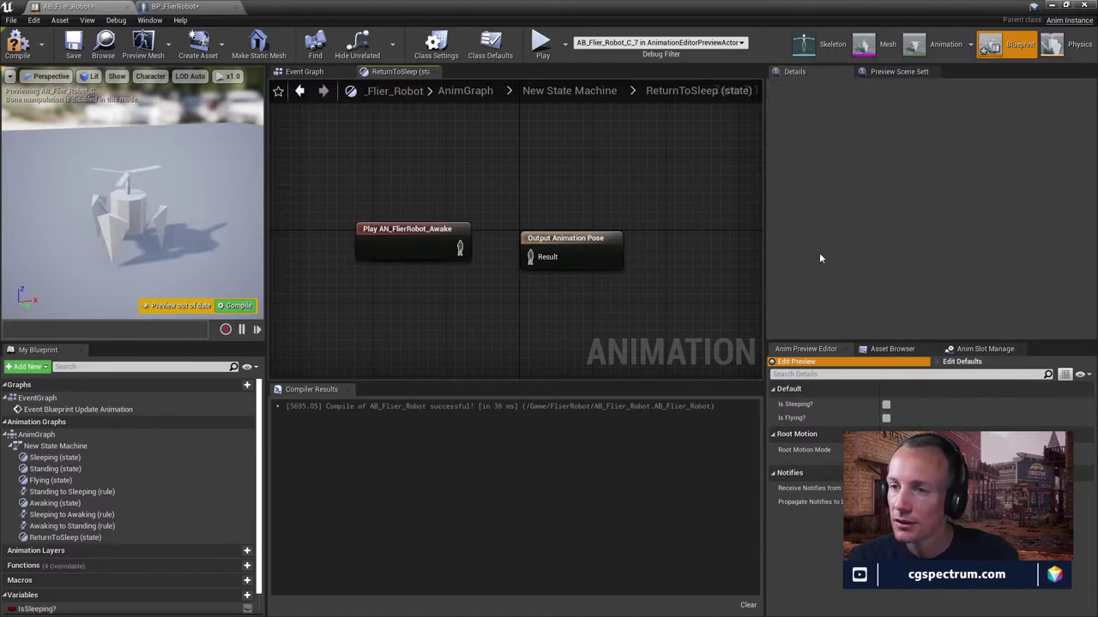
Connect the reversed Awake animation to Result, and create a transition from Standing to ReturnToSleep in the state machine
{"action": "left_click", "coordinate": [463, 245]}
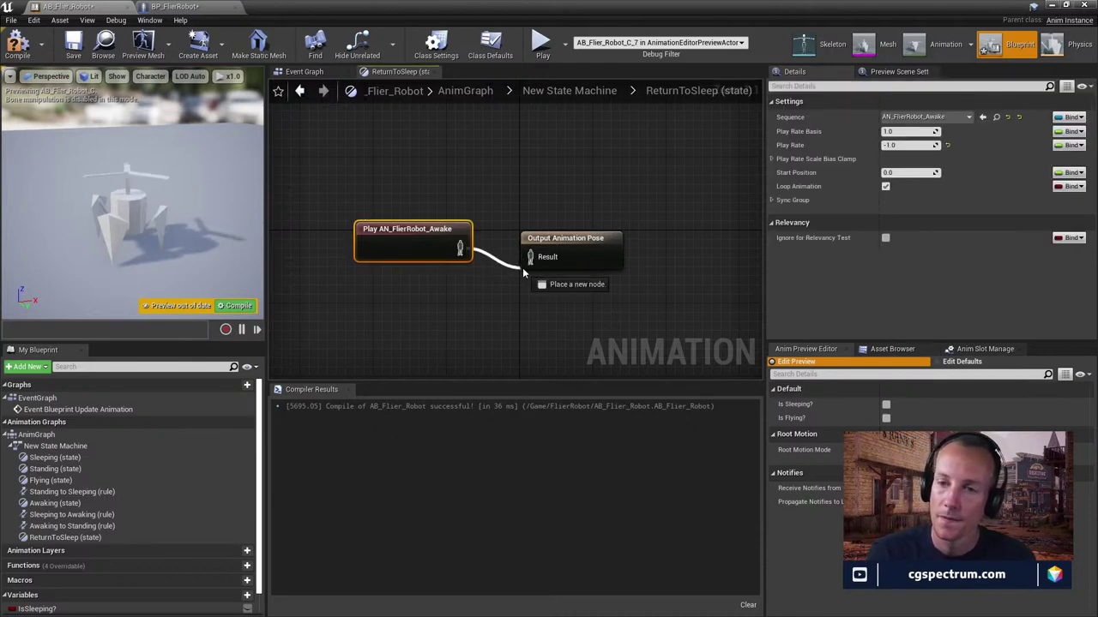
{"action": "mouse_move", "coordinate": [459, 247]}
{"action": "left_mouse_down"}
{"action": "mouse_move", "coordinate": [397, 247]}
{"action": "mouse_move", "coordinate": [450, 247]}
{"action": "left_mouse_up"}
{"action": "left_click", "coordinate": [299, 91]}
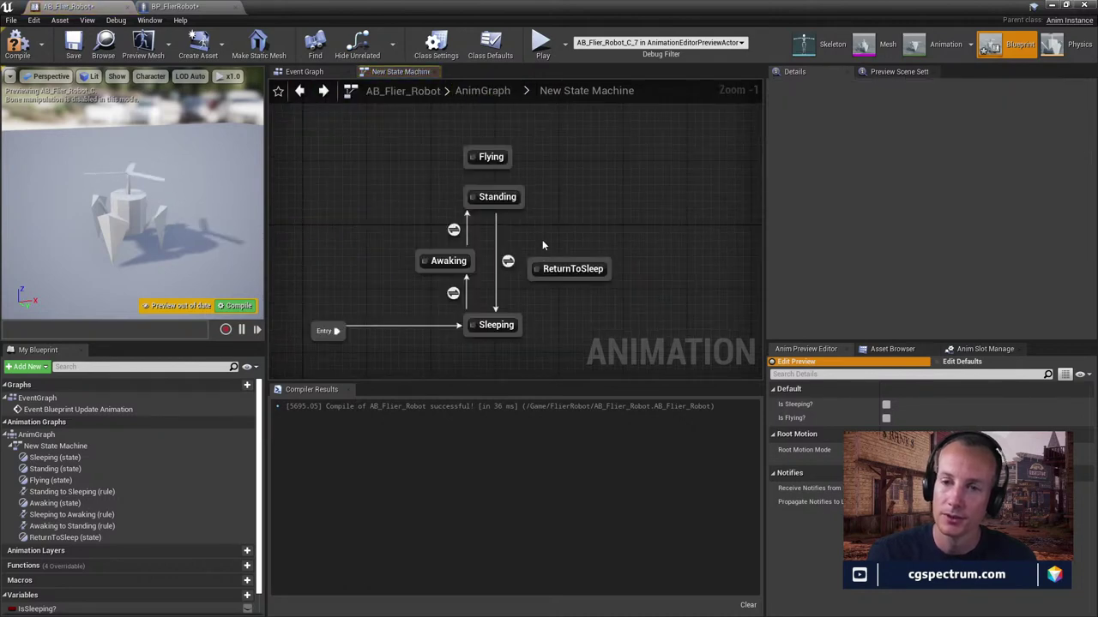
{"action": "left_click_drag", "start_coordinate": [512, 212], "coordinate": [573, 268]}
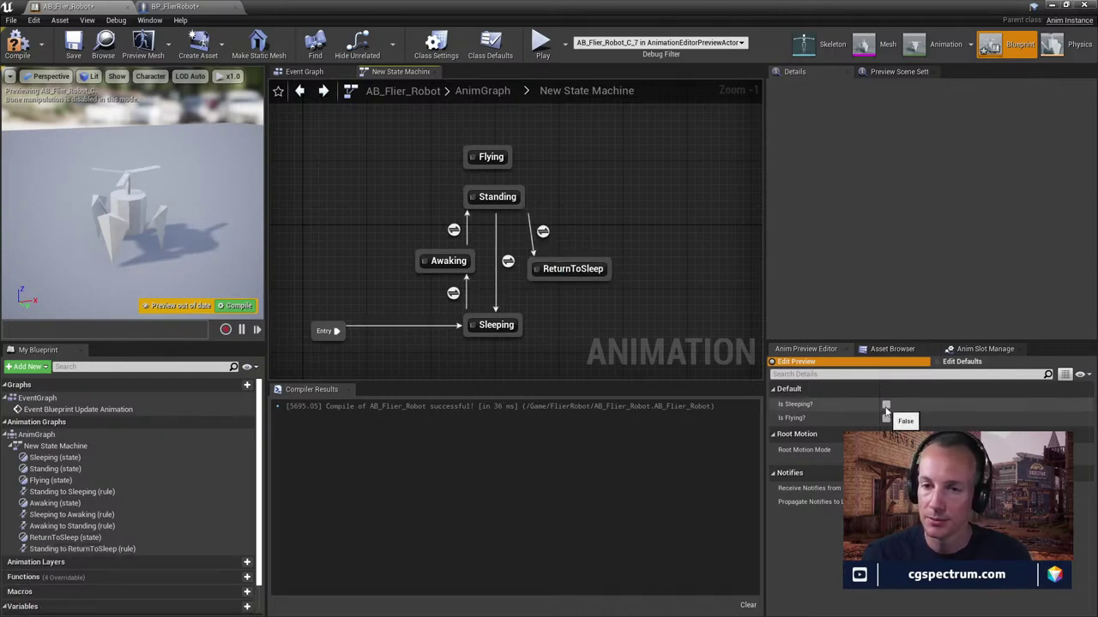
Test the state machine by toggling the Is Sleeping? preview value on and off, before and after compiling
{"action": "left_click", "coordinate": [886, 405]}
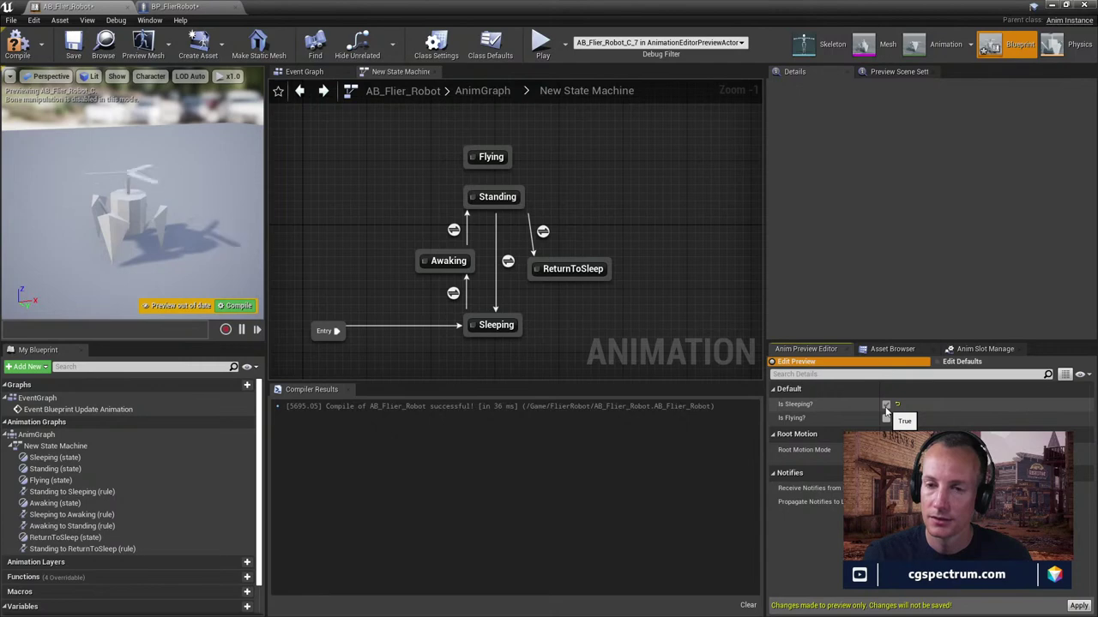
{"action": "left_click", "coordinate": [886, 406]}
{"action": "key", "text": "F7"}
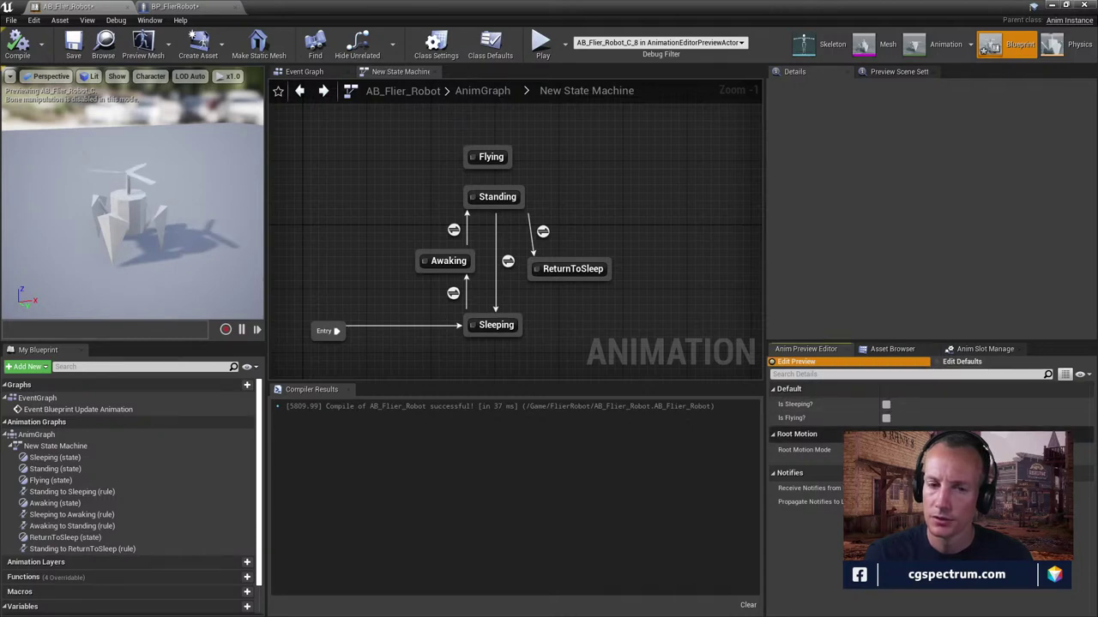
{"action": "left_click", "coordinate": [886, 405]}
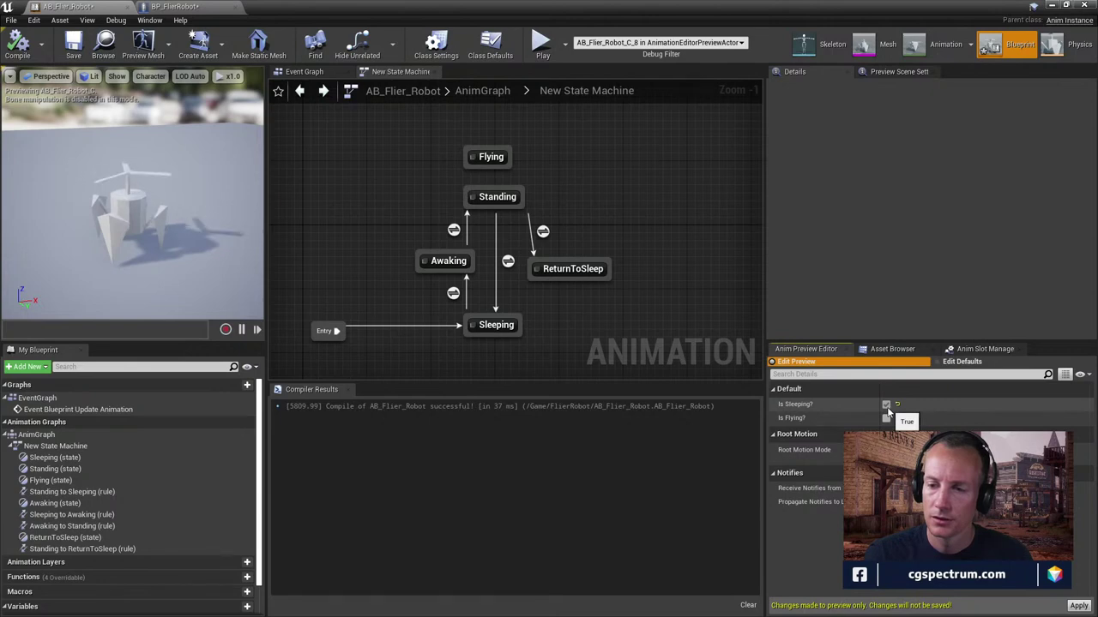
{"action": "left_click", "coordinate": [887, 407]}
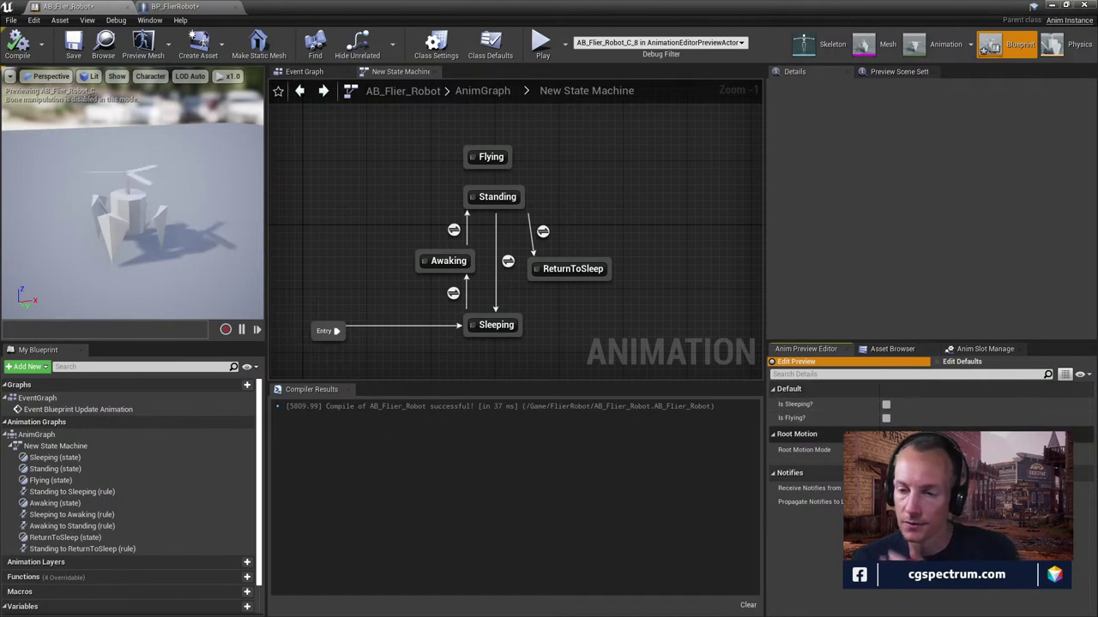
Try the Is Sleeping? default enabled with a compile, clear it again and return to preview editing
{"action": "left_click", "coordinate": [952, 361]}
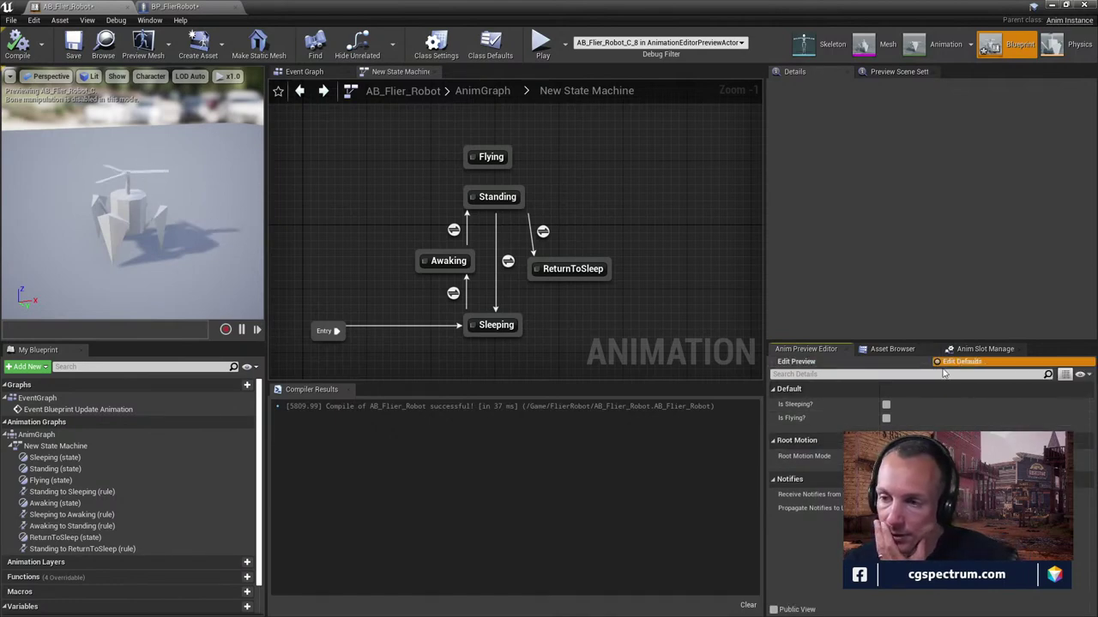
{"action": "left_click", "coordinate": [886, 405]}
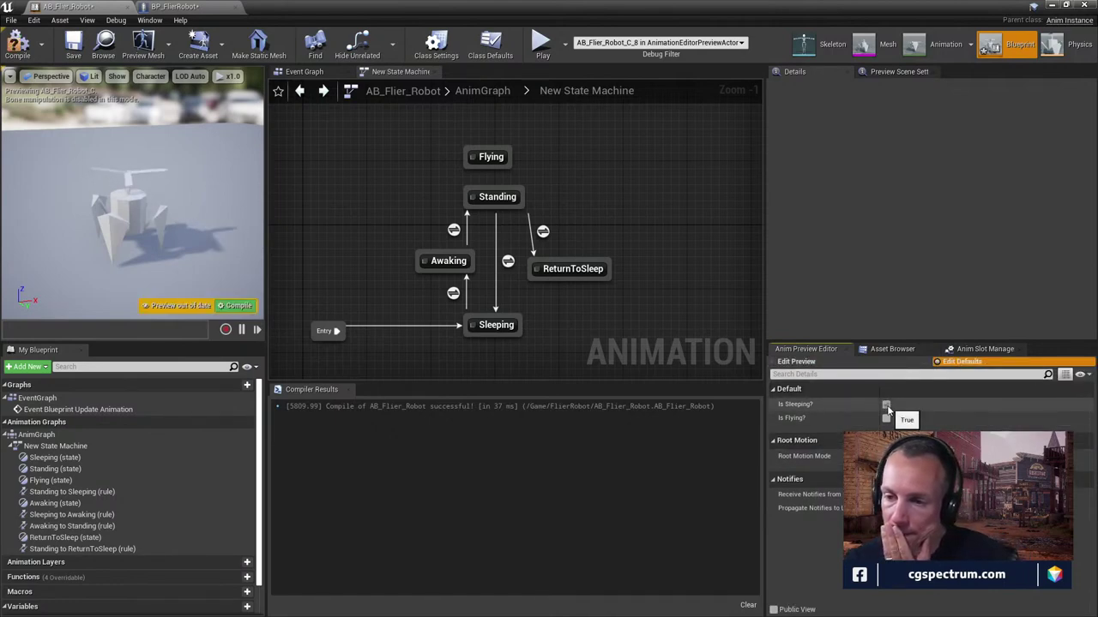
{"action": "key", "text": "F7"}
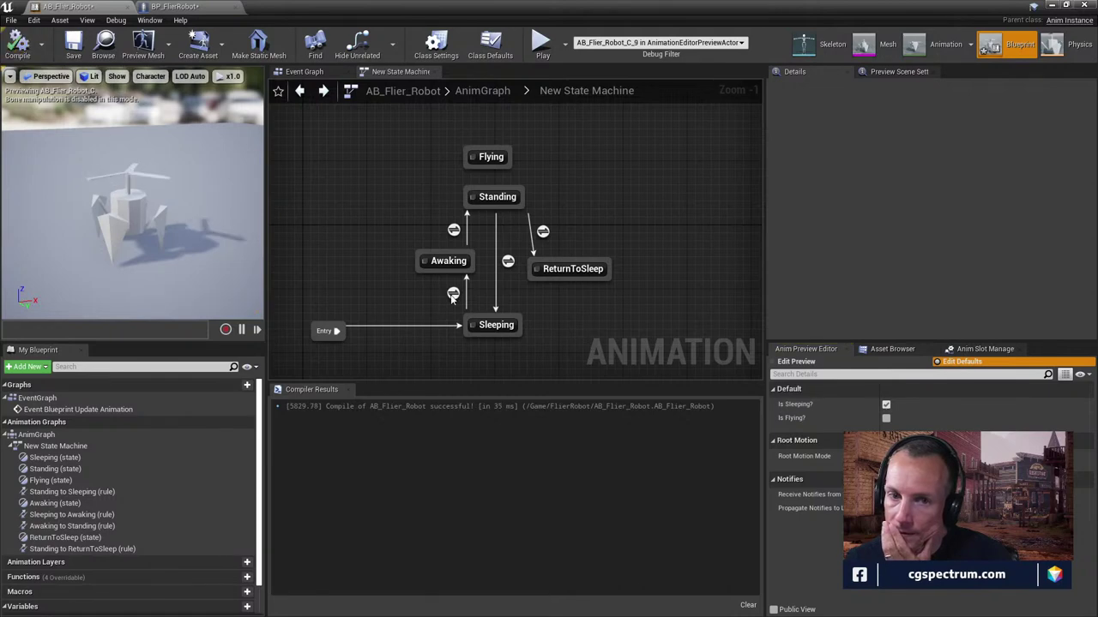
{"action": "left_click", "coordinate": [886, 404]}
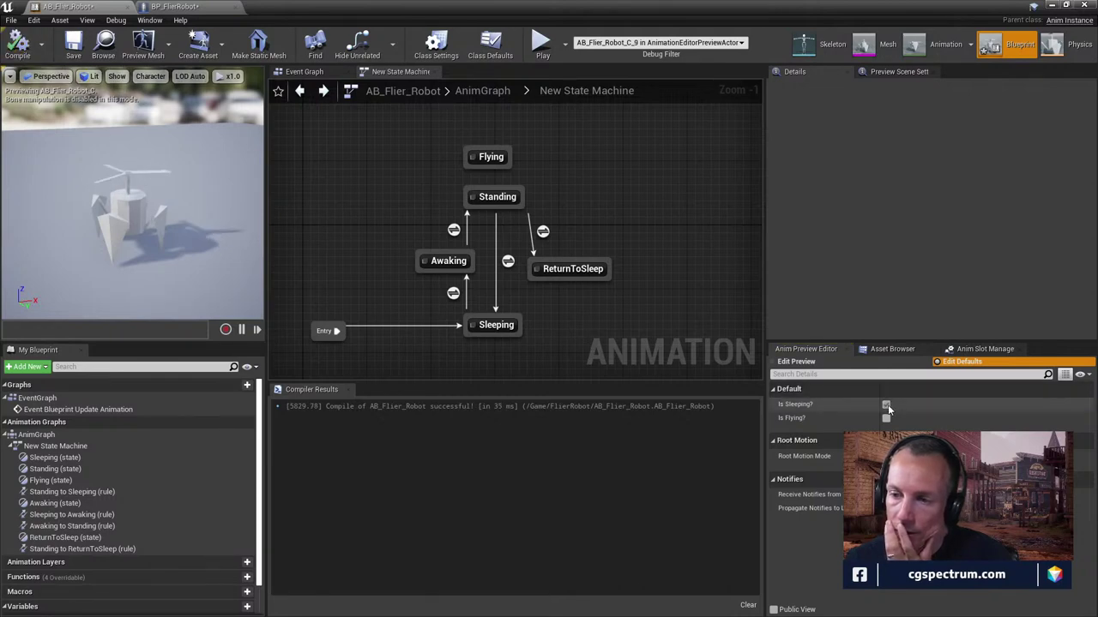
{"action": "left_click", "coordinate": [909, 362]}
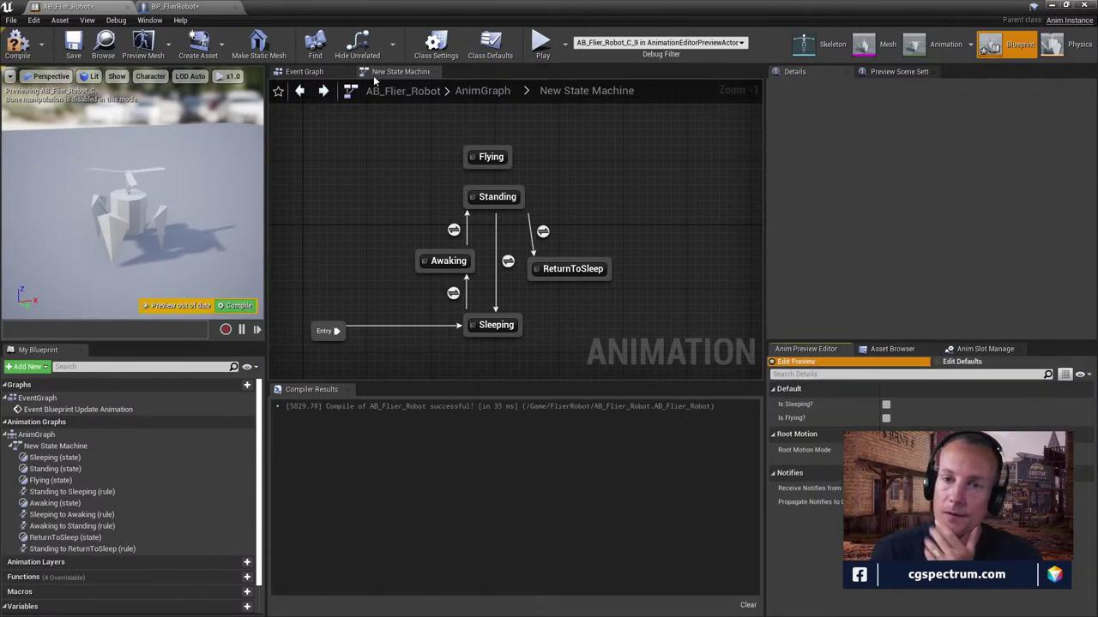
Connect New State Machine to the Output Pose's Result in the AnimGraph, and compile and save the blueprint
{"action": "left_click", "coordinate": [301, 90]}
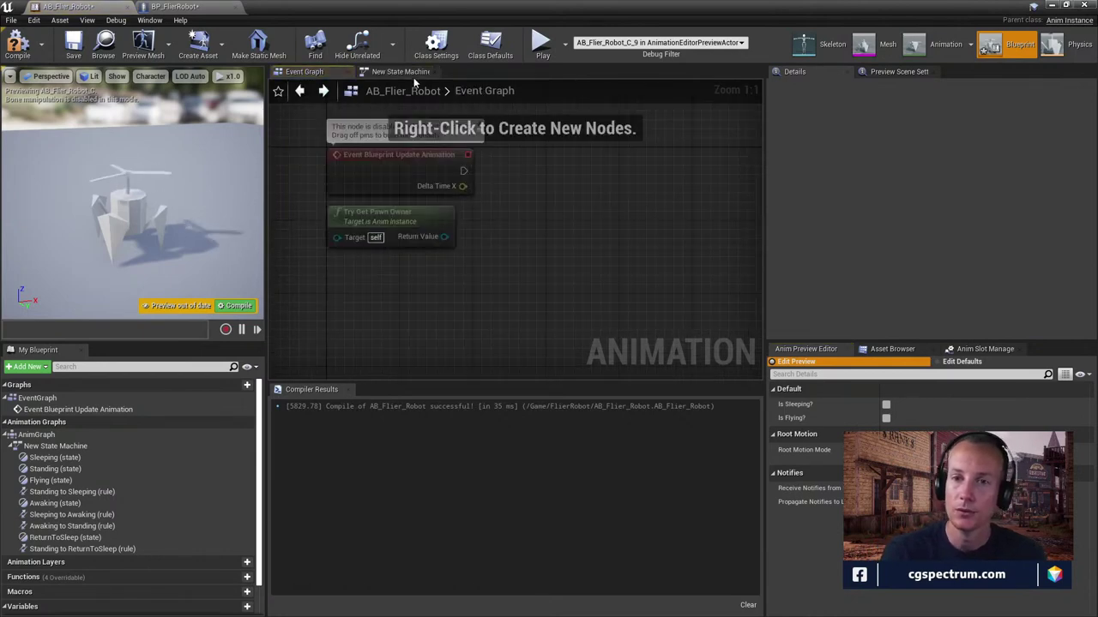
{"action": "key", "text": "alt+Right"}
{"action": "left_click", "coordinate": [480, 91]}
{"action": "left_click_drag", "start_coordinate": [509, 310], "coordinate": [618, 245]}
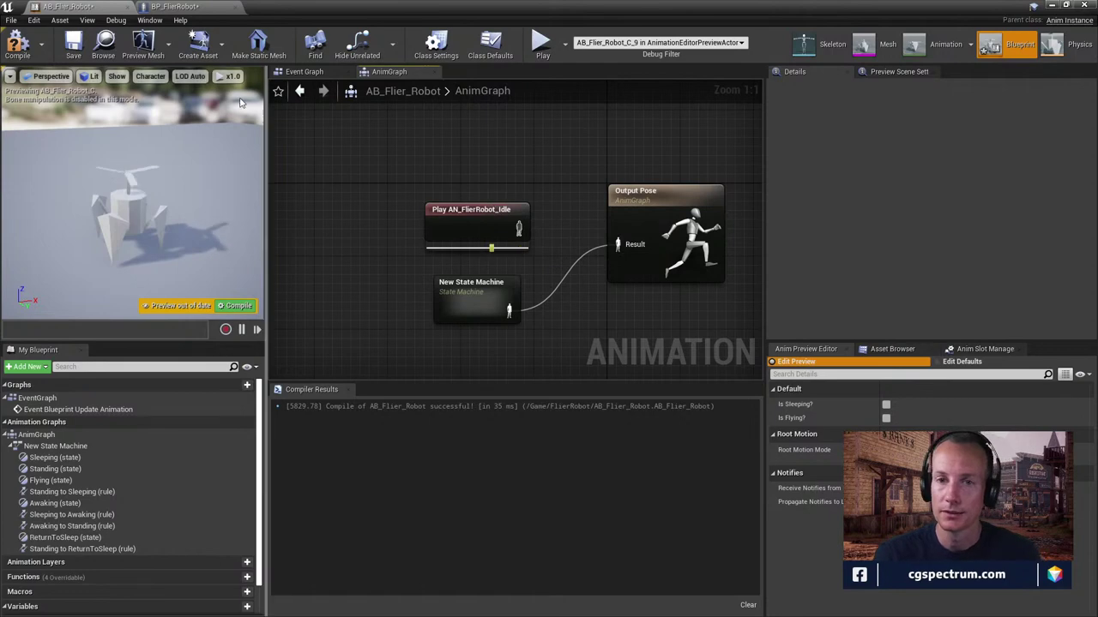
{"action": "left_click", "coordinate": [12, 43]}
{"action": "left_click", "coordinate": [73, 43]}
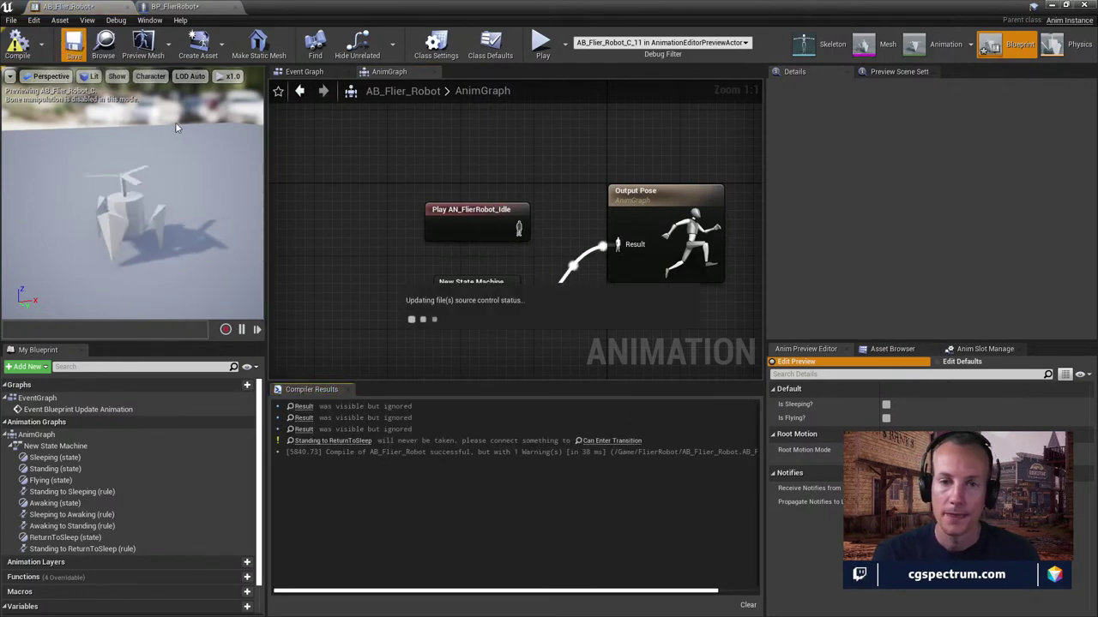
{"action": "left_click", "coordinate": [305, 72]}
{"action": "left_click", "coordinate": [386, 72]}
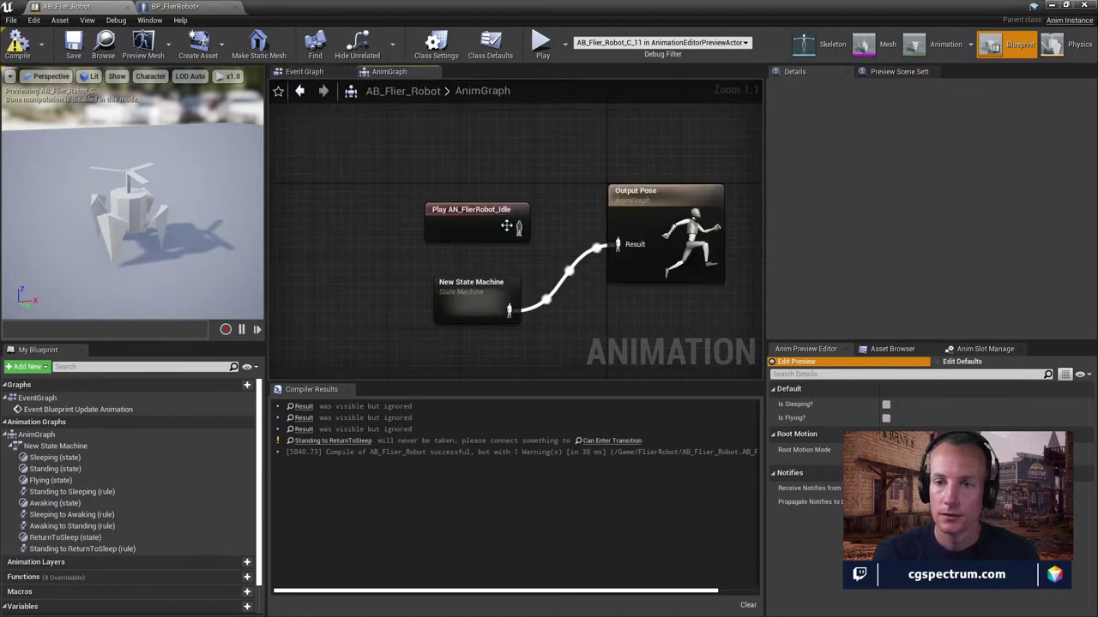
Add a Play AN_FlierRobot_Idle node connected to Result inside the Standing state, and compile
{"action": "double_click", "coordinate": [478, 283]}
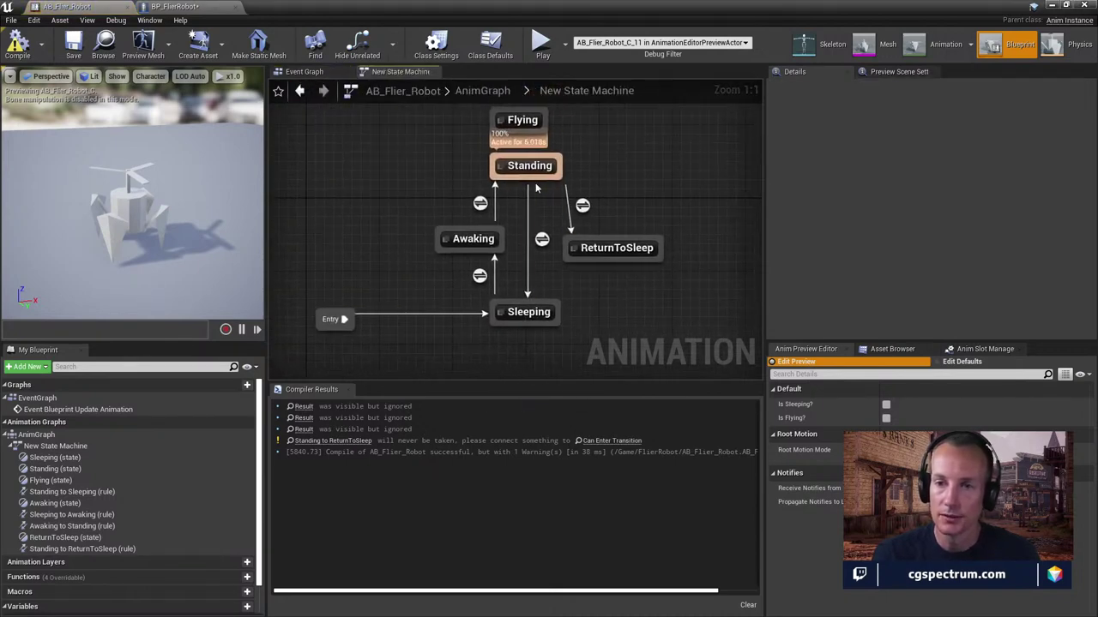
{"action": "double_click", "coordinate": [531, 168]}
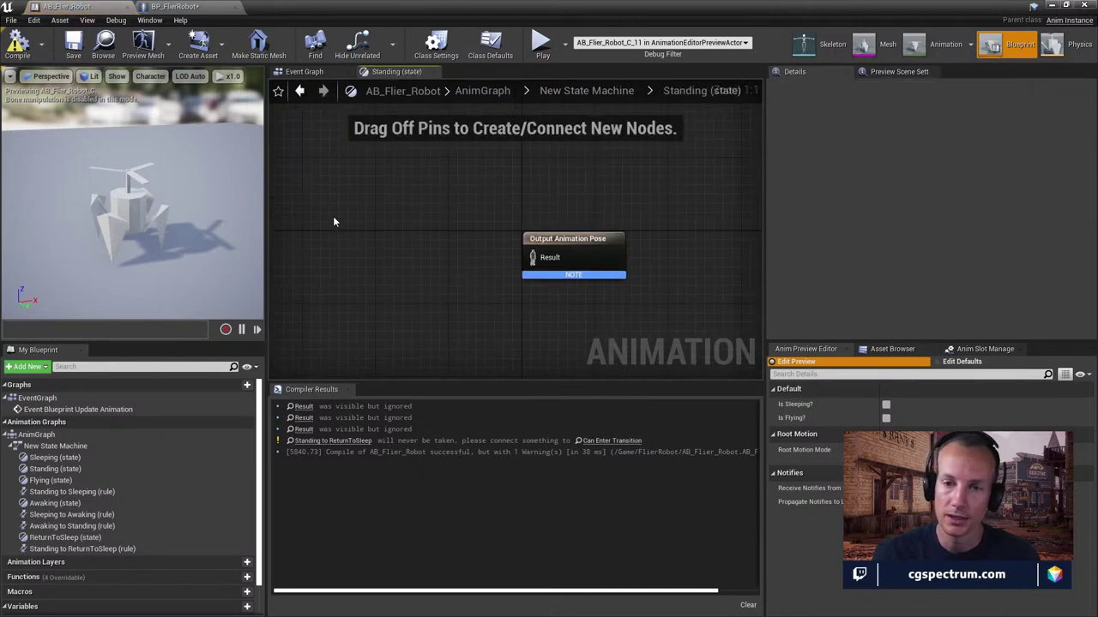
{"action": "right_click", "coordinate": [350, 232]}
{"action": "type", "text": "idle"}
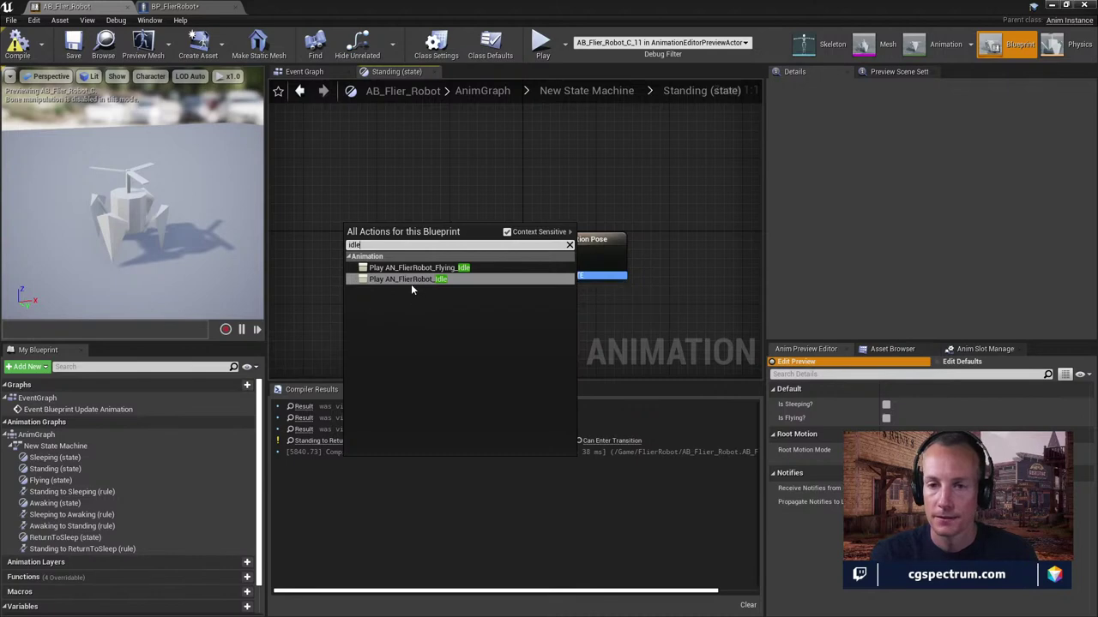
{"action": "left_click", "coordinate": [405, 280]}
{"action": "left_click_drag", "start_coordinate": [434, 249], "coordinate": [533, 257]}
{"action": "left_click_drag", "start_coordinate": [403, 240], "coordinate": [421, 248]}
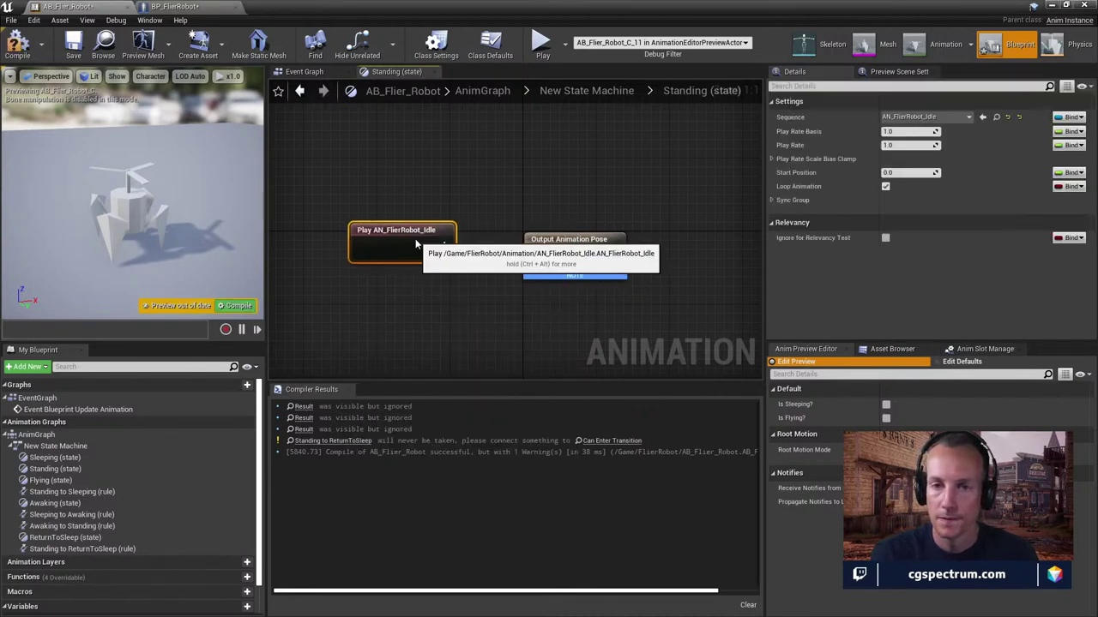
{"action": "left_click", "coordinate": [17, 43]}
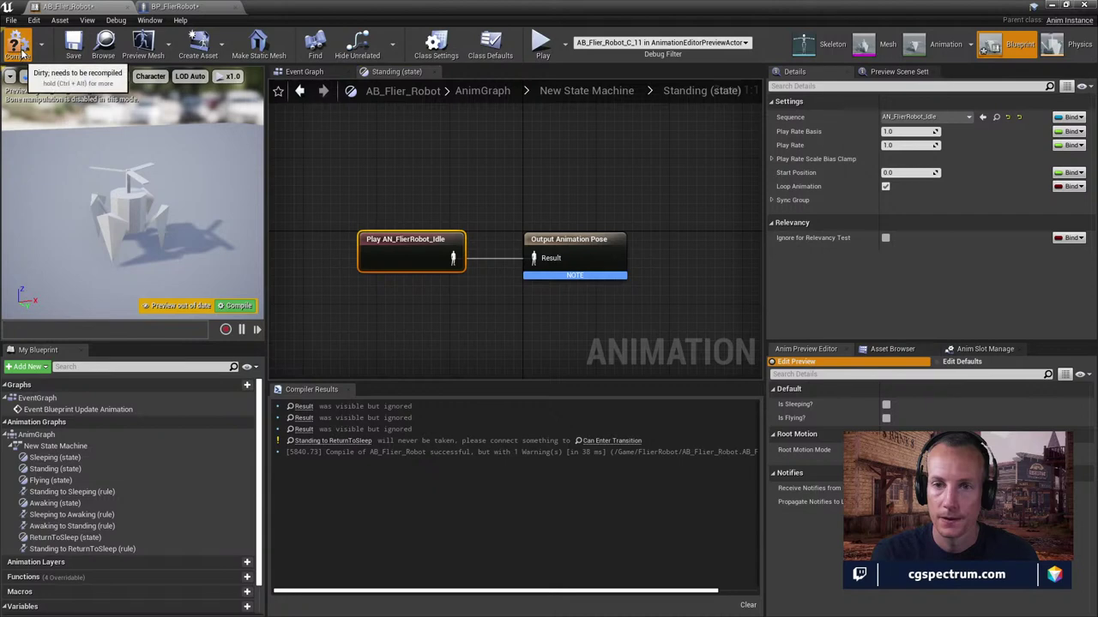
Return to the state machine and toggle the Is Sleeping? preview value on and off to watch the active states
{"action": "left_click", "coordinate": [298, 91]}
{"action": "scroll", "coordinate": [574, 215], "scroll_direction": "down", "scroll_amount": 1}
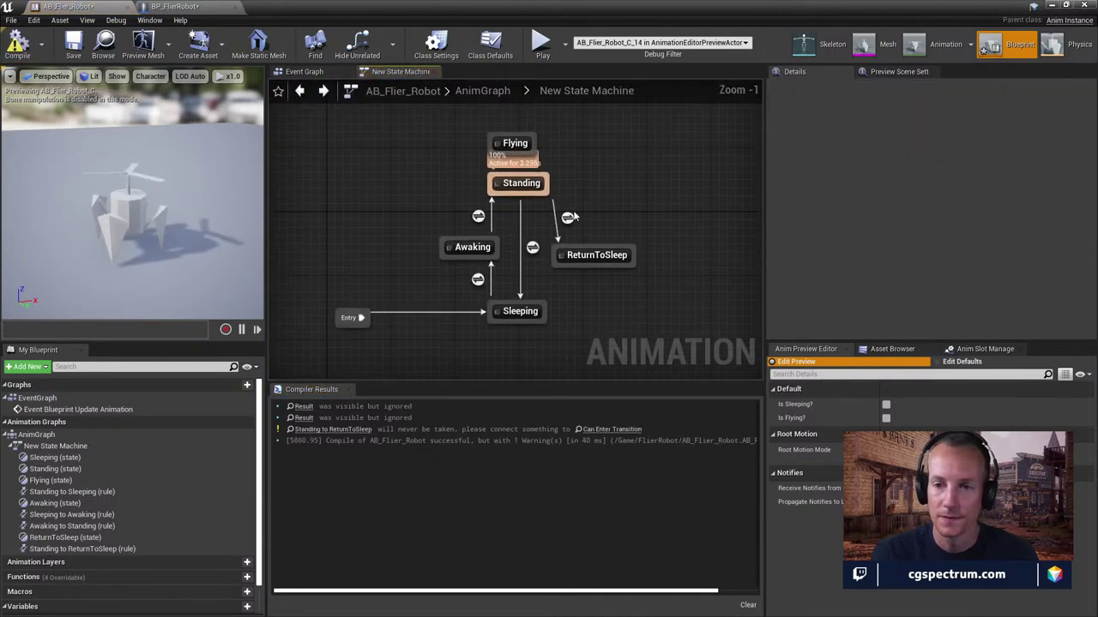
{"action": "left_click", "coordinate": [961, 361]}
{"action": "left_click", "coordinate": [864, 362]}
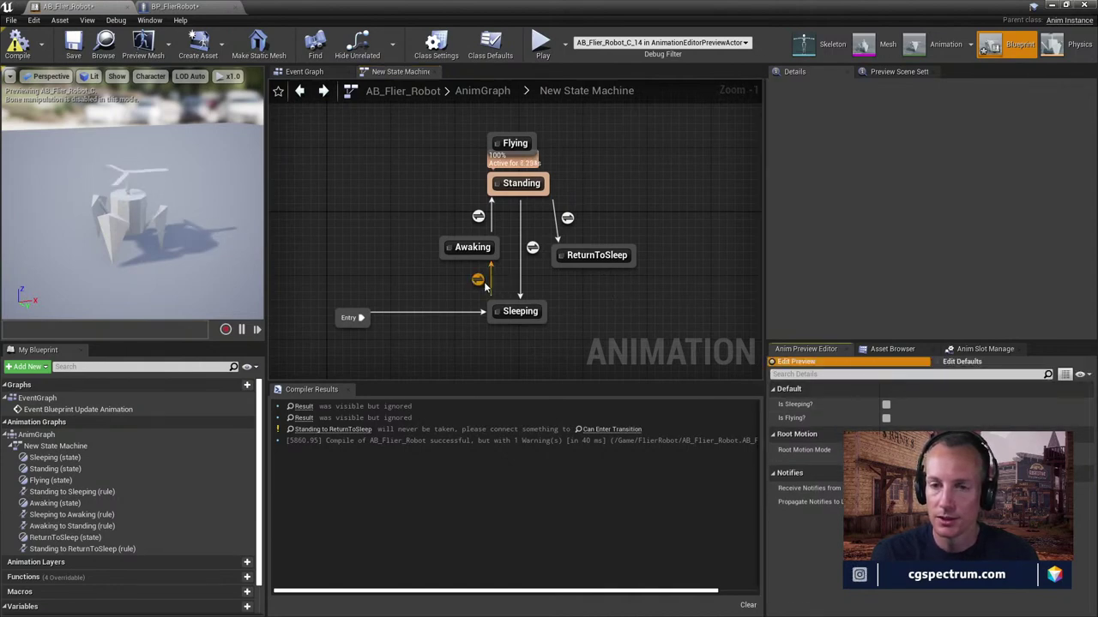
{"action": "left_click", "coordinate": [886, 405]}
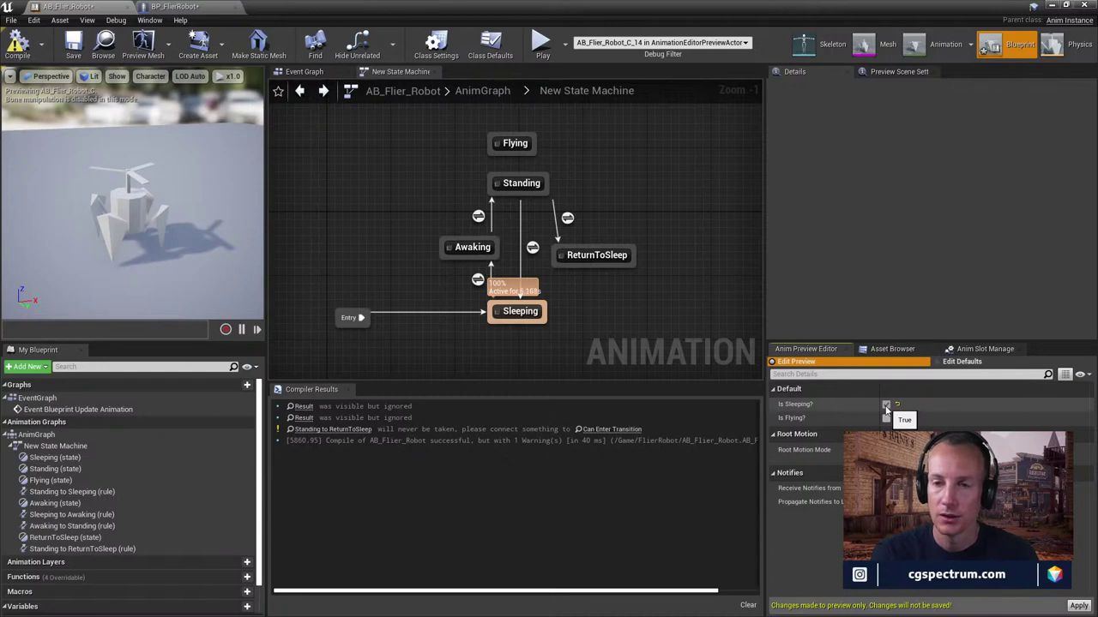
{"action": "left_click", "coordinate": [886, 406]}
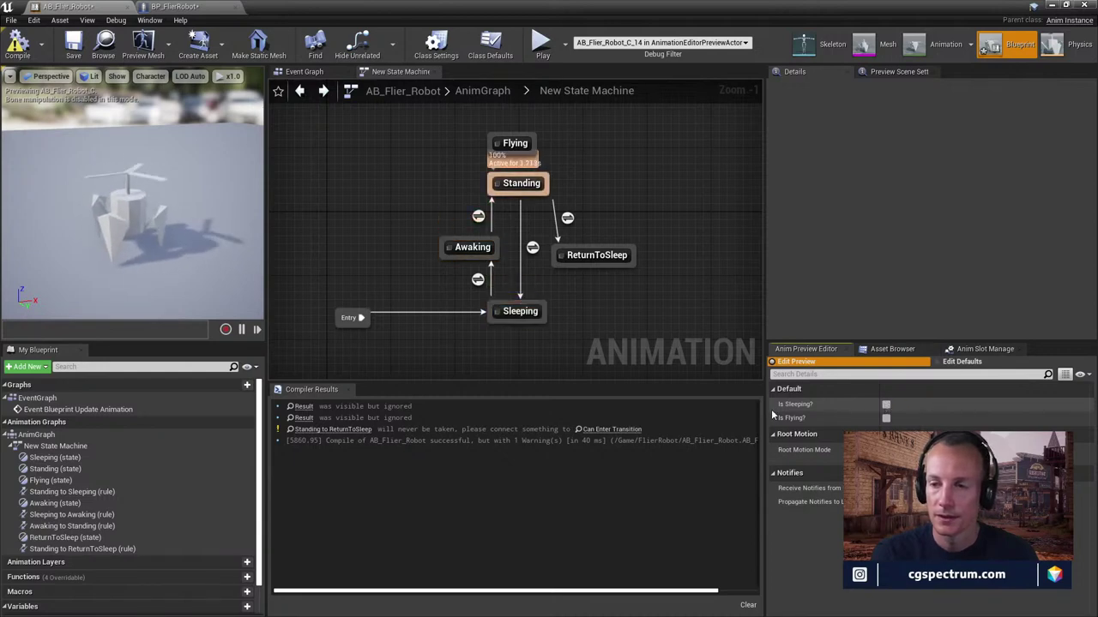
Enable Is Sleeping? in the class defaults, try clearing it in the preview, and compile the blueprint
{"action": "left_click", "coordinate": [961, 361]}
{"action": "left_click", "coordinate": [886, 405]}
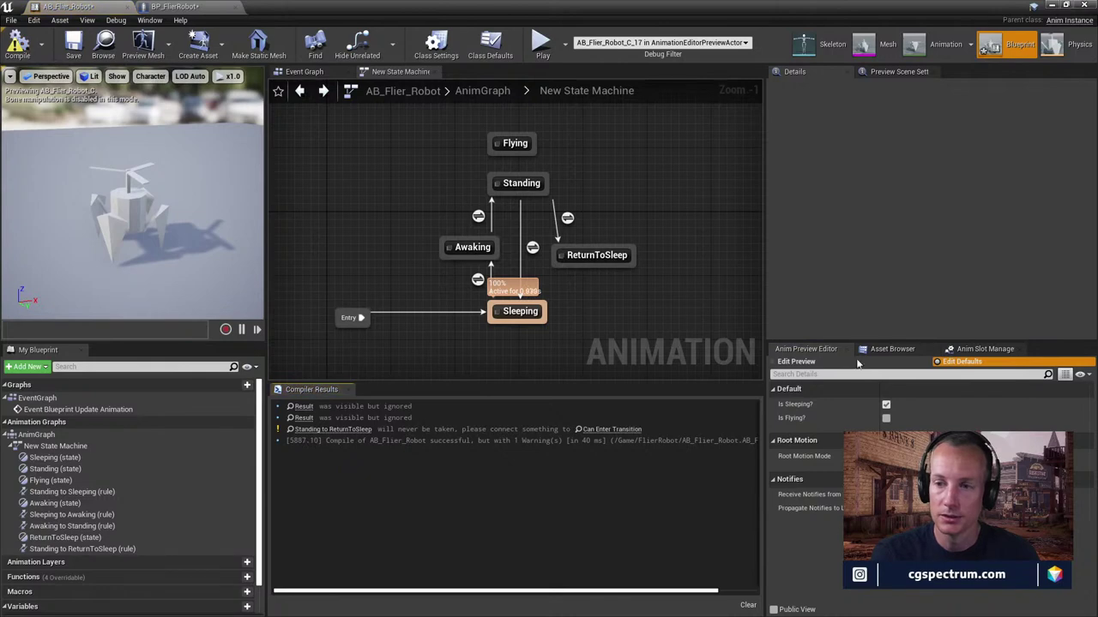
{"action": "left_click", "coordinate": [796, 361]}
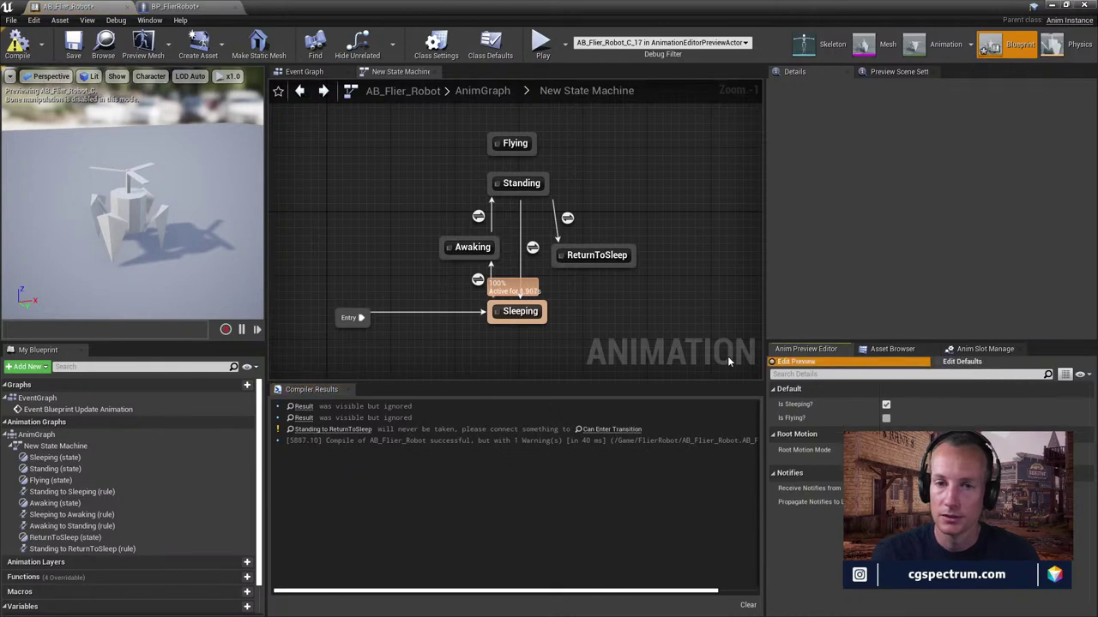
{"action": "left_click", "coordinate": [886, 406]}
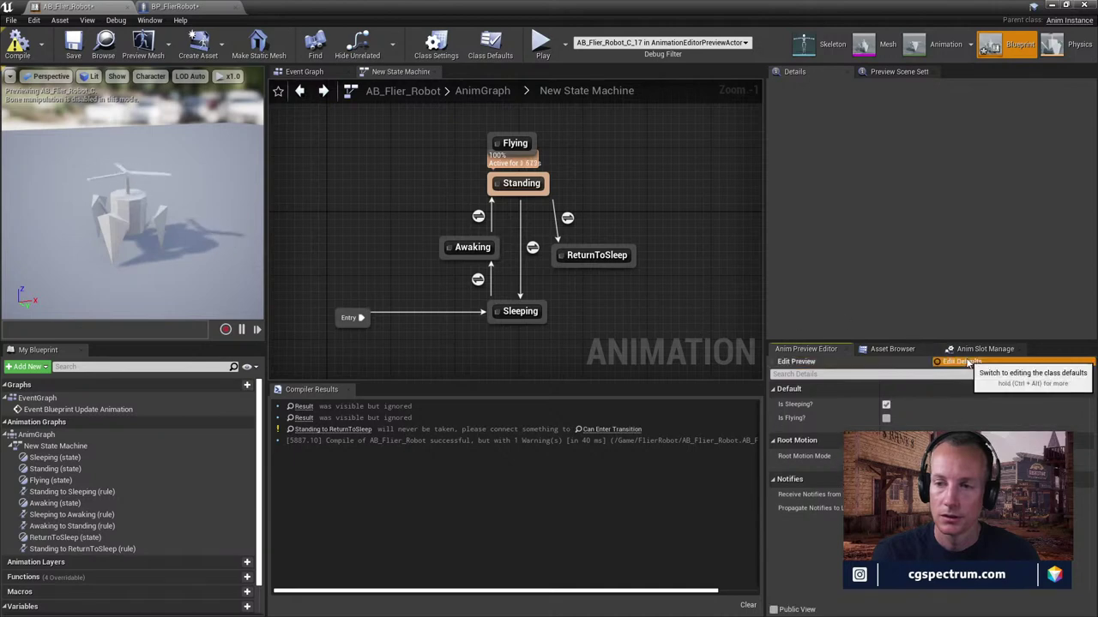
{"action": "left_click", "coordinate": [17, 43]}
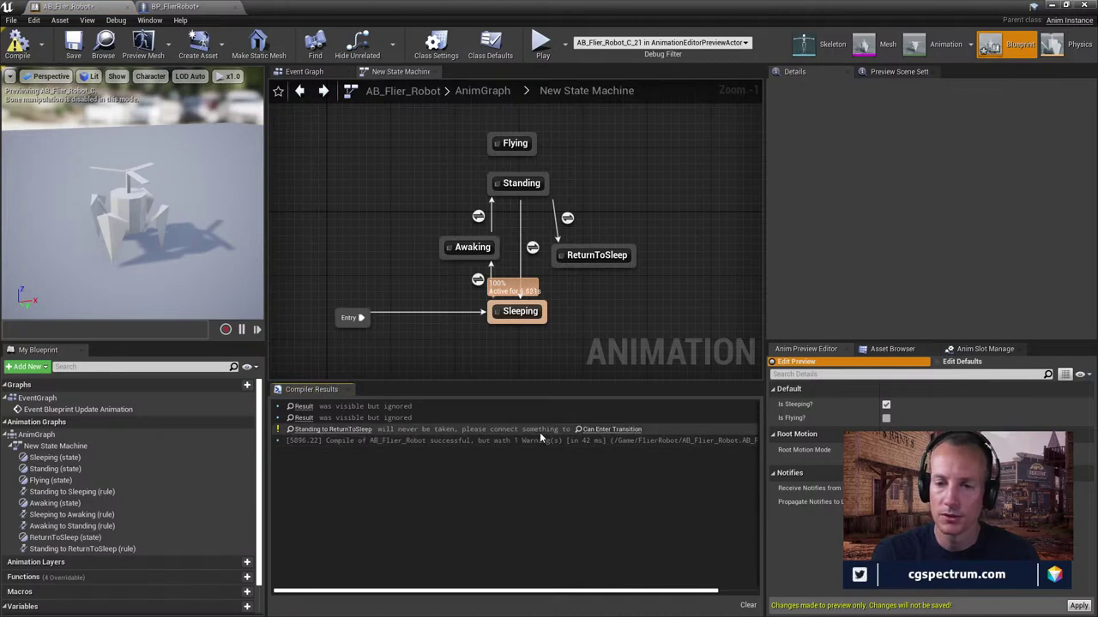
Examine the Standing to ReturnToSleep transition warning and the IsSleeping? variable's default, recompile, and return to the state machine's preview settings
{"action": "left_click", "coordinate": [359, 432]}
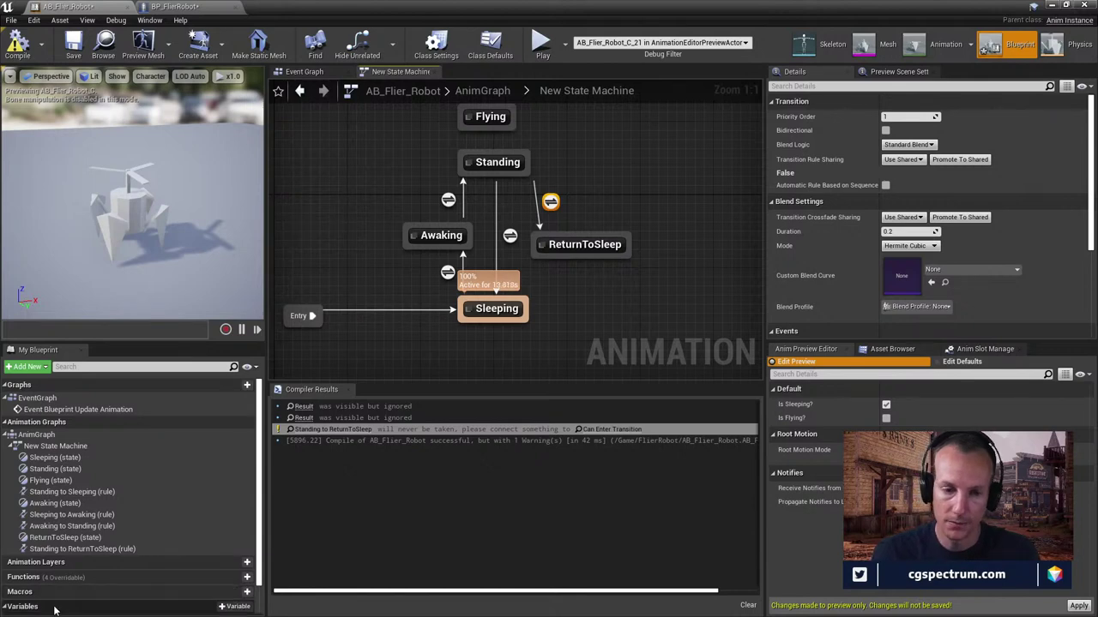
{"action": "left_click", "coordinate": [86, 599]}
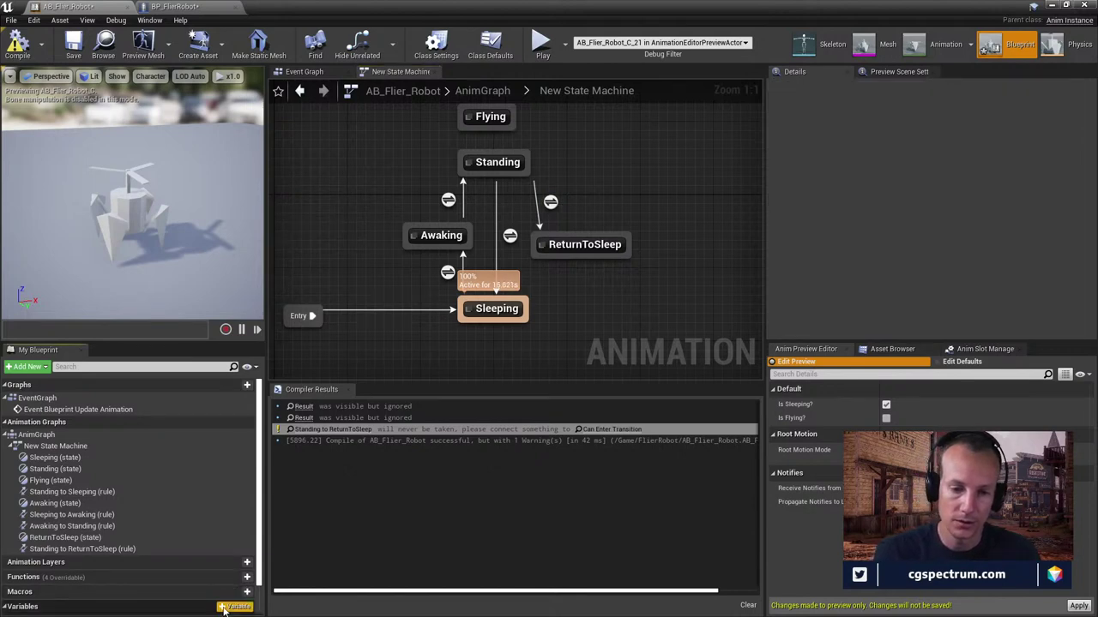
{"action": "left_click", "coordinate": [305, 71]}
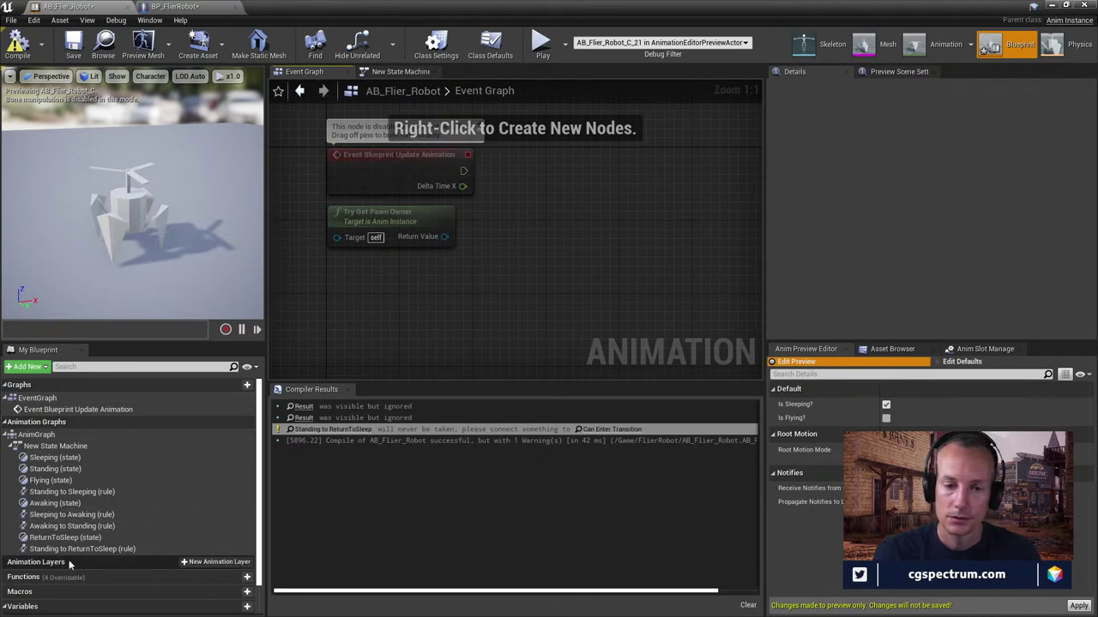
{"action": "scroll", "coordinate": [65, 566], "scroll_direction": "down", "scroll_amount": 1}
{"action": "left_click", "coordinate": [36, 583]}
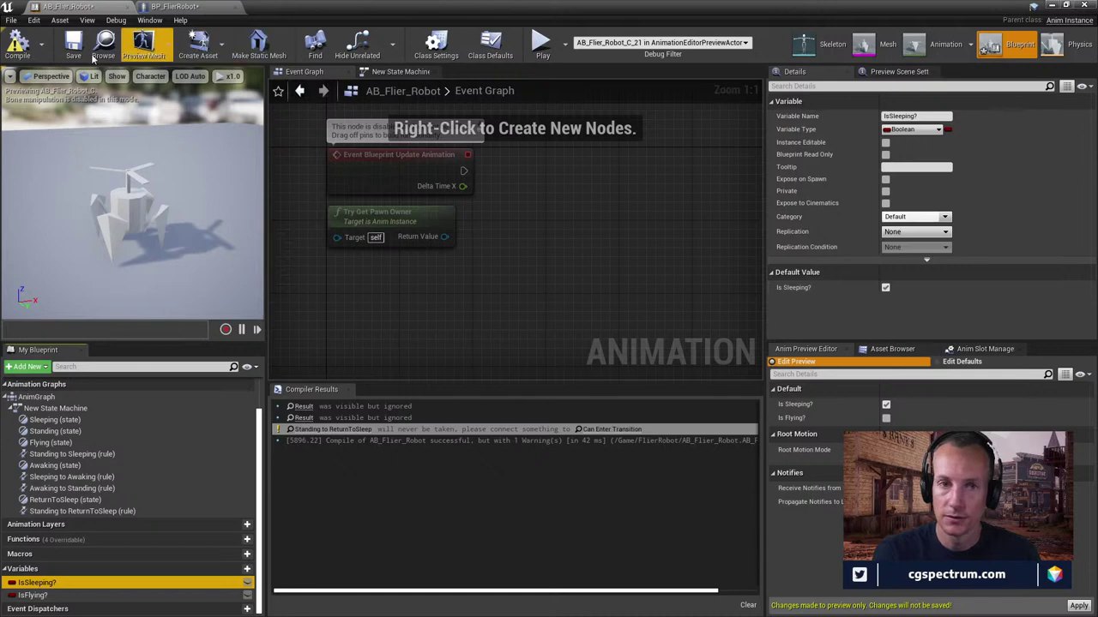
{"action": "left_click", "coordinate": [24, 59]}
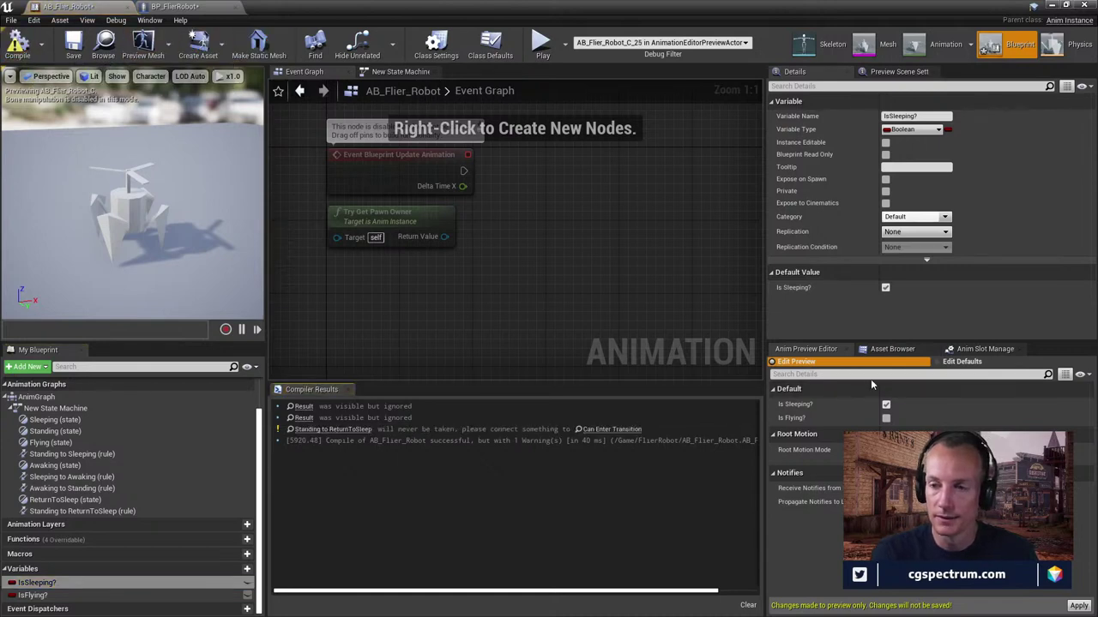
{"action": "left_click", "coordinate": [378, 75]}
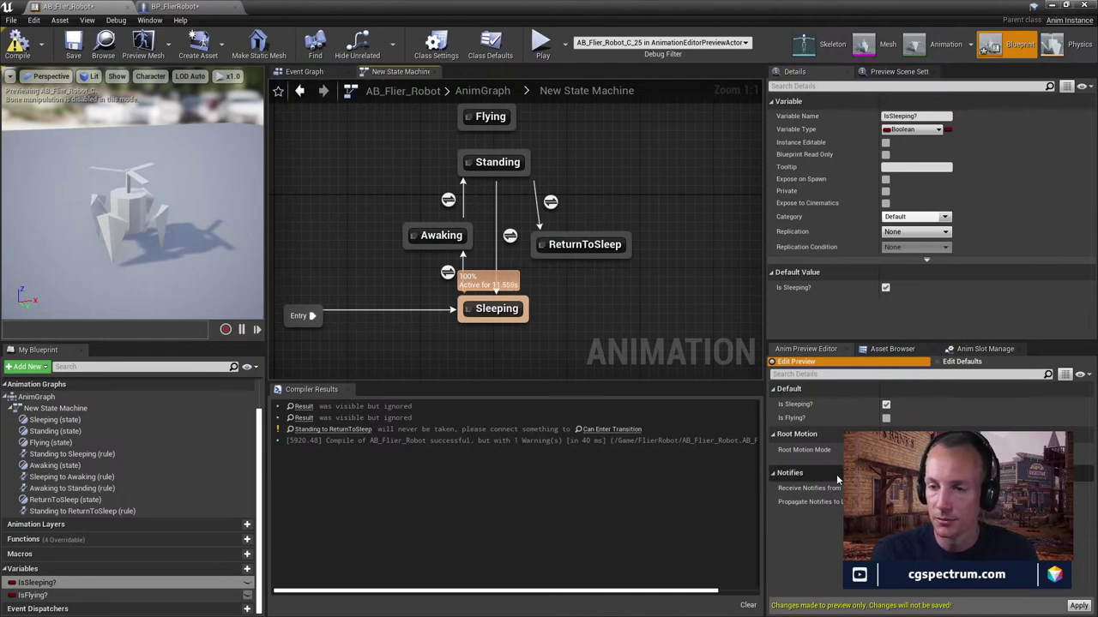
{"action": "left_click", "coordinate": [892, 349]}
{"action": "left_click", "coordinate": [952, 350]}
{"action": "left_click", "coordinate": [836, 352]}
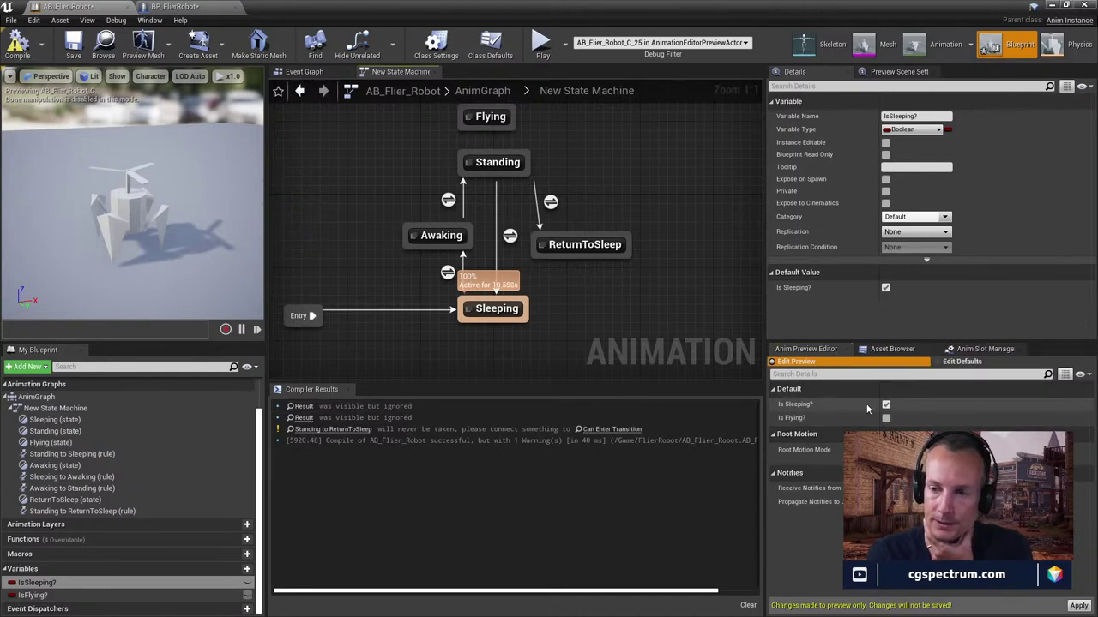
Delete the transition from Standing to ReturnToSleep and compile the blueprint
{"action": "left_click", "coordinate": [550, 203]}
{"action": "key", "text": "Delete"}
{"action": "key", "text": "F7"}
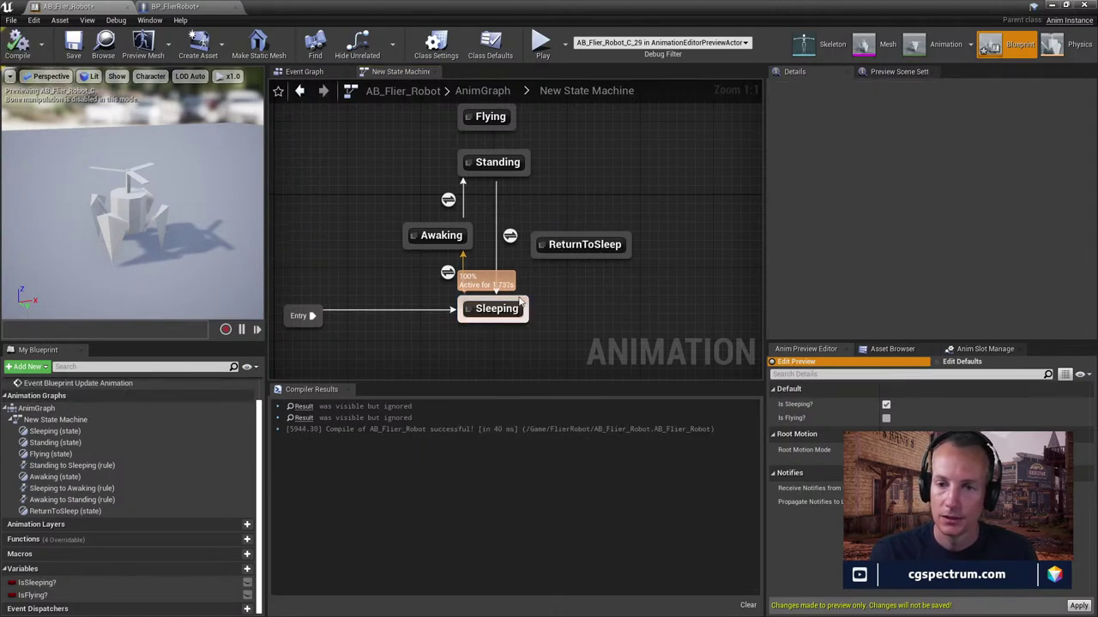
Switch the Is Sleeping? preview value off and on twice to check the transitions between Sleeping and Standing
{"action": "left_click", "coordinate": [886, 404]}
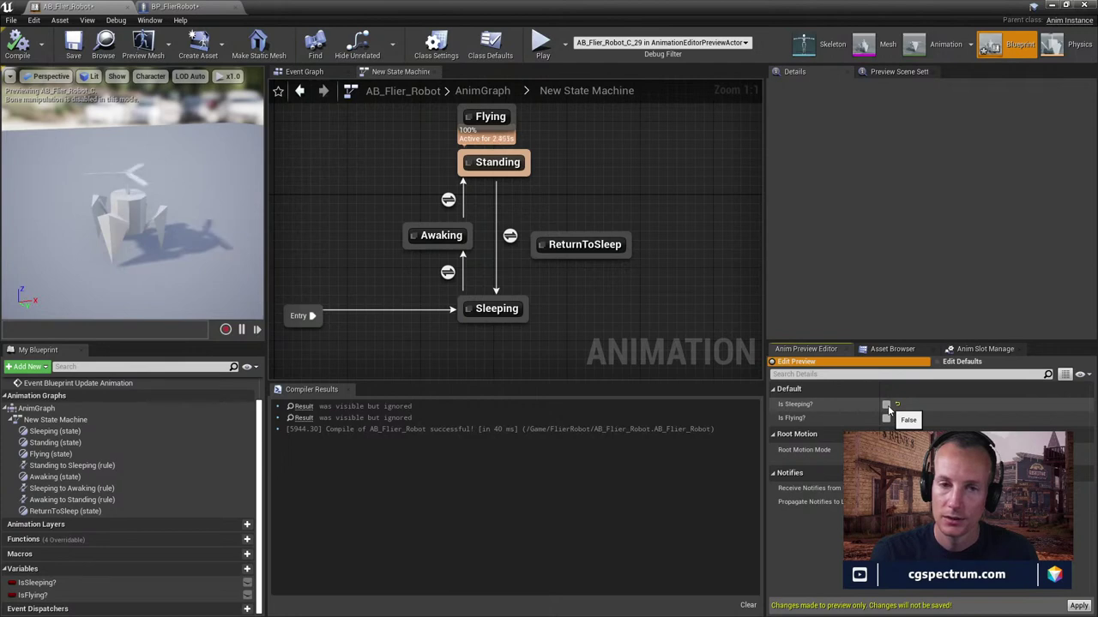
{"action": "left_click", "coordinate": [886, 405]}
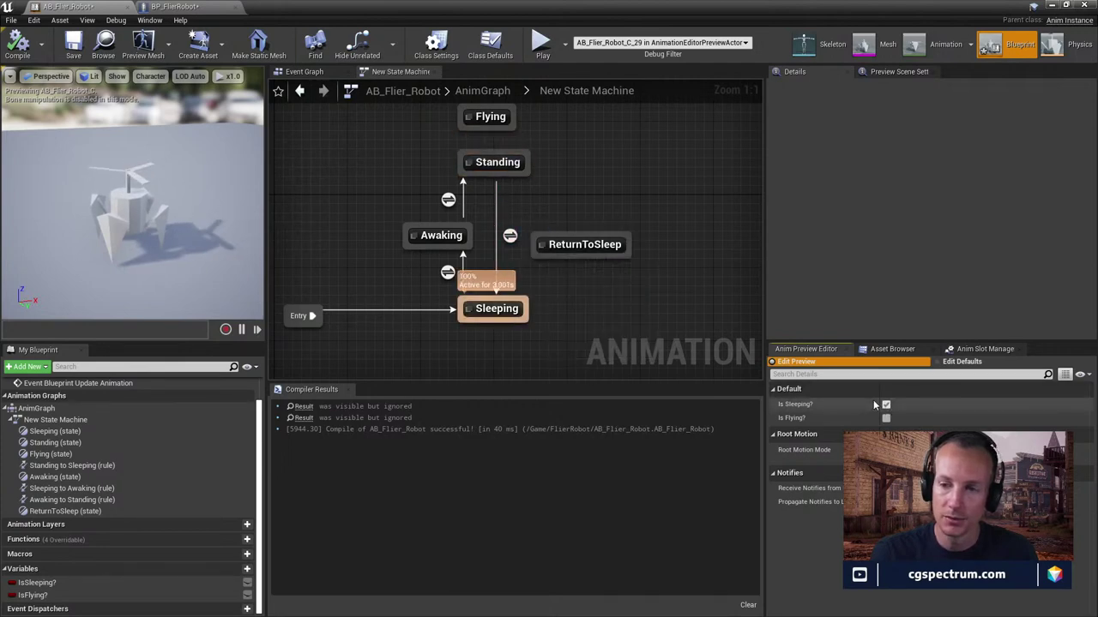
{"action": "left_click", "coordinate": [886, 405]}
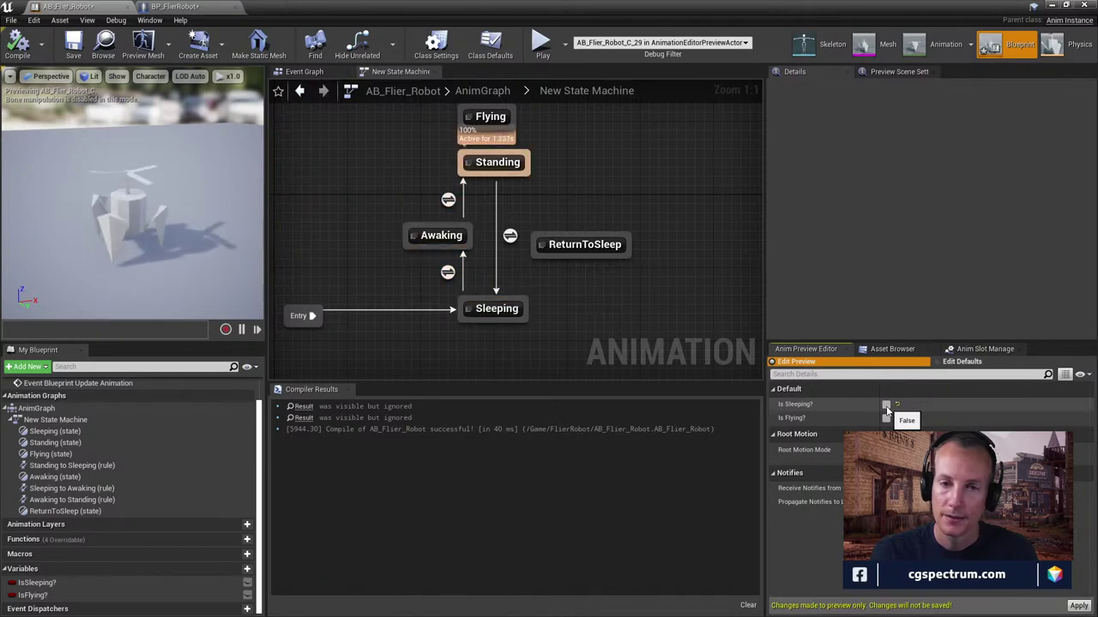
{"action": "left_click", "coordinate": [886, 406]}
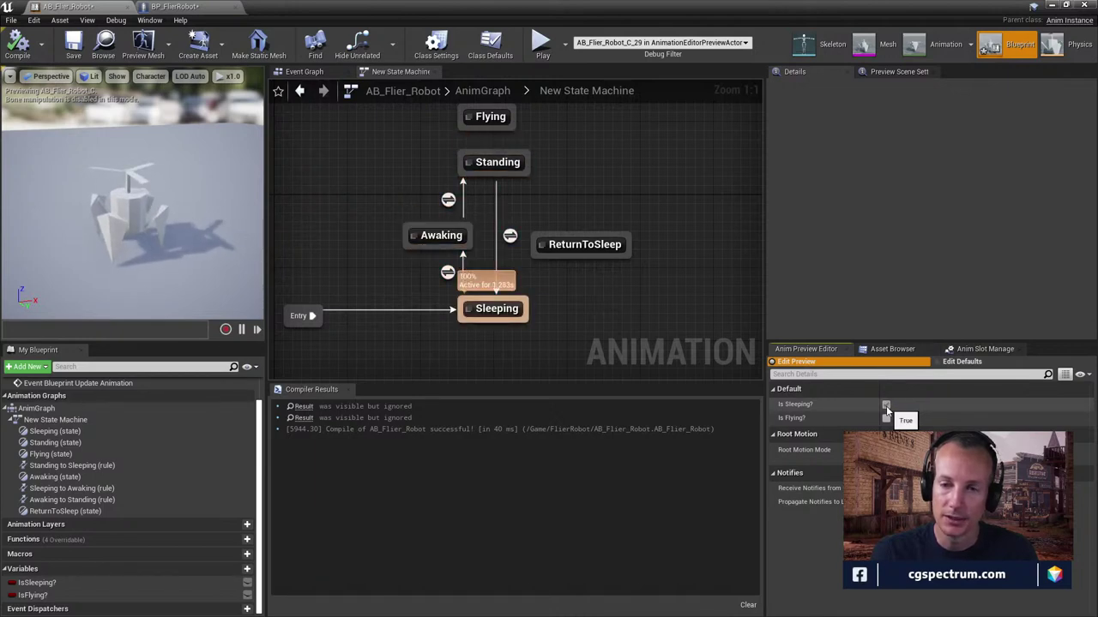
Add a Play AN_FlierRobot_Sleep node connected to Result inside the Sleeping state, then compile and save the blueprint
{"action": "double_click", "coordinate": [484, 312]}
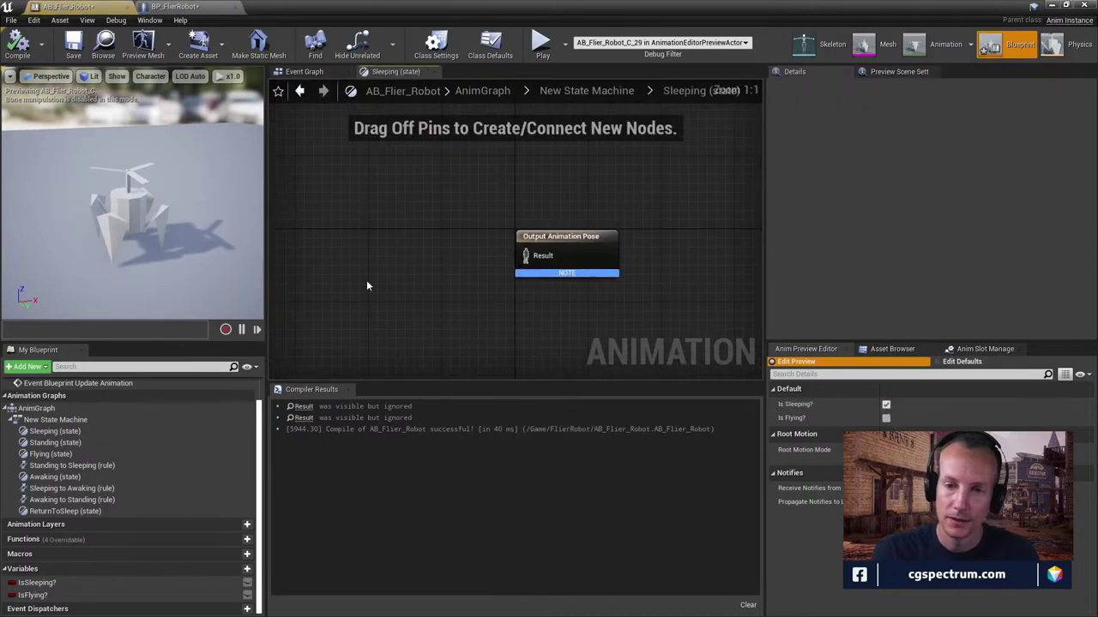
{"action": "right_click", "coordinate": [377, 245]}
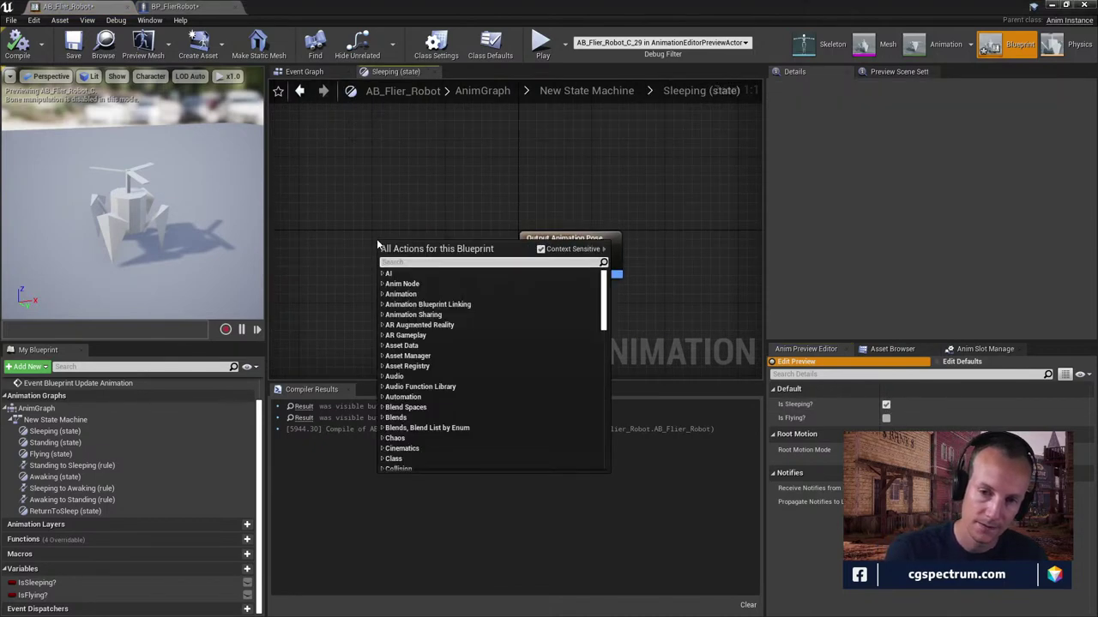
{"action": "type", "text": "slee"}
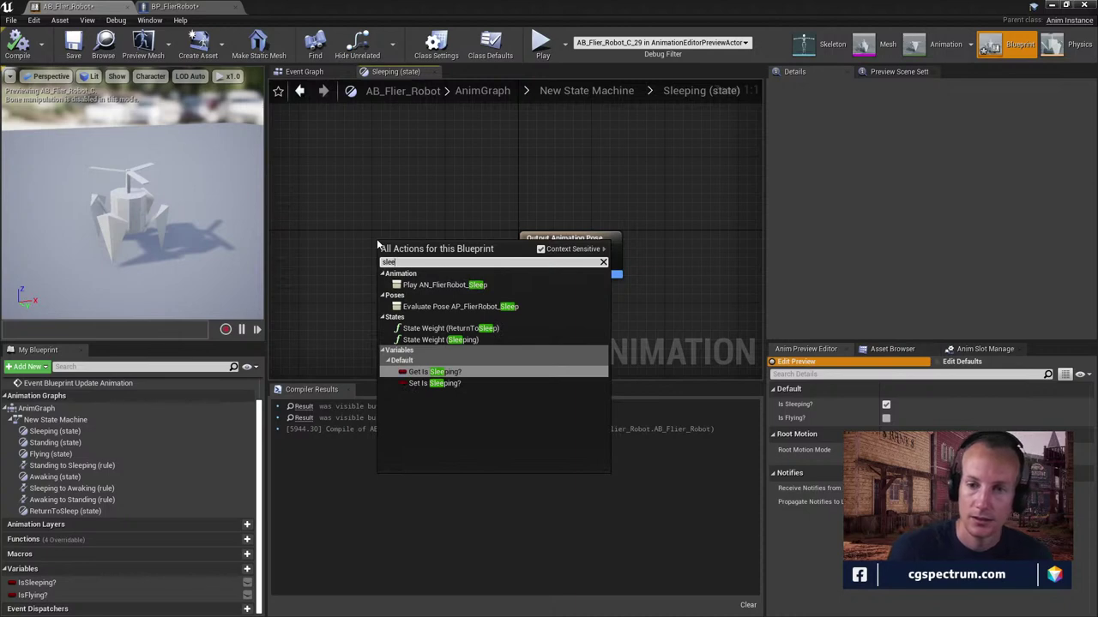
{"action": "left_click", "coordinate": [463, 285]}
{"action": "left_click_drag", "start_coordinate": [482, 266], "coordinate": [529, 257]}
{"action": "left_click", "coordinate": [26, 51]}
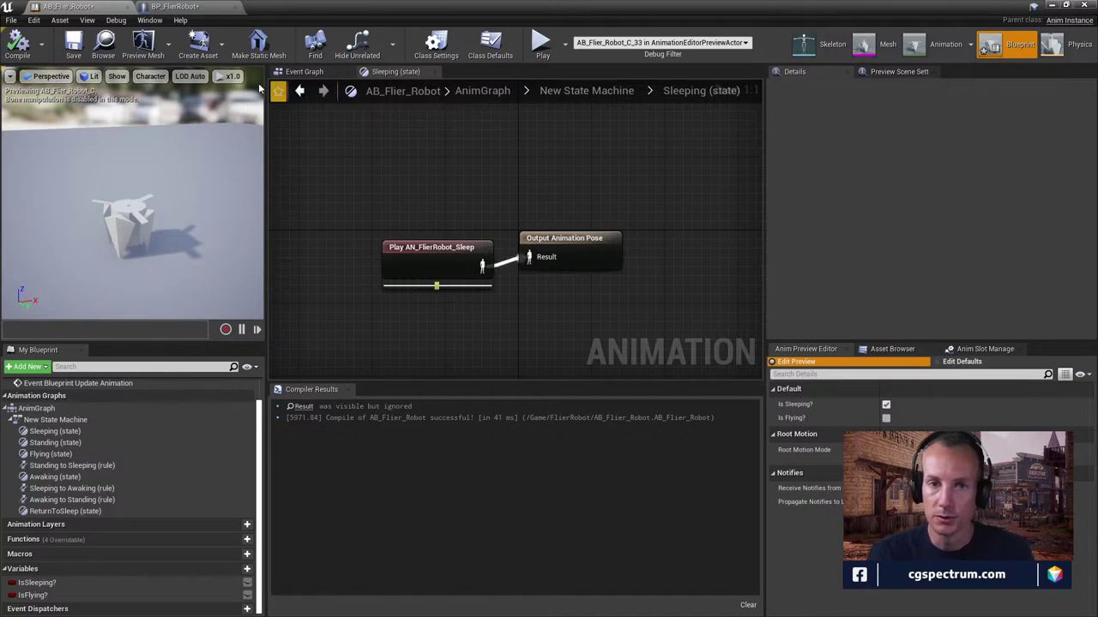
{"action": "key", "text": "ctrl+s"}
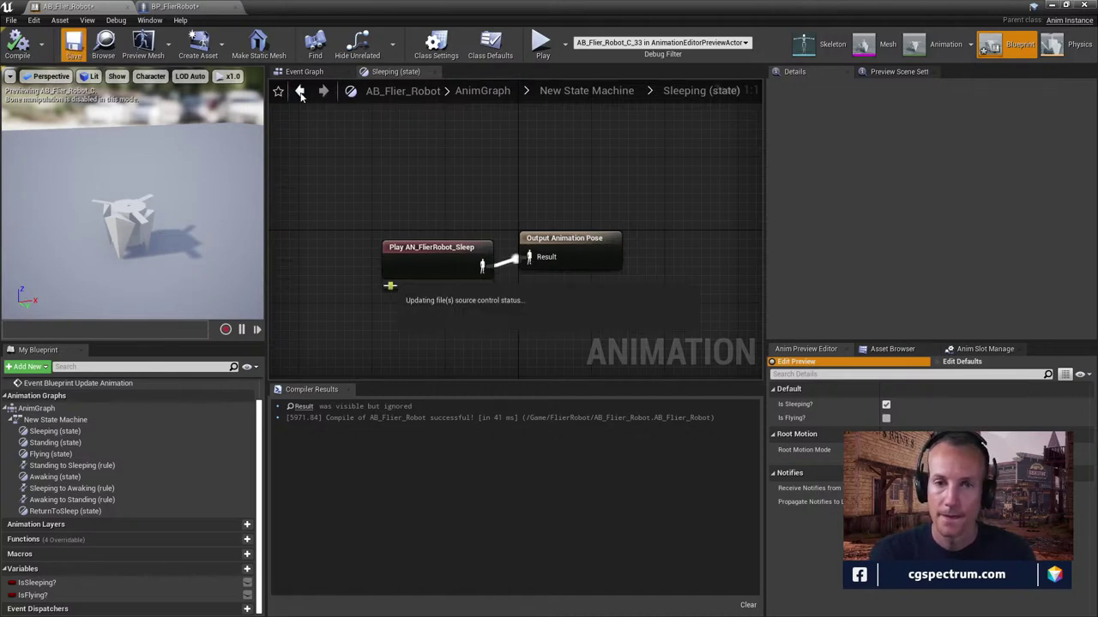
Return to the state machine and toggle the Is Sleeping? preview value repeatedly to watch the robot switch between sleep and idle poses
{"action": "left_click", "coordinate": [300, 92]}
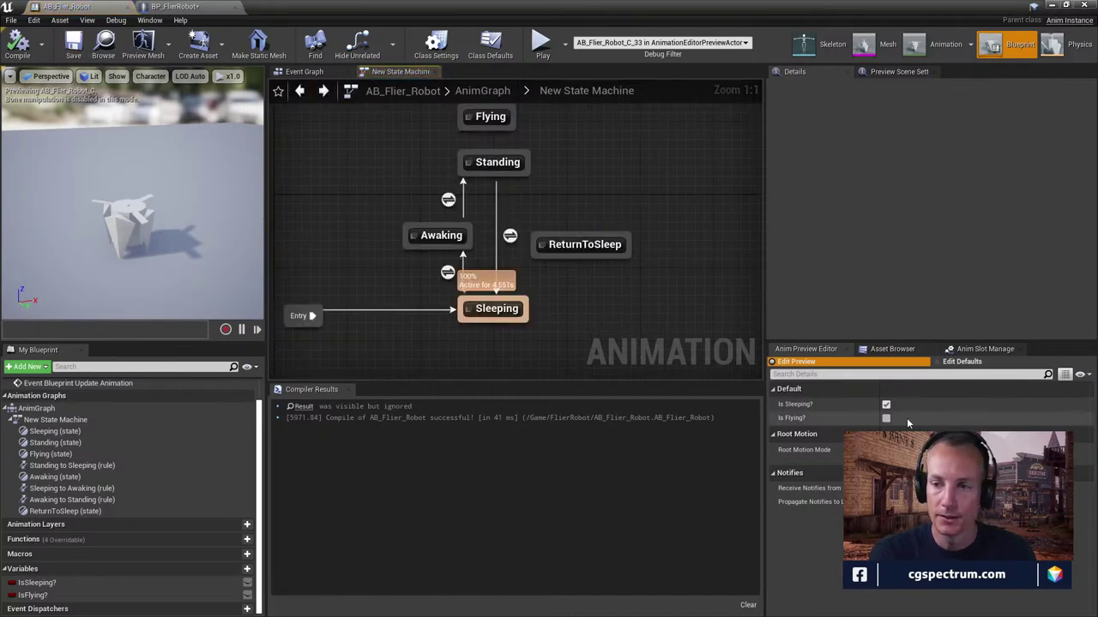
{"action": "left_click", "coordinate": [886, 405]}
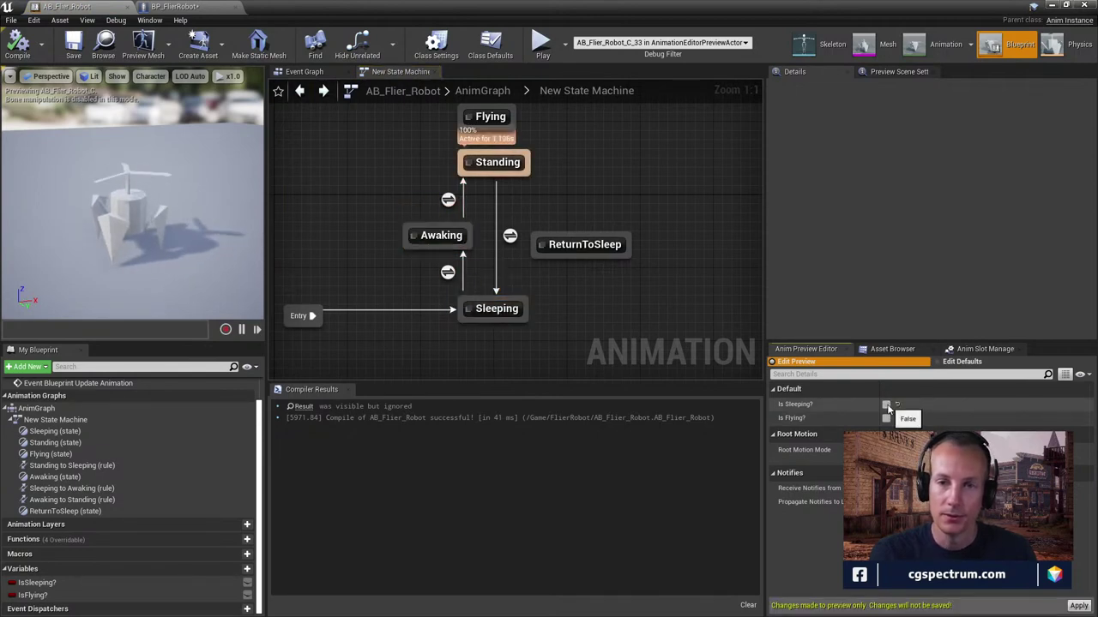
{"action": "left_click", "coordinate": [886, 404]}
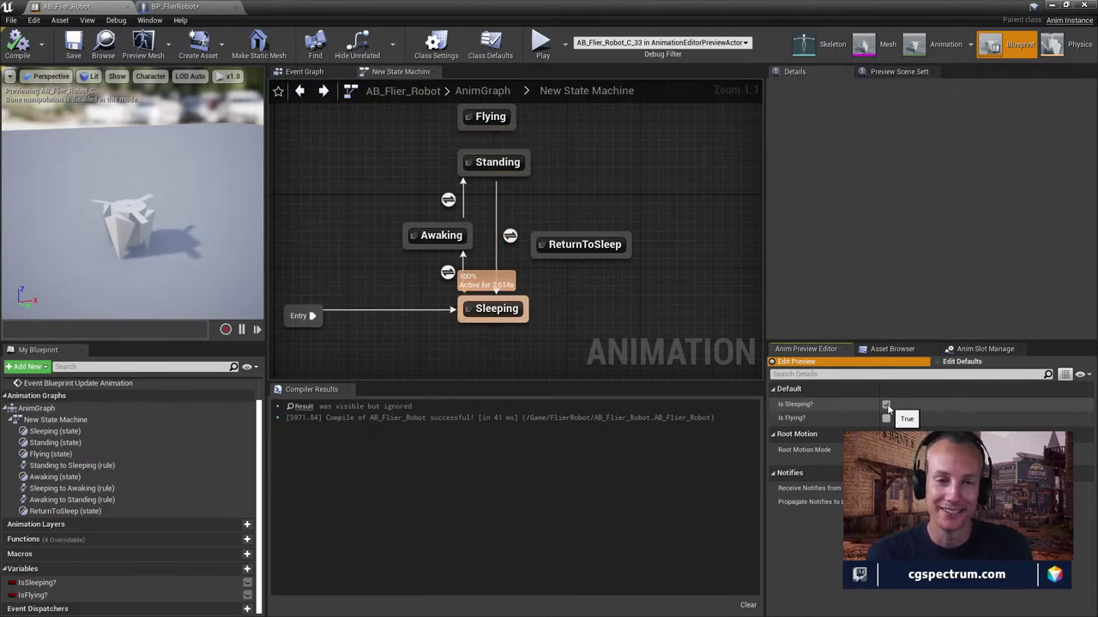
{"action": "left_click", "coordinate": [886, 405]}
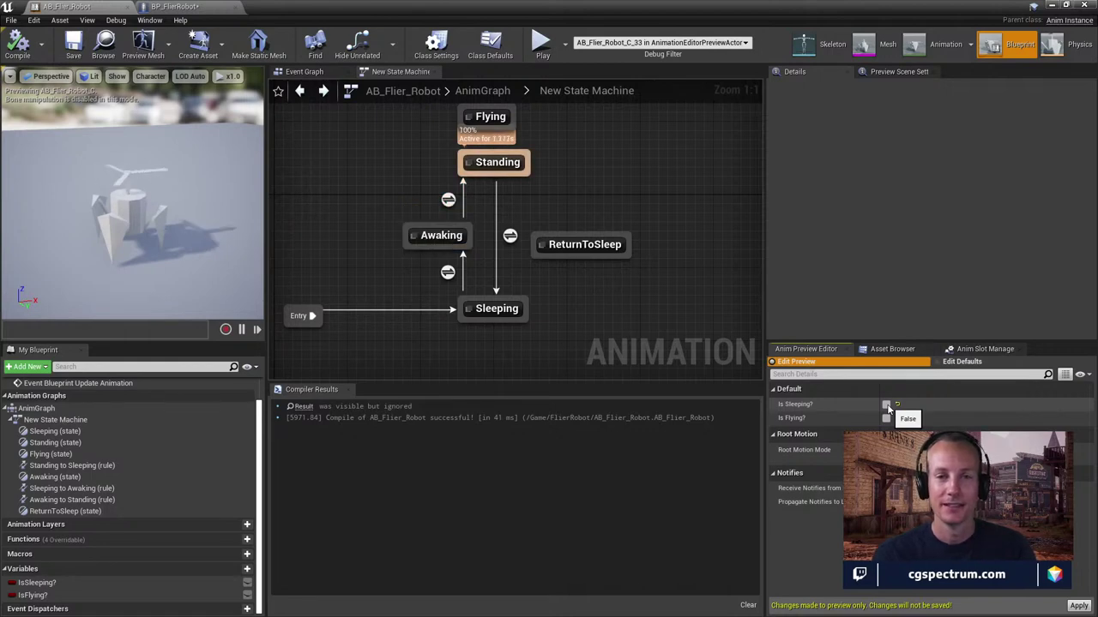
{"action": "left_click", "coordinate": [886, 405]}
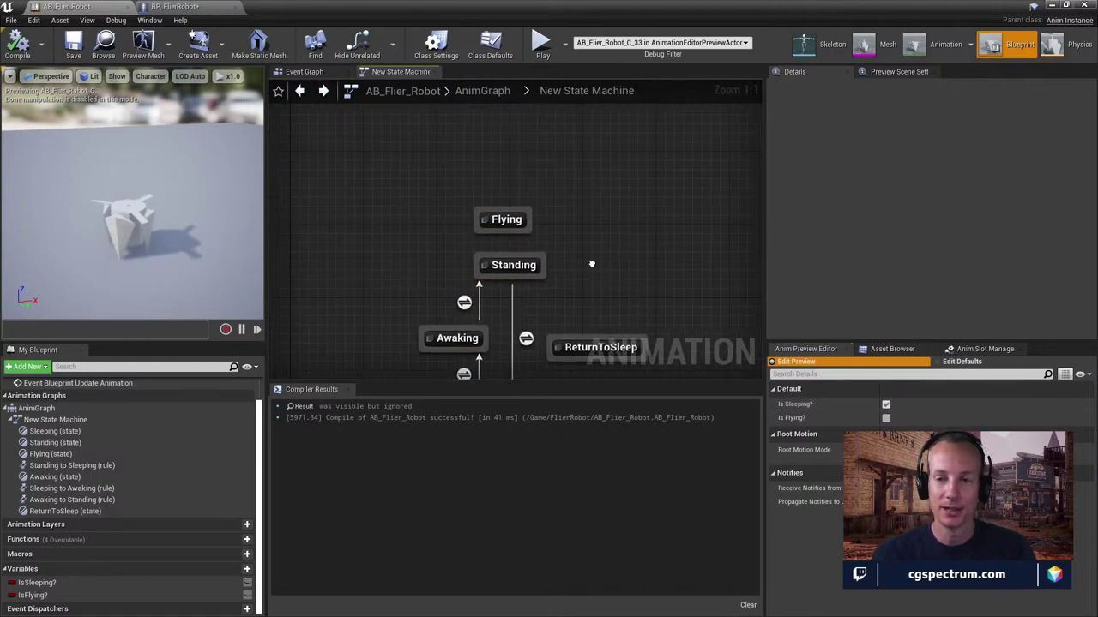
{"action": "left_click", "coordinate": [886, 405]}
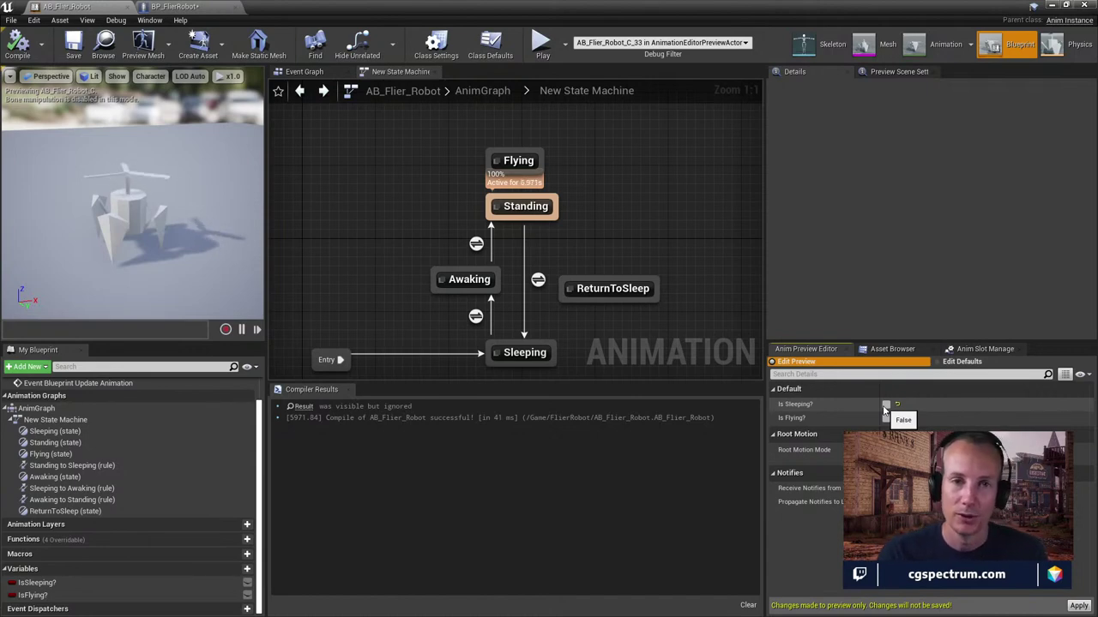
{"action": "left_click", "coordinate": [885, 406]}
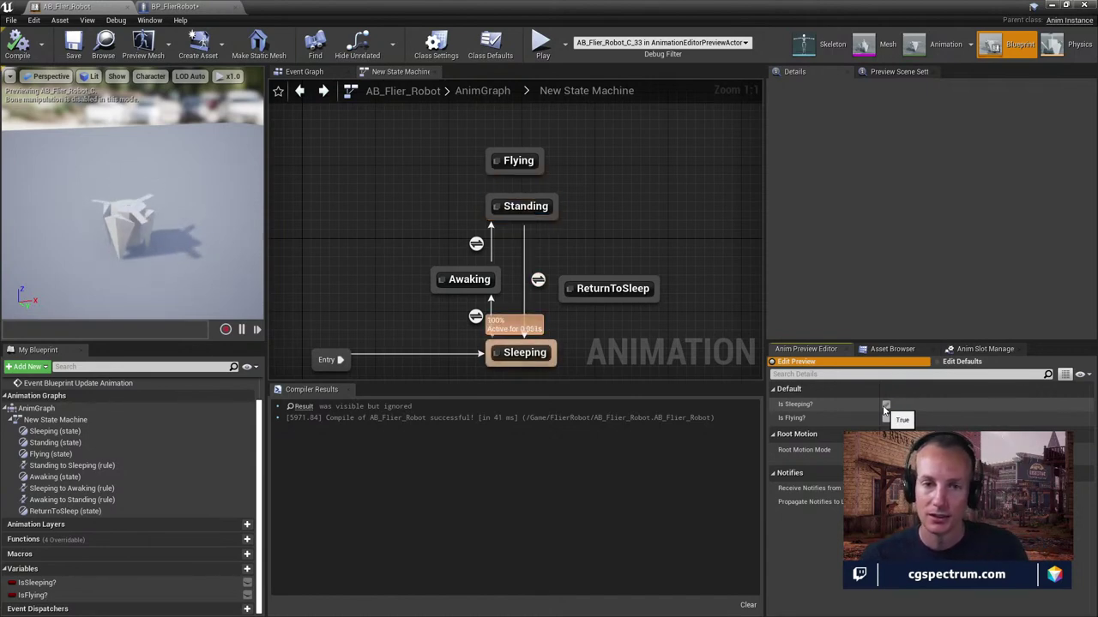
{"action": "left_click", "coordinate": [885, 406]}
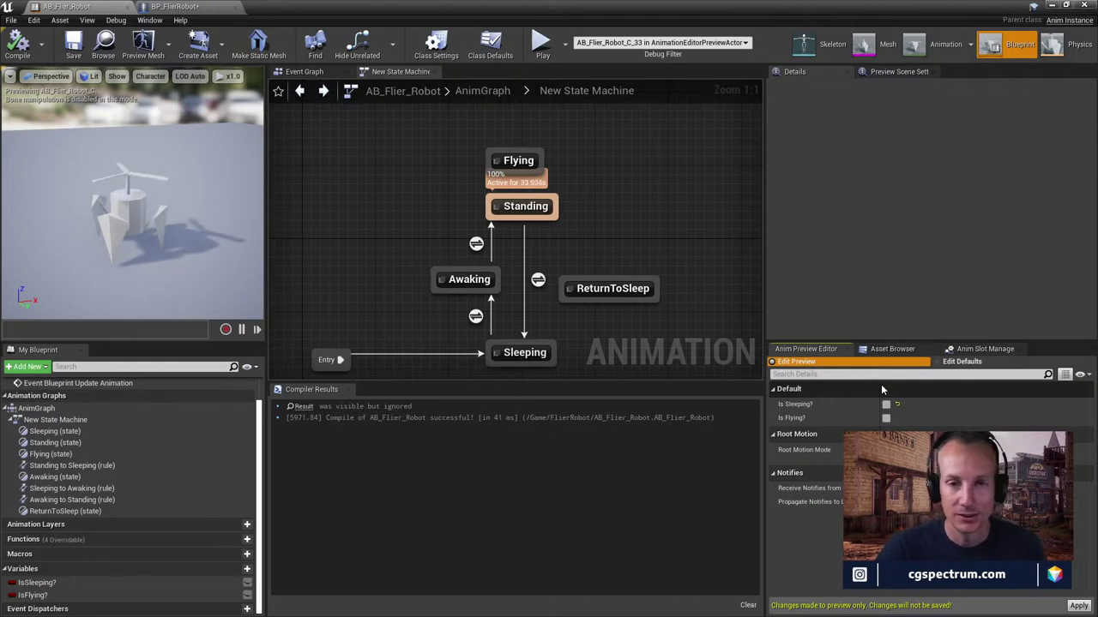
{"action": "left_click", "coordinate": [886, 403]}
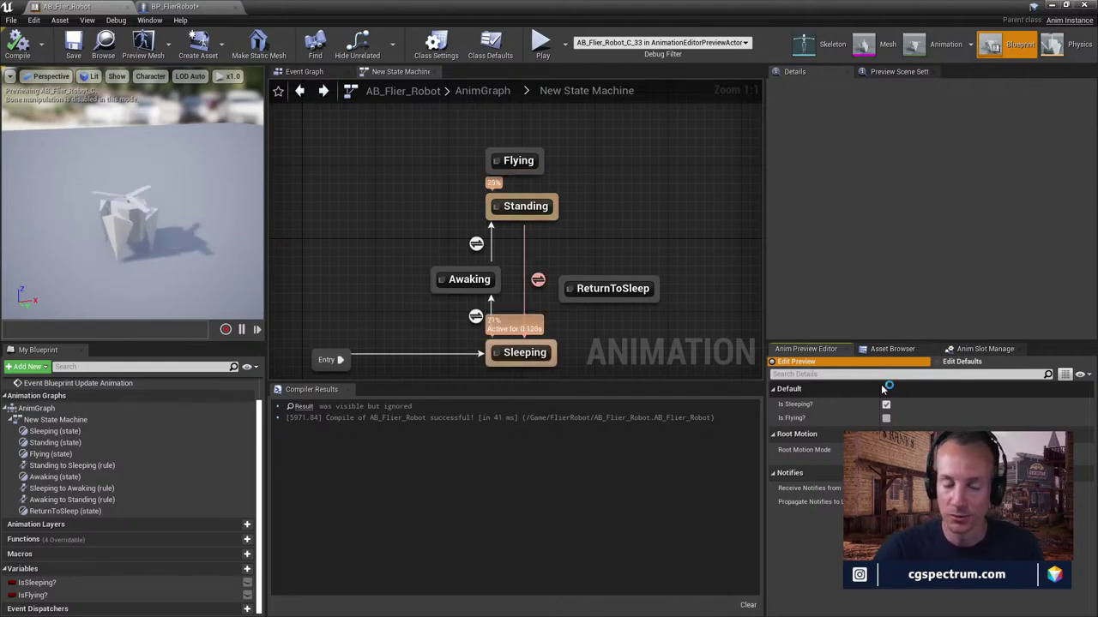